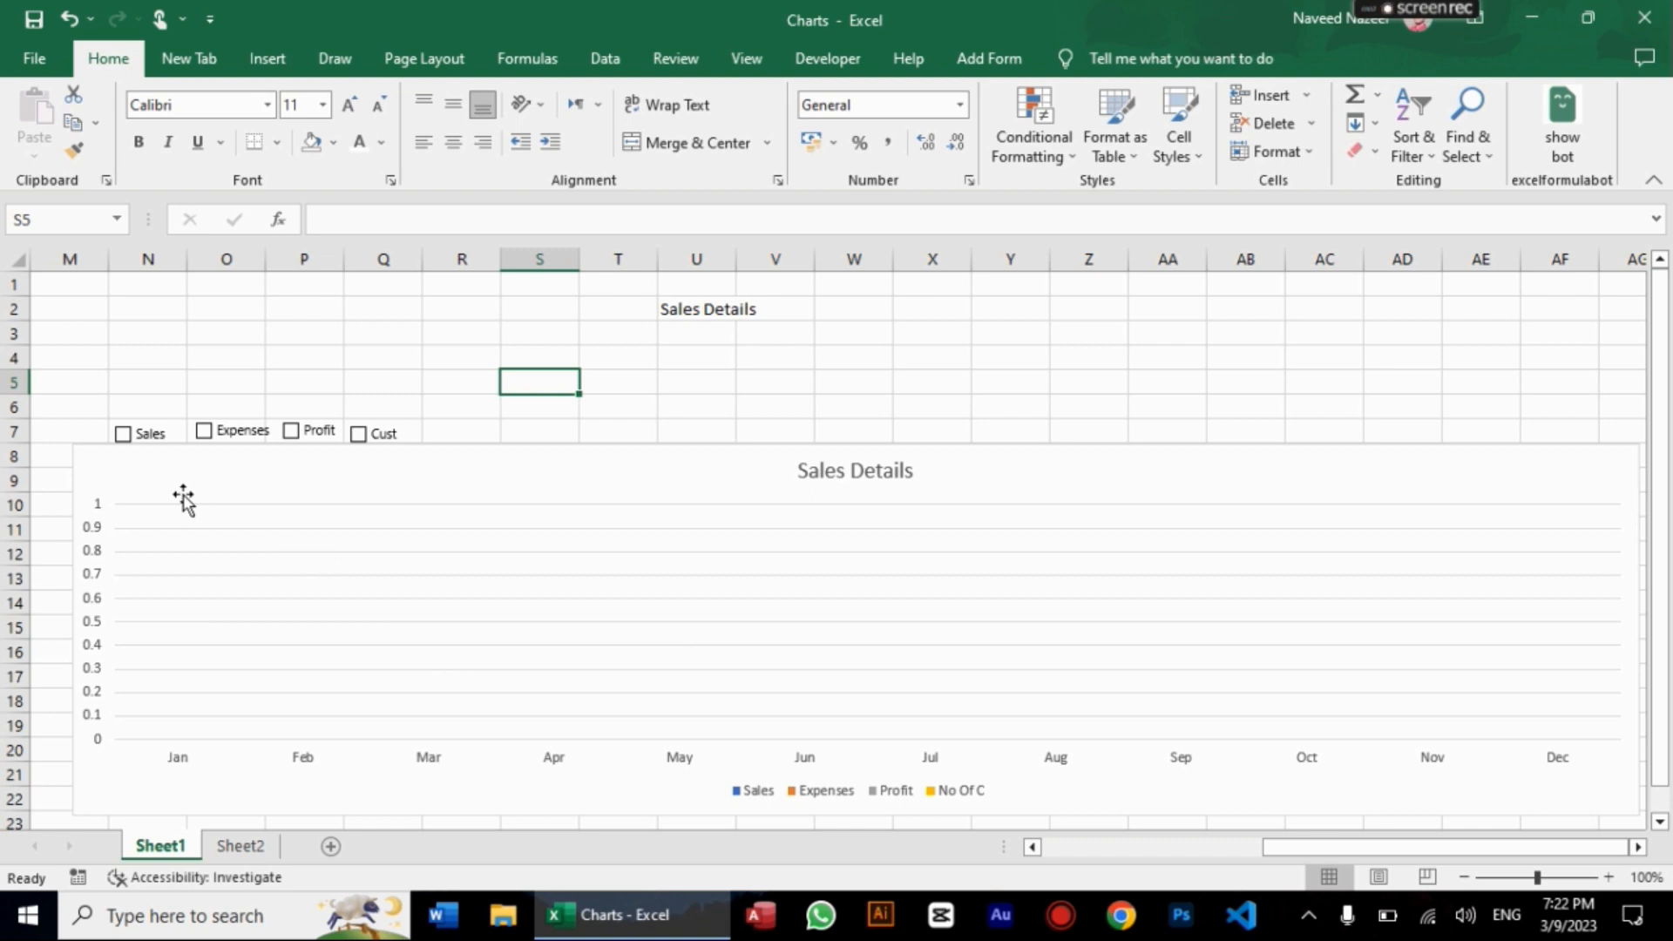
Step: Turn on the Sales, Expenses, Profit and Cust checkboxes above the chart, toggling Profit off and on again
click(123, 434)
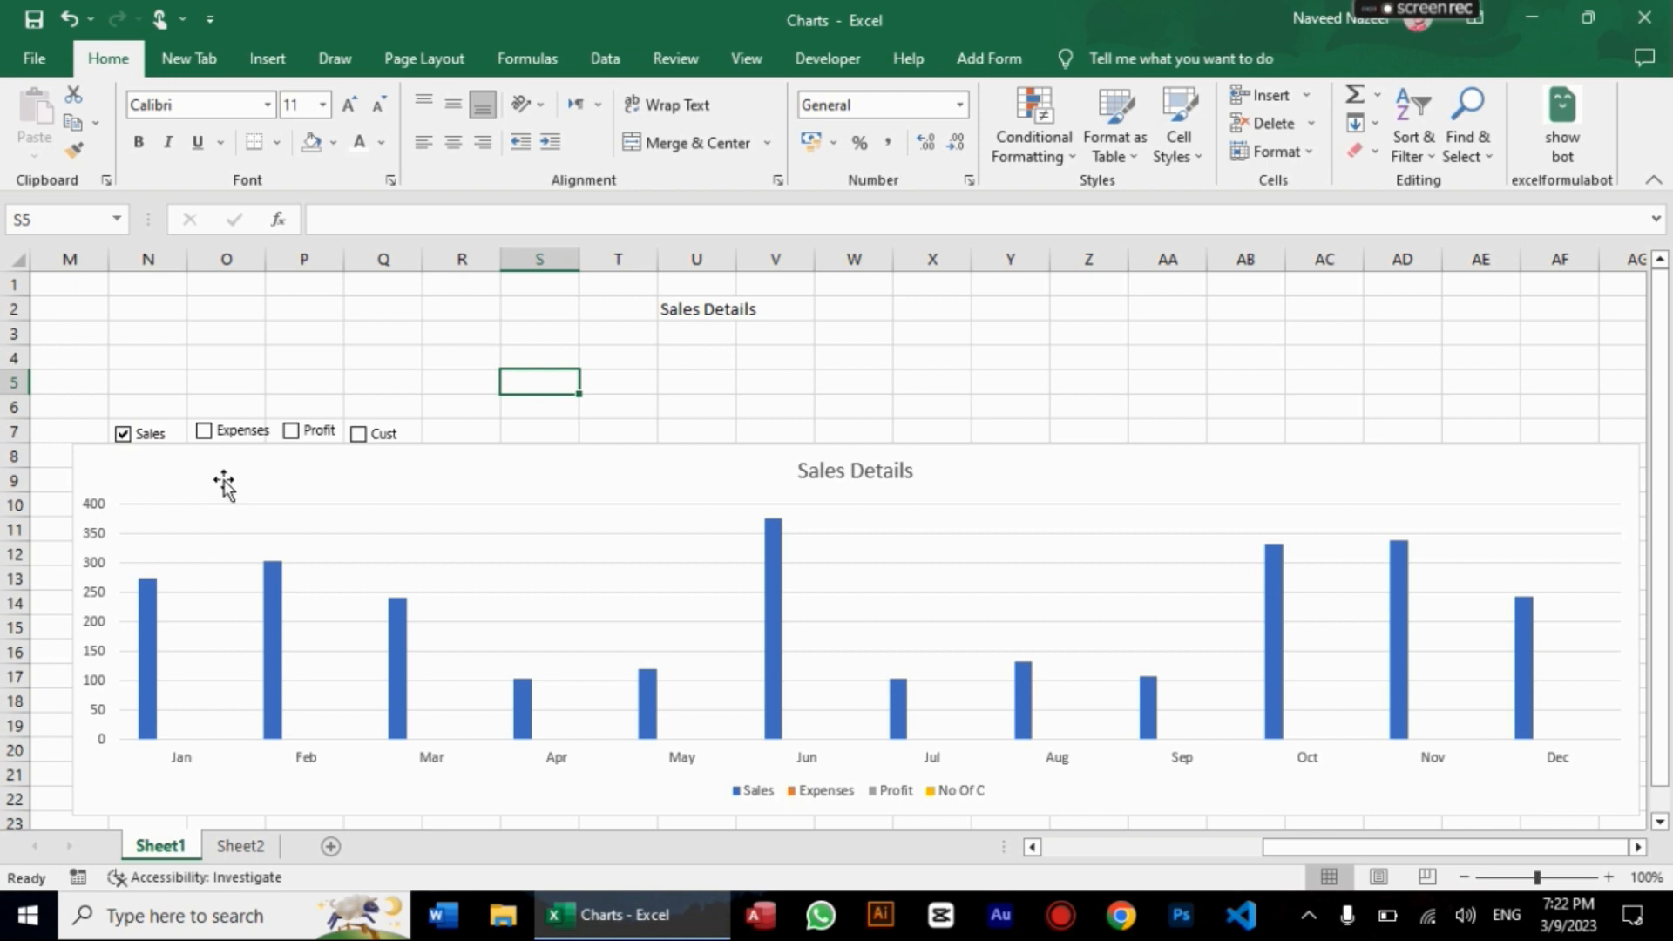
click(206, 433)
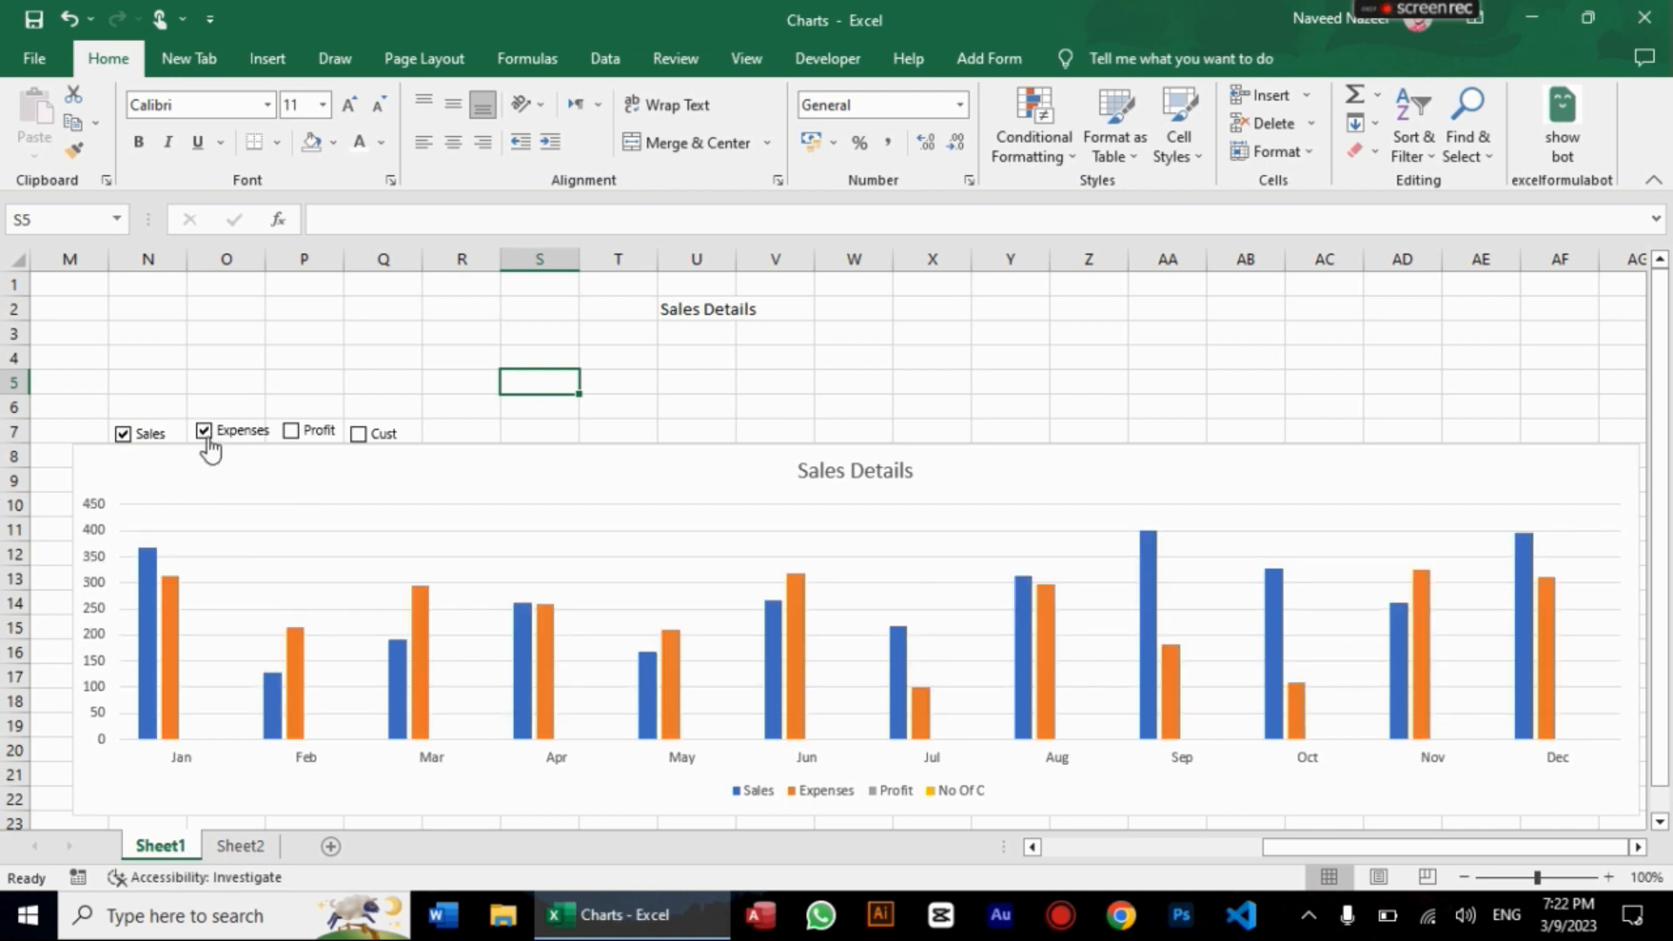
click(291, 432)
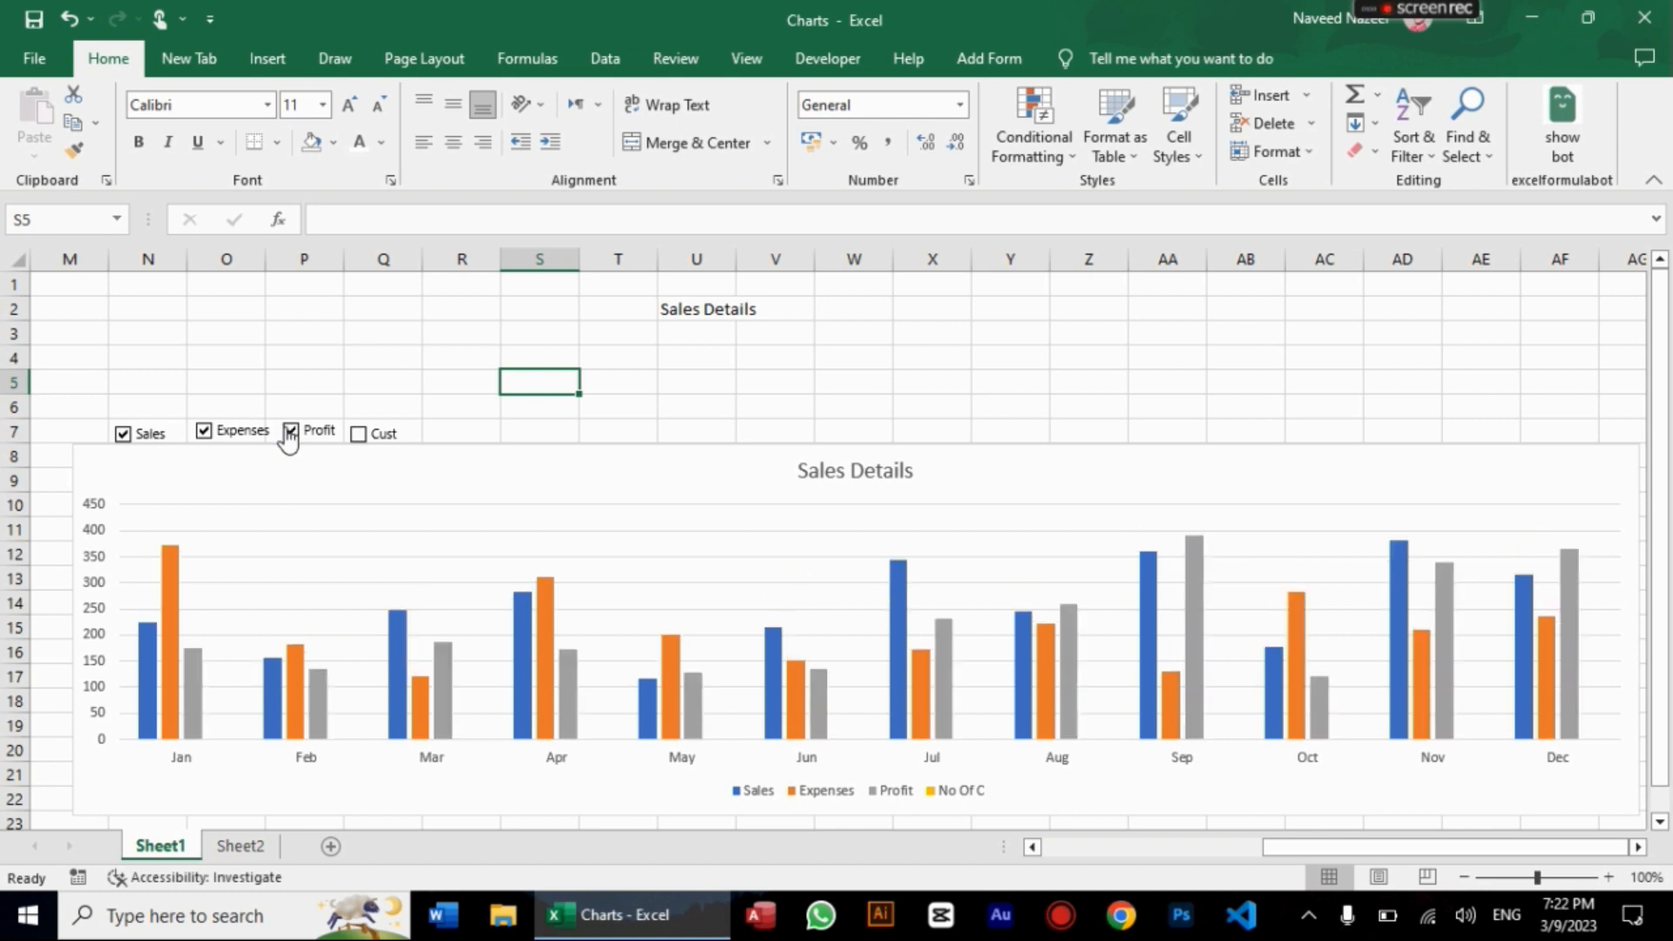
click(359, 434)
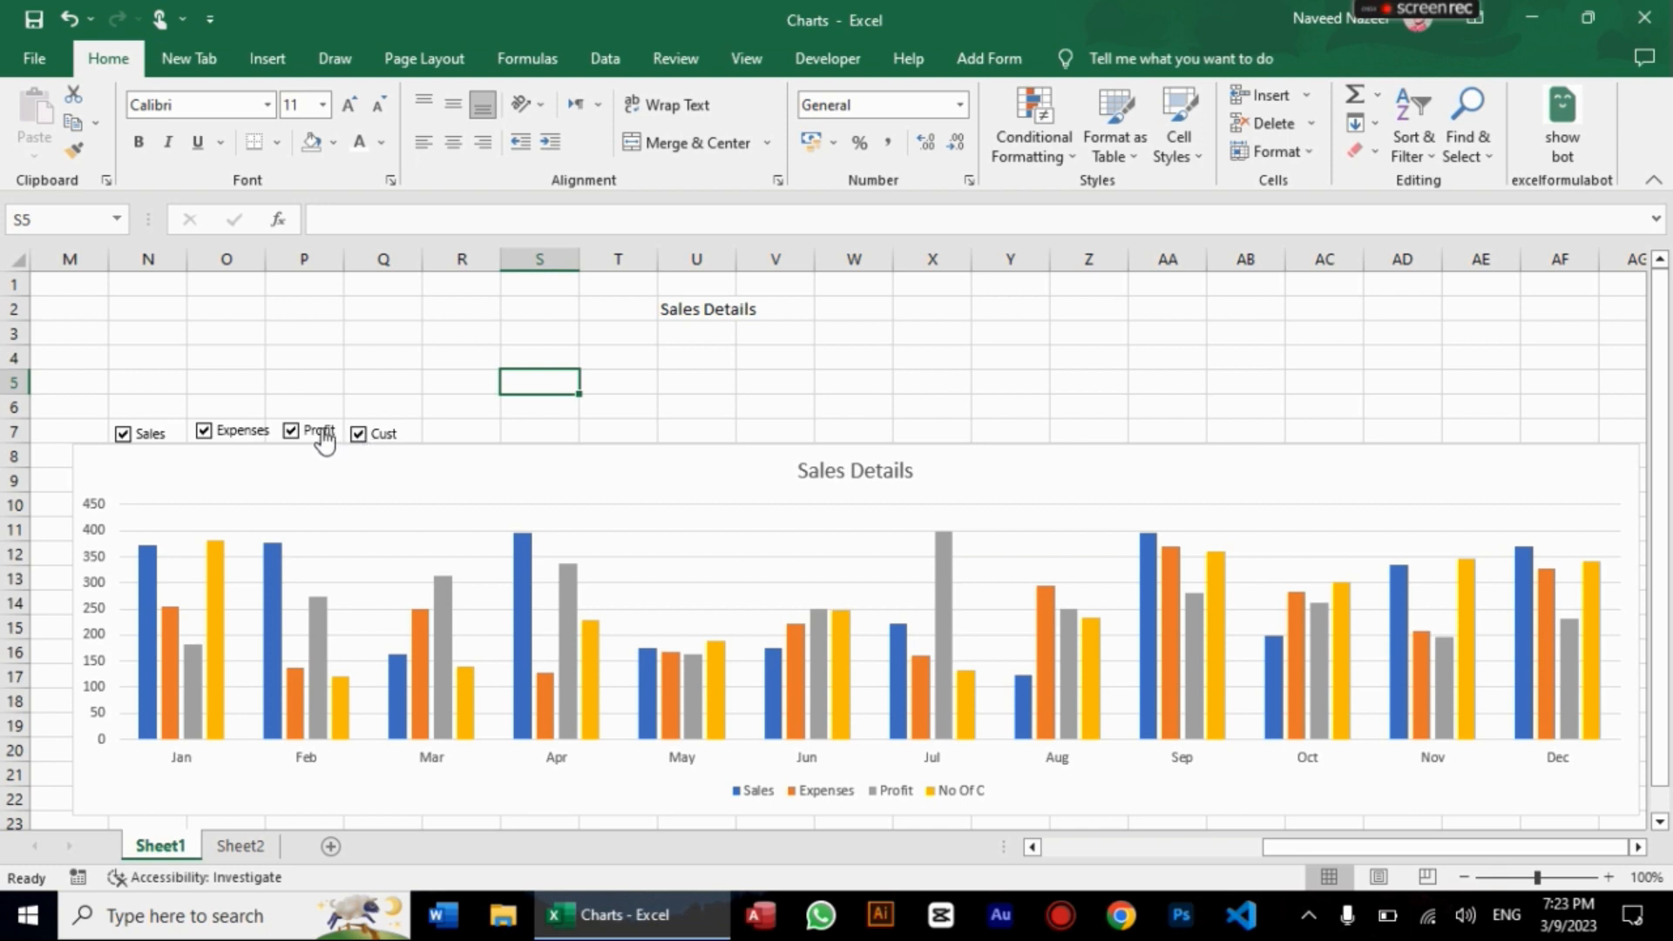
click(323, 435)
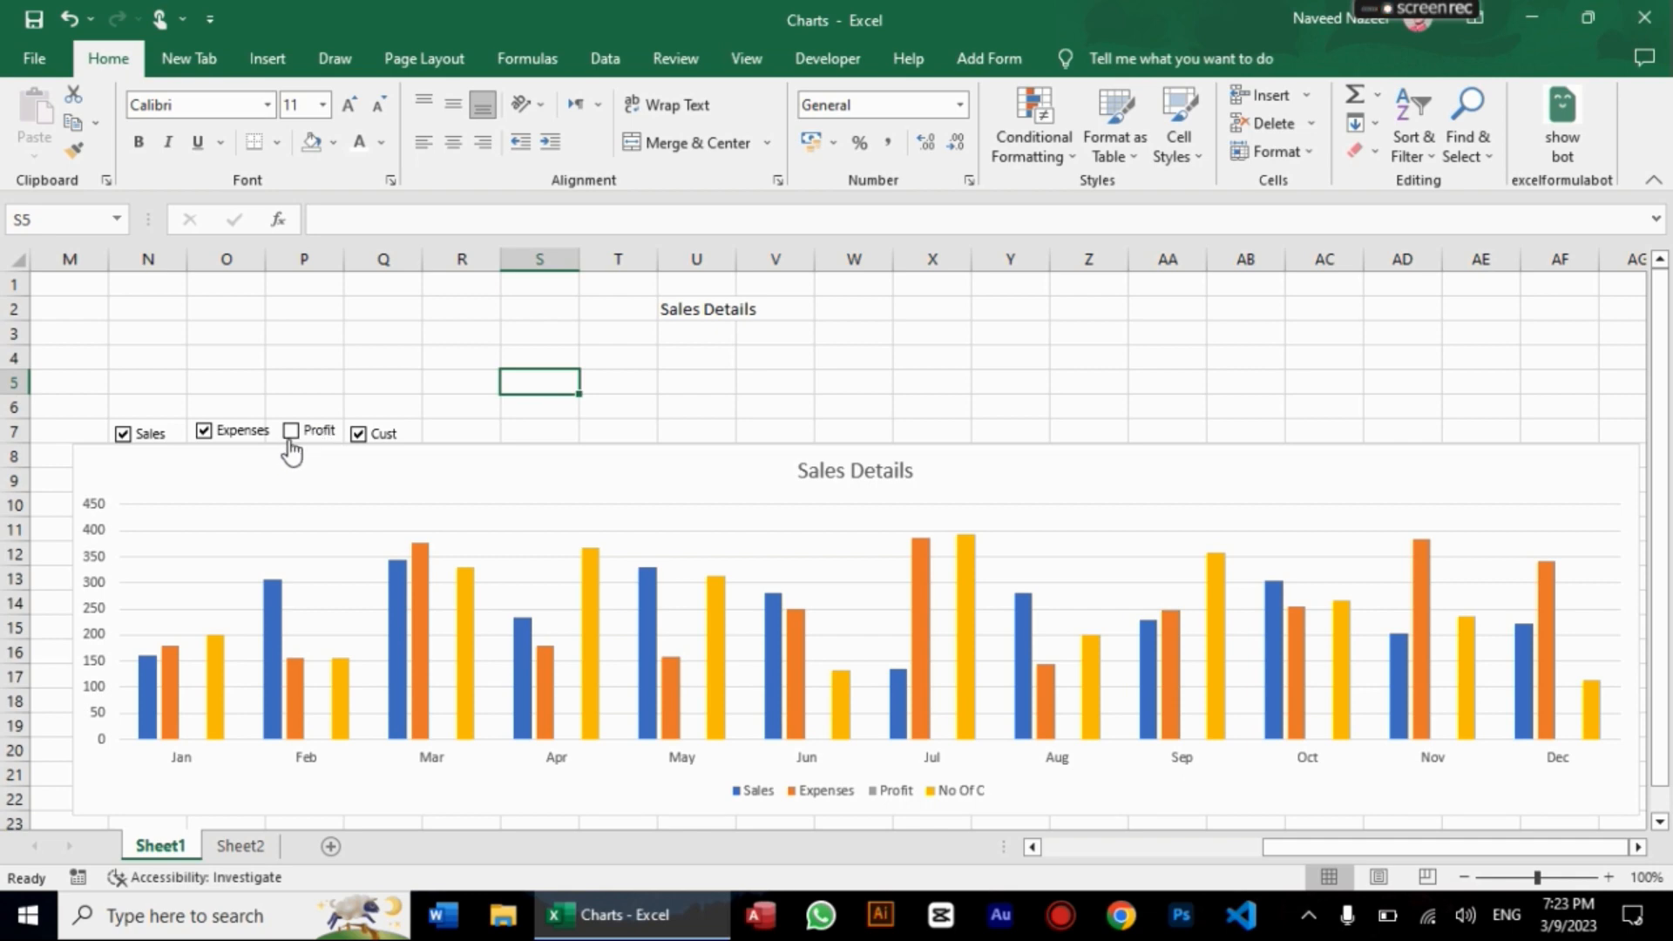
click(290, 442)
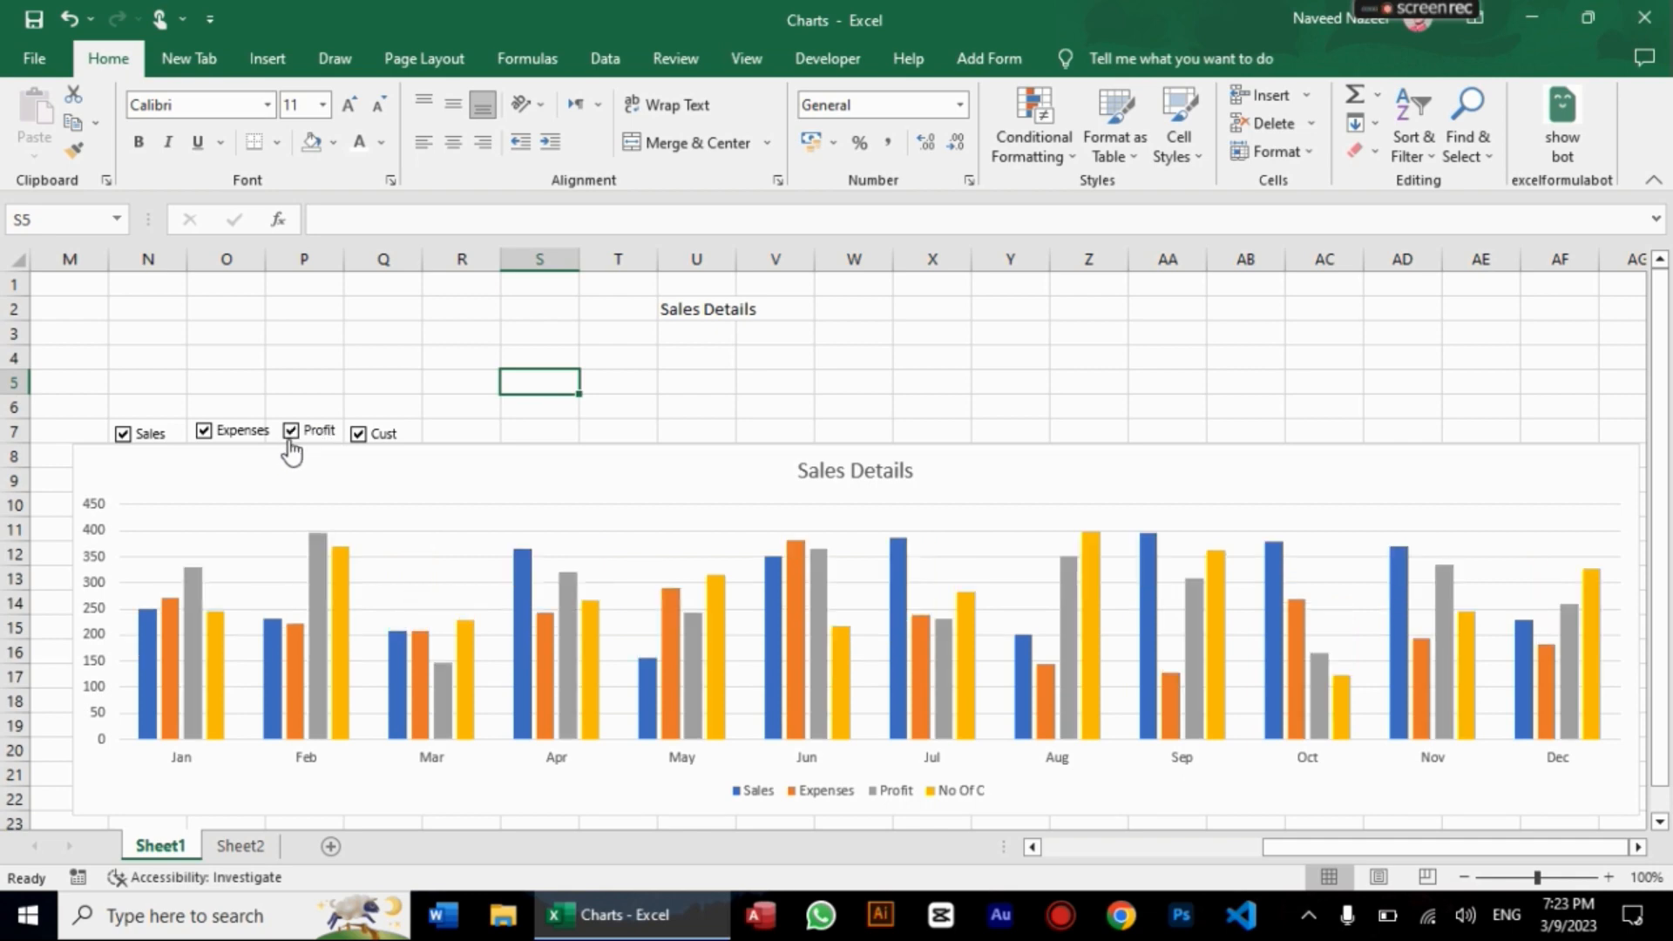
Step: Narrow the Sales Details chart so that its right edge ends about halfway across column AF
click(401, 479)
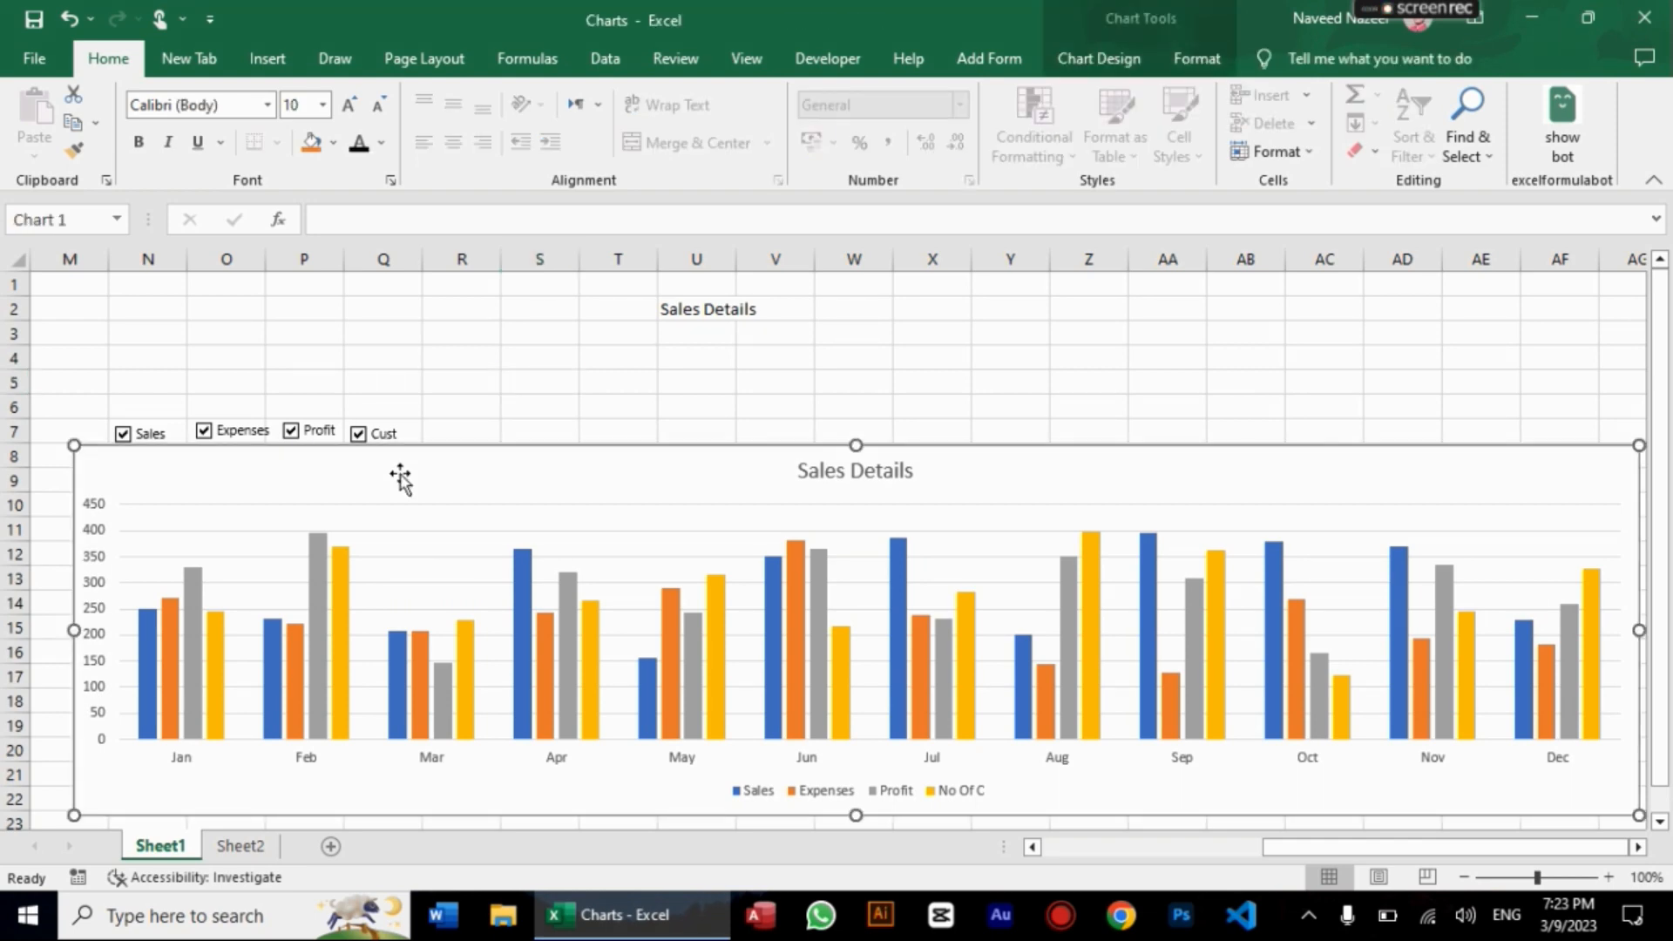
click(1070, 61)
click(1102, 146)
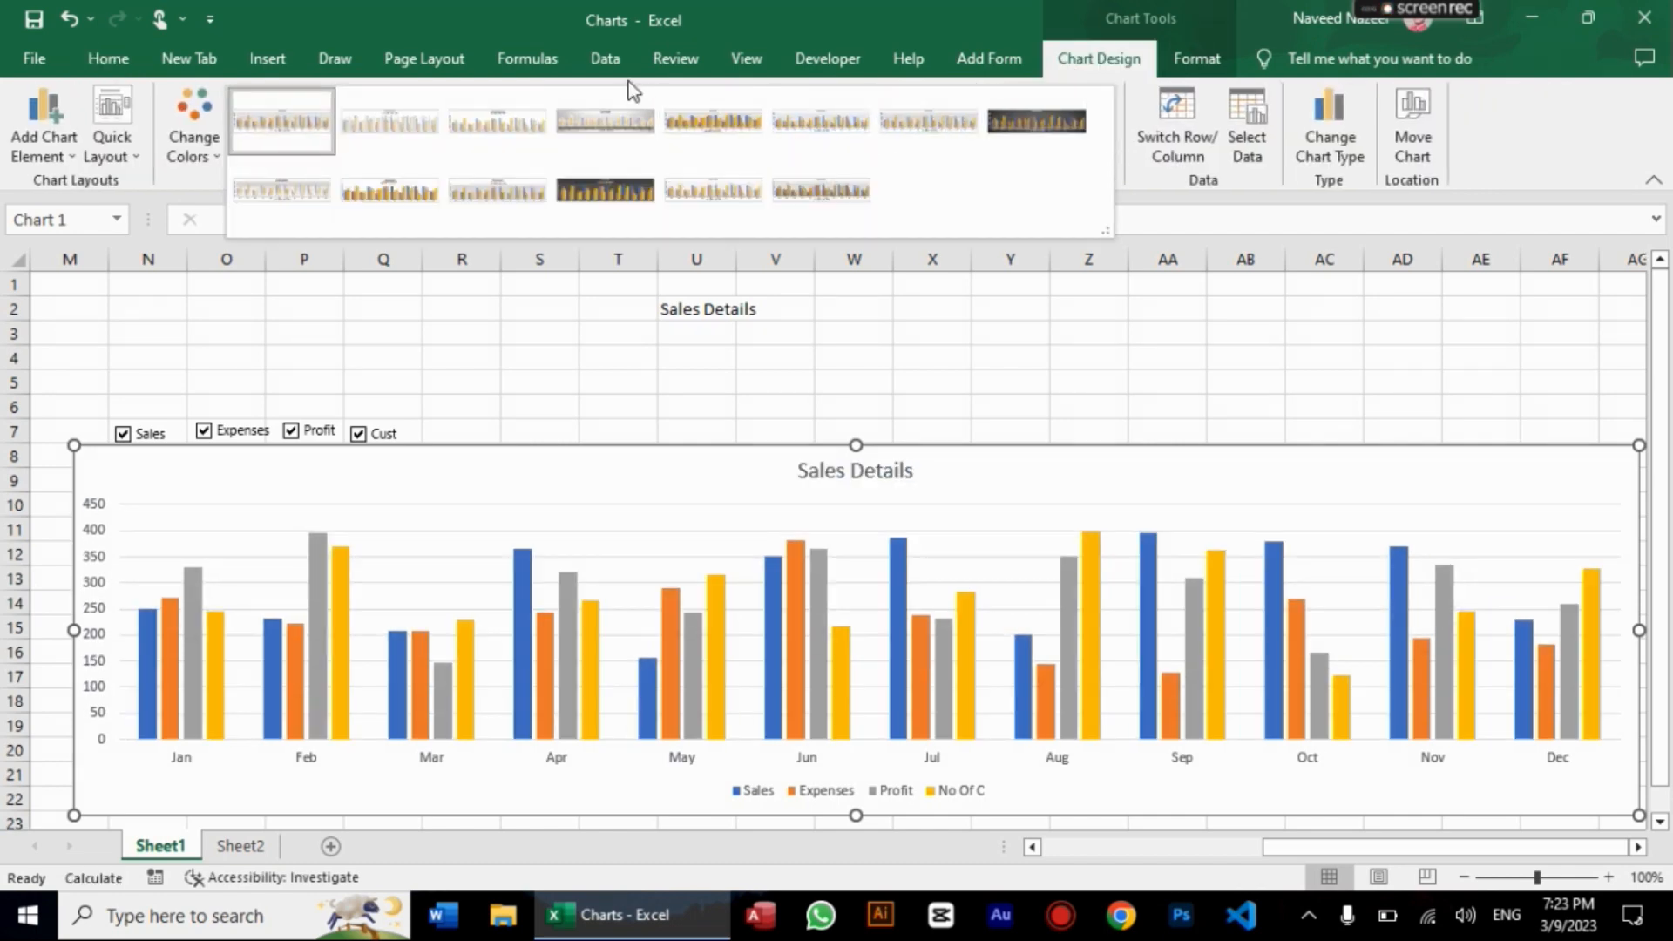
click(1639, 633)
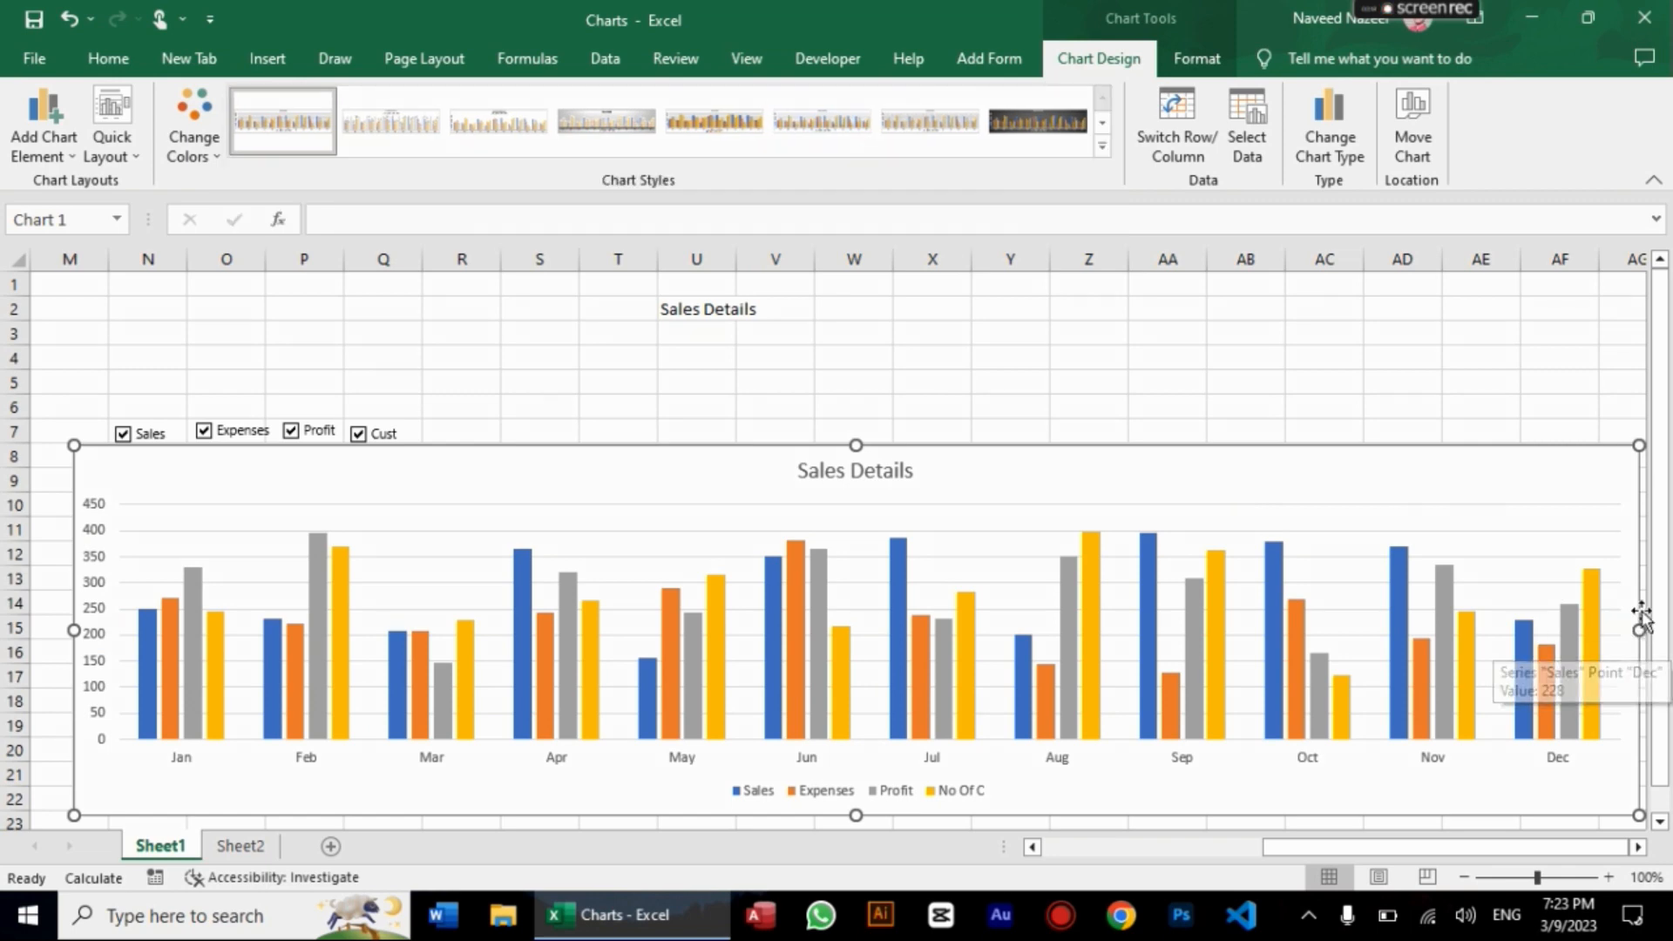
click(1514, 405)
click(1510, 482)
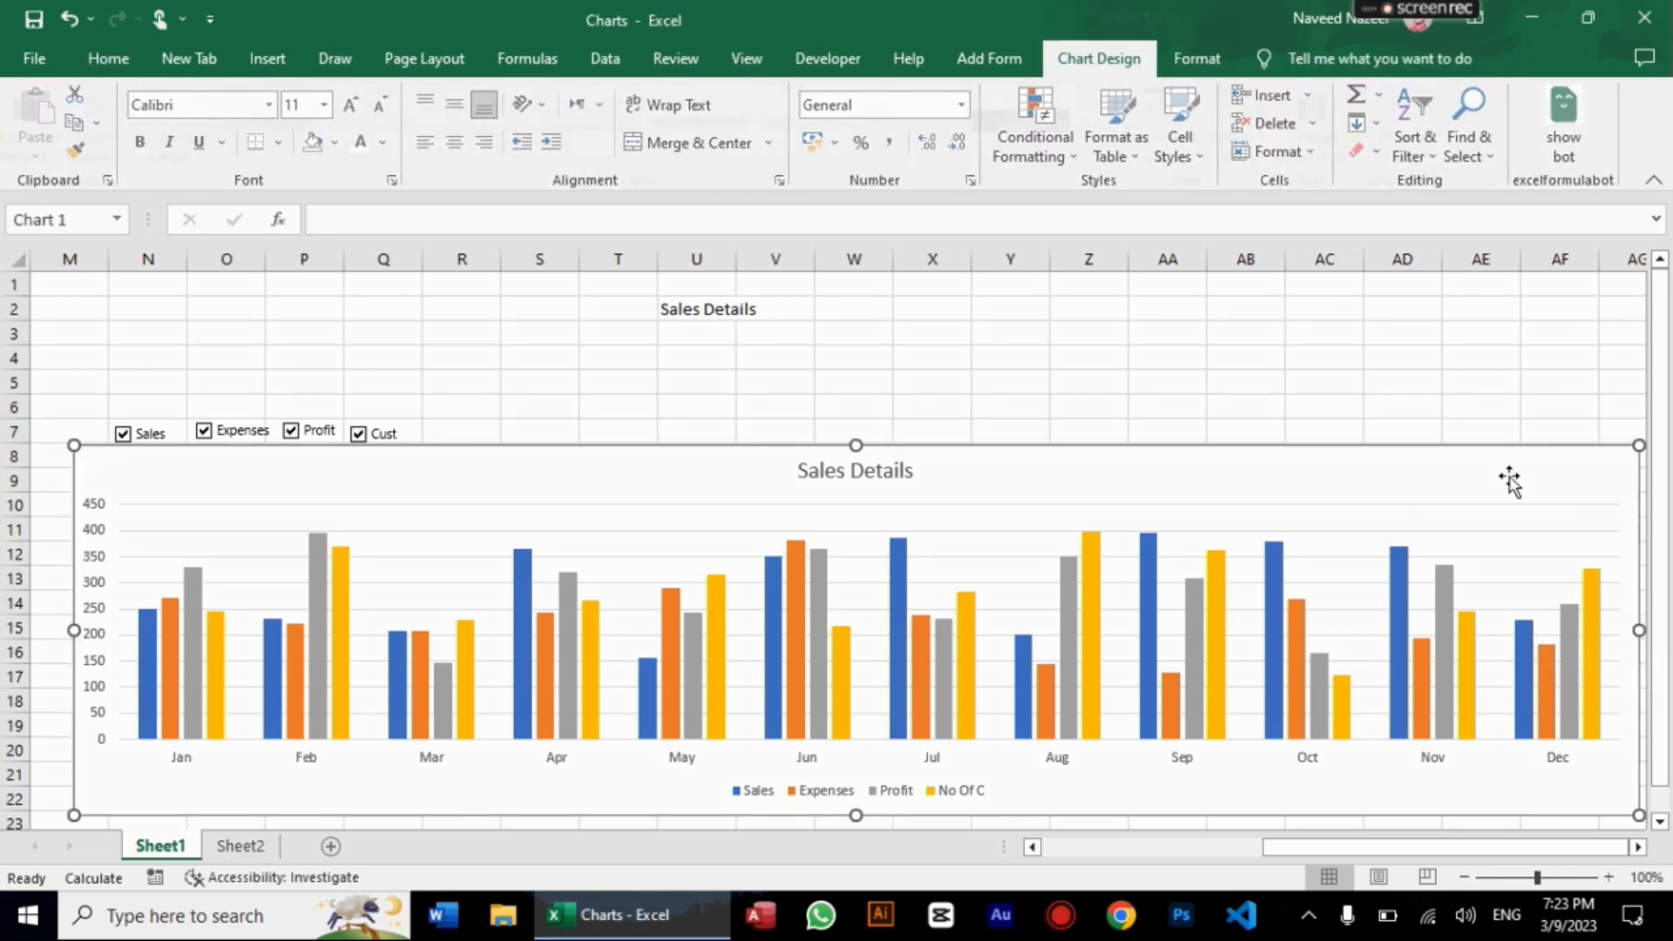
drag(1635, 628, 1567, 624)
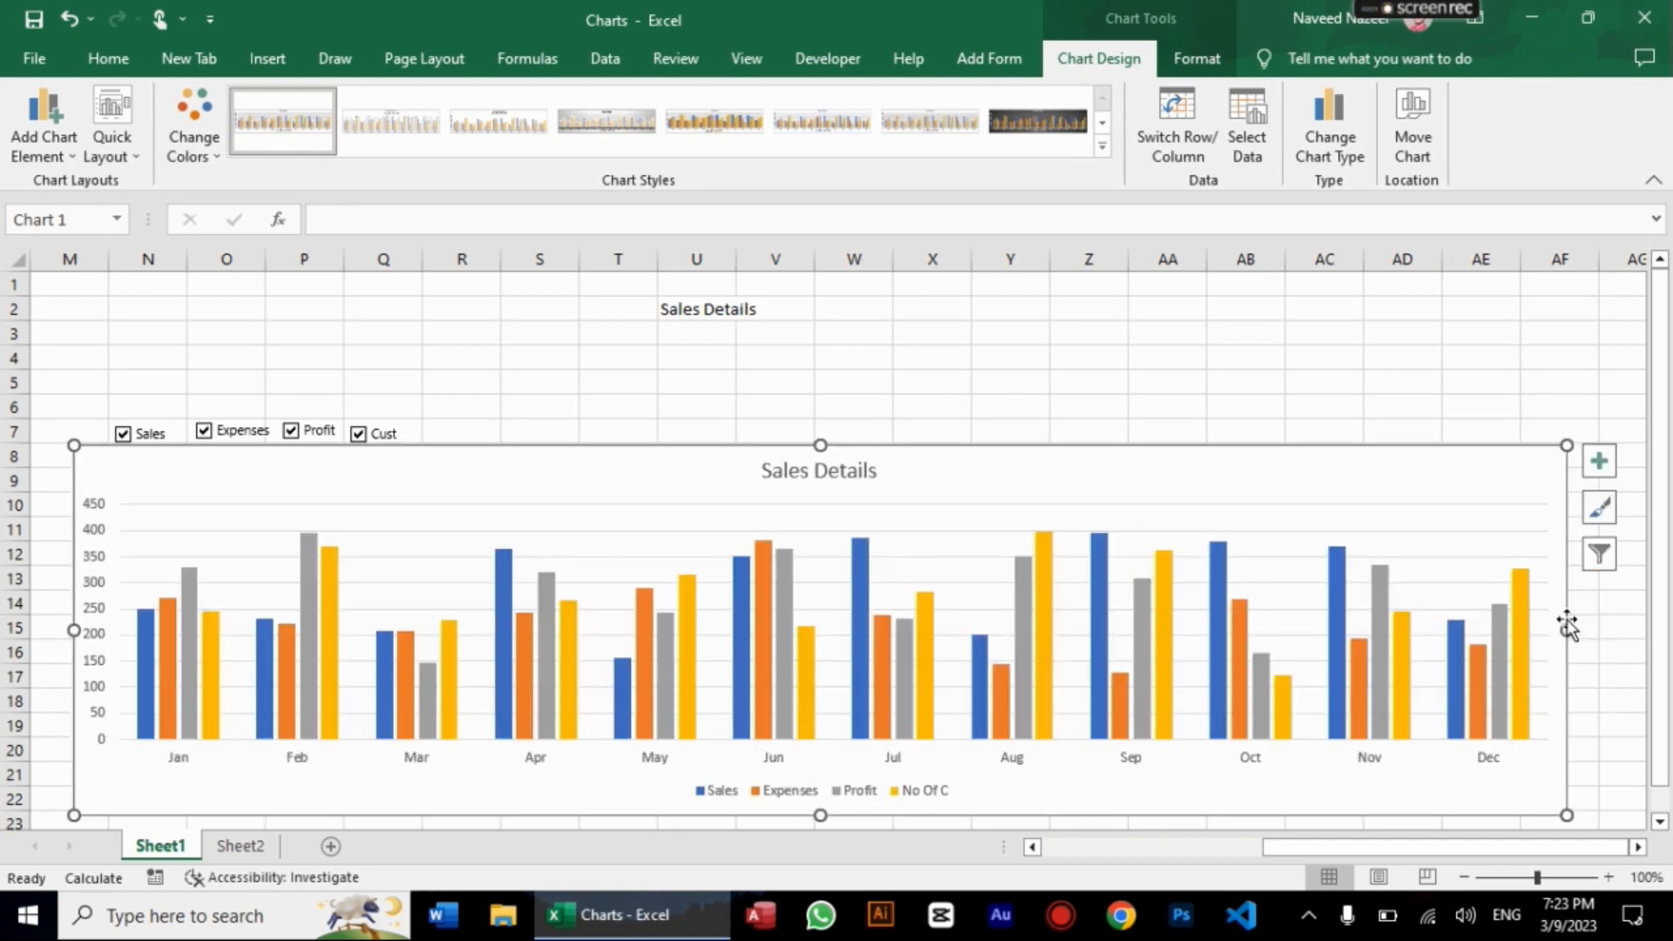
Step: Try the grey gradient and light translucent chart styles, and apply the dark-background style to the Sales Details chart
click(1603, 464)
click(1604, 505)
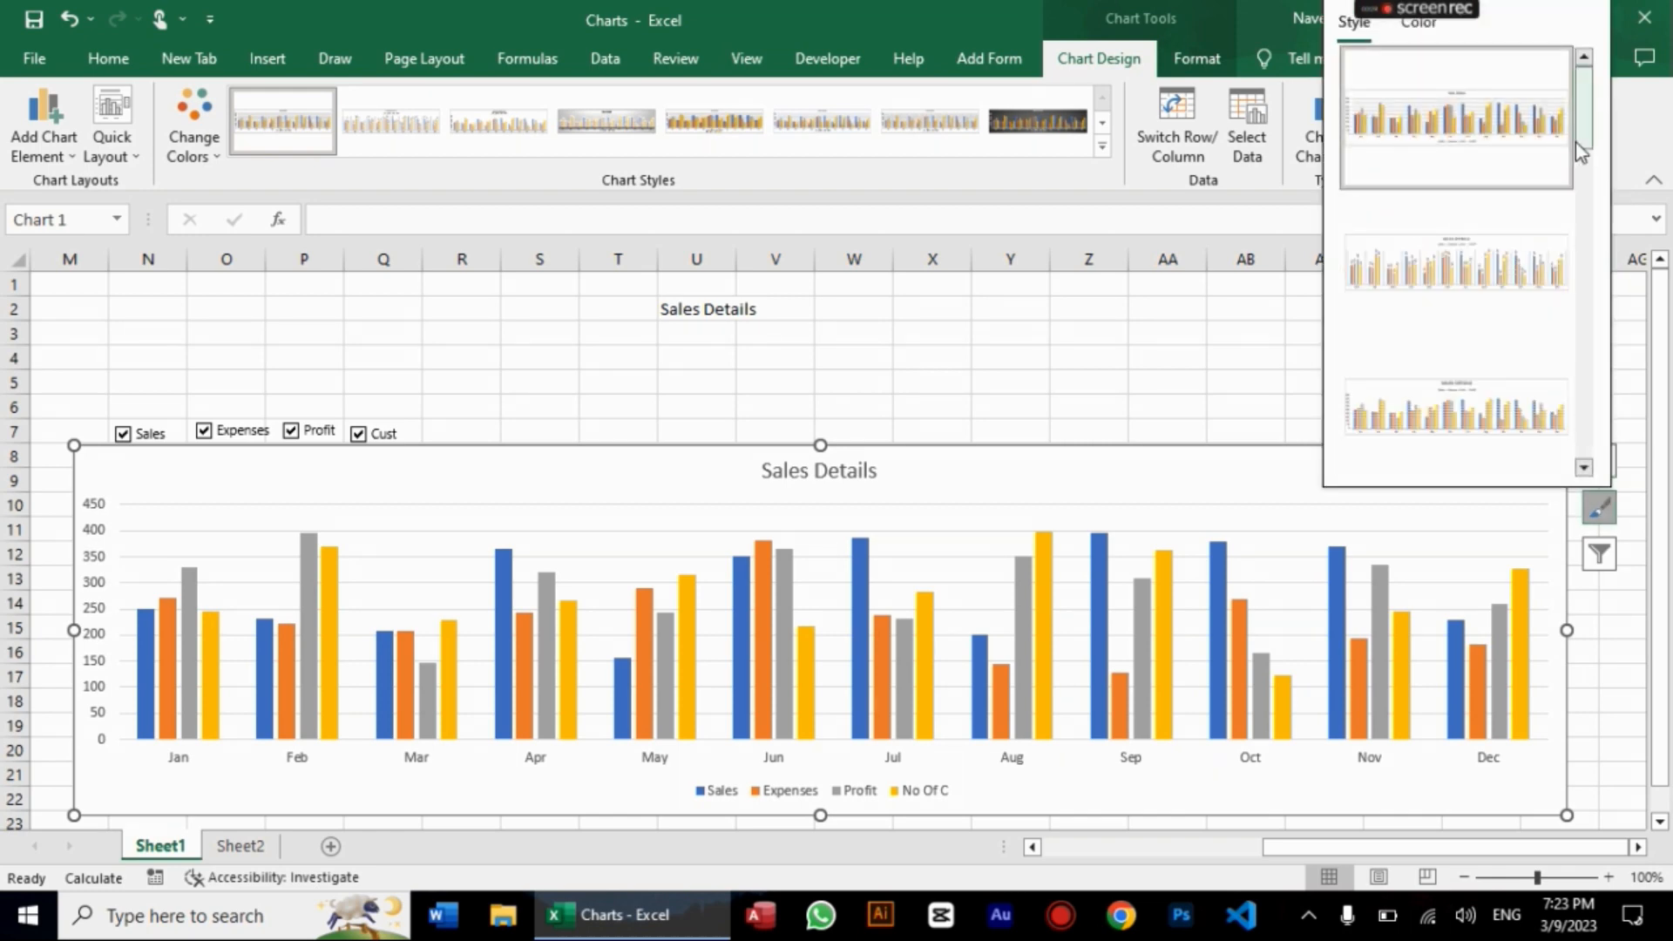
drag(1581, 138, 1595, 214)
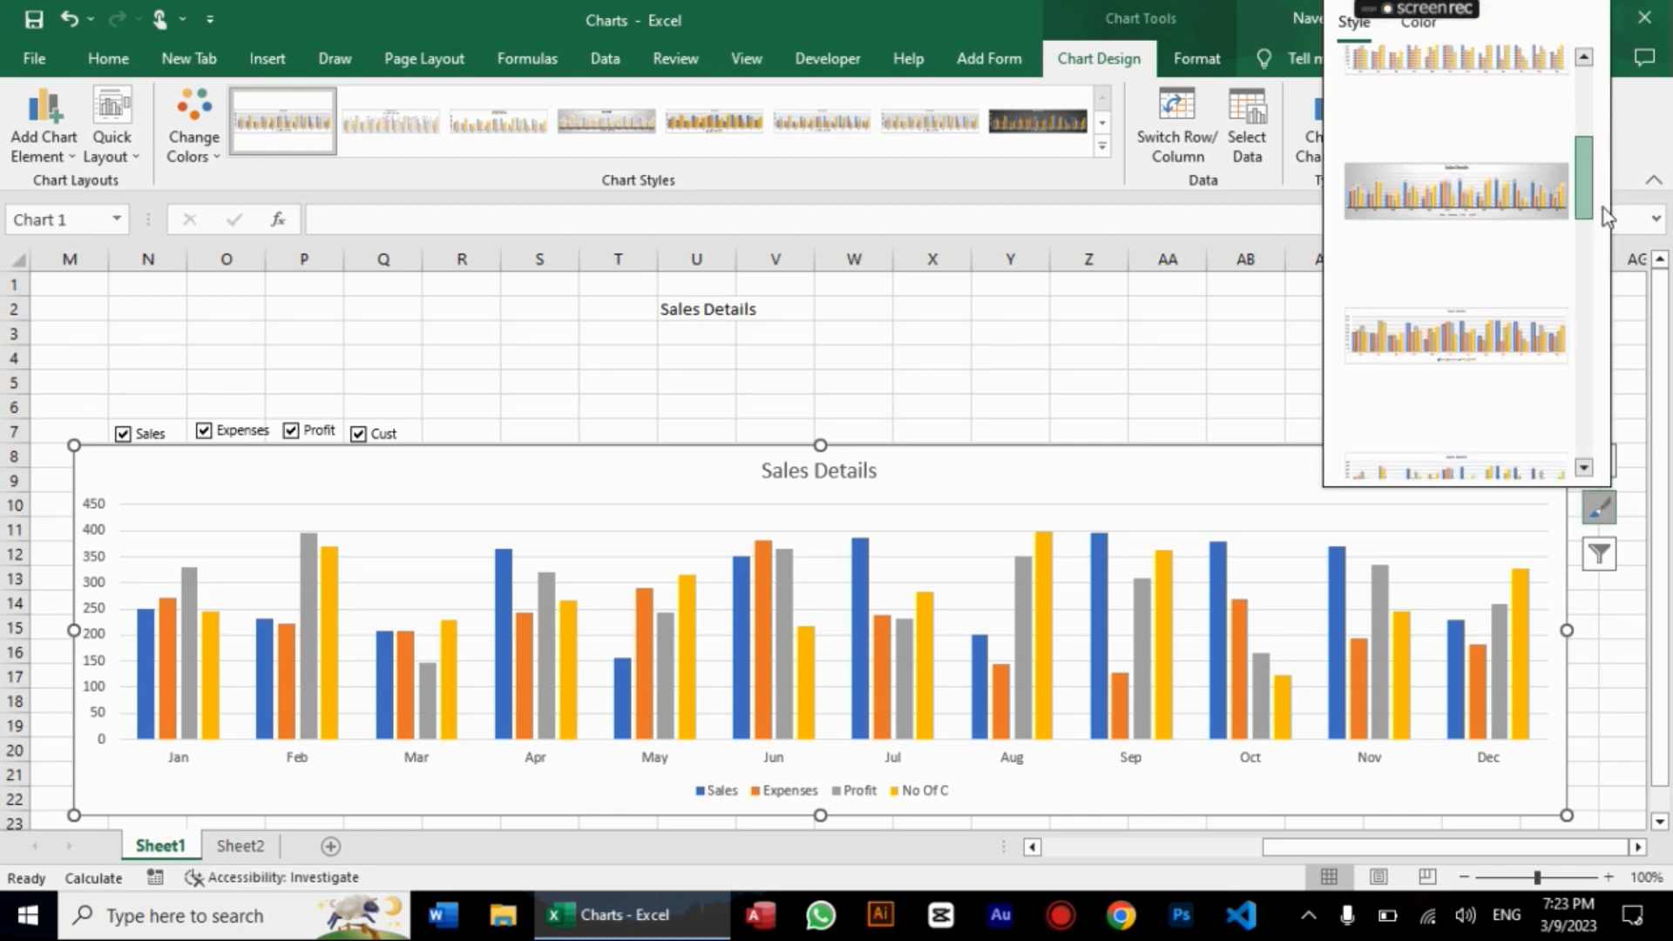
click(1545, 205)
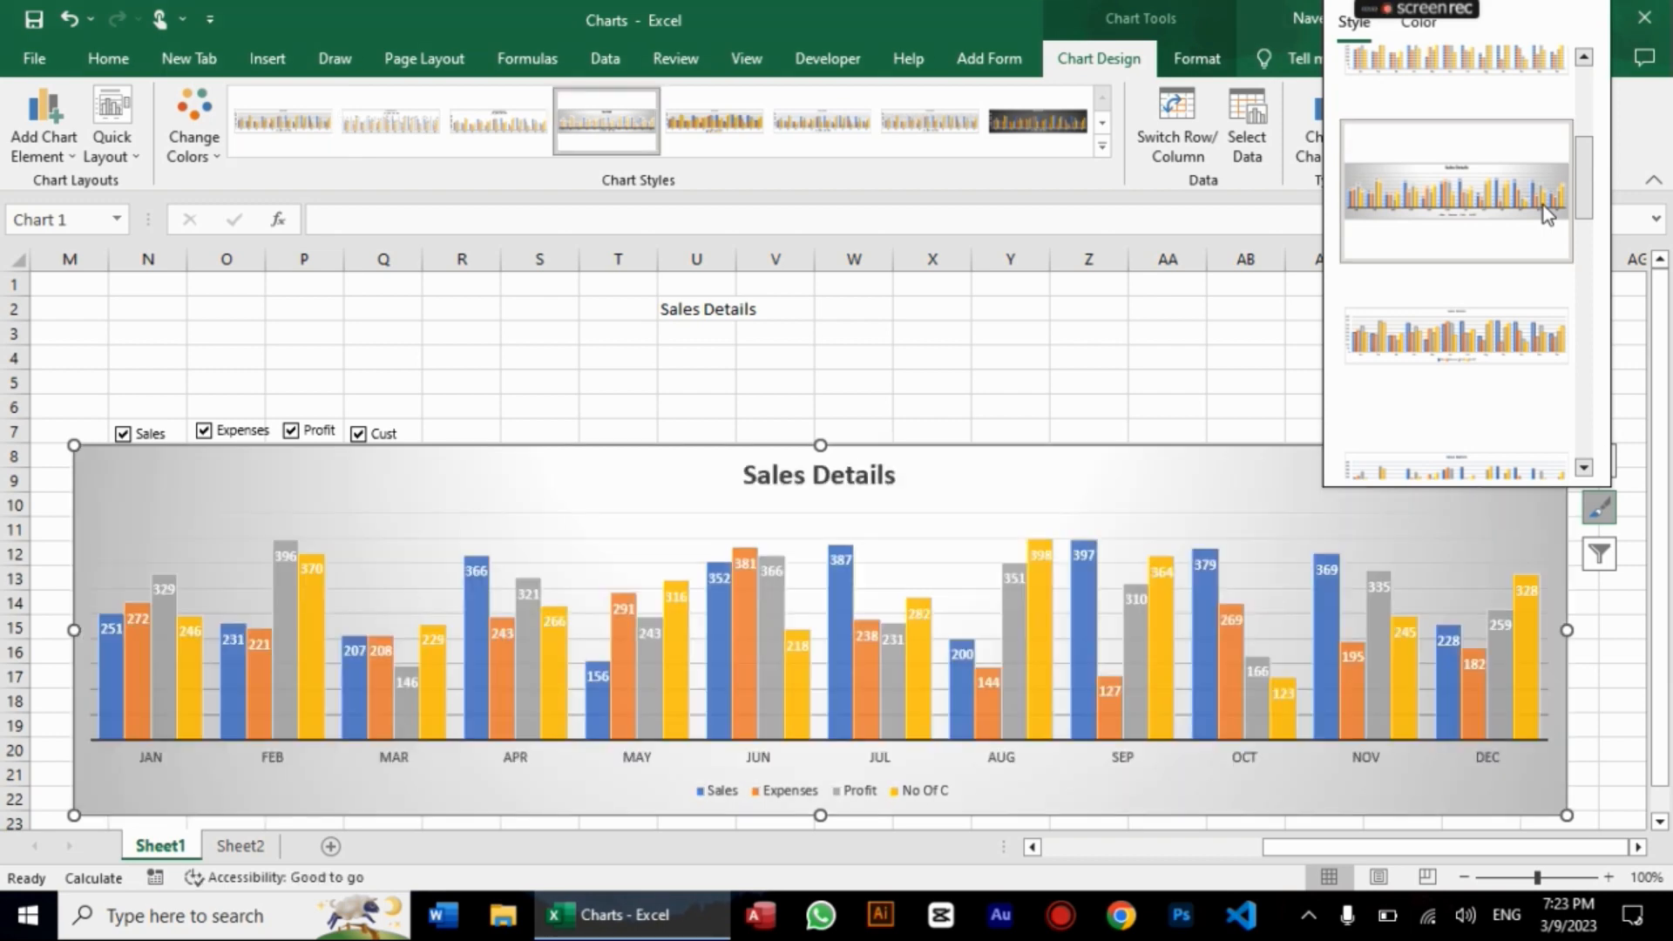
click(1513, 353)
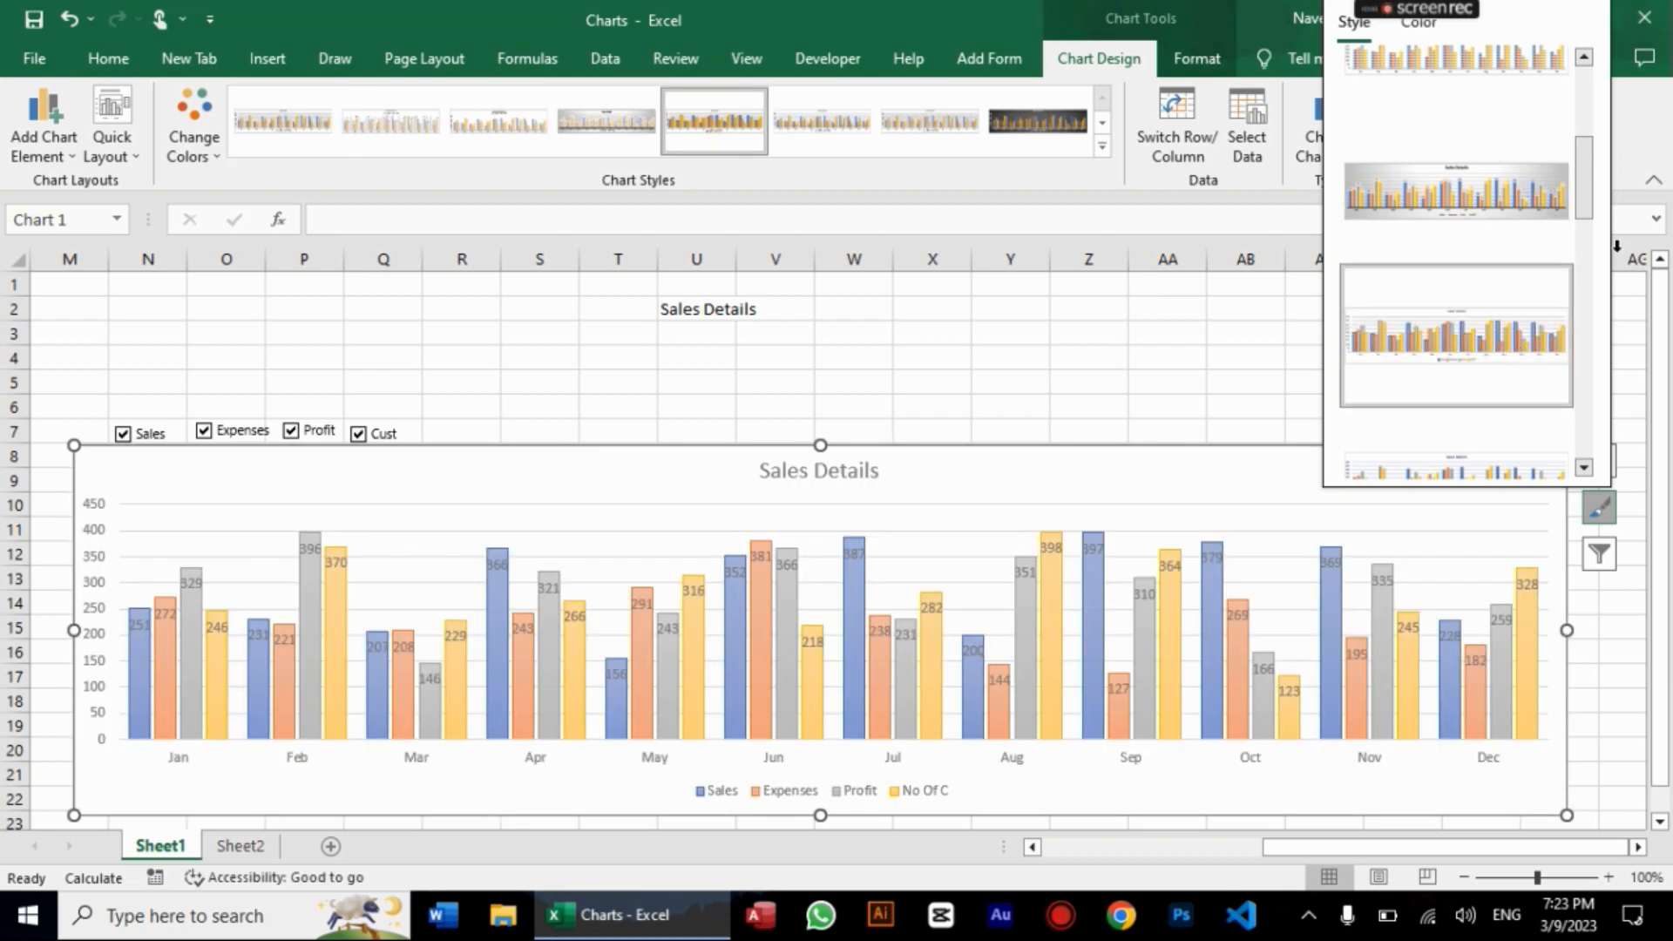
drag(1602, 218, 1595, 301)
click(1536, 304)
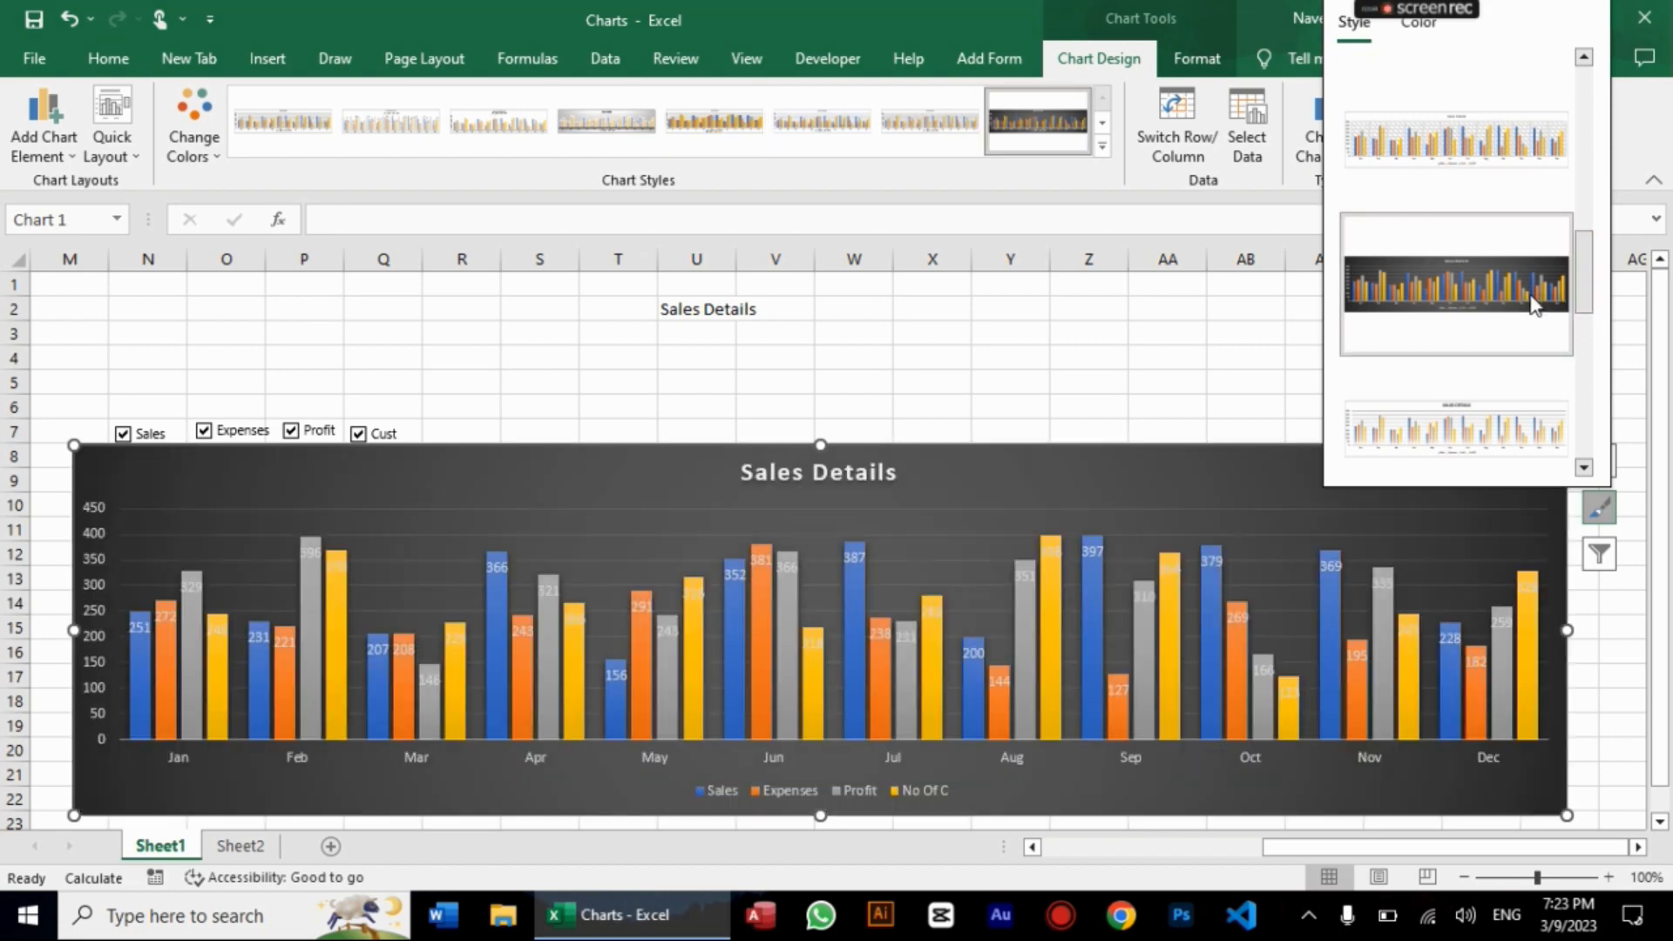
click(1164, 352)
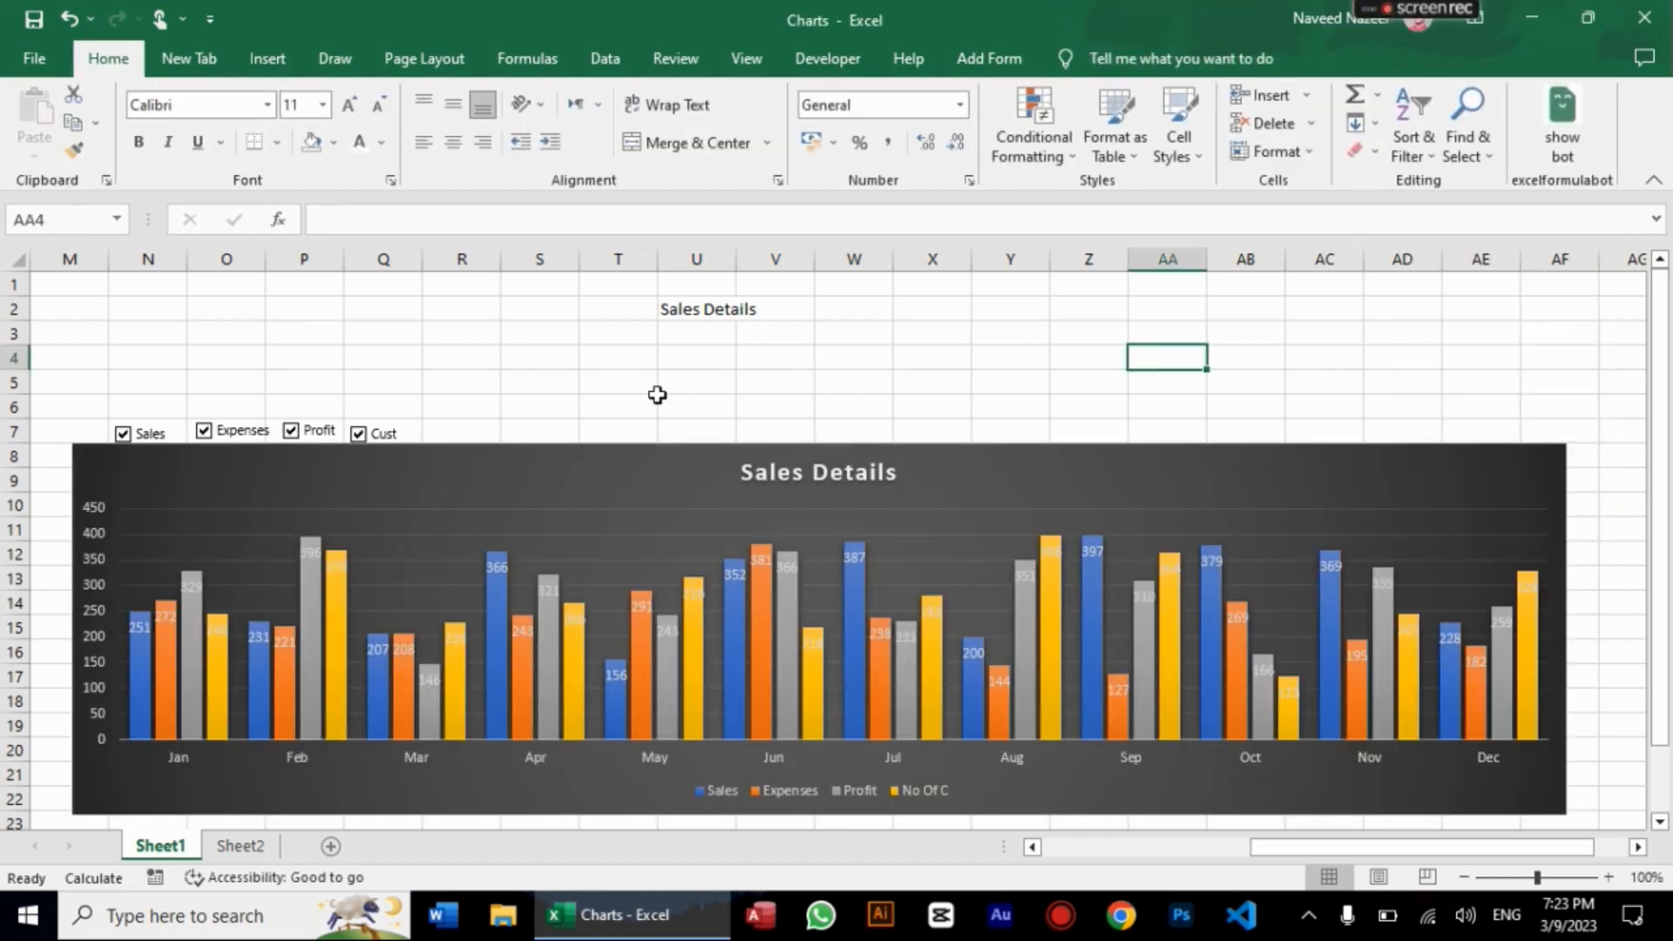
Step: Hide the Profit and Expenses series with their checkboxes, and show both series again
click(314, 434)
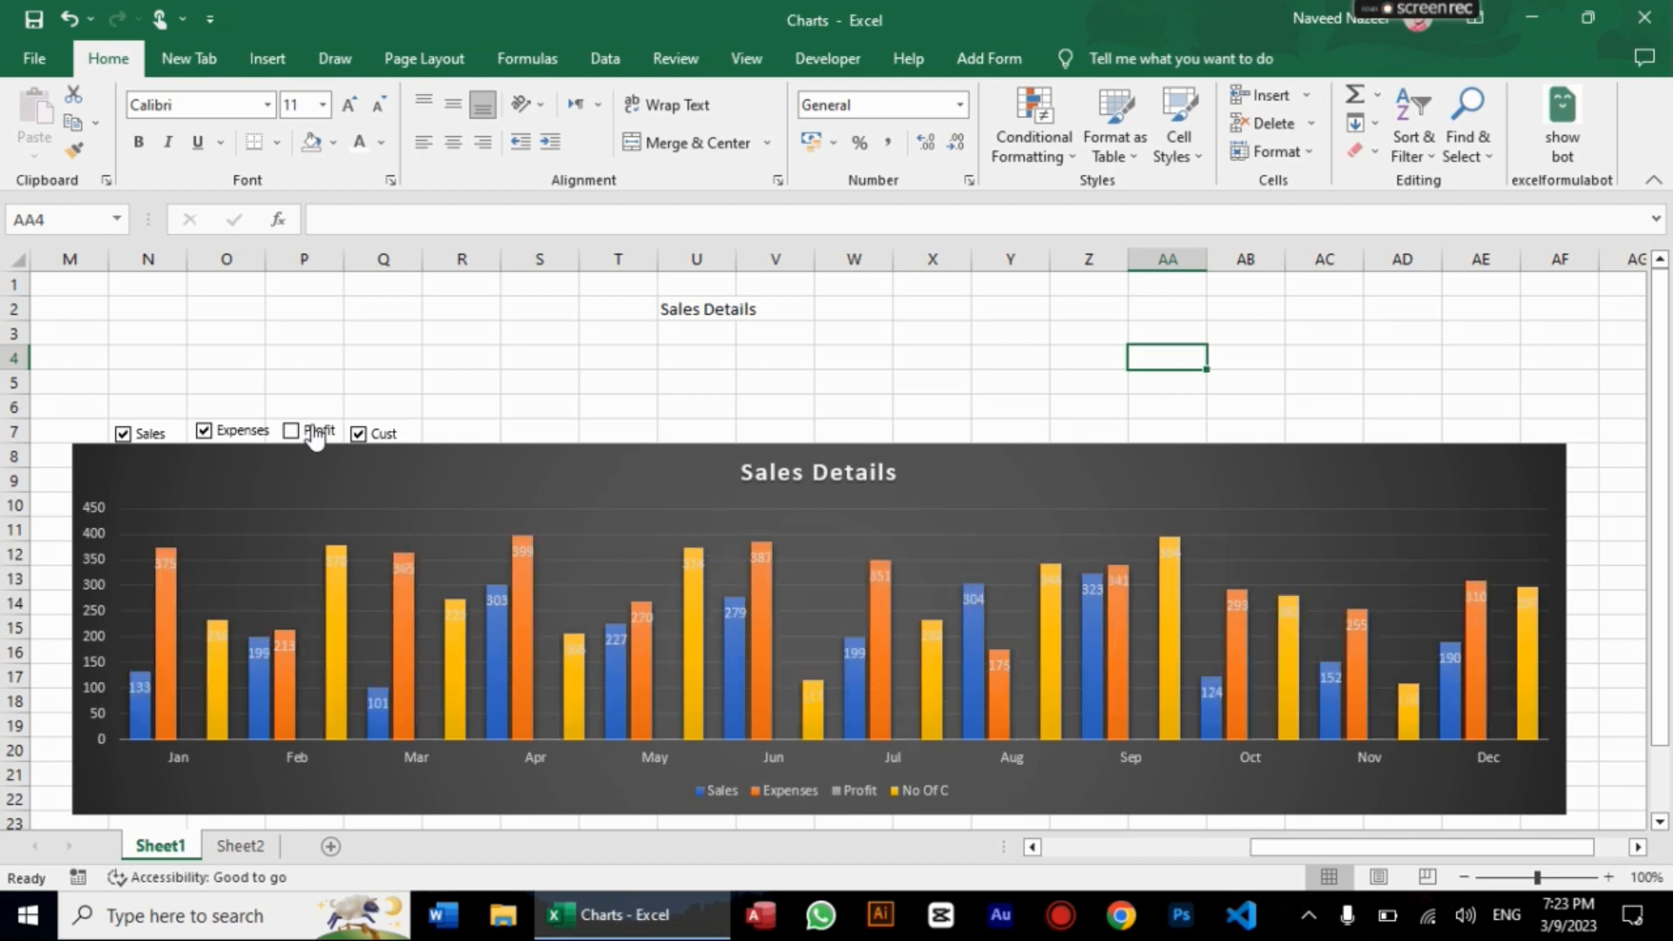
click(247, 430)
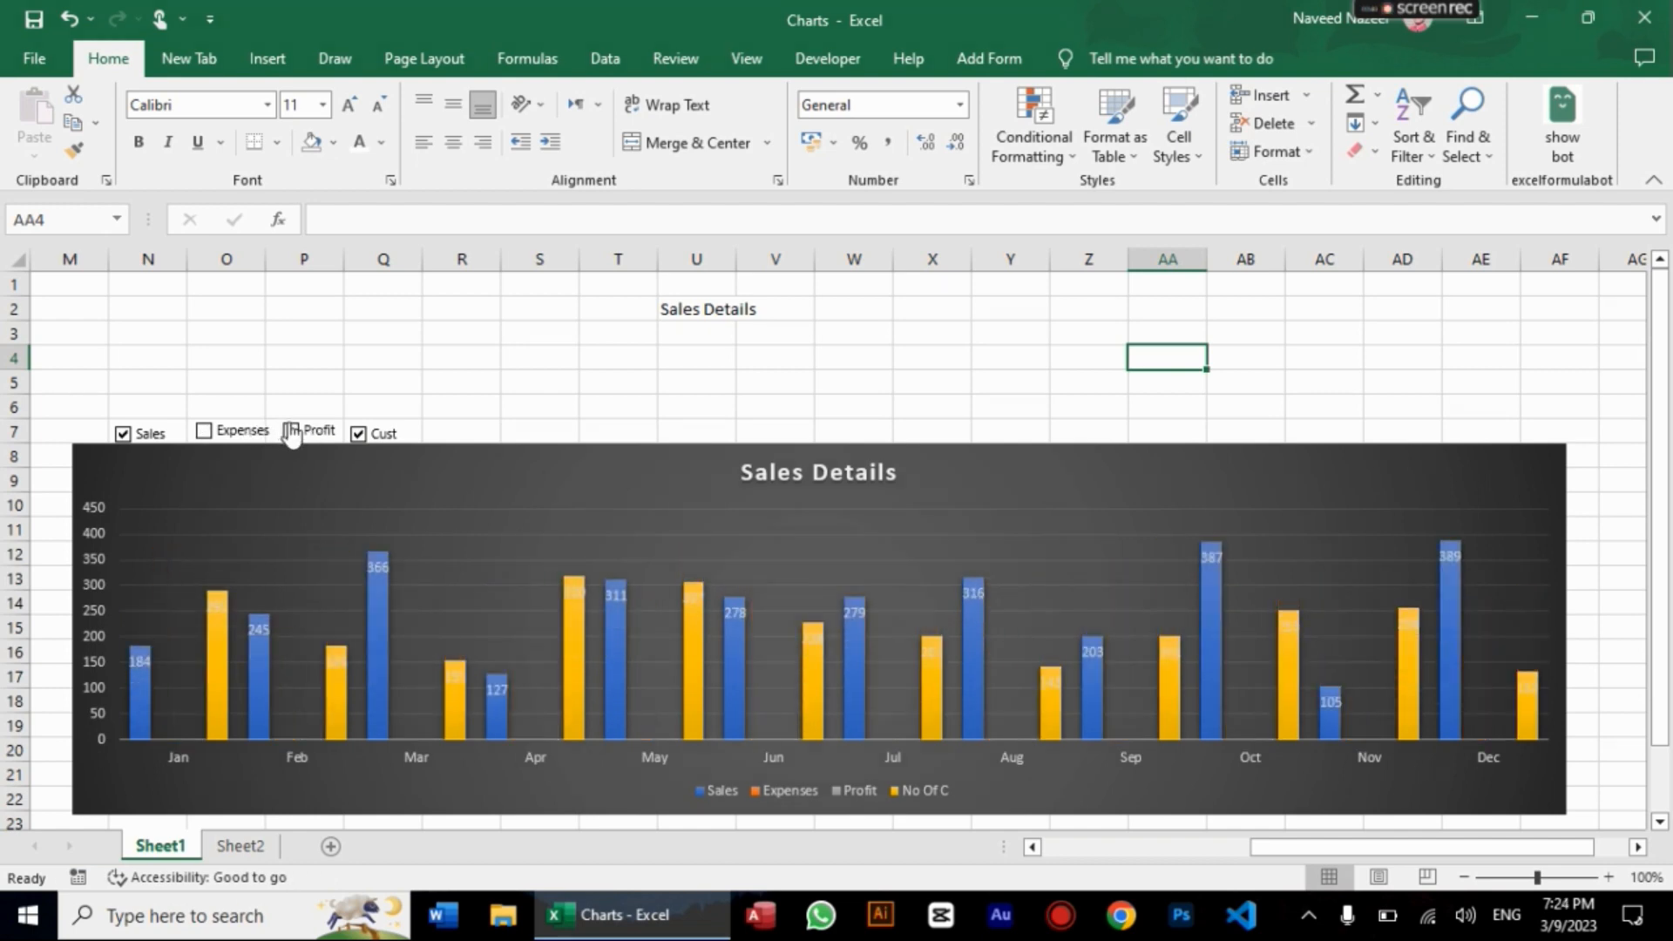
click(292, 432)
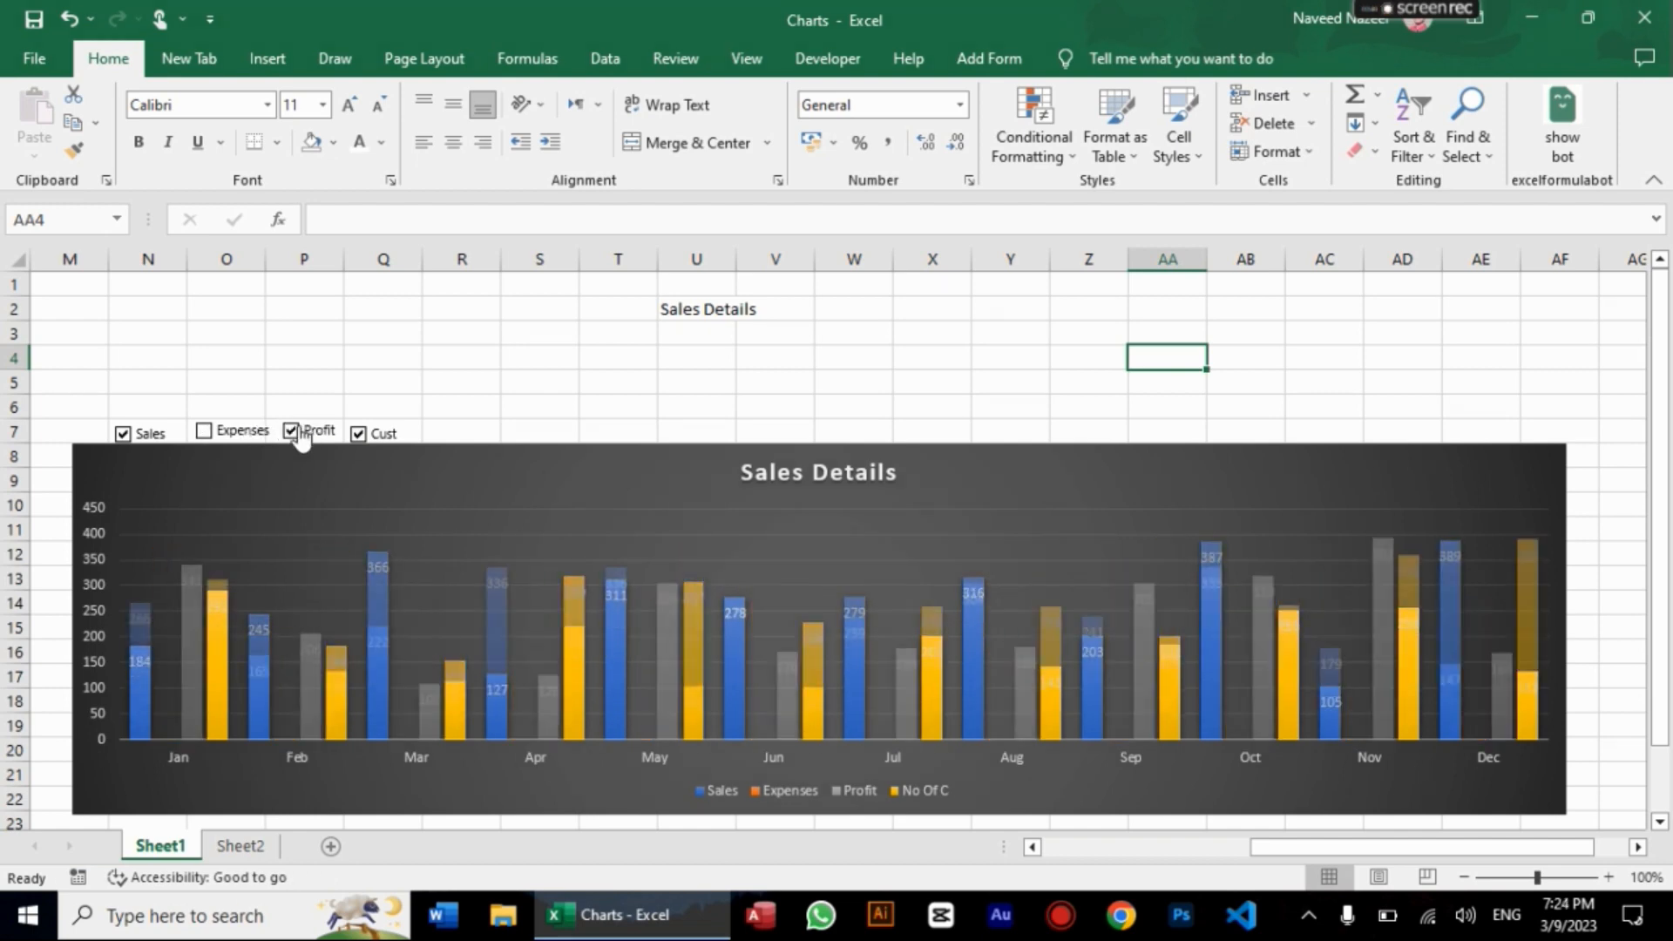
click(248, 433)
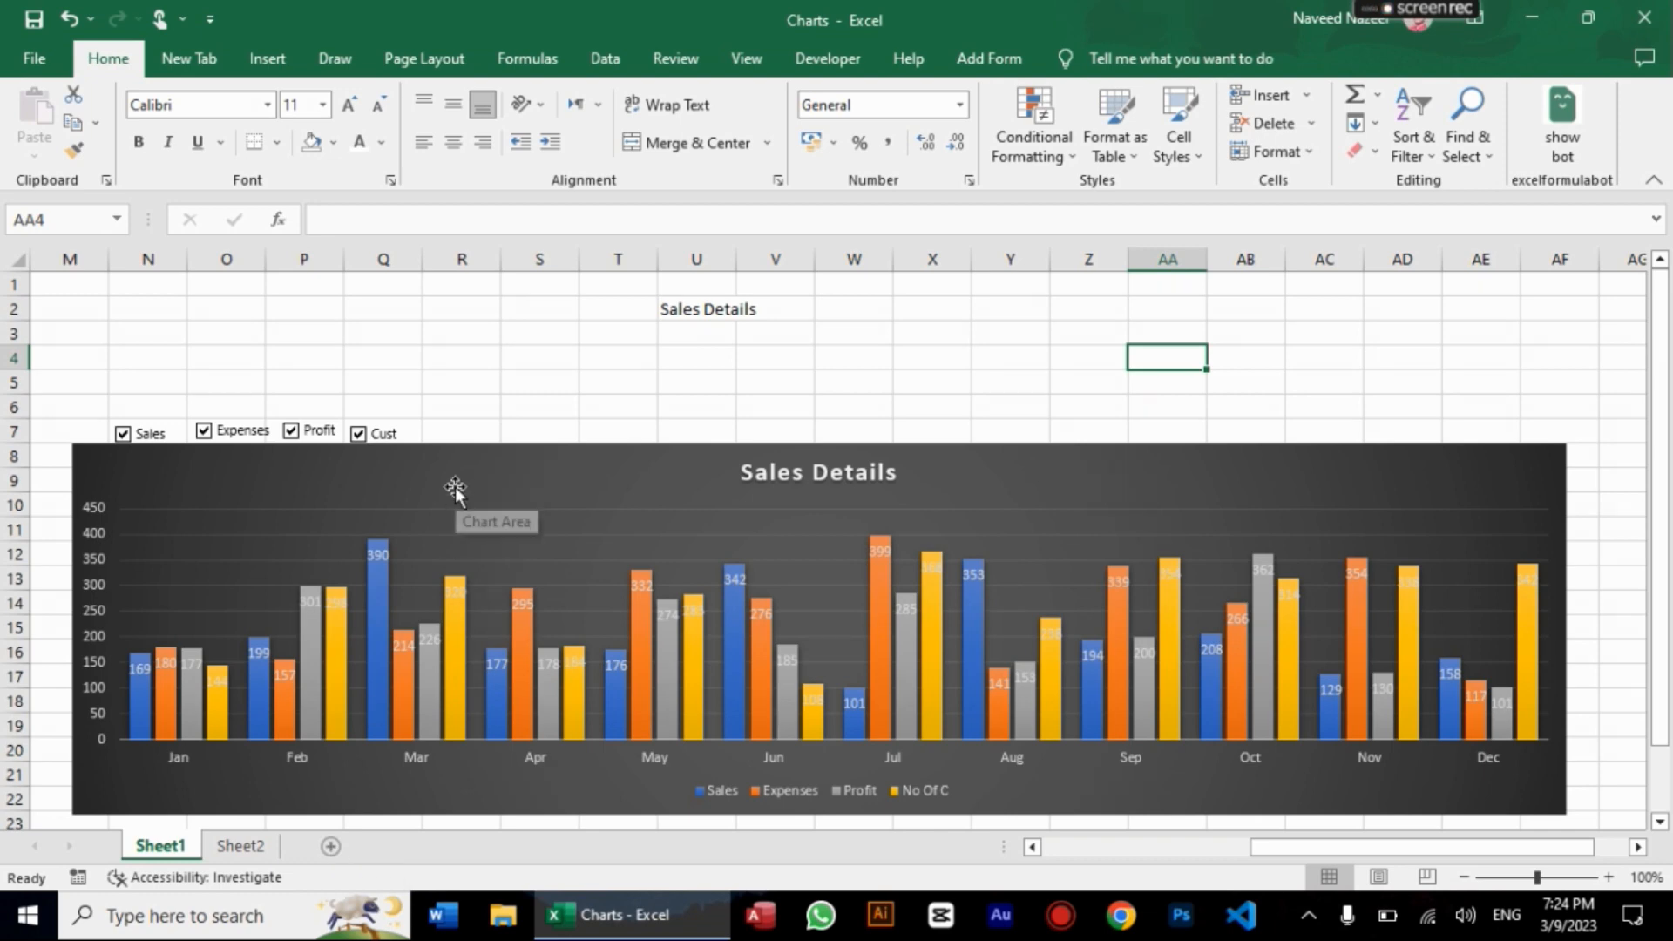
Step: Add a new worksheet and enter the headers Months in B4 and Sales in C4
click(331, 846)
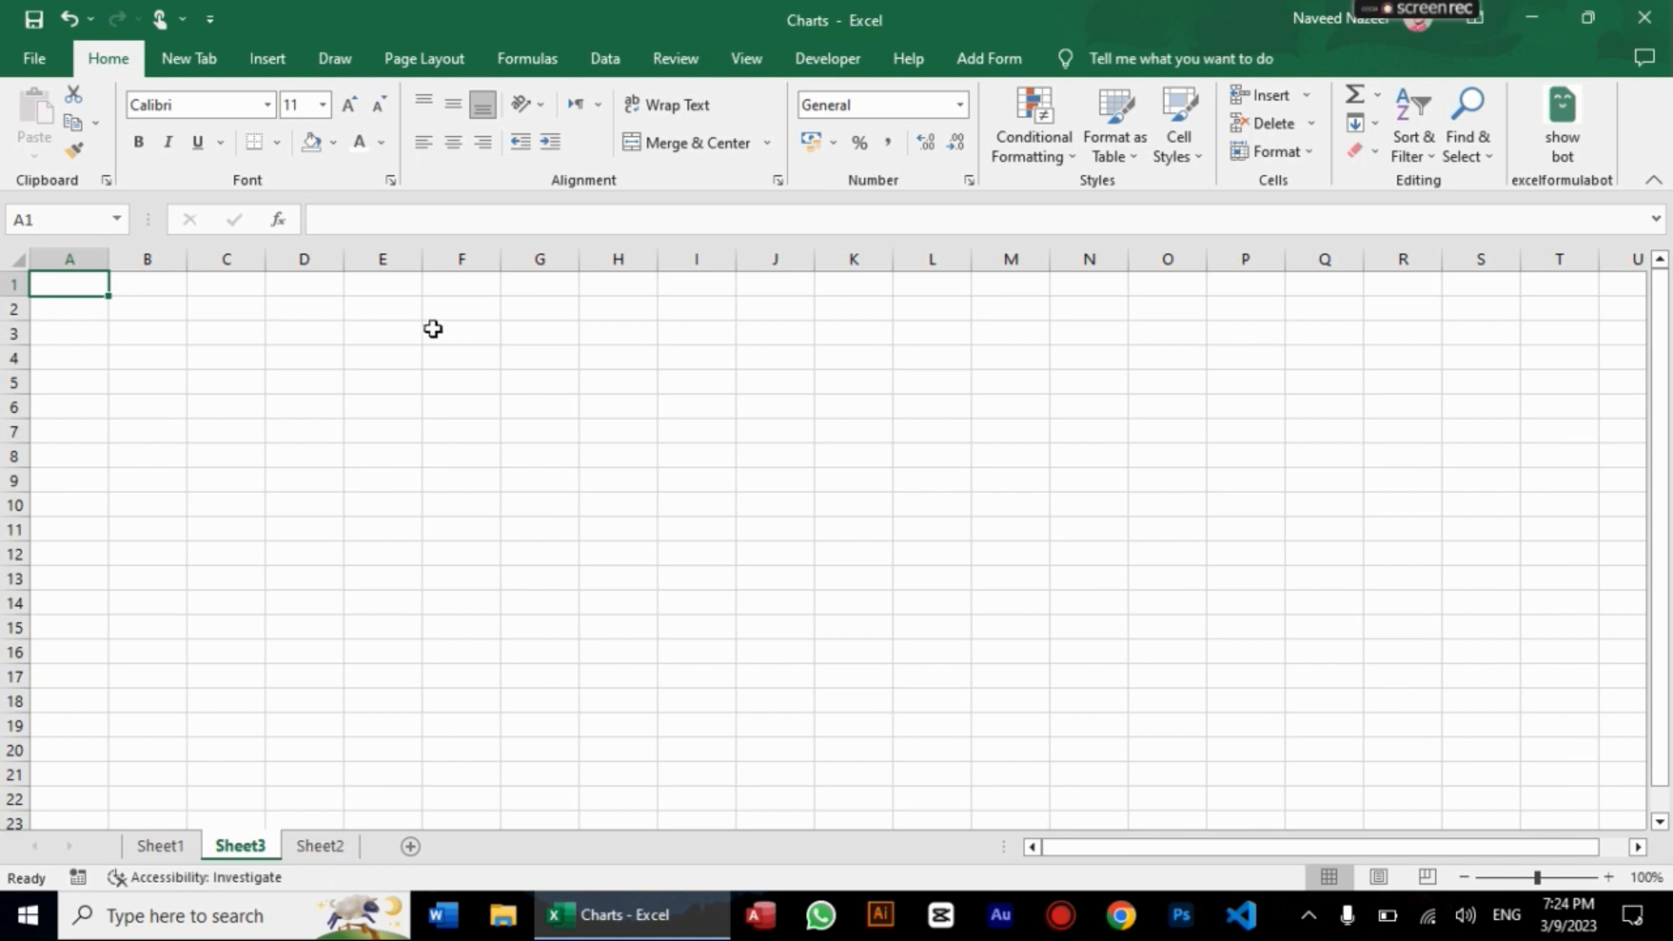
click(143, 360)
text(Months)
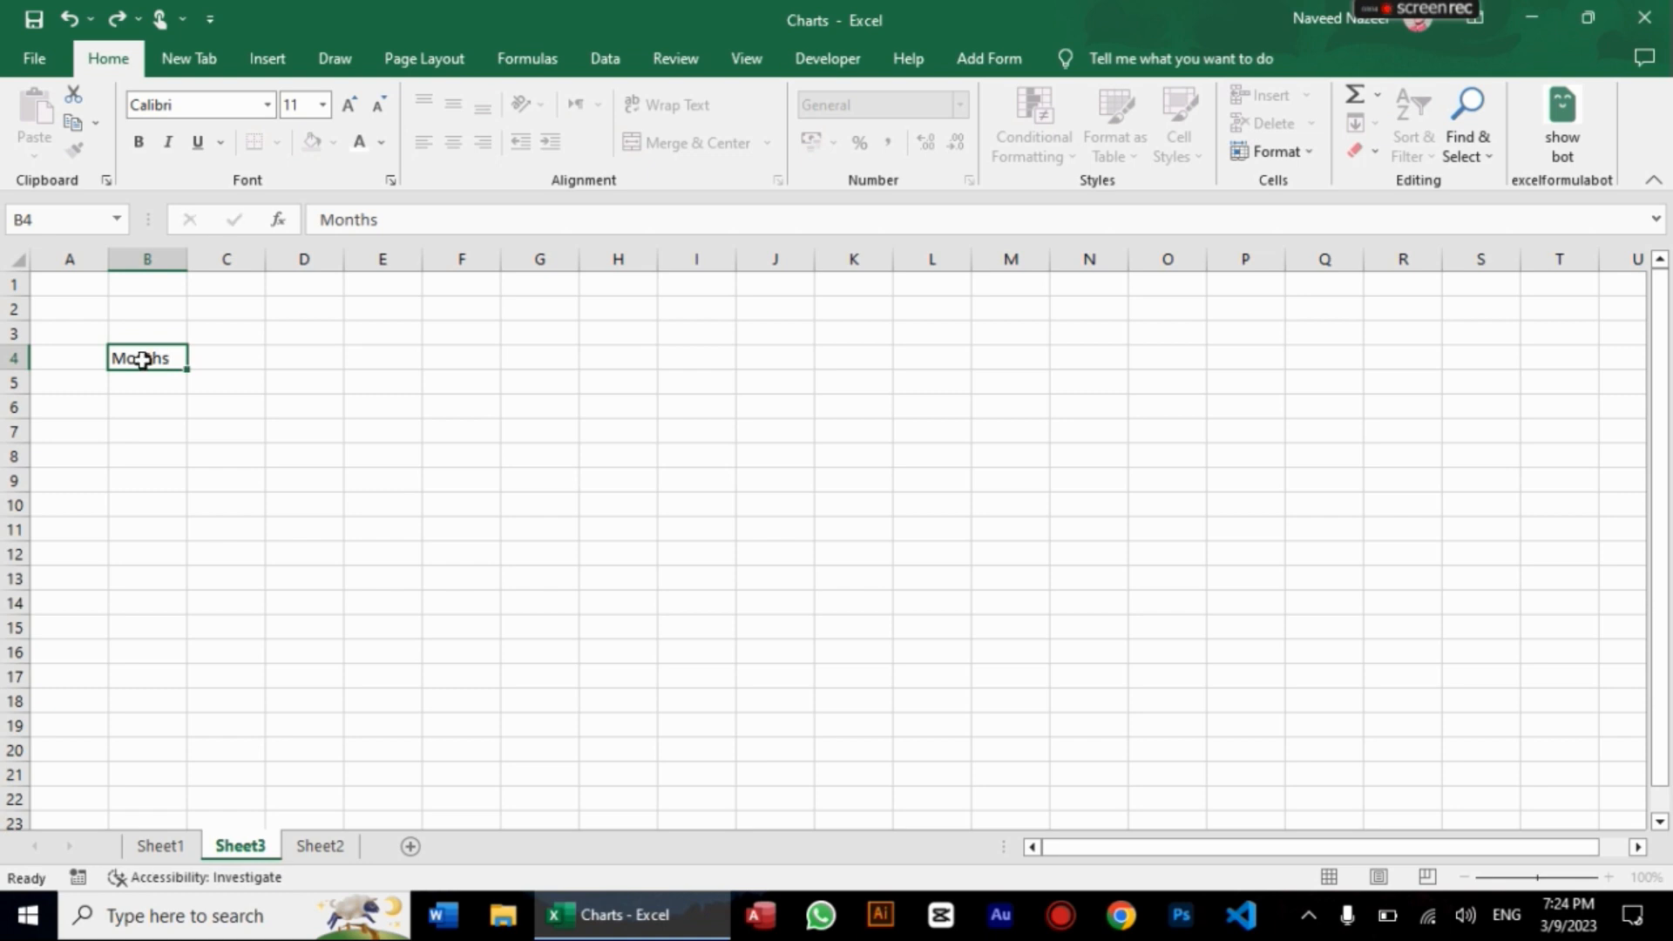
key(Tab)
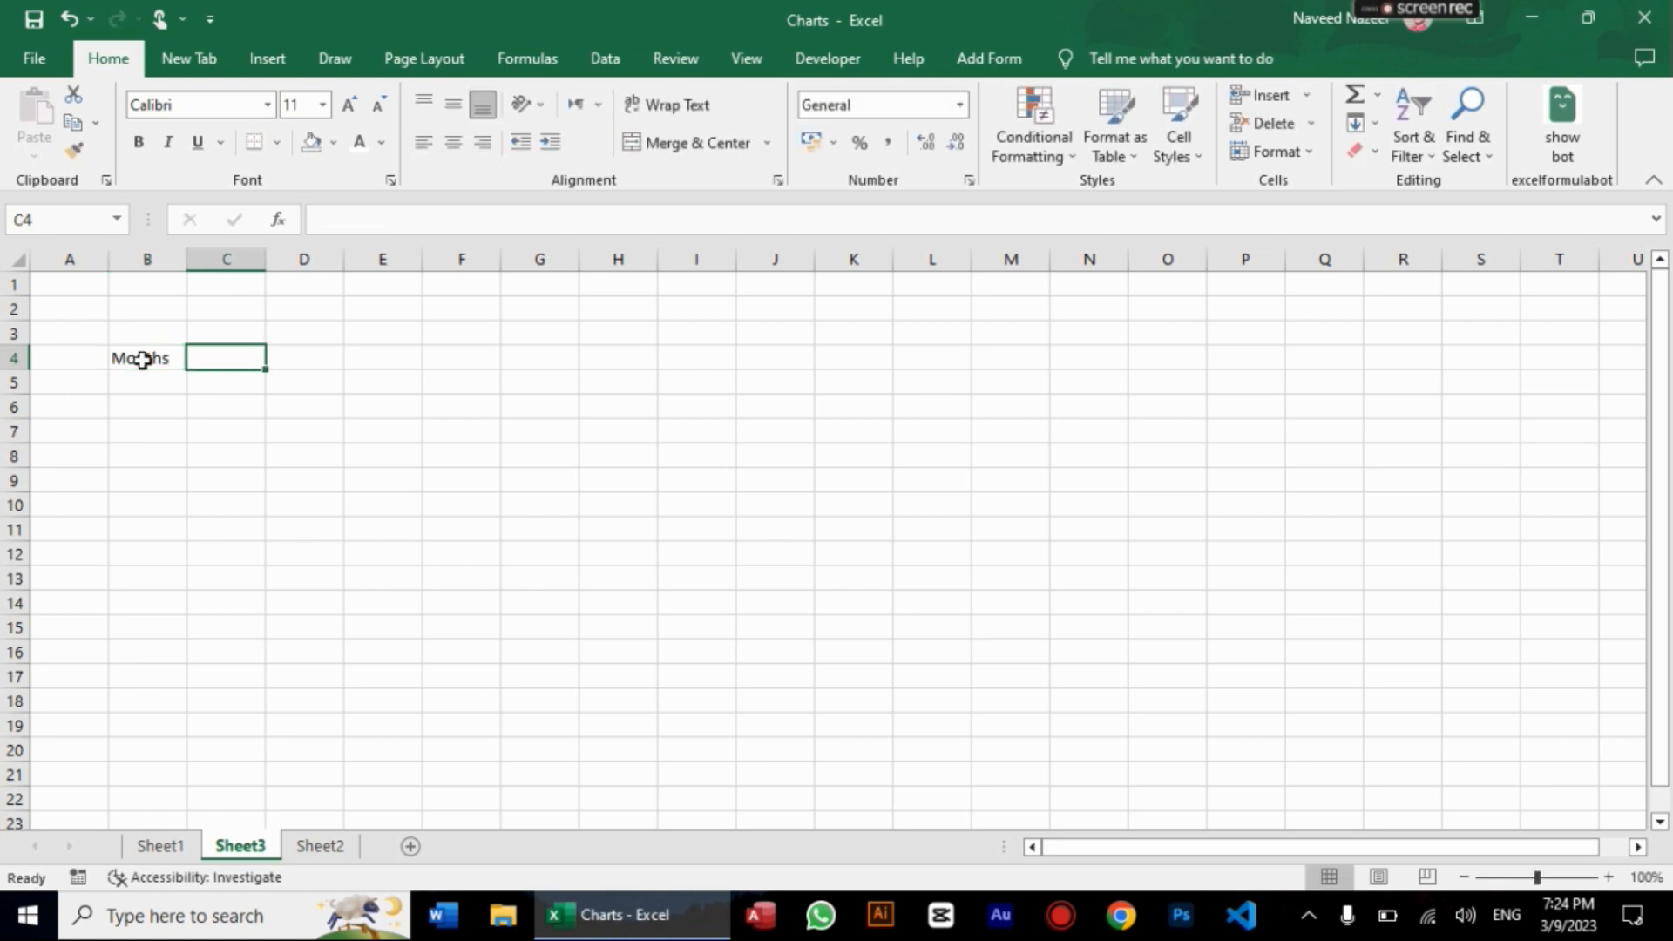
text(Sale)
key(Tab)
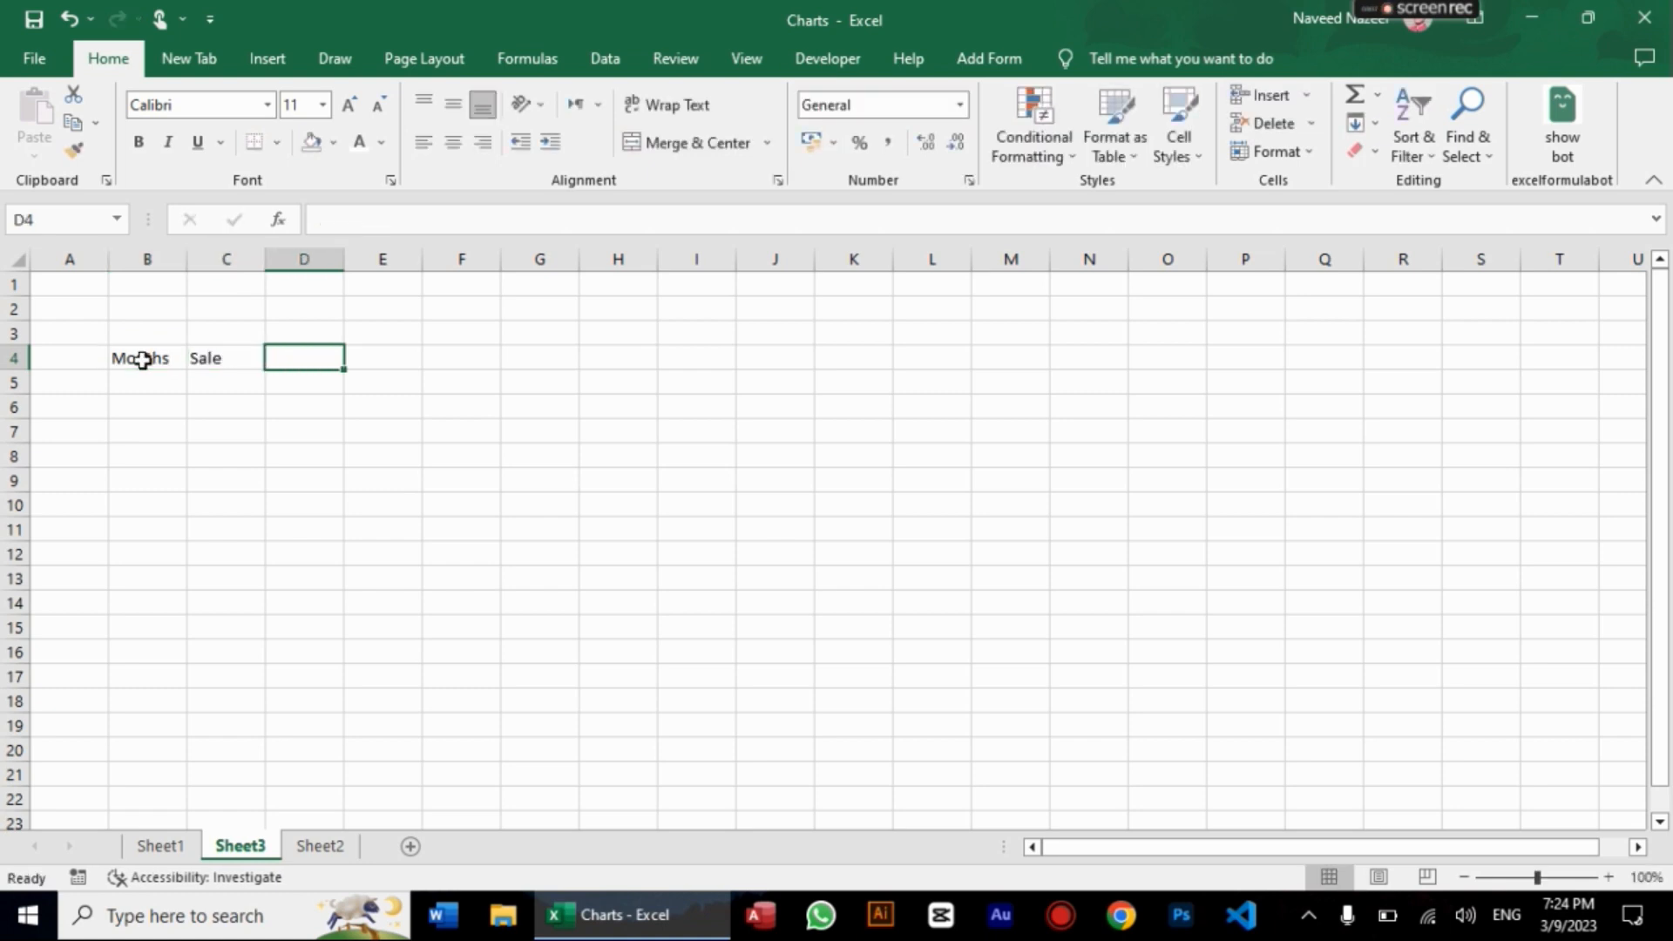
key(Left)
text(Sael)
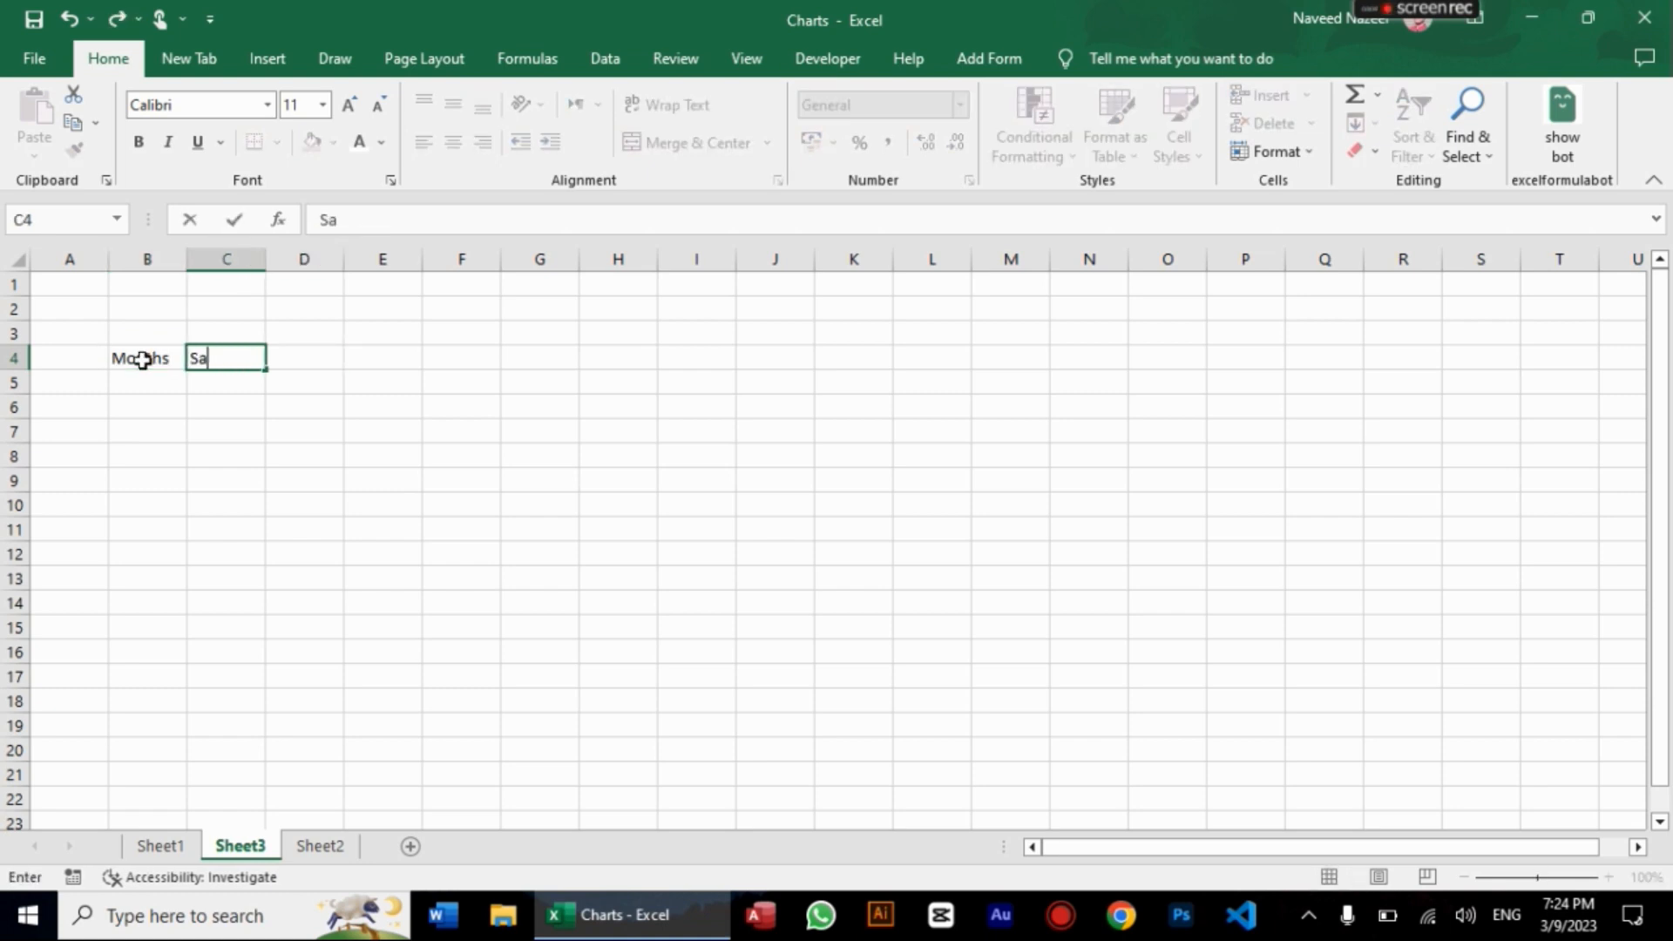
key(BackSpace)
key(BackSpace)
text(les)
key(Tab)
Step: Enter the headers Expenses in D4, Profit in E4 and No of Cus in F4
text(Expenses)
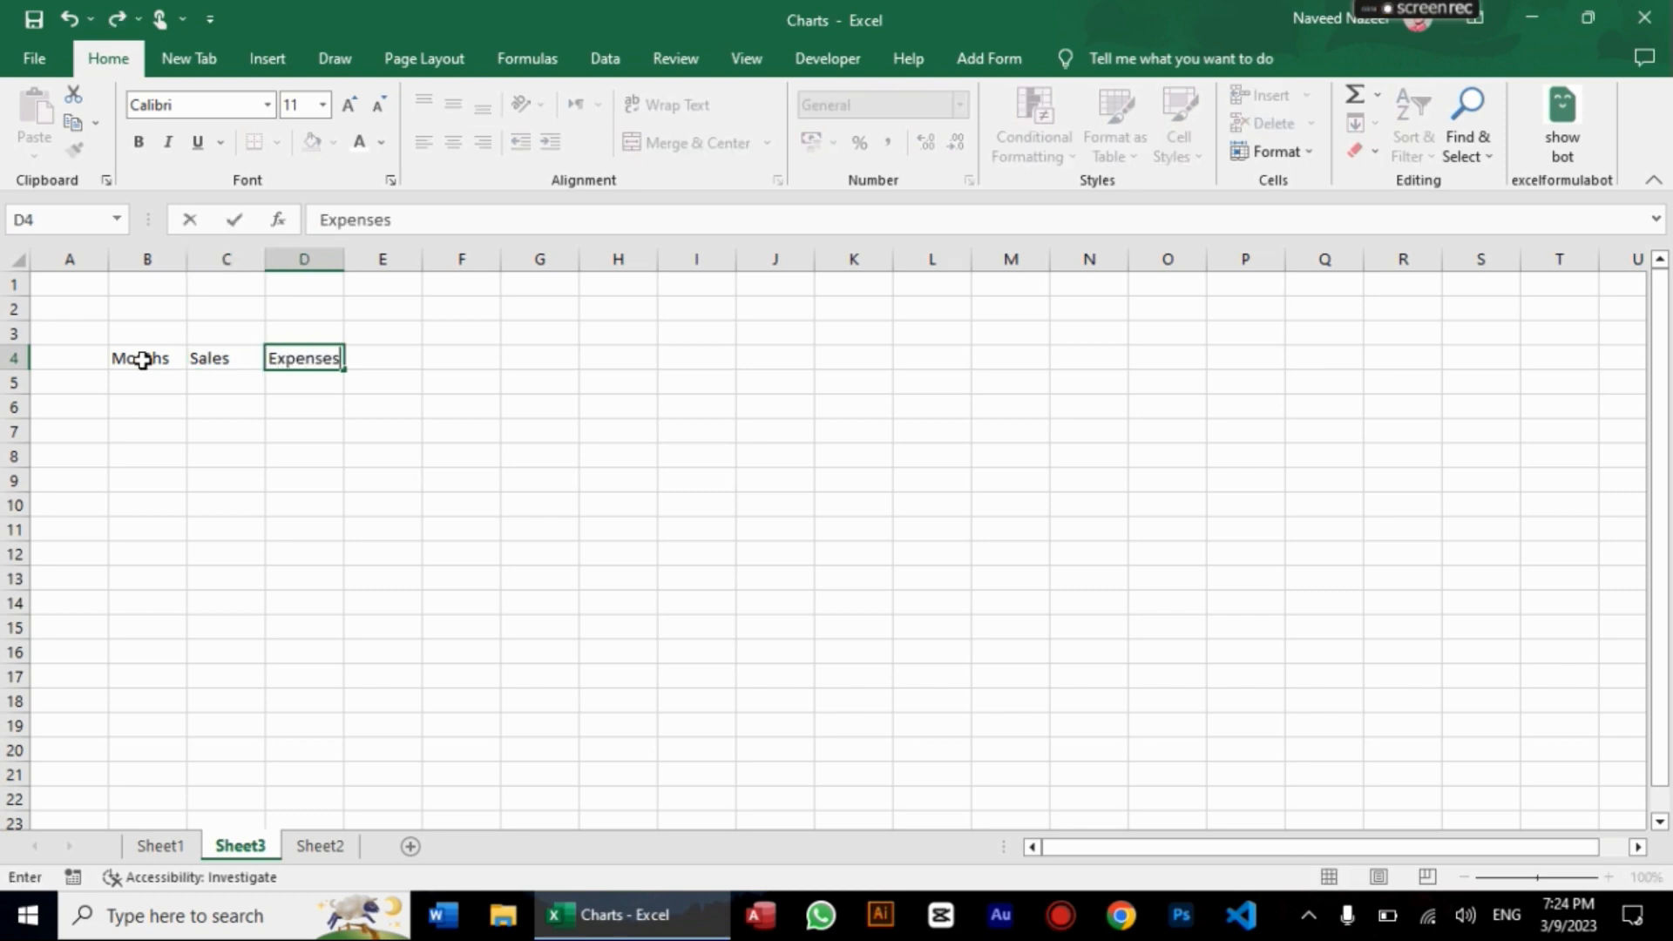
key(Tab)
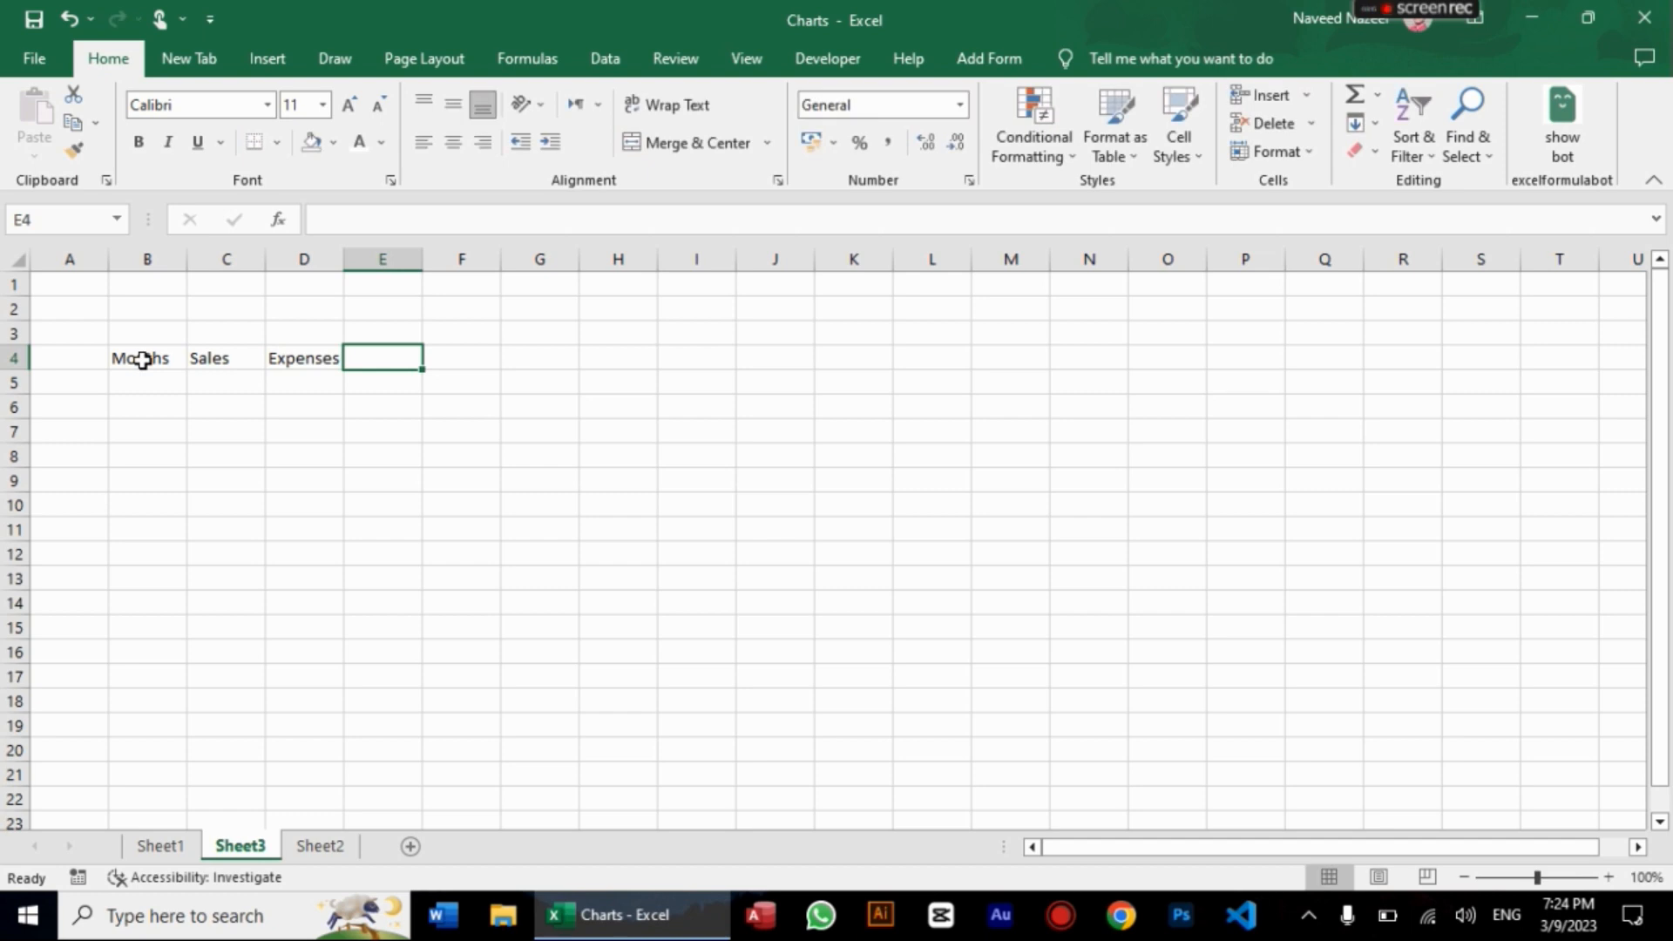
text(Proft)
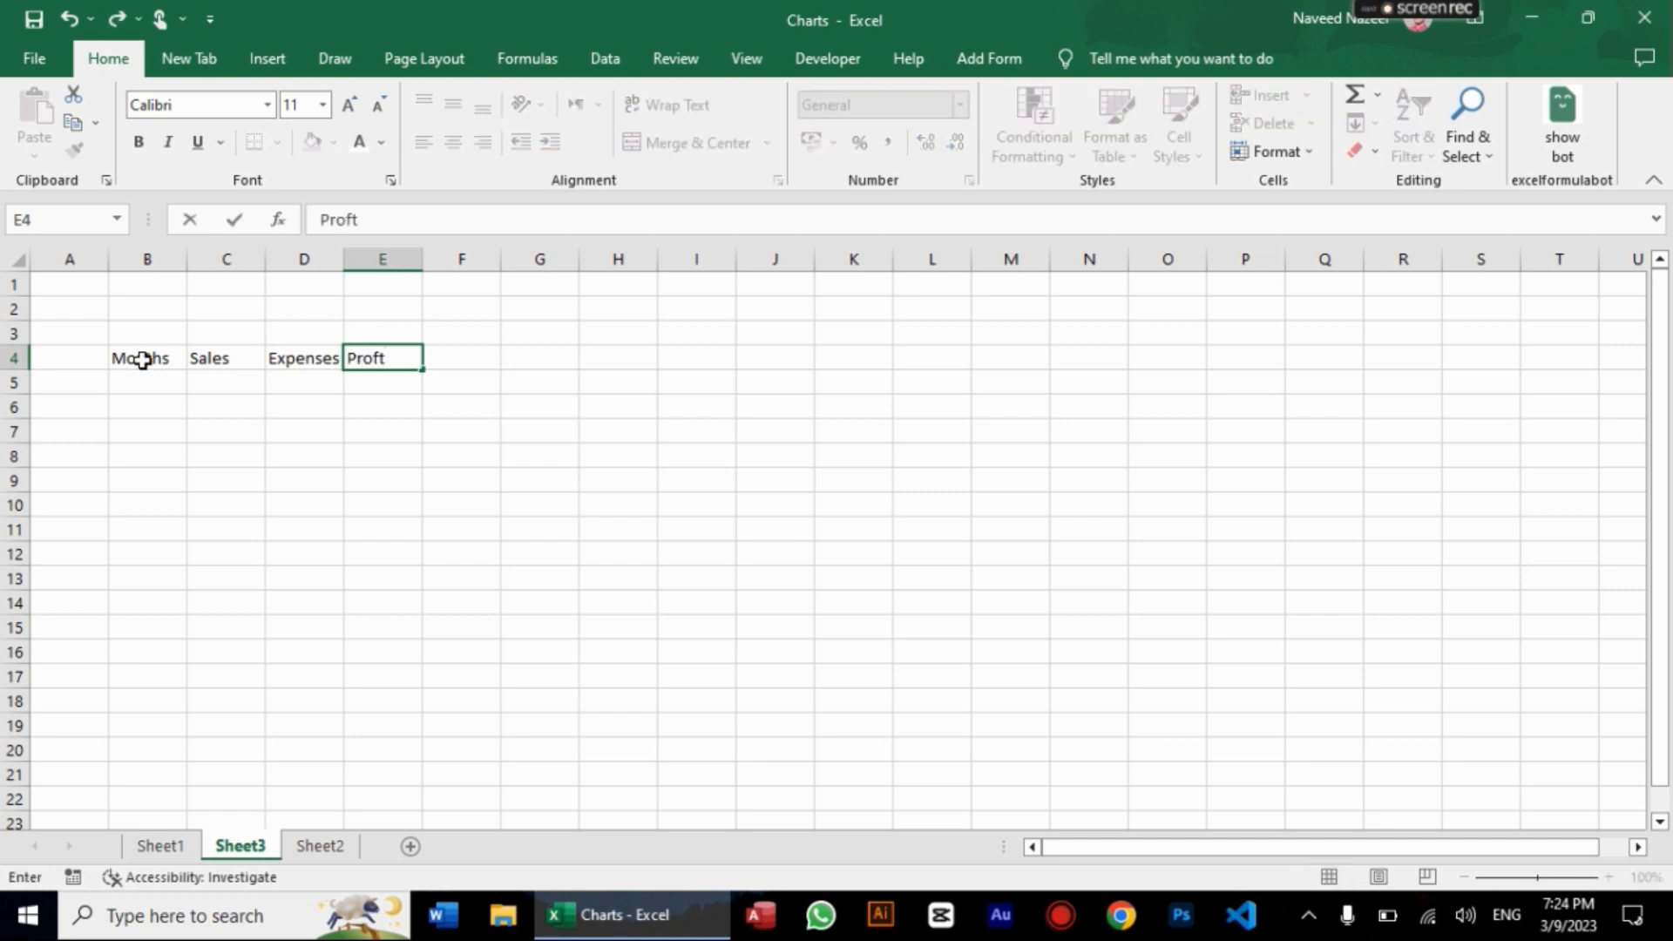
key(BackSpace)
text(it)
key(Tab)
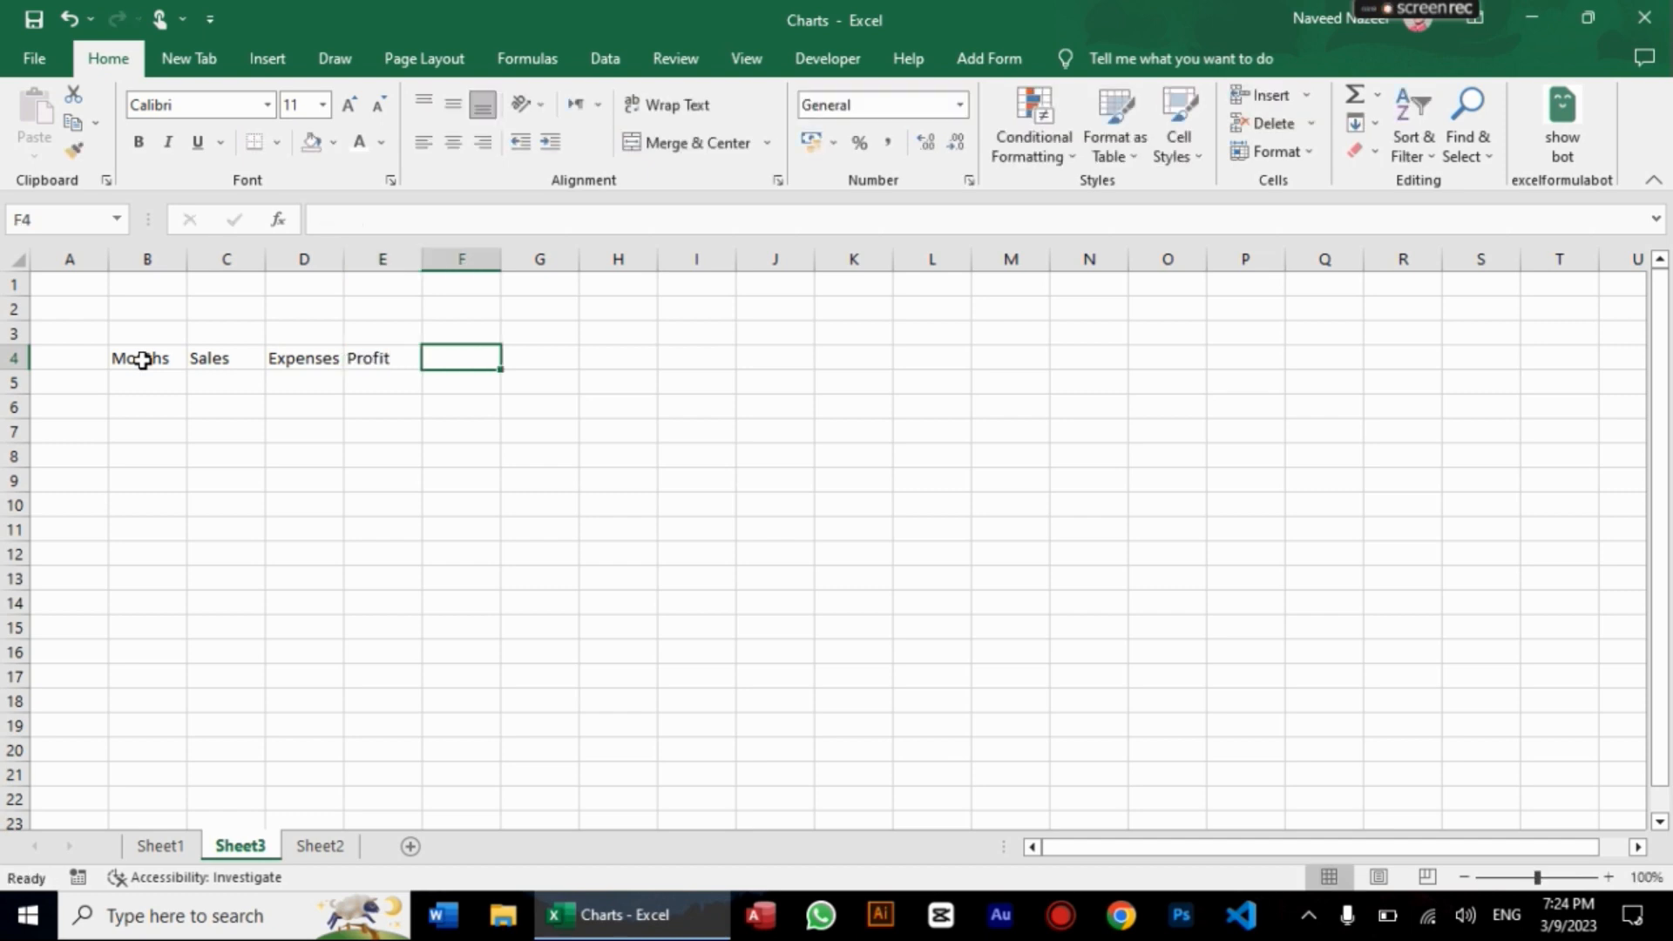
text(No o)
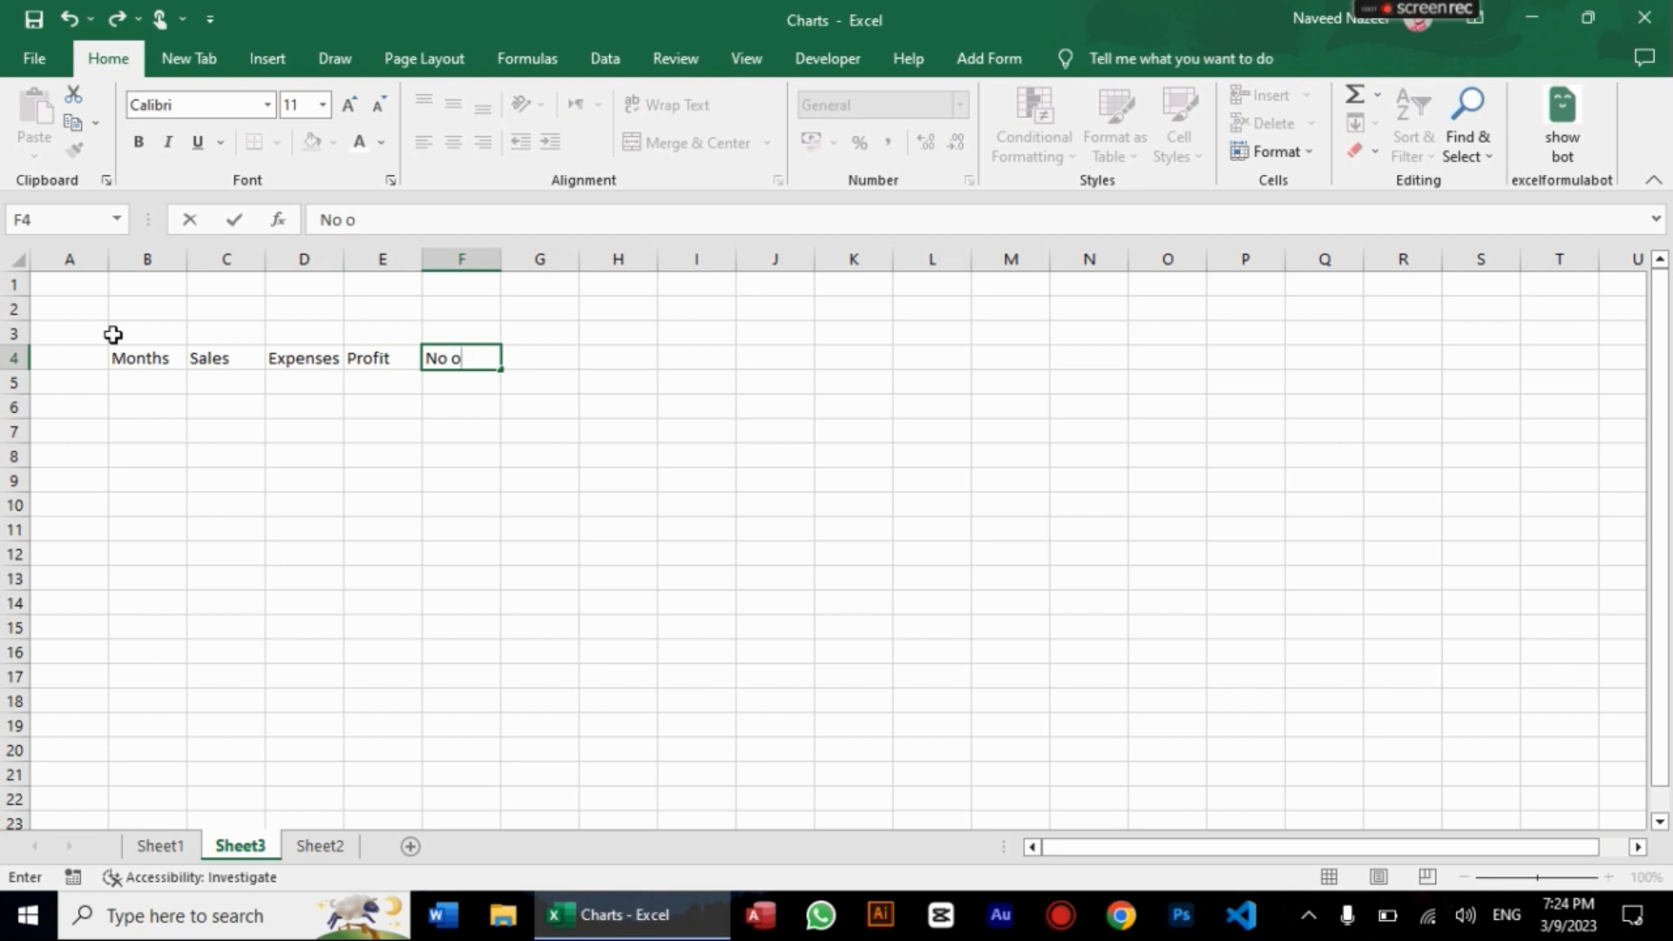
text(f Cus)
key(Return)
Step: Enter January in B5 and autofill the months down to December in B16
key(Left)
key(Left)
key(Left)
key(Left)
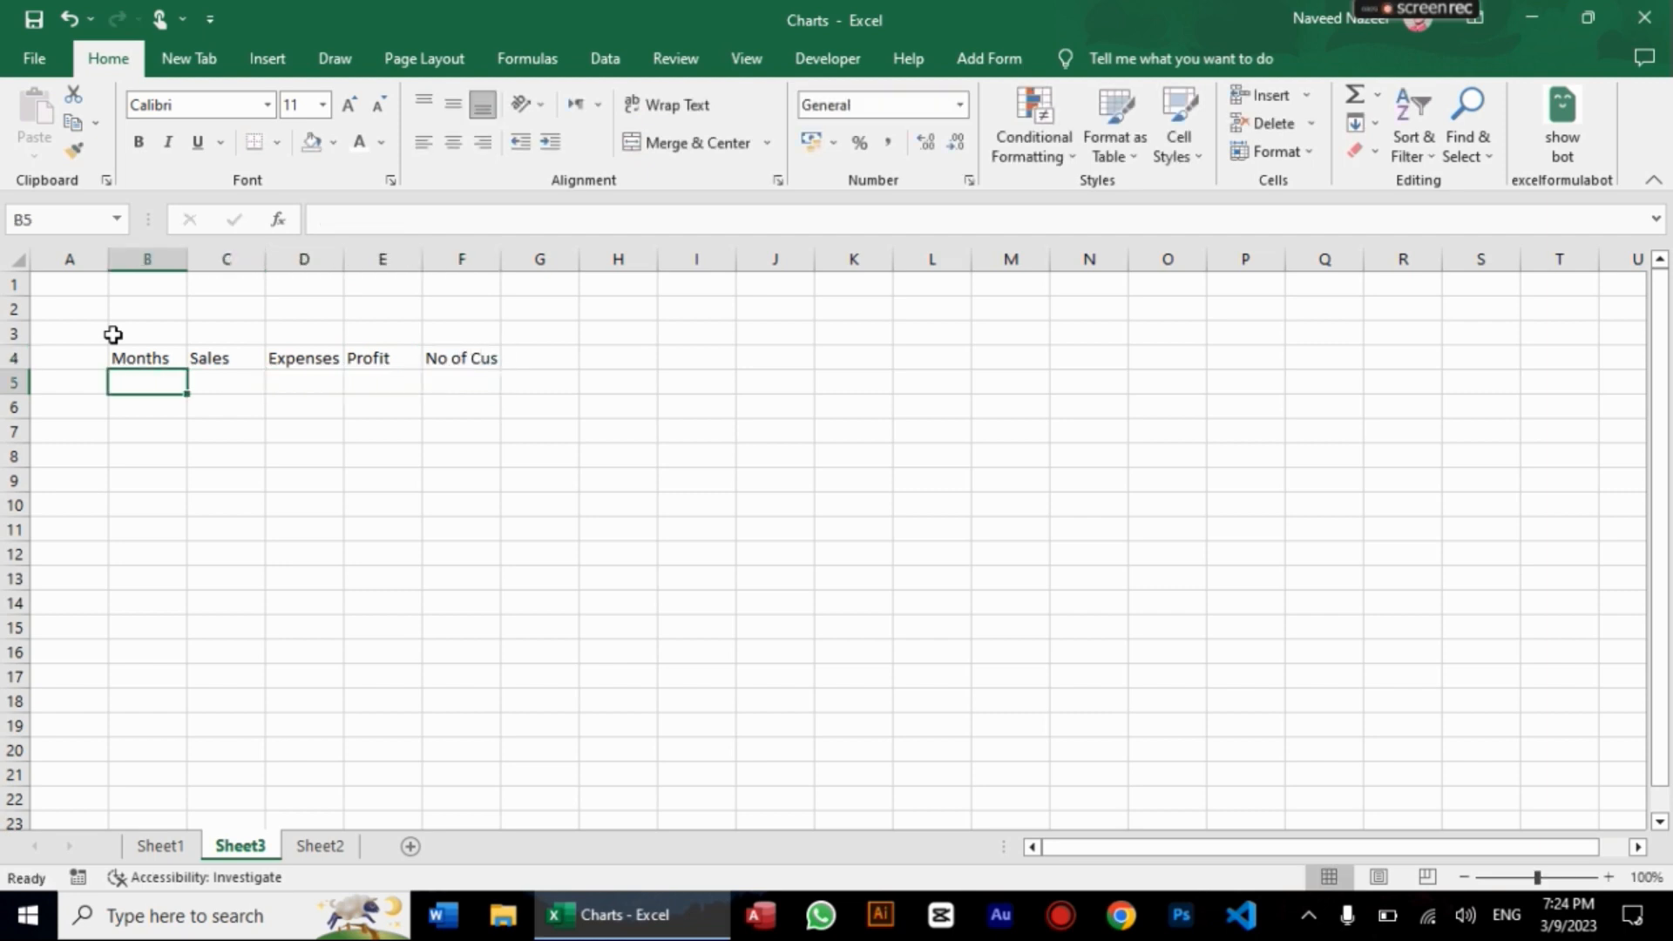
text(Januar)
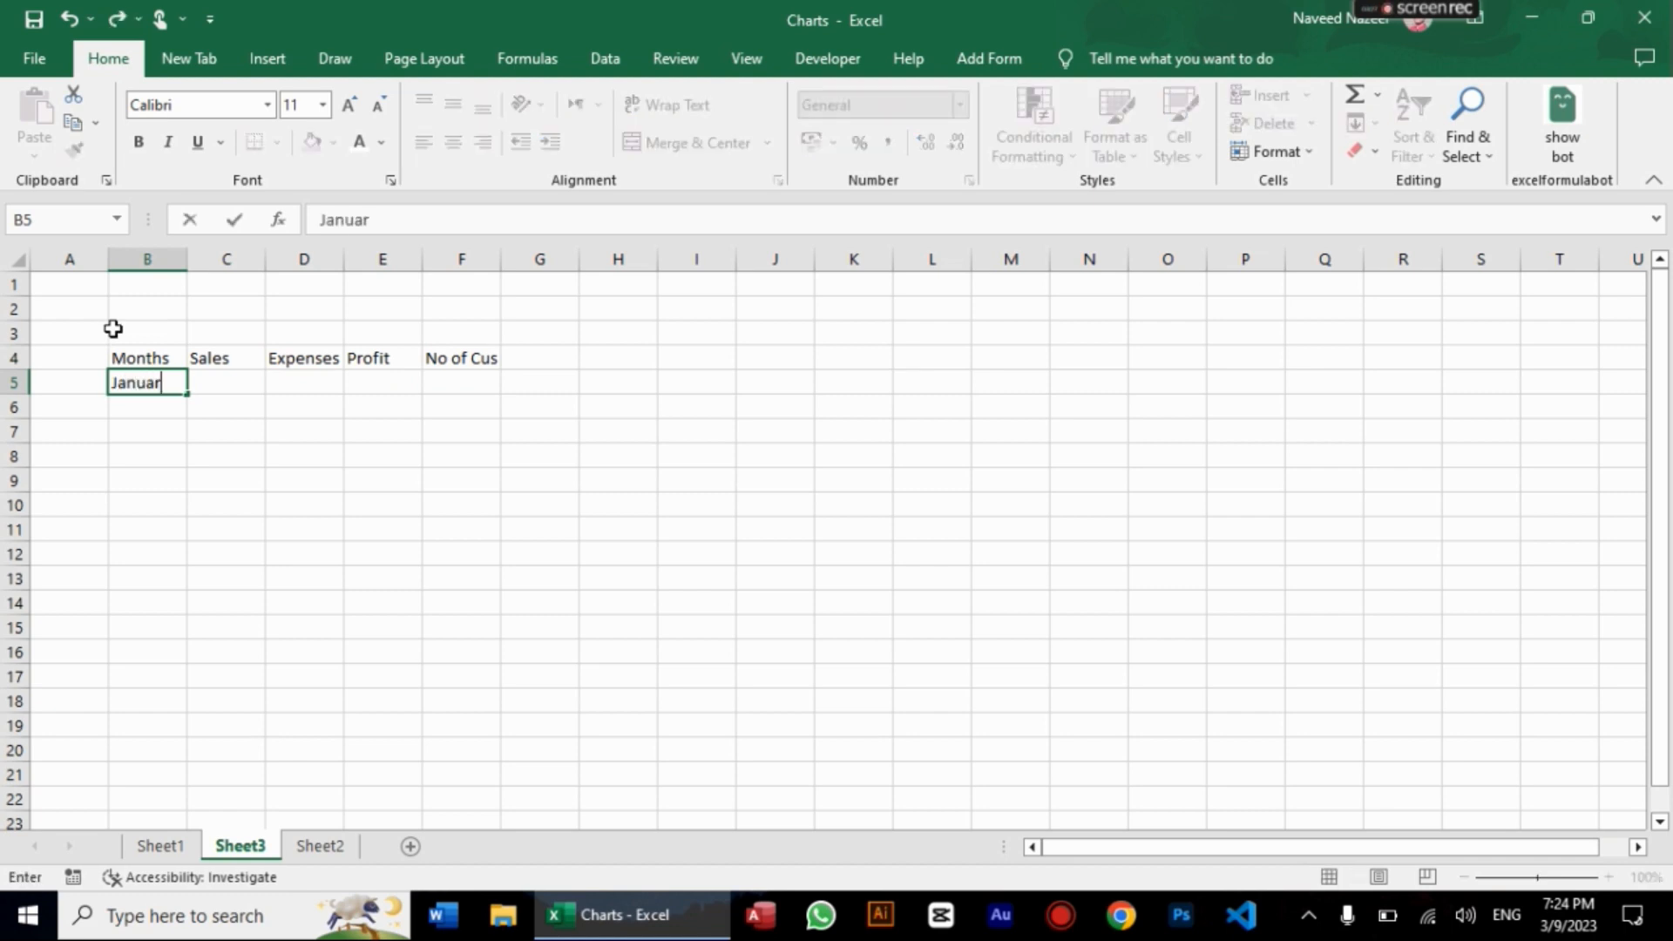
text(y)
key(Tab)
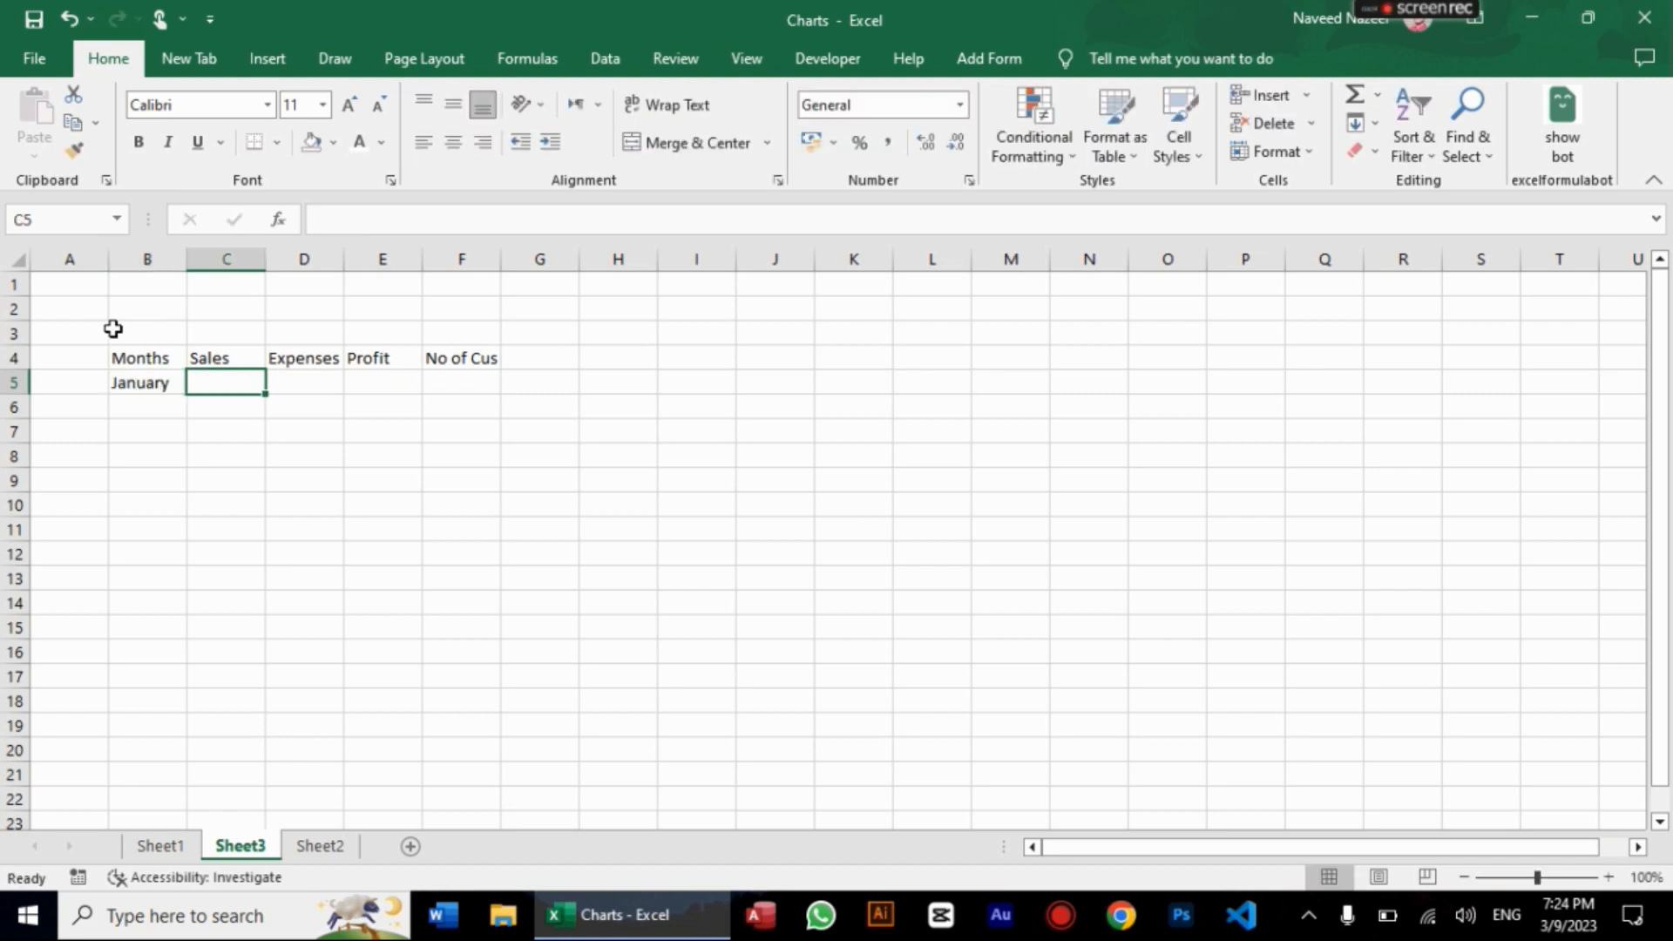
click(145, 389)
drag(186, 394, 186, 669)
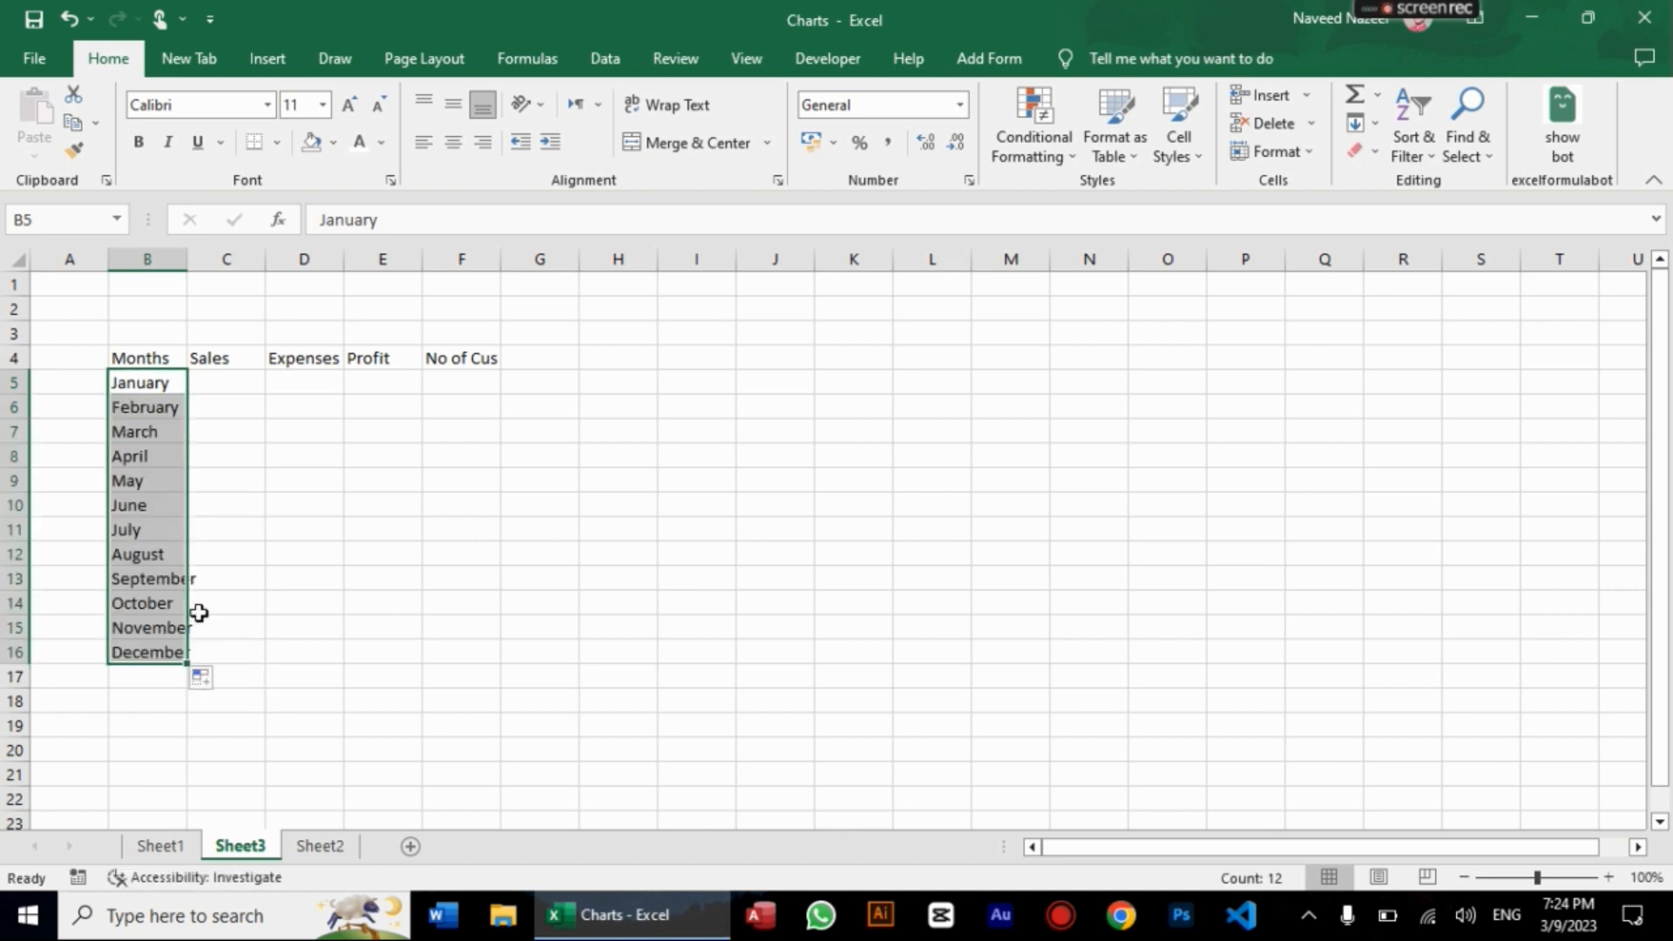
Step: Fit column B's width to the month names and enter =RANDBETWEEN(100,500) in C5
double_click(185, 261)
click(229, 392)
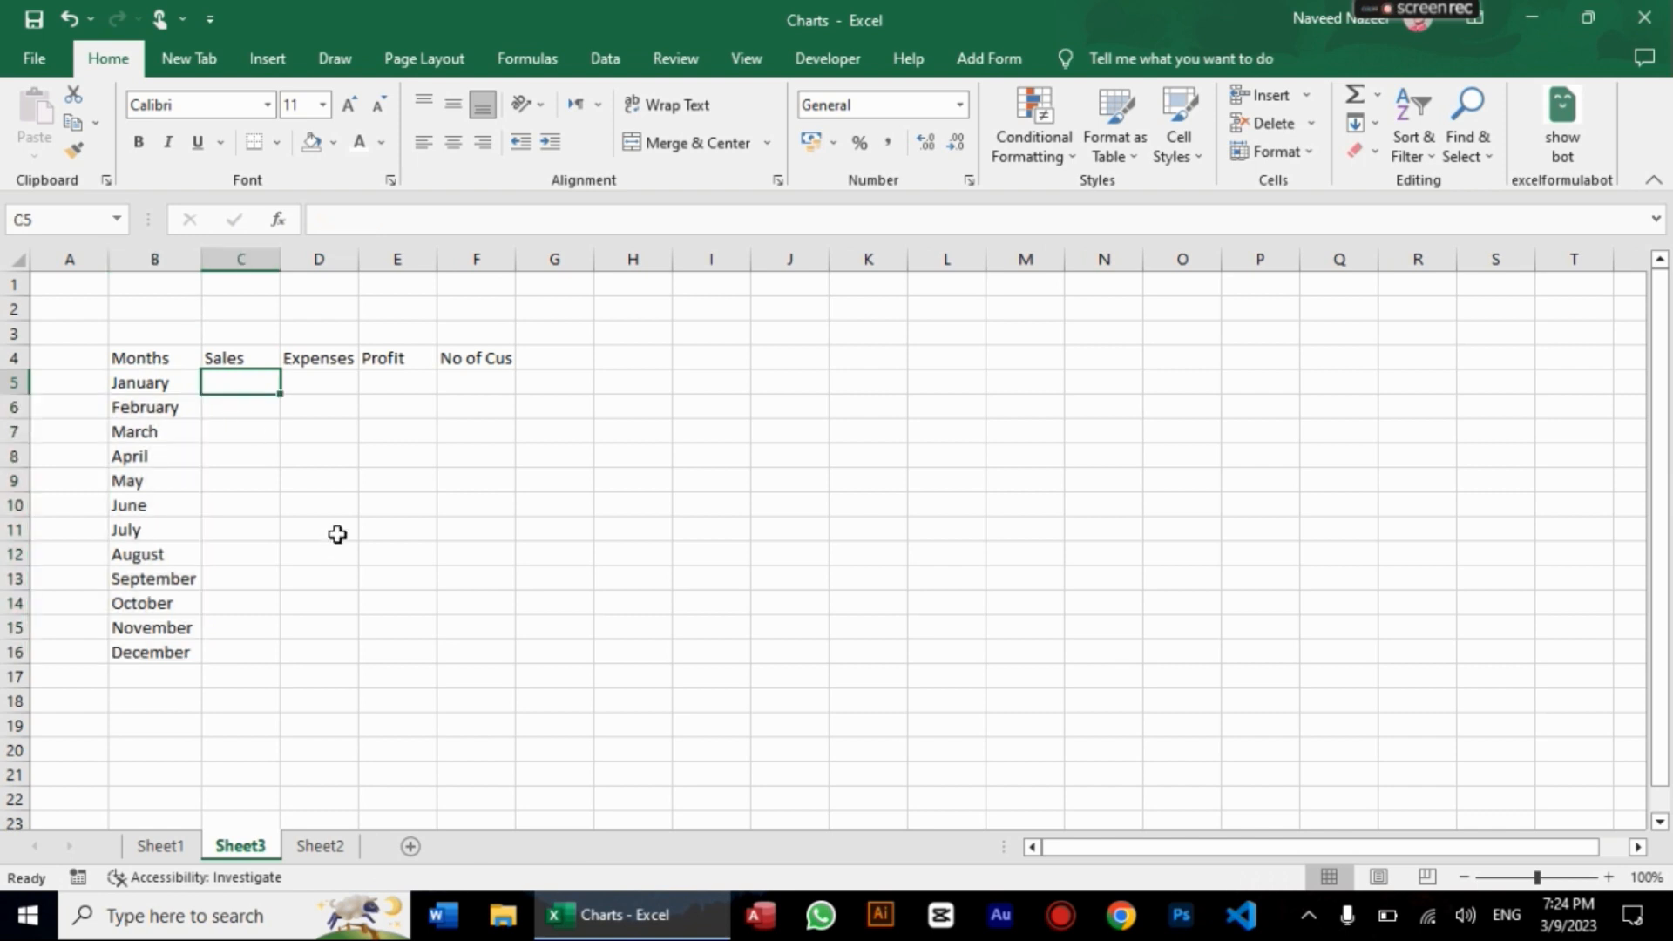
text(=ra)
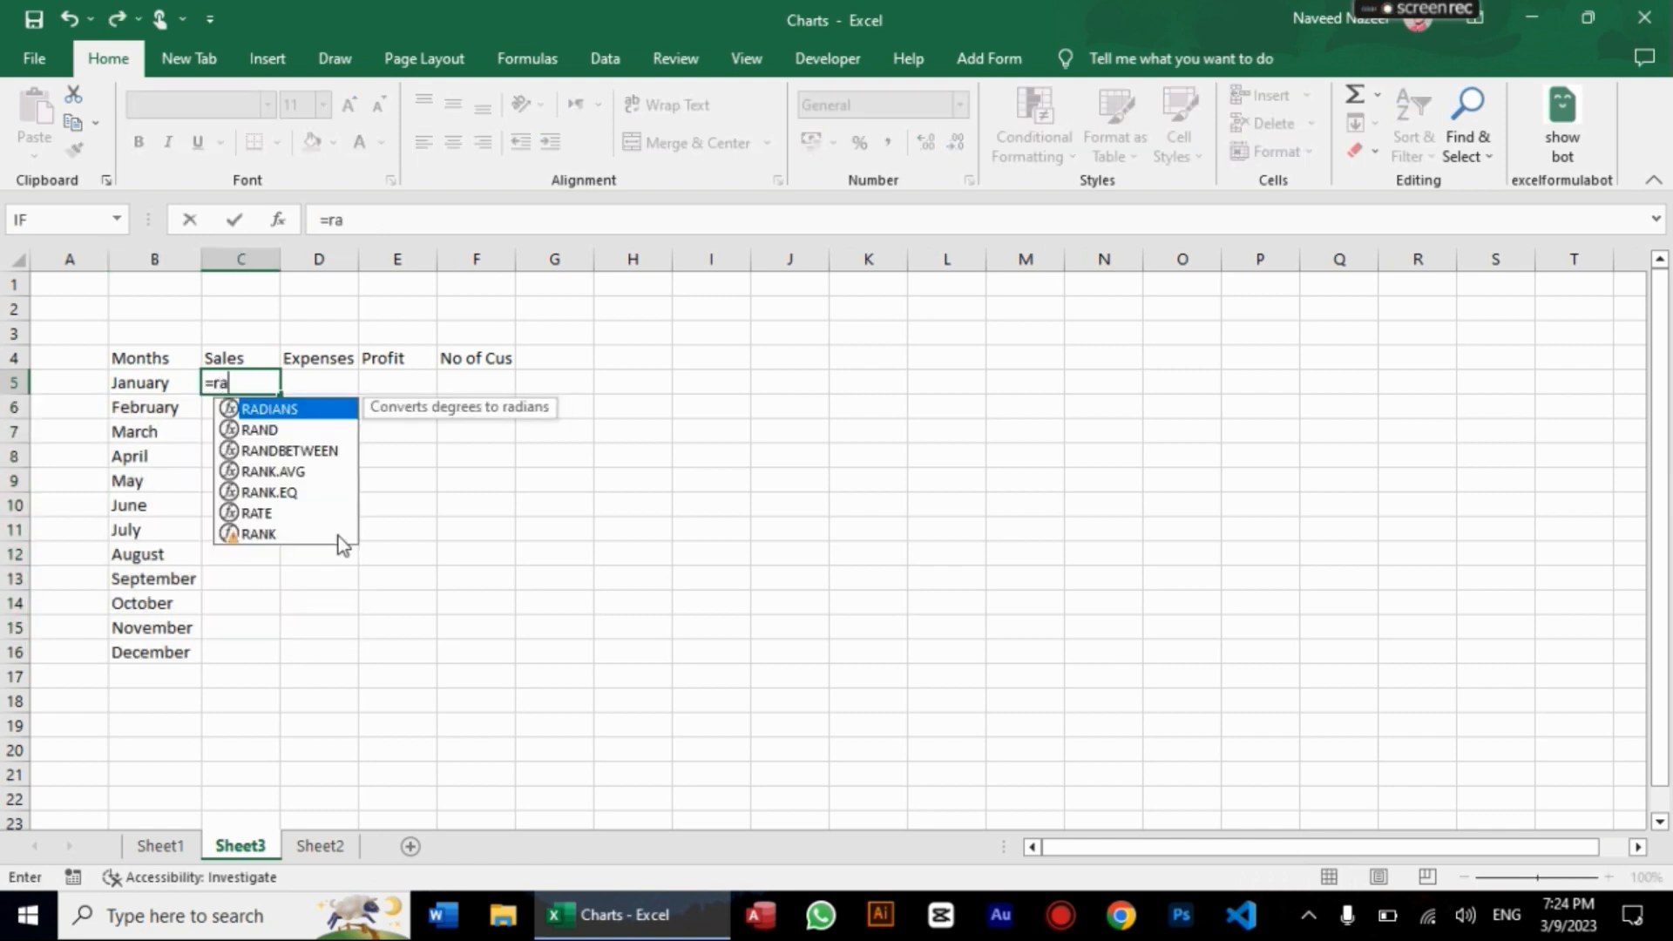
key(Down)
key(Down)
key(Down)
key(Up)
key(Tab)
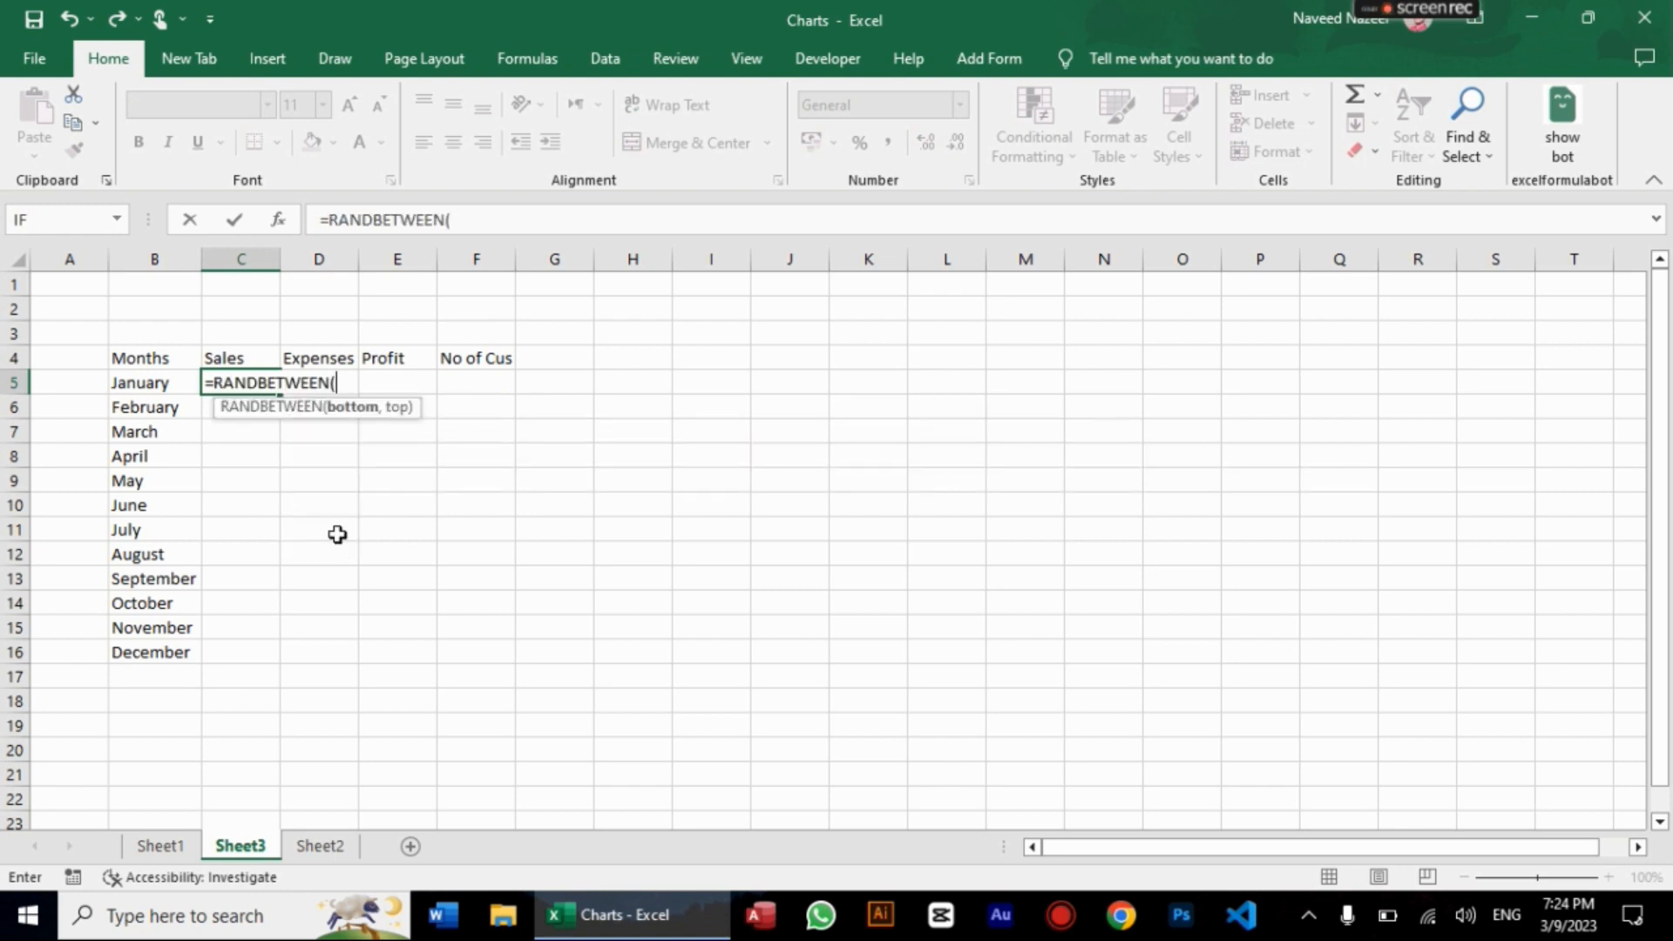
text(100,500))
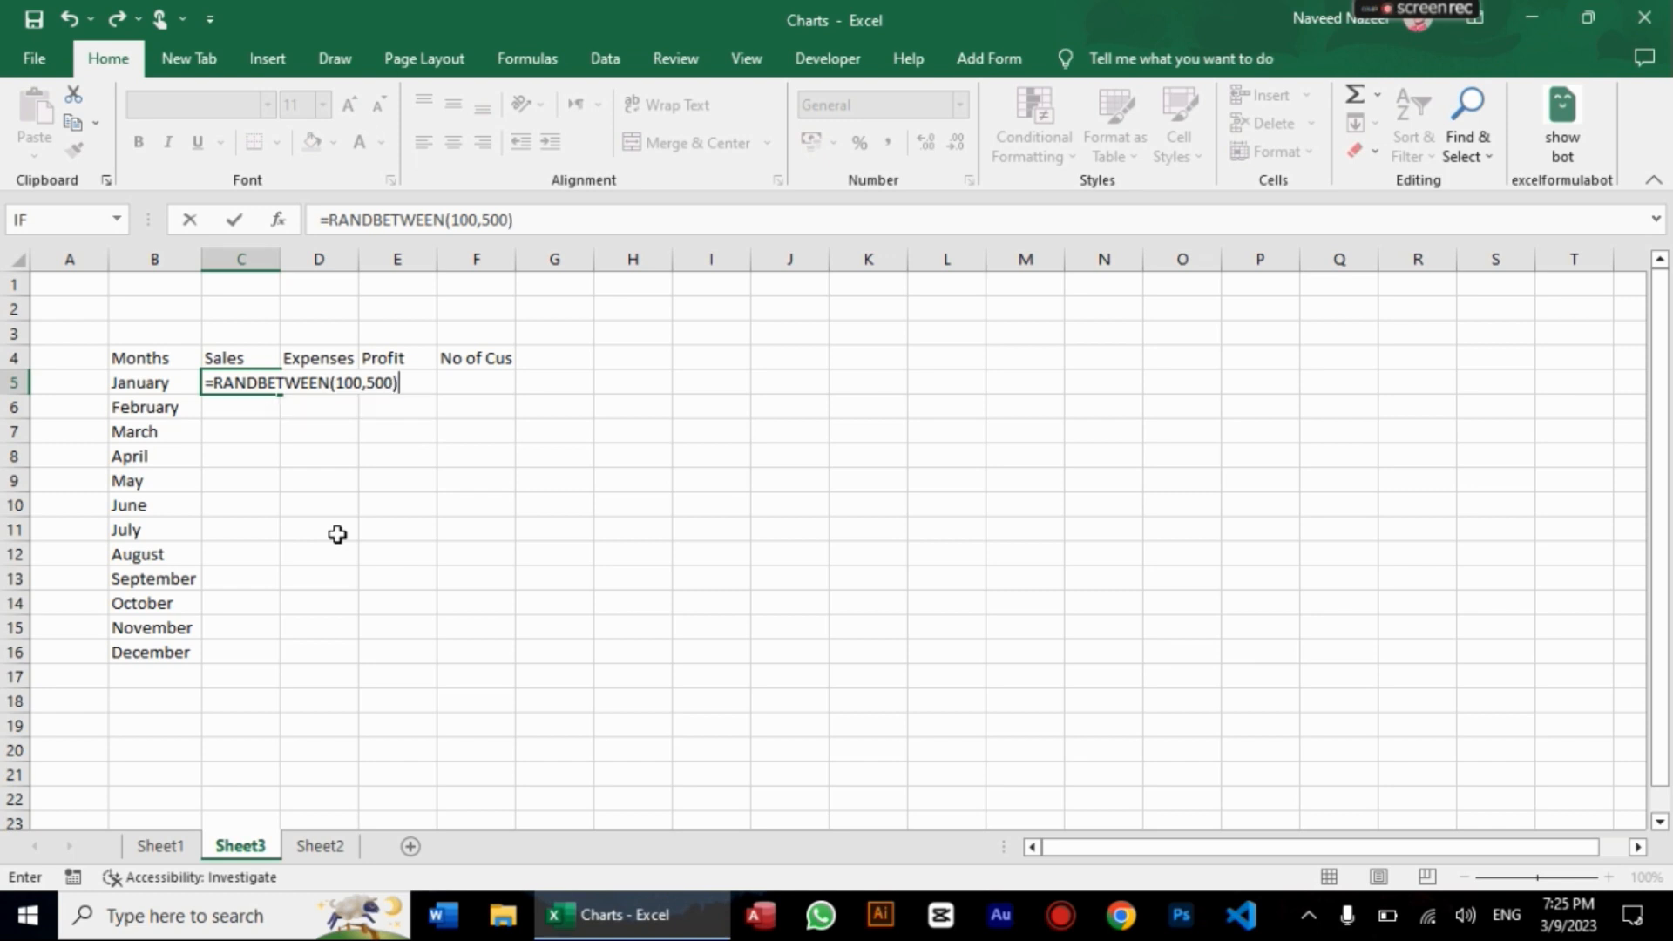
key(Return)
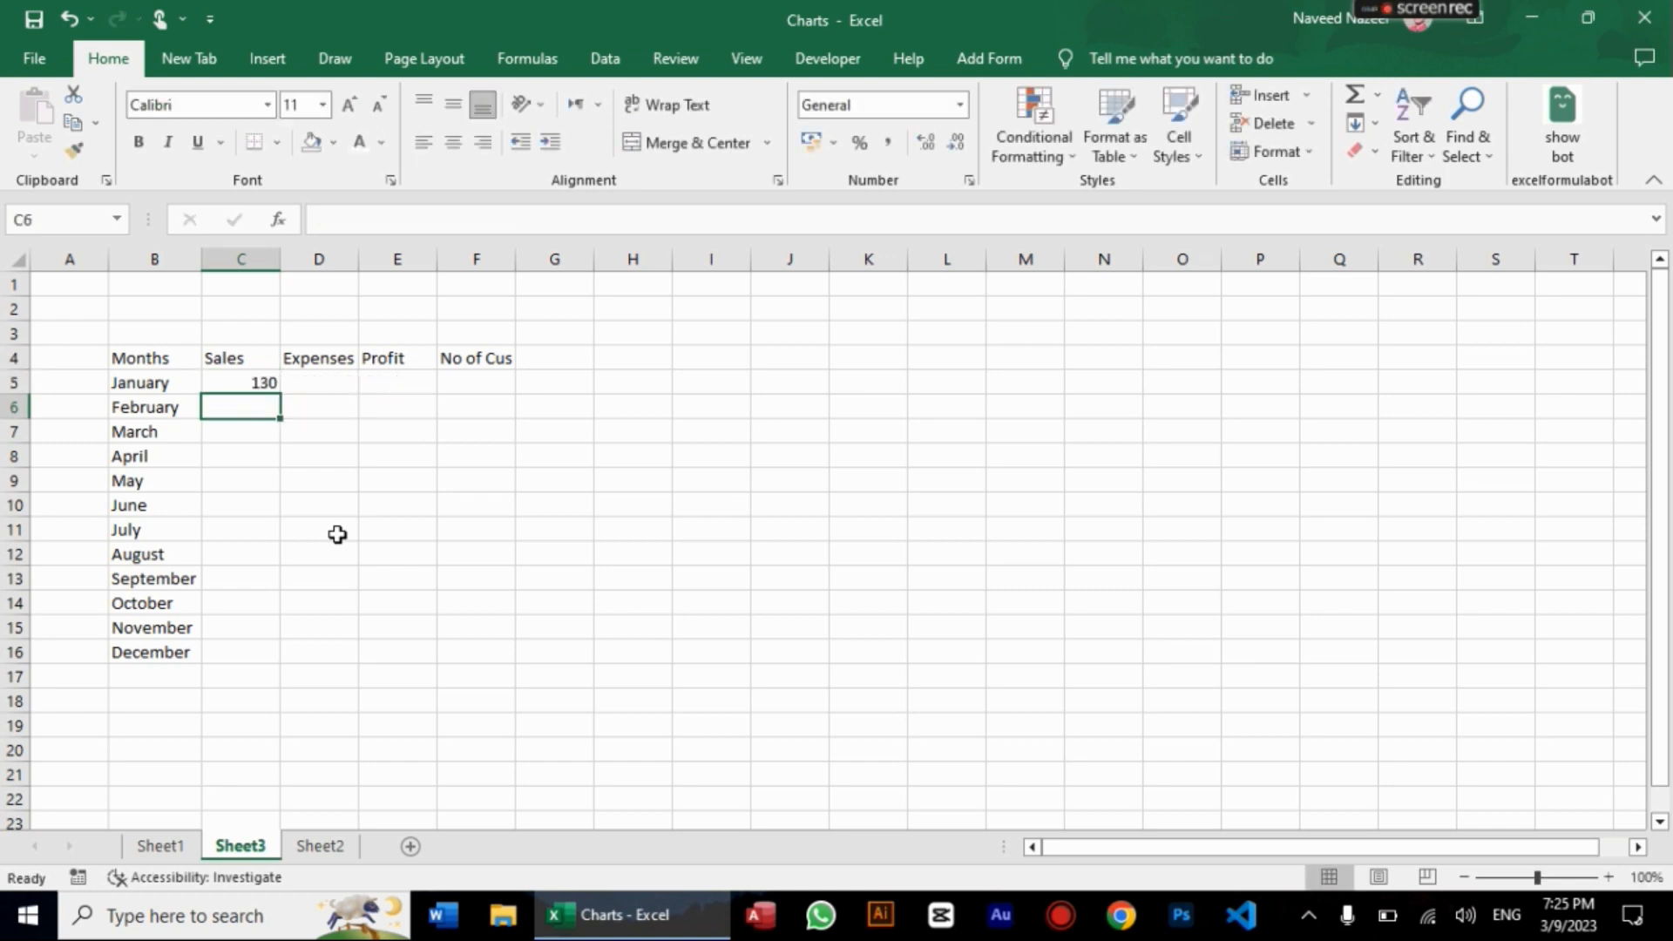
Step: Fill the C5 random-number formula down to row 16 and across to column F, covering C5:F16
click(258, 384)
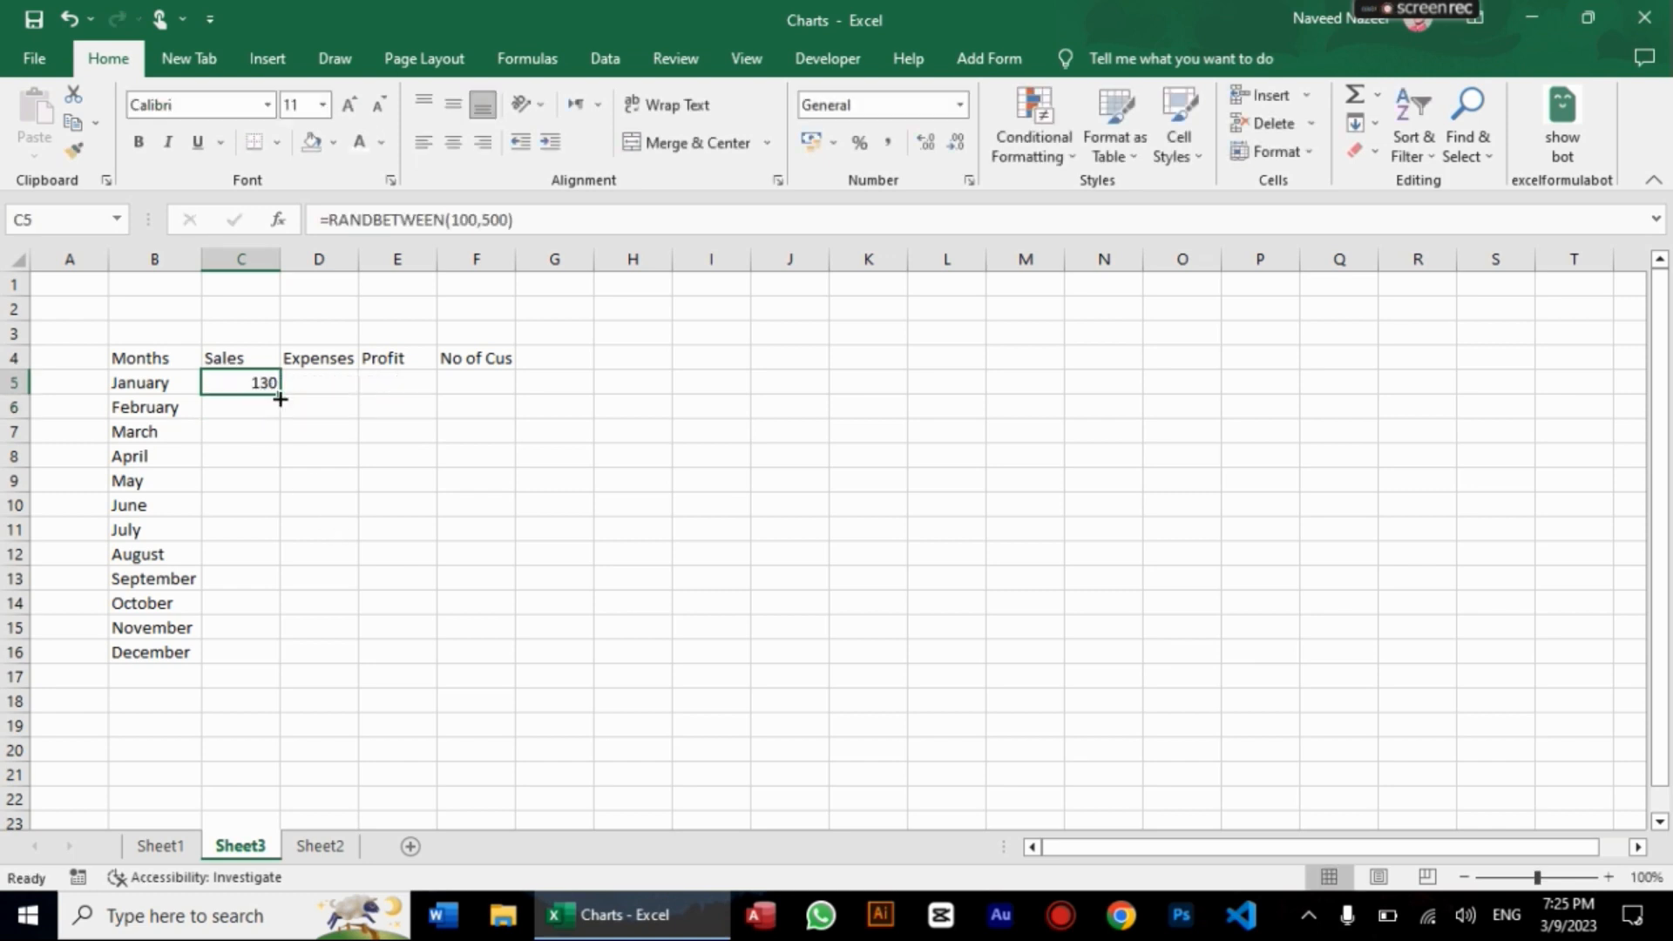
drag(280, 394, 396, 669)
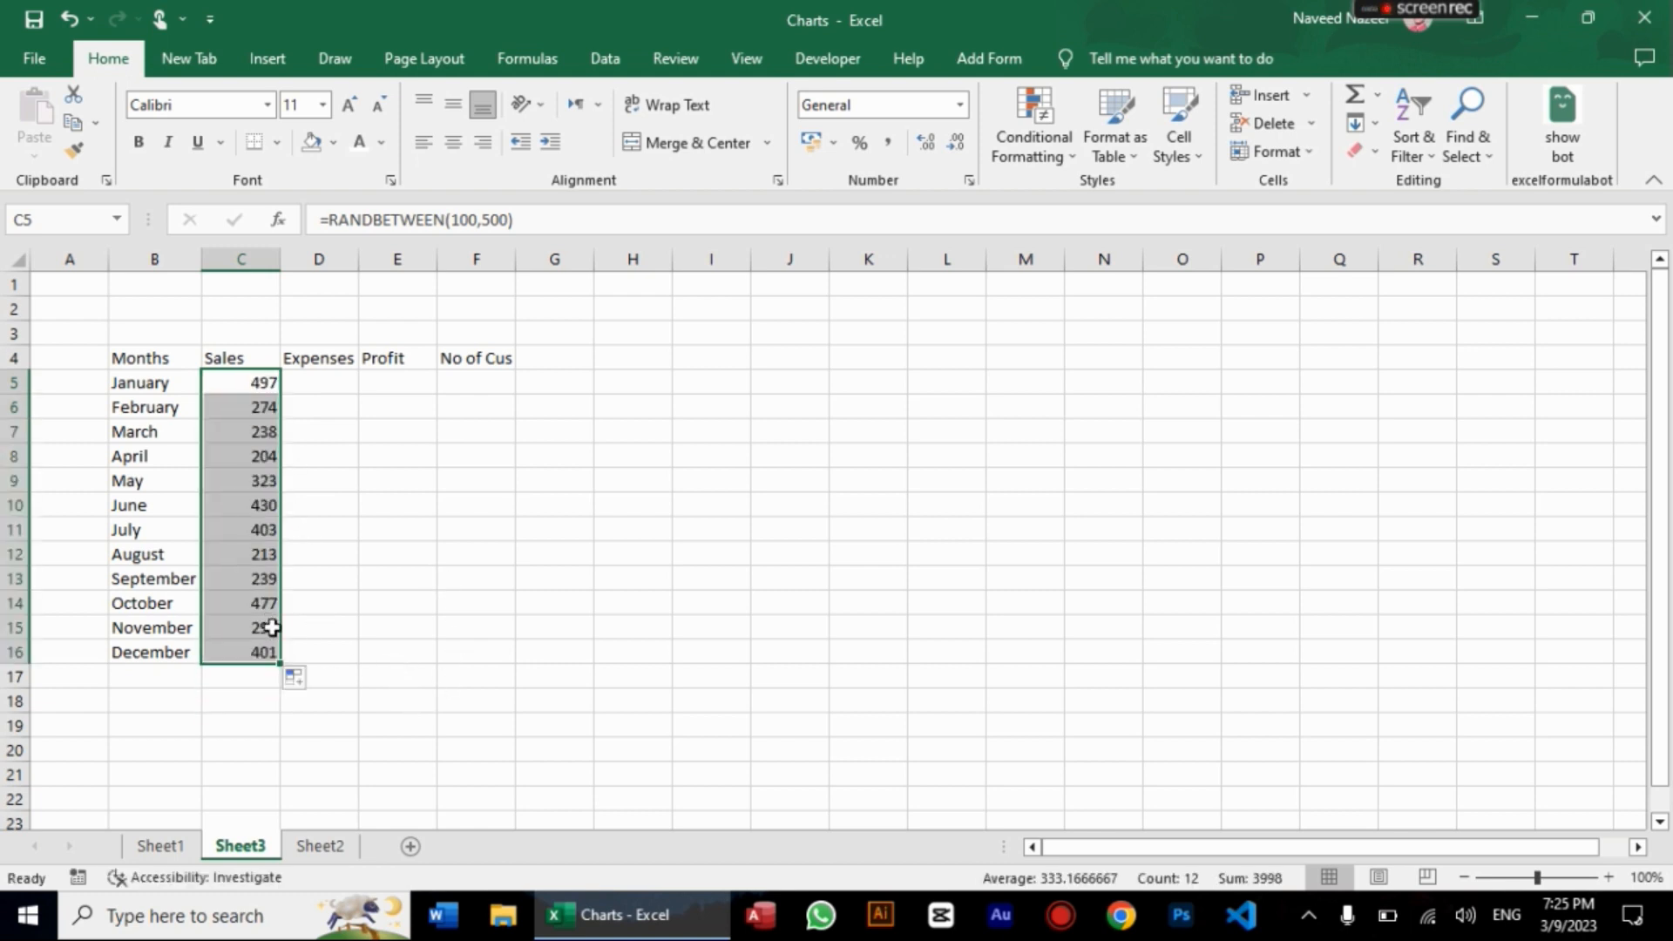
click(302, 384)
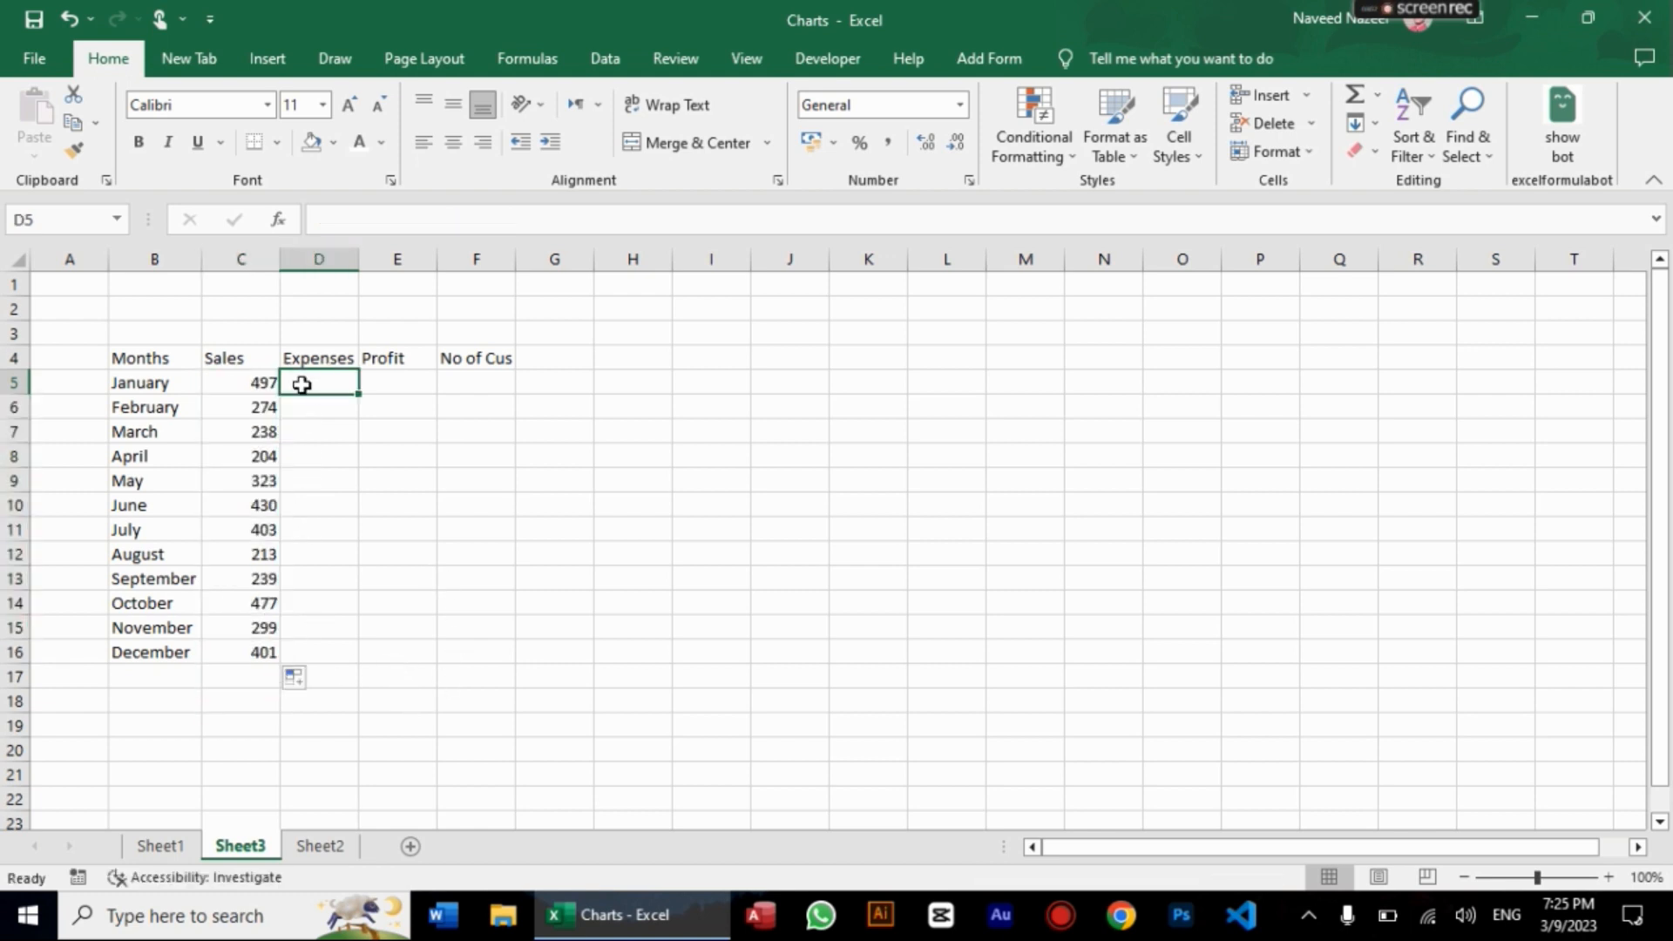
click(265, 385)
drag(284, 393, 489, 655)
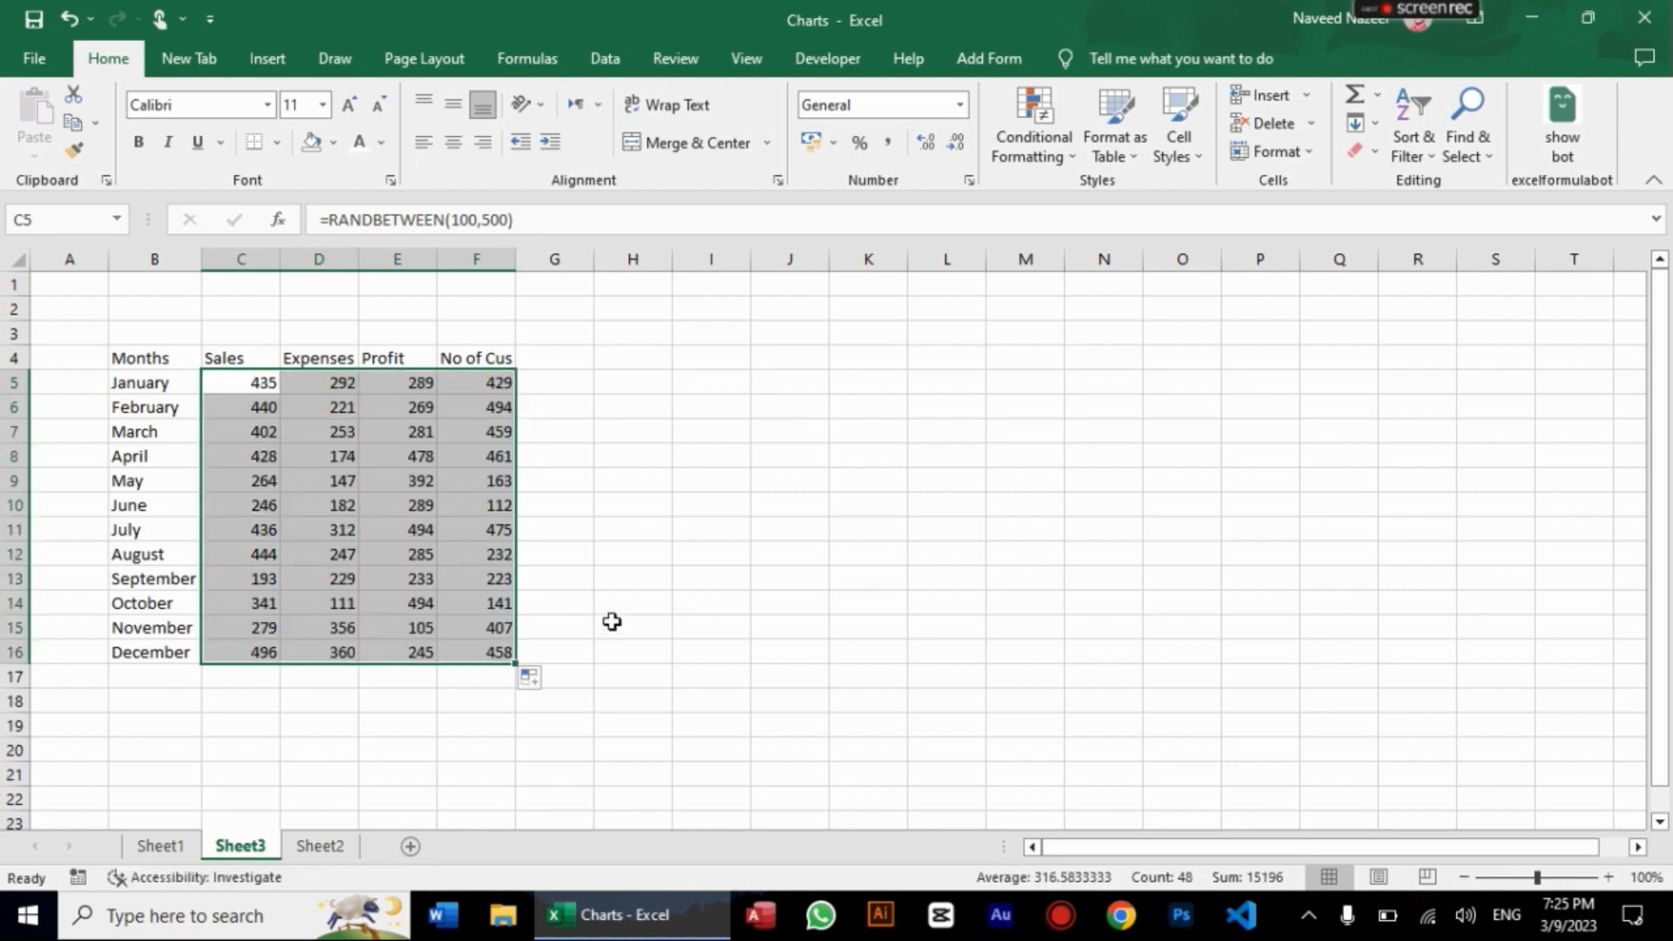
Step: Copy the header row B4:F4 and paste it starting at K4
click(506, 353)
key(shift+Left)
key(shift+Left)
key(shift+Left)
key(shift+Left)
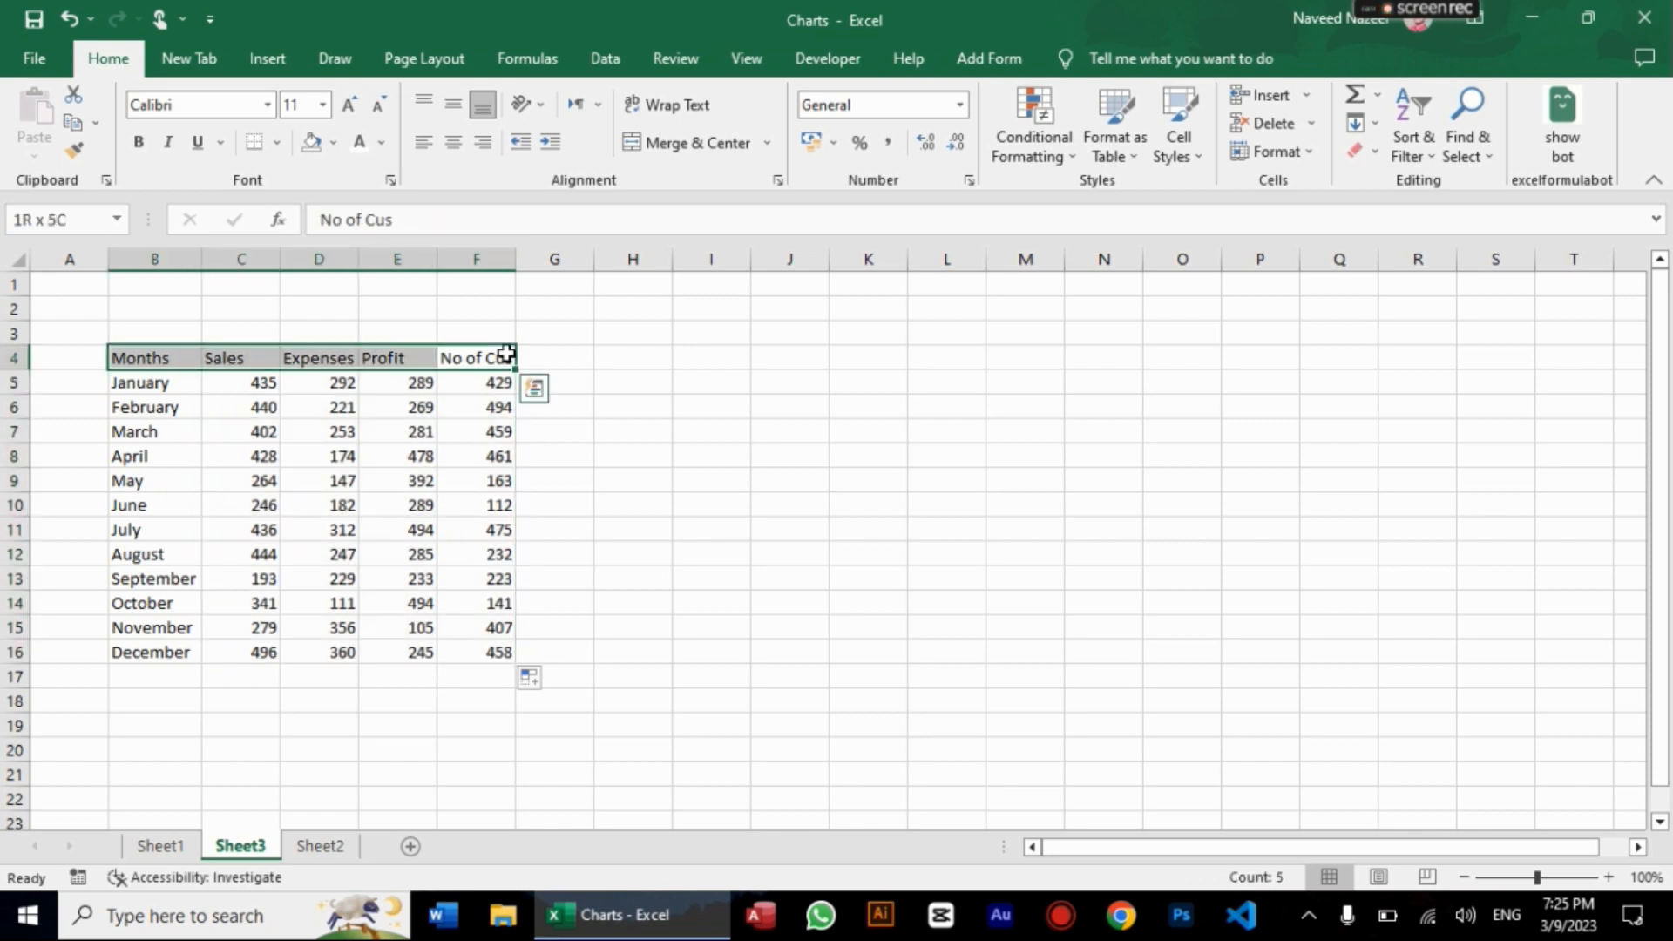
key(ctrl+c)
key(Right)
key(Right)
key(Right)
key(Right)
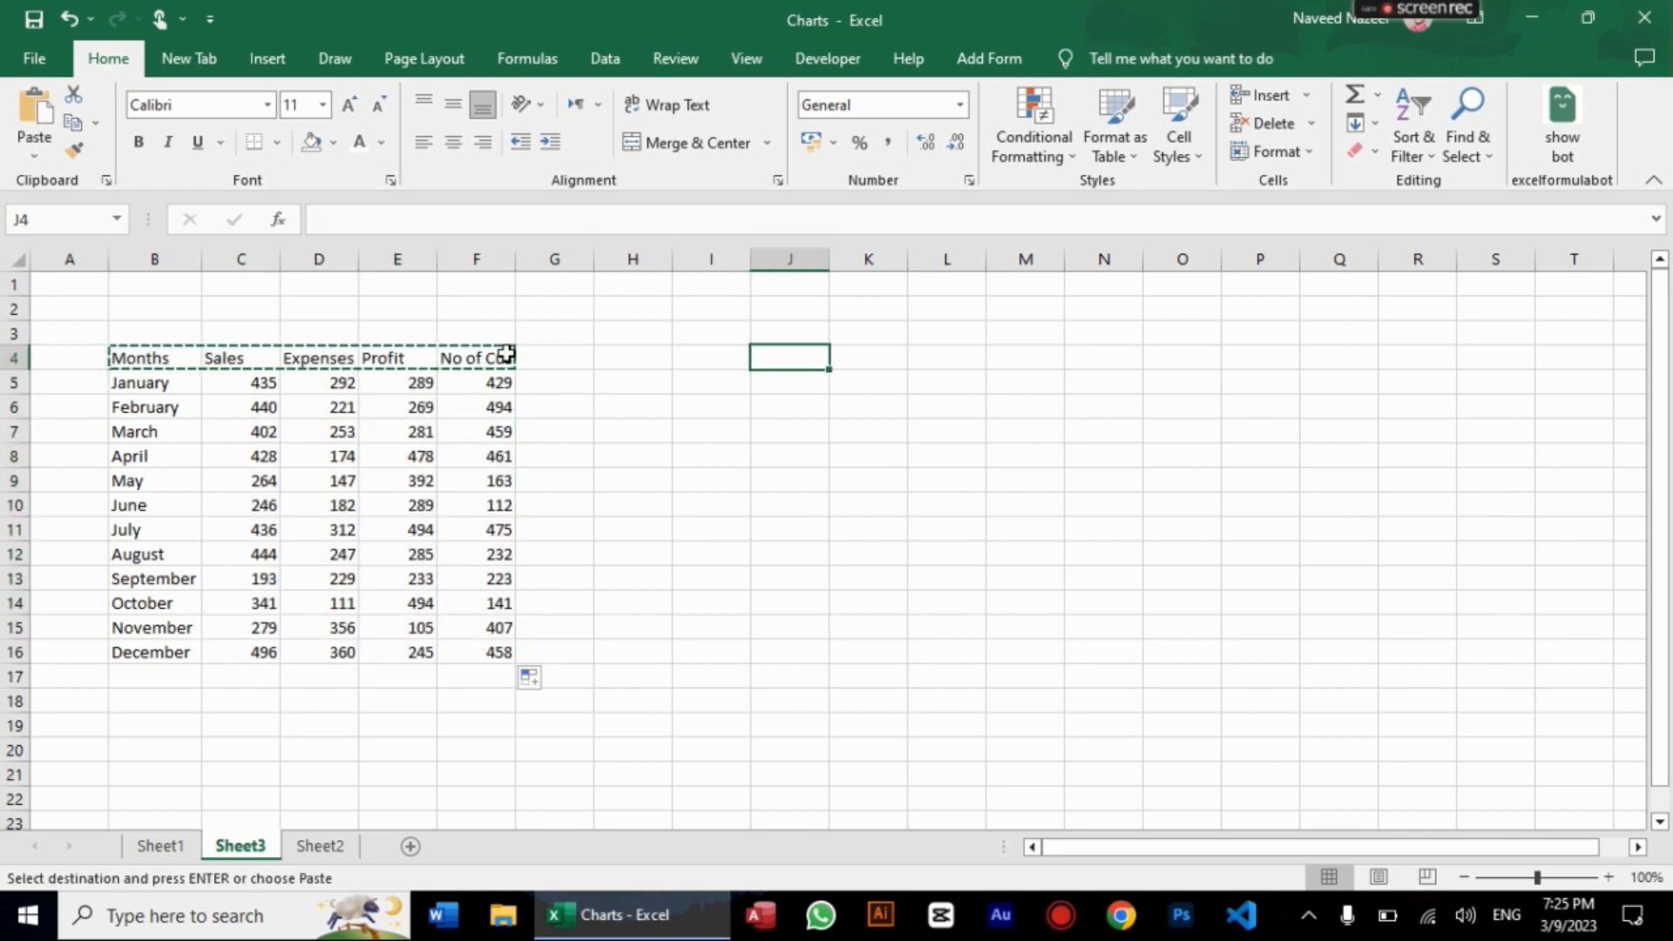
key(Down)
key(Down)
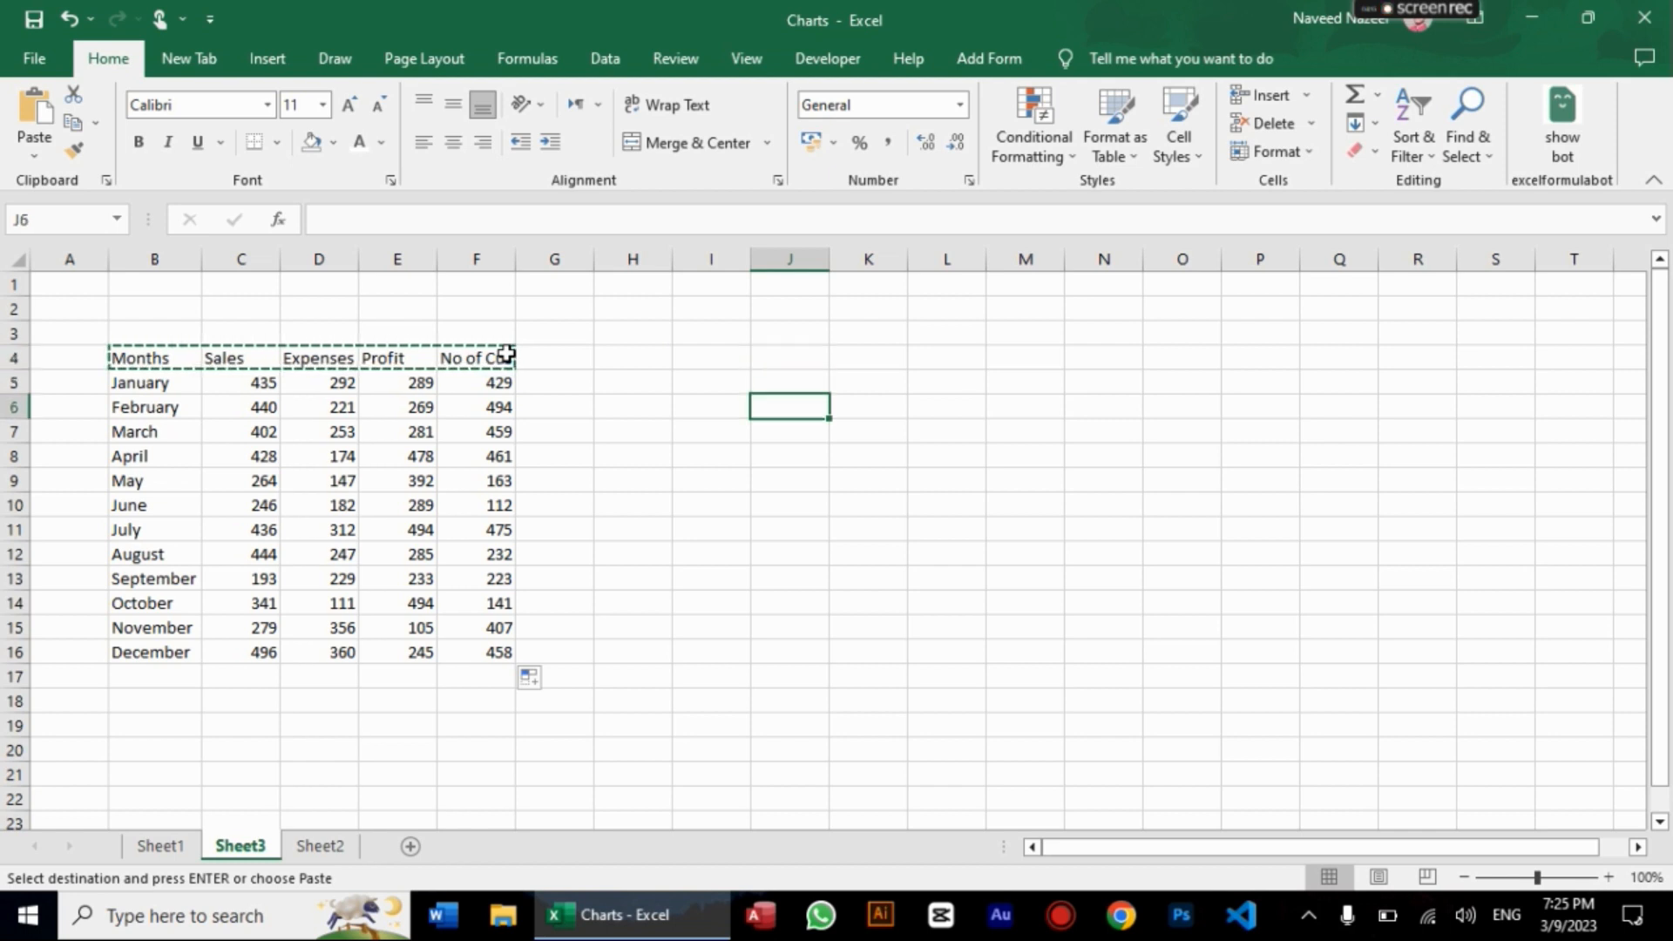
key(Right)
key(Right)
key(Up)
key(Up)
key(Down)
key(Down)
key(Down)
key(Down)
key(Down)
key(Down)
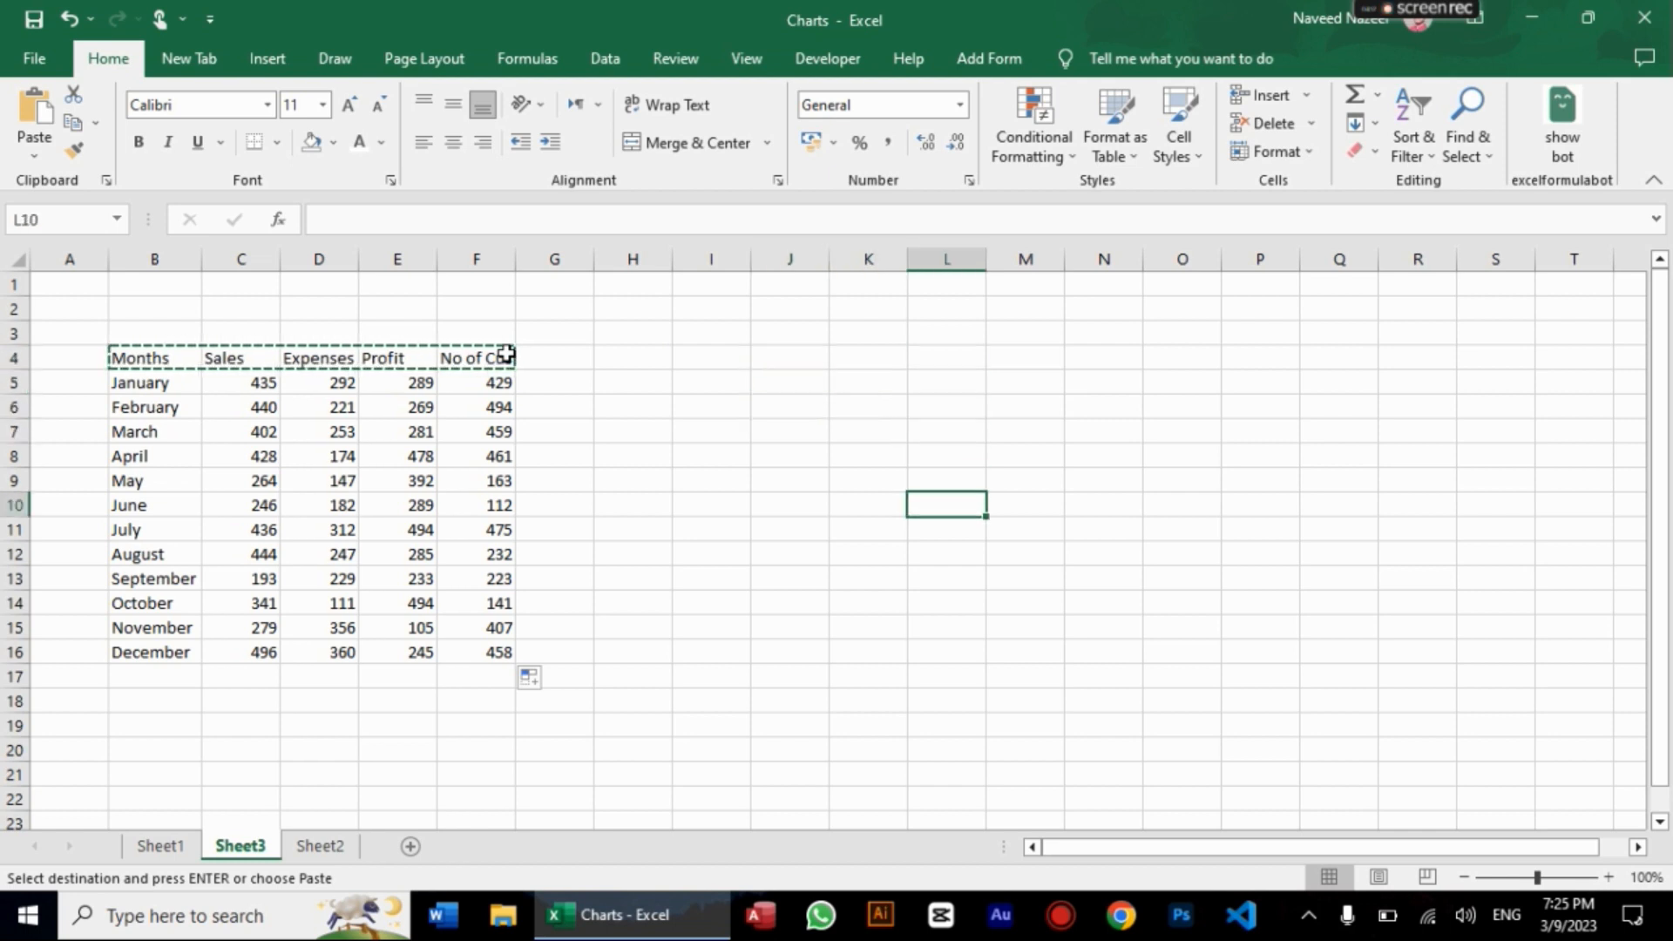
key(Down)
key(Down)
key(Down)
key(Down)
key(Down)
key(Down)
key(Down)
key(Right)
key(Right)
key(Right)
key(Right)
key(Right)
key(Right)
key(Right)
key(Right)
key(Right)
key(Right)
key(Right)
key(Right)
key(Right)
key(Right)
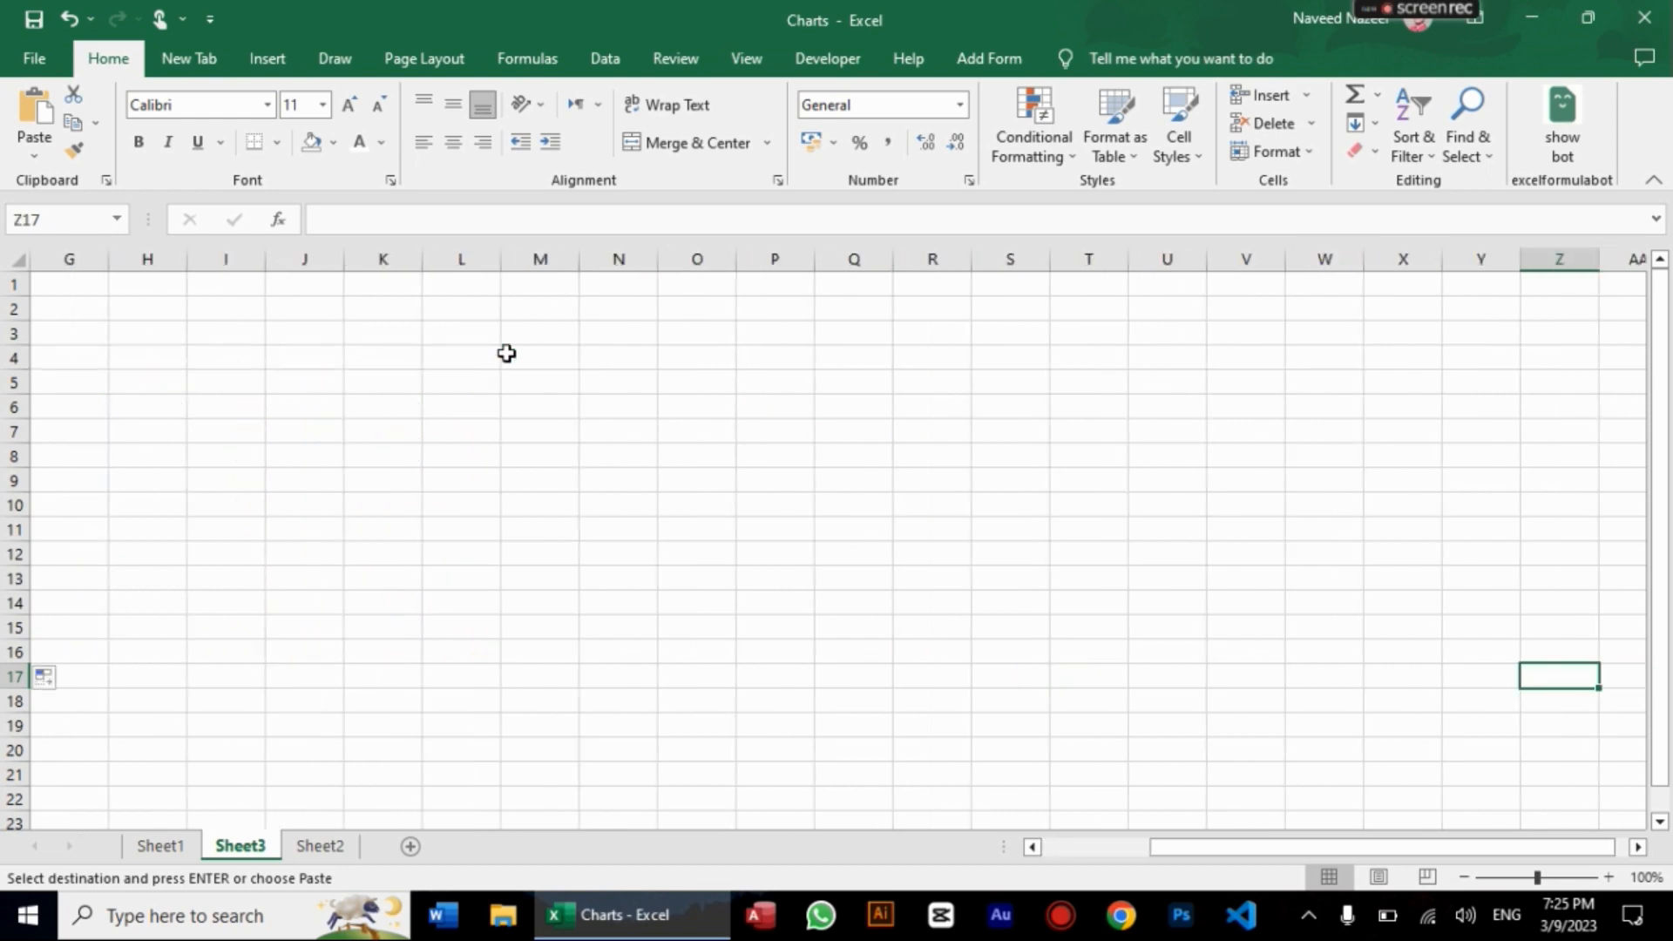
key(Right)
key(Left)
key(Left)
key(Left)
key(Left)
key(Left)
key(Left)
key(Left)
key(Left)
key(Left)
key(Left)
key(Left)
key(Left)
key(Left)
key(Left)
key(Left)
key(Left)
key(Up)
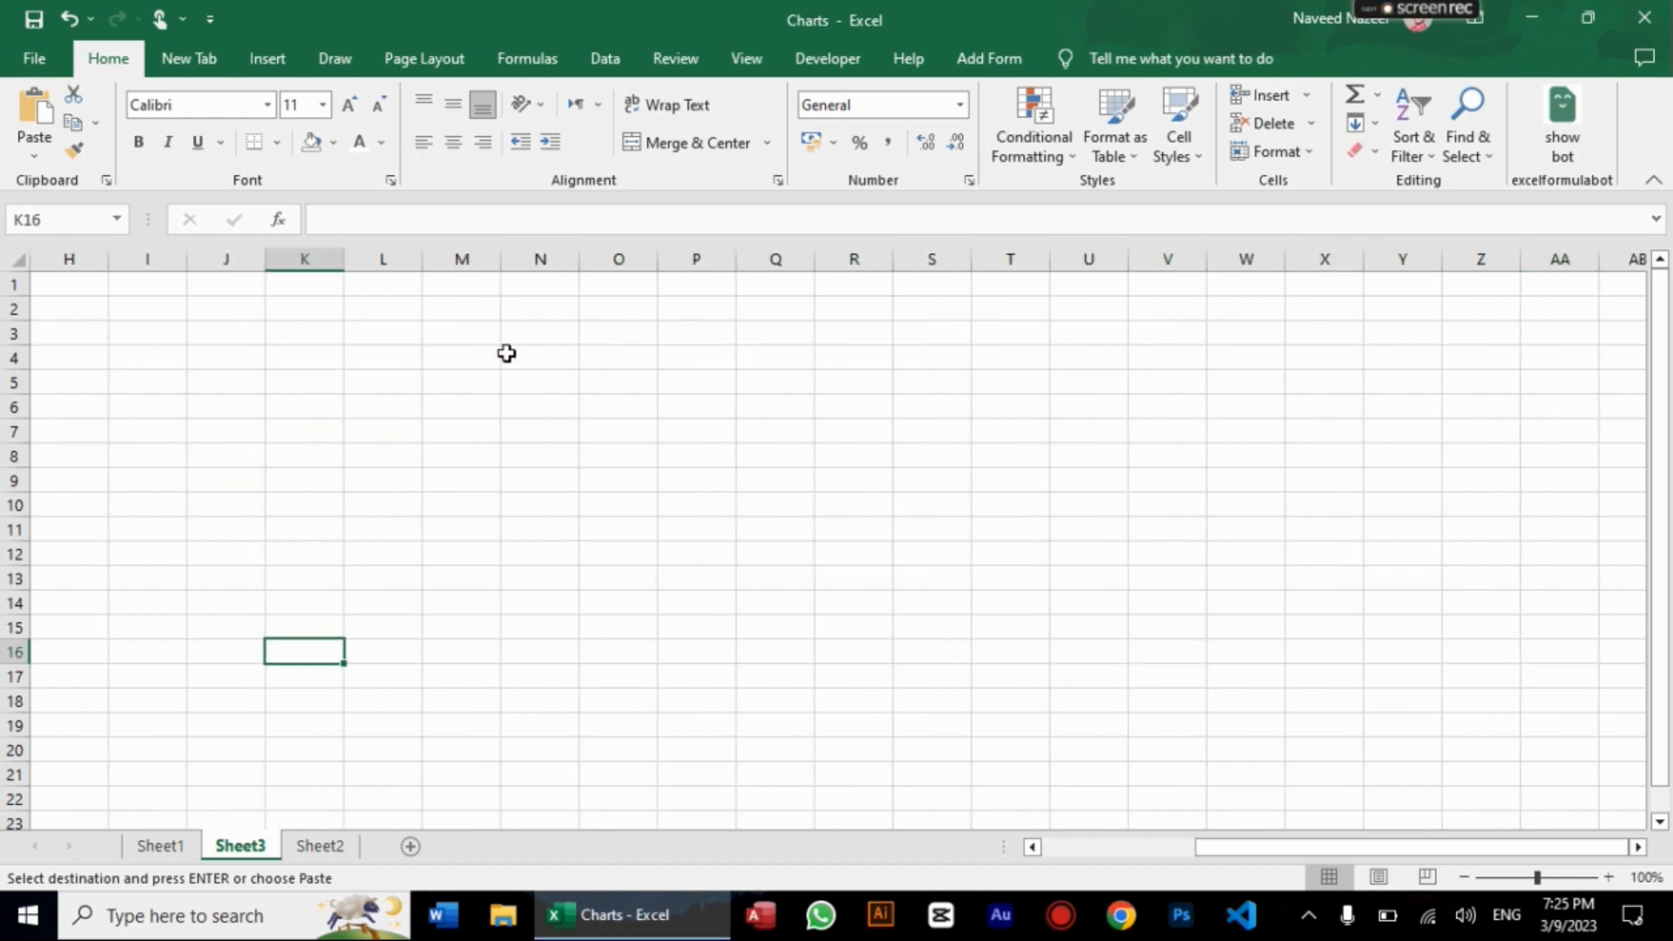
key(Up)
key(Up)
key(Up)
key(Up)
key(Up)
key(Up)
key(Up)
key(Up)
key(Up)
key(Up)
key(Up)
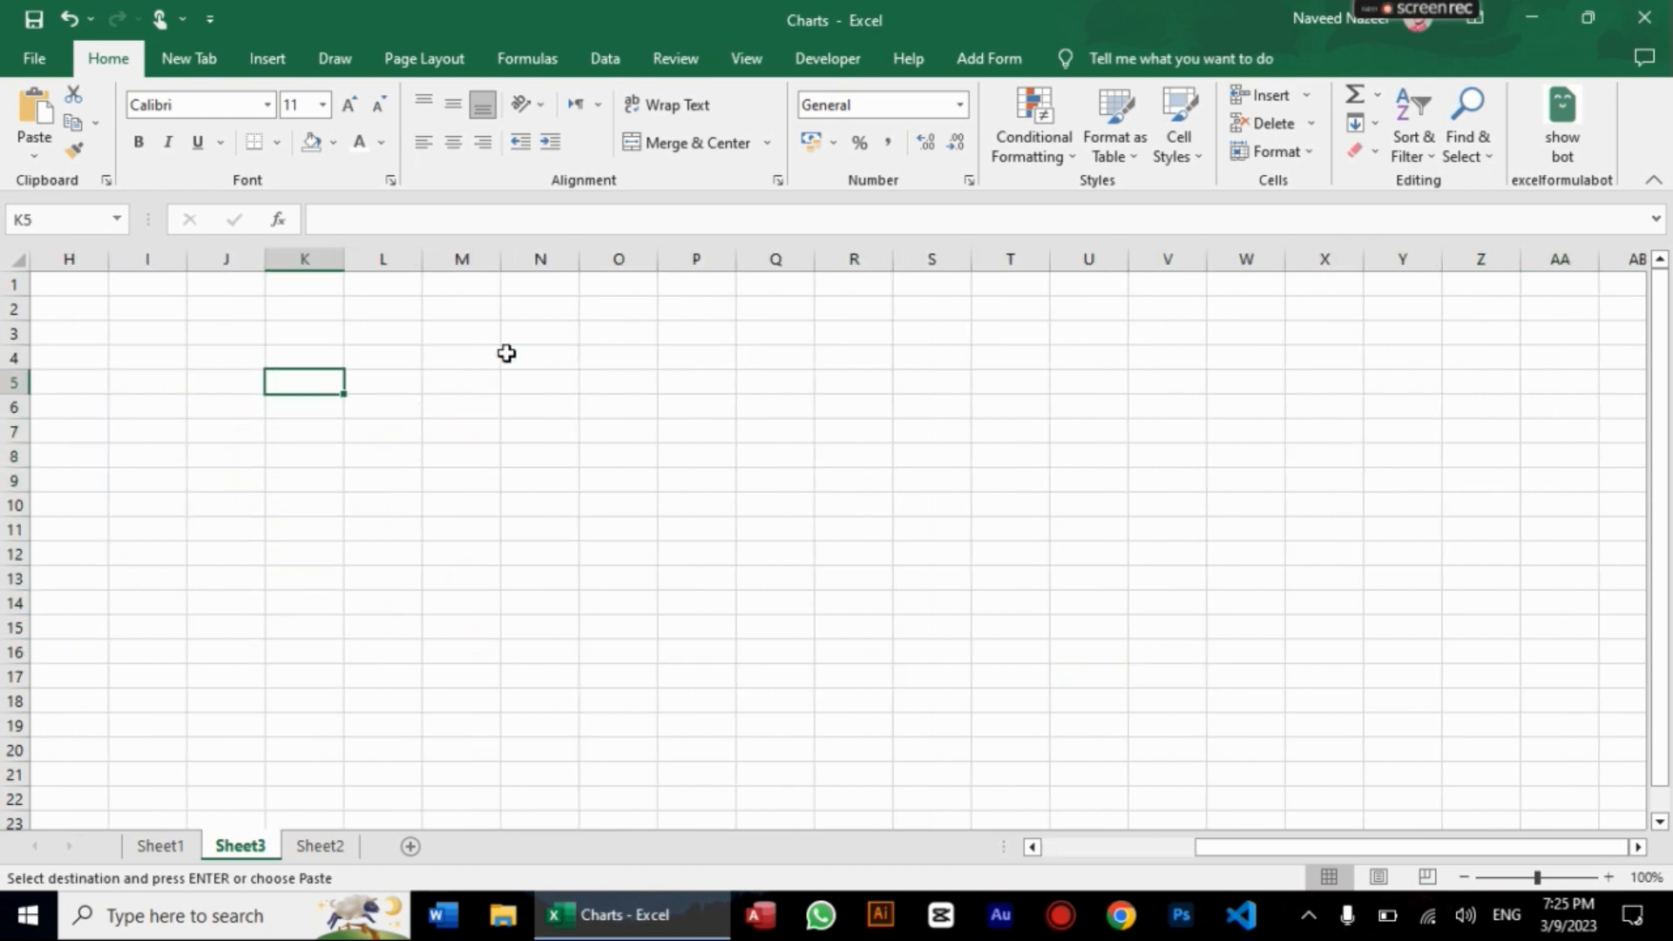
key(Up)
key(ctrl+v)
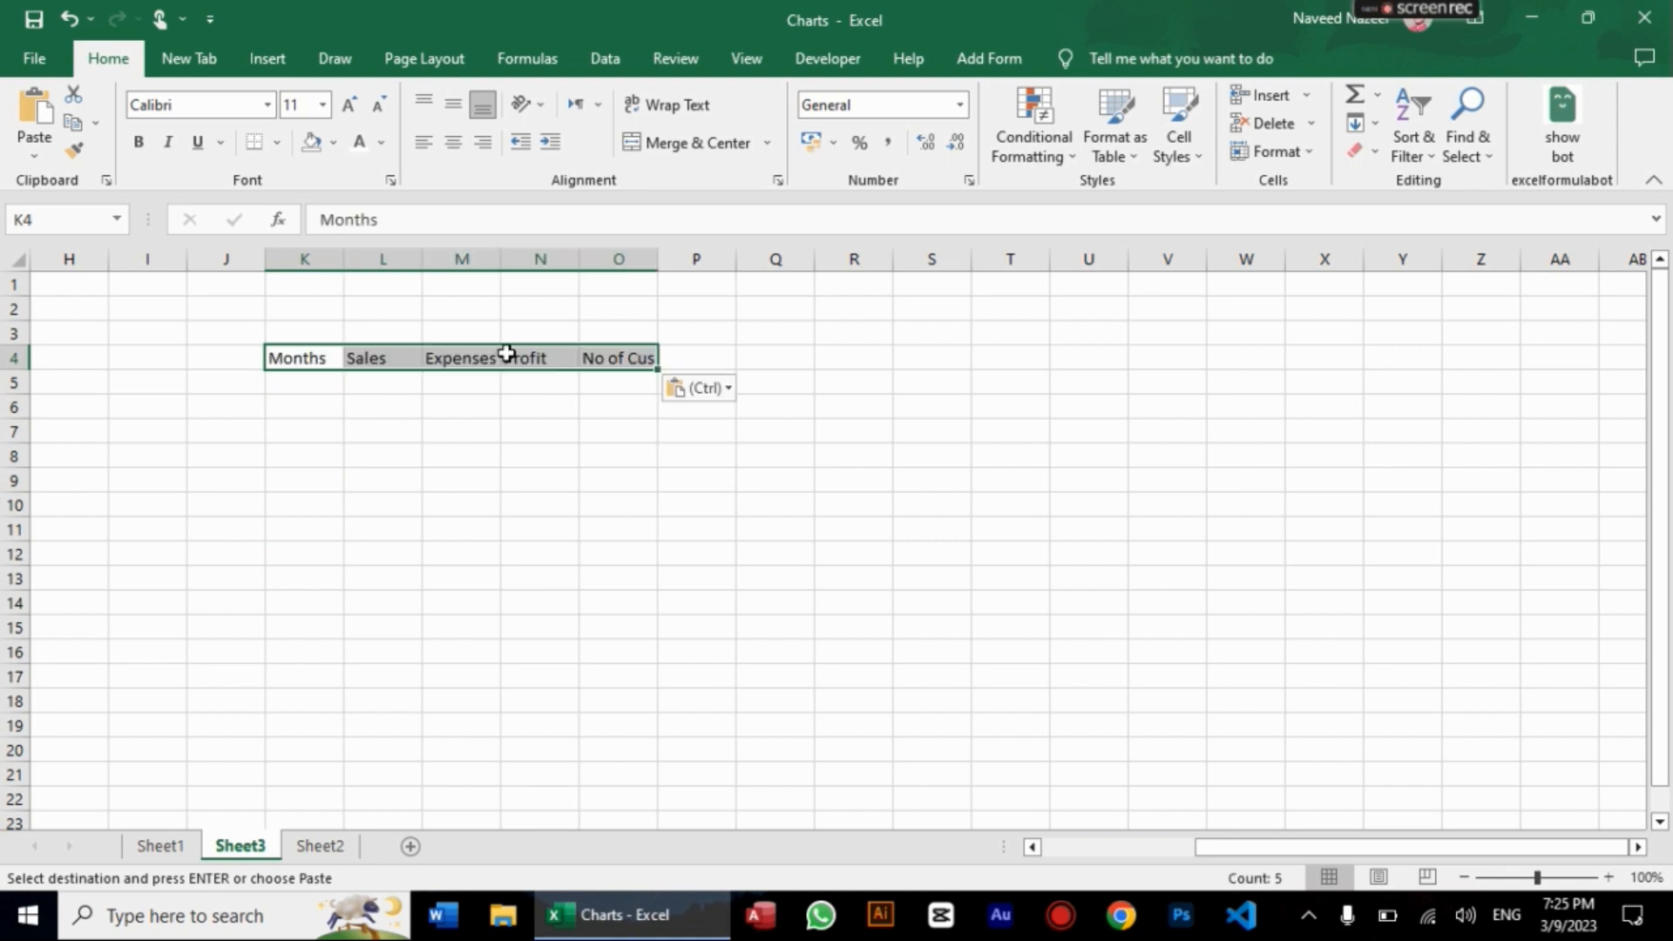
Step: Copy the month names in B5:B16 and paste them starting at K5
key(Home)
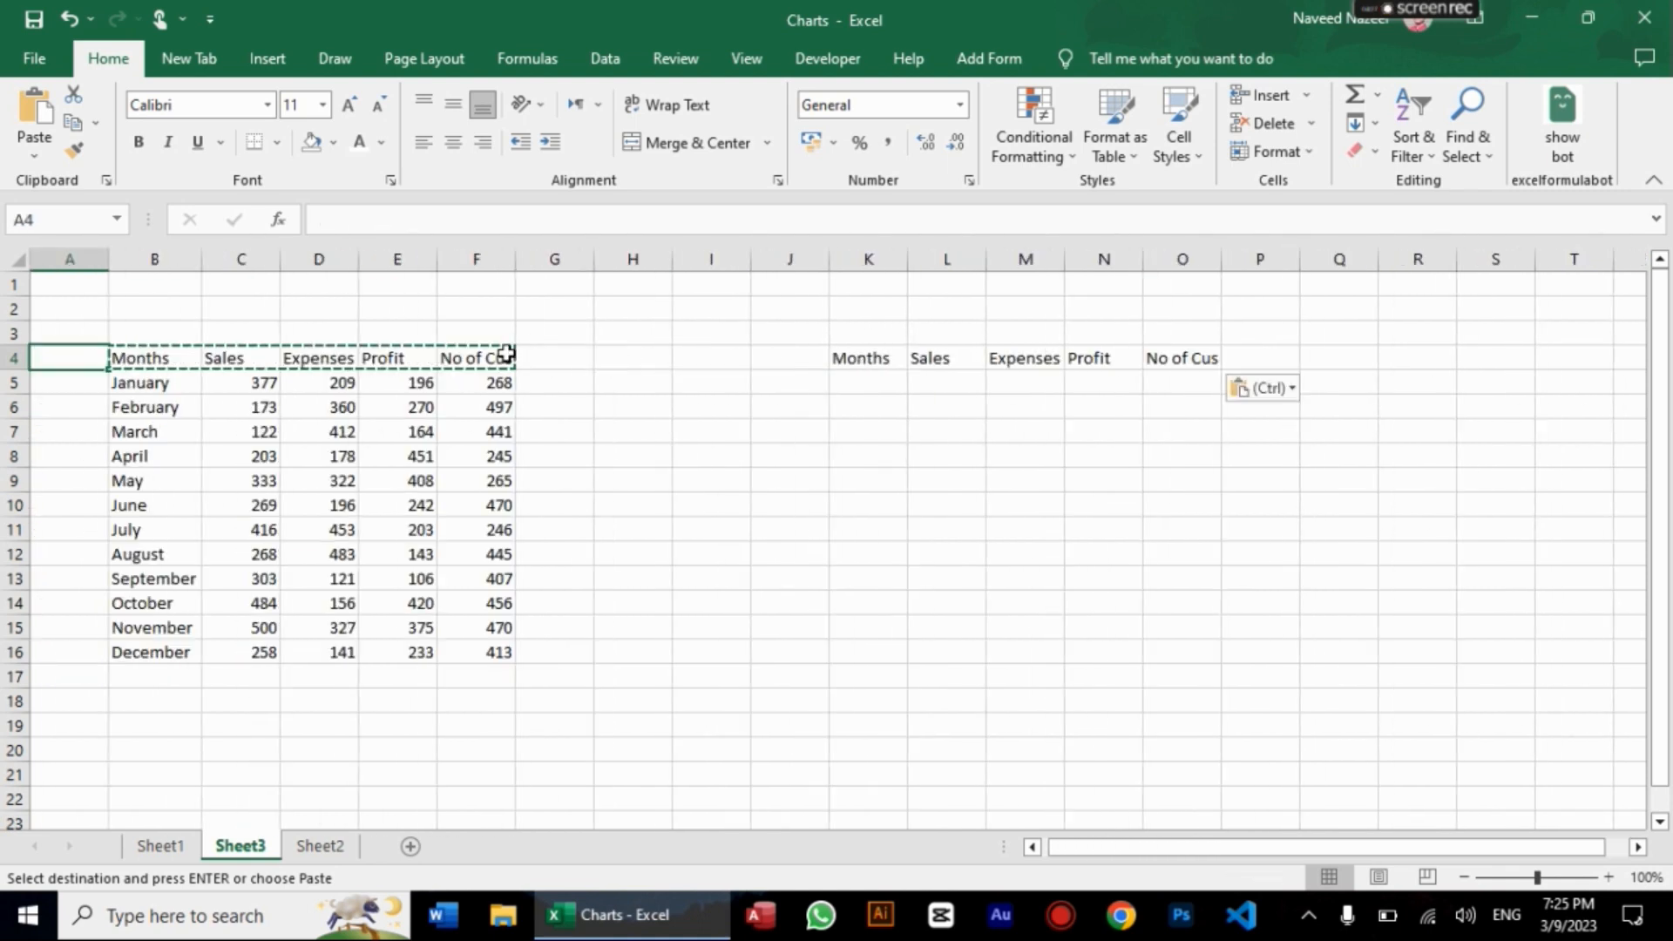
key(Down)
key(Right)
key(shift+Down)
key(shift+Down)
key(shift+Down)
key(shift+Down)
key(shift+Down)
key(shift+Down)
key(shift+Down)
key(shift+Down)
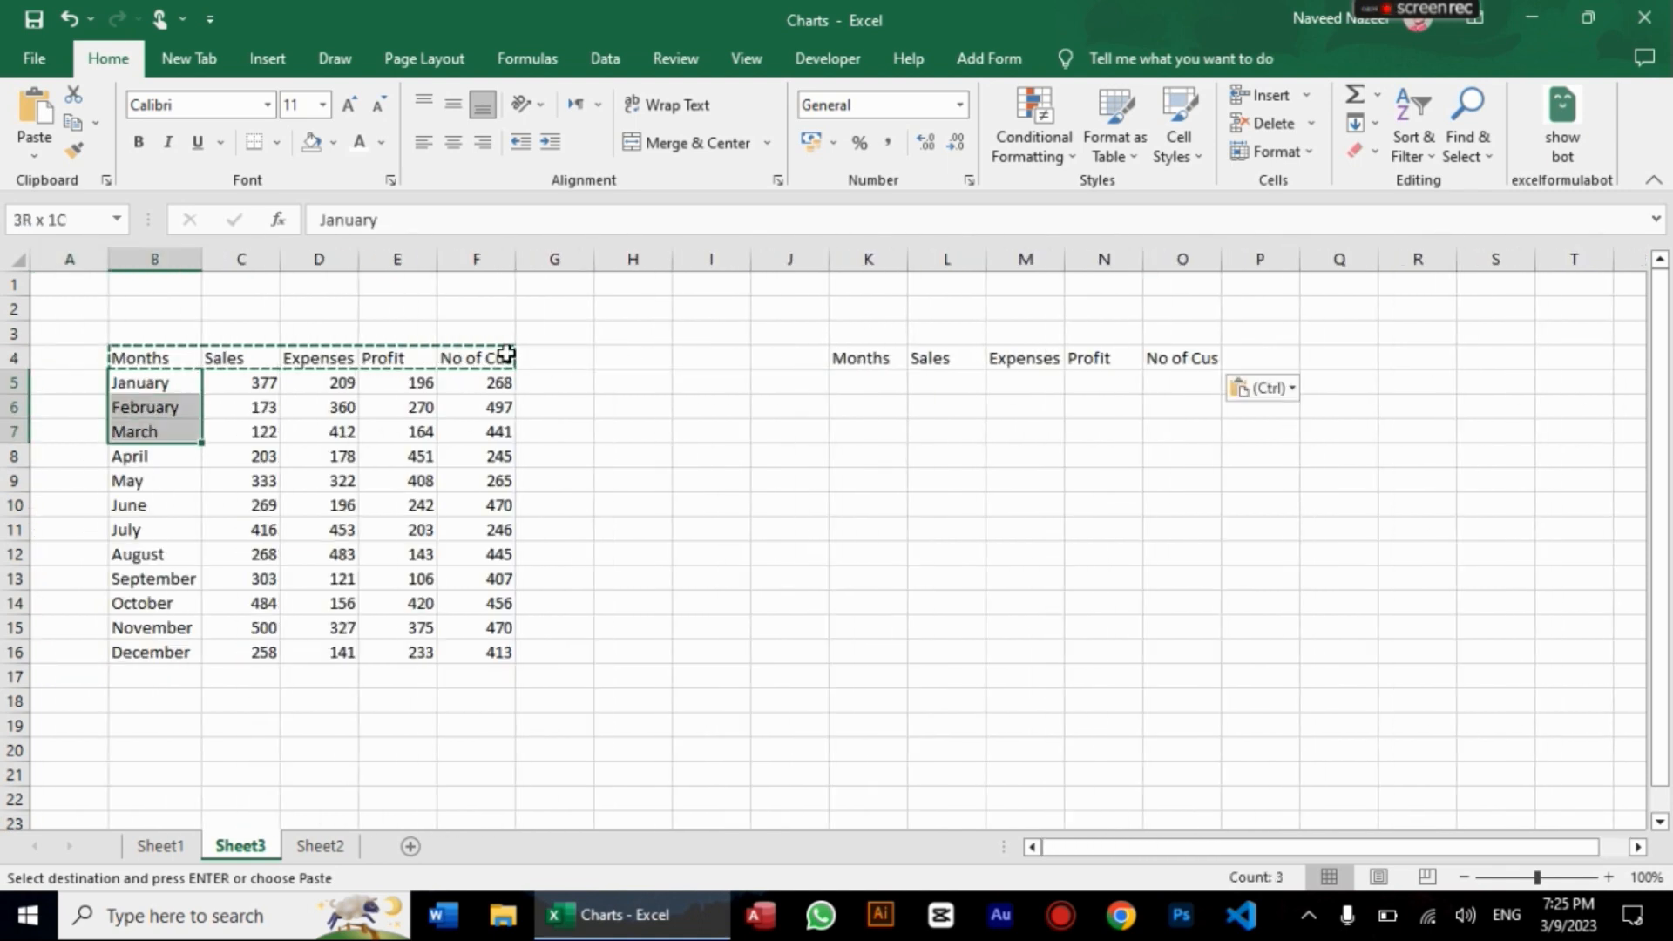
key(shift+Down)
key(shift+Down)
key(shift+Down)
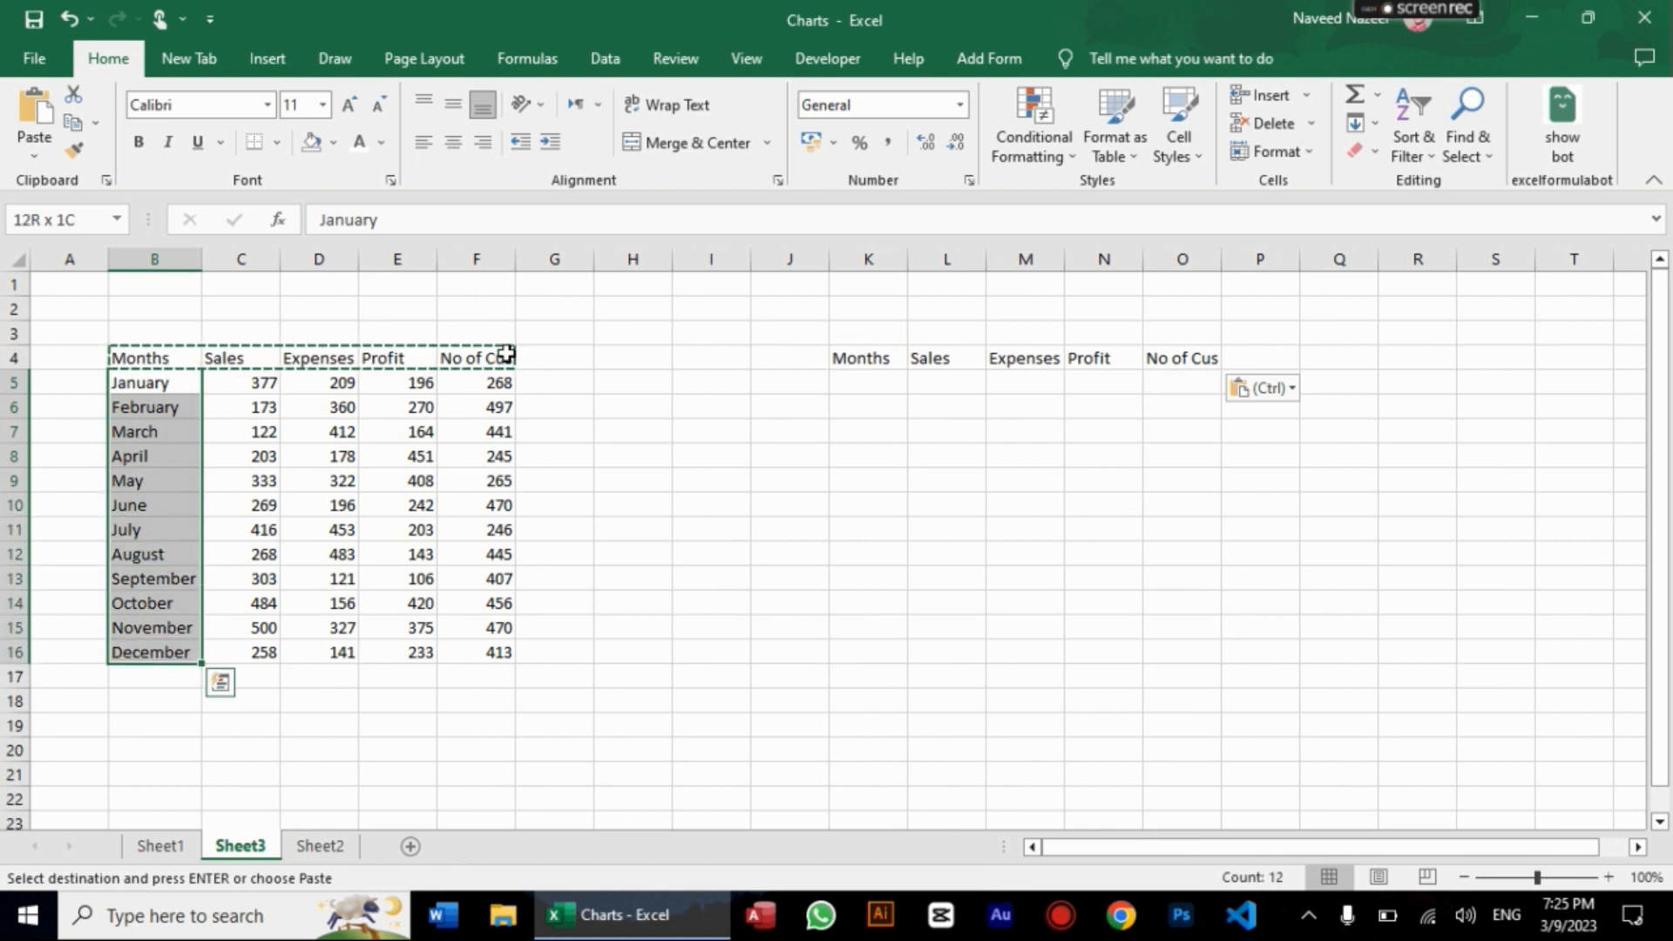
key(ctrl+c)
key(ctrl+Right)
key(Right)
key(Right)
key(Right)
key(Right)
key(Right)
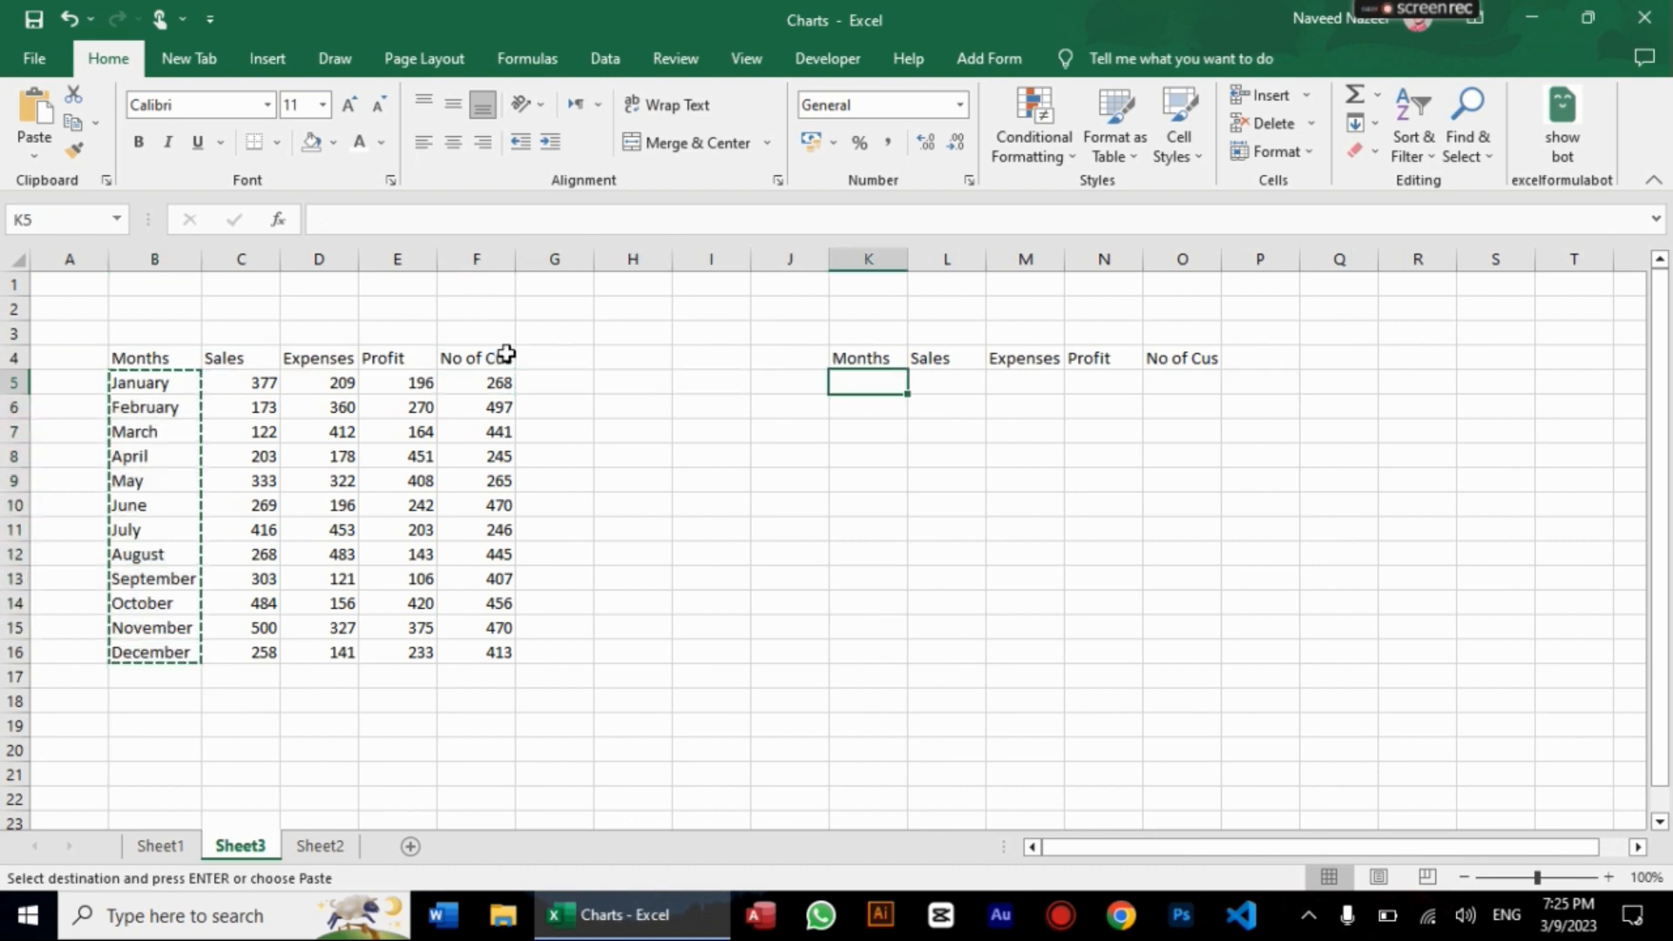
key(ctrl+v)
Step: Copy the random numbers in C5:F16 and paste them as values only starting at L5
key(Left)
key(ctrl+Left)
key(Left)
key(Left)
key(Left)
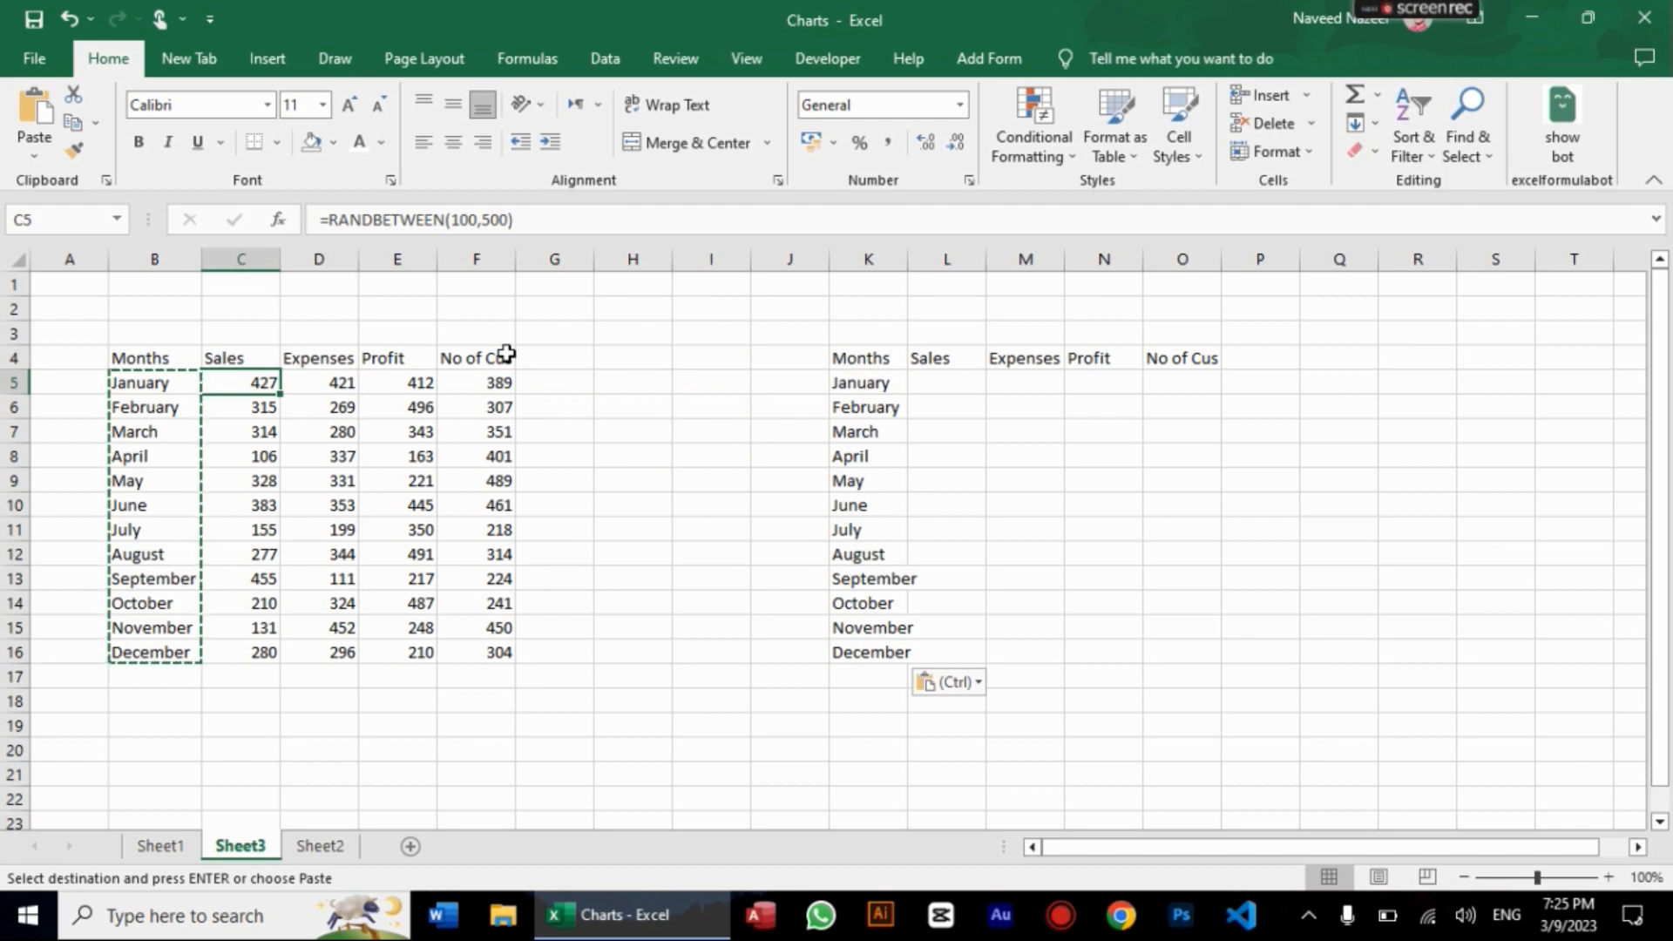
key(shift+Right)
key(shift+Right)
key(shift+Right)
key(shift+Down)
key(shift+Down)
key(shift+Down)
key(shift+Down)
key(shift+Down)
key(shift+Down)
key(shift+Down)
key(shift+Down)
key(shift+Down)
key(shift+Down)
key(shift+Down)
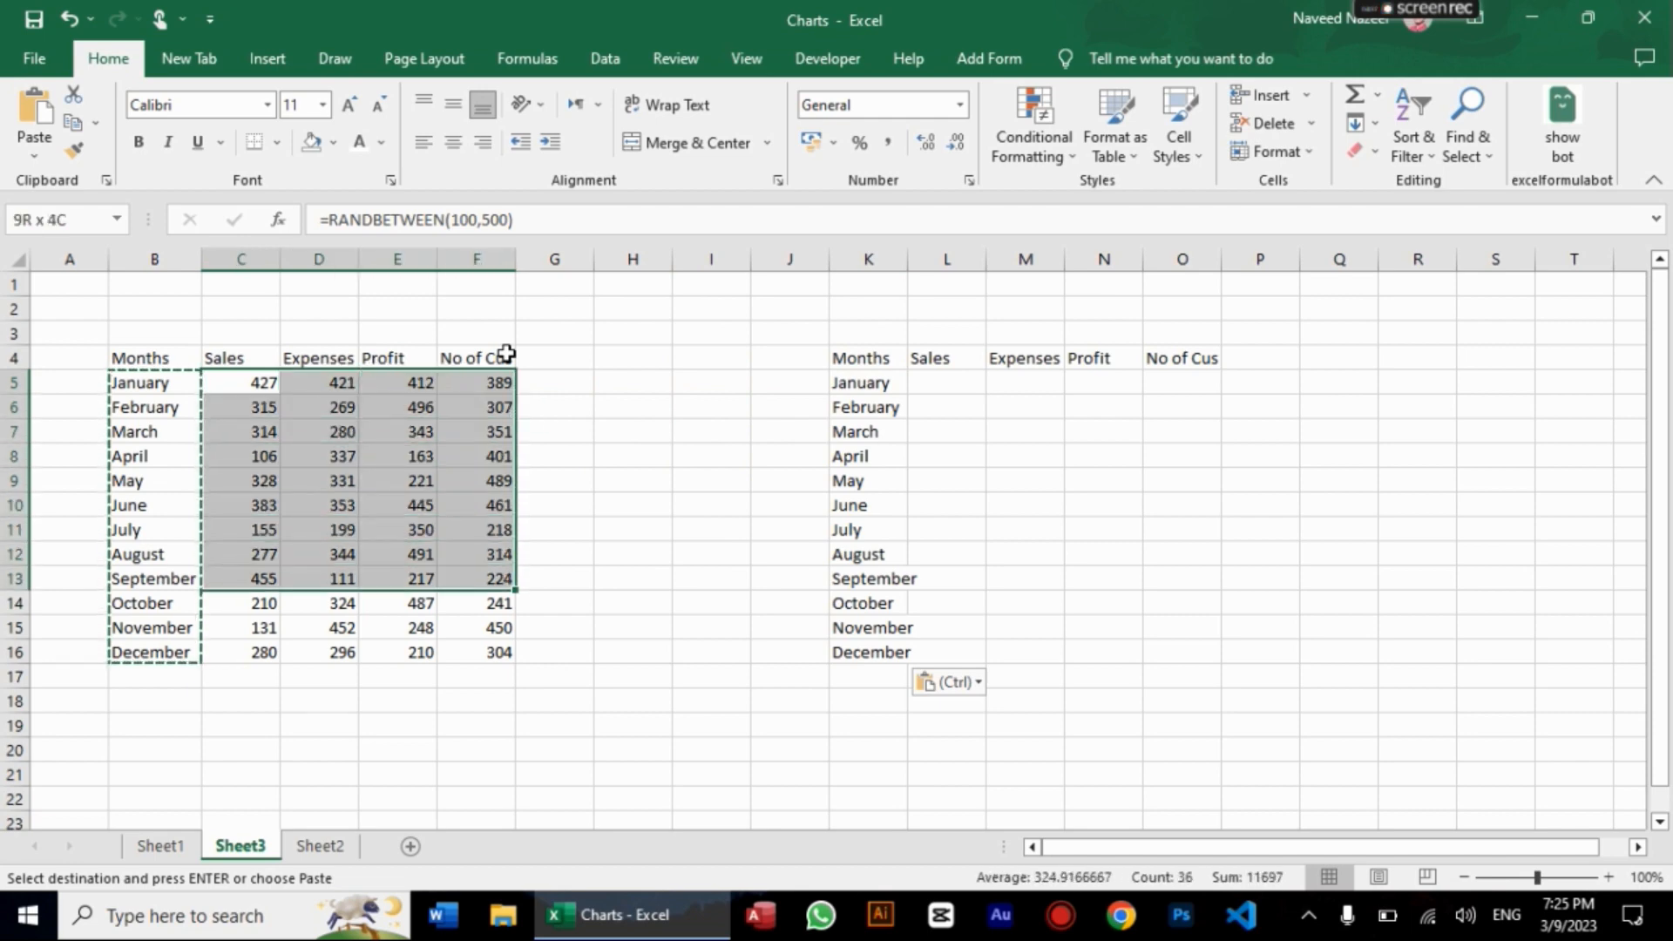
key(ctrl+c)
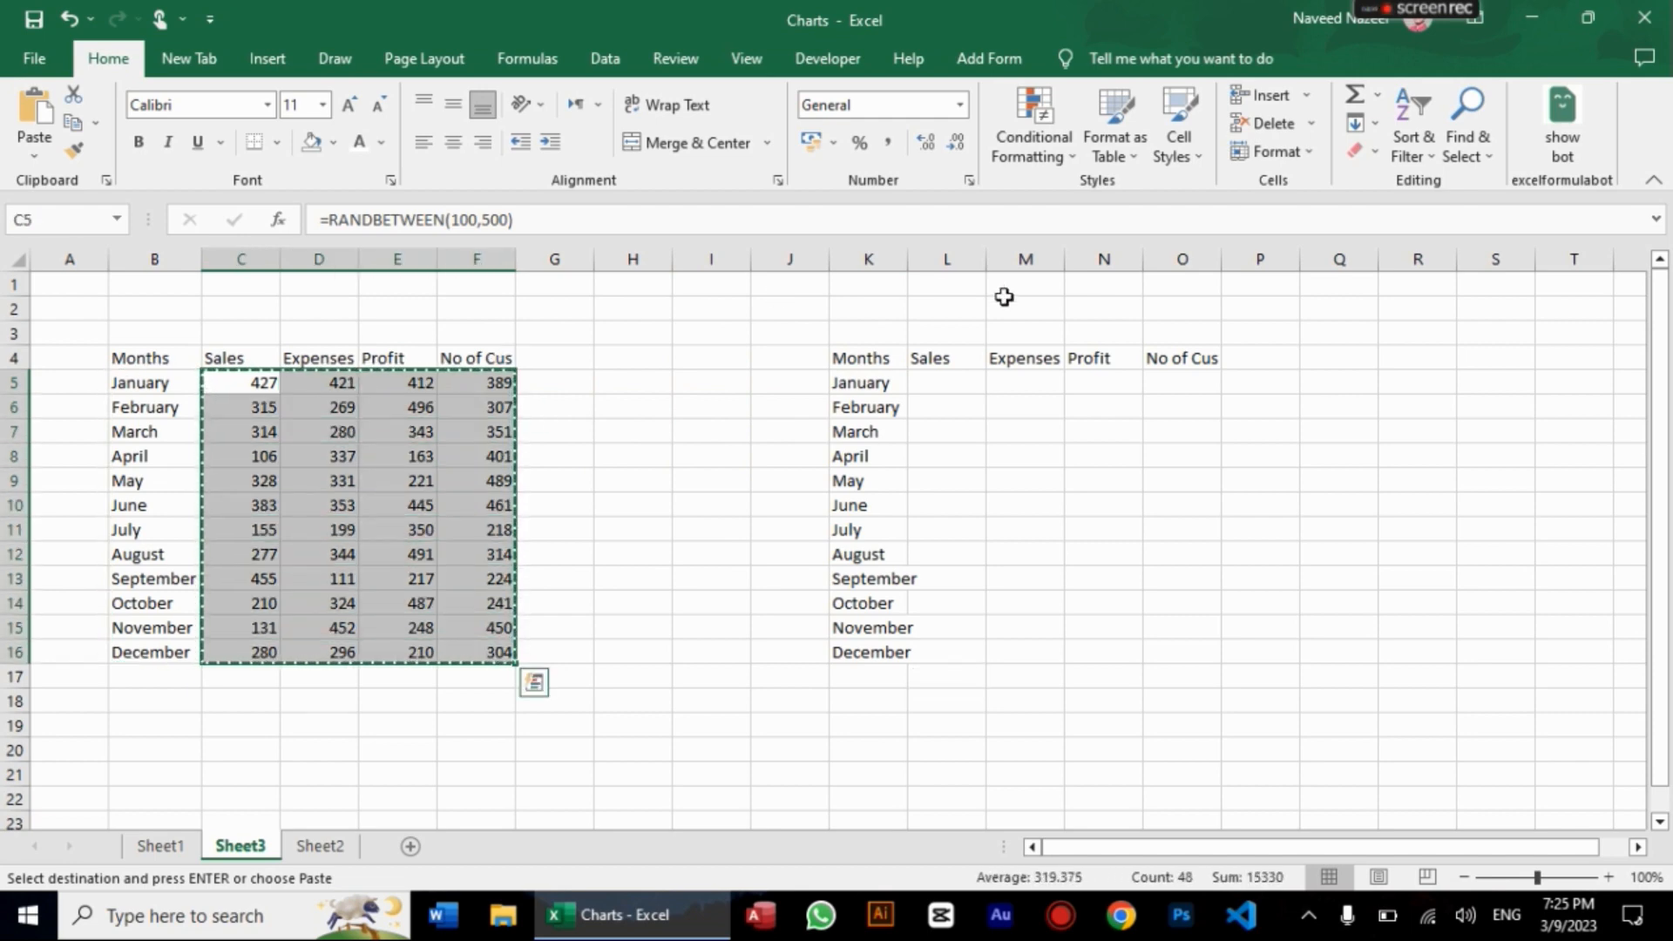
click(951, 375)
right_click(952, 374)
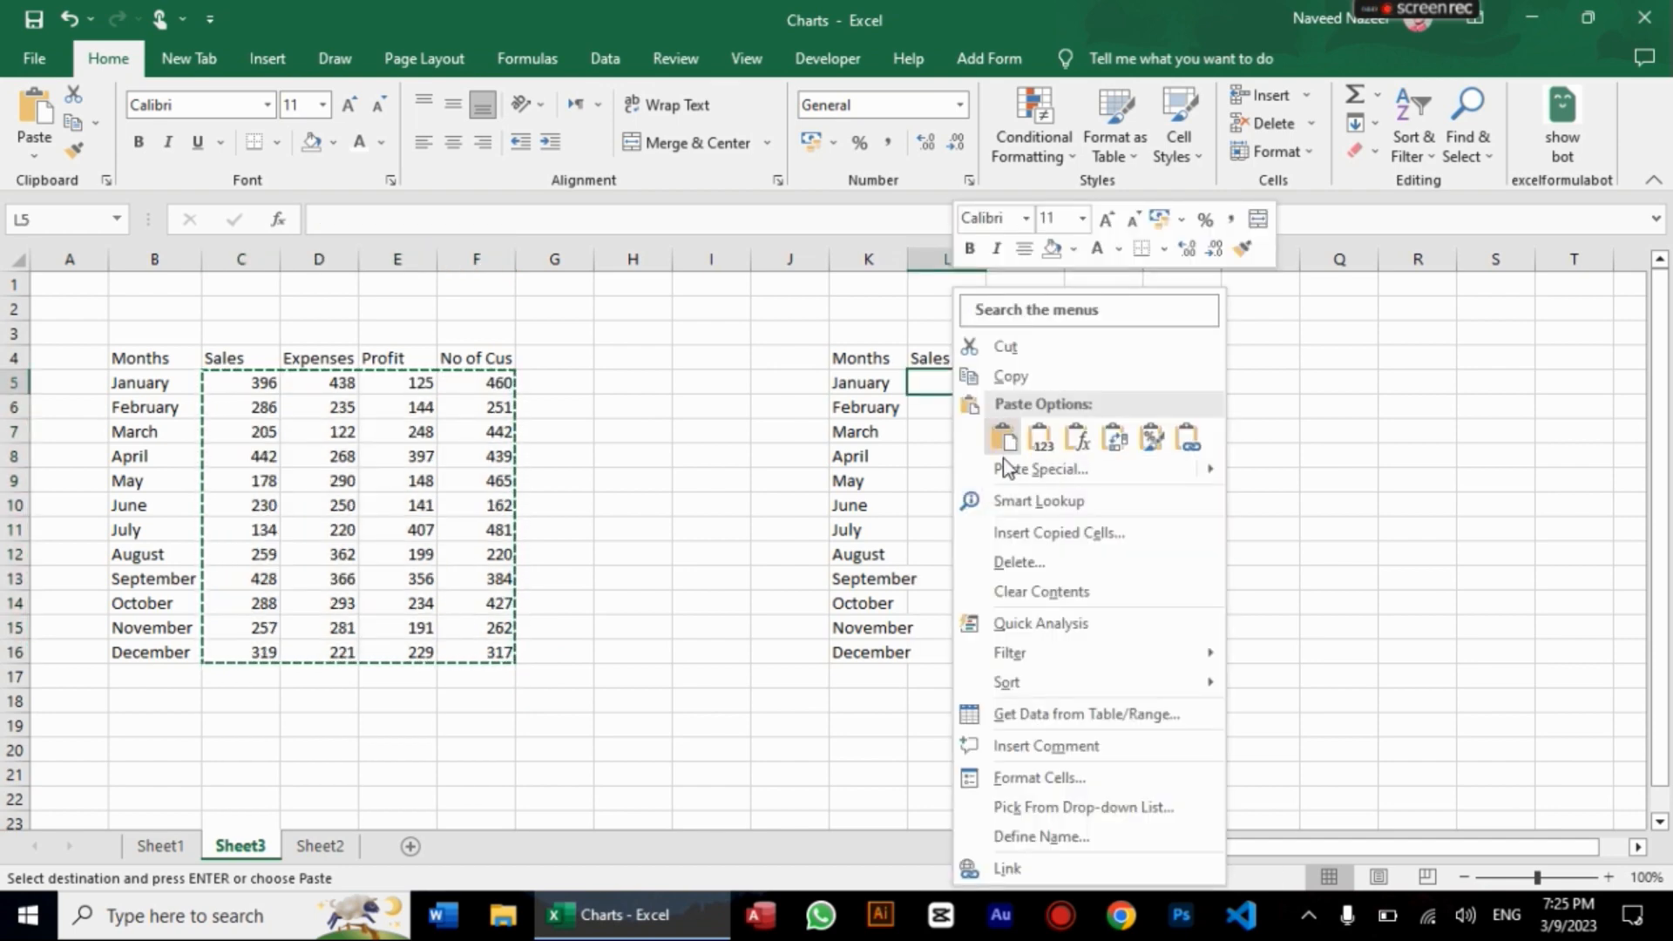
click(1045, 472)
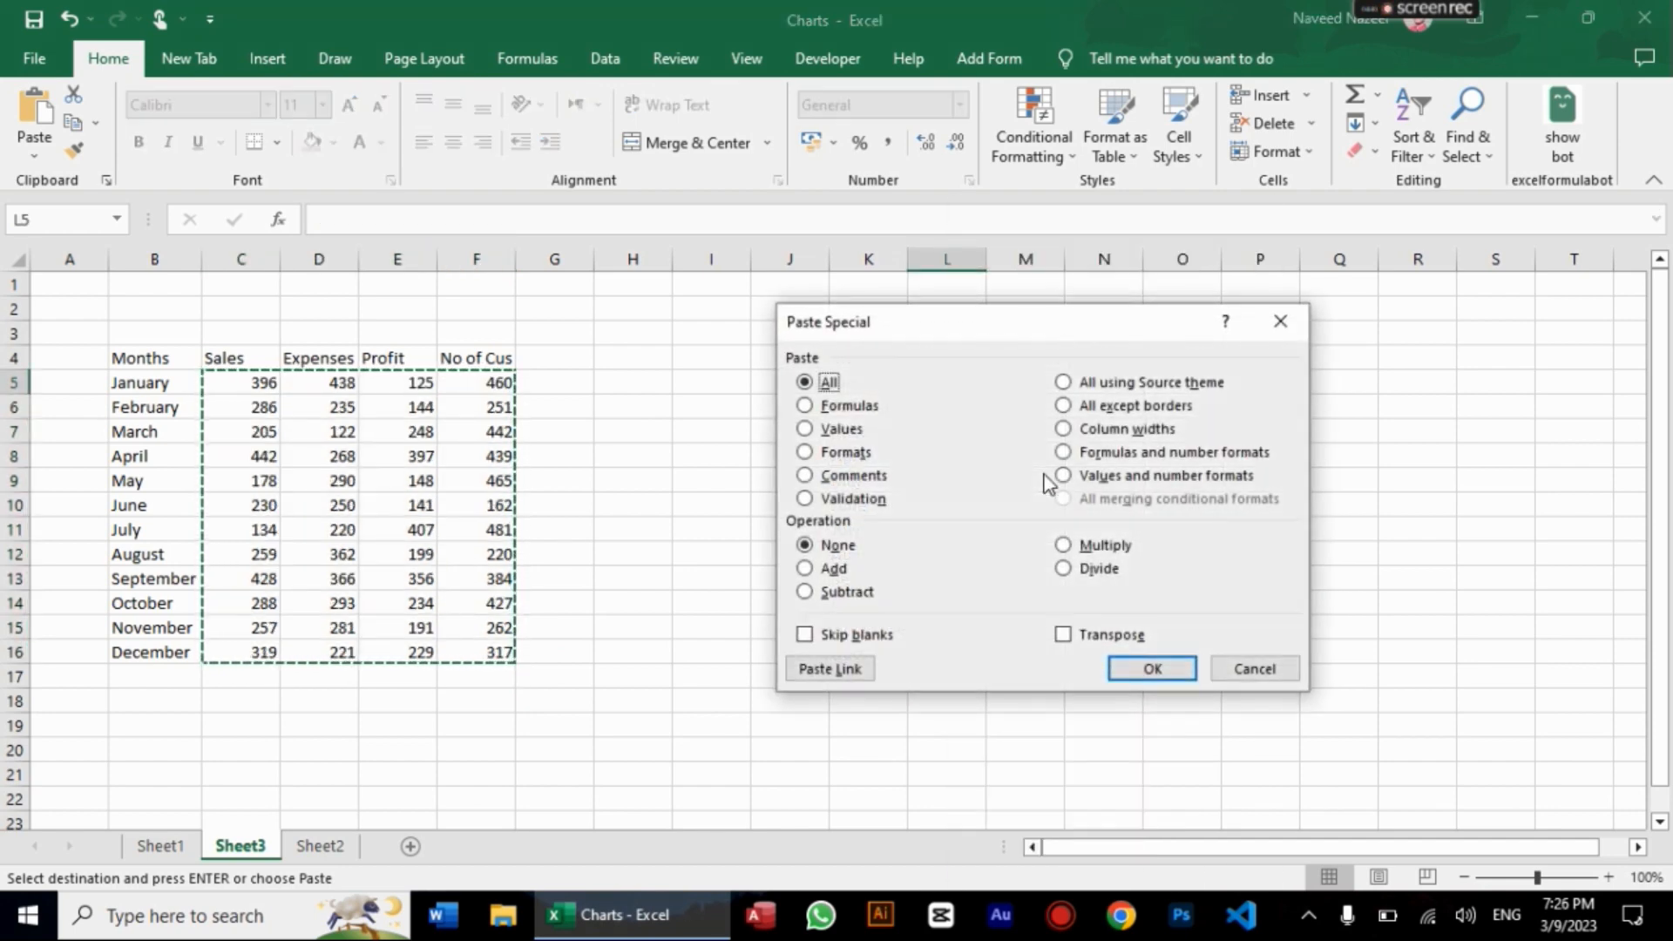
click(841, 429)
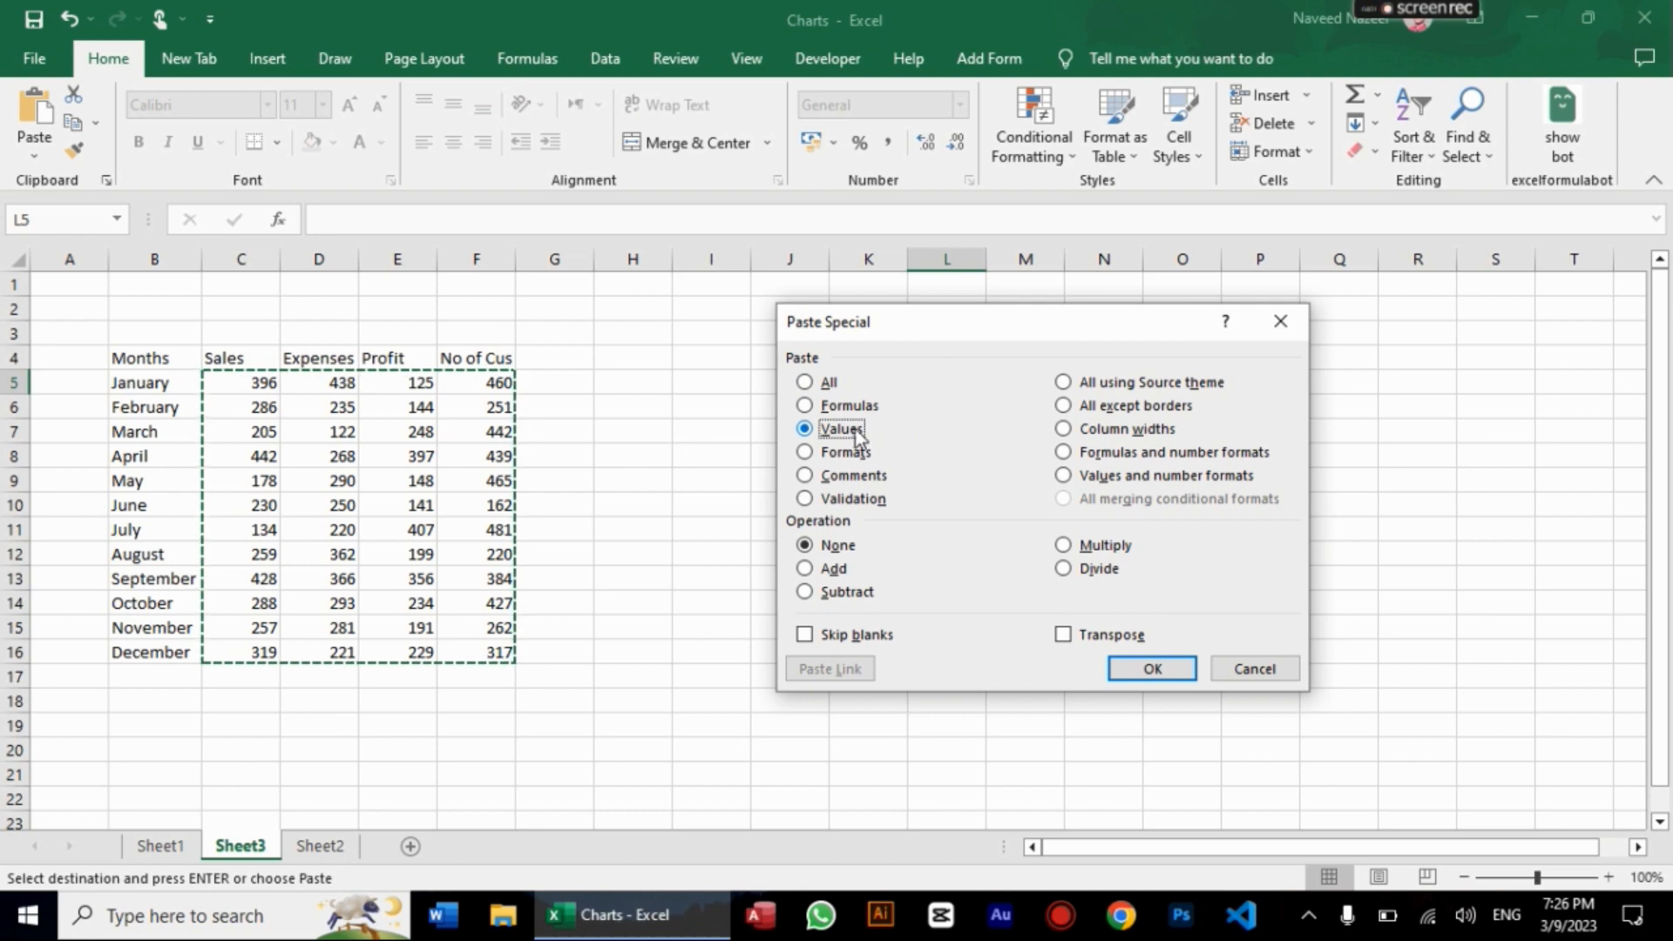
click(1115, 667)
click(1102, 734)
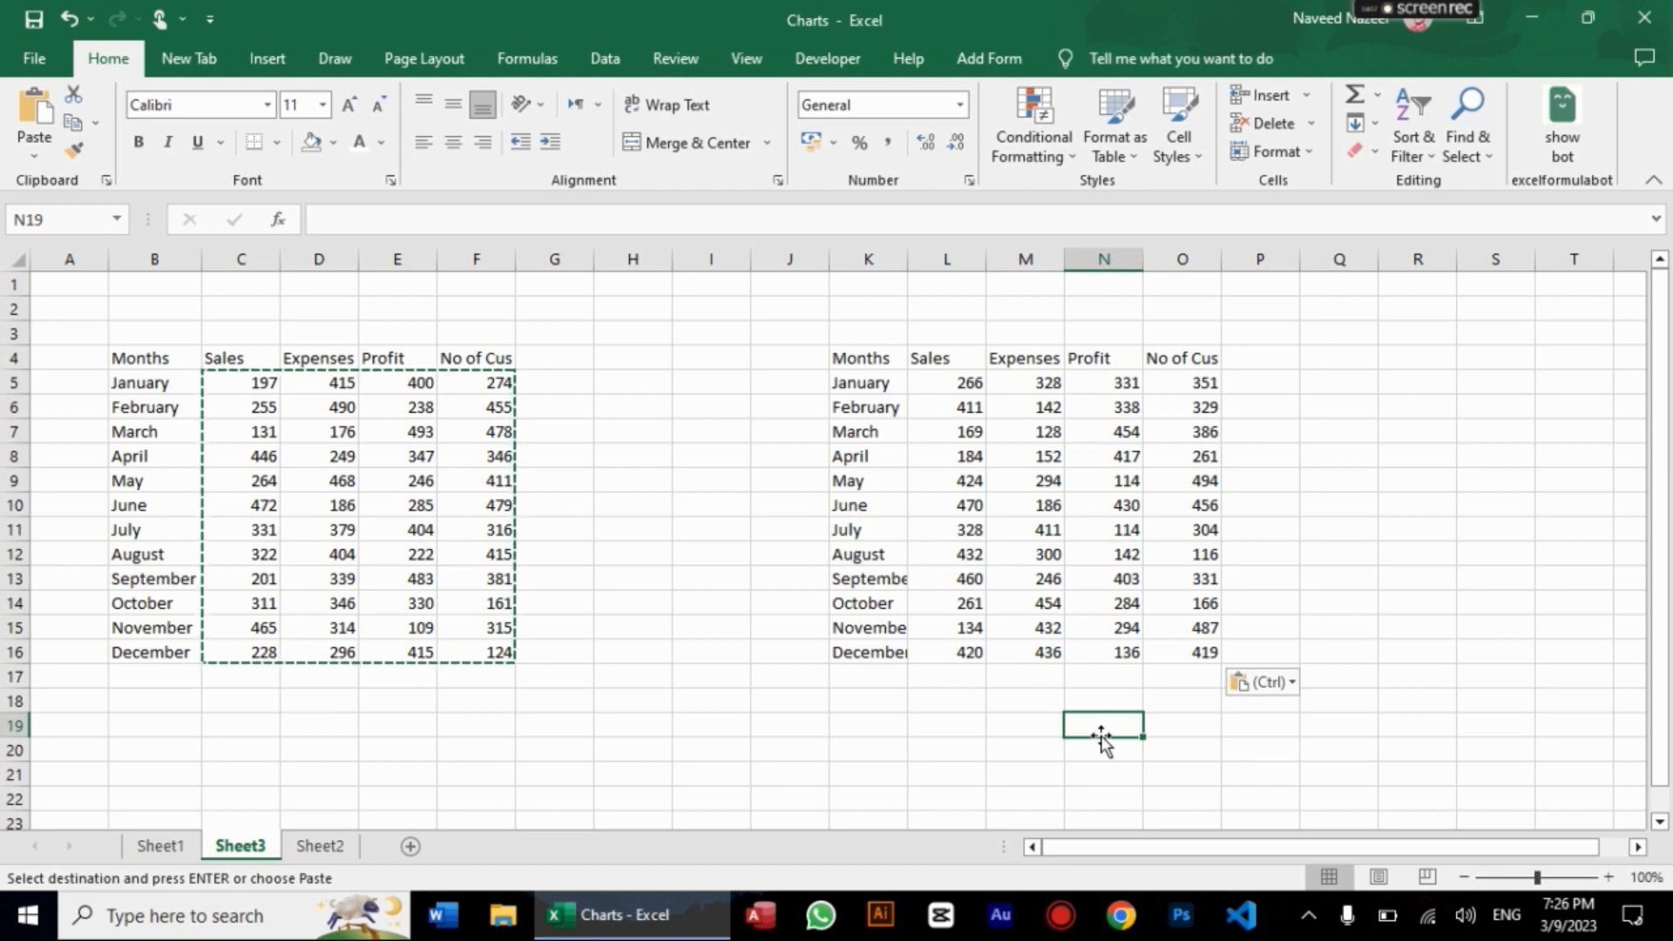
Step: Clear the contents of the original formula-based table in B3:F16
click(144, 329)
key(shift+Down)
key(shift+Down)
key(shift+Down)
key(shift+Down)
key(shift+Down)
key(shift+Down)
key(shift+Down)
key(shift+Down)
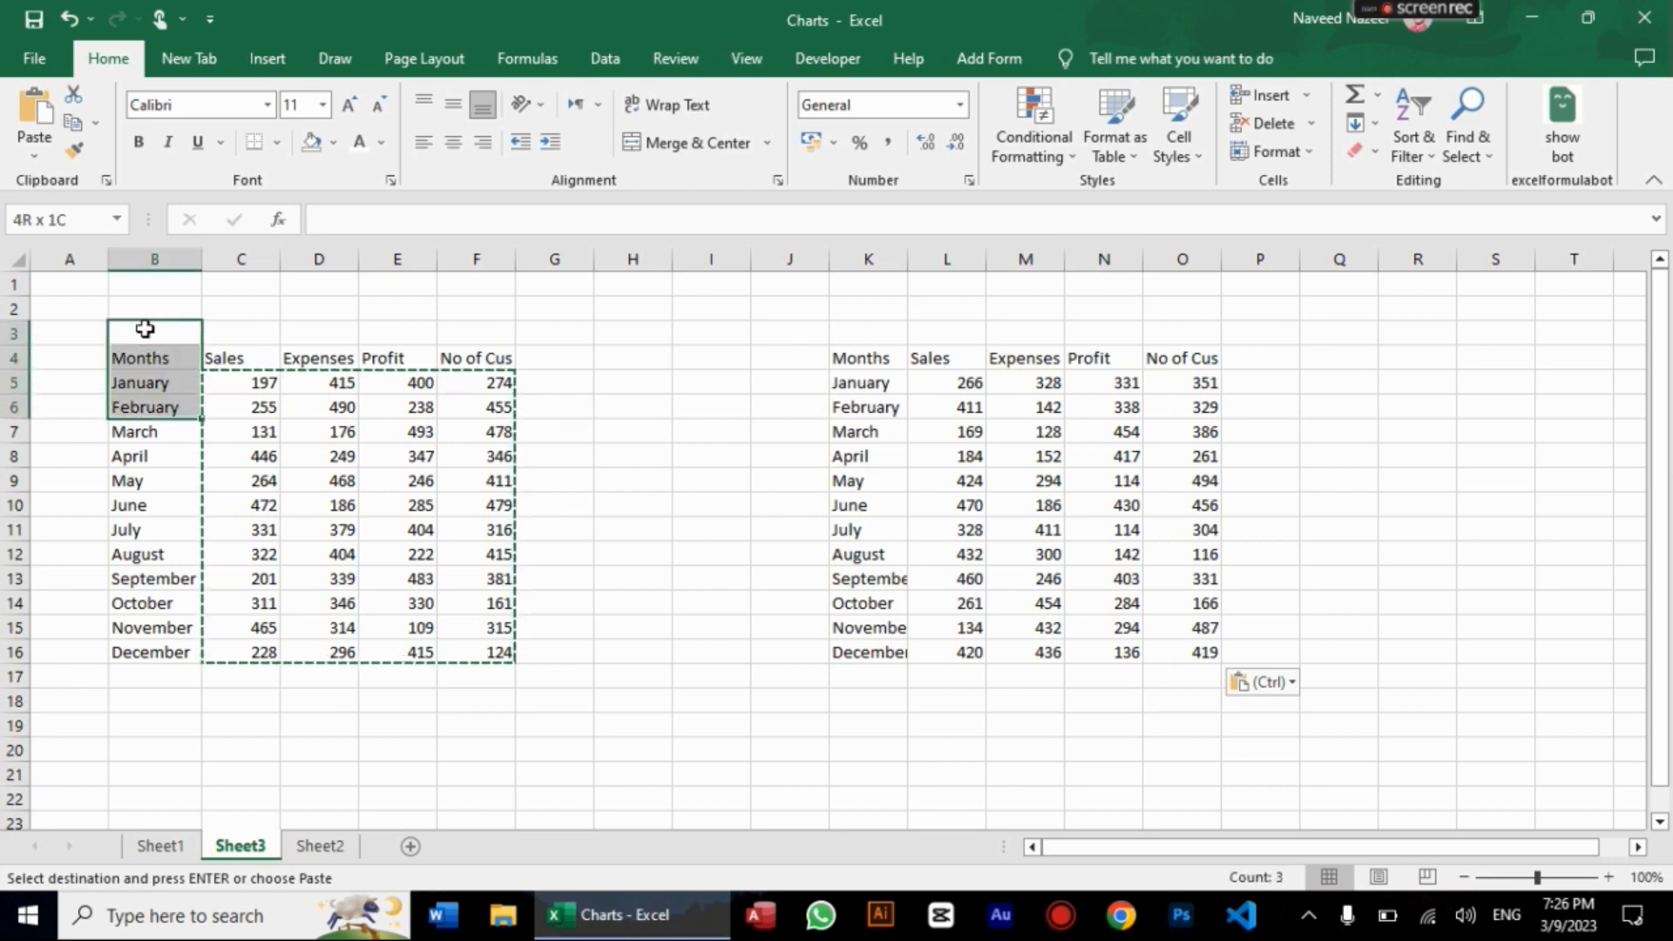
key(shift+Down)
key(shift+Down)
key(shift+Down)
key(shift+Down)
key(shift+Down)
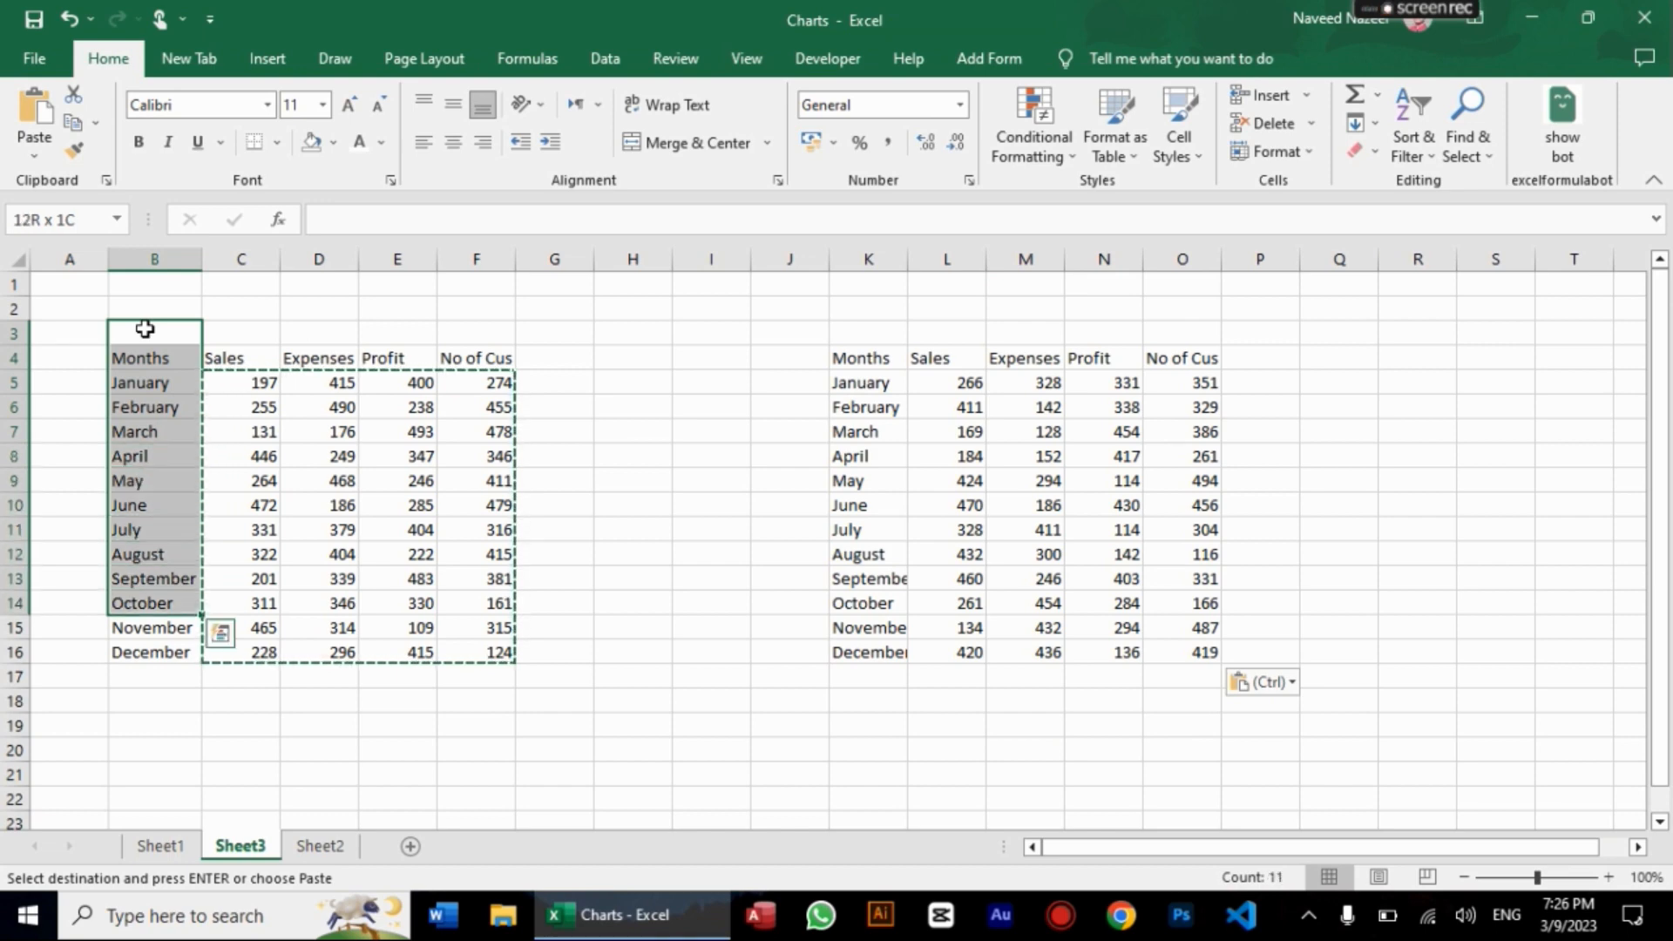
key(shift+Right)
key(shift+Right)
key(shift+Right)
key(shift+Right)
key(BackSpace)
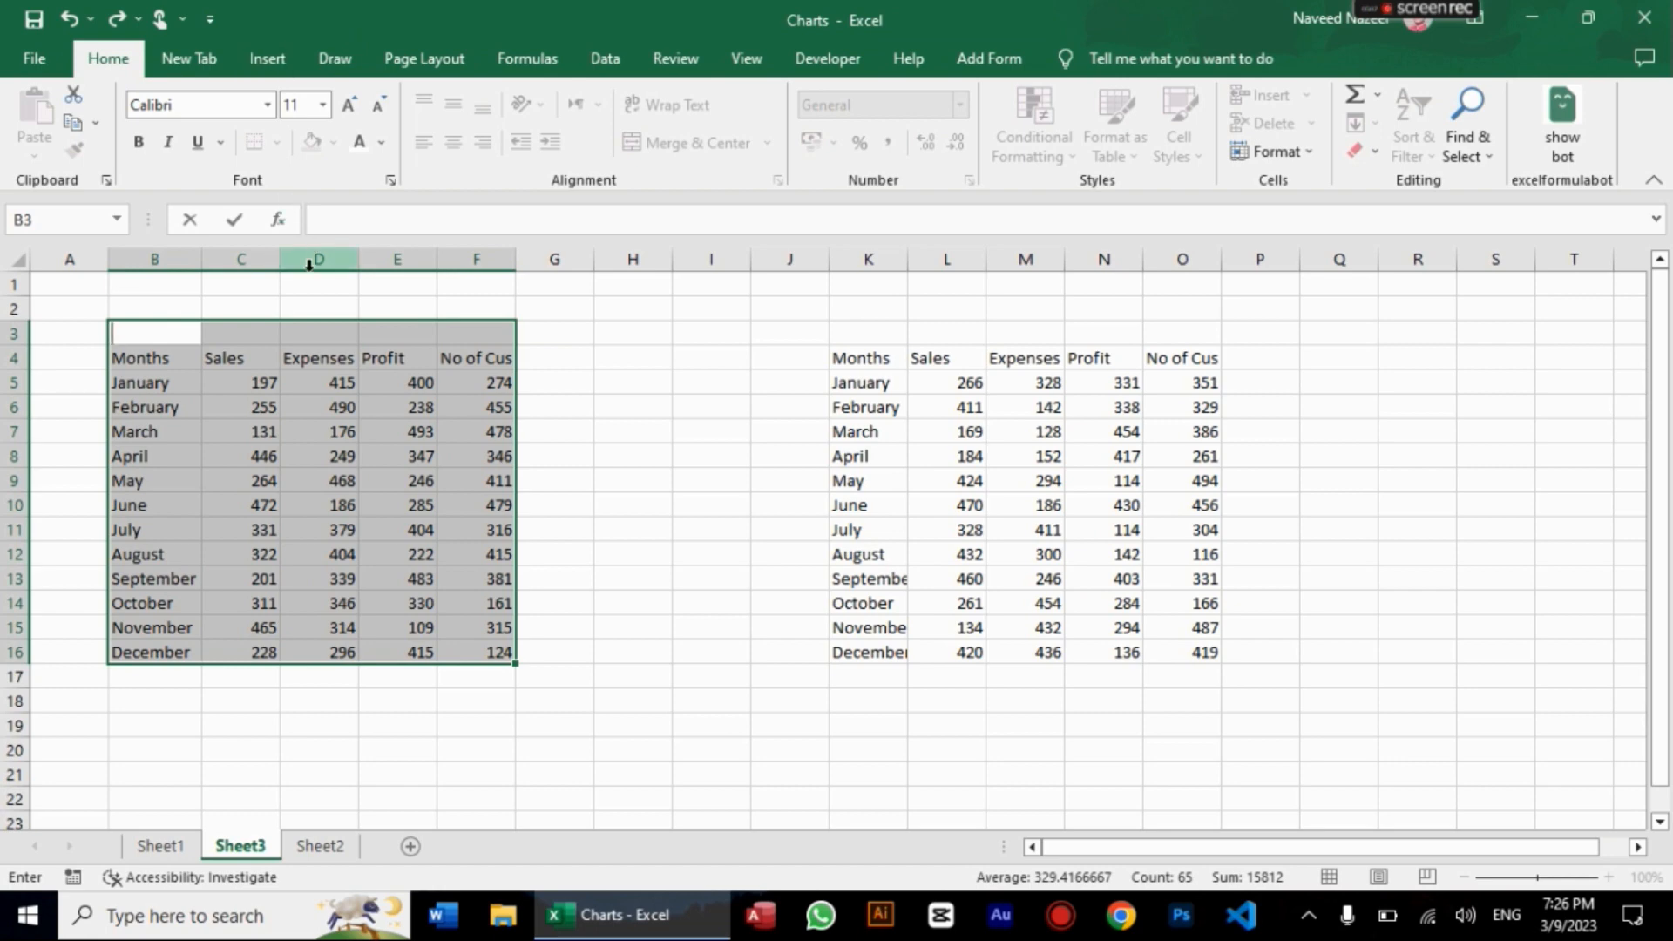
right_click(241, 341)
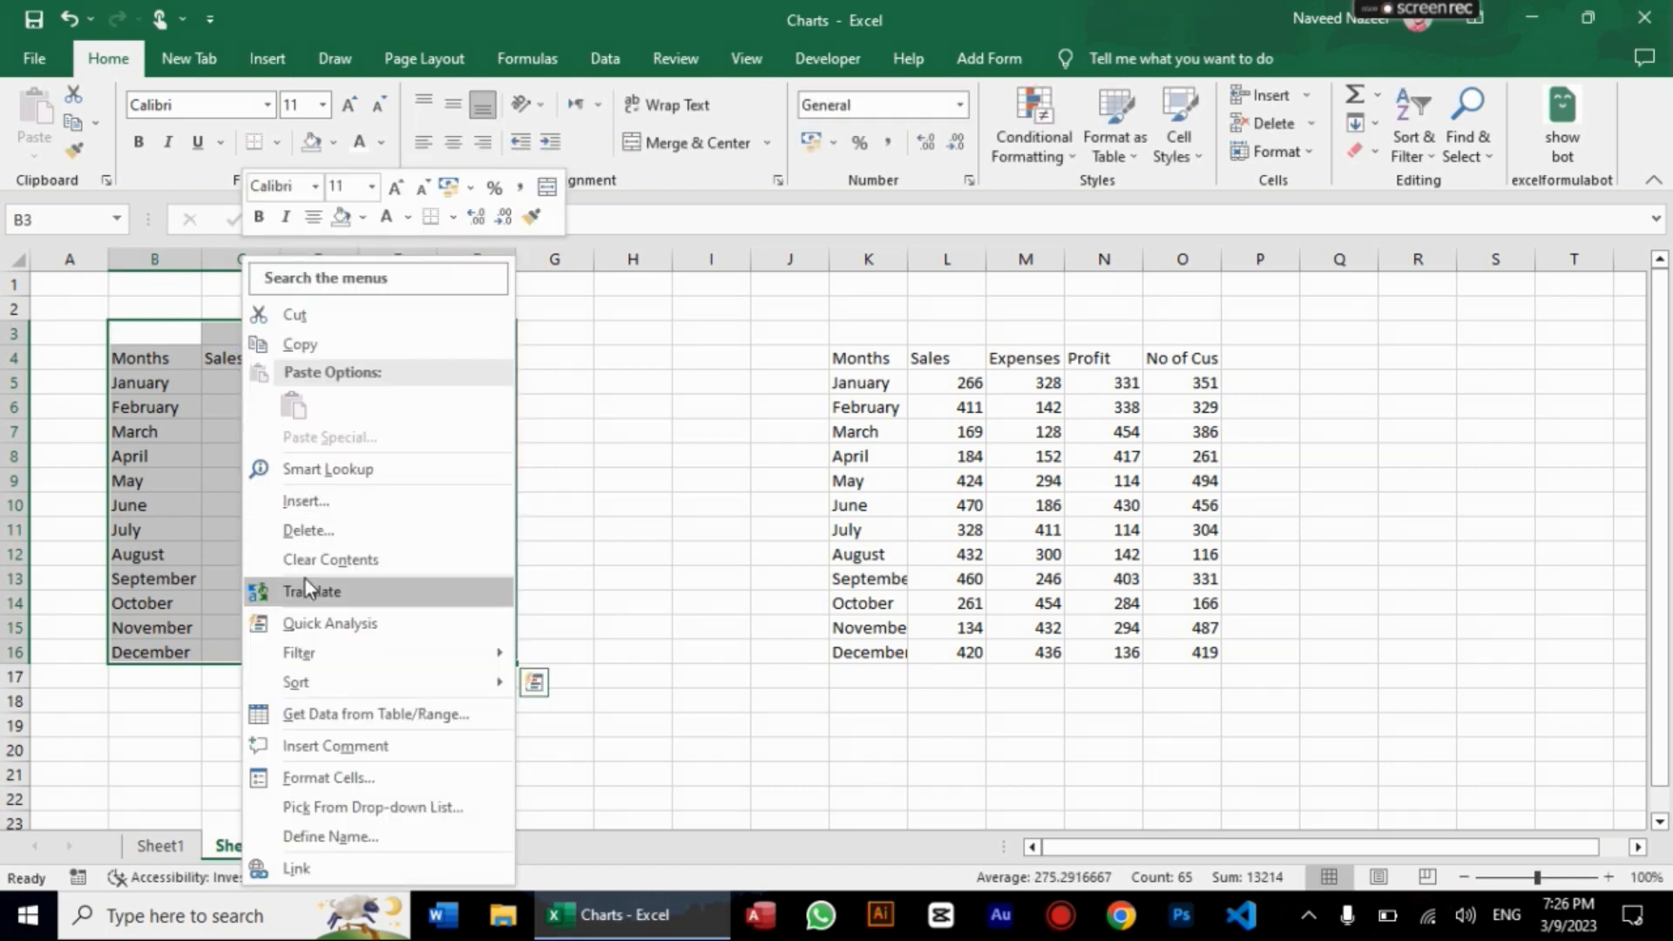
click(307, 551)
click(704, 582)
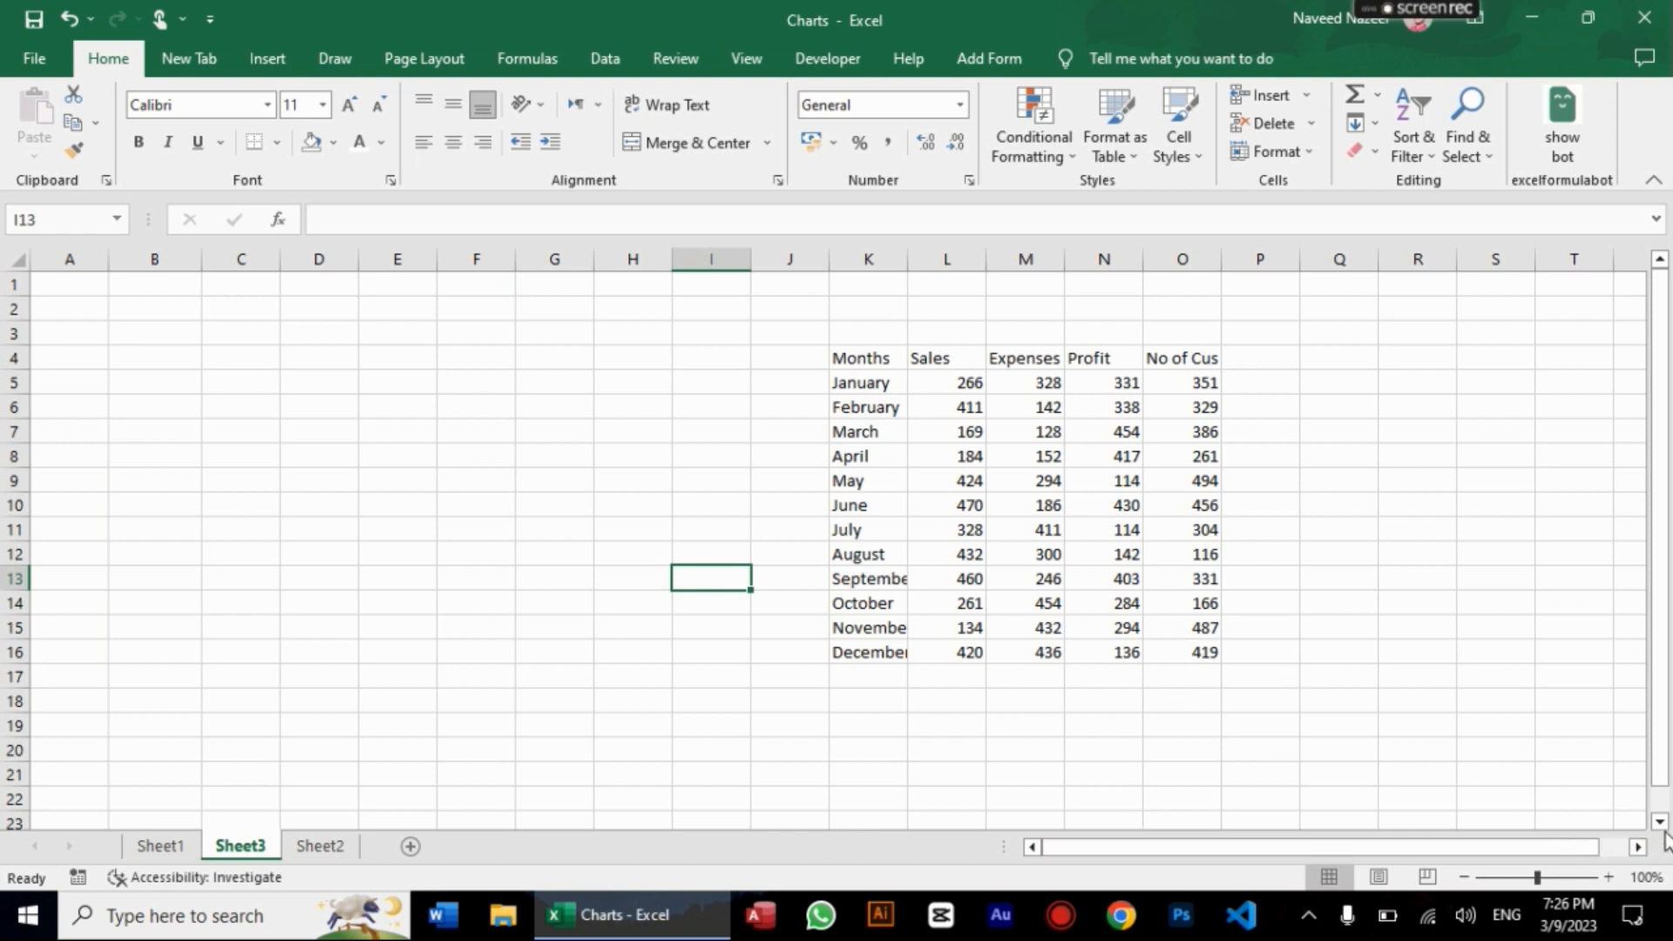
scroll(1659, 824, down, 1)
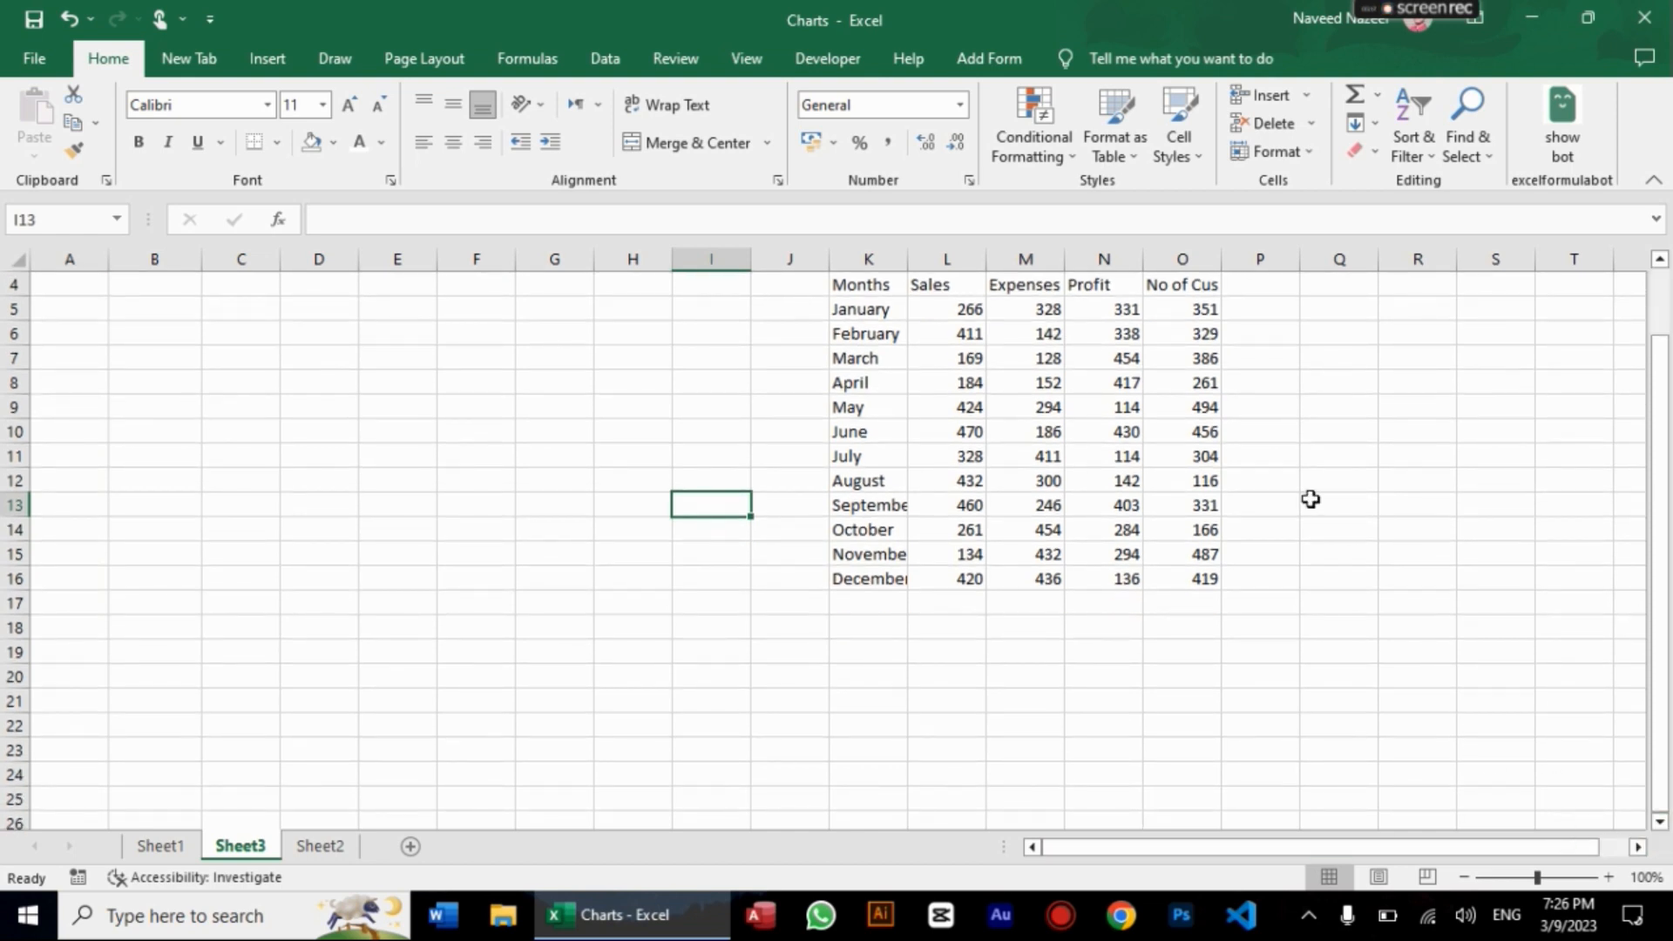
Step: Copy the full data table in K4:O16 and paste it starting at K25
click(862, 289)
key(shift+Down)
key(shift+Down)
key(shift+Down)
key(shift+Down)
key(shift+Down)
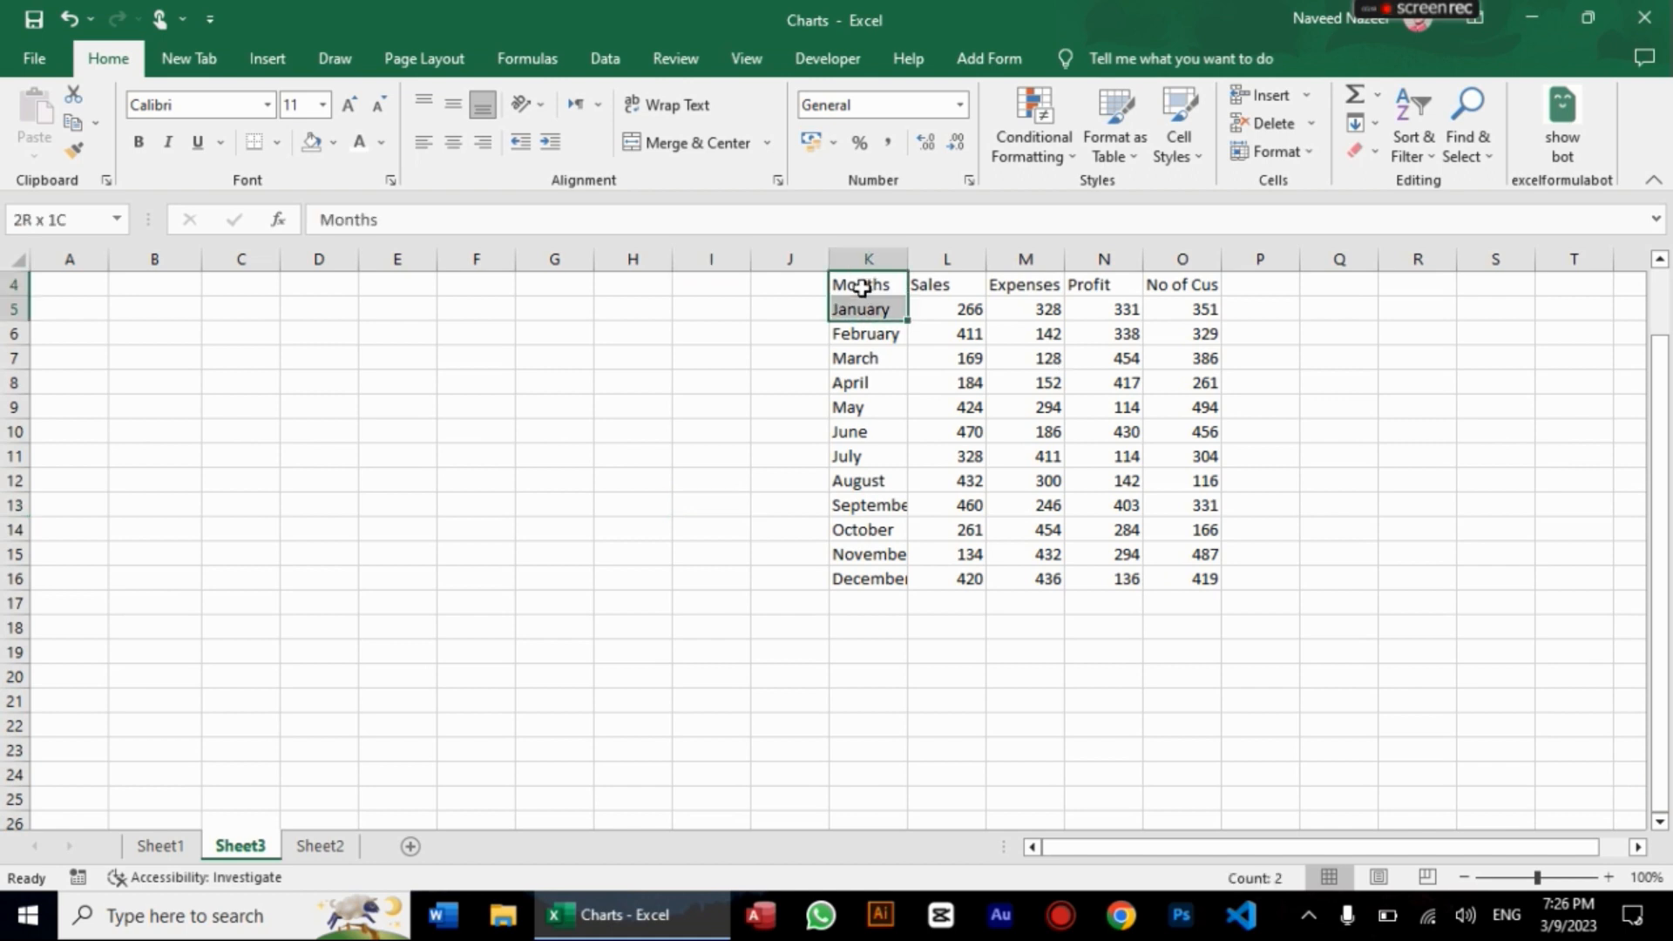
key(shift+Down)
key(shift+Down)
key(shift+Down)
key(shift+Down)
key(shift+Down)
key(shift+Down)
key(shift+Down)
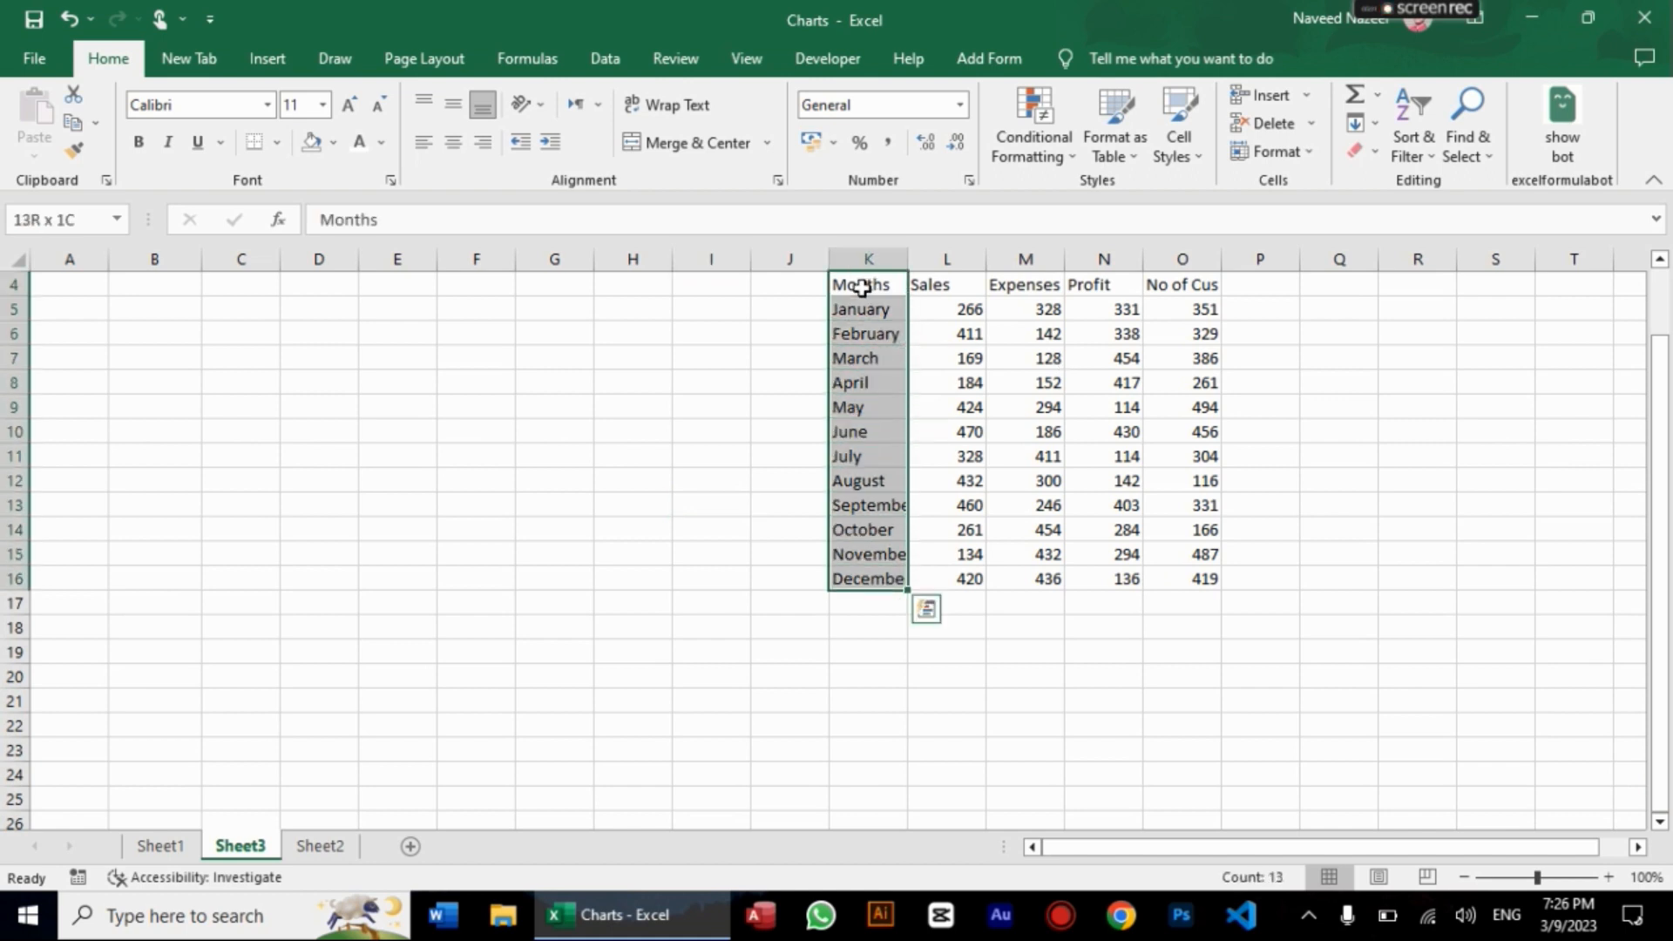
key(shift+Right)
key(shift+Right)
key(shift+Right)
key(shift+Right)
key(ctrl+c)
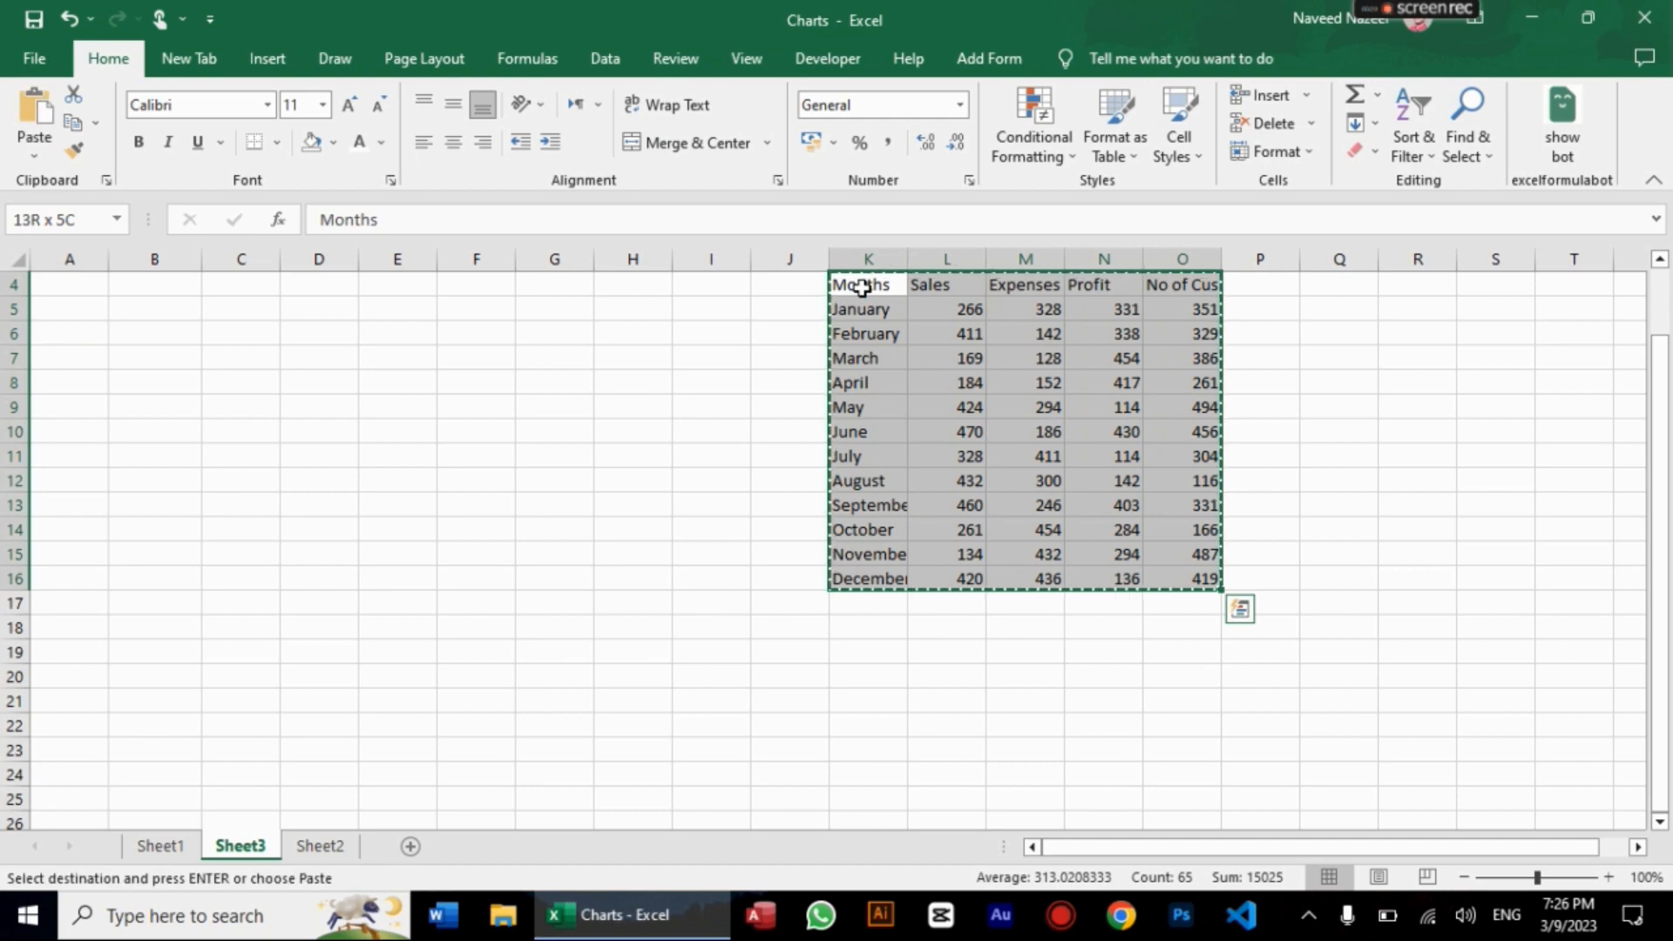
click(227, 484)
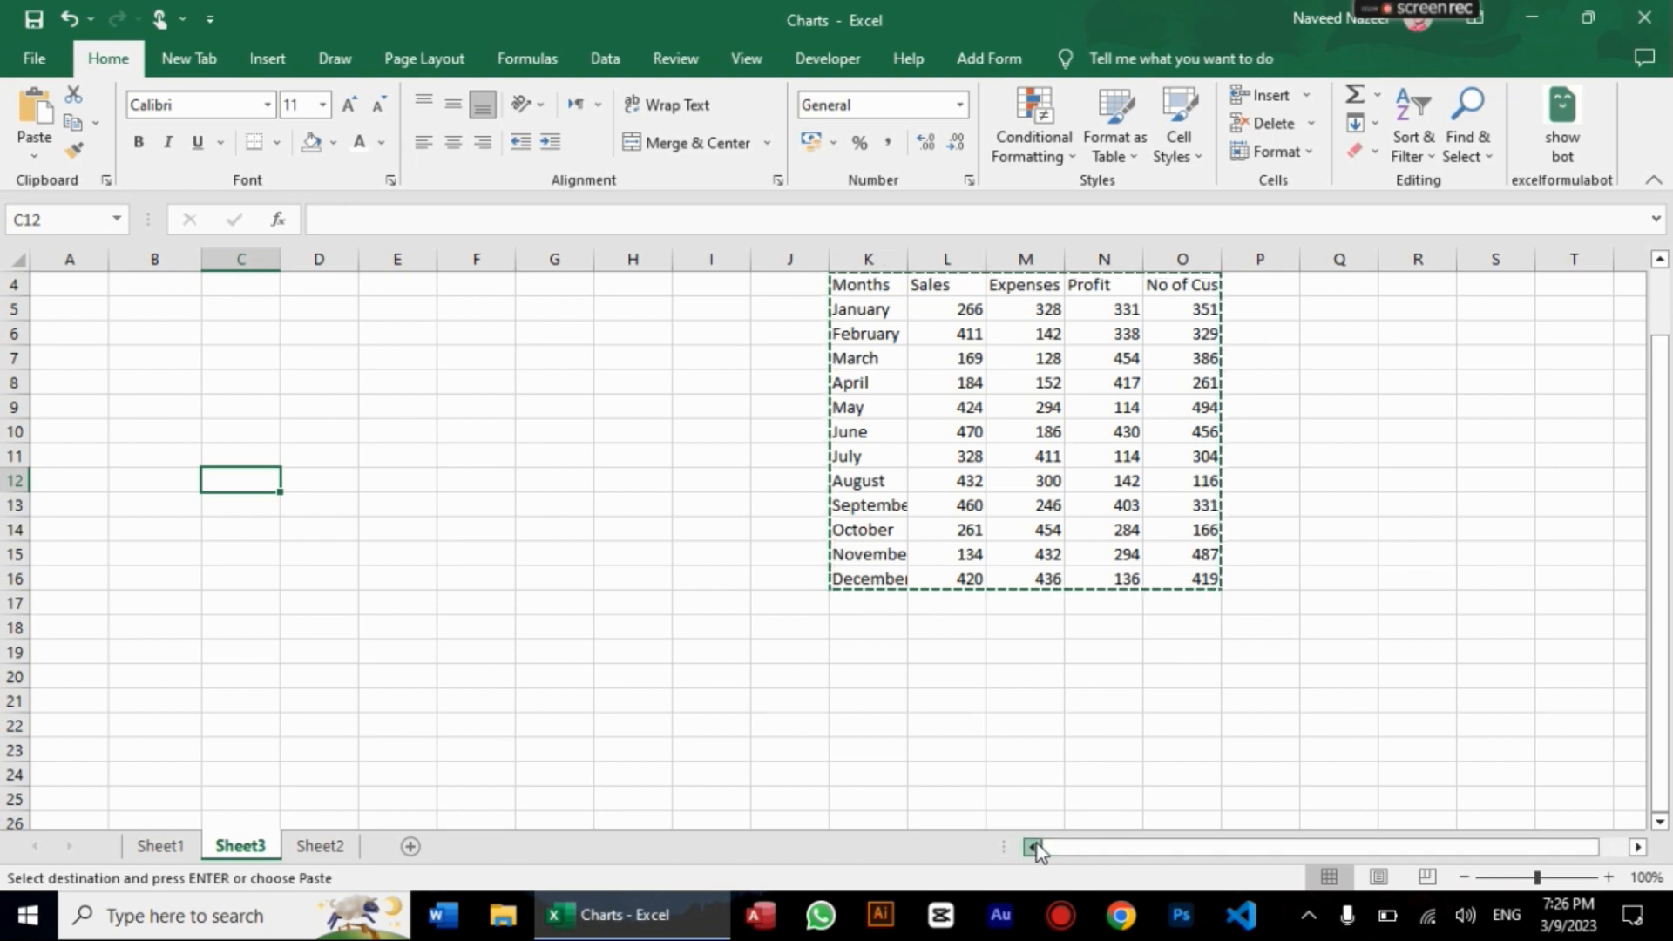
click(1661, 822)
click(1659, 825)
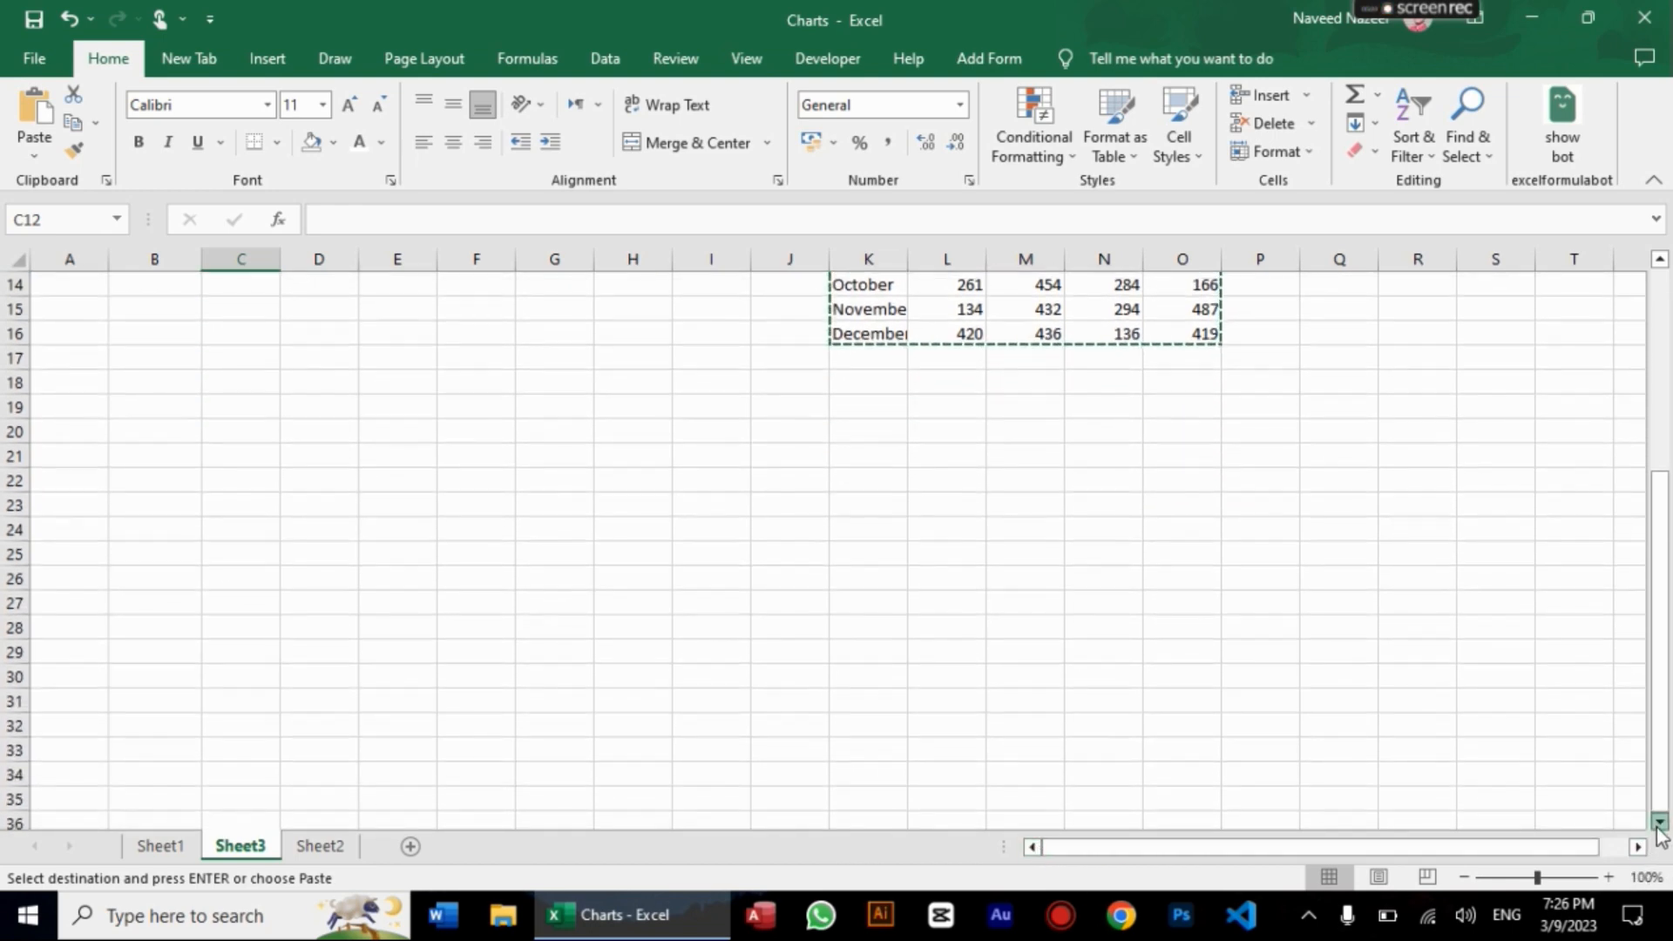
click(1659, 825)
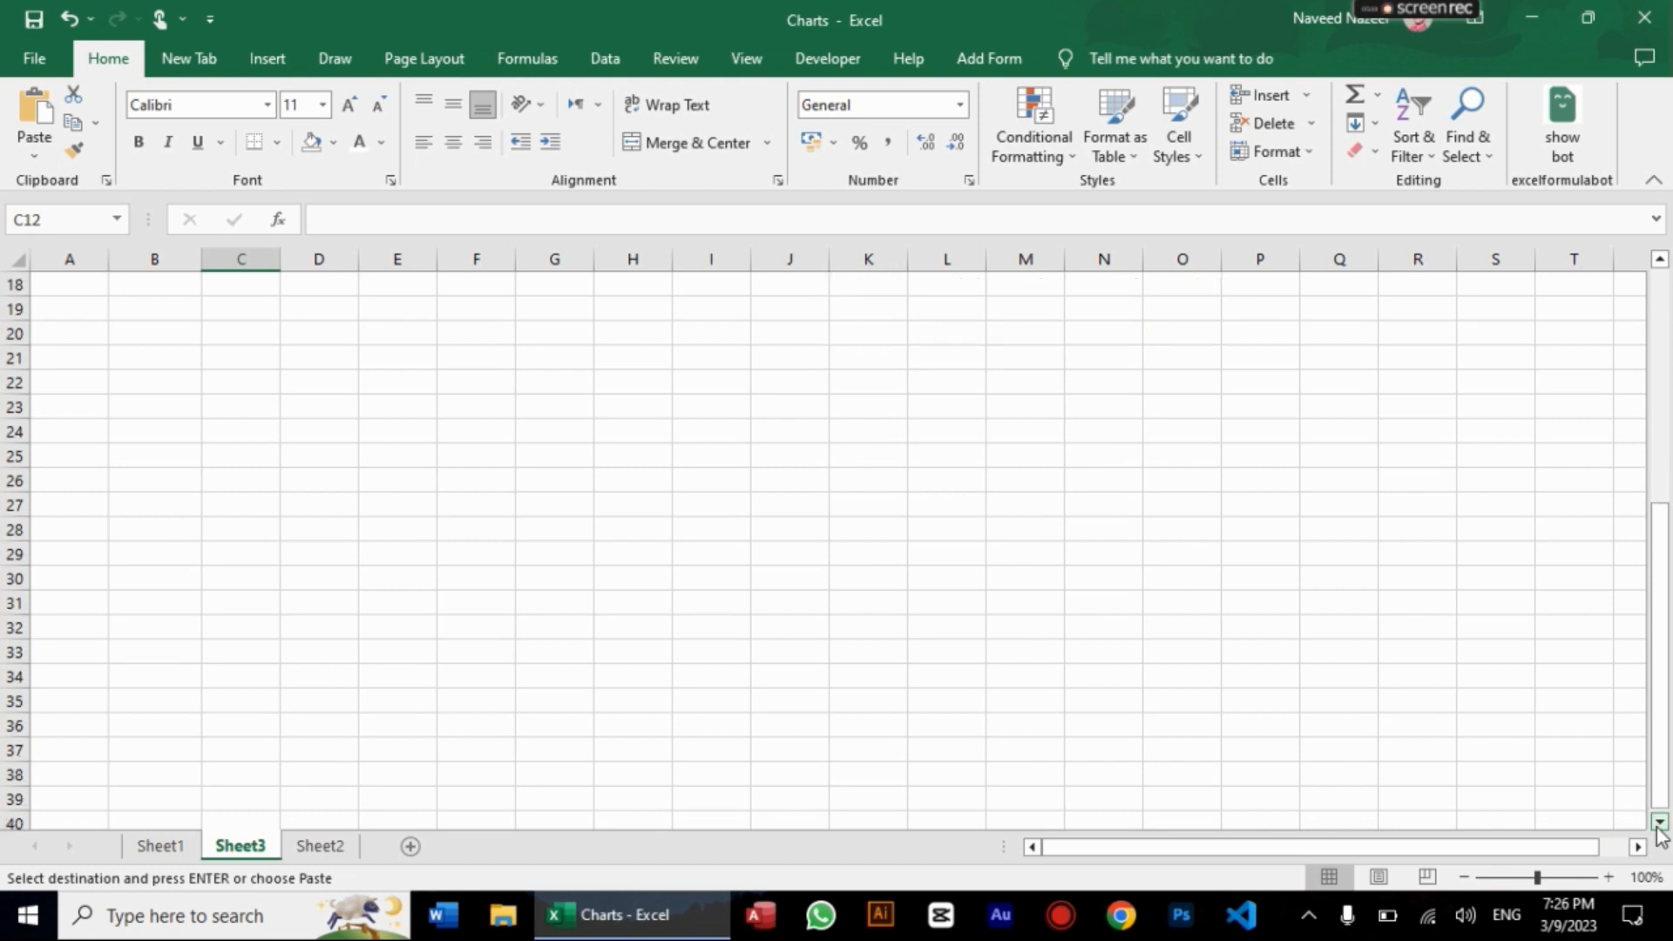
click(862, 433)
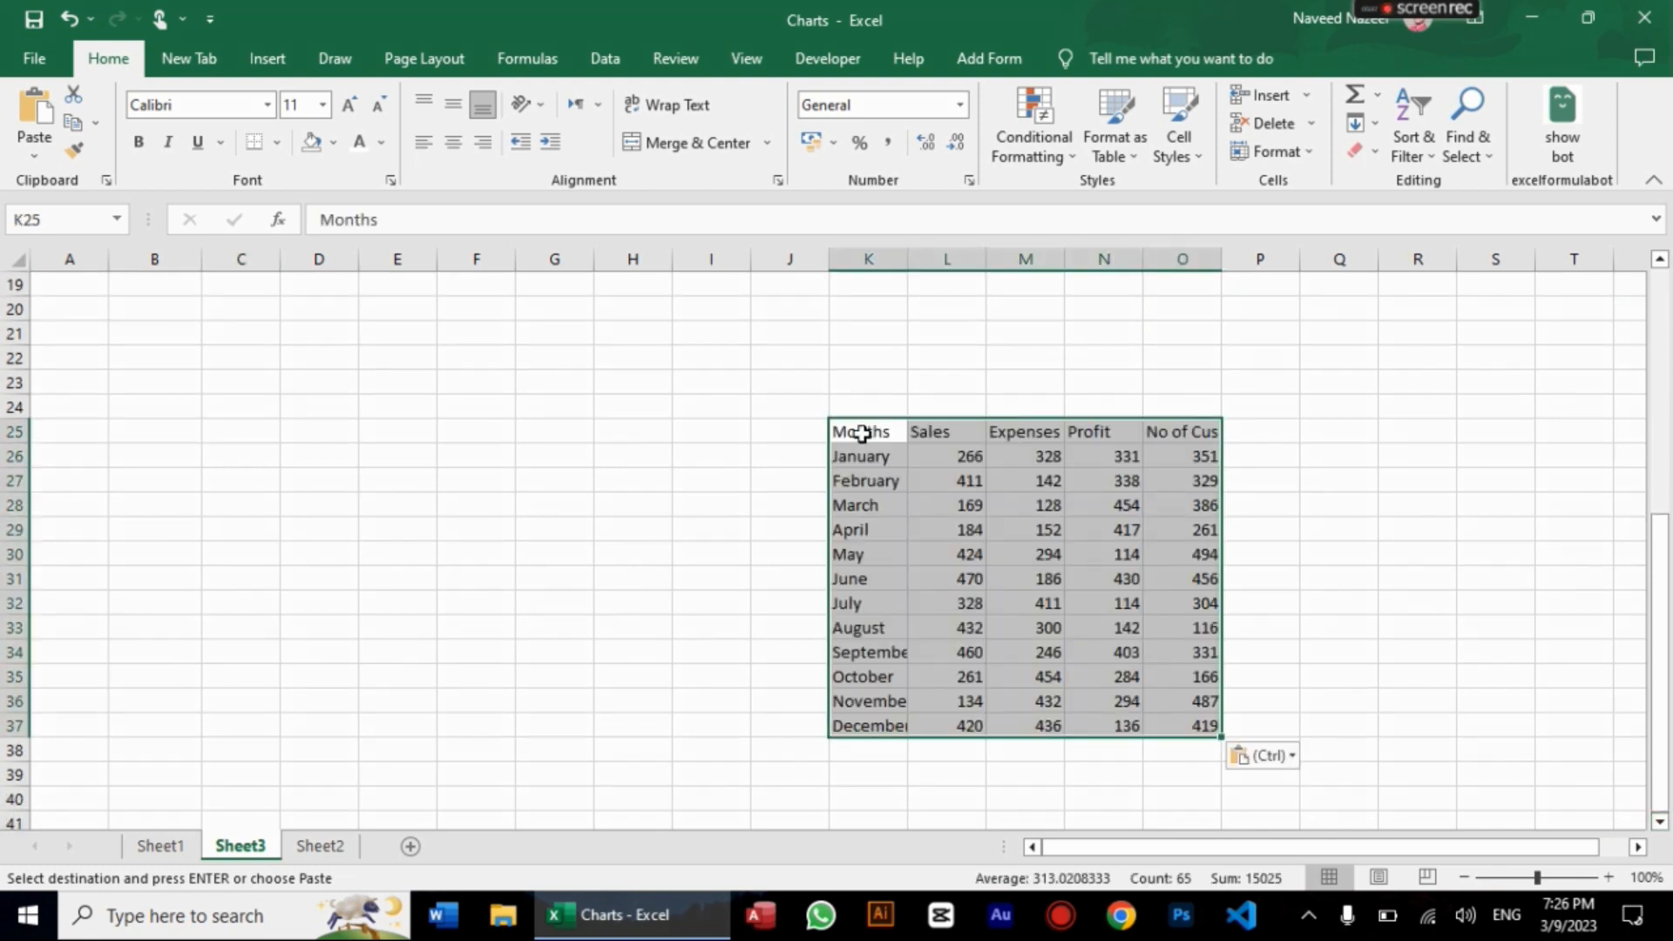
Step: Clear the numbers in L26:O37 of the copied table, keeping its headers and month names
click(939, 462)
key(shift+Down)
key(shift+Down)
key(shift+Down)
key(shift+Down)
key(shift+Down)
key(shift+Down)
key(shift+Down)
key(shift+Down)
key(shift+Down)
key(shift+Down)
key(shift+Down)
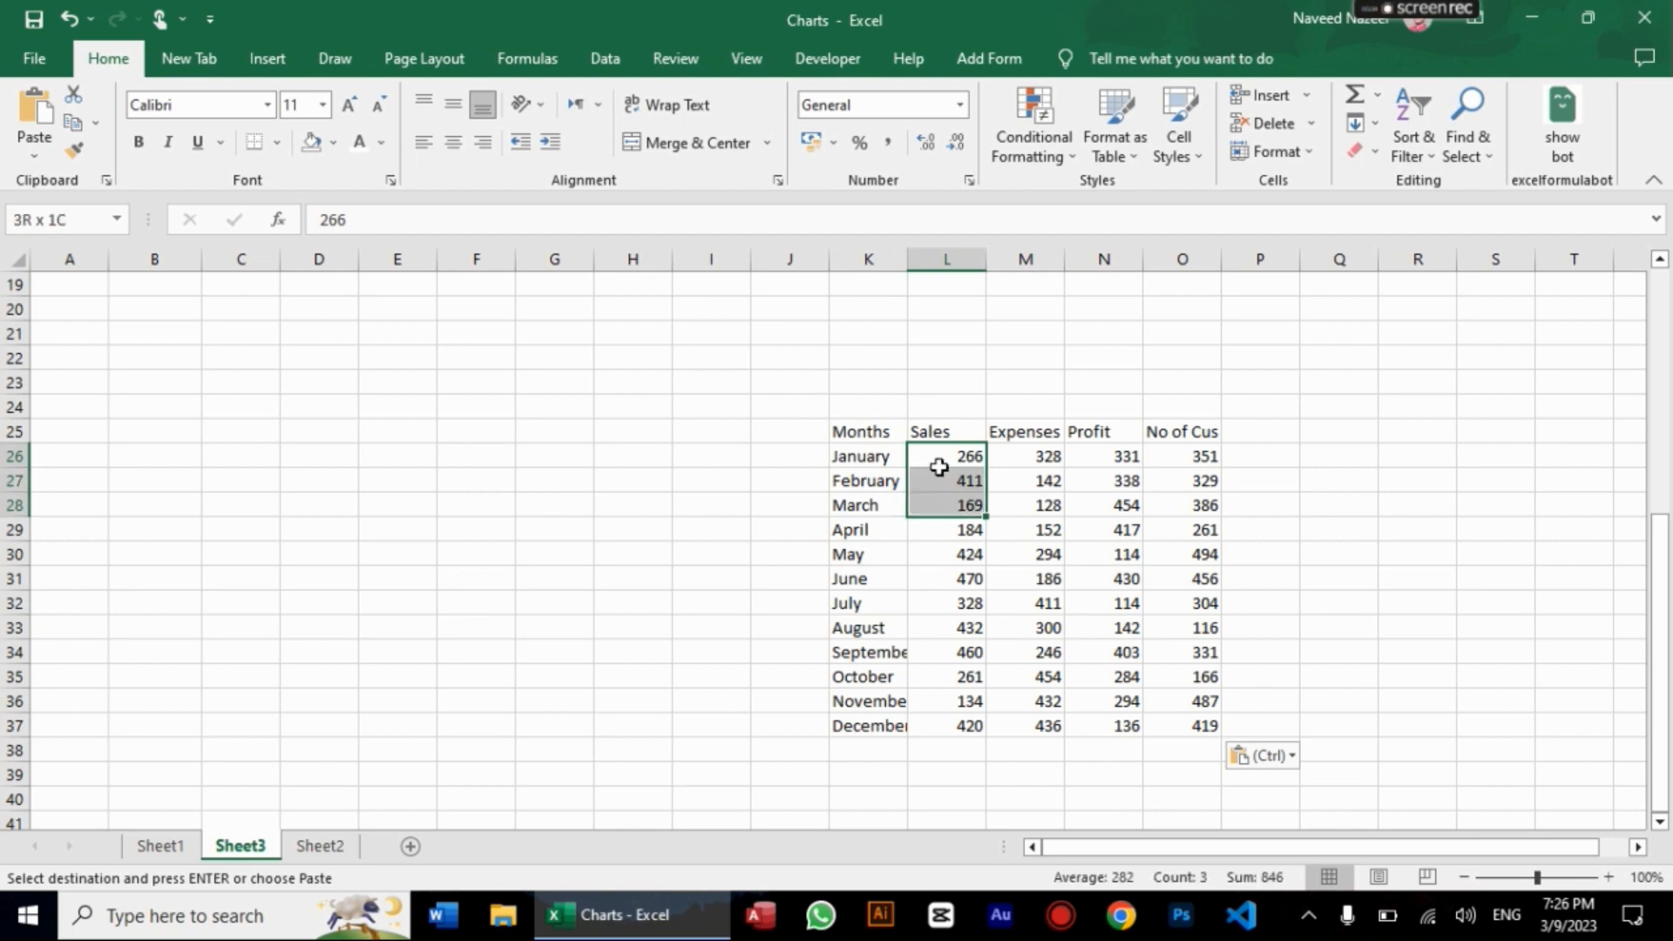
key(shift+Right)
key(shift+Right)
key(shift+Right)
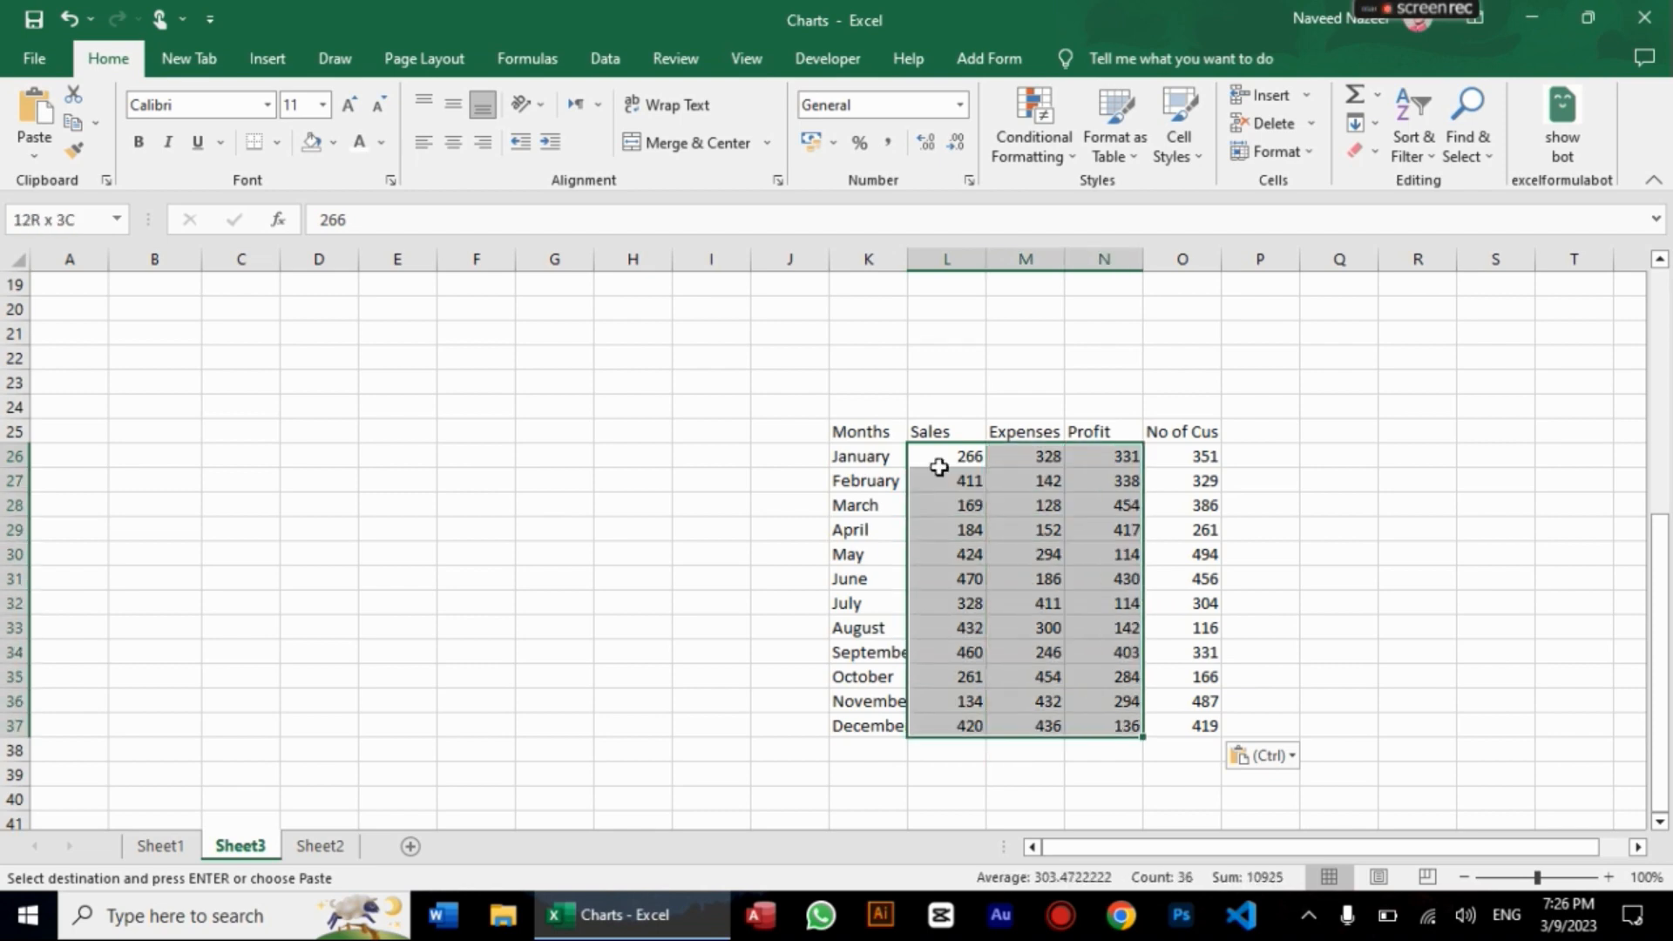
key(BackSpace)
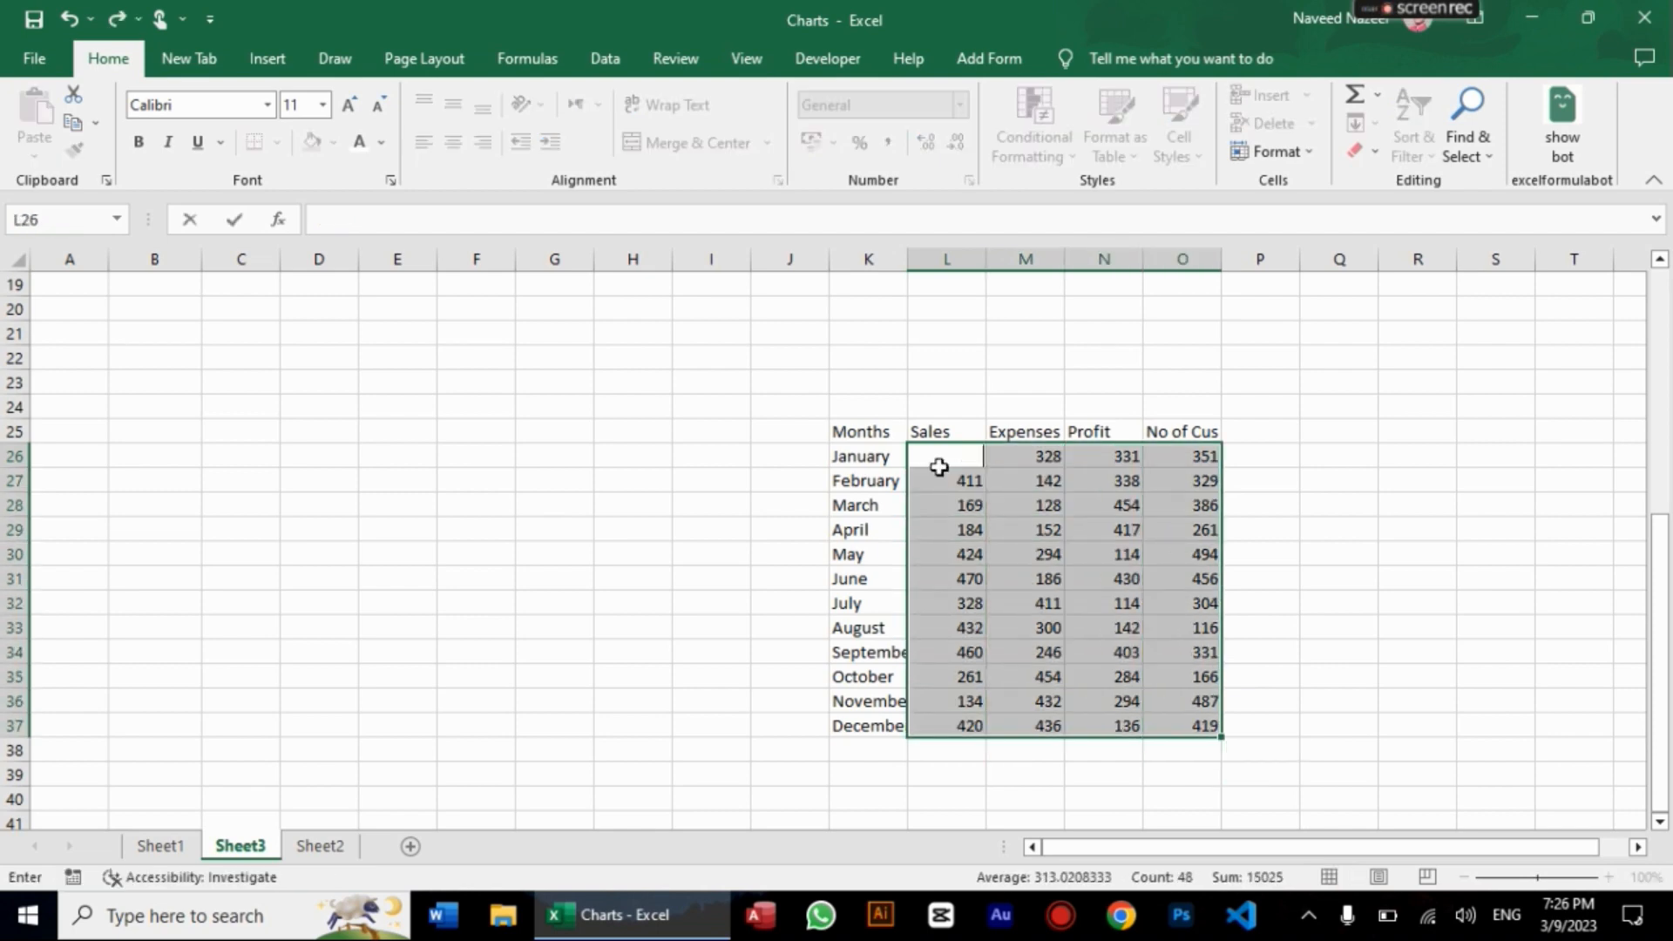
right_click(1046, 457)
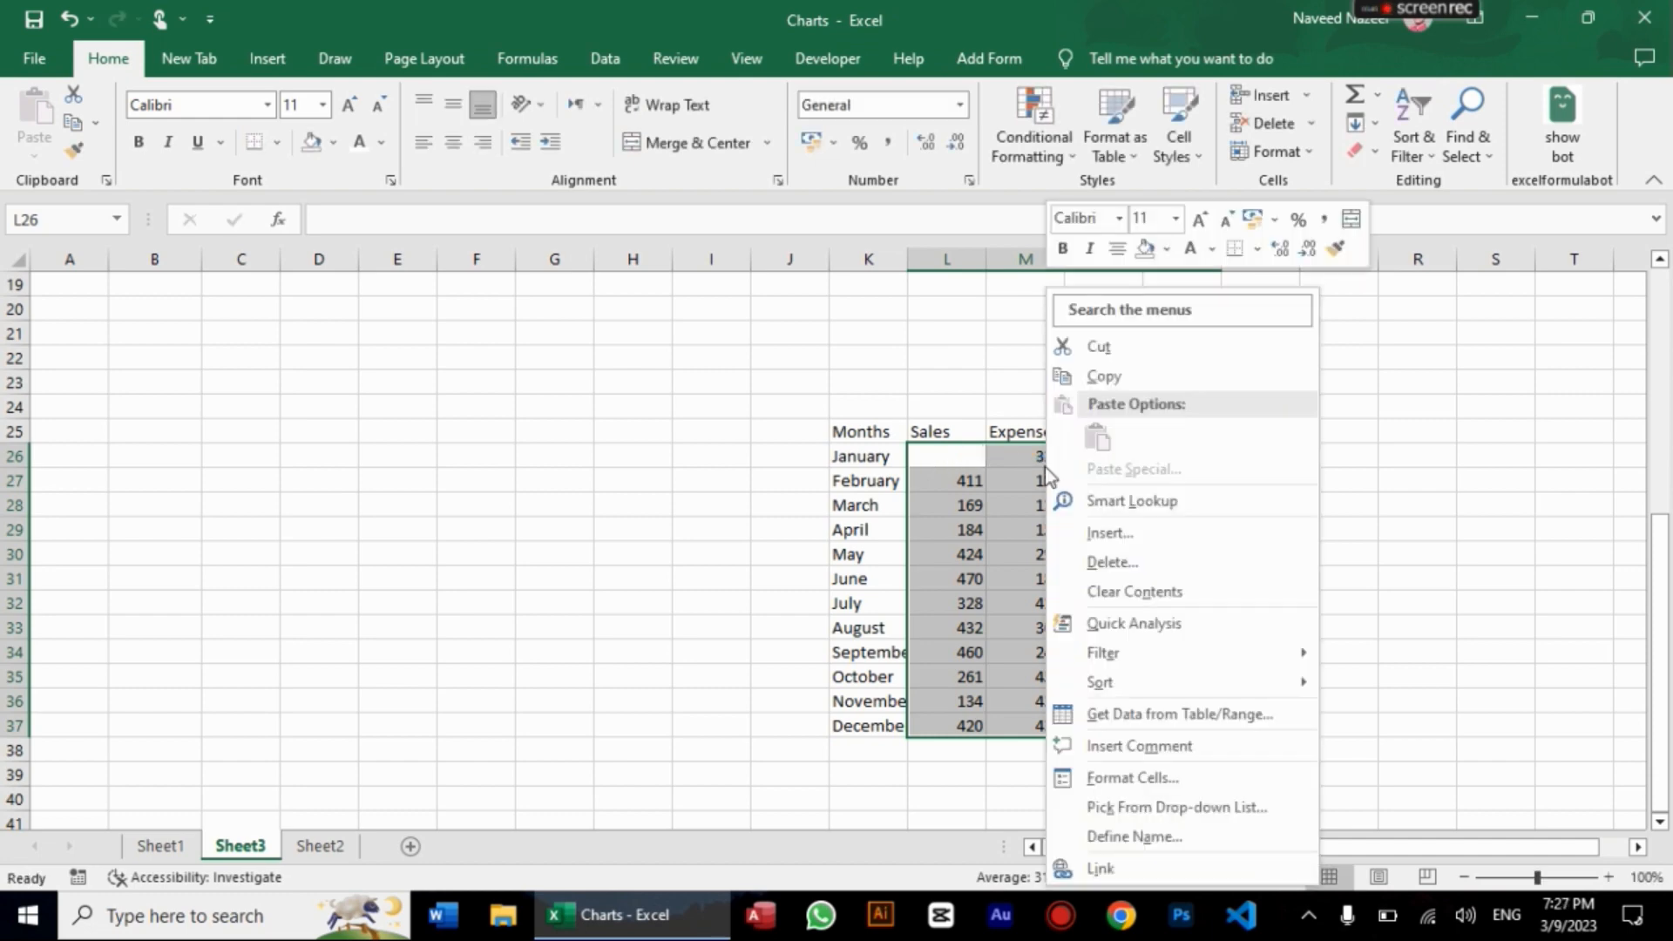
click(1112, 588)
click(1356, 573)
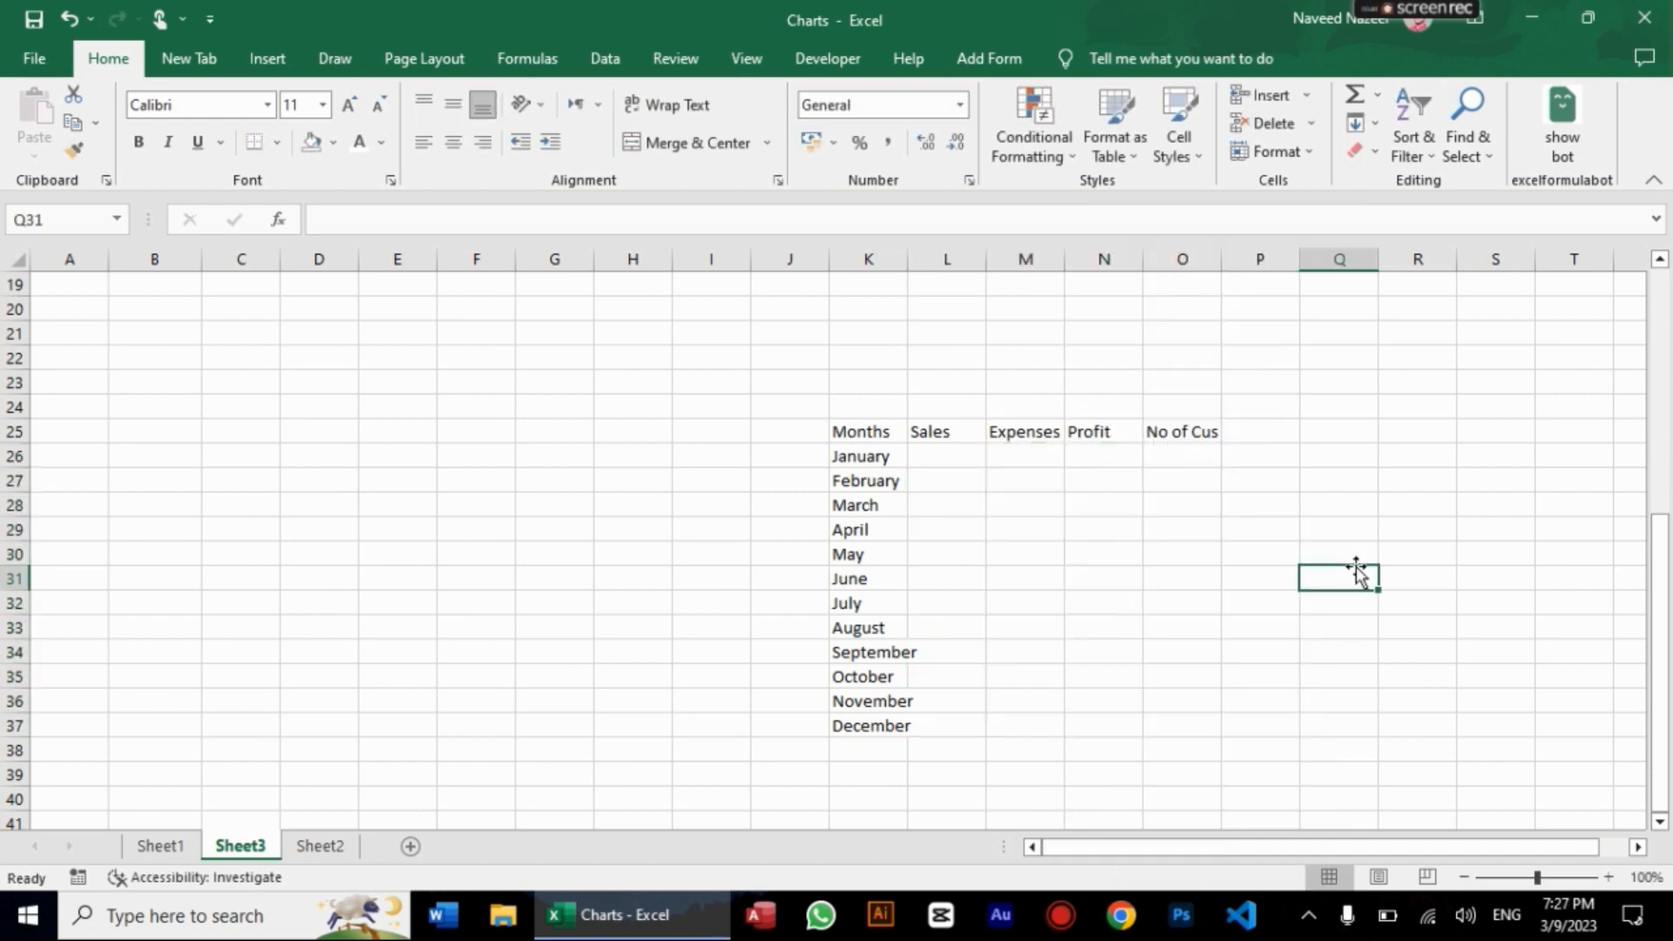
Step: Fill the cells K23:O23 above the second table with light gray
click(869, 383)
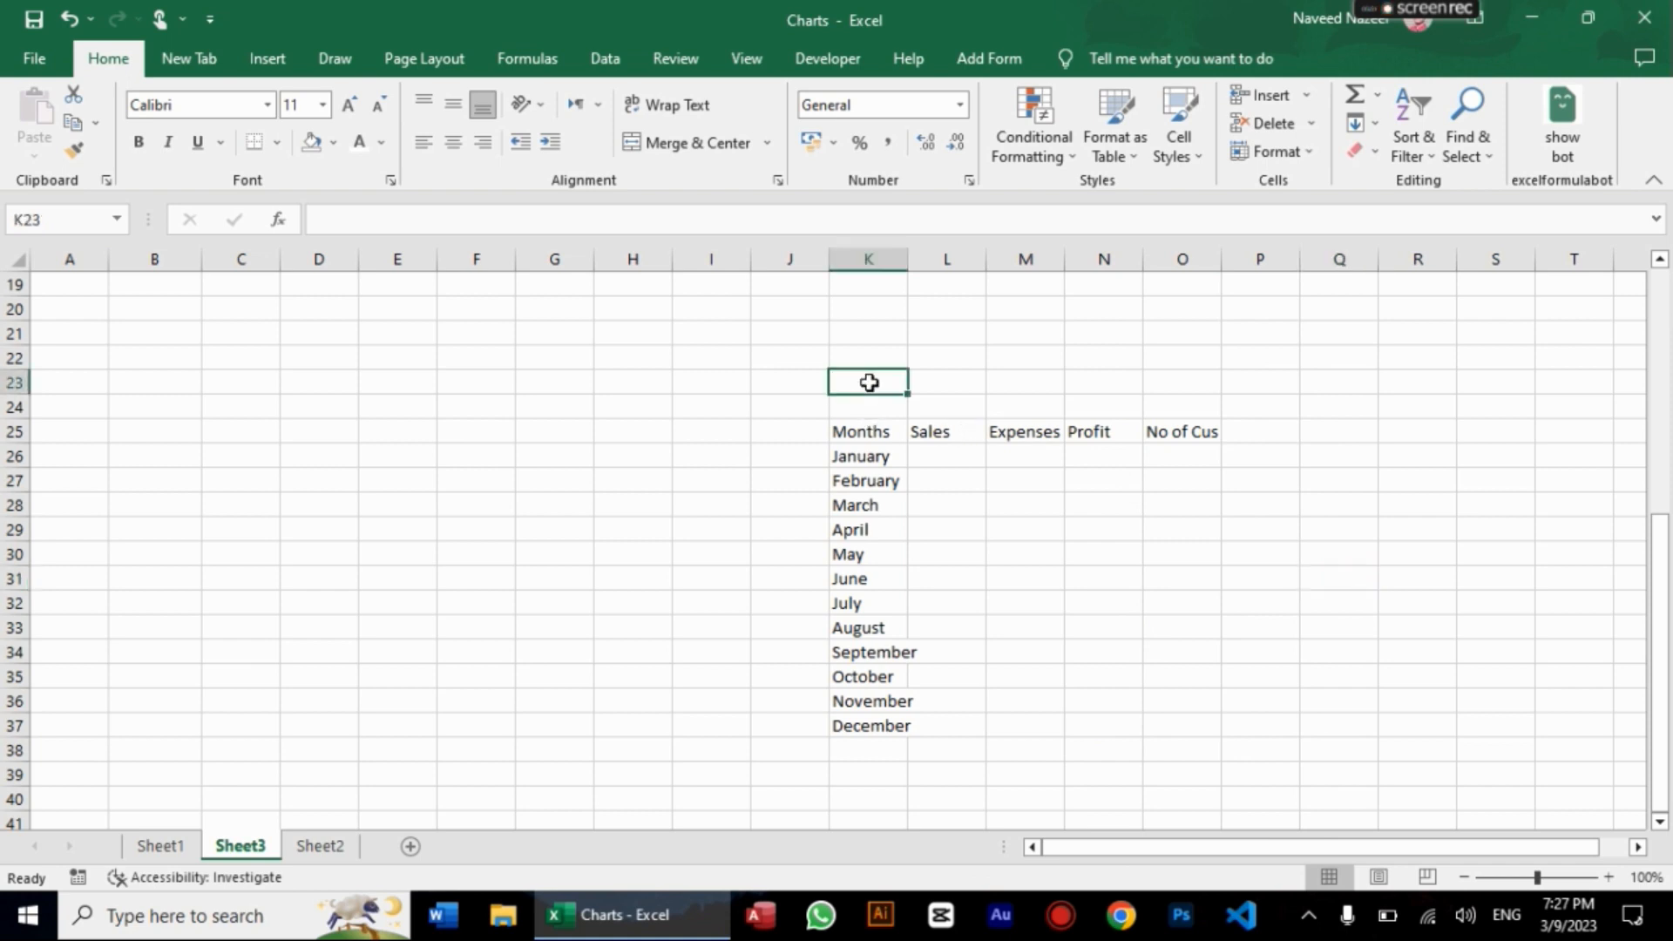
key(shift+Right)
key(shift+Right)
key(shift+Right)
key(shift+Right)
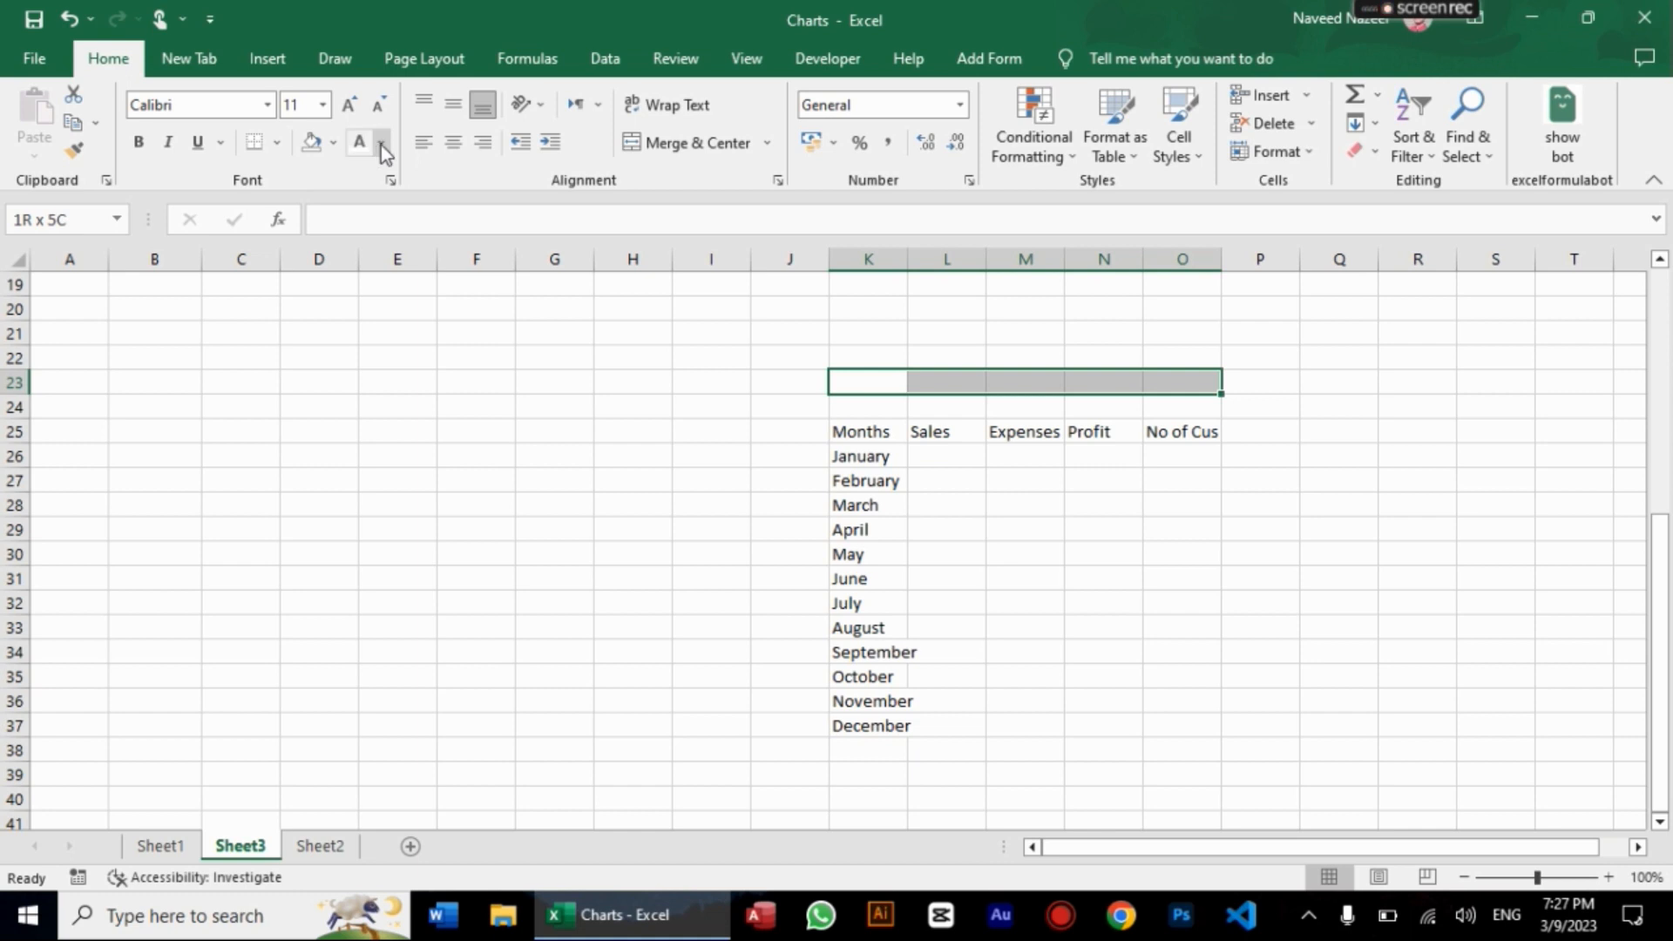
click(381, 145)
click(334, 142)
click(334, 142)
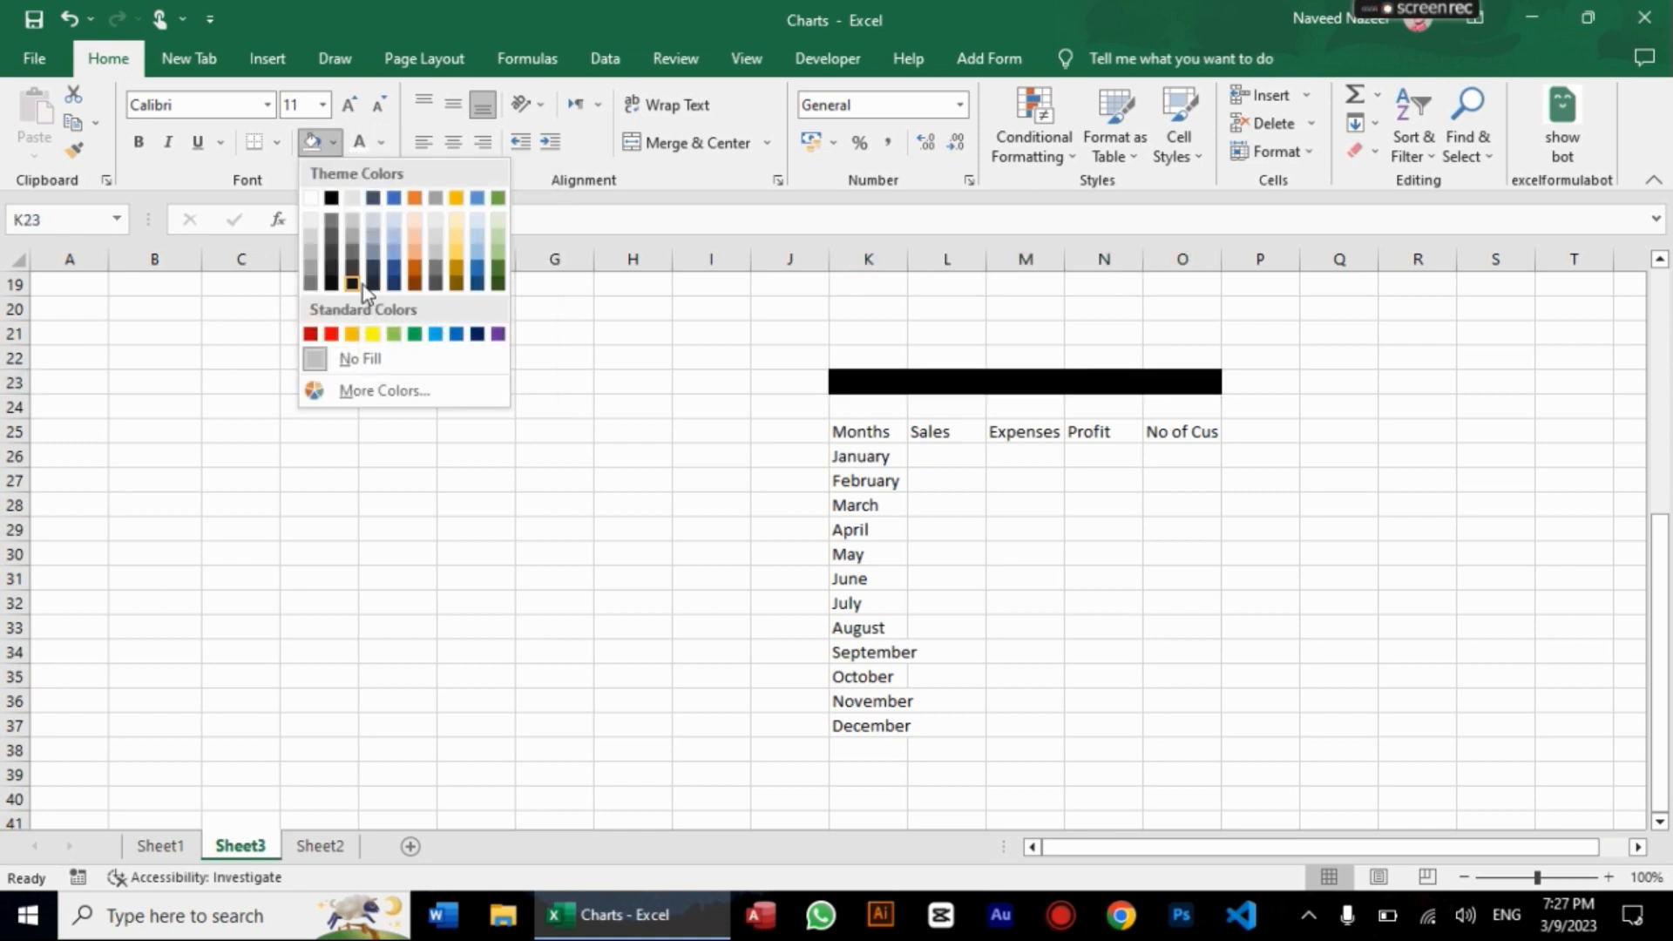
click(311, 254)
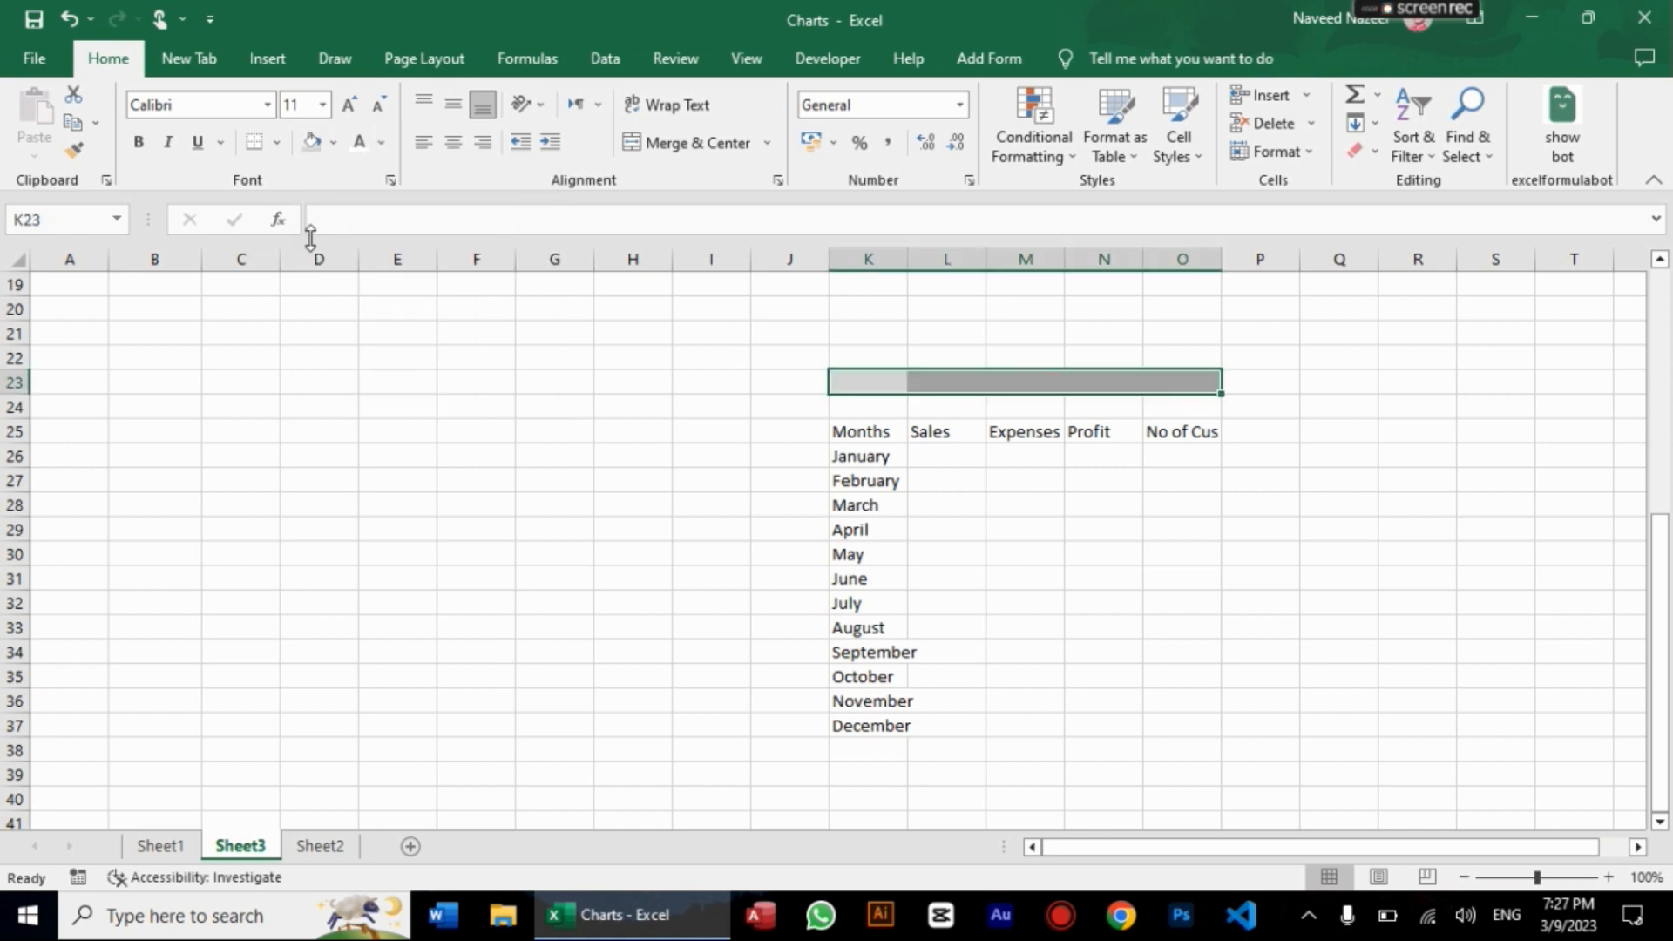
click(856, 404)
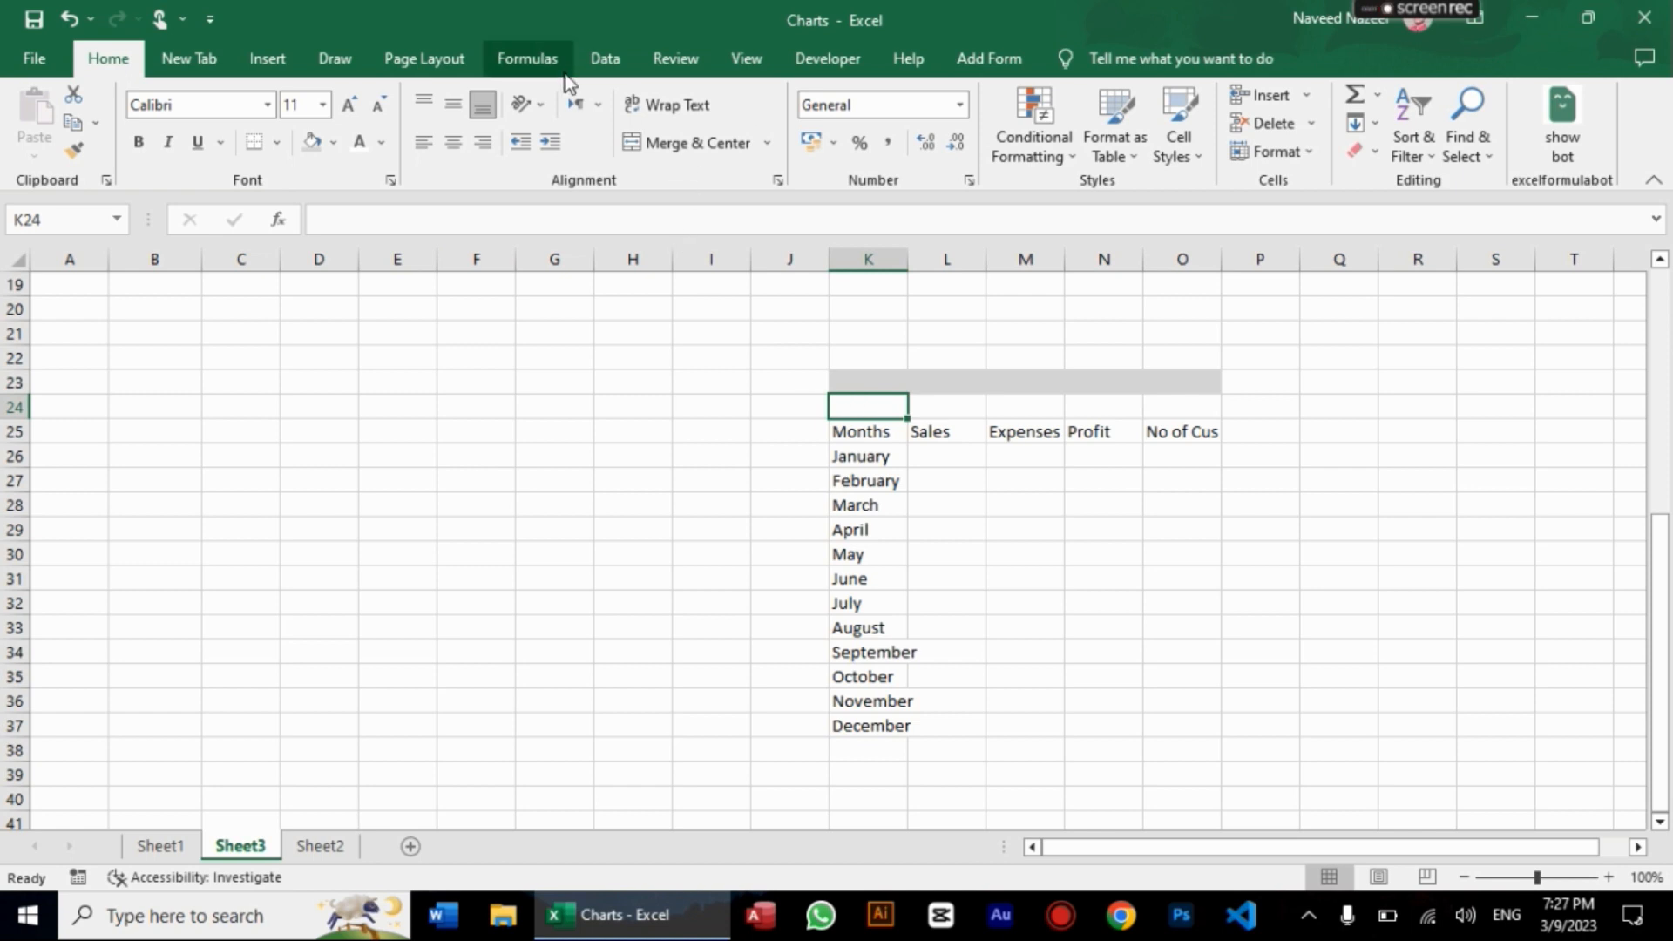
Step: Insert a check box form control over K24 and change its label to Sales
click(828, 59)
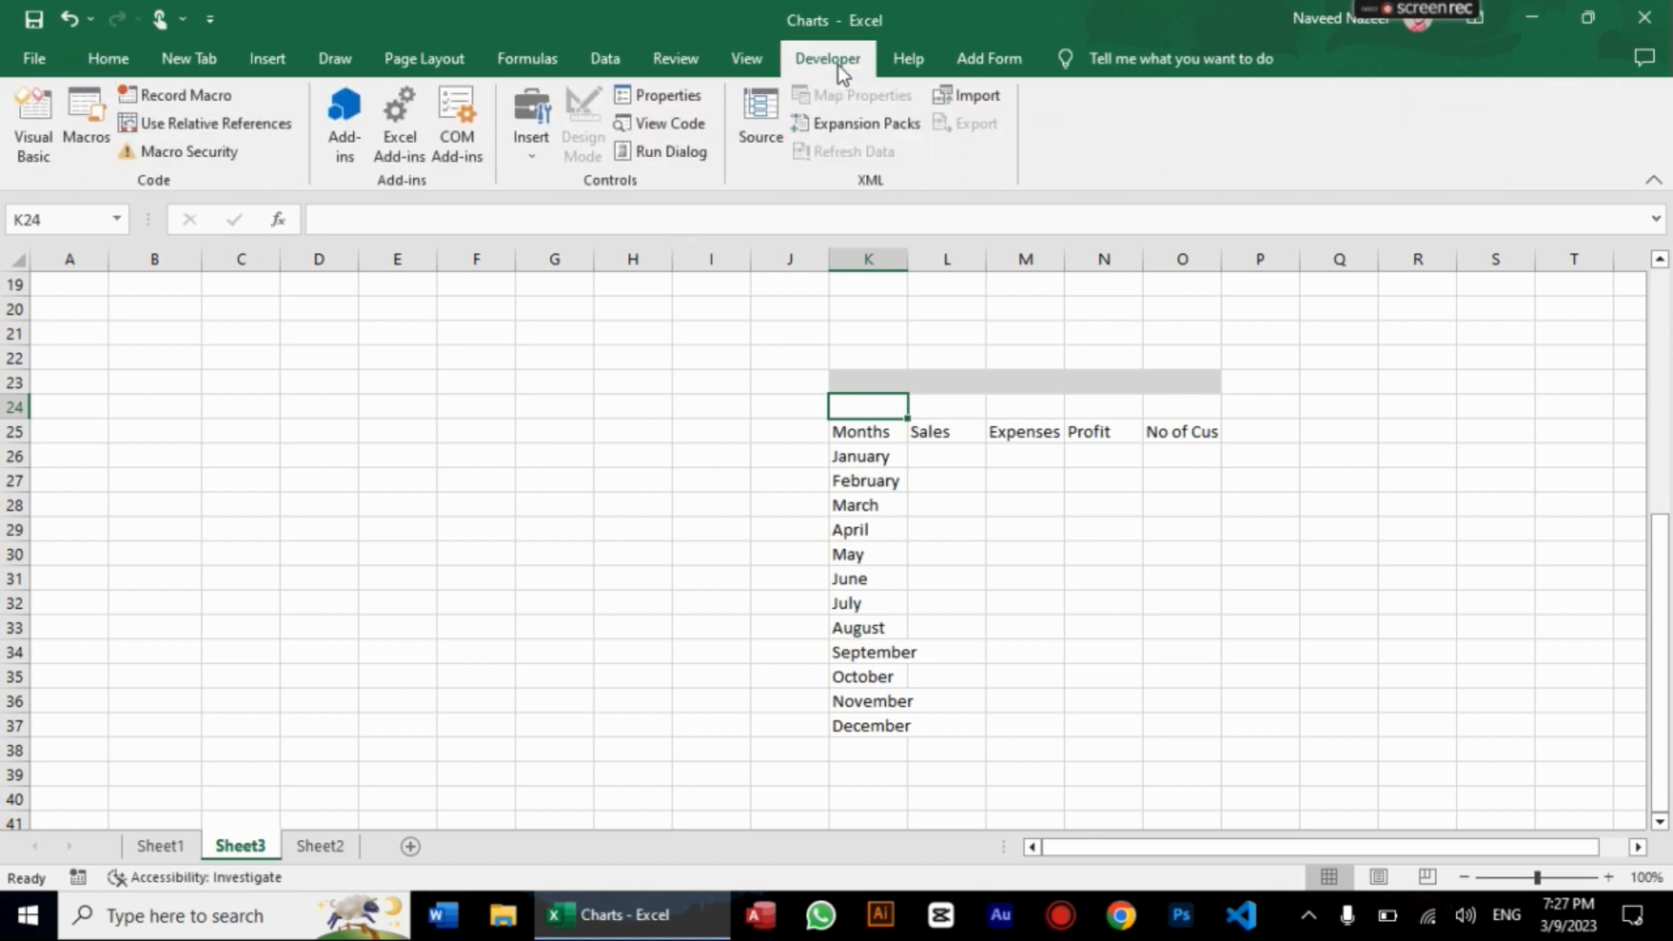
click(549, 164)
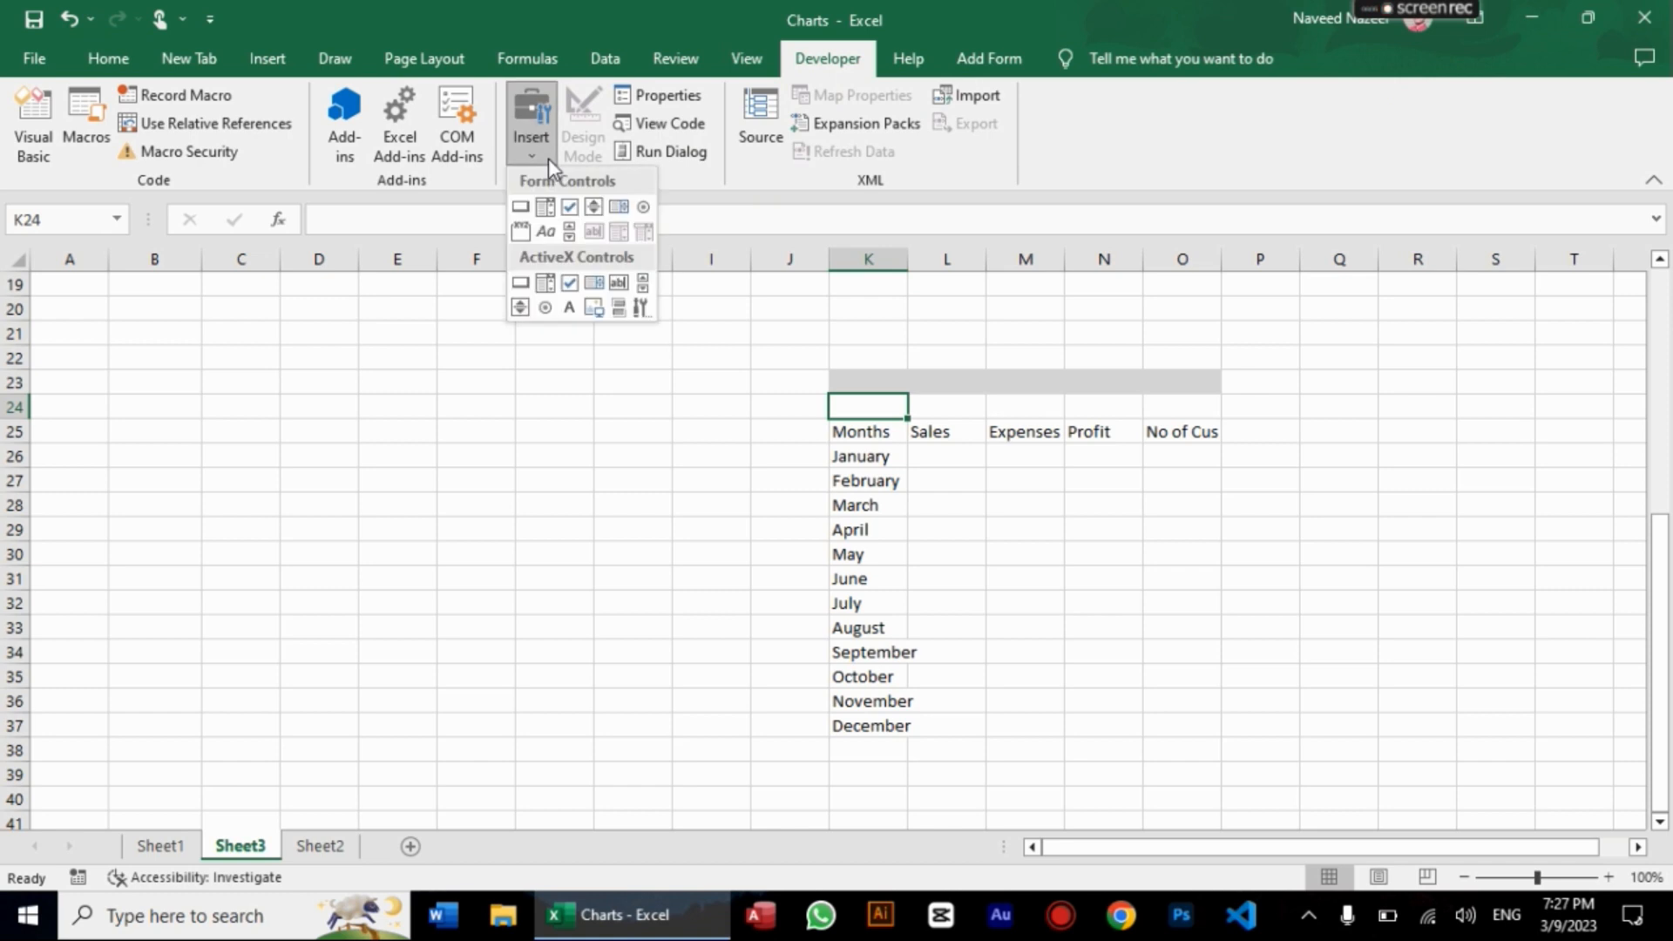
click(570, 209)
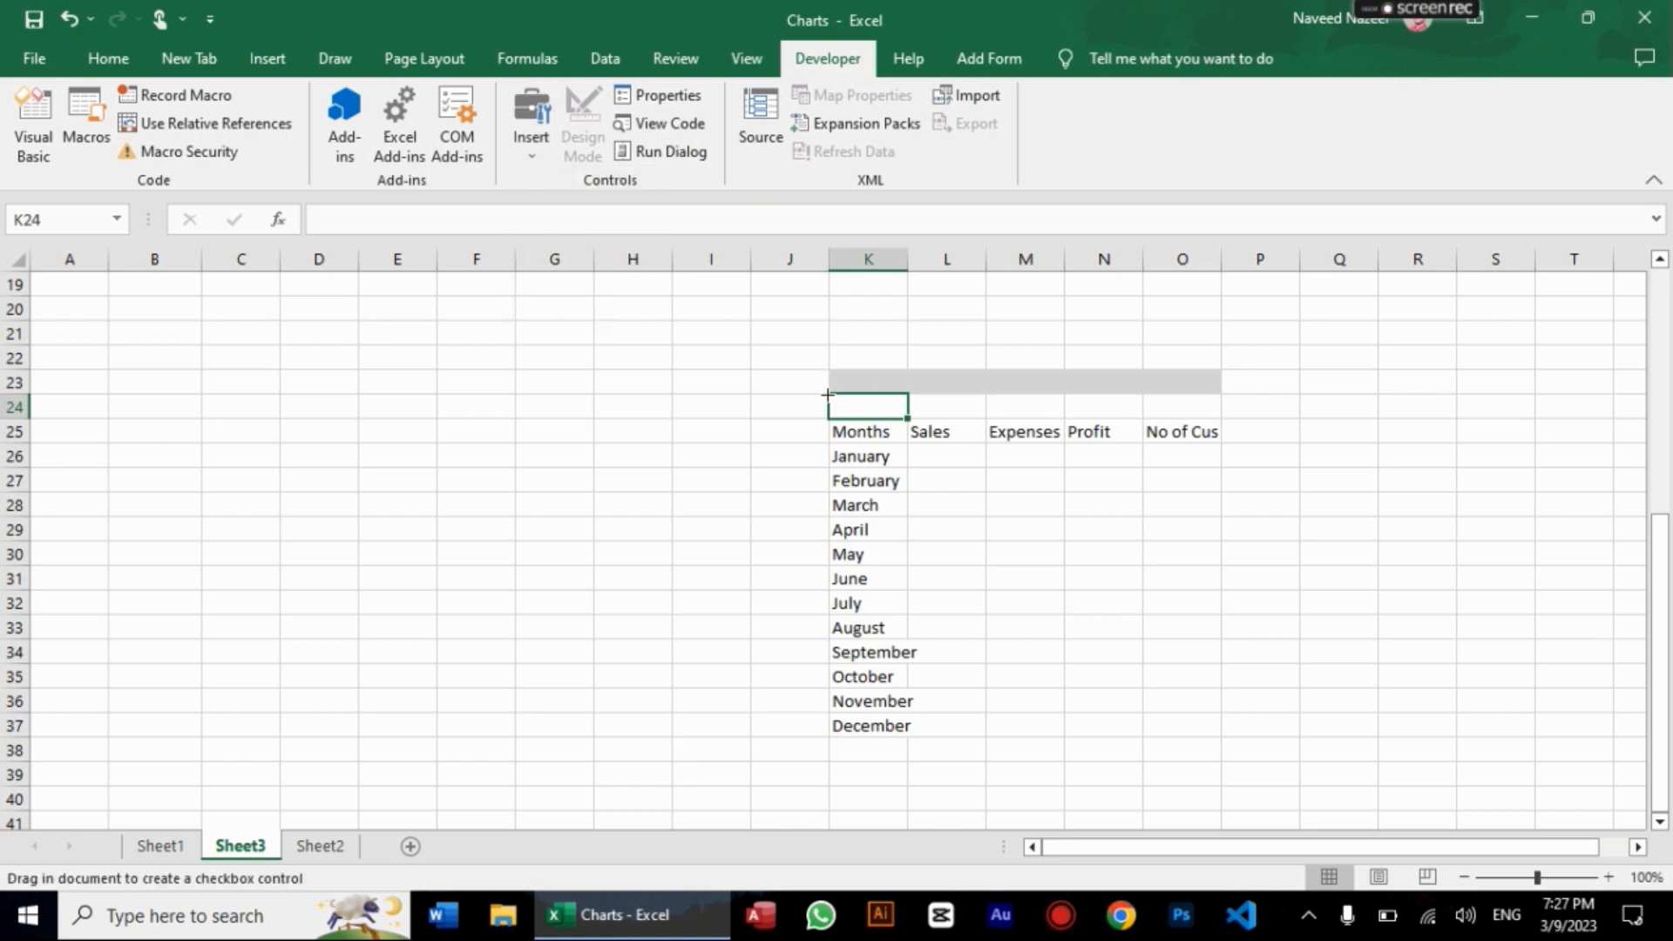
drag(828, 395, 903, 423)
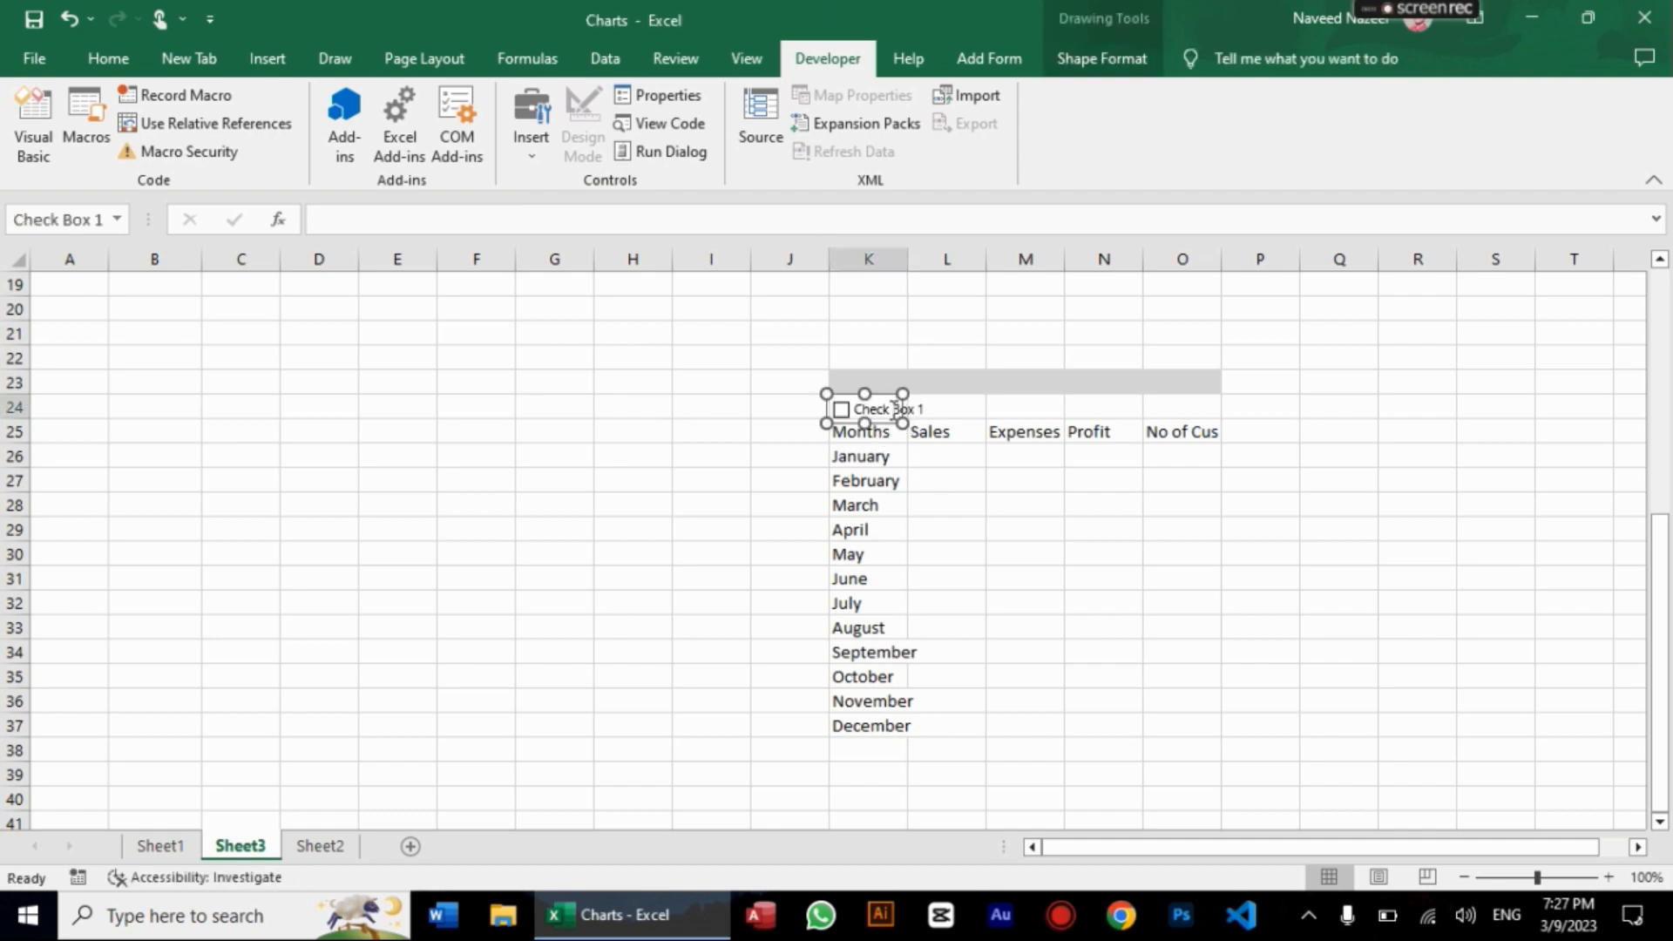
click(895, 408)
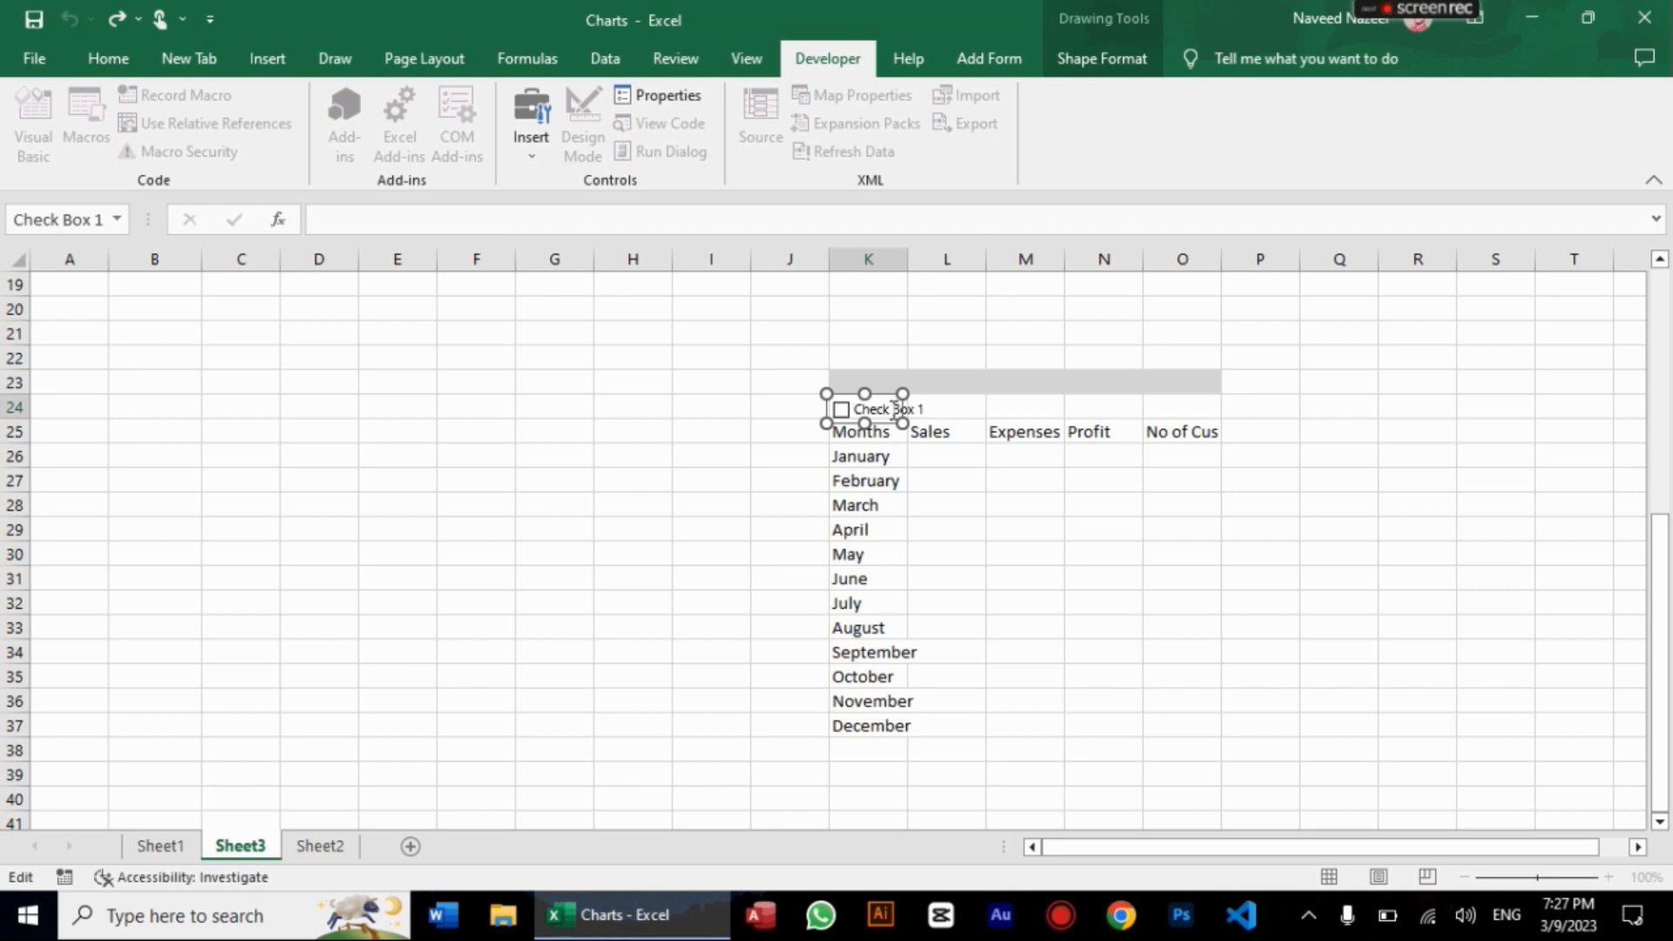
double_click(895, 408)
text(Sales)
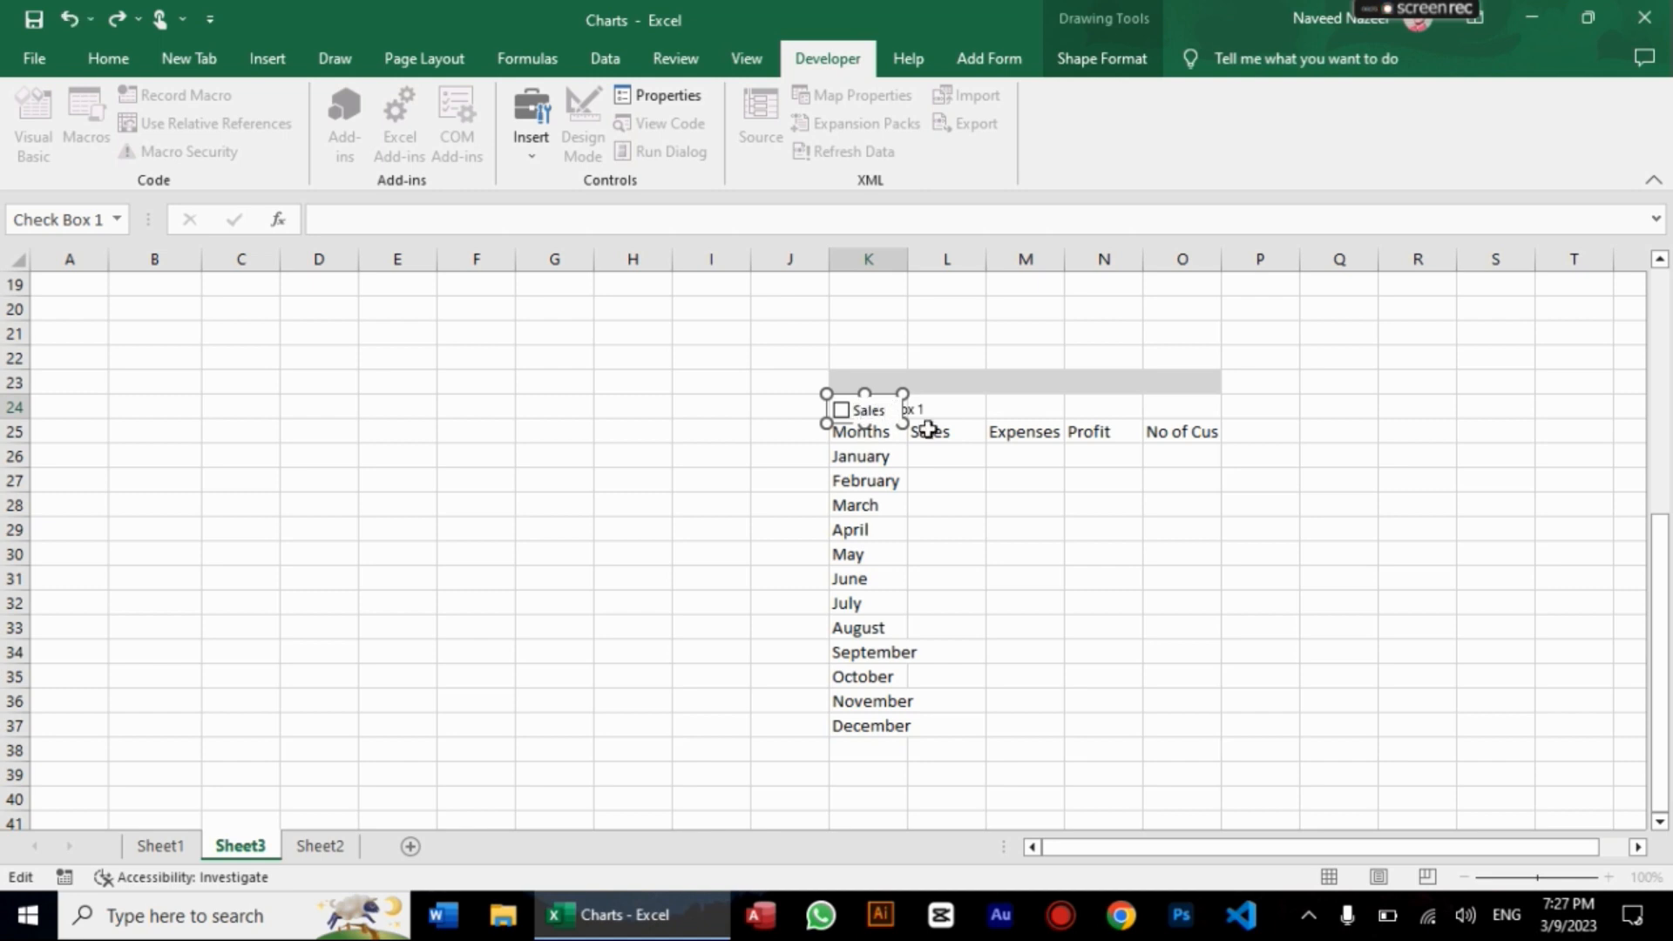
click(1160, 534)
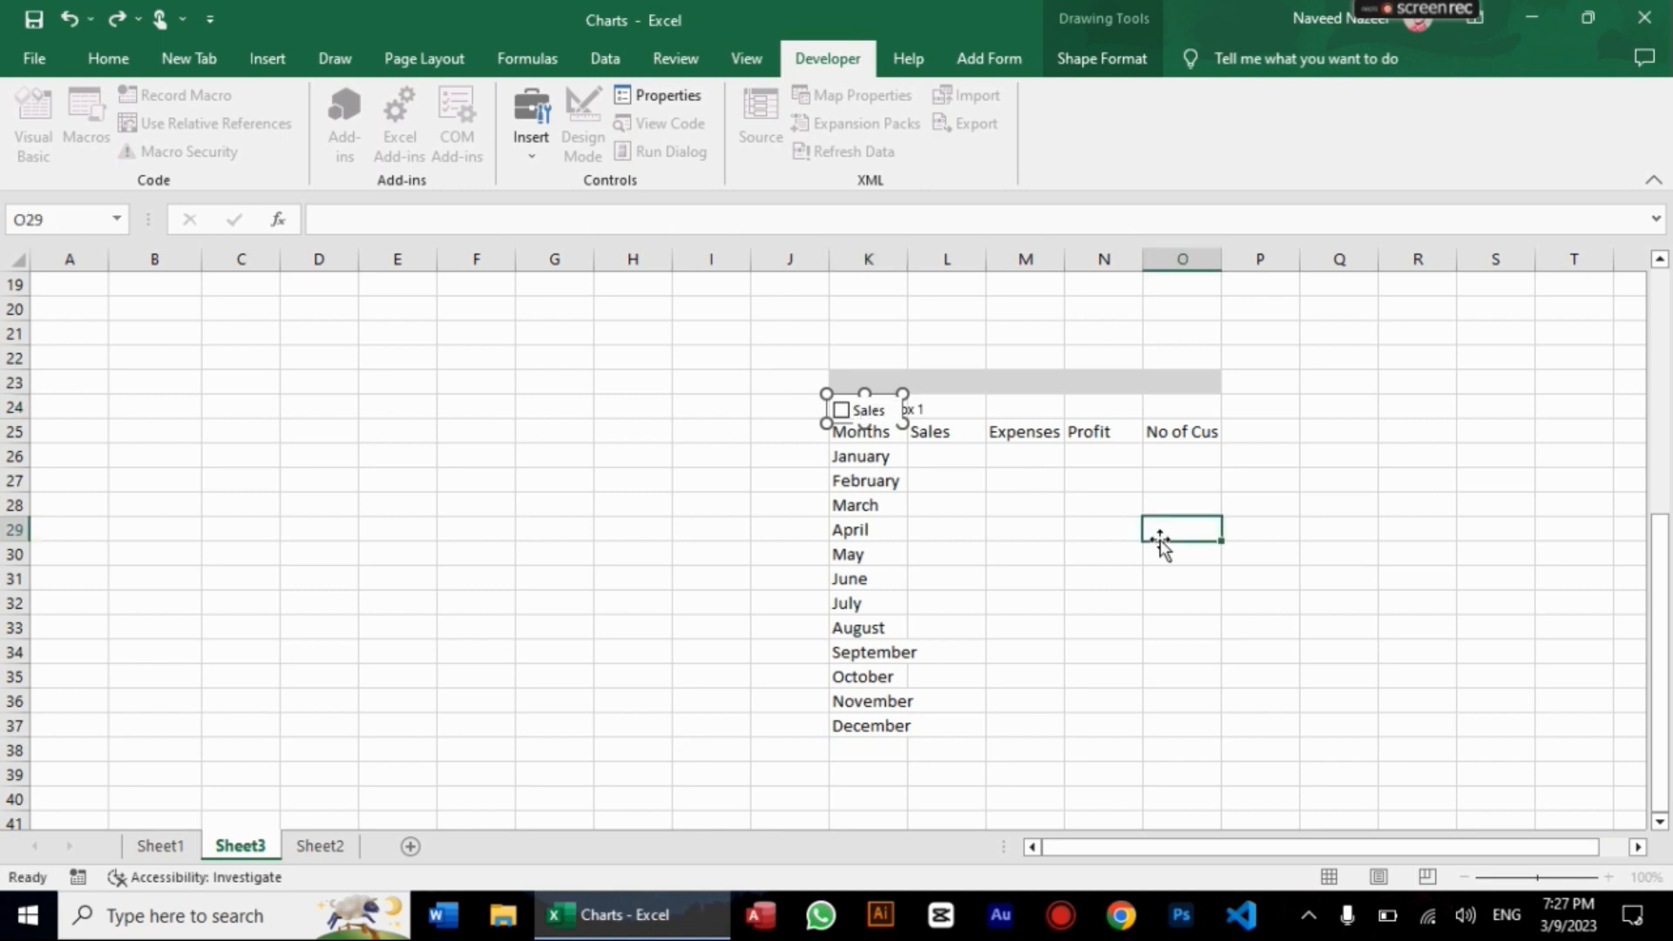
Step: Move the Sales check box into cell L24, directly above the Sales header of the second table
right_click(874, 420)
click(1546, 676)
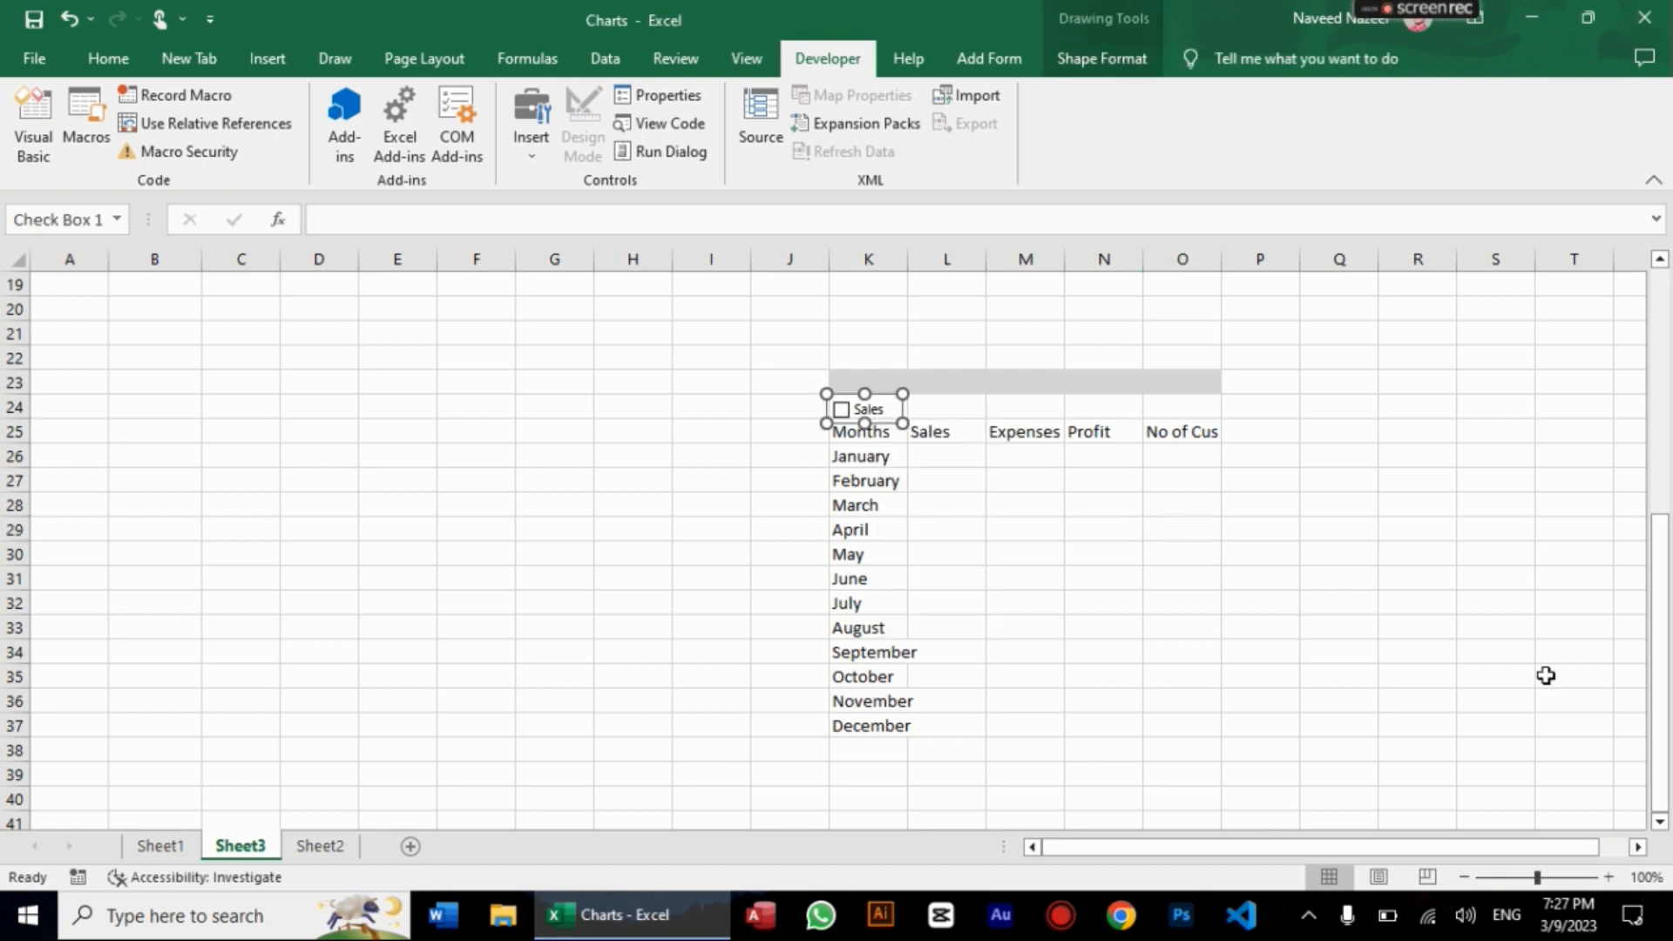
key(Right)
key(Right)
key(Right)
key(Right)
key(Right)
key(Right)
key(Right)
key(Right)
key(Right)
key(Right)
key(Right)
key(Right)
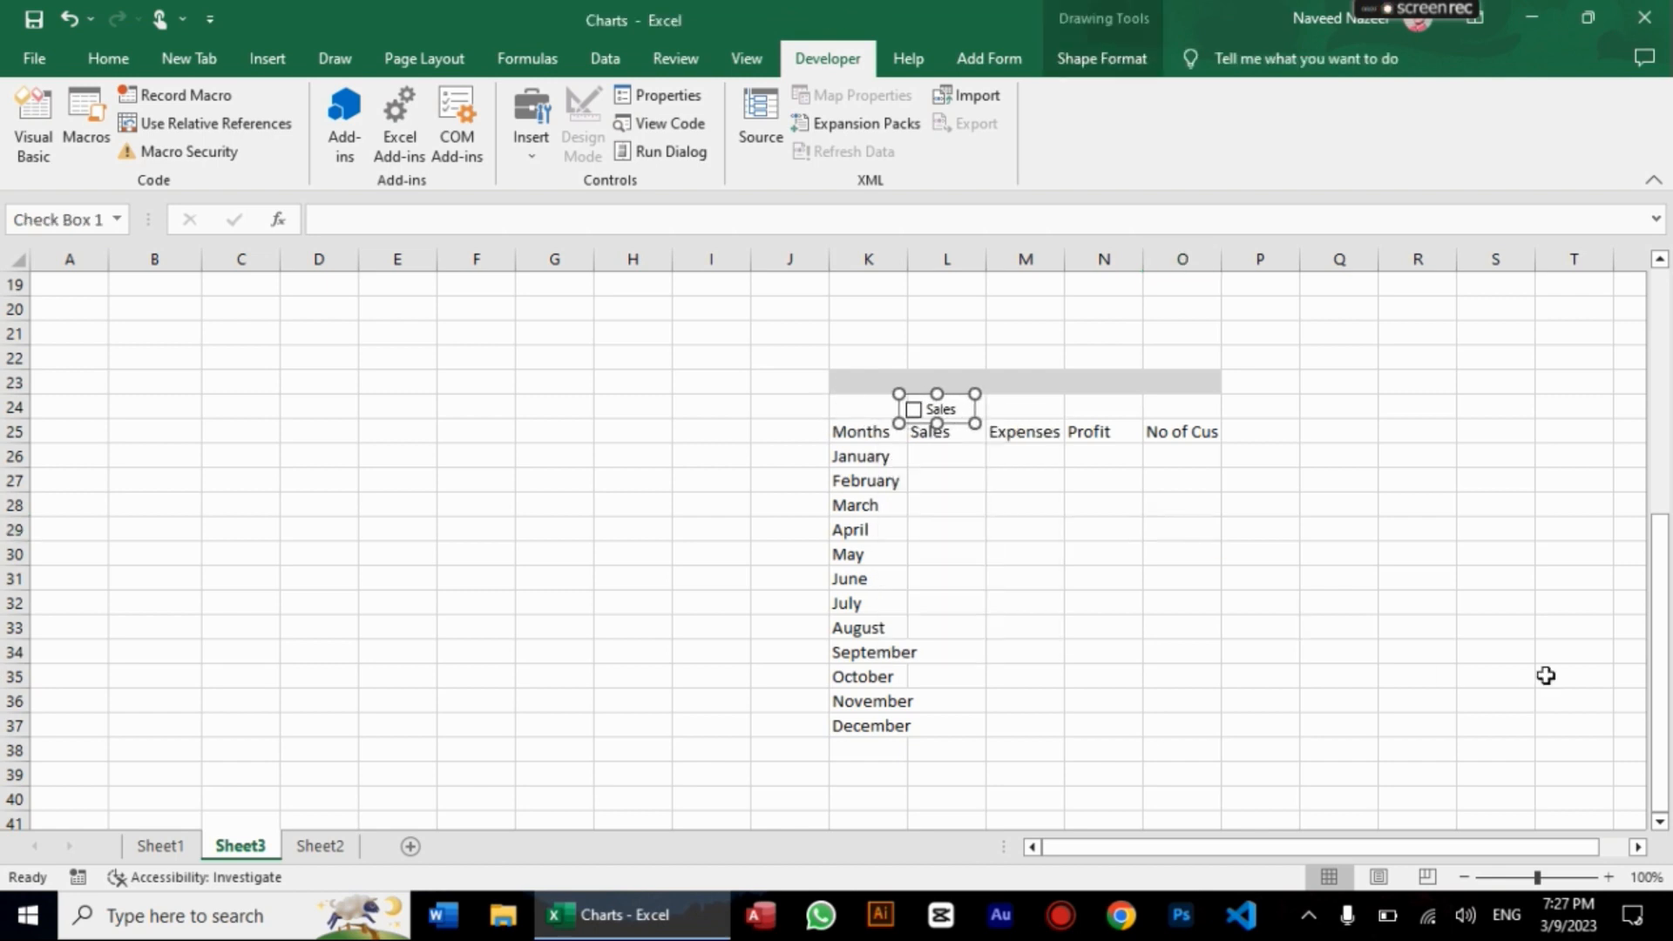
key(Right)
key(Right)
key(Right)
key(Right)
key(Right)
key(Right)
key(Right)
key(Up)
key(Up)
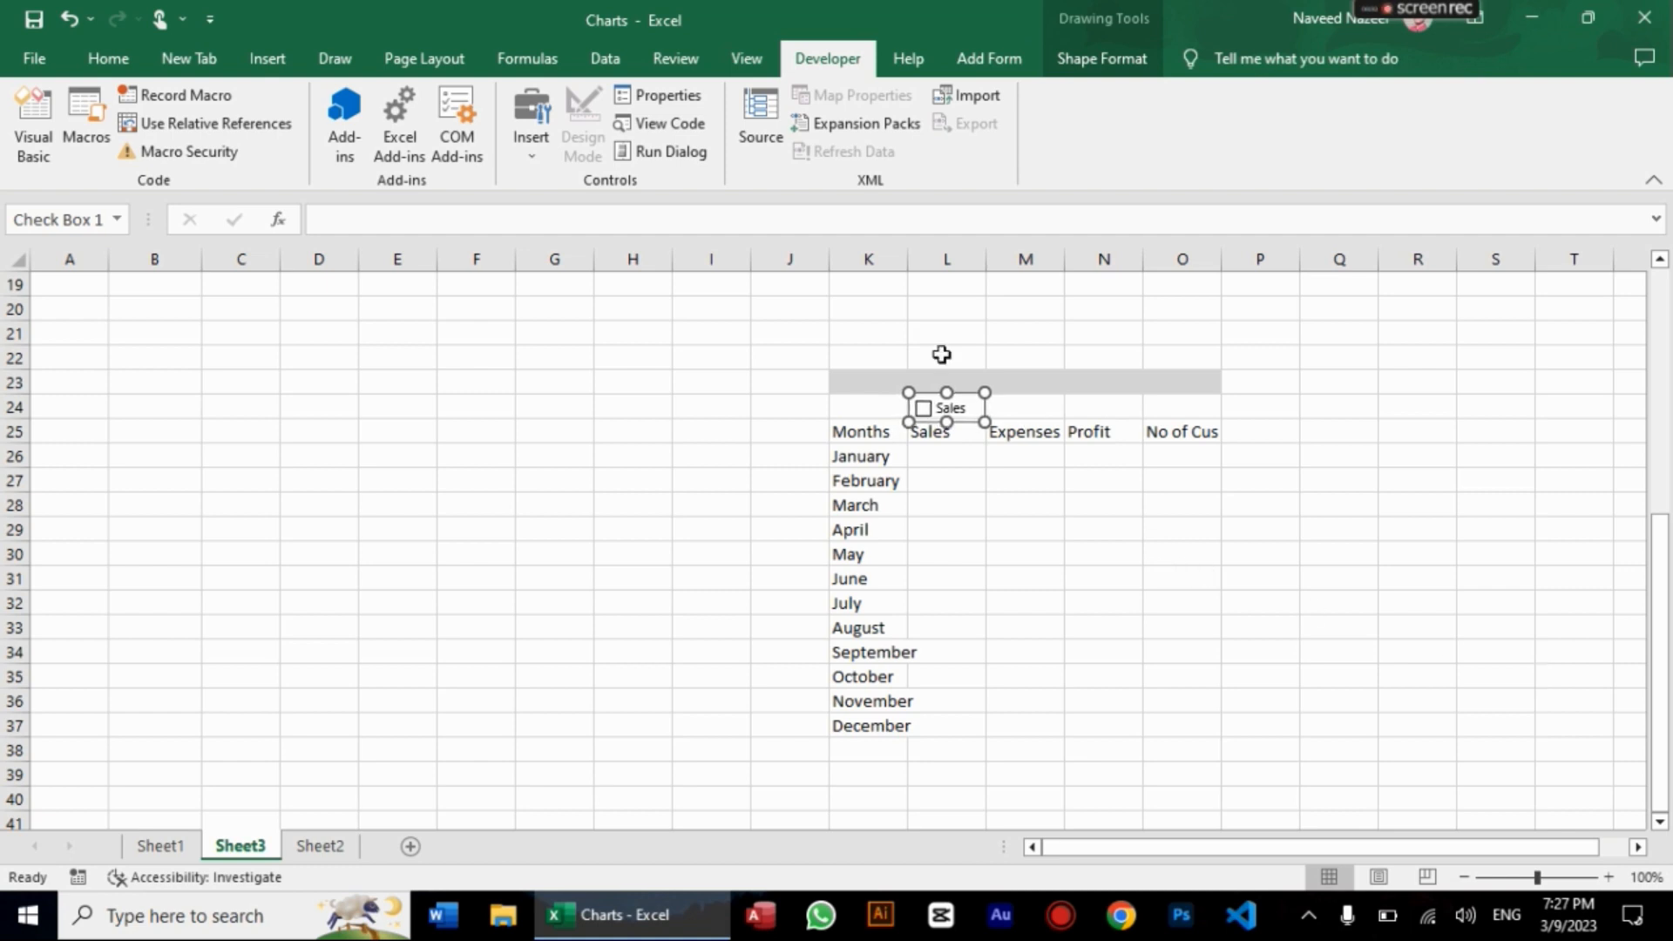
Step: Link the Sales check box to cell $L$23 in its control format settings
right_click(970, 416)
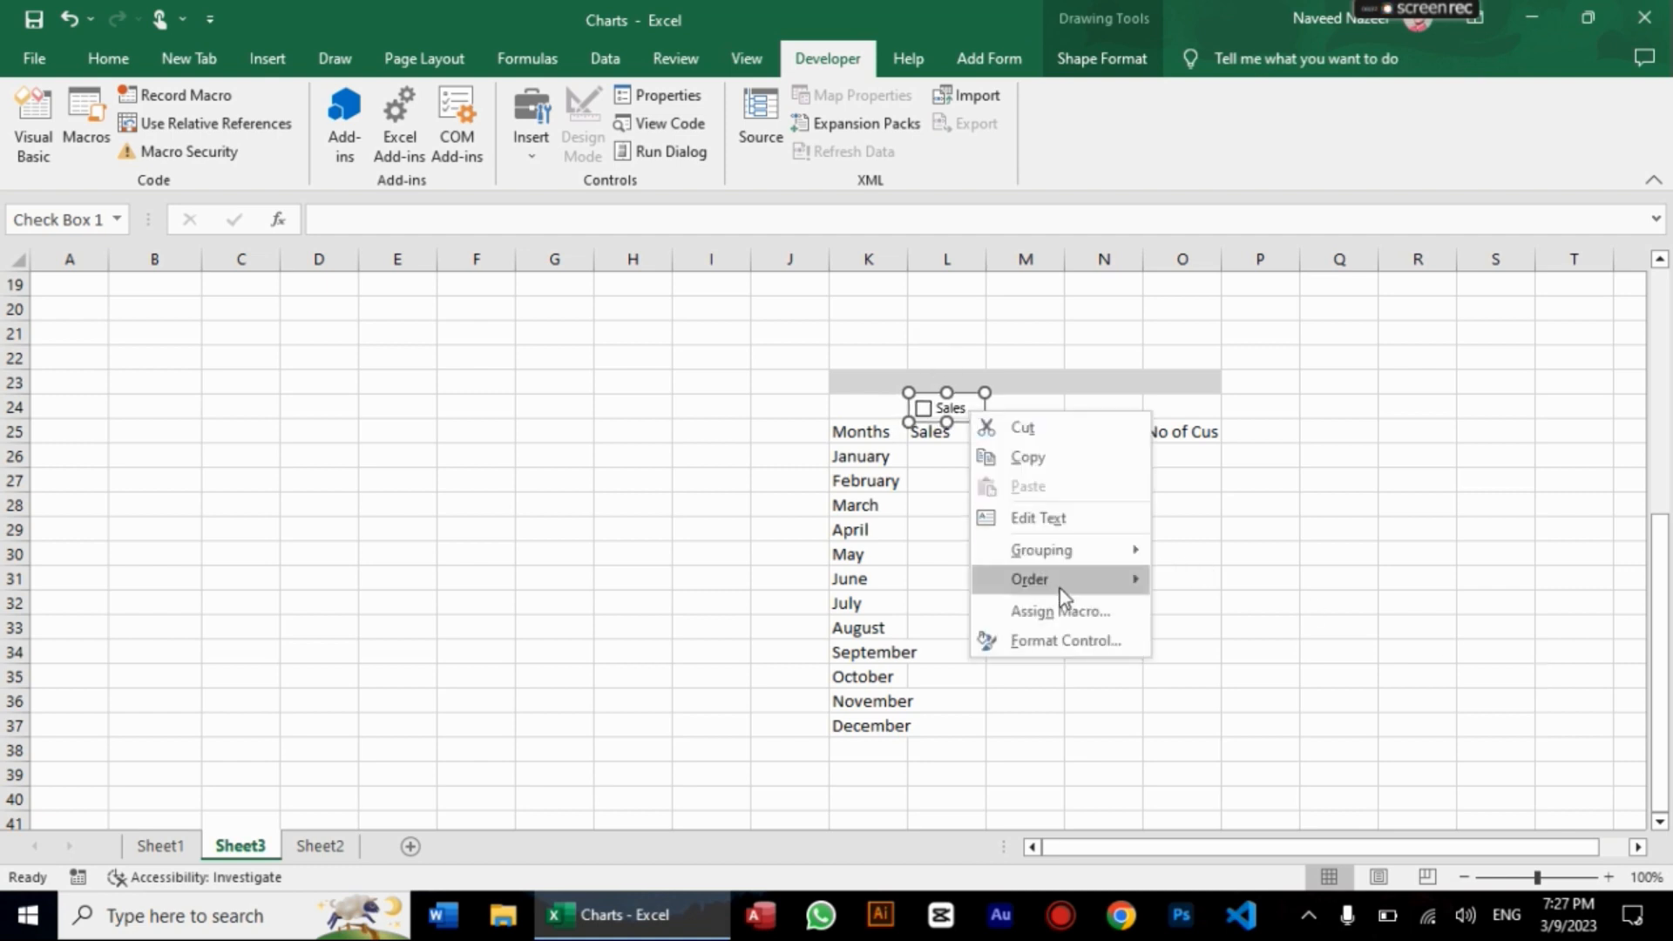
click(1087, 639)
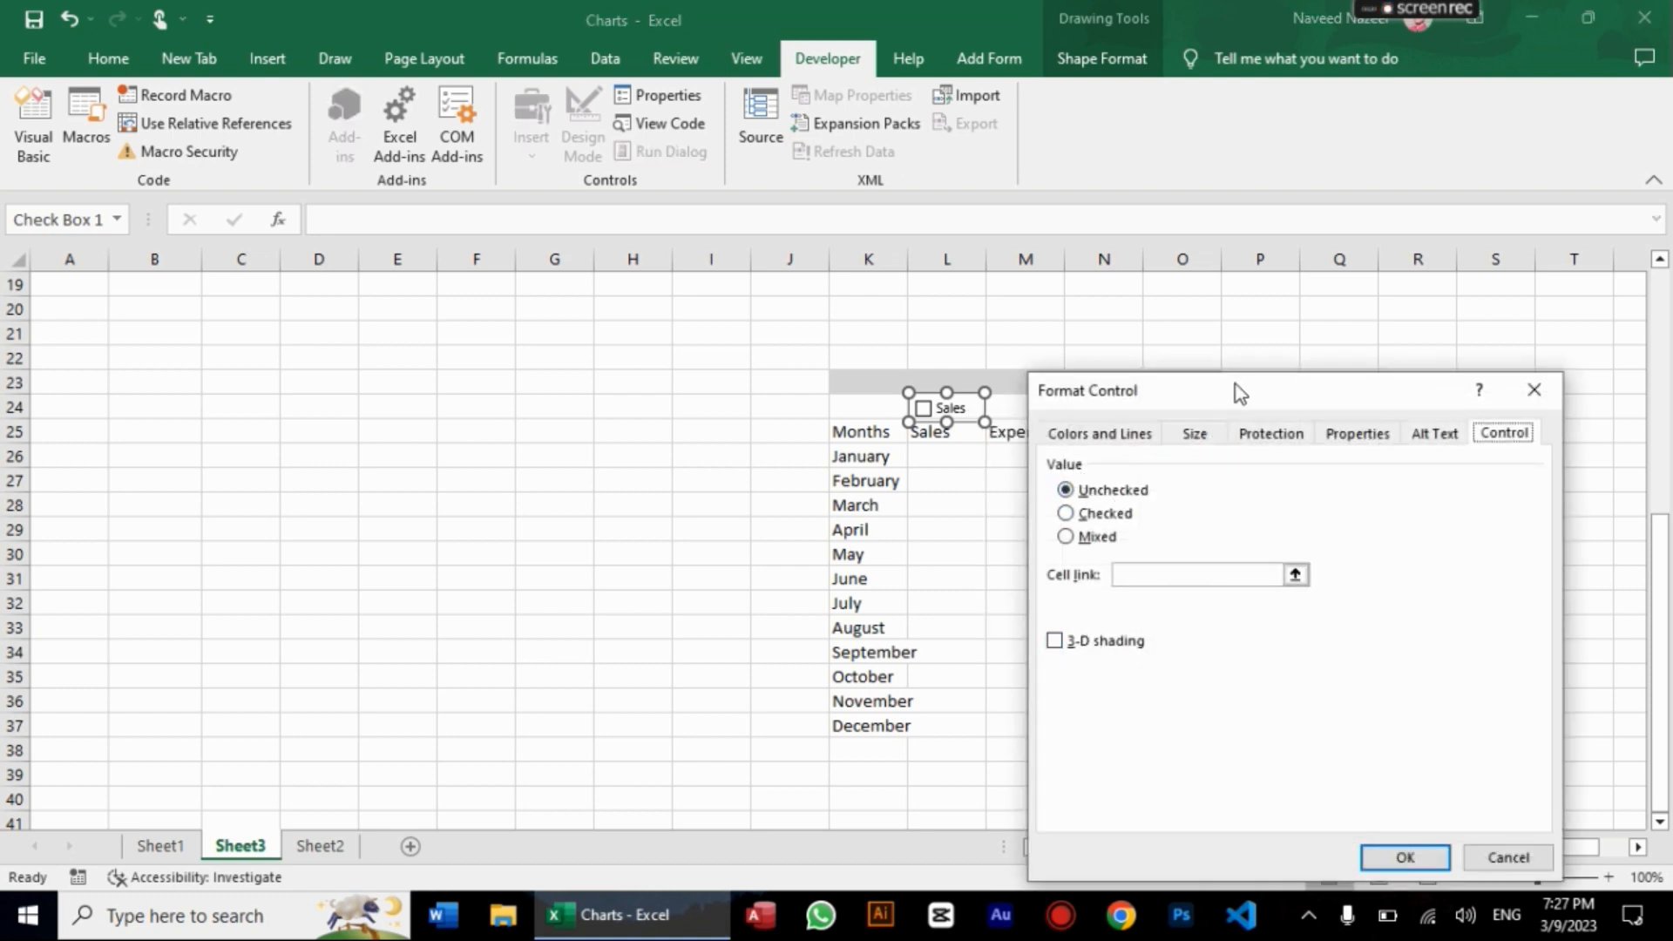
drag(1236, 384, 1165, 308)
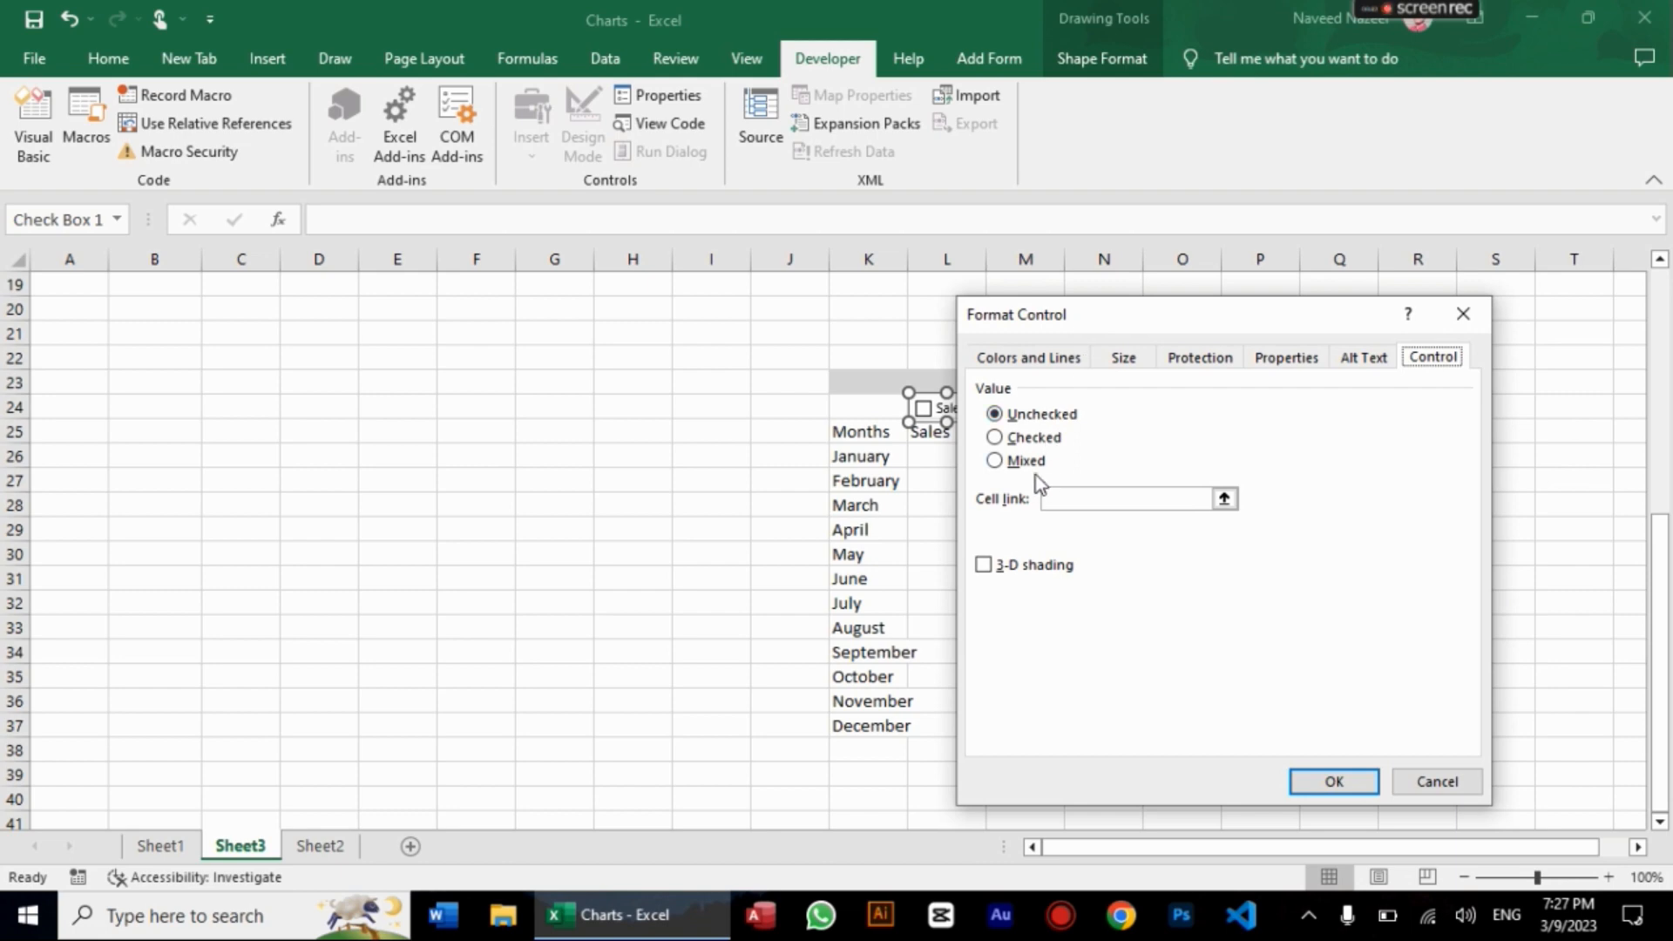
click(1097, 501)
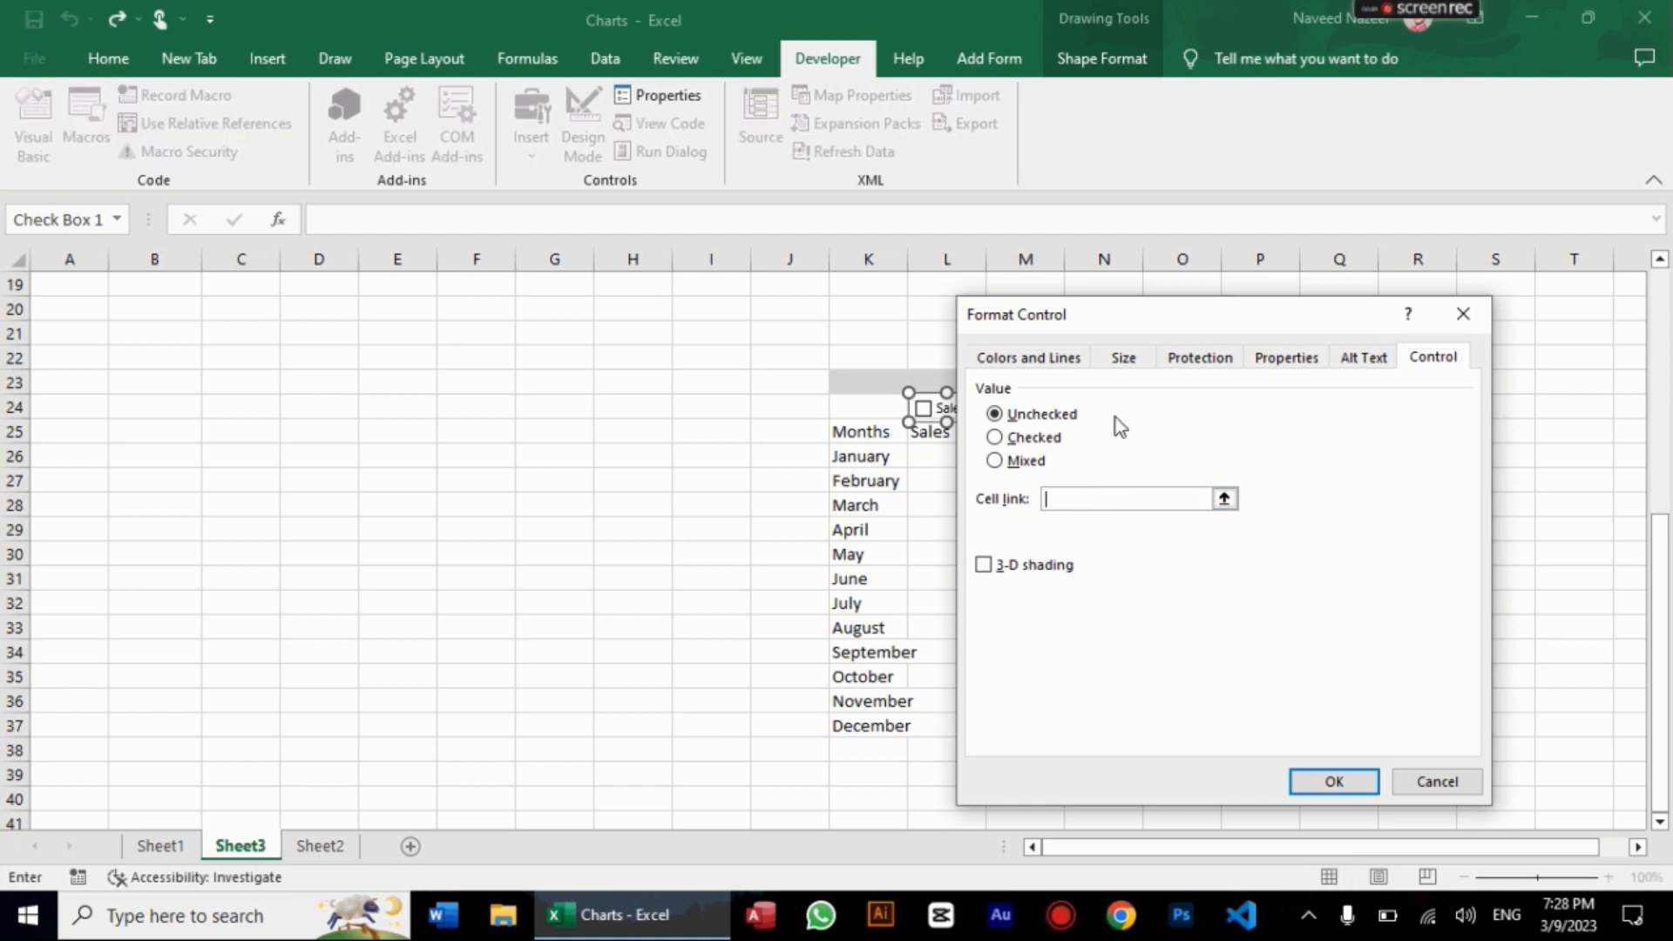
drag(1139, 325, 1299, 398)
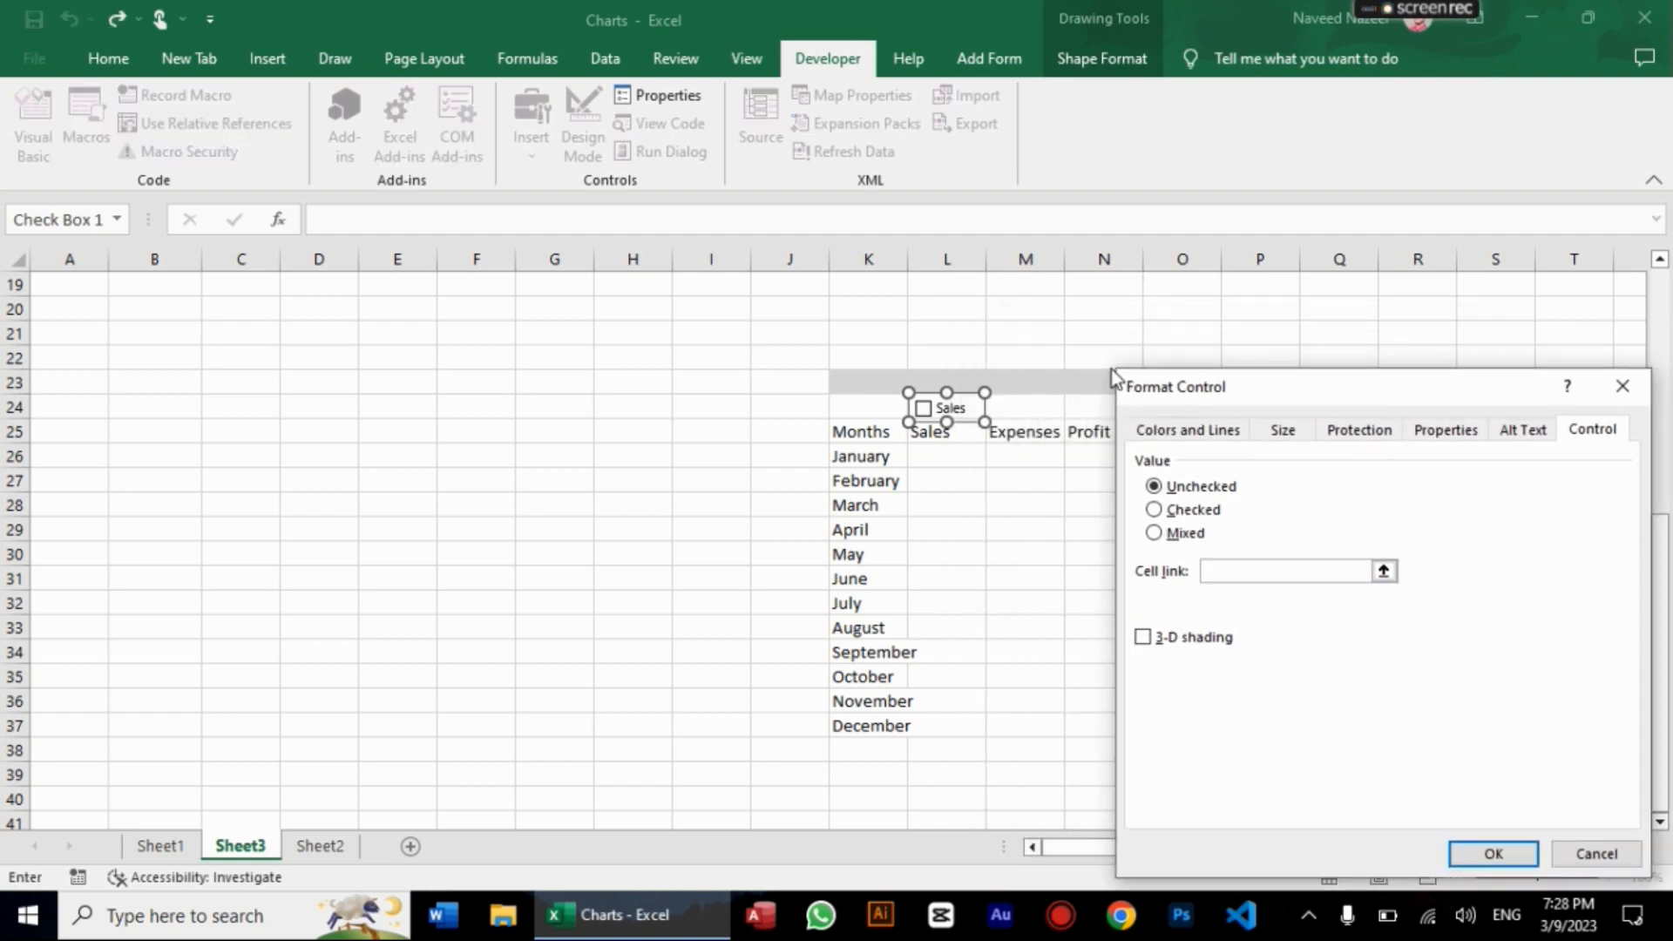
click(958, 381)
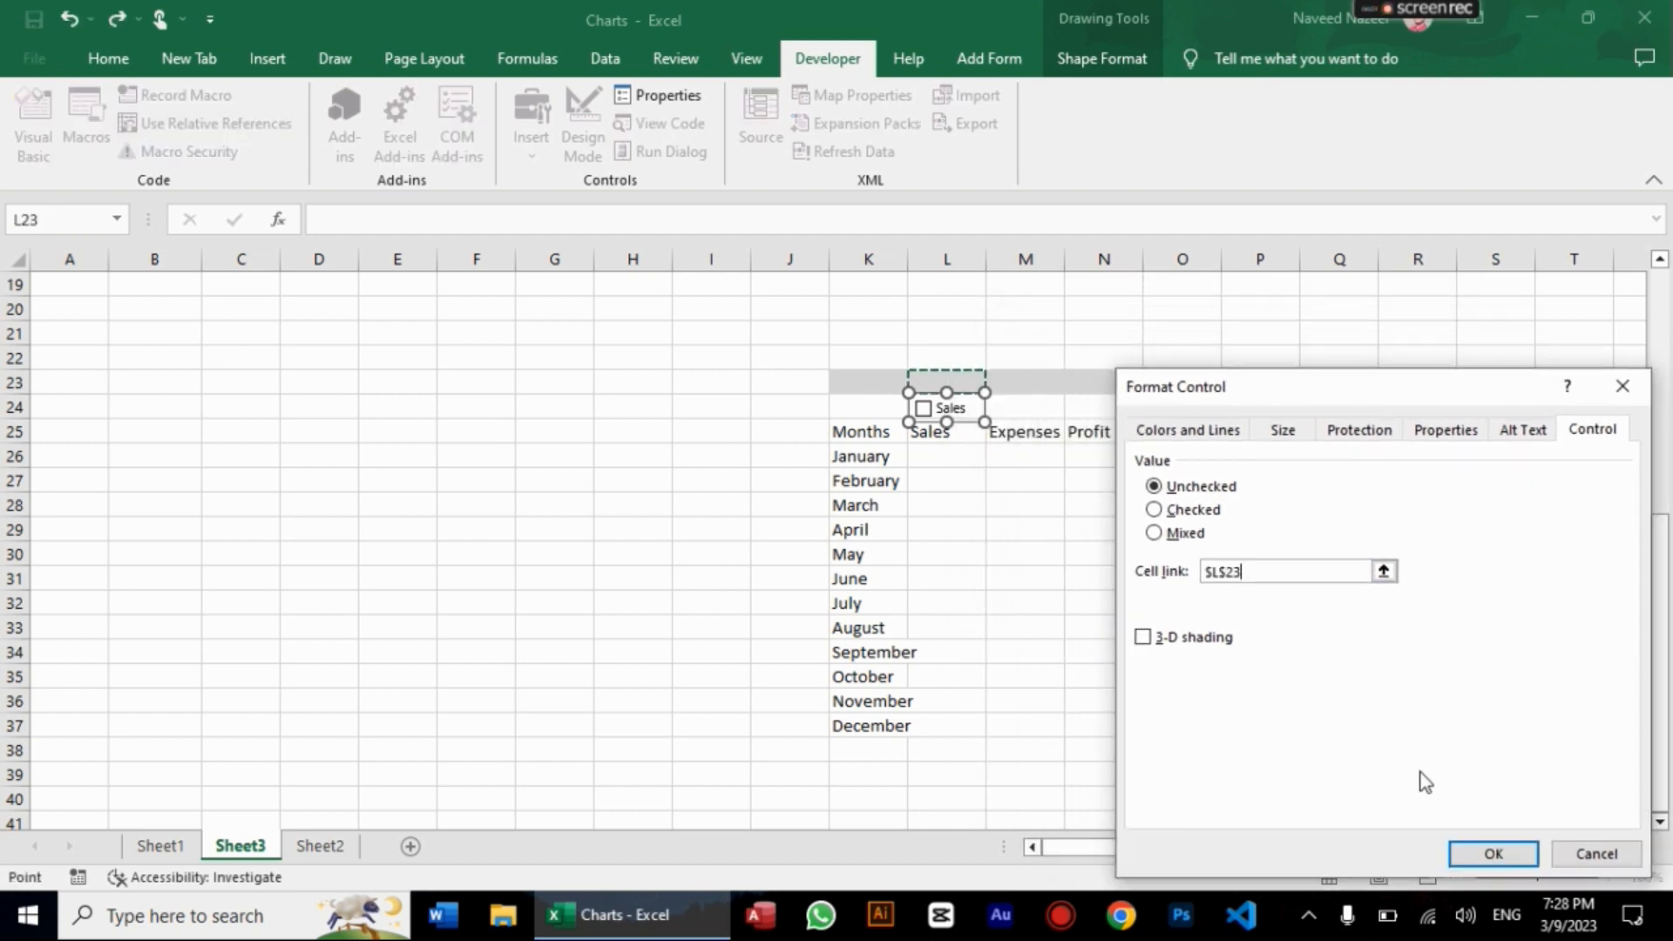
click(1505, 854)
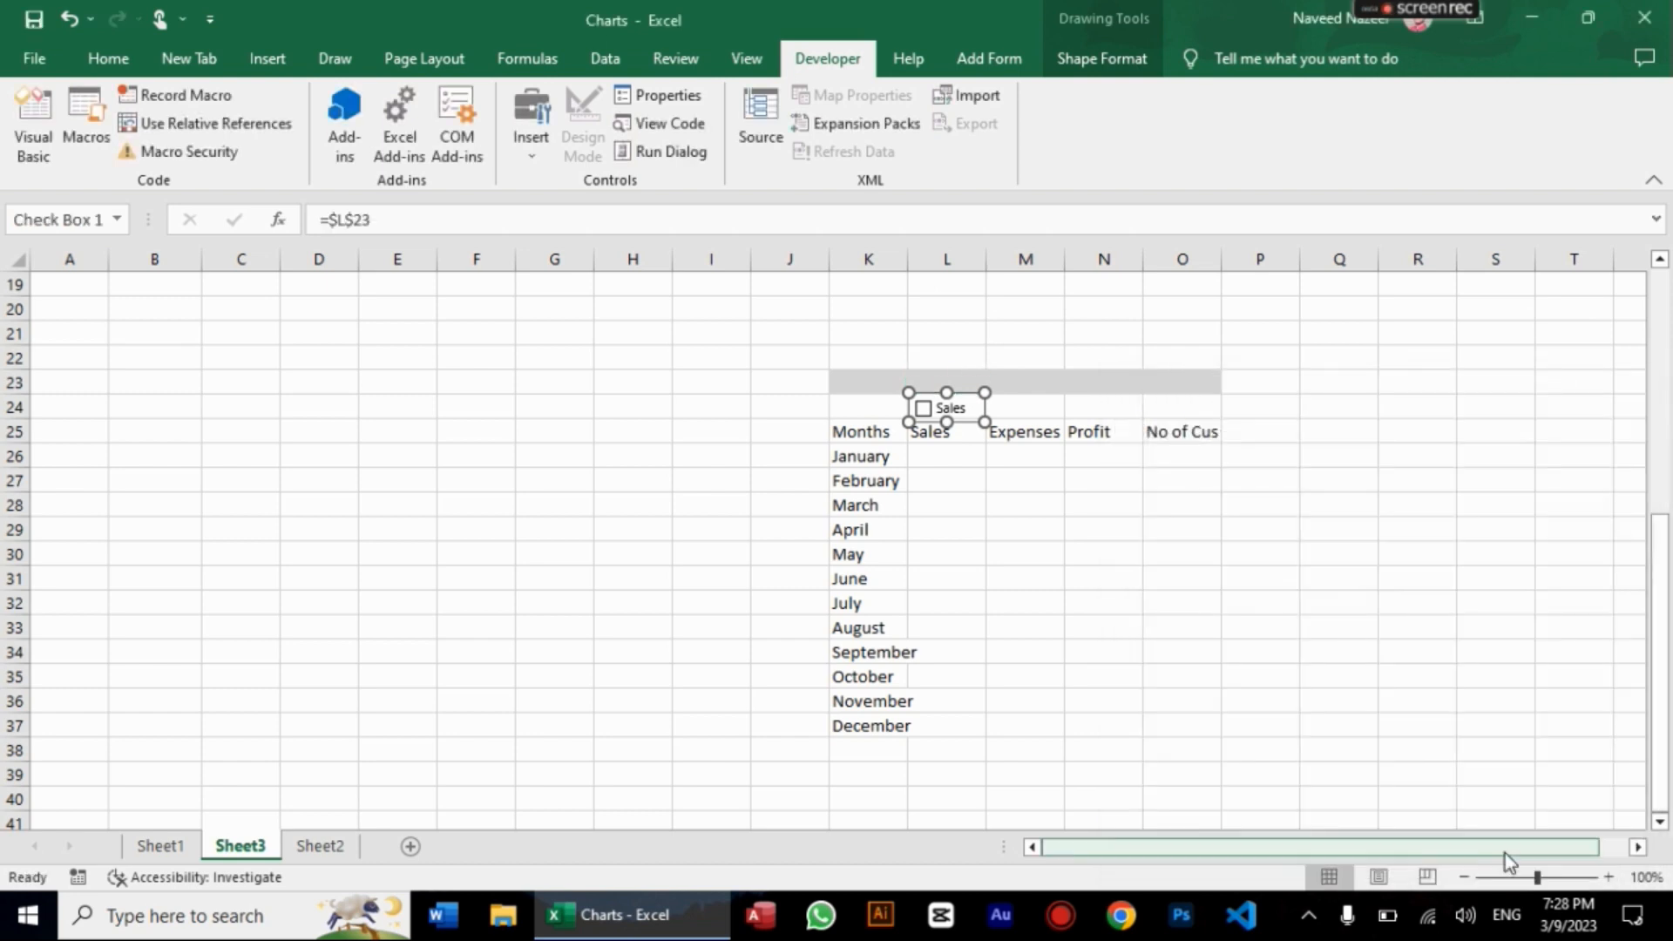
click(1447, 596)
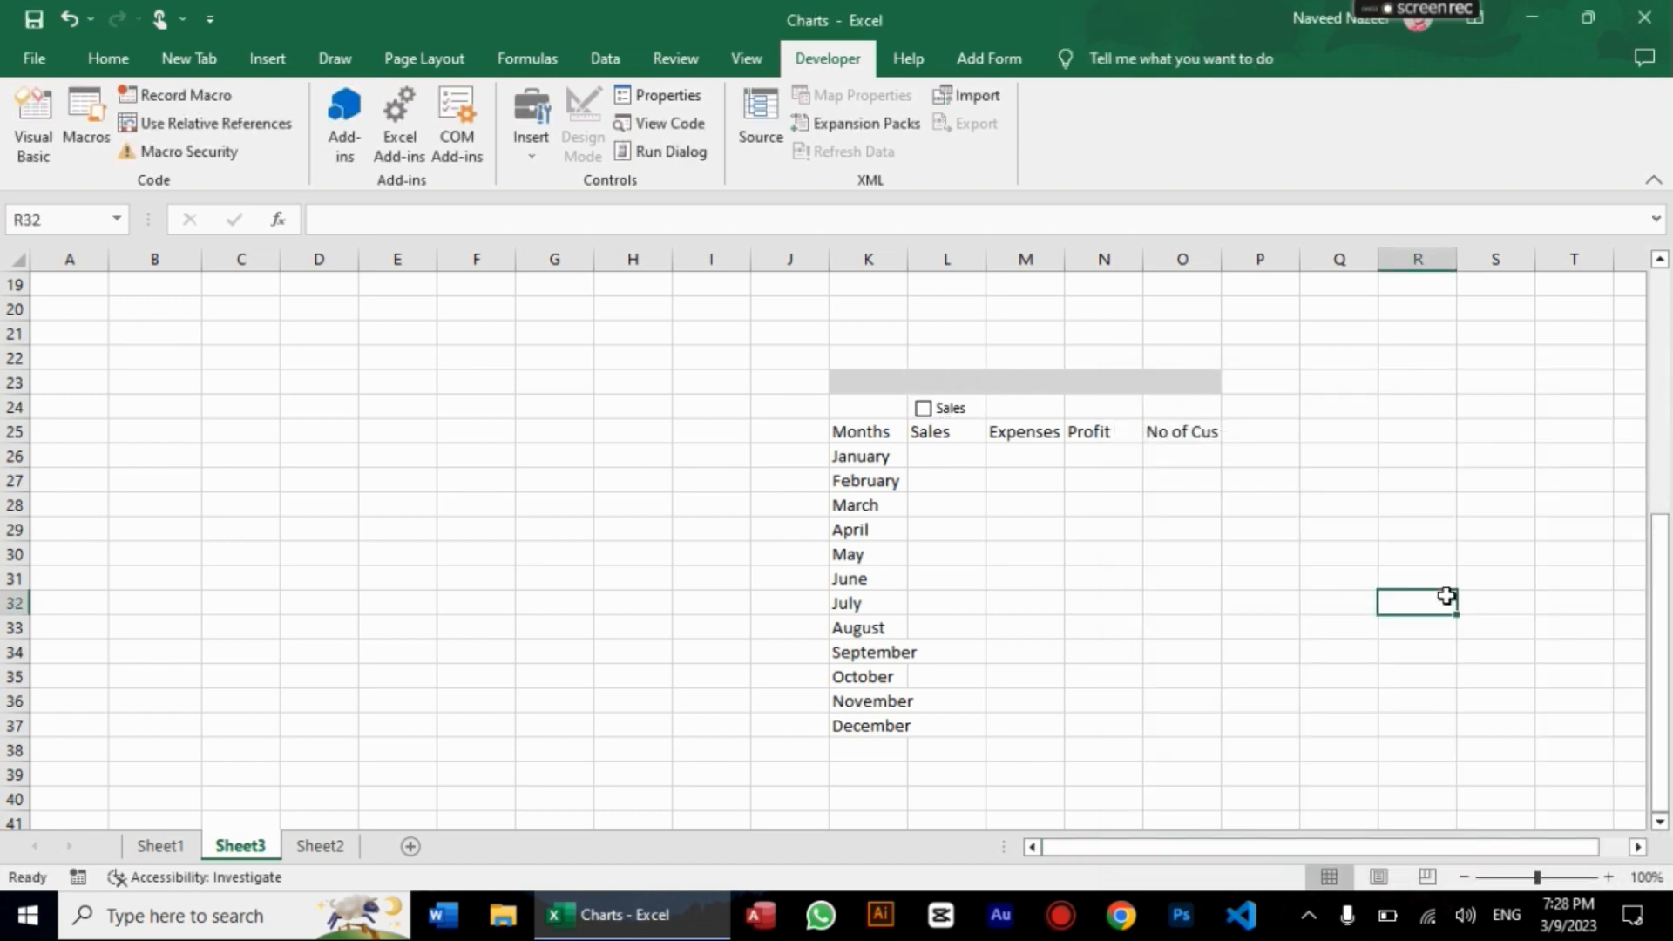
Step: Tick the Sales check box to test its linked cell, then paste a copy of the check box
click(923, 408)
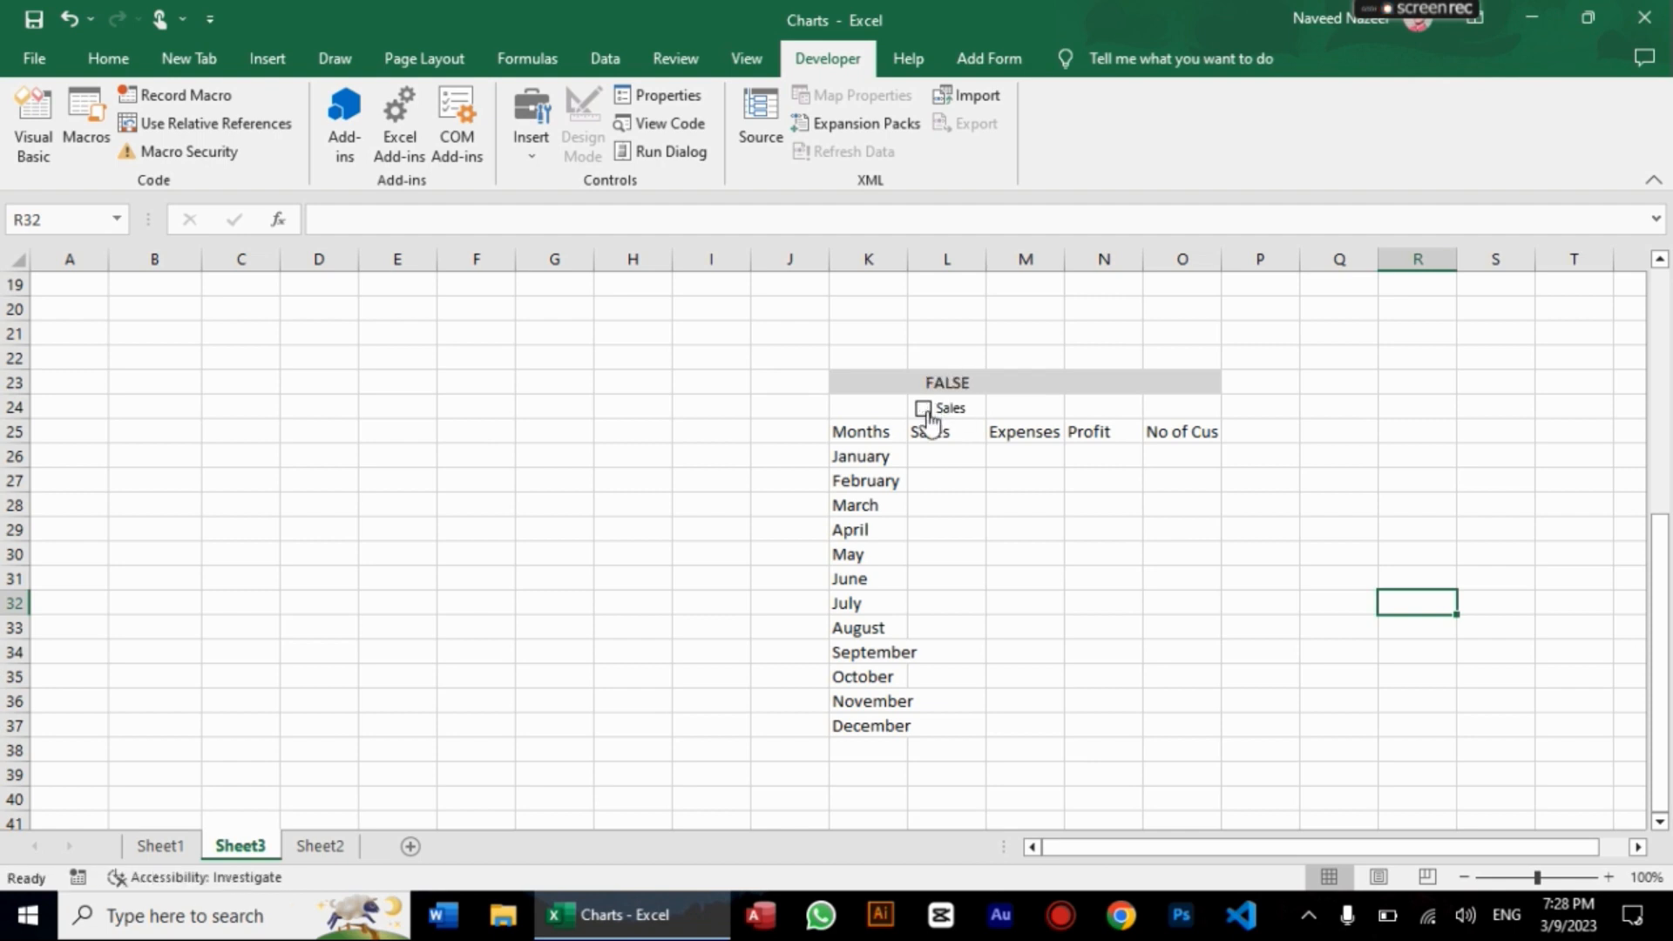
click(1026, 552)
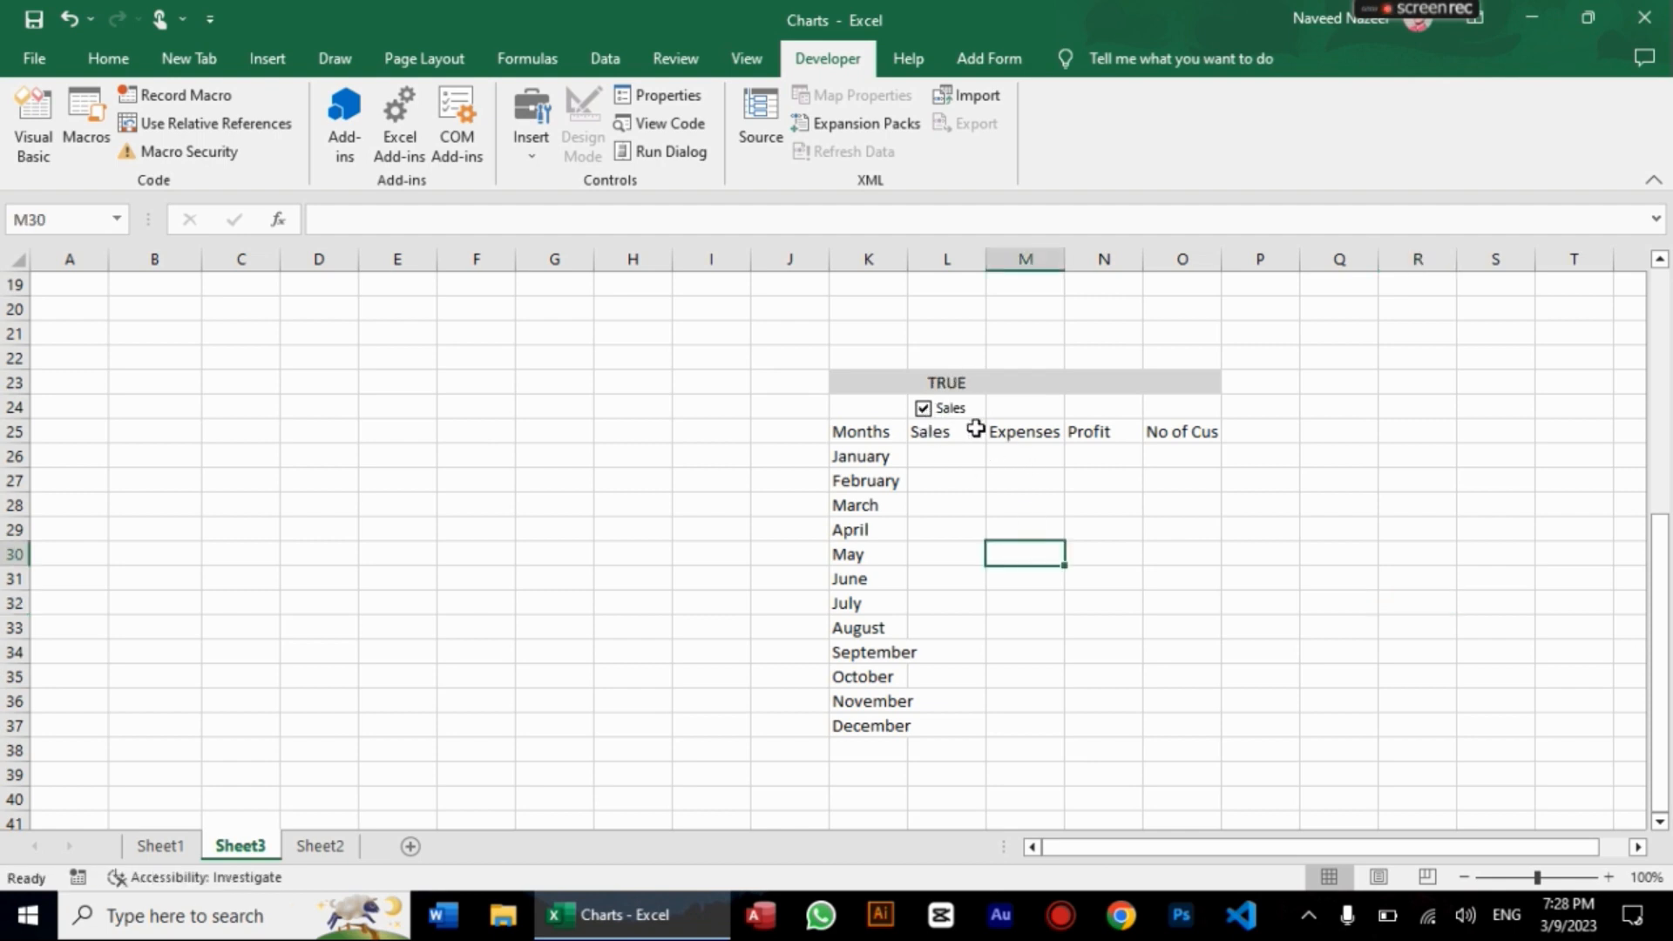
right_click(967, 417)
click(1400, 559)
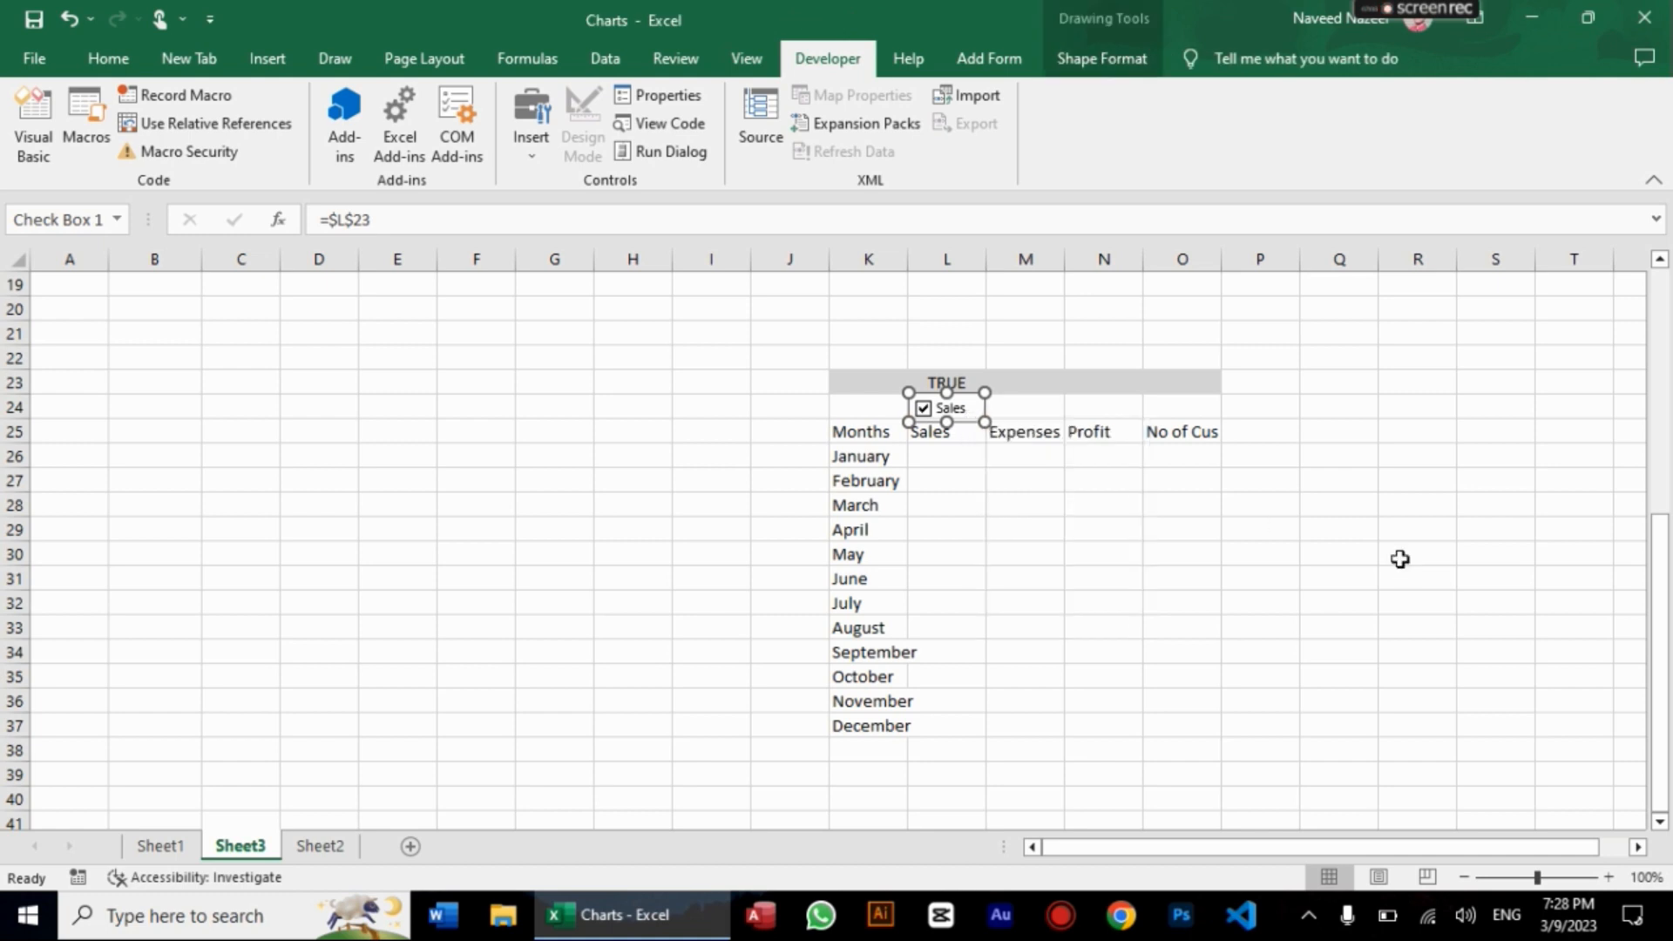
key(ctrl+v)
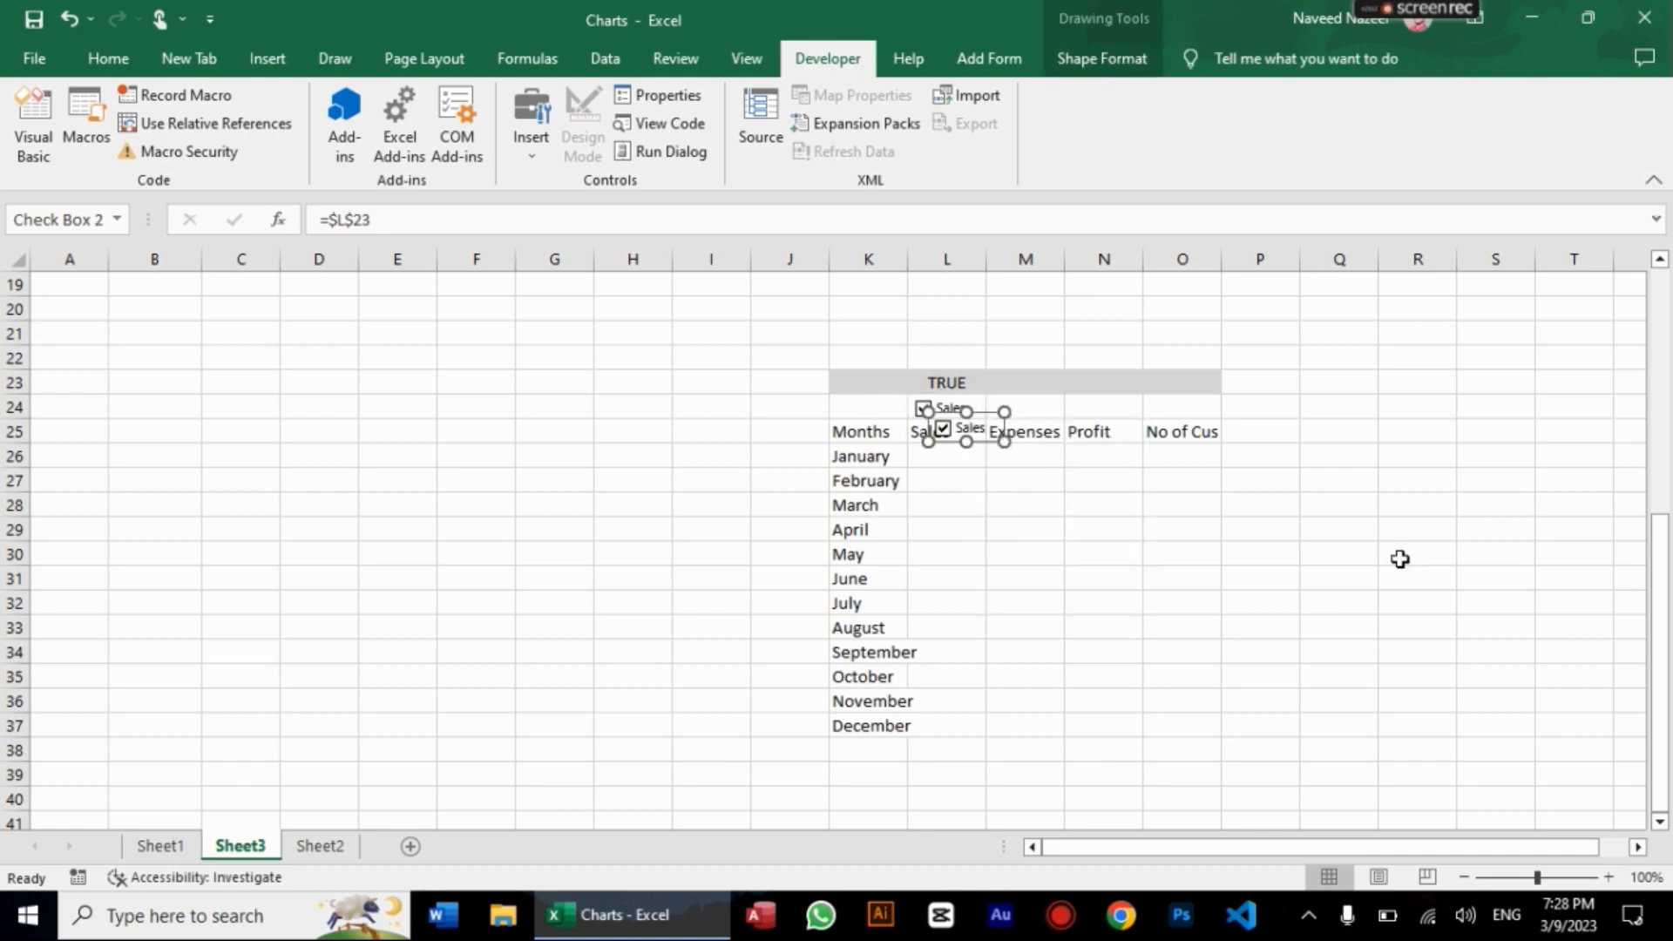
Step: Move the copied check box into cell M24, directly above the Expenses header
key(Up)
key(Up)
key(Up)
key(Up)
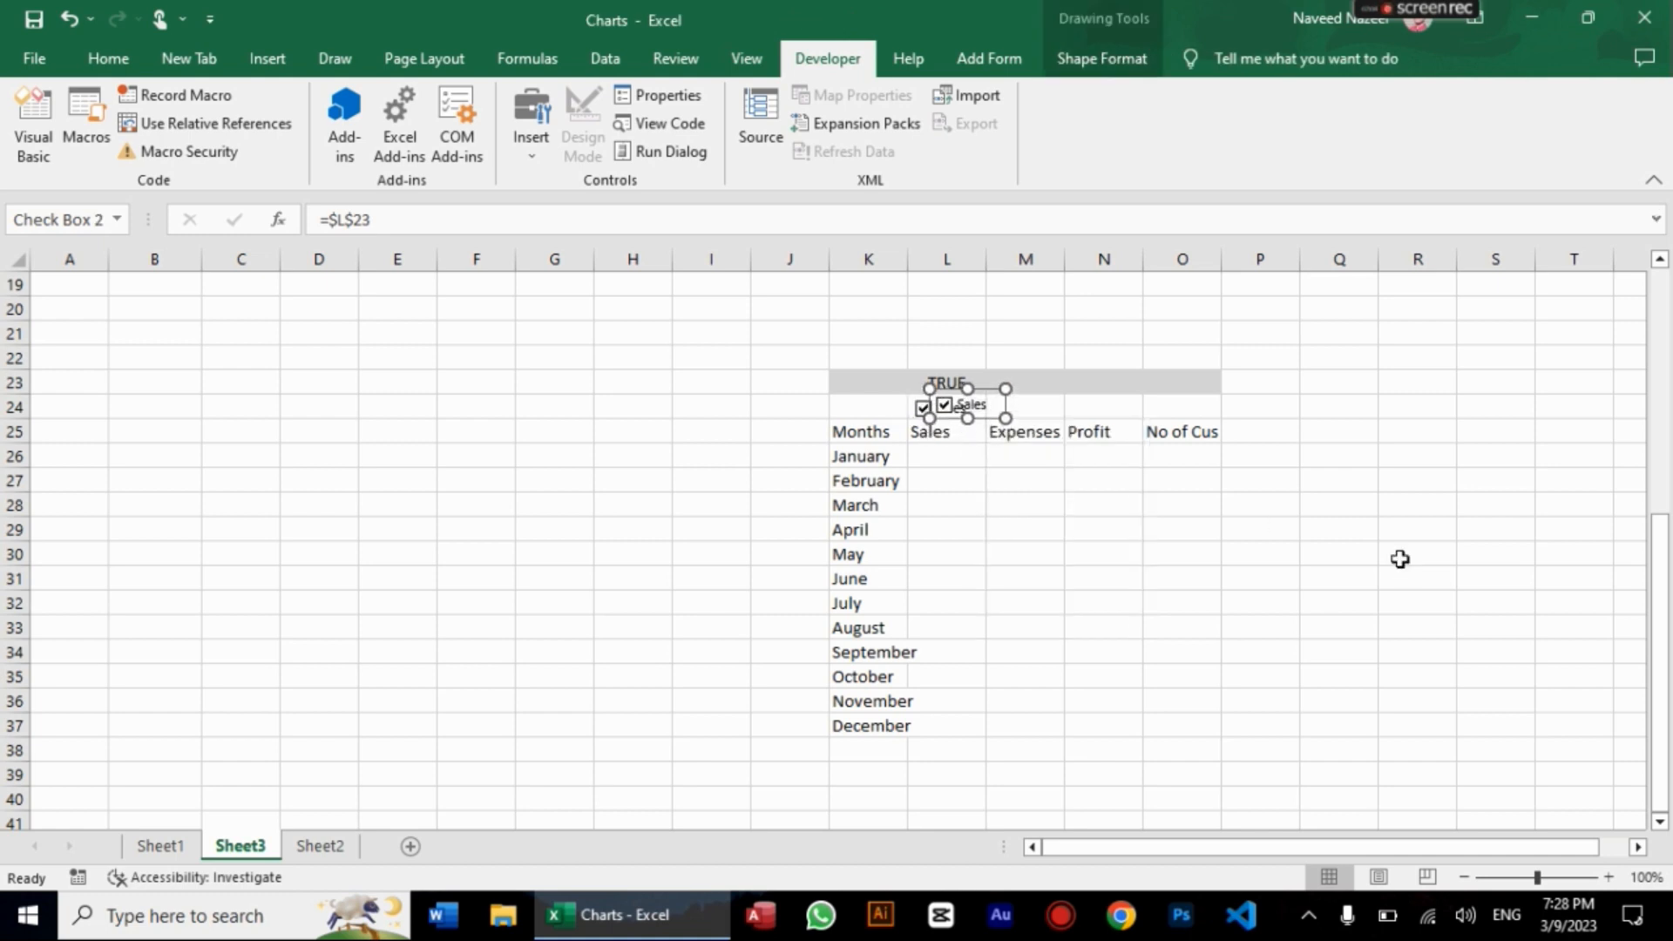
key(Right)
key(Right)
key(Right)
key(Right)
key(Right)
key(Right)
key(Right)
key(Right)
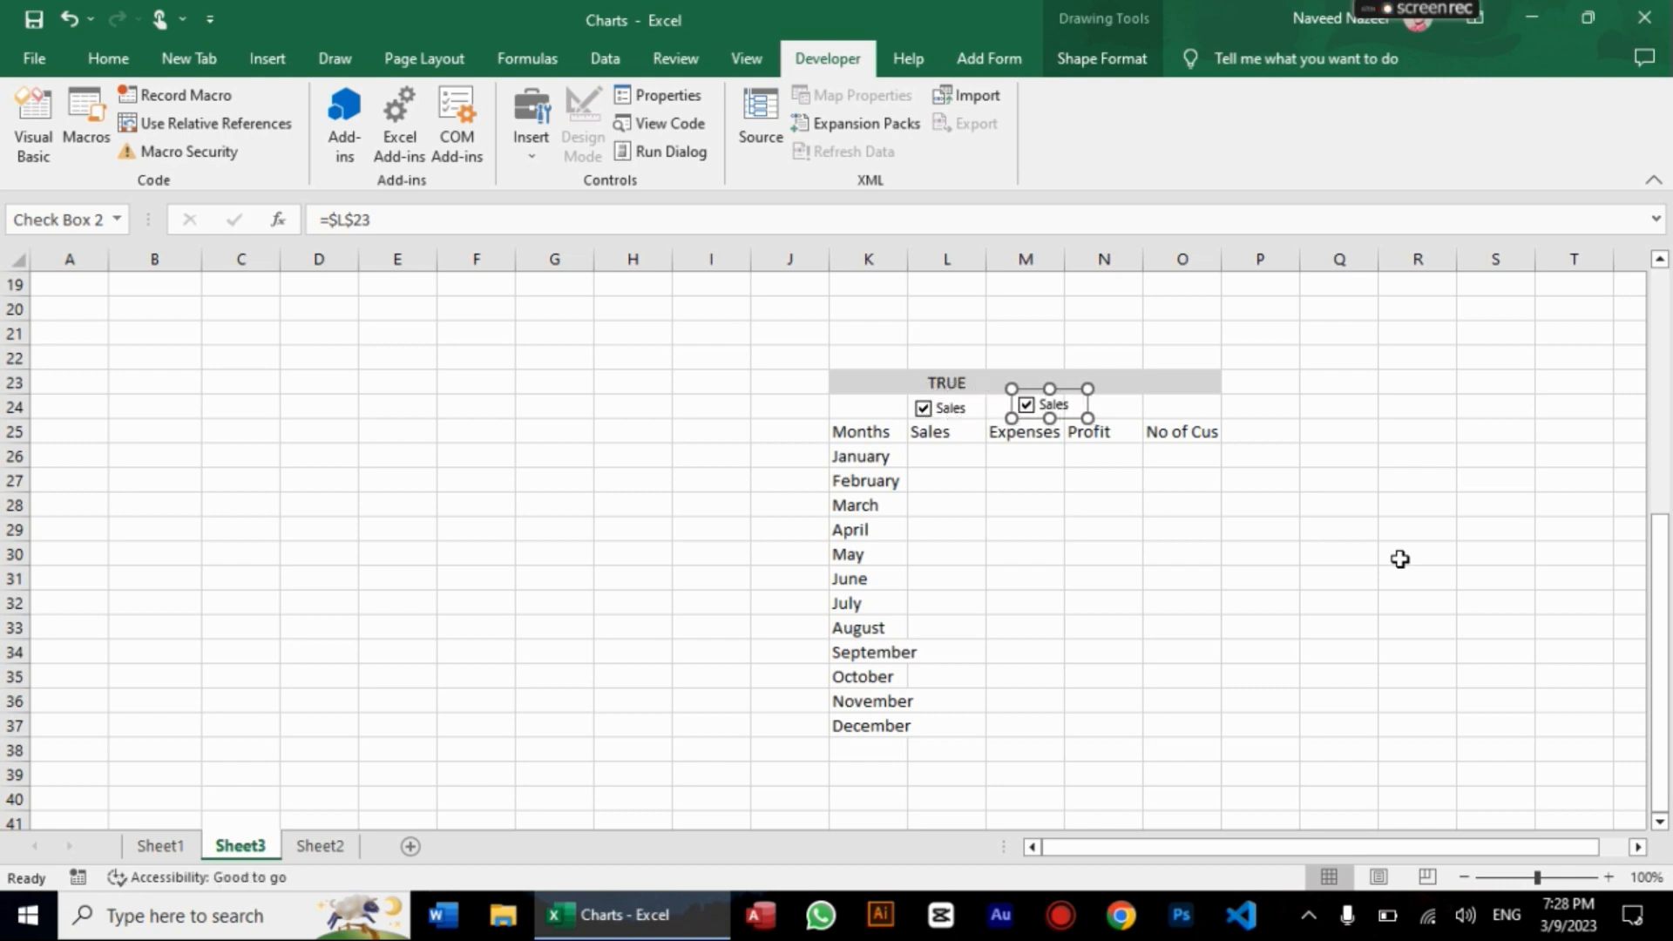
key(Left)
key(Left)
key(Left)
key(Left)
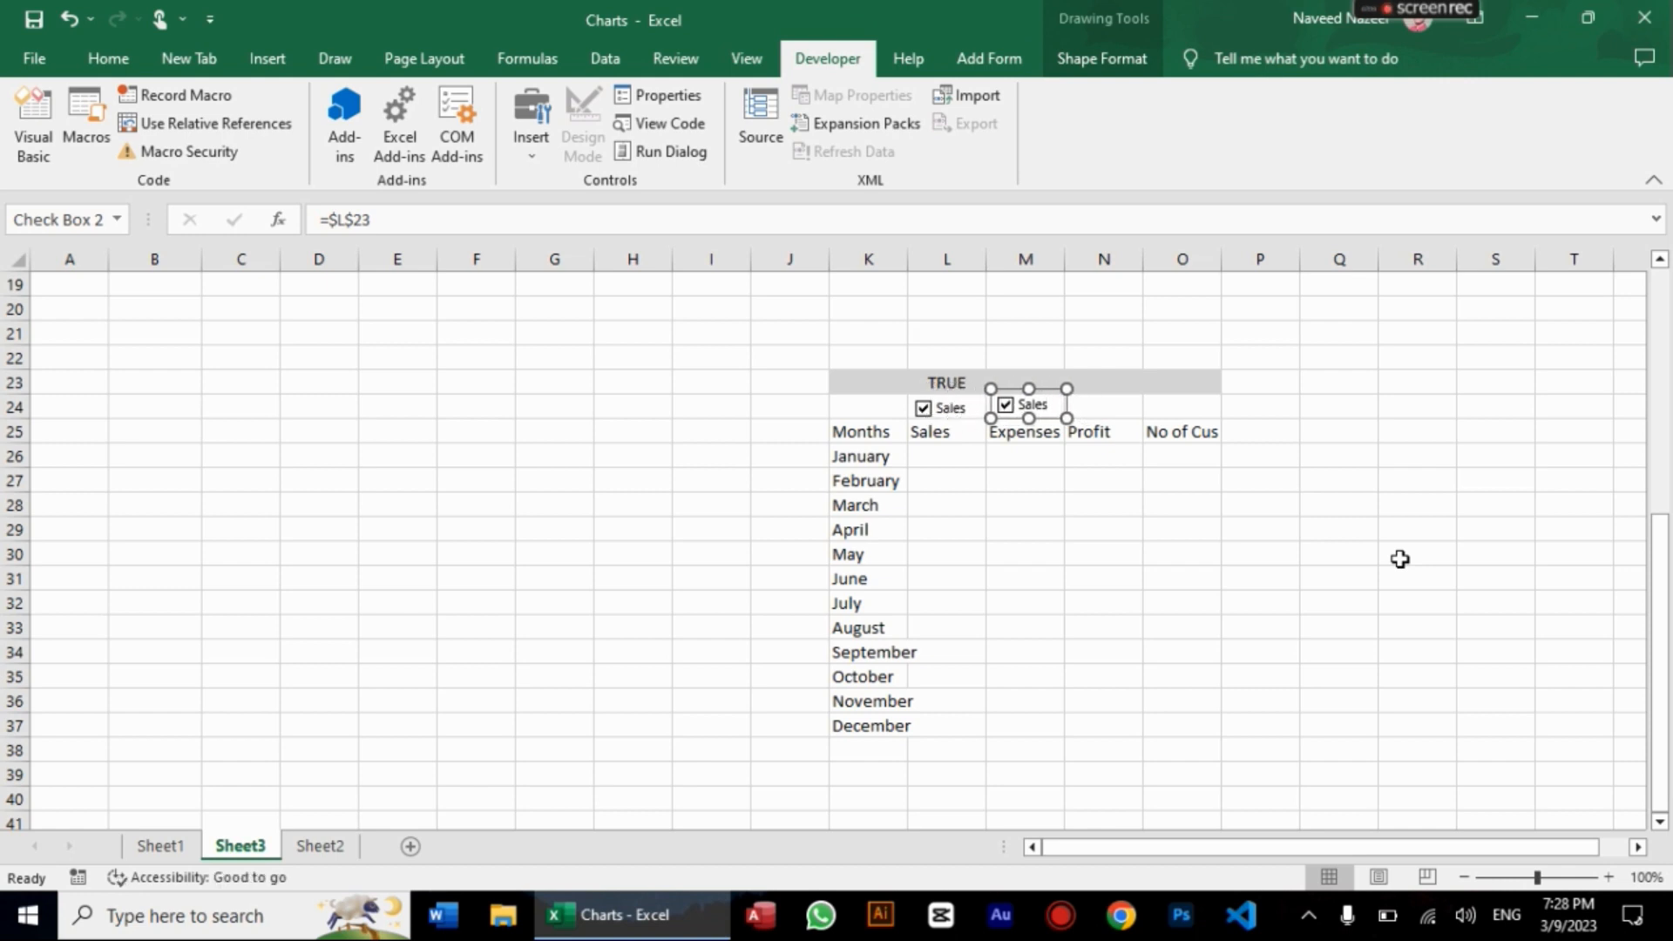
Step: Change the label of the copied check box above the Expenses header to Expensese
drag(1536, 879, 1561, 887)
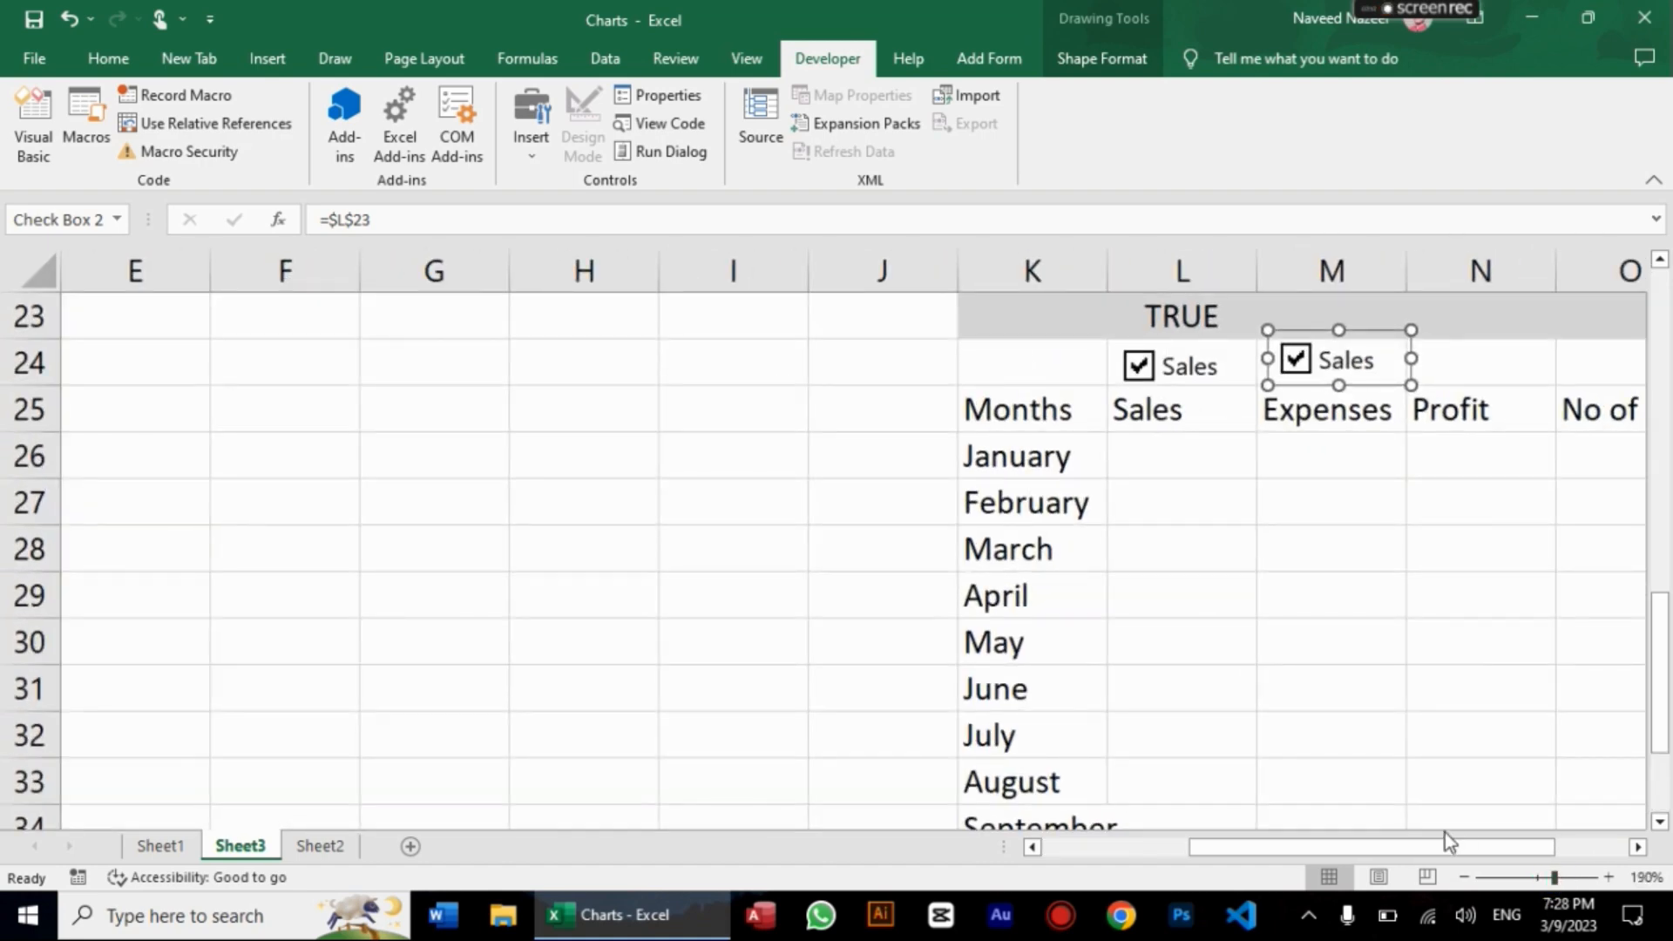
drag(1448, 846, 1557, 800)
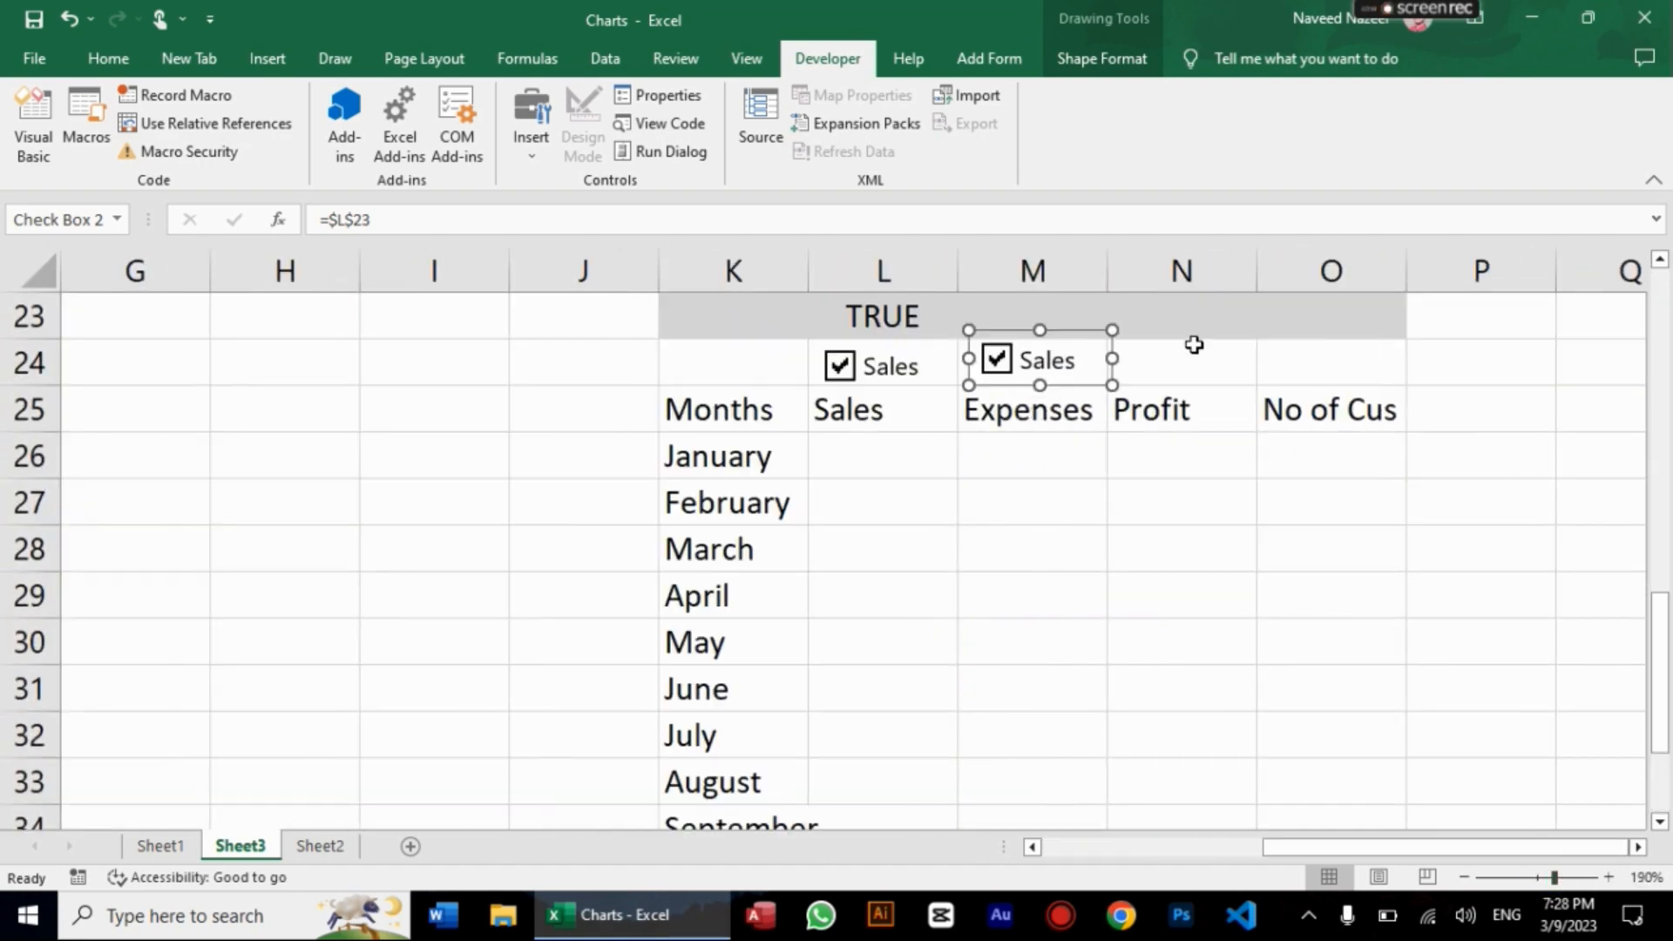
click(1065, 354)
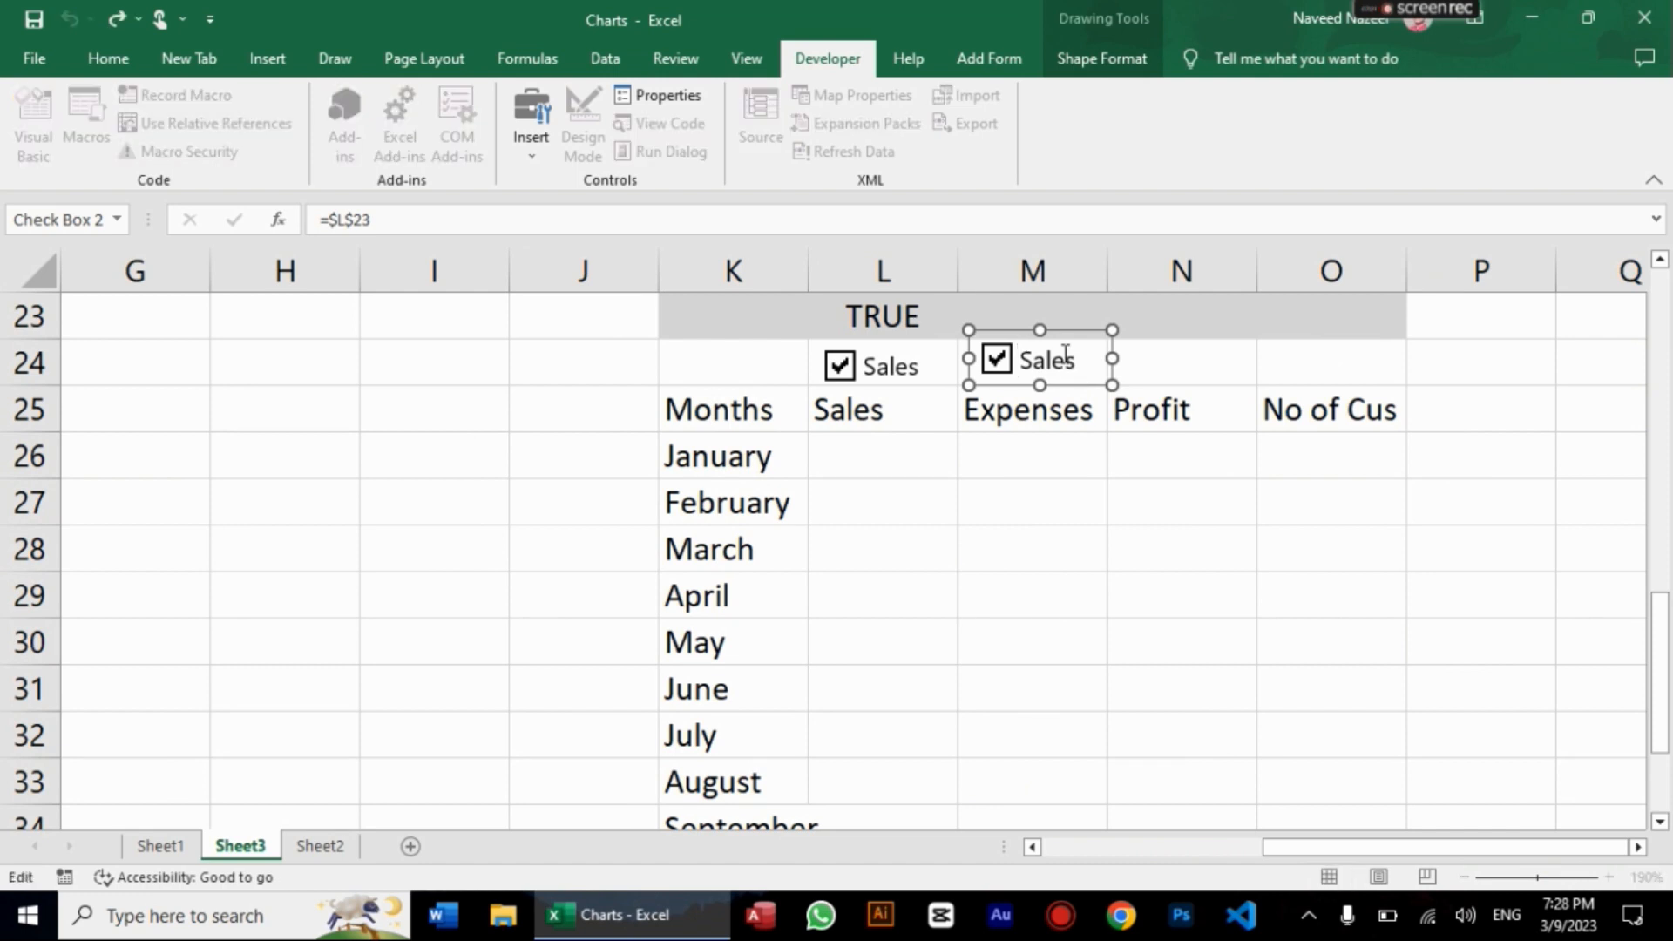
shift+click(1064, 358)
text(Expense)
click(1243, 514)
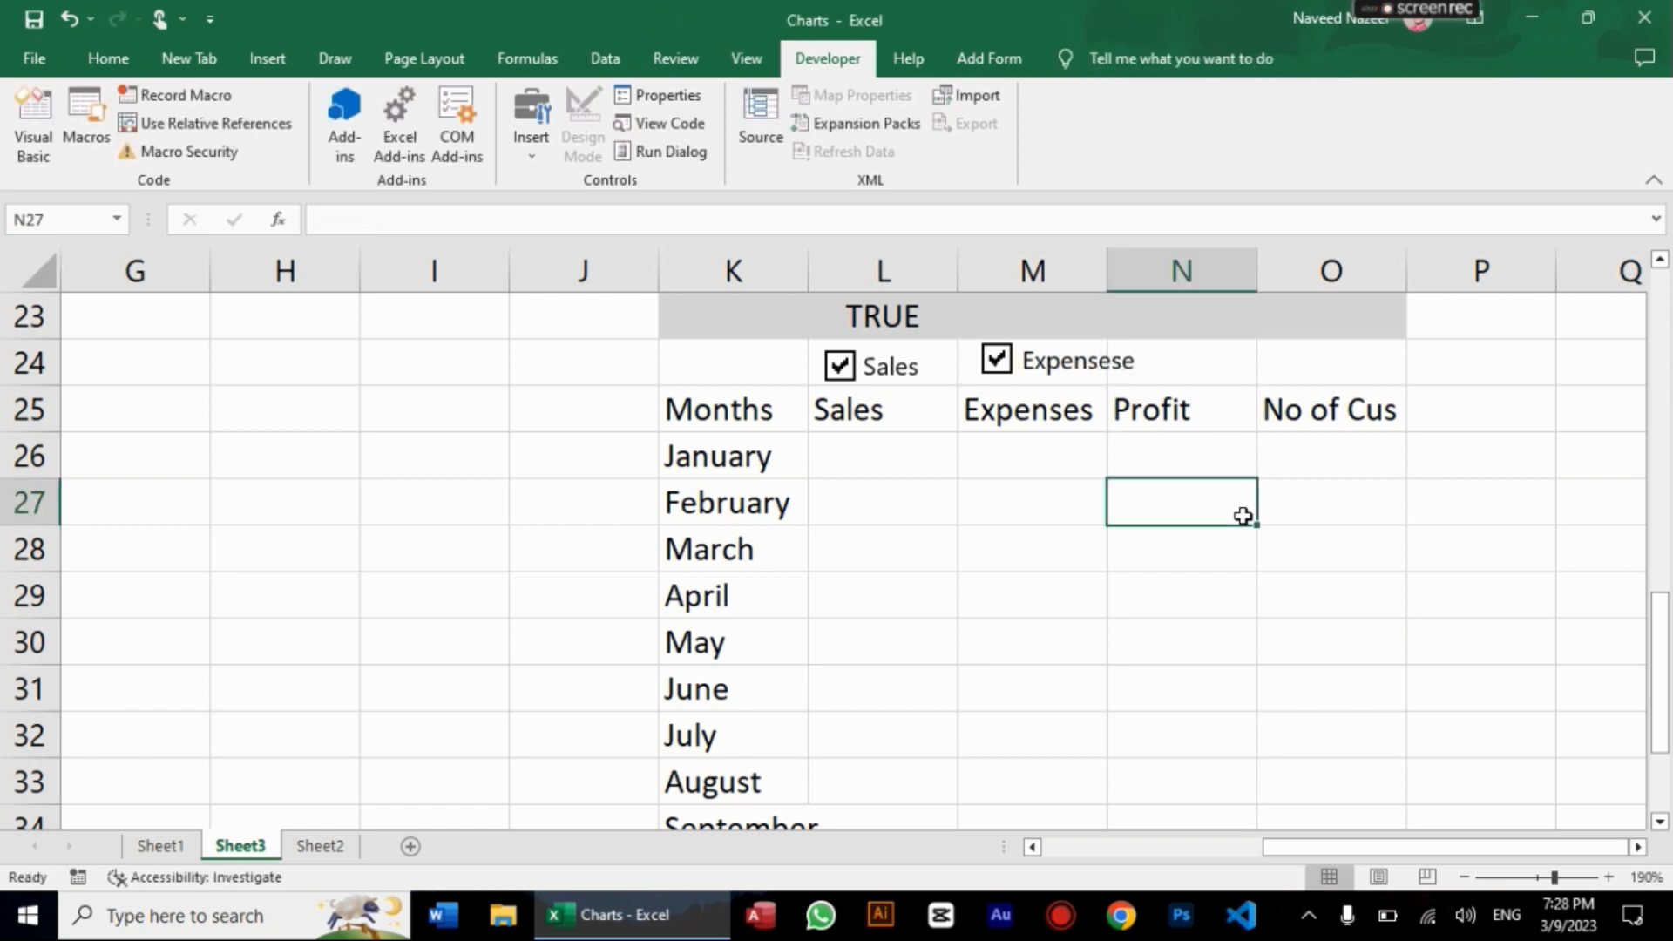
Step: Nudge the Expensese check box left so its tick box lines up with the start of column M
right_click(1070, 378)
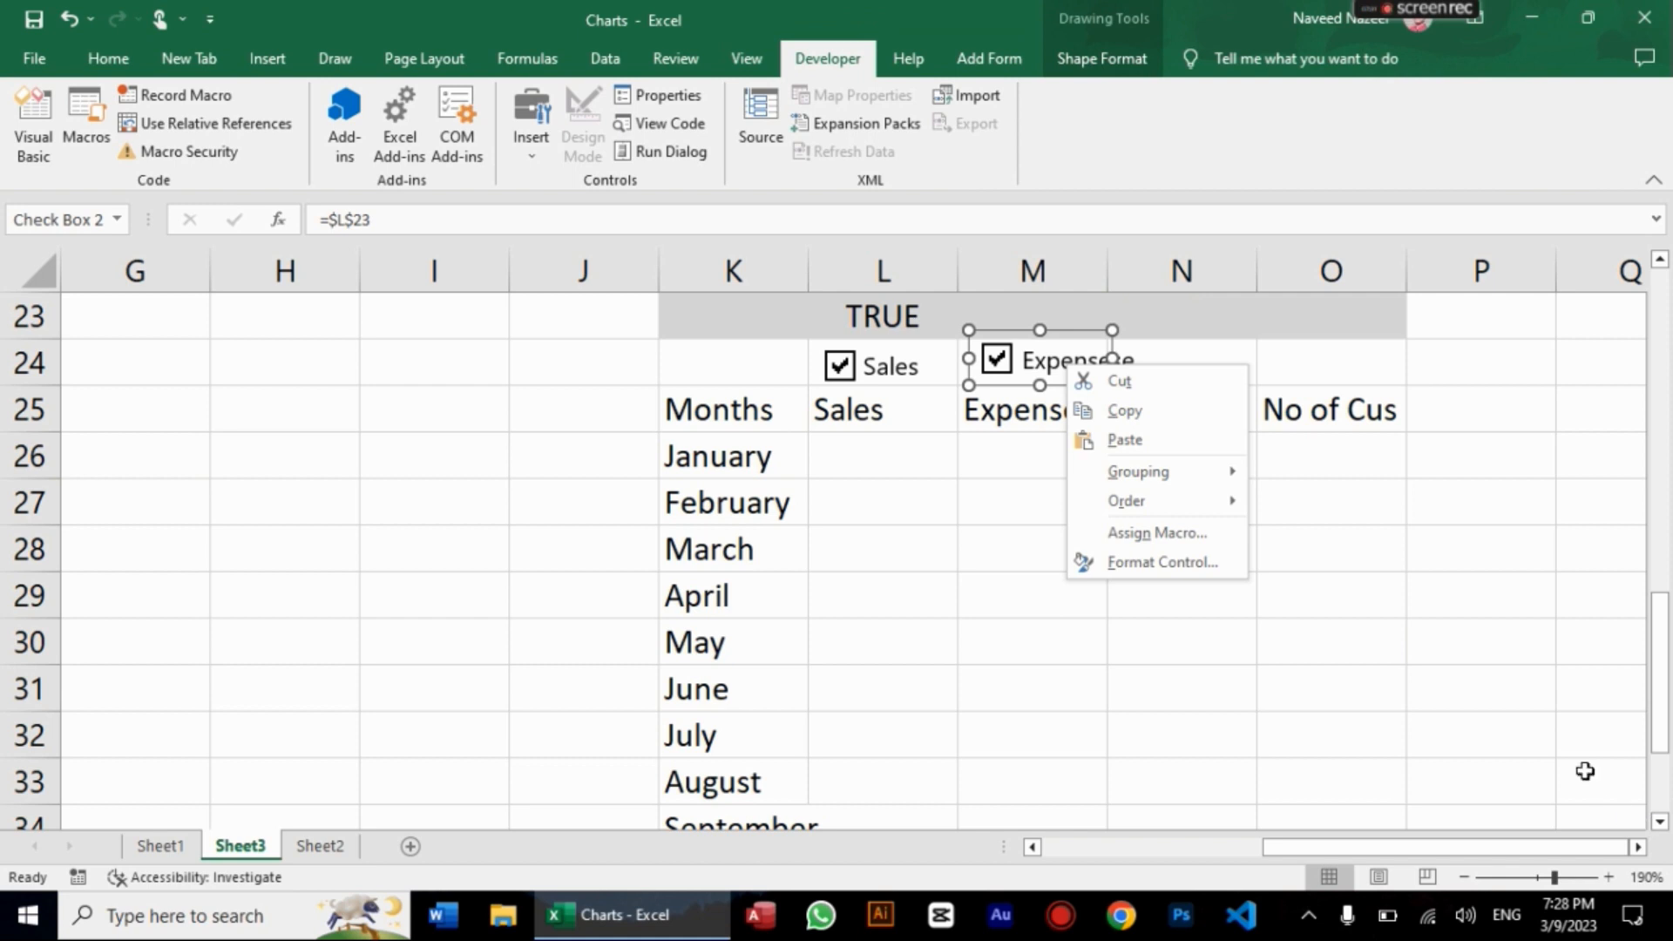
key(Escape)
key(Left)
key(Left)
key(Left)
key(Left)
key(Left)
key(Left)
key(Left)
key(Left)
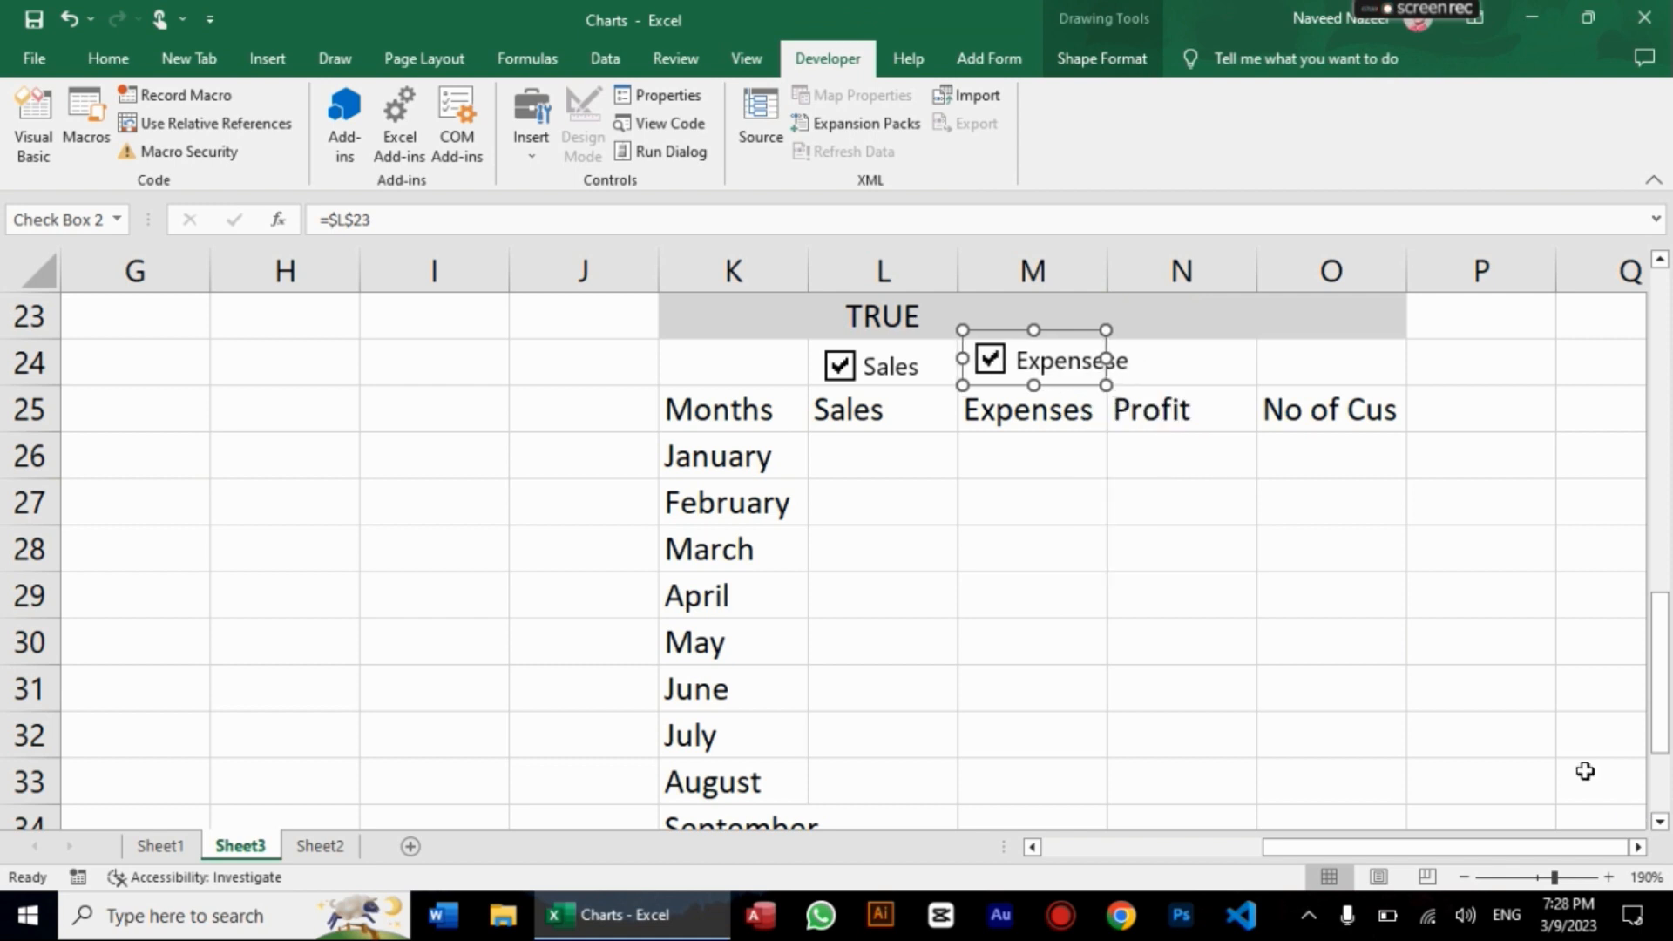
key(Left)
key(Left)
key(Left)
key(Left)
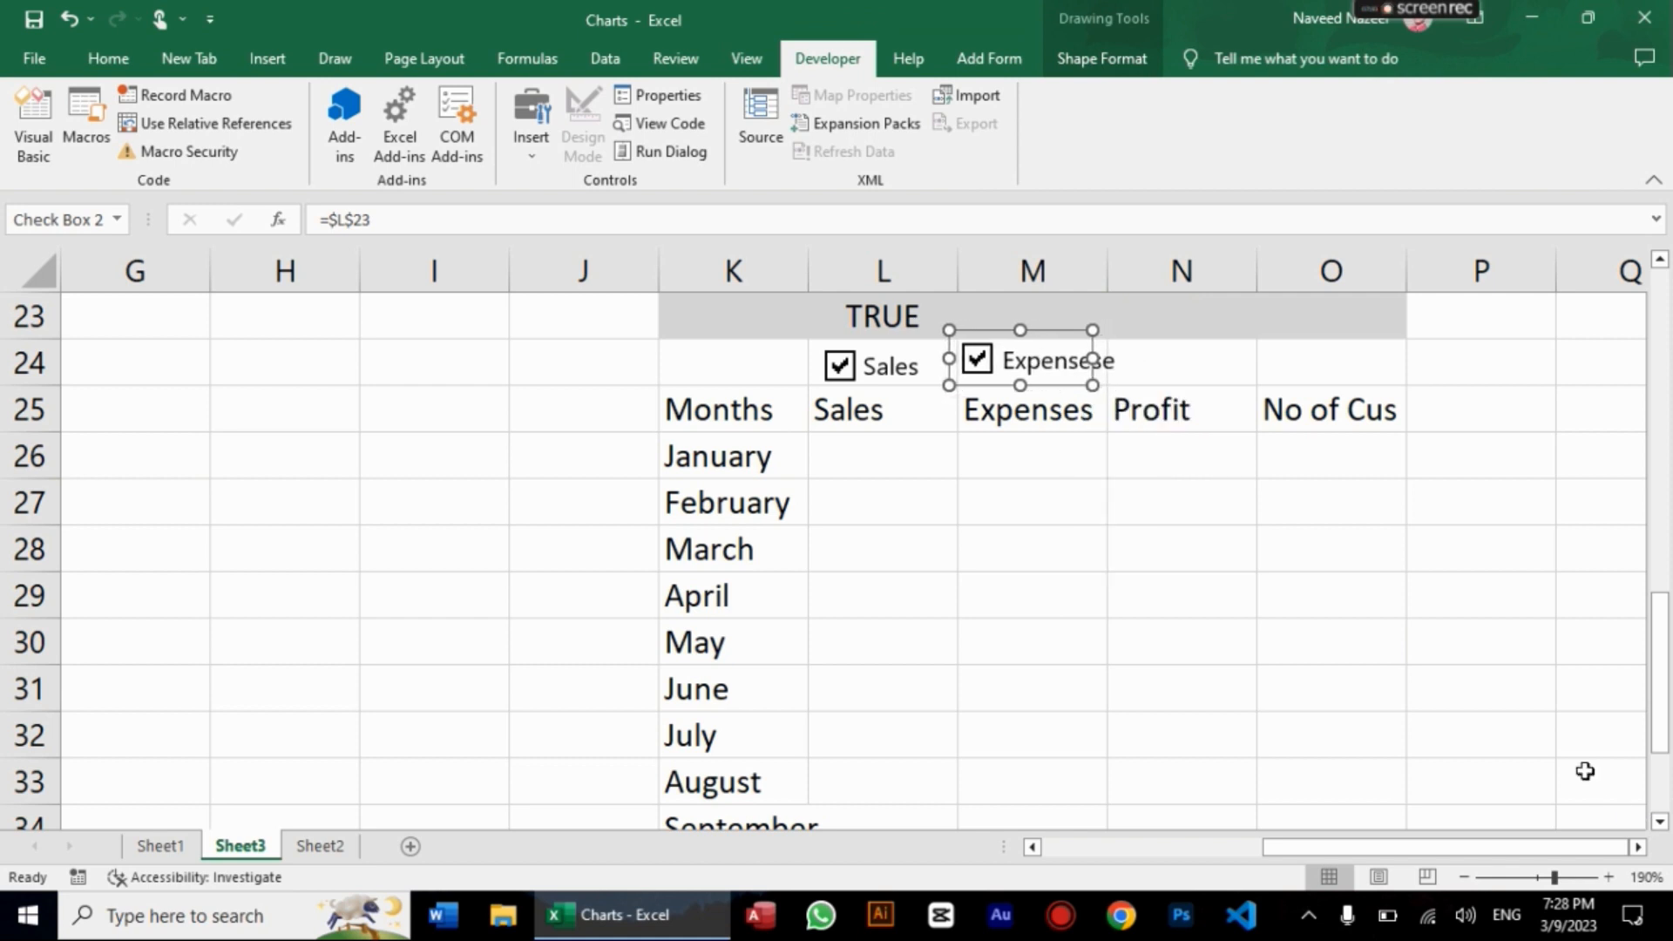
key(Left)
key(Left)
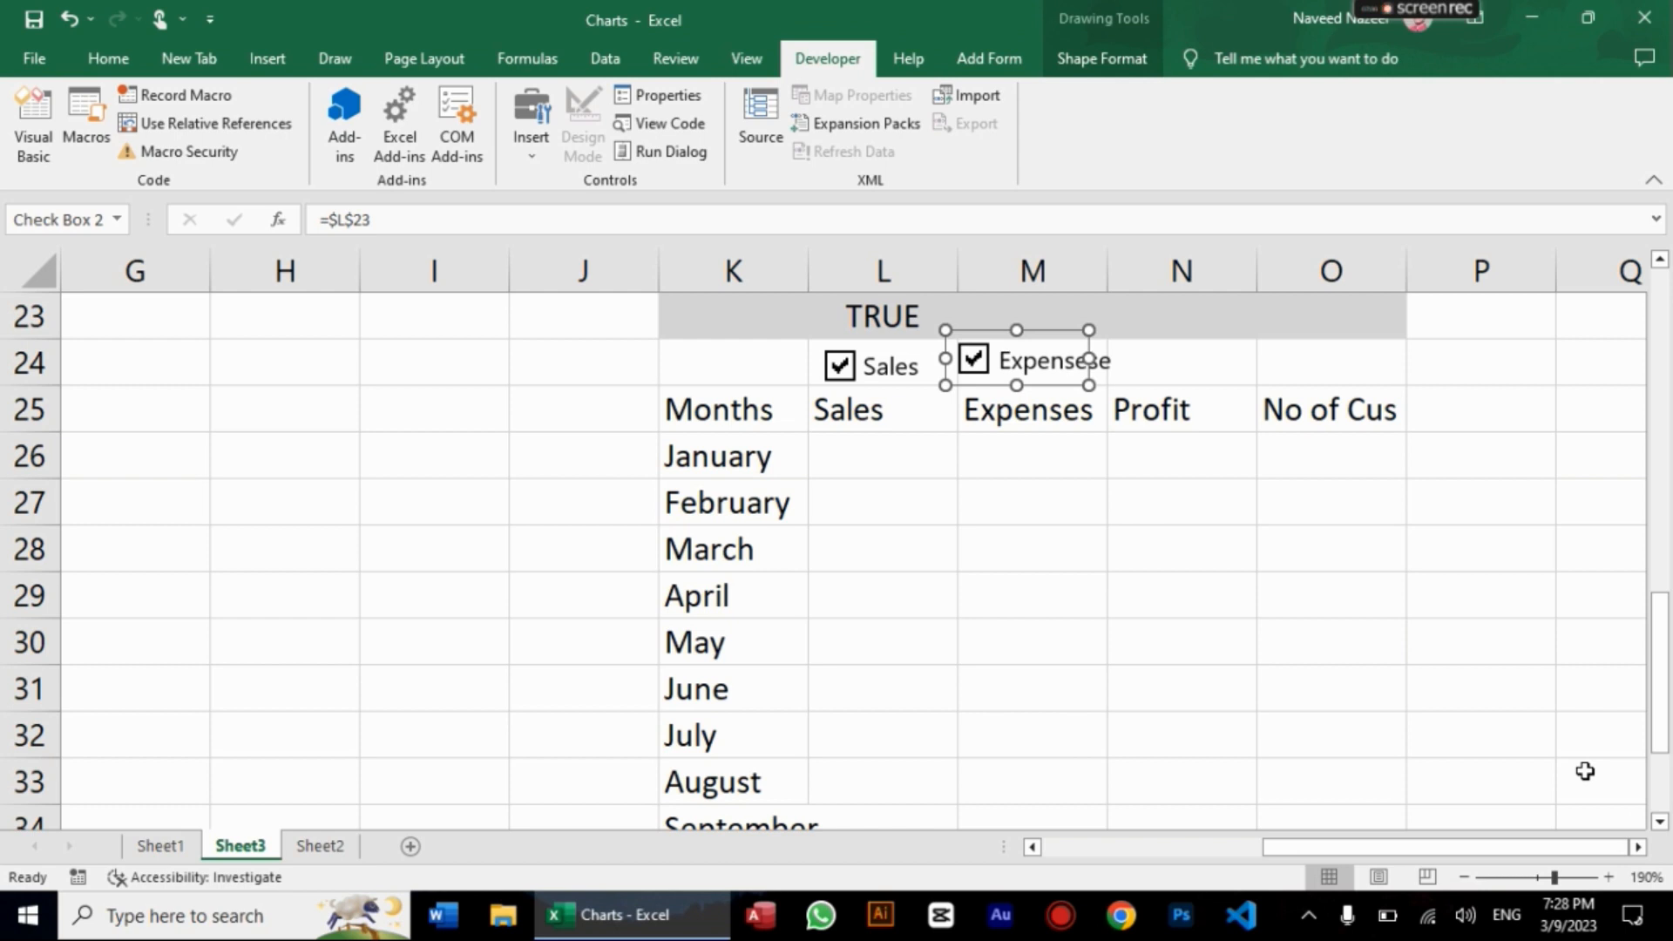
click(1451, 675)
Step: Duplicate the Expensese check box and move the copy into cell N24, above the Profit header
right_click(1043, 357)
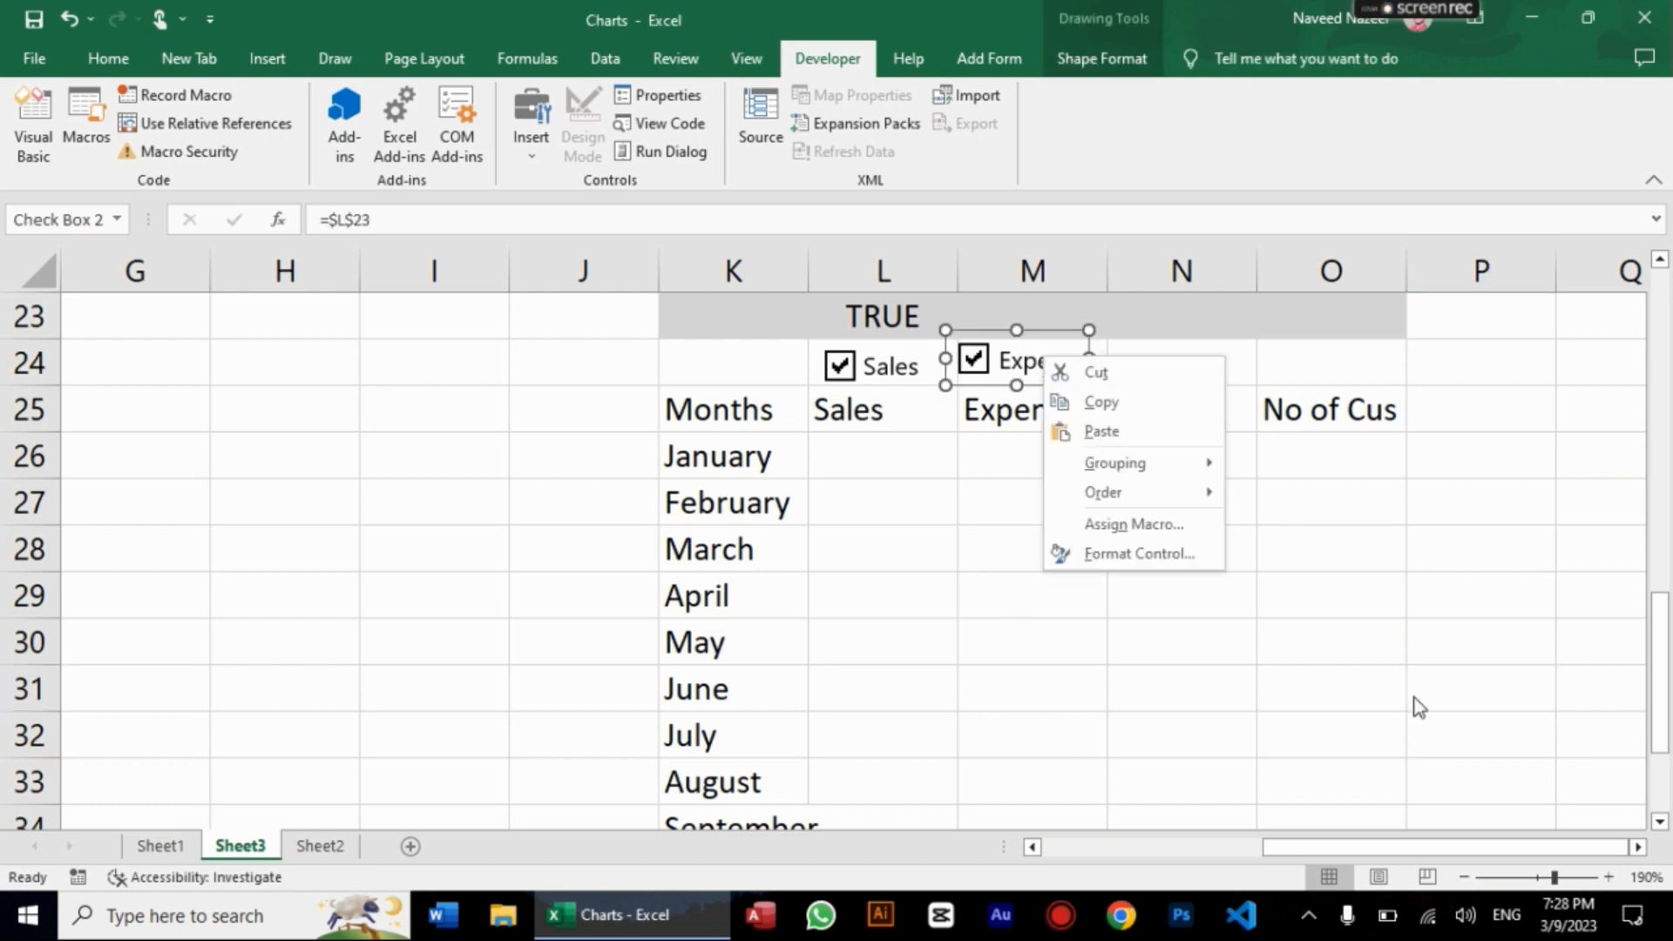
key(Escape)
key(ctrl+d)
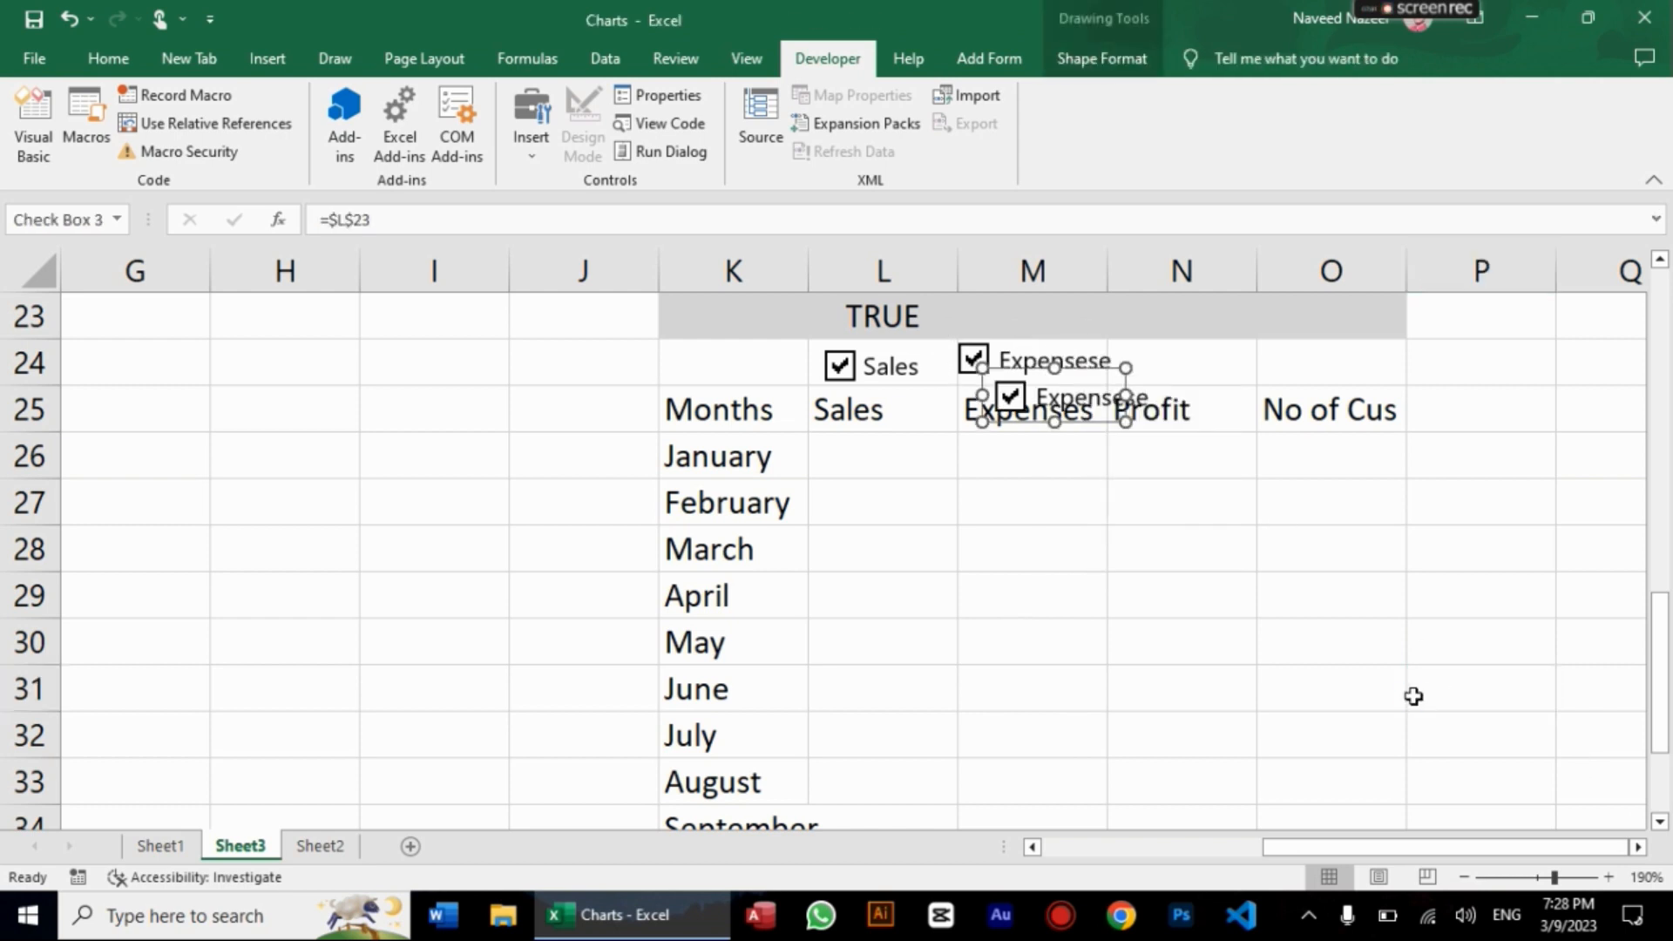
key(Up)
key(Up)
key(Up)
key(Up)
key(Up)
key(Up)
key(Up)
key(Up)
key(Up)
key(Up)
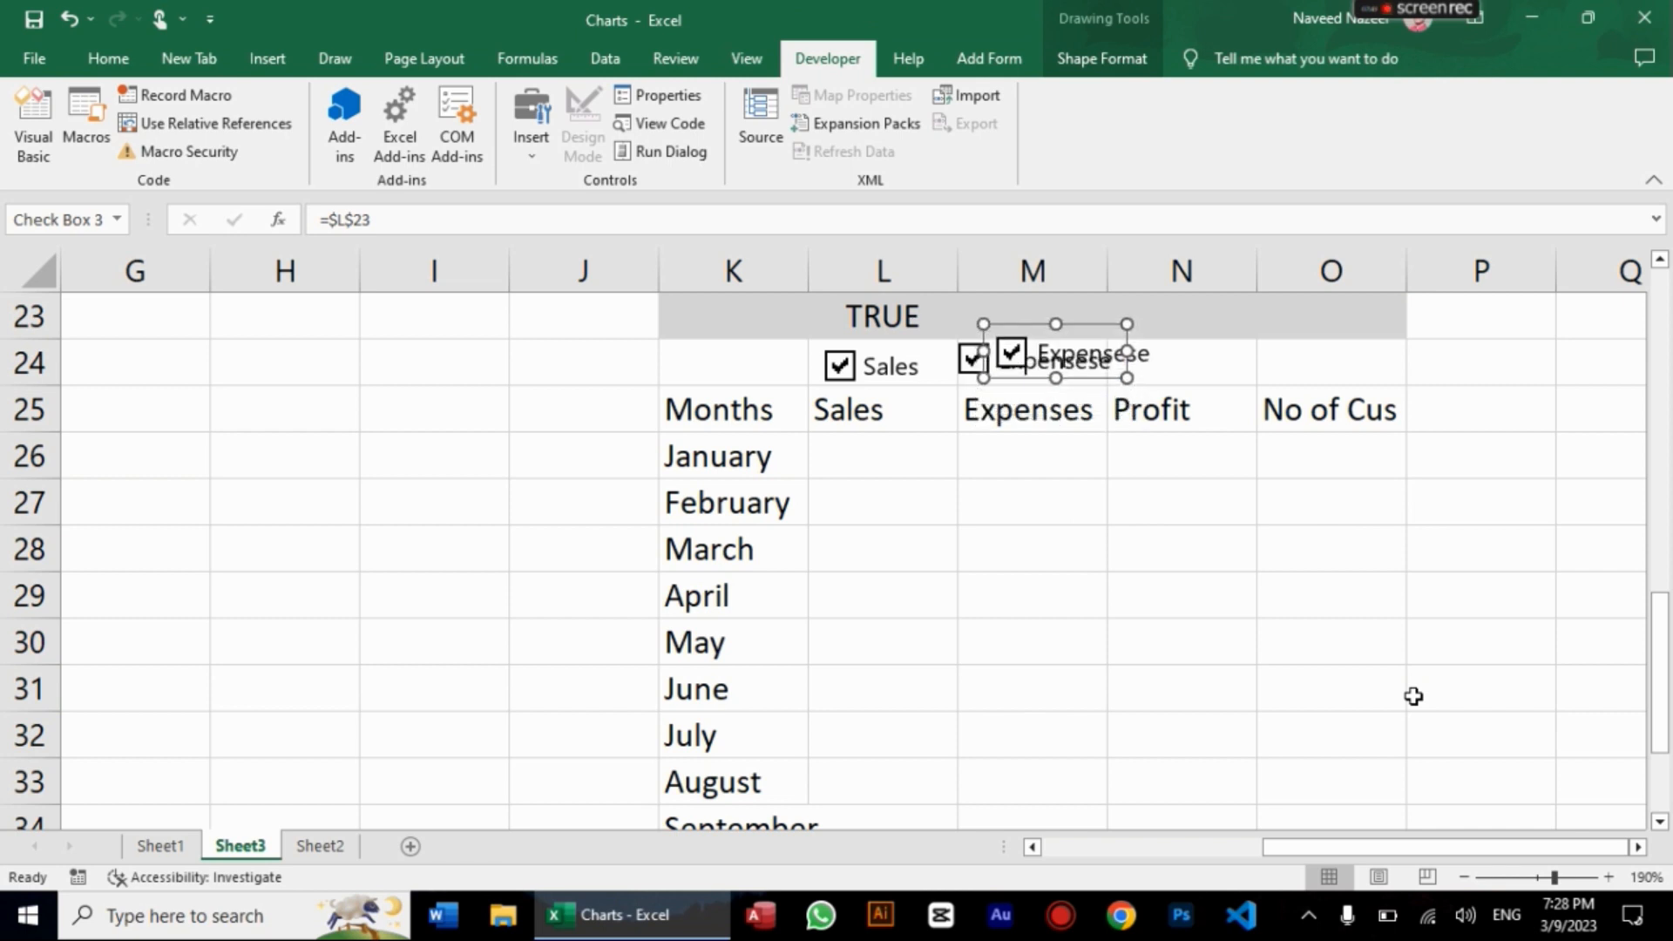
key(Right)
key(Right)
key(Right)
key(Right)
key(Right)
key(Right)
key(Right)
key(Right)
key(Right)
key(Right)
key(Right)
key(Right)
key(Right)
key(Right)
key(Right)
key(Right)
key(Right)
key(Right)
key(Right)
key(Right)
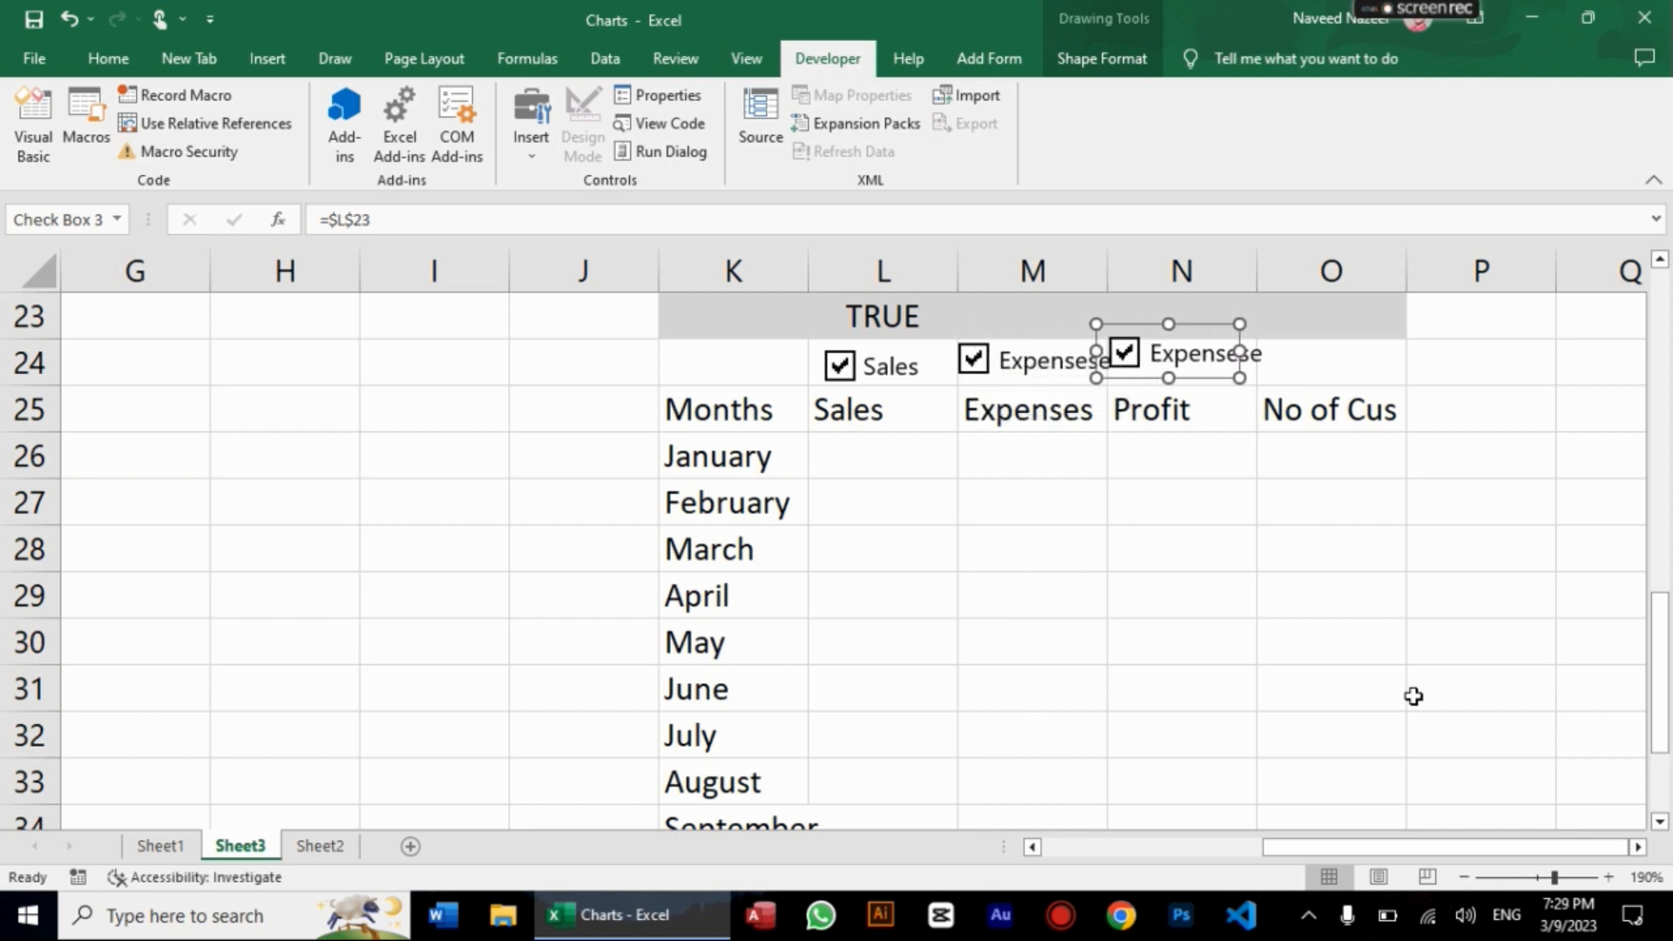
key(Down)
key(Down)
key(Down)
key(Down)
key(Down)
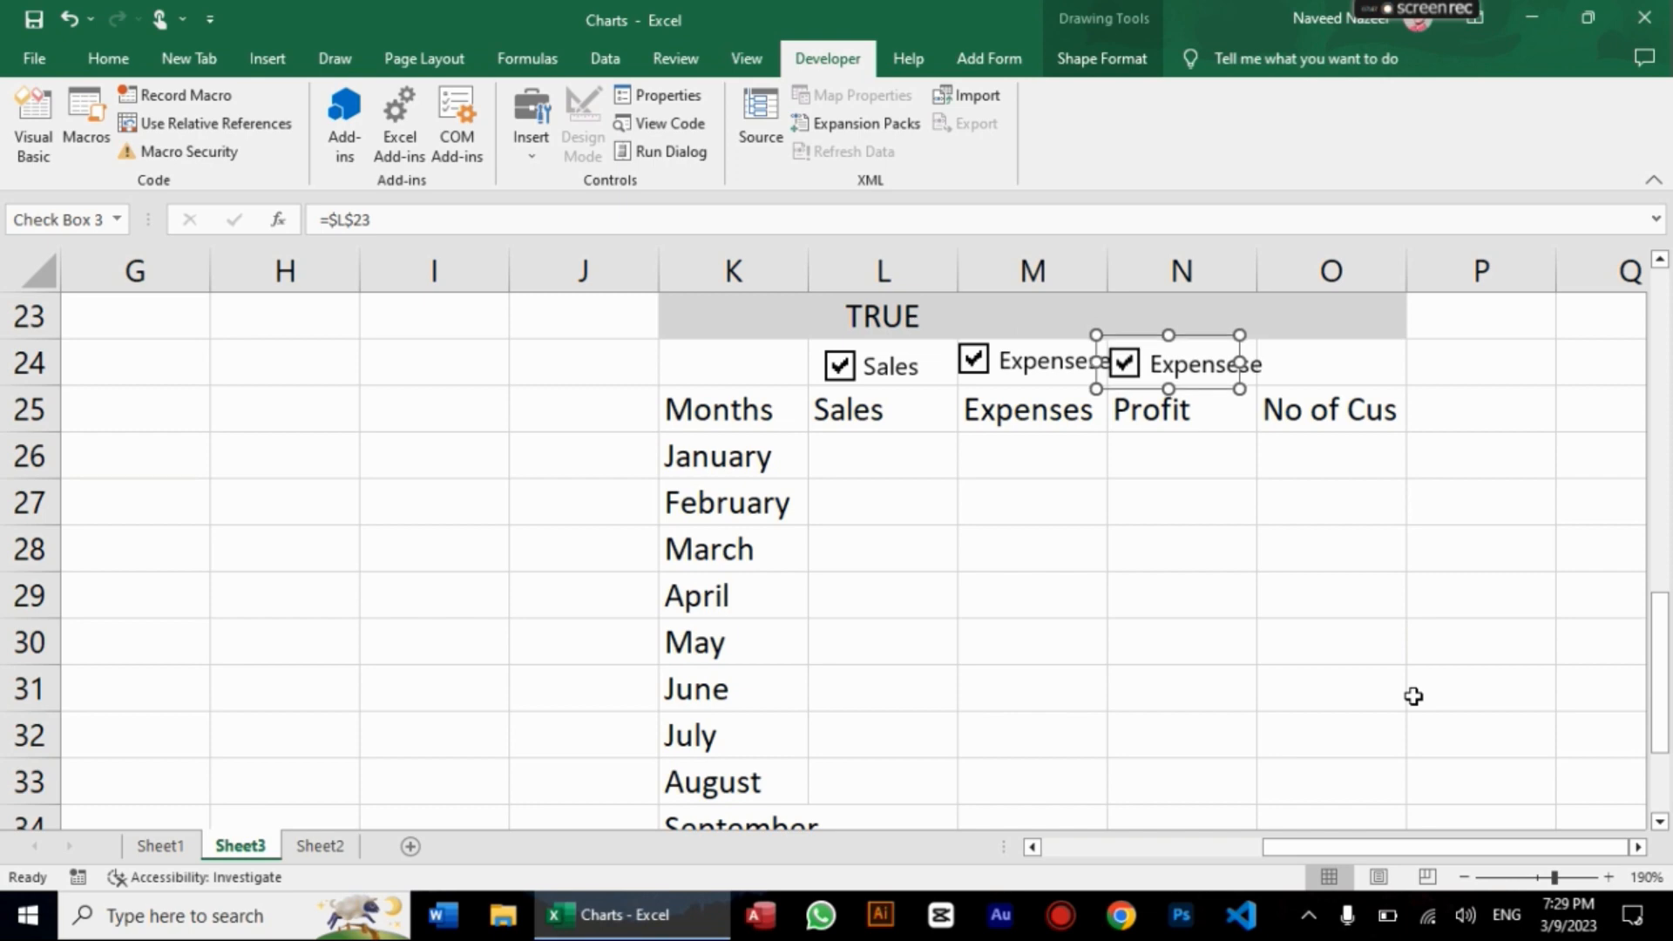
click(1225, 376)
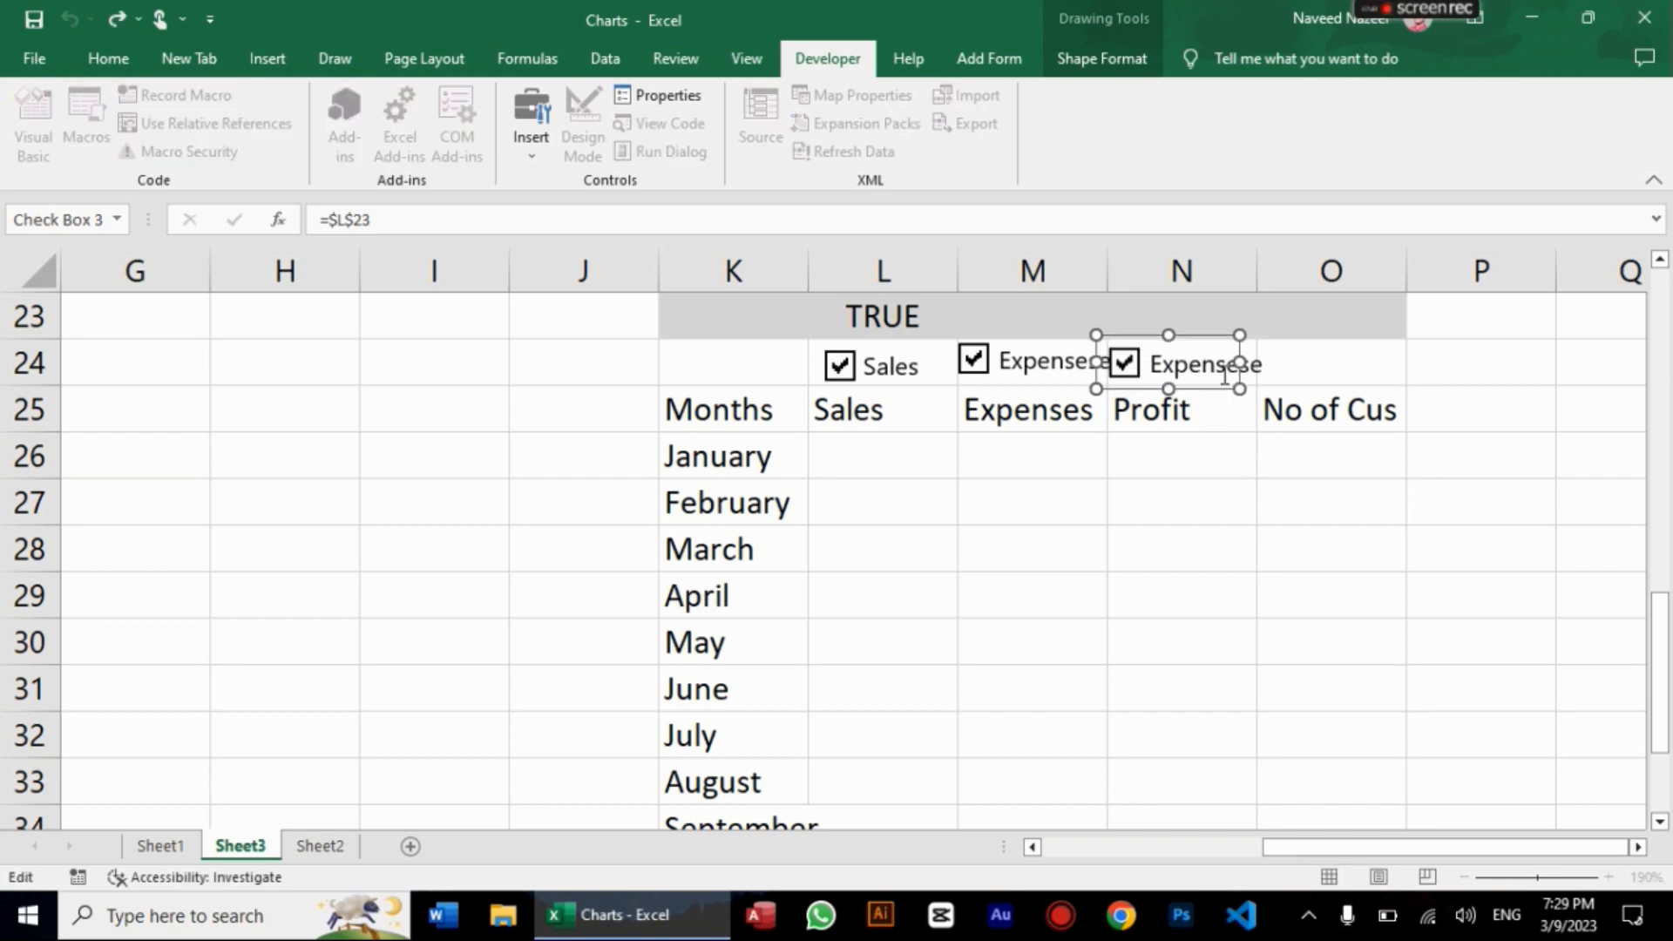
key(Escape)
key(ctrl+a)
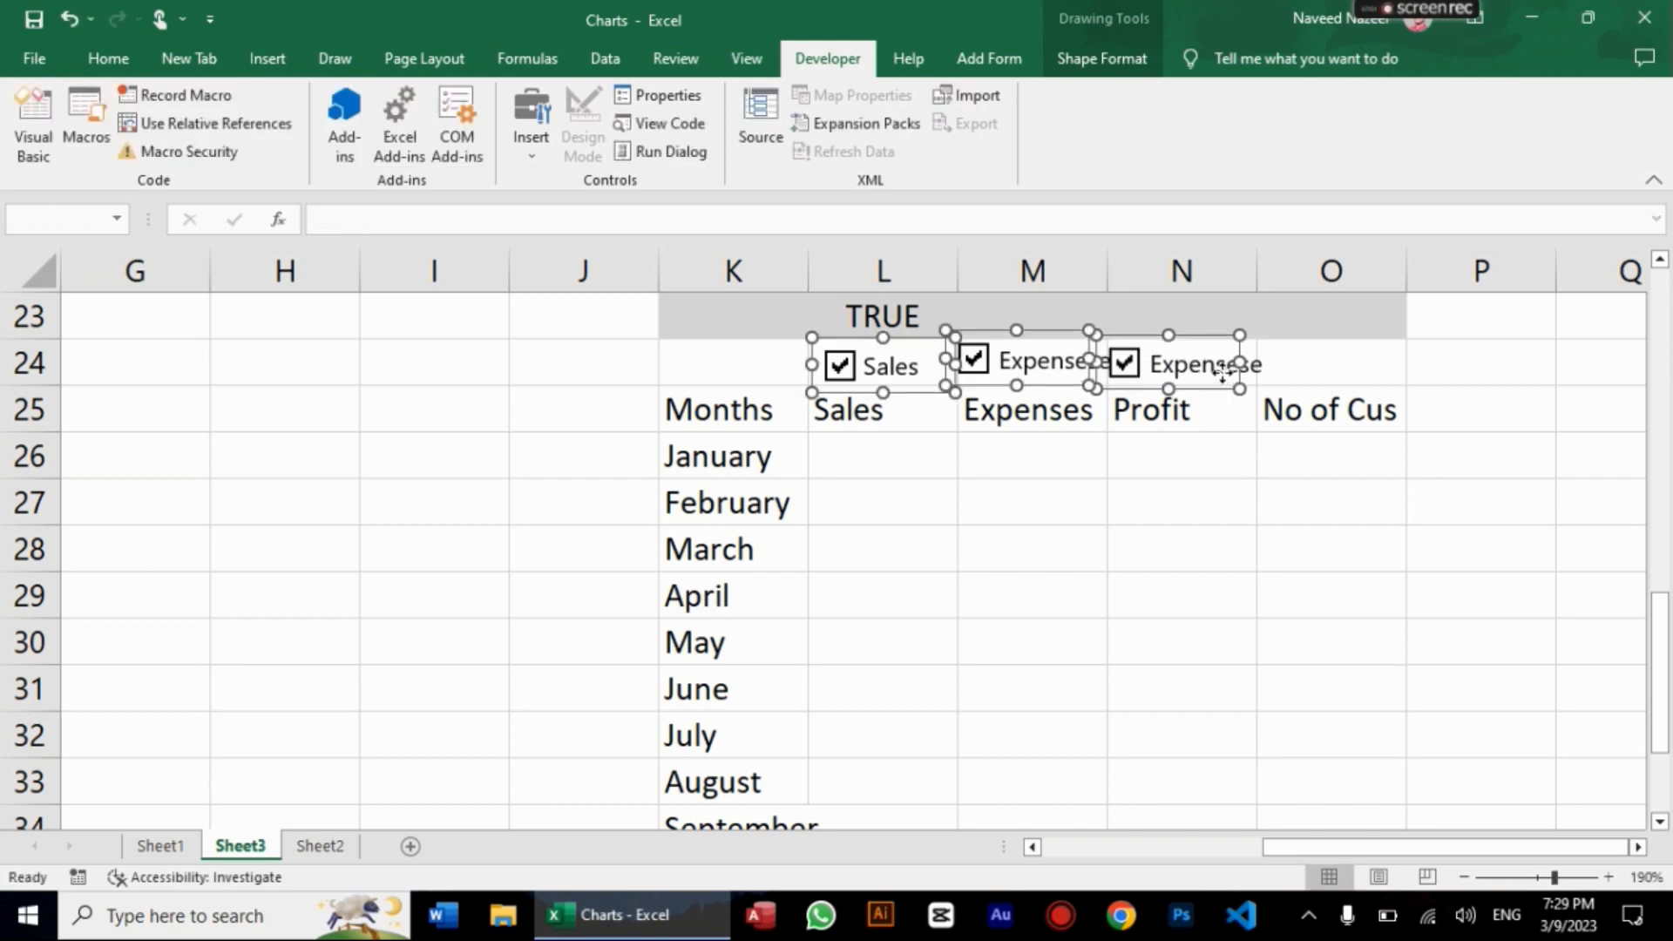
click(1213, 534)
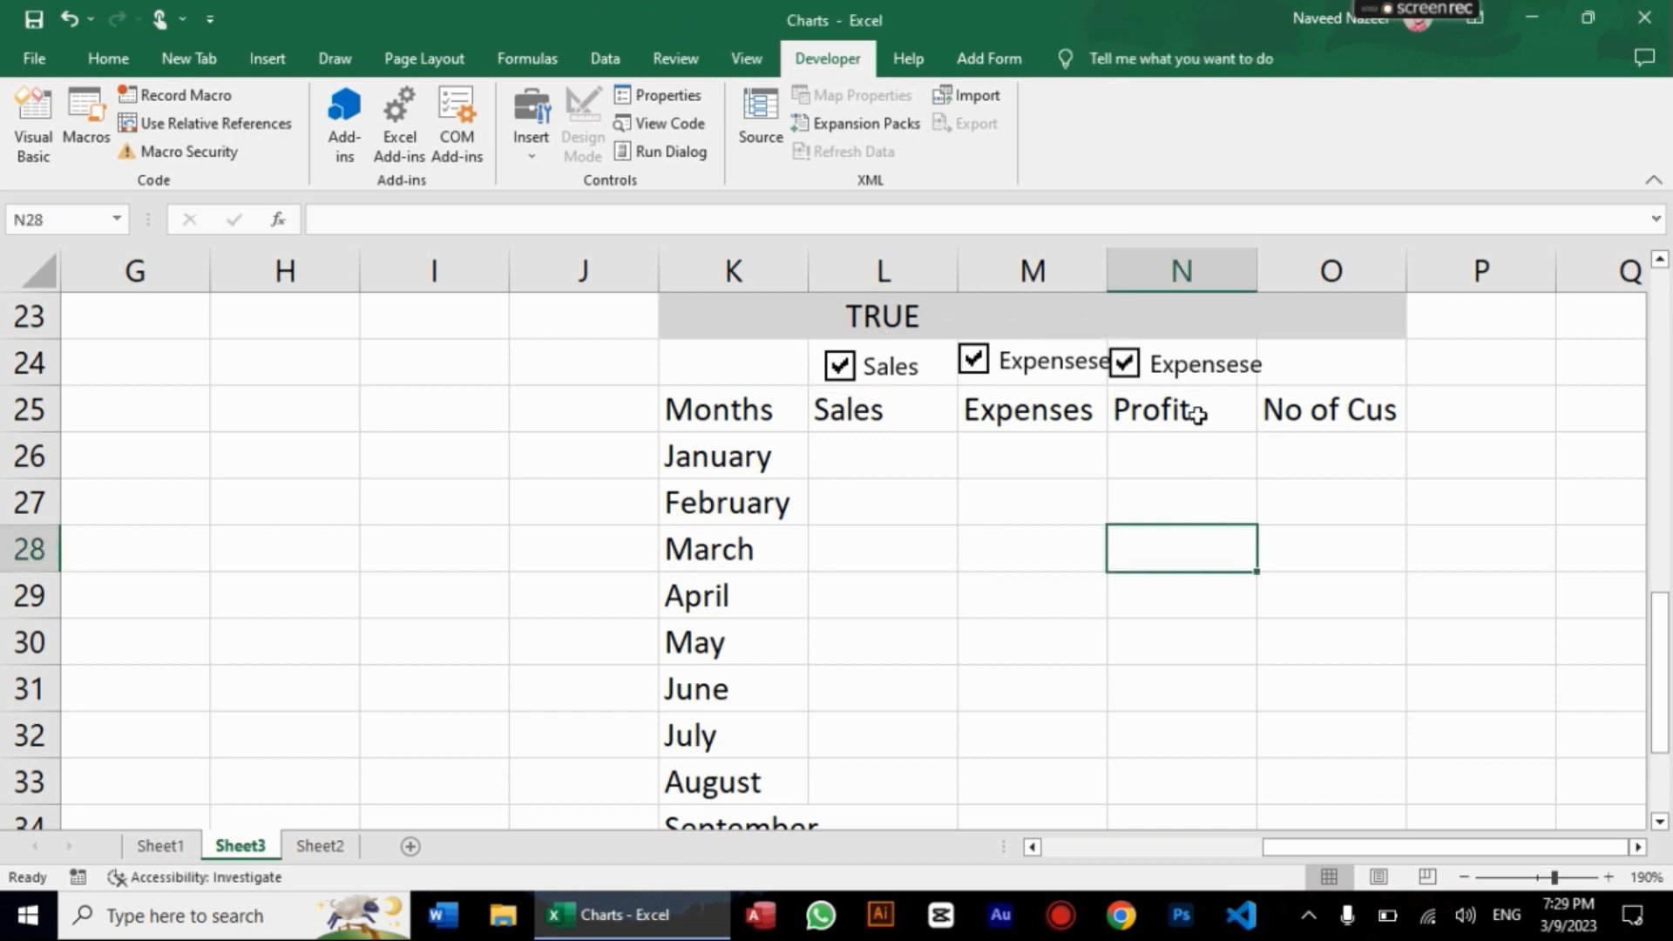
Step: Clear the check box above the Profit header and change its label to Proft
click(1199, 373)
click(1200, 373)
click(1199, 373)
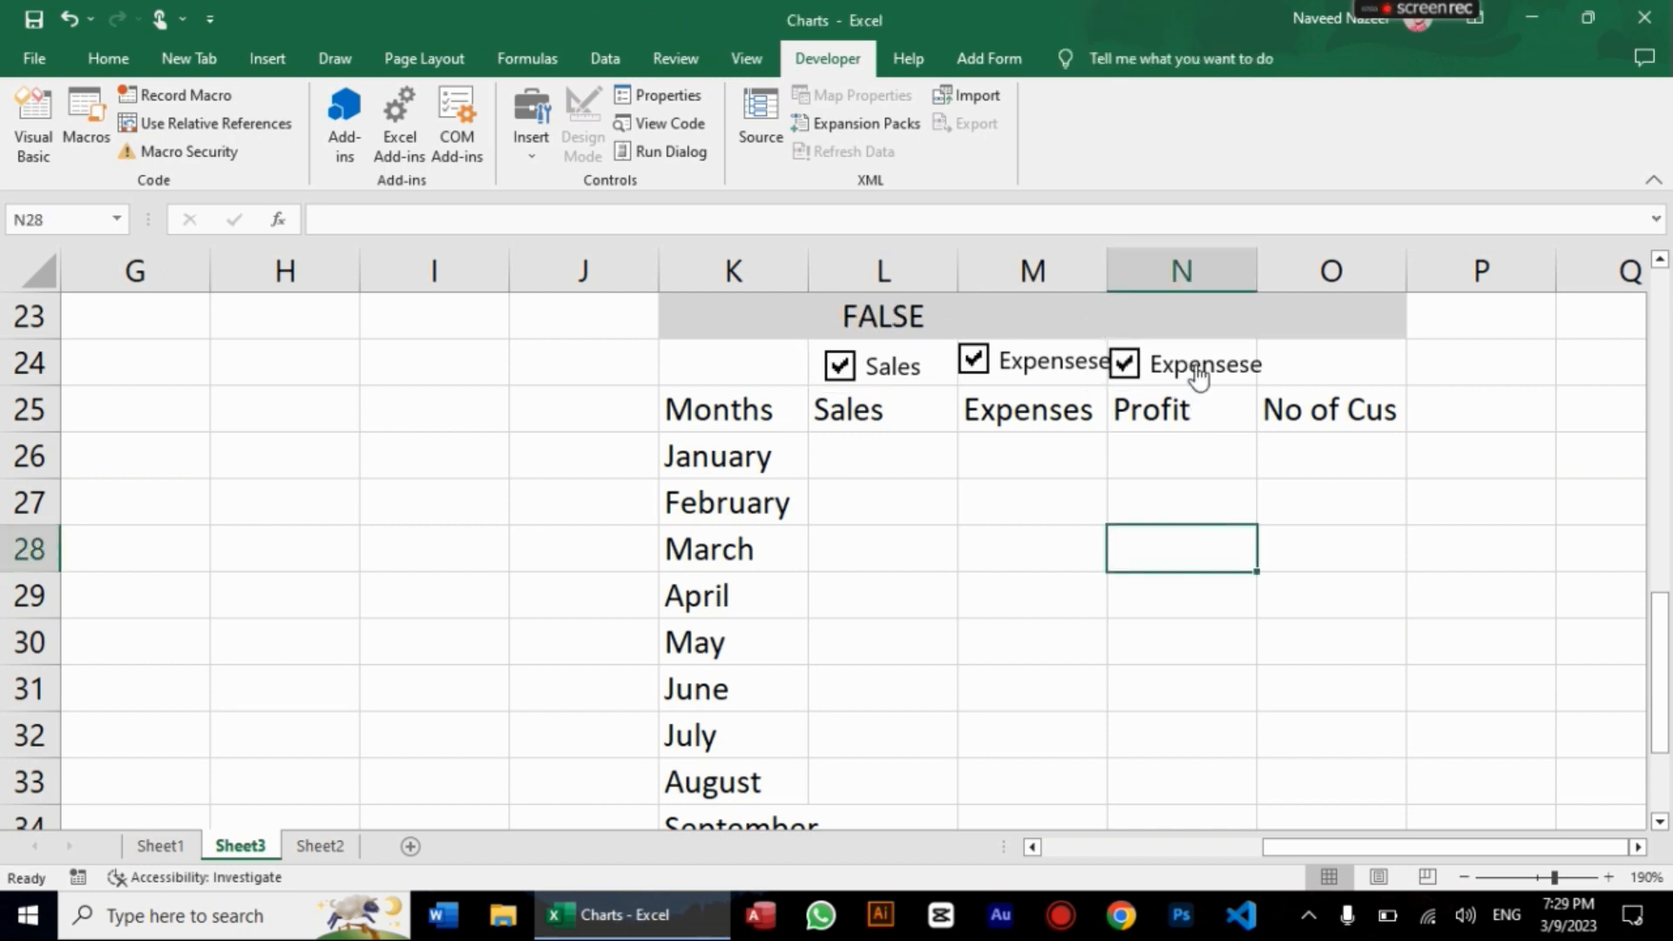
right_click(1199, 373)
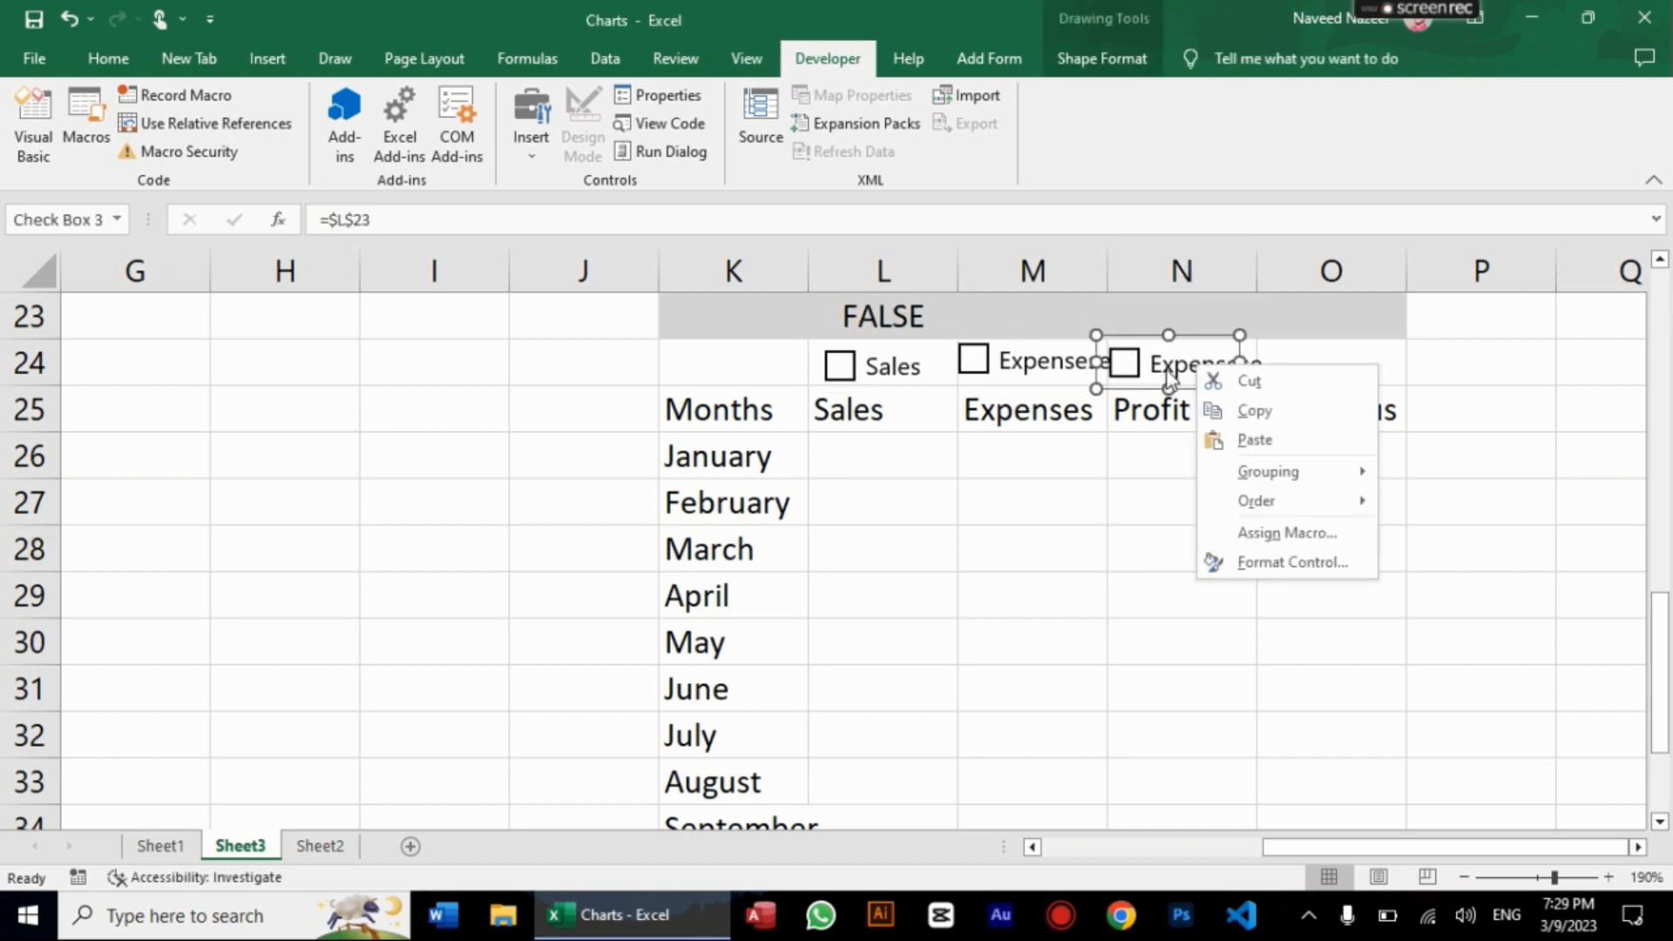
click(1169, 373)
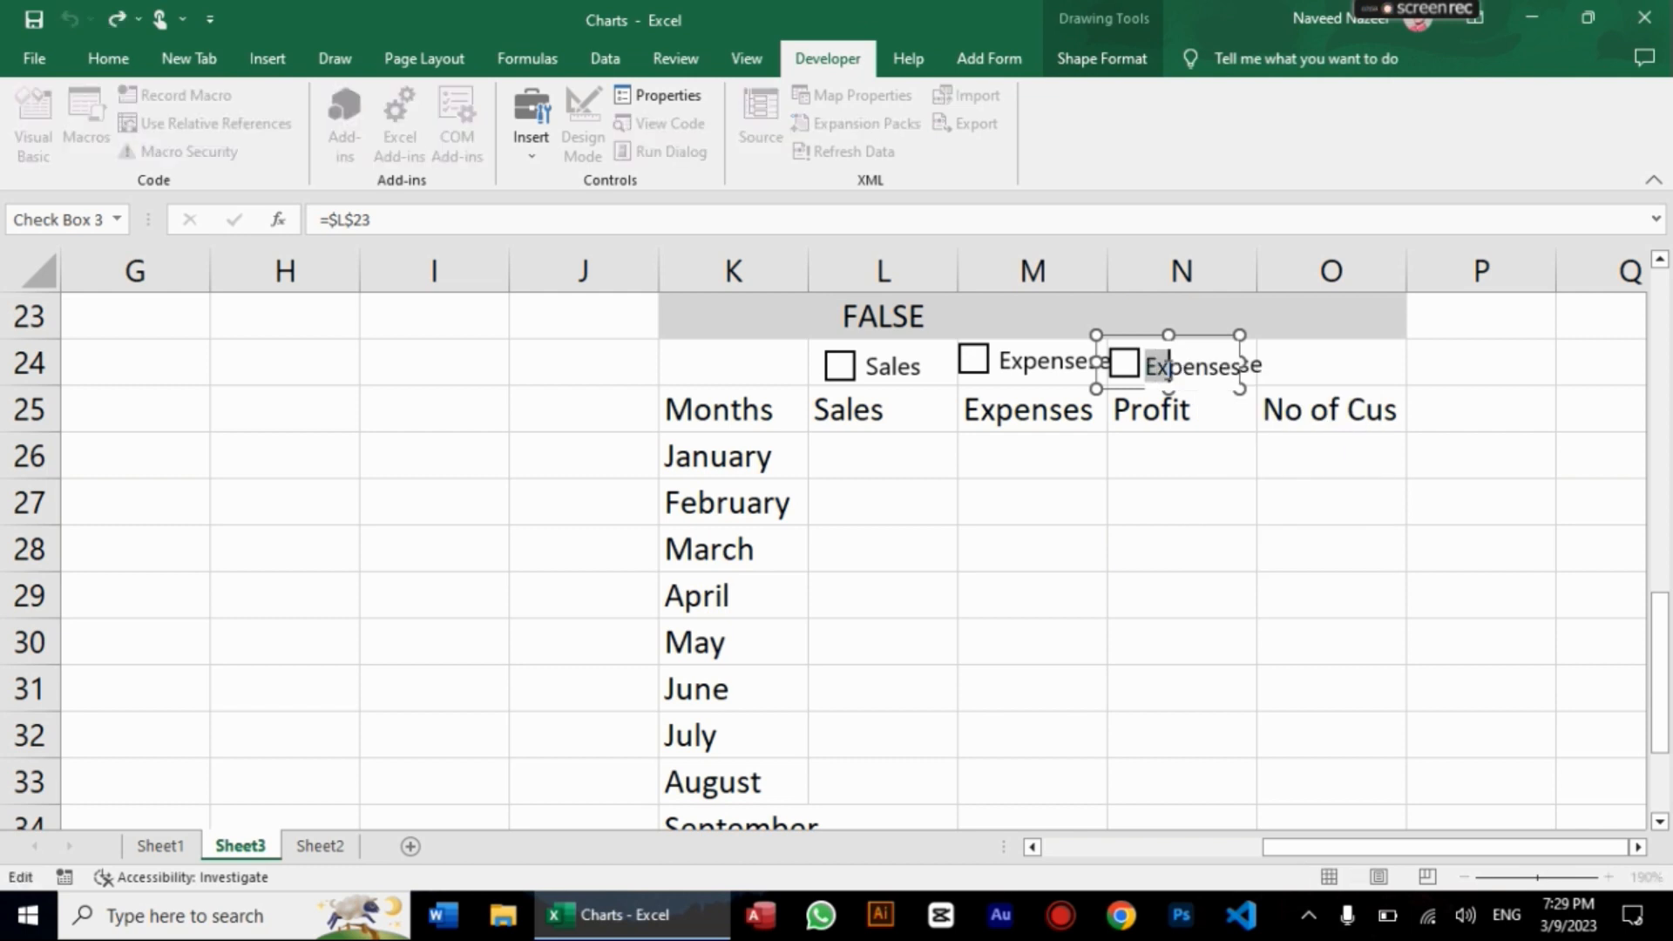
double_click(1169, 370)
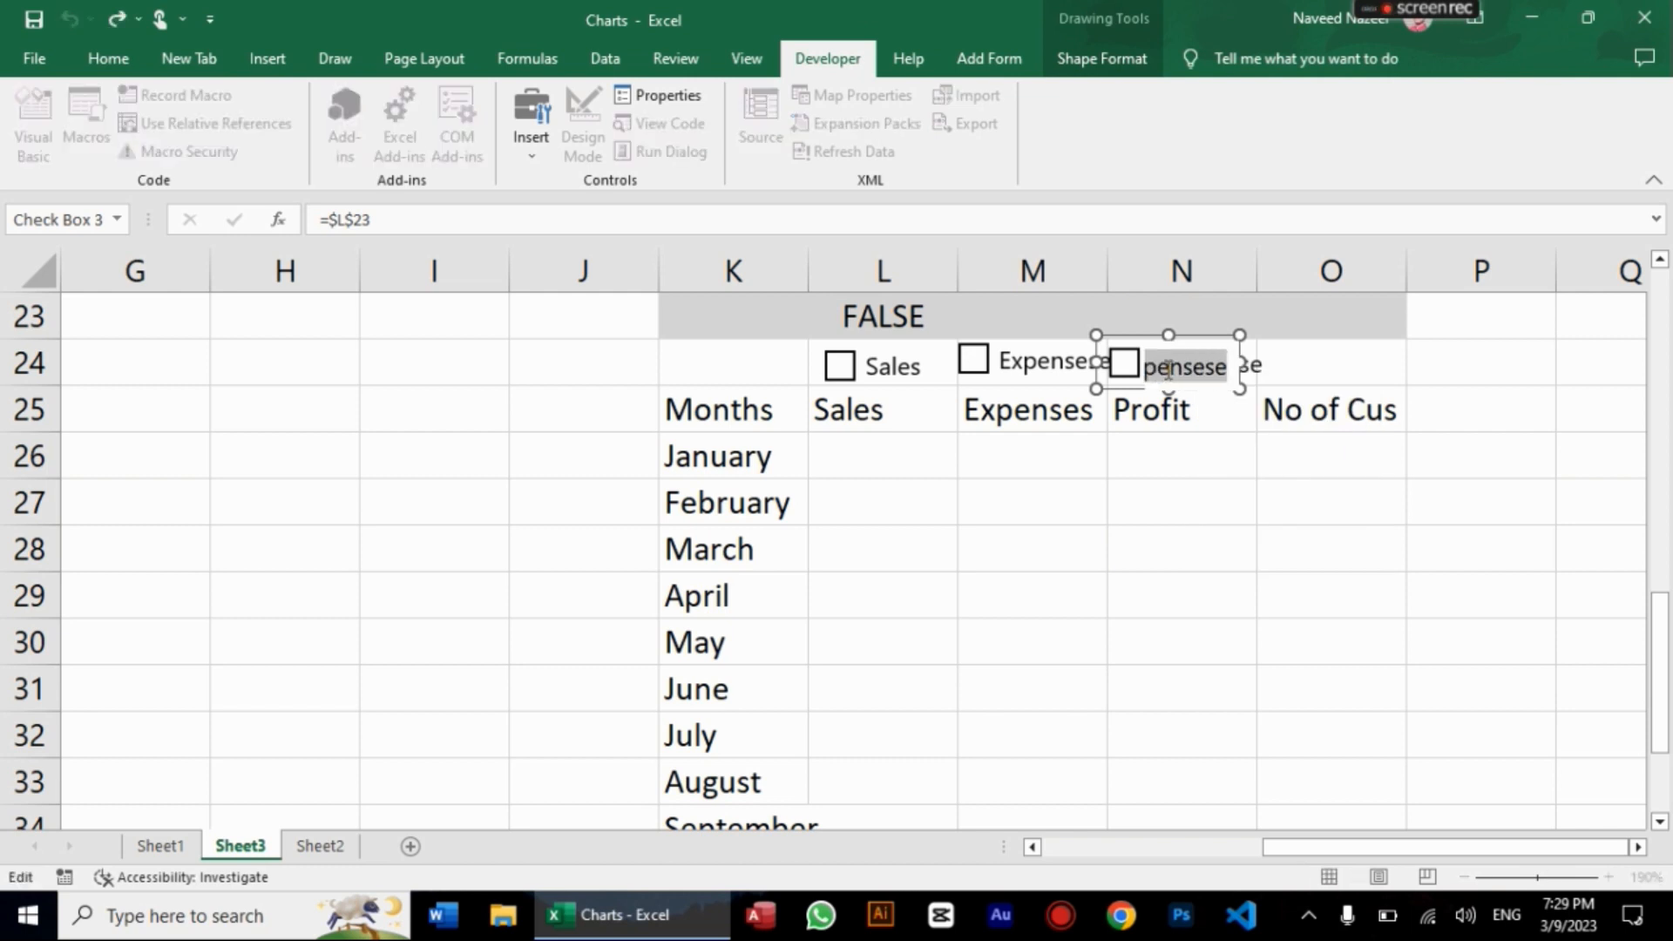
text(Prof)
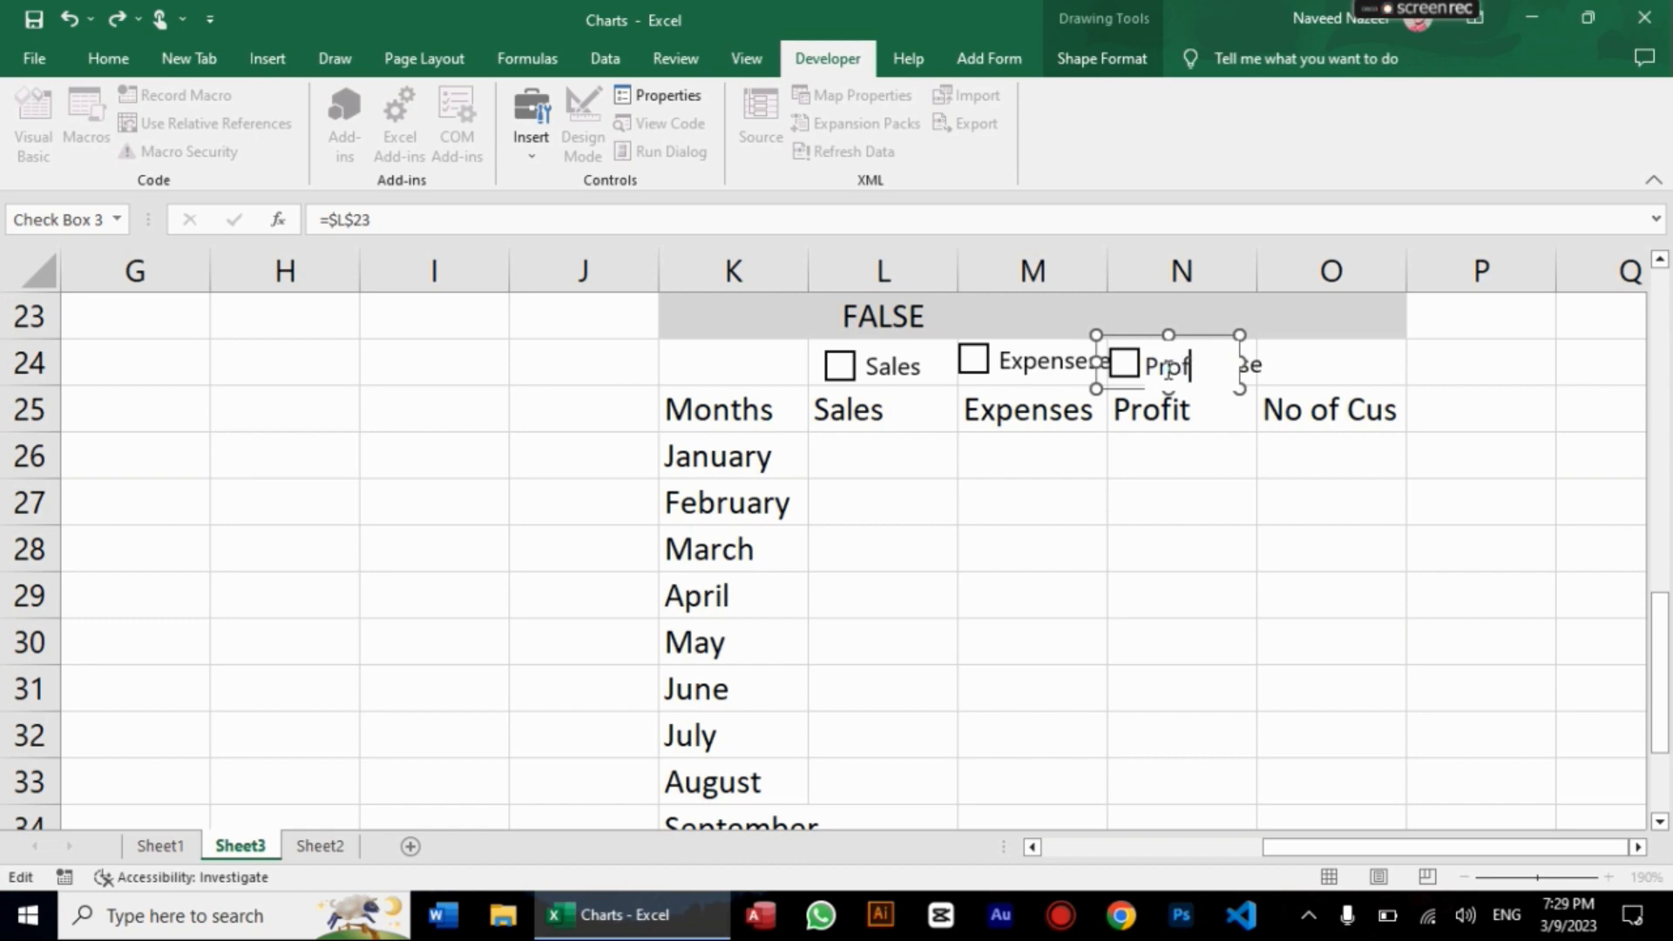
text(t)
click(1297, 612)
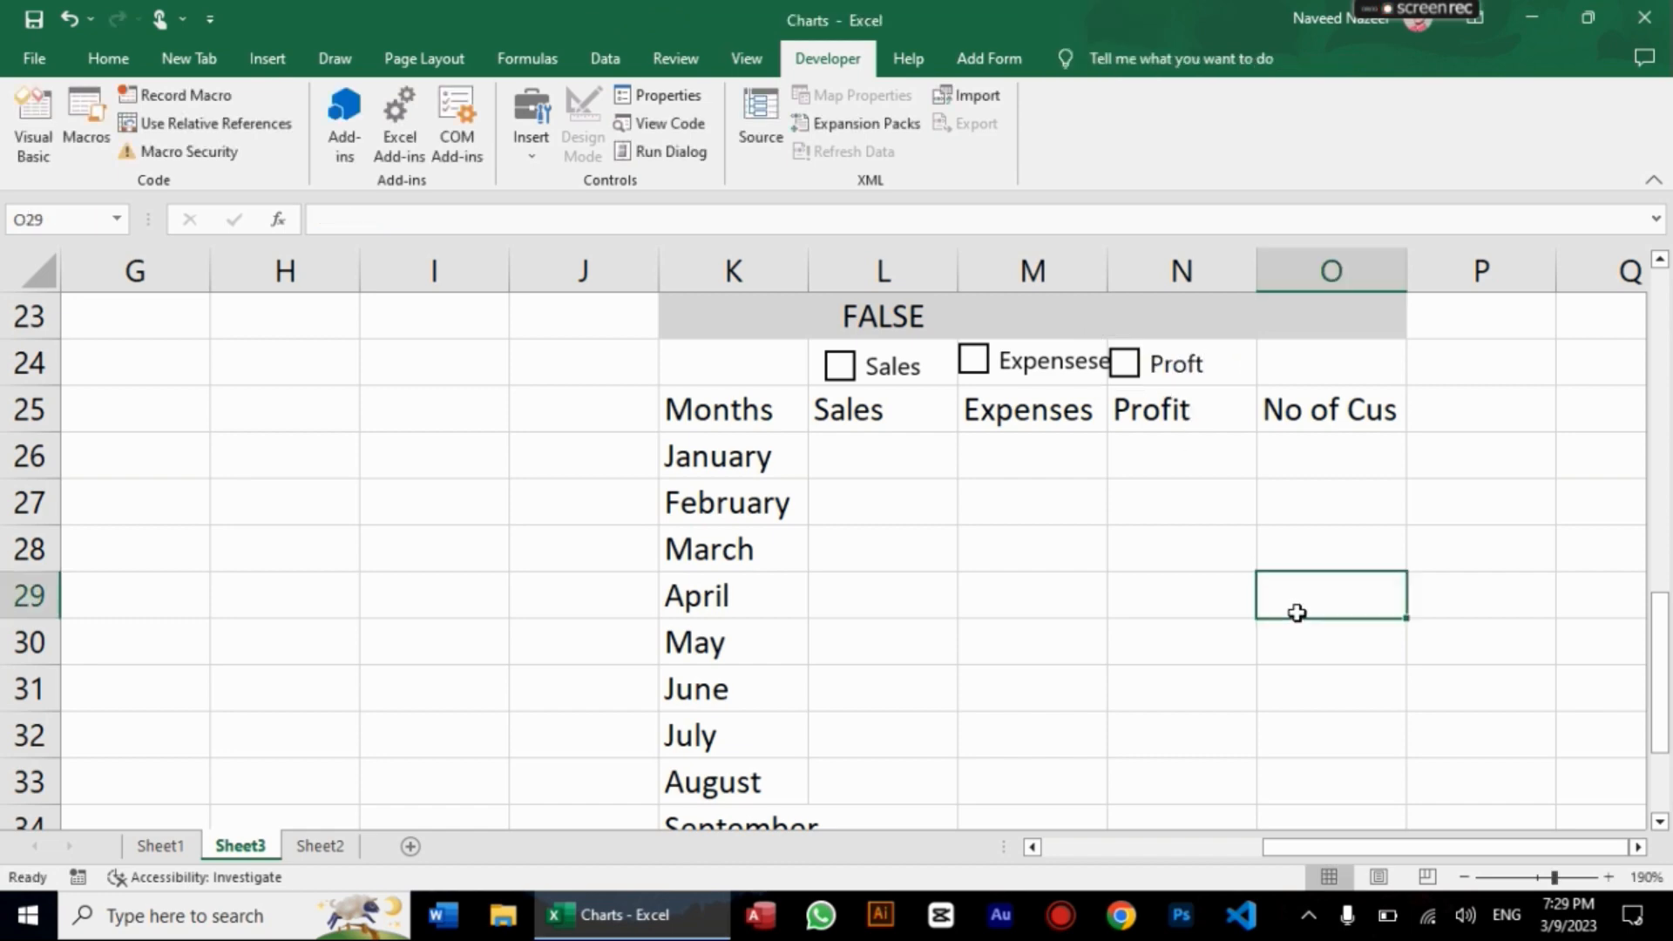
Step: Nudge the Proft check box slightly right so it fits within column N
right_click(1158, 362)
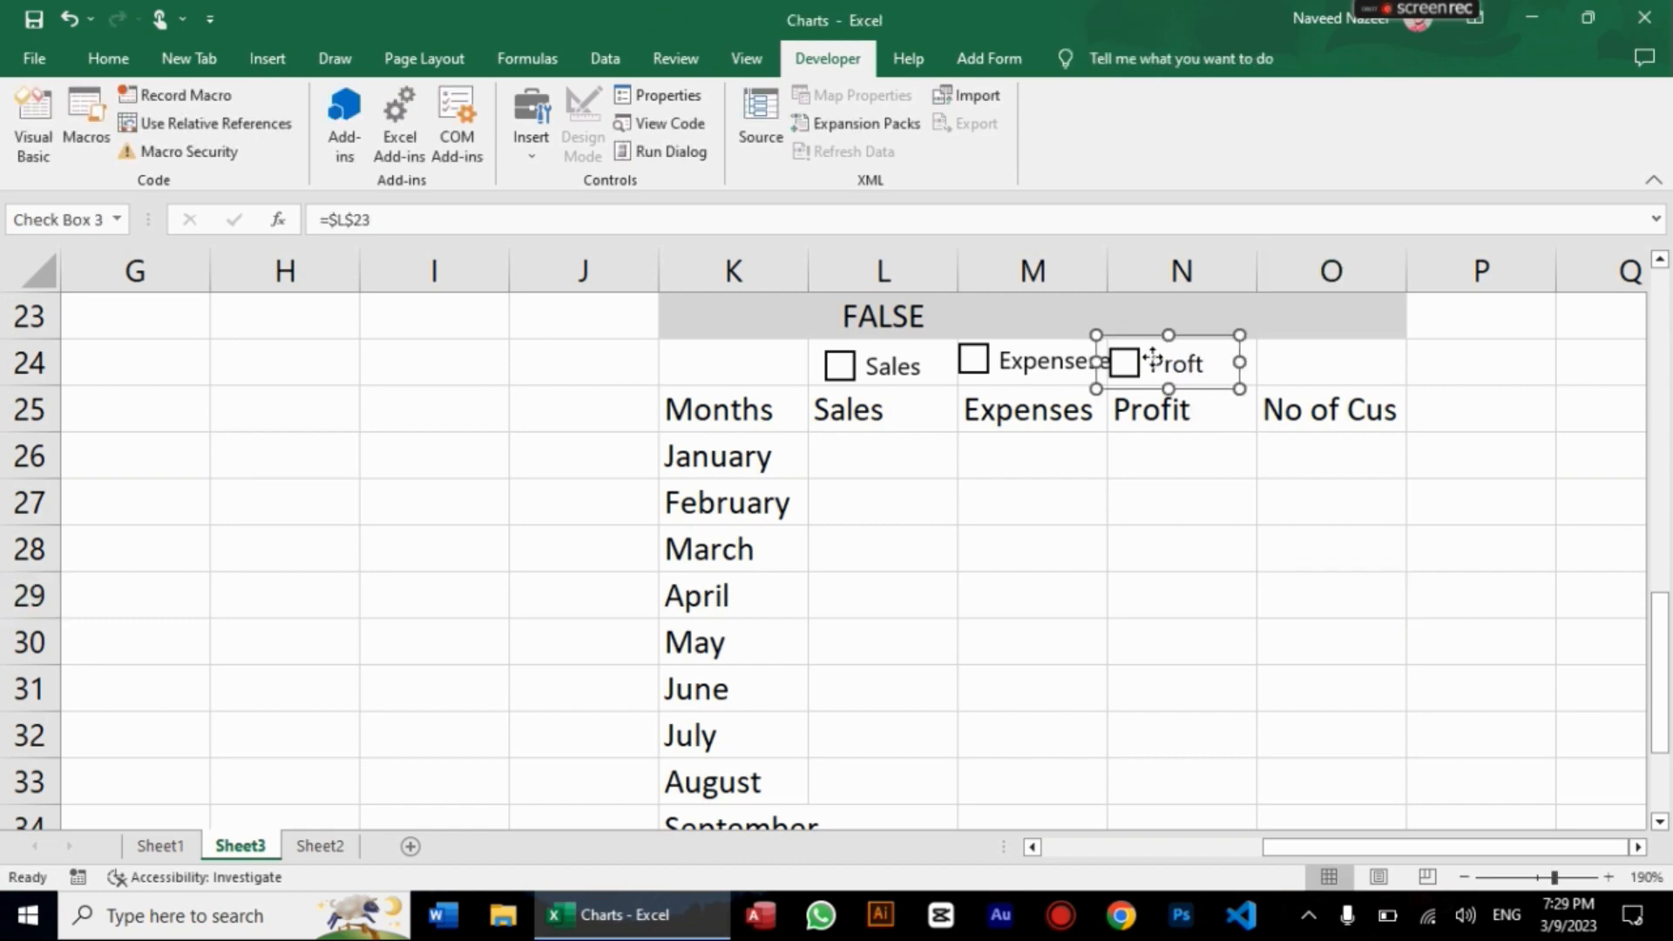
click(1238, 863)
key(Right)
key(Right)
key(Right)
key(Right)
key(Right)
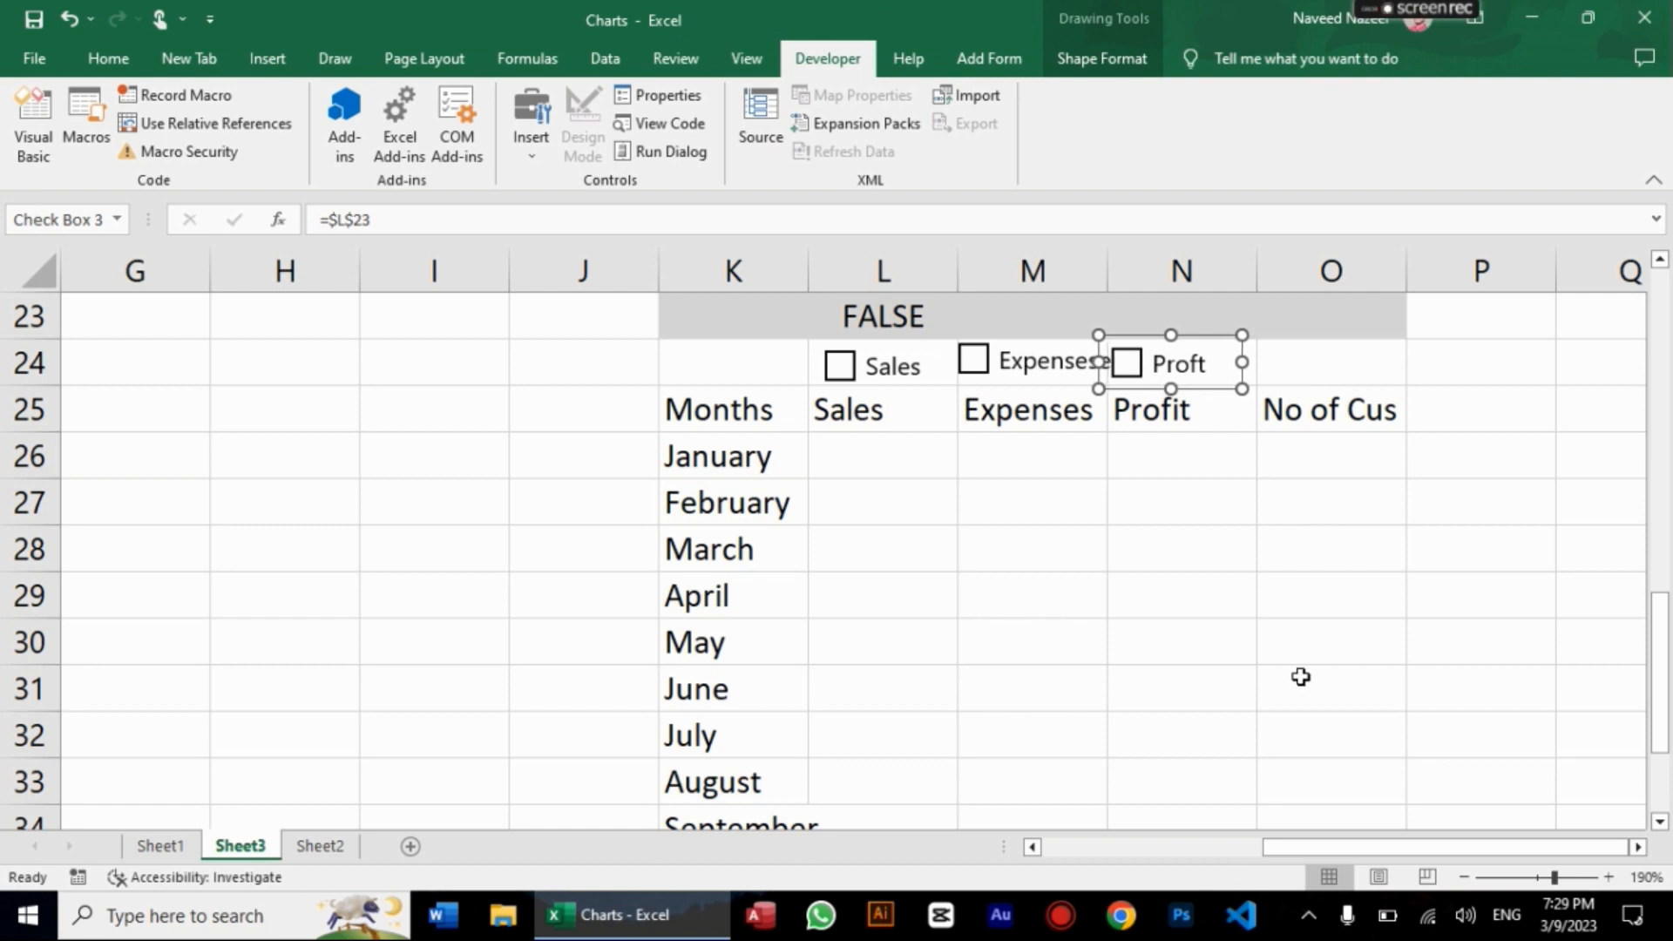
key(Right)
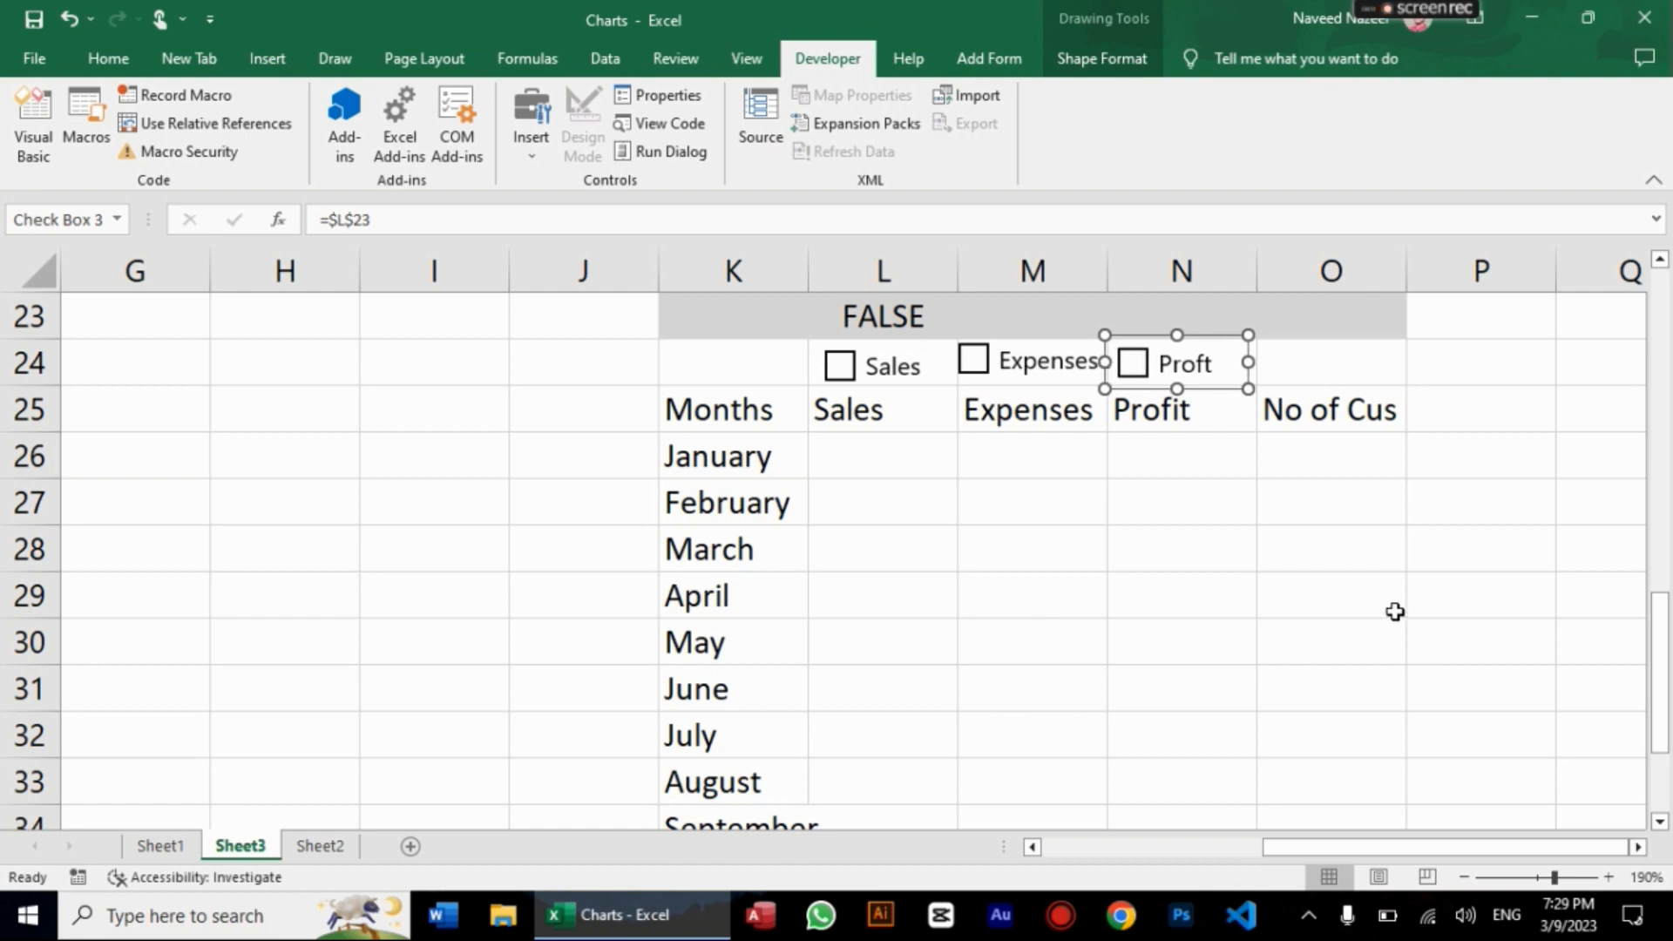
Step: Duplicate the Proft check box and move the copy into cell O24, above the No of Cus header
key(ctrl+d)
key(Up)
key(Up)
key(Up)
key(Up)
key(Up)
key(Up)
key(Up)
key(Up)
key(Up)
key(Up)
key(Up)
key(Up)
key(Up)
key(Up)
key(Up)
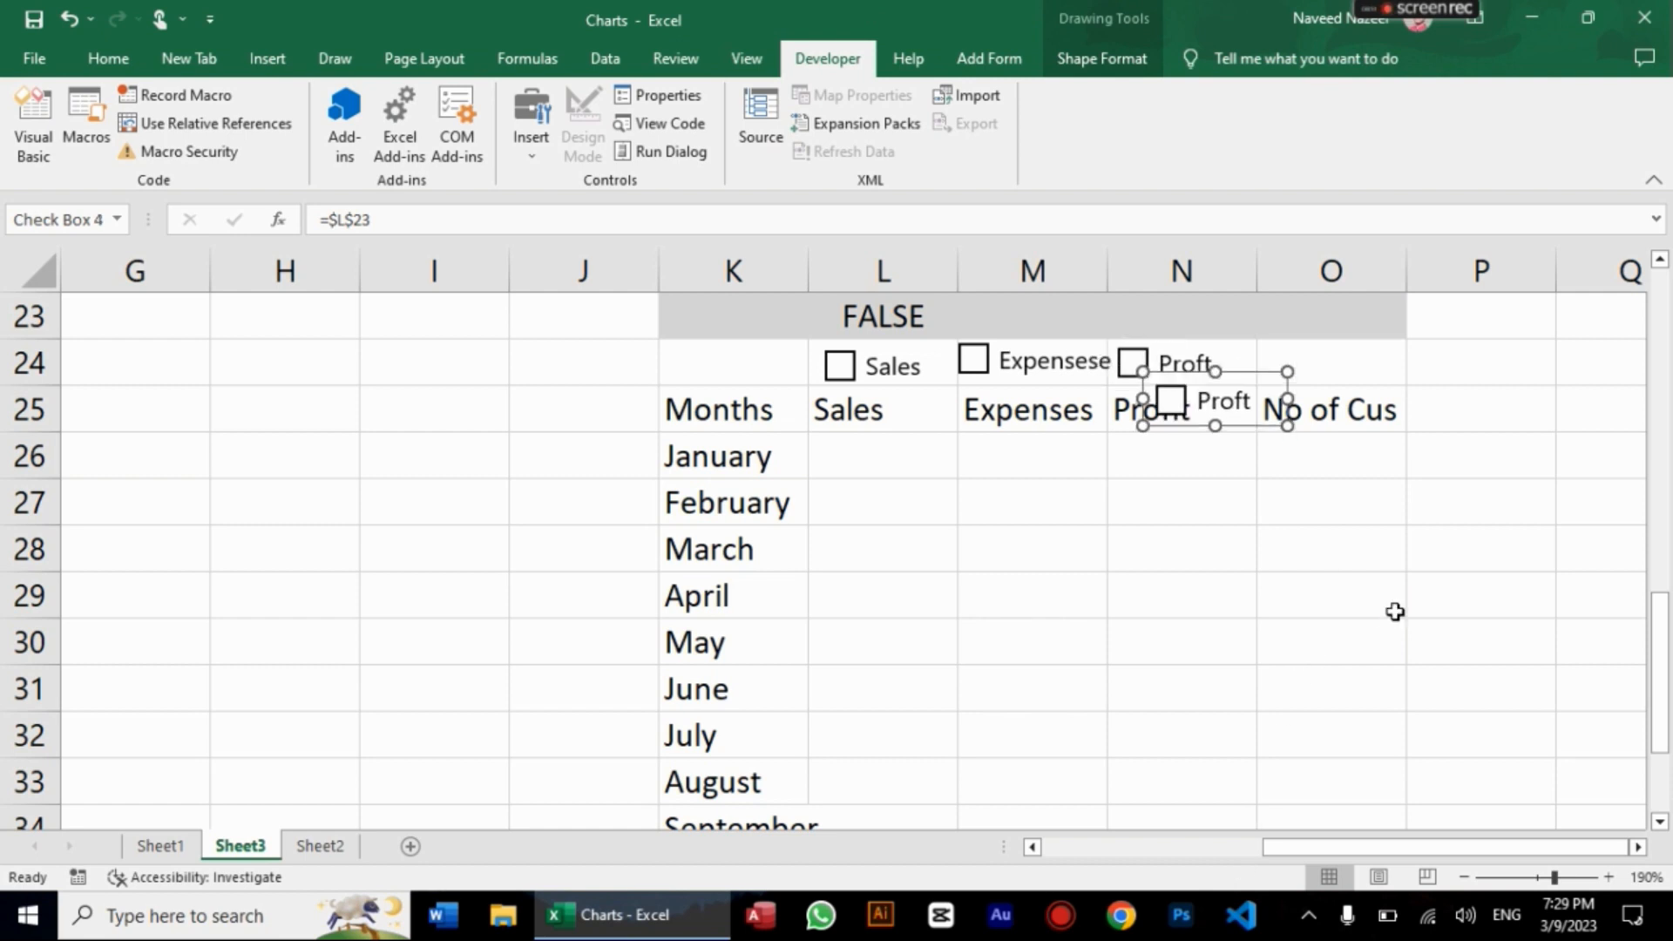
key(Right)
key(Right)
key(Right)
key(Right)
key(Right)
key(Right)
key(Right)
key(Right)
key(Right)
key(Right)
key(Right)
key(Right)
key(Right)
key(Right)
key(Right)
key(Right)
key(Right)
key(Right)
key(Right)
key(Right)
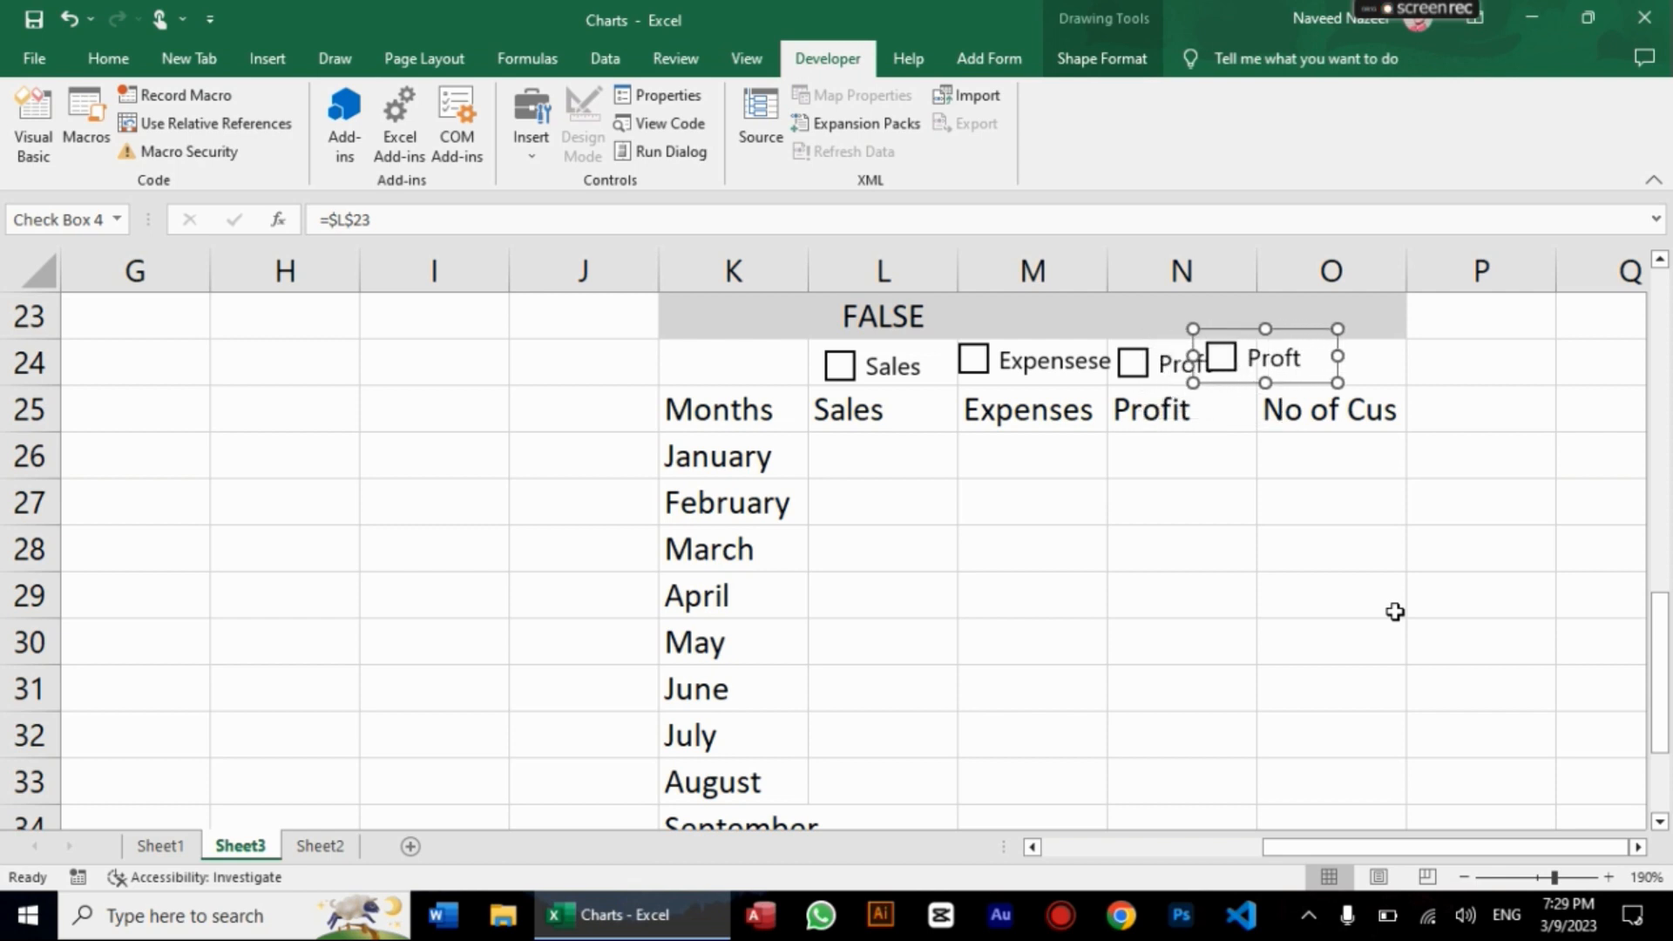
key(Down)
key(Left)
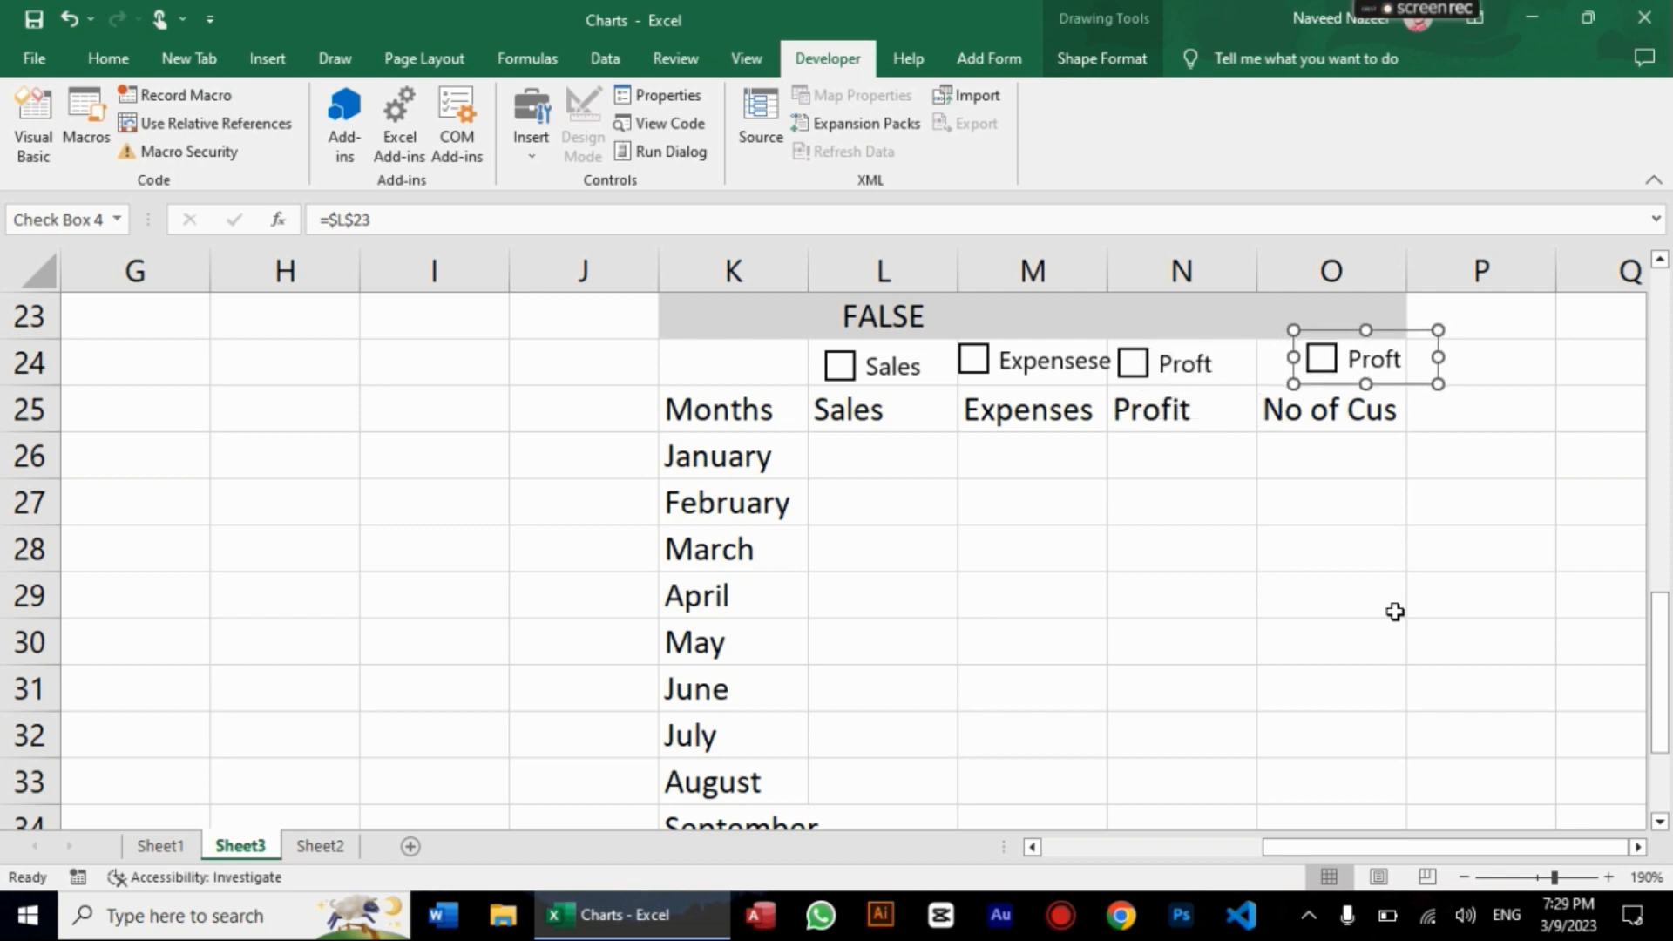
Step: Nudge the copied Proft check box left and slightly down so it sits within column O, above No of Cus
key(Left)
key(Left)
key(Left)
key(Left)
key(Left)
key(Left)
key(Left)
key(Down)
key(Left)
key(Left)
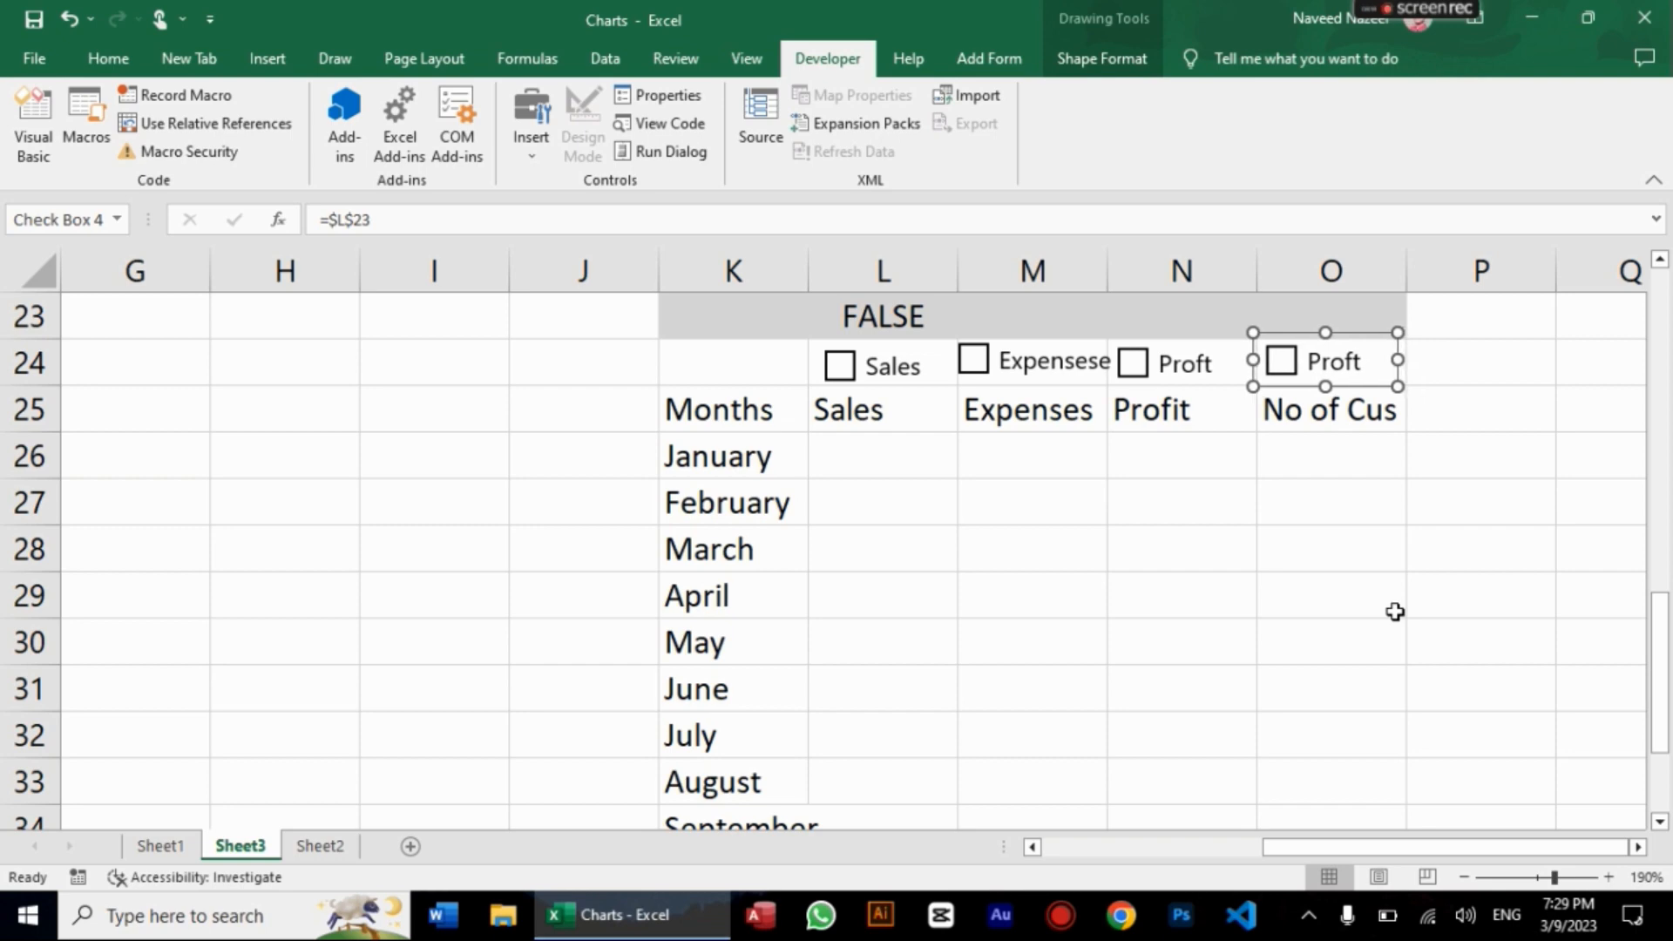
key(Left)
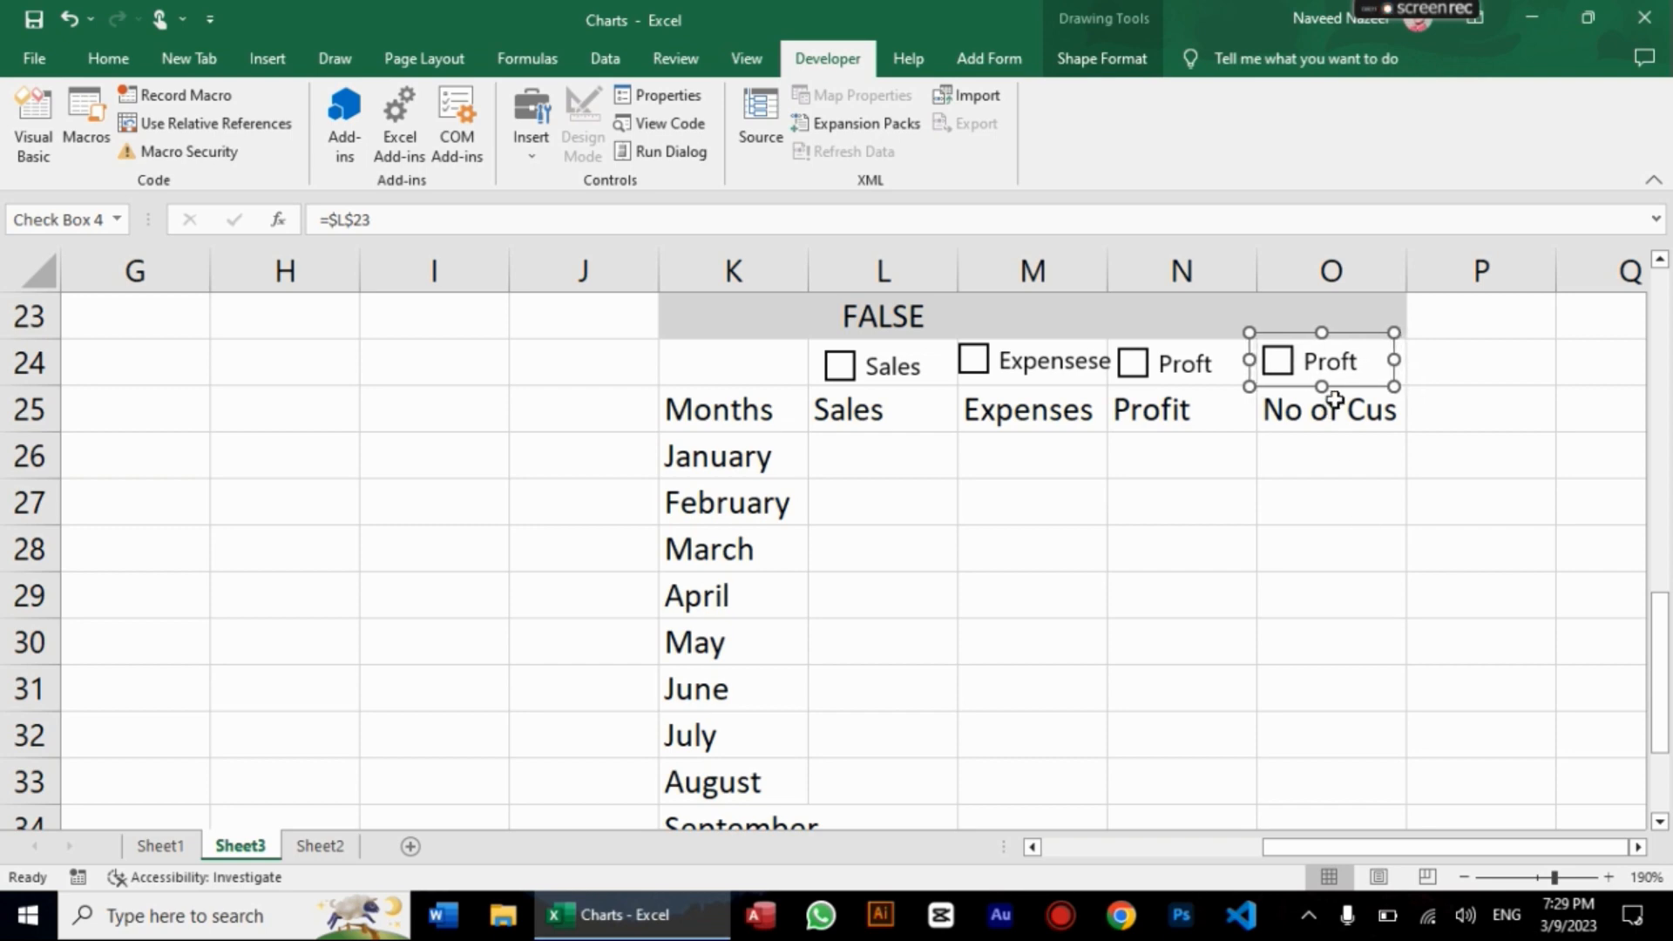
Step: Change the label of the check box above the No of Cus header to No of C
click(1344, 367)
shift+click(1344, 367)
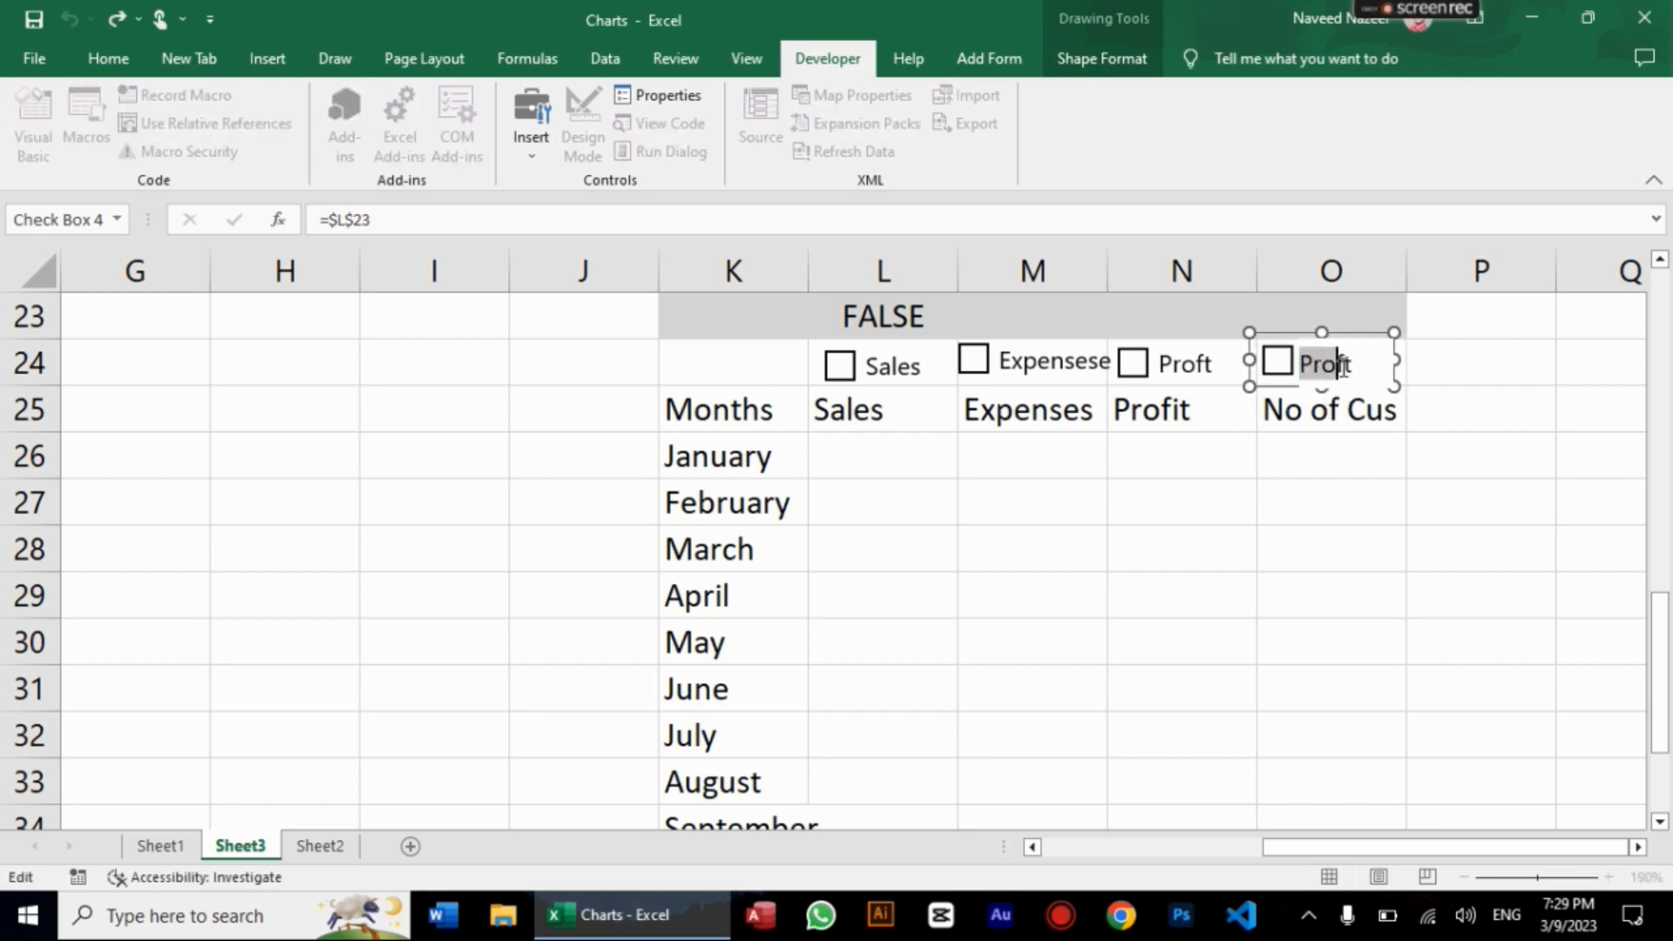
text(No of)
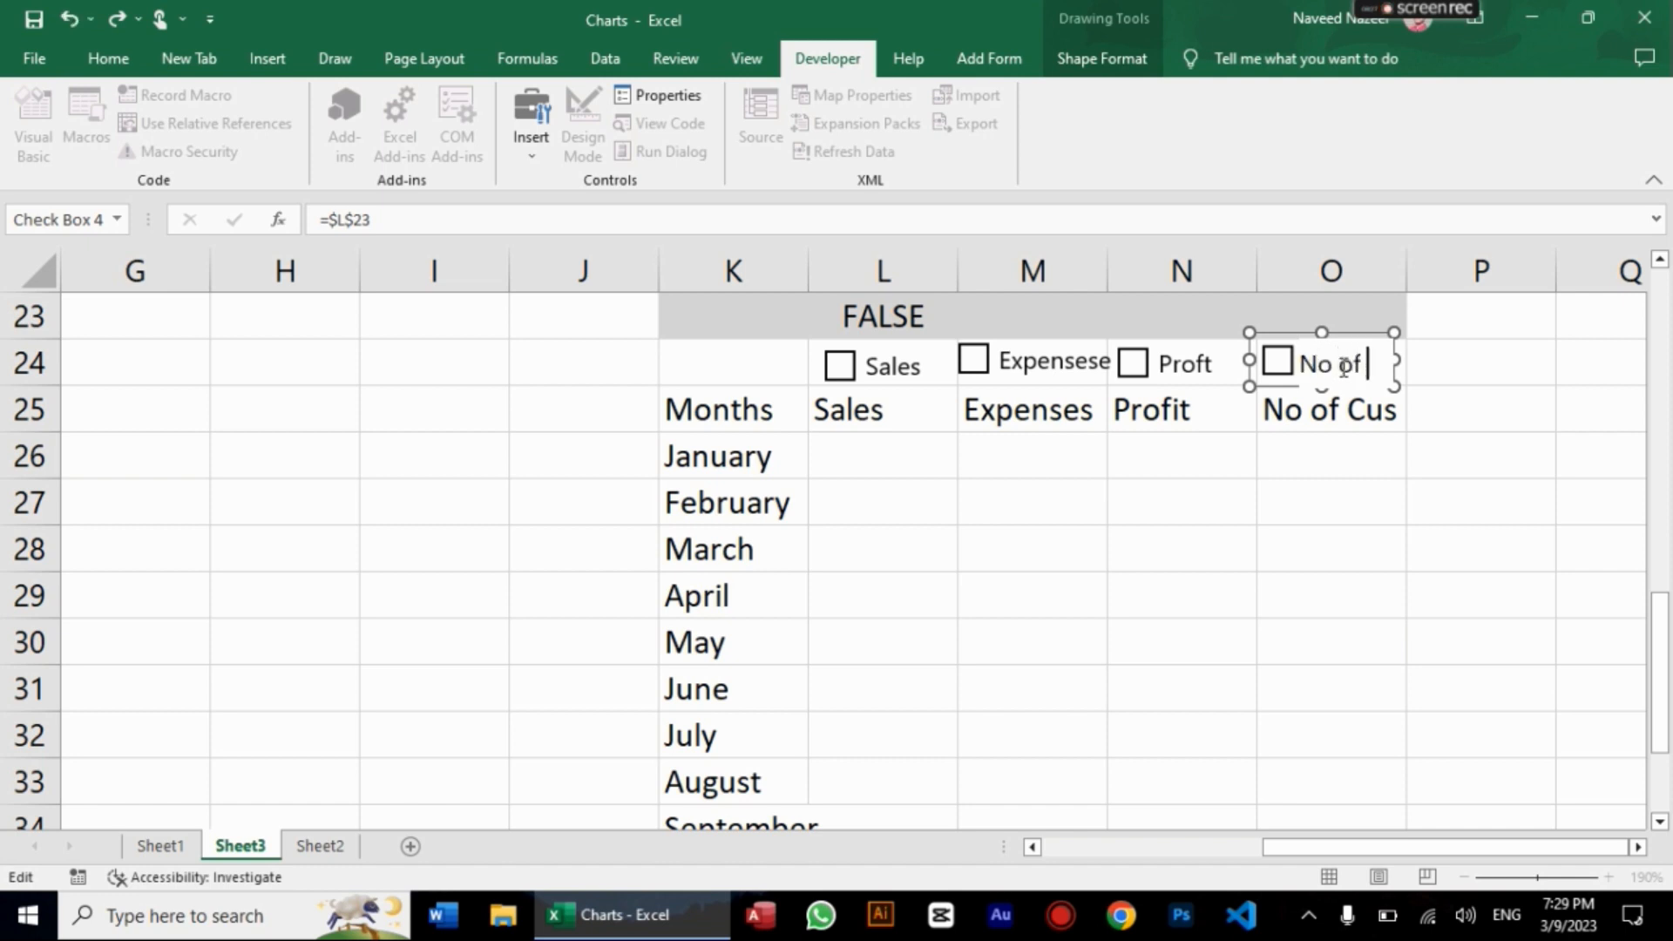
text( C)
click(1412, 586)
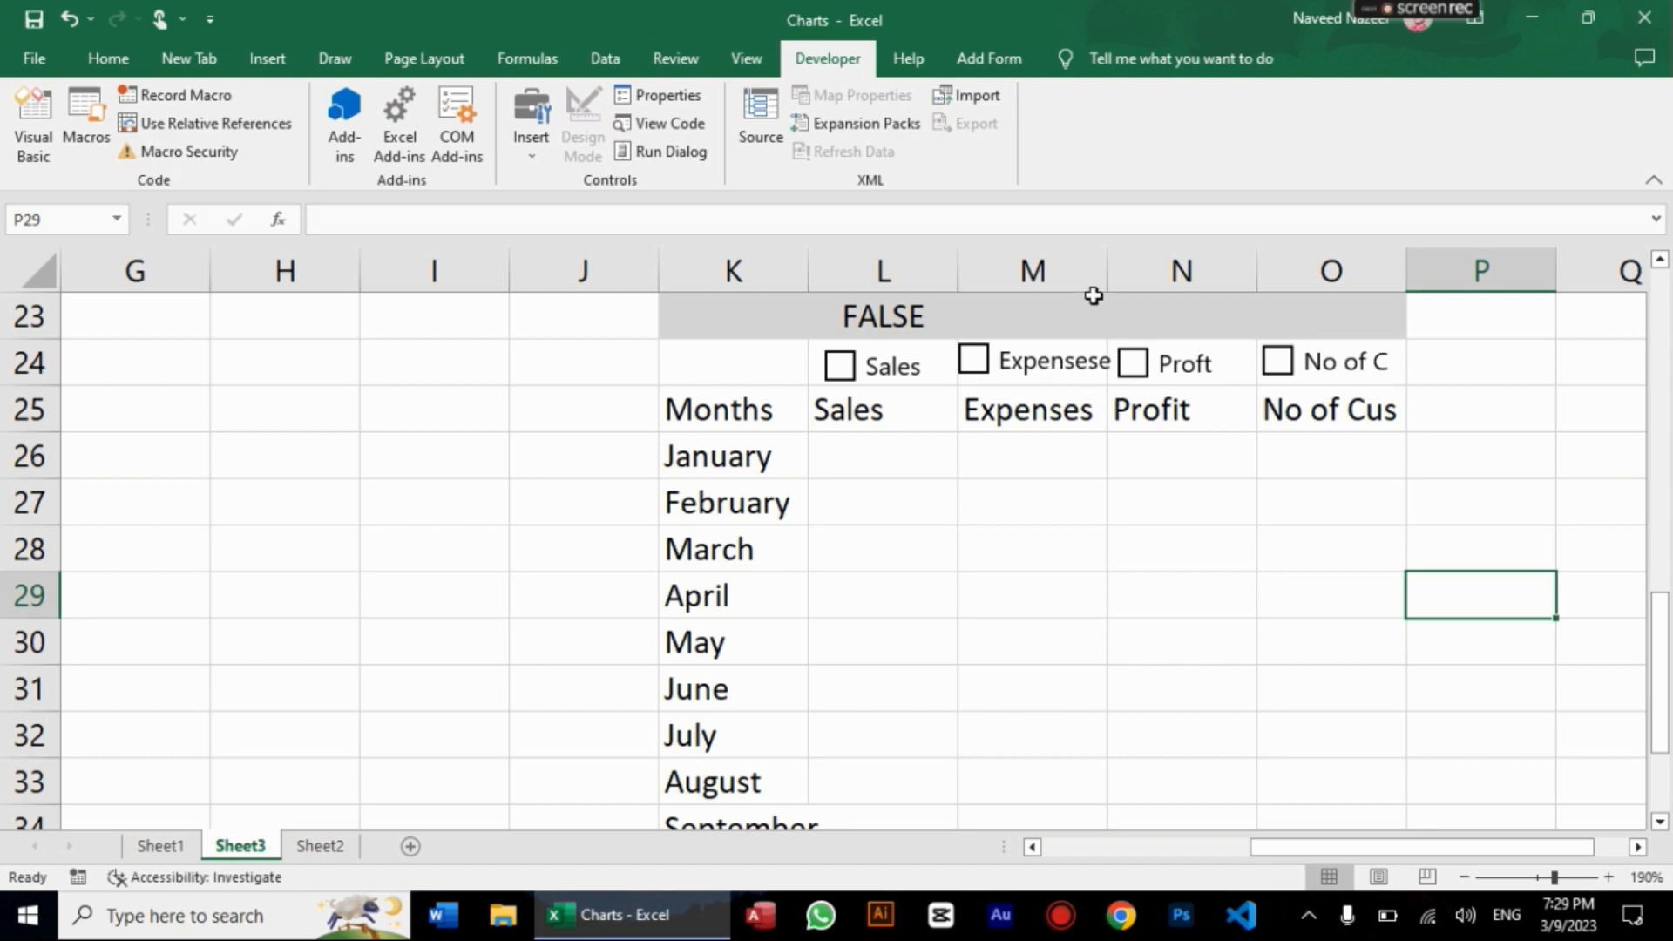
Step: Widen column M slightly to fit the Expensese check box and nudge the Proft check box right into column N
drag(1107, 274, 1119, 273)
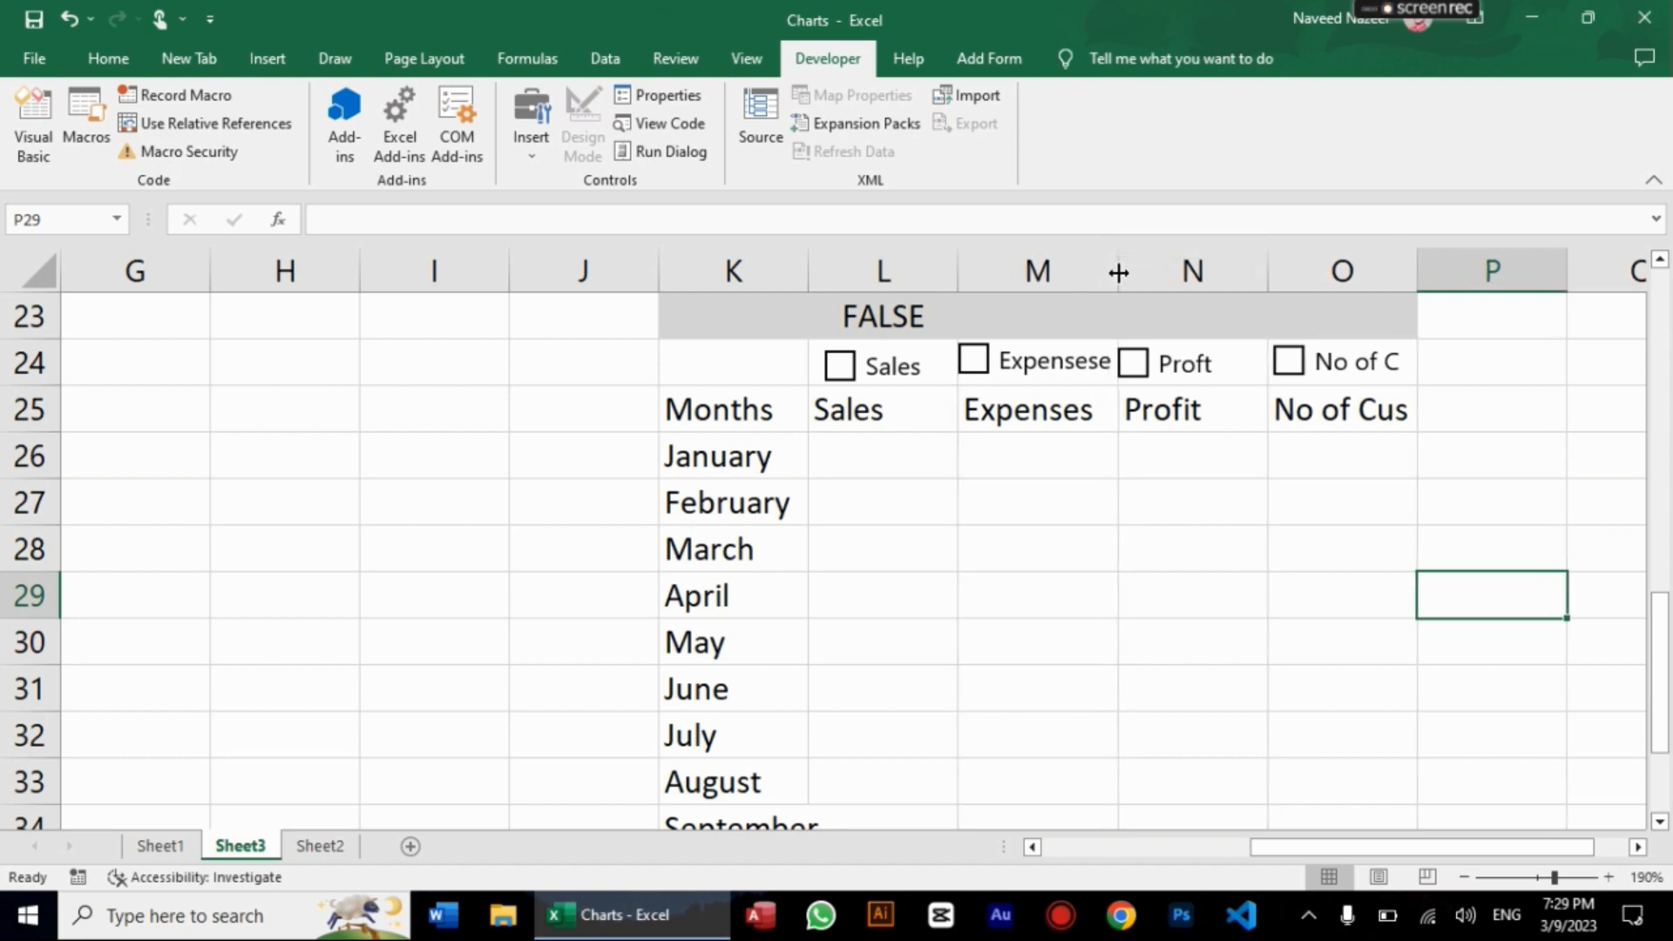
right_click(1183, 366)
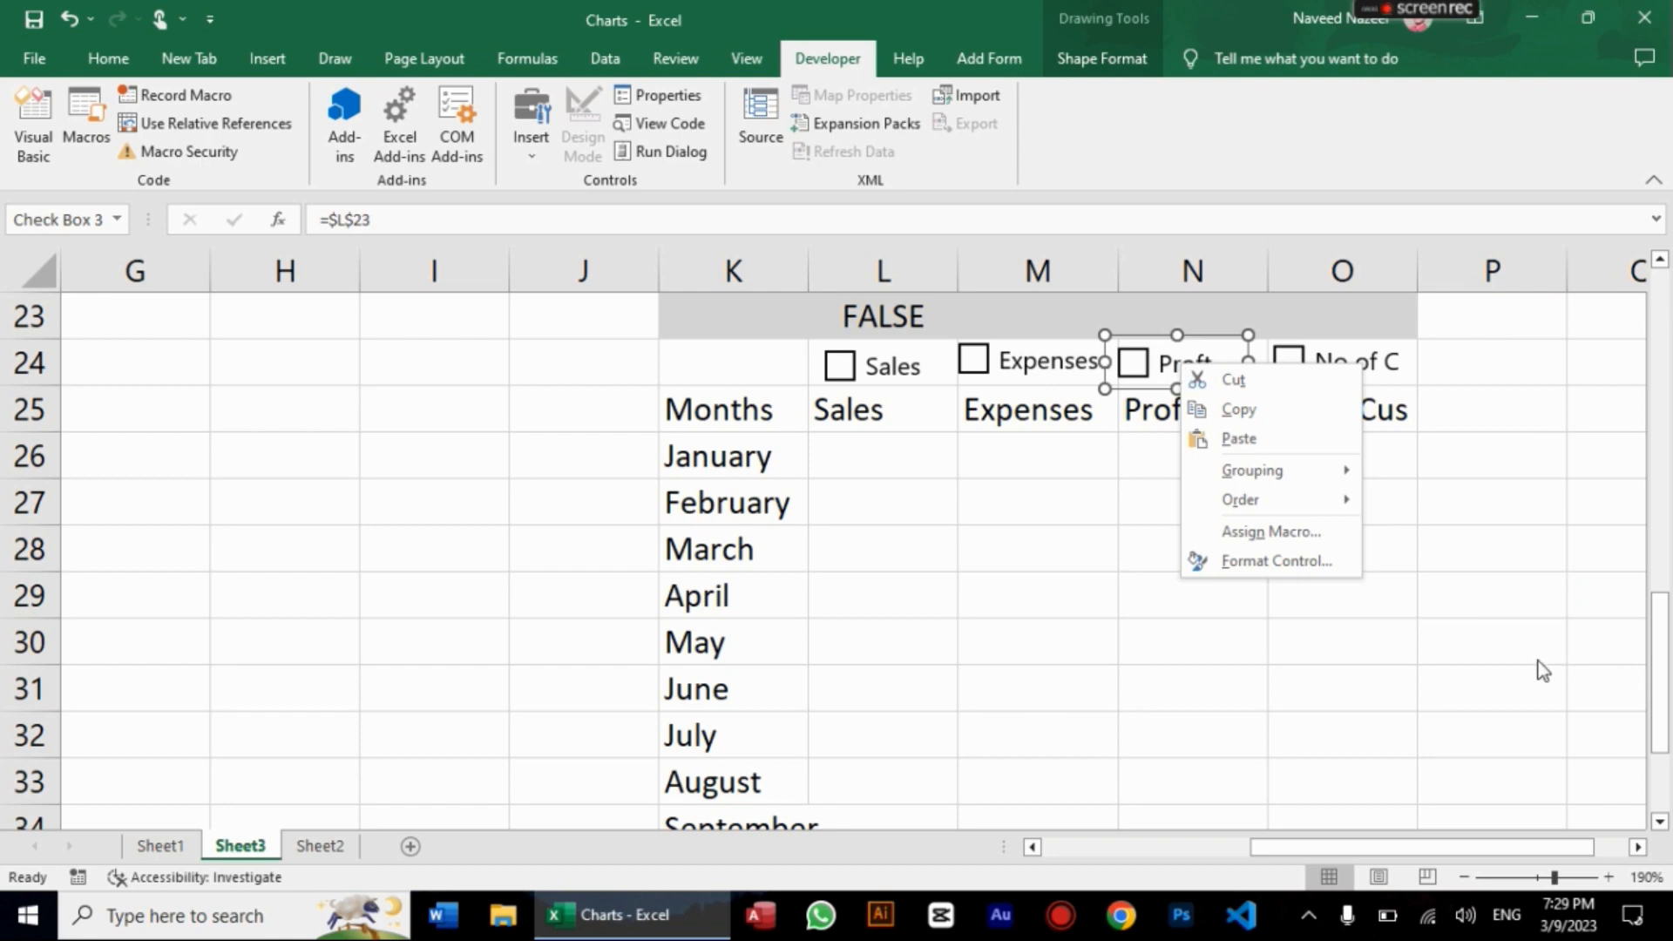
key(Escape)
key(Right)
key(Right)
key(Right)
key(Right)
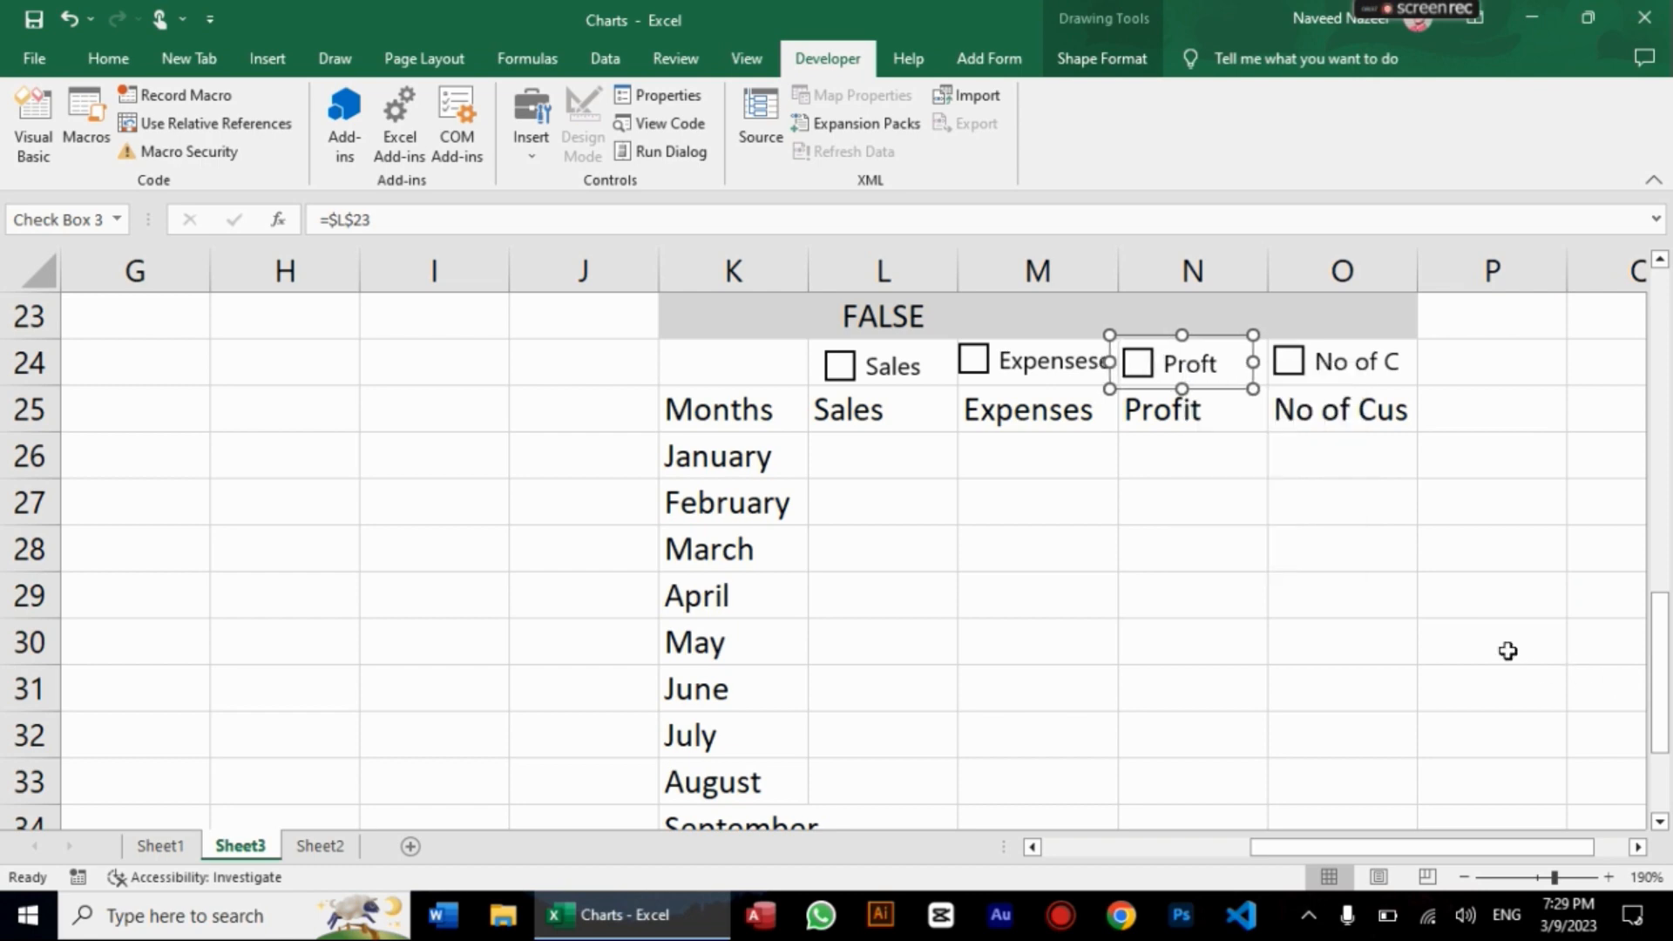
click(1508, 651)
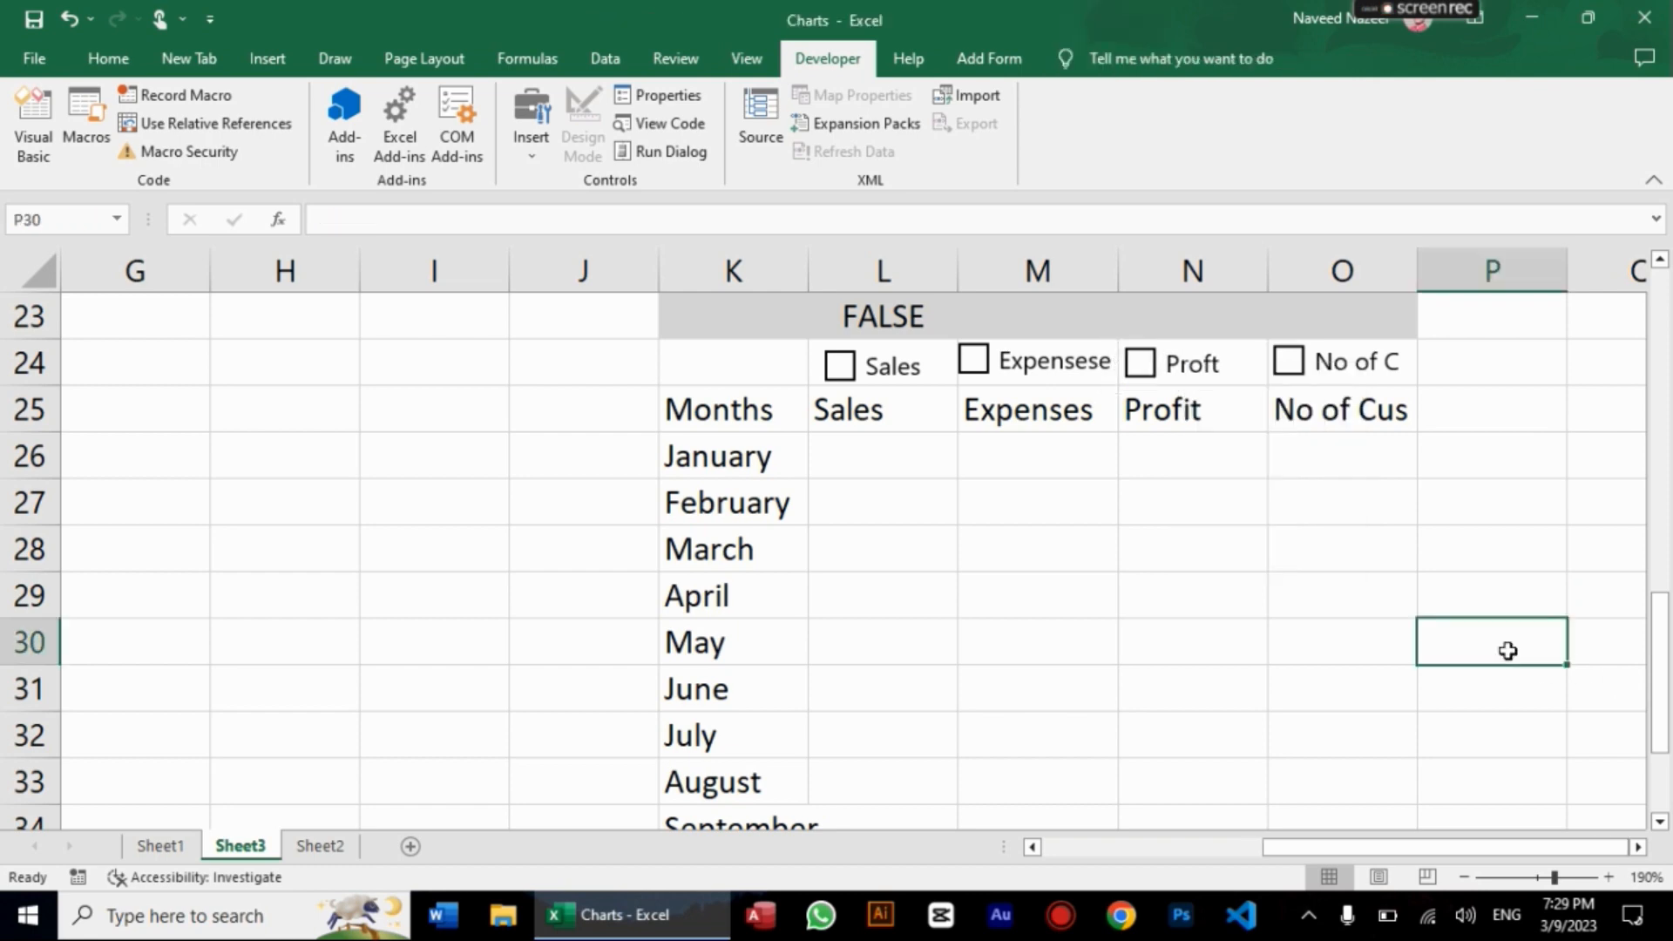
Step: Link the Expensese check box to cell $M$23 in its control settings
right_click(1033, 371)
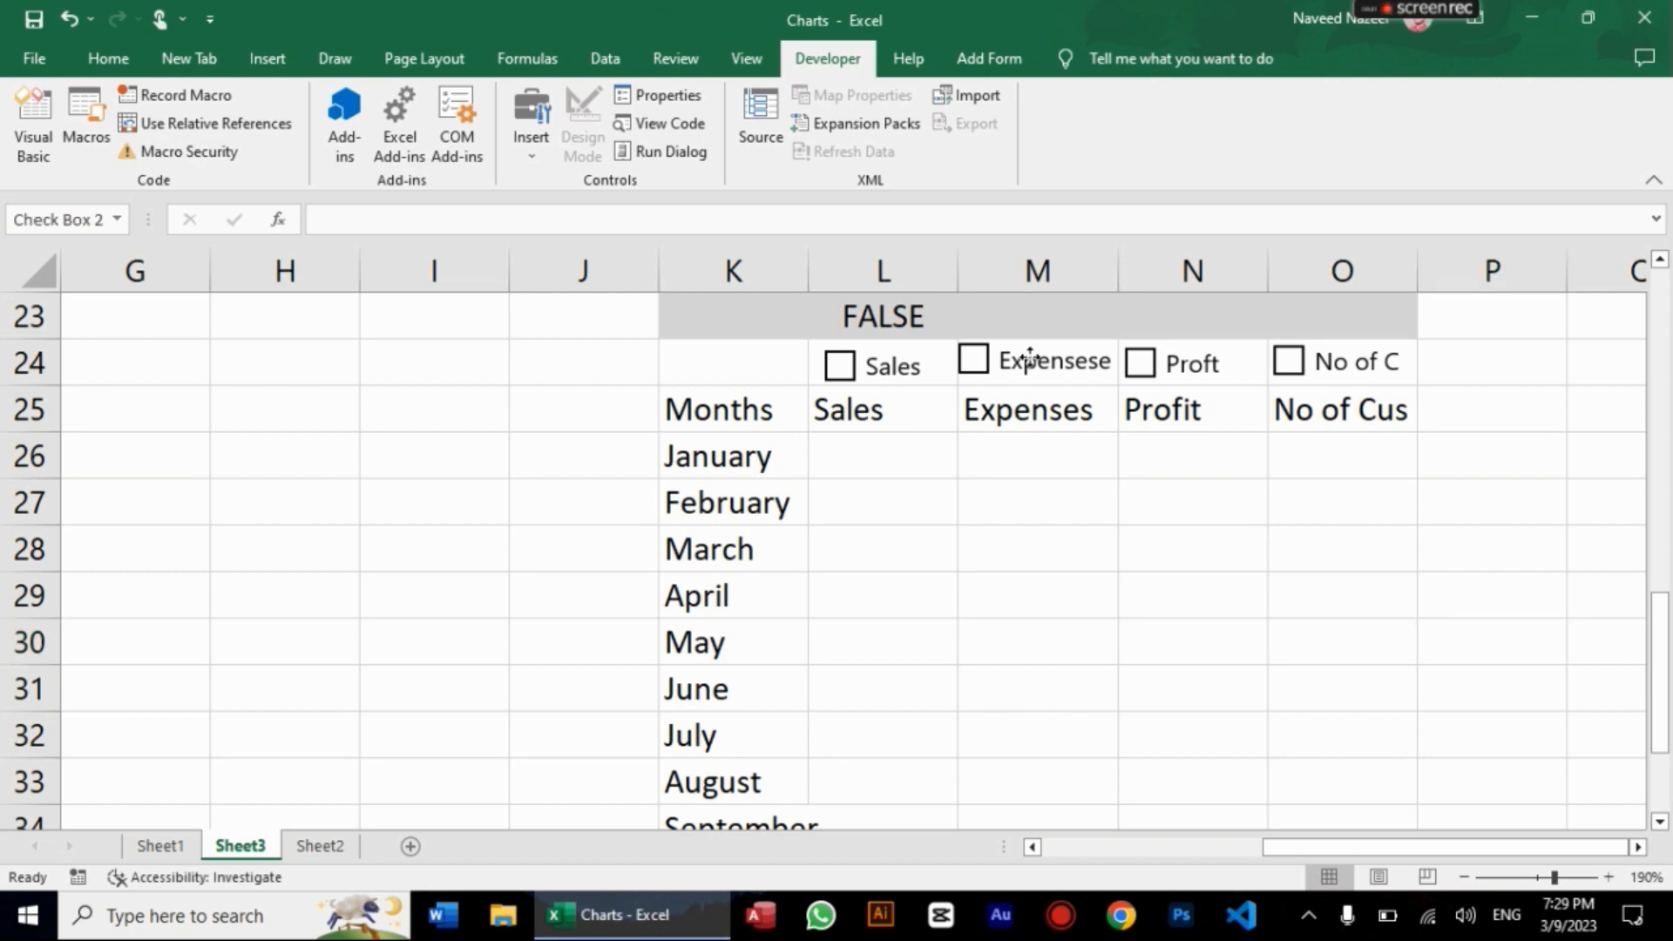
click(1110, 556)
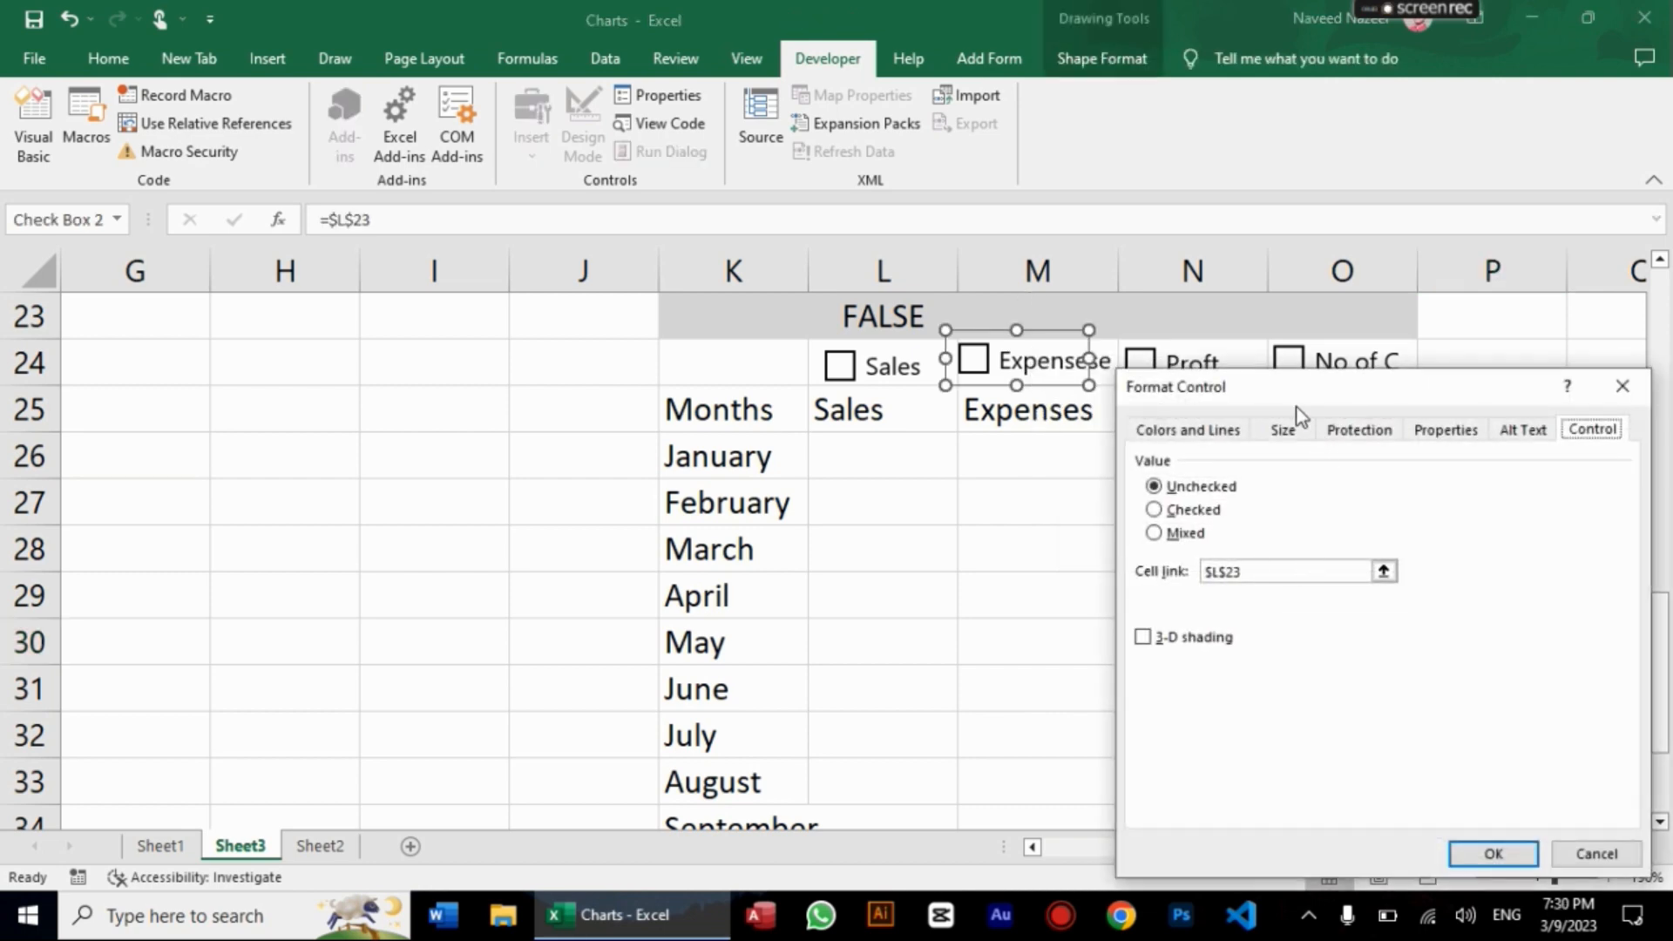
click(1290, 570)
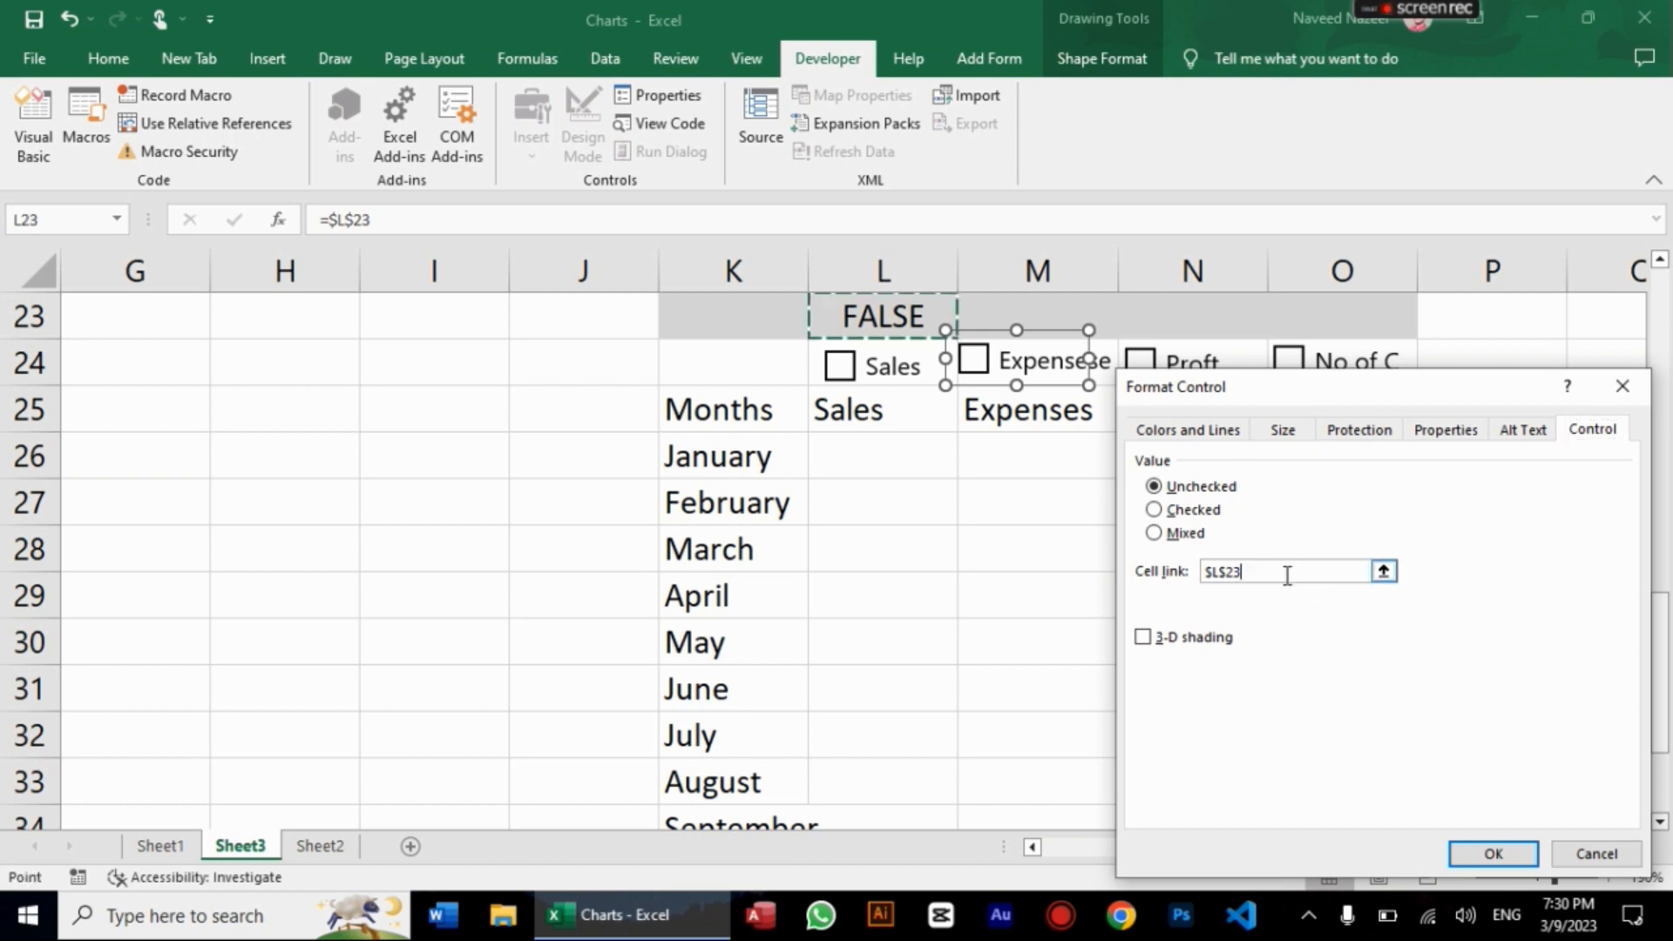
click(1066, 312)
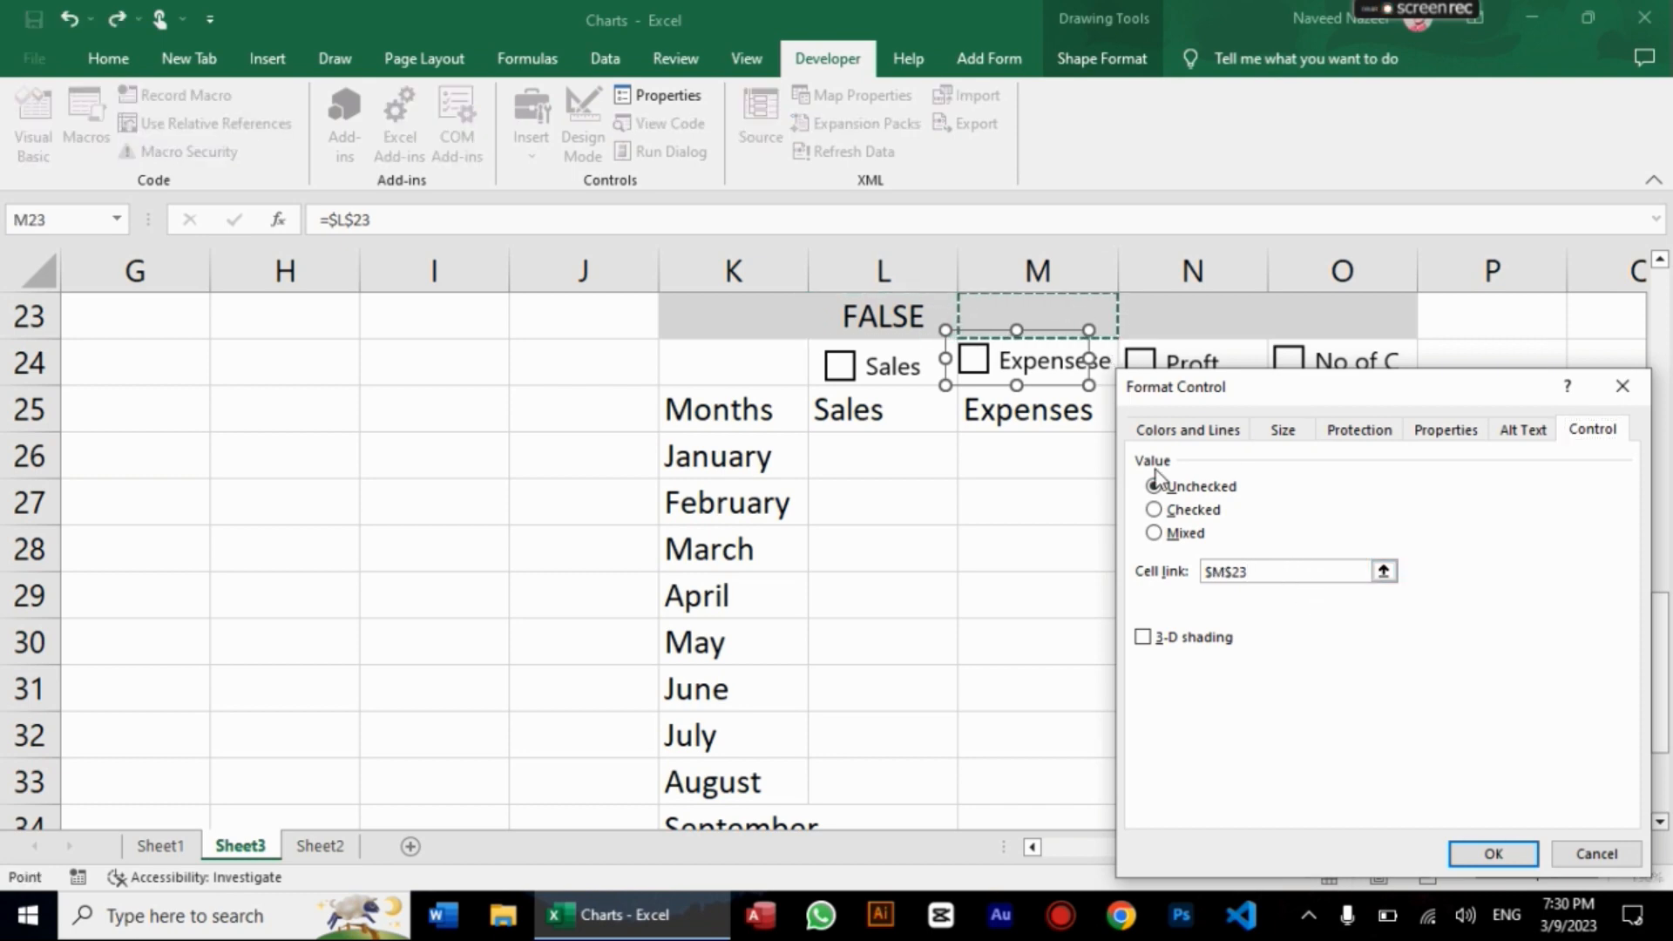
click(1484, 853)
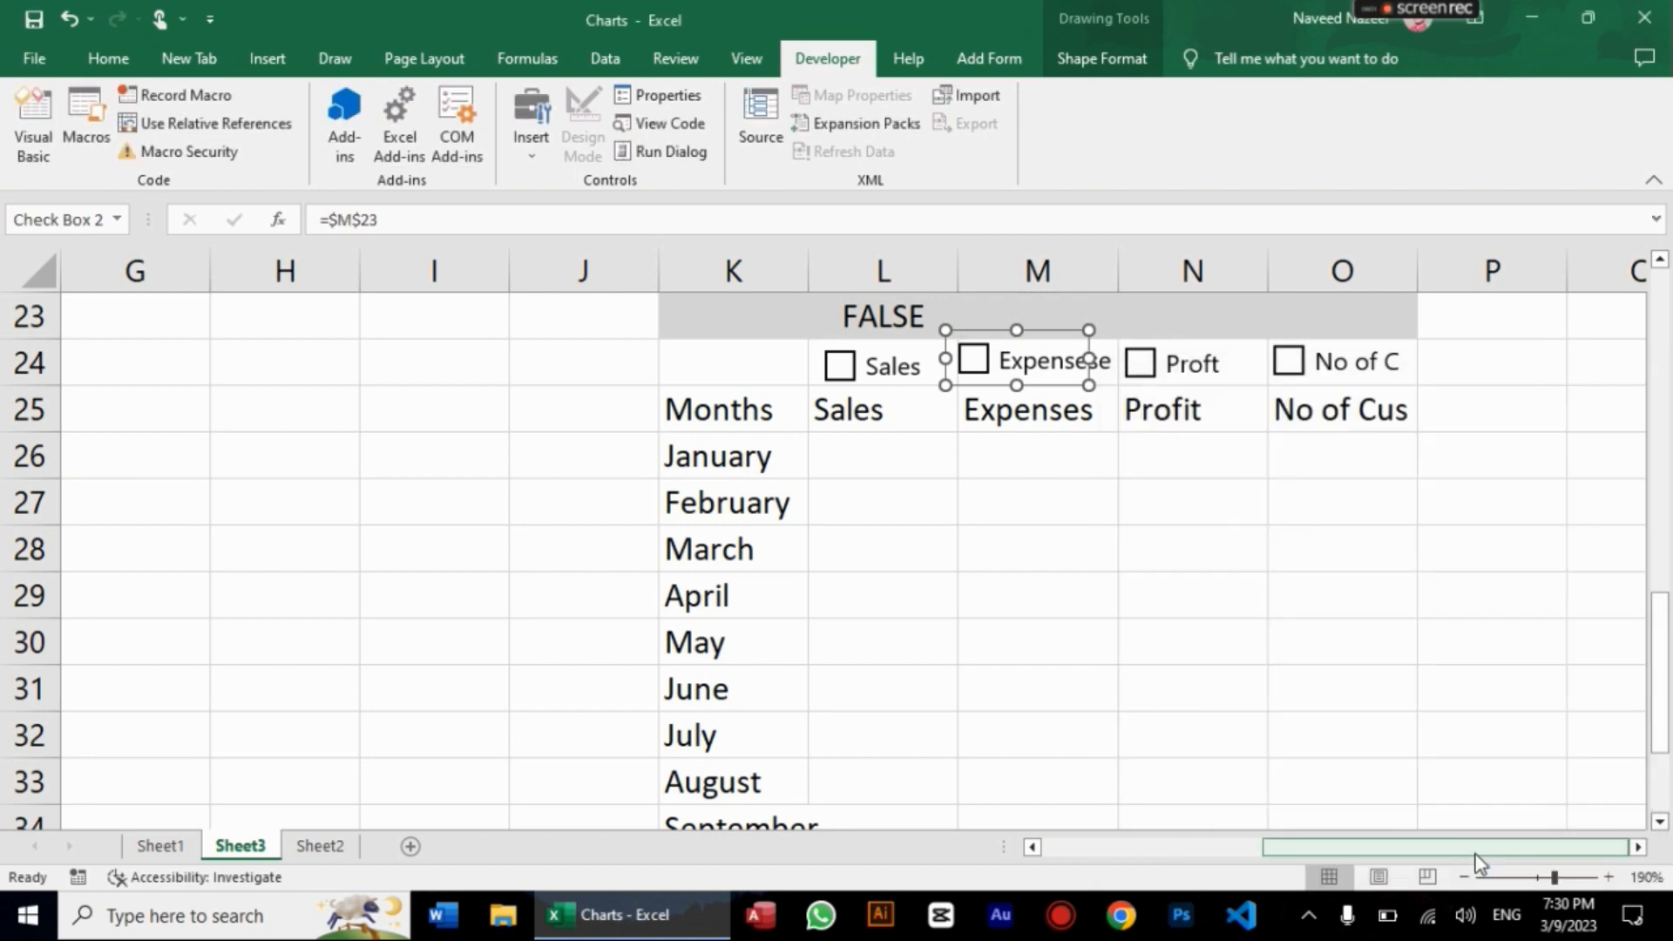
Step: Link the Proft check box to cell $N$23 in its control settings
right_click(1141, 364)
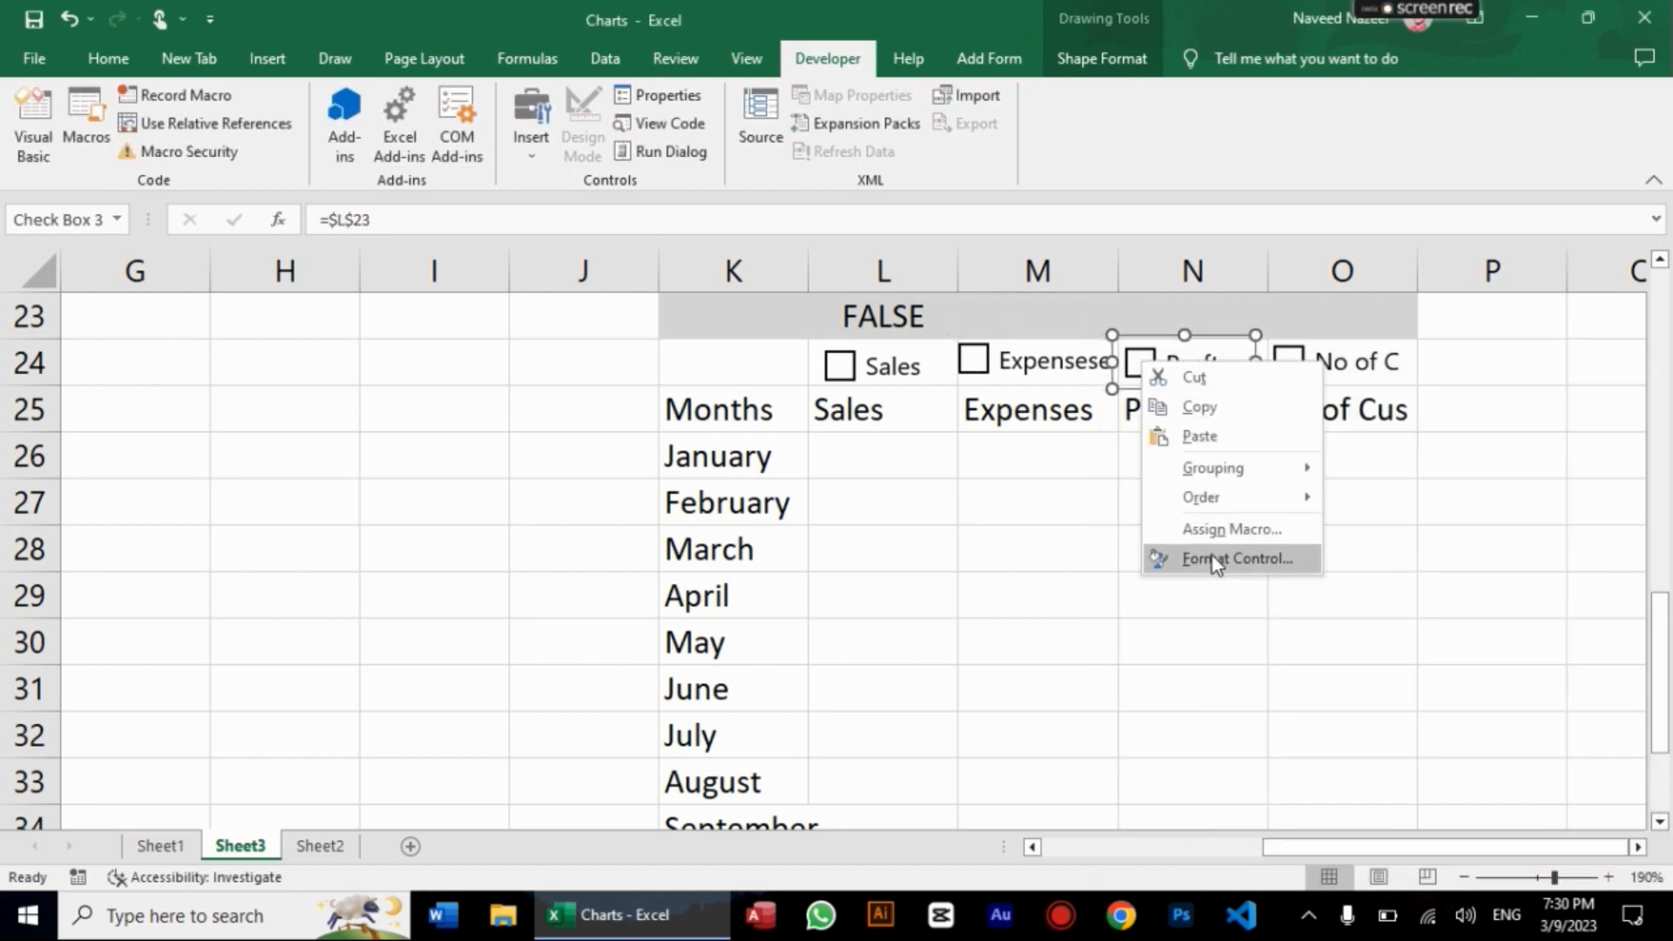
click(1212, 558)
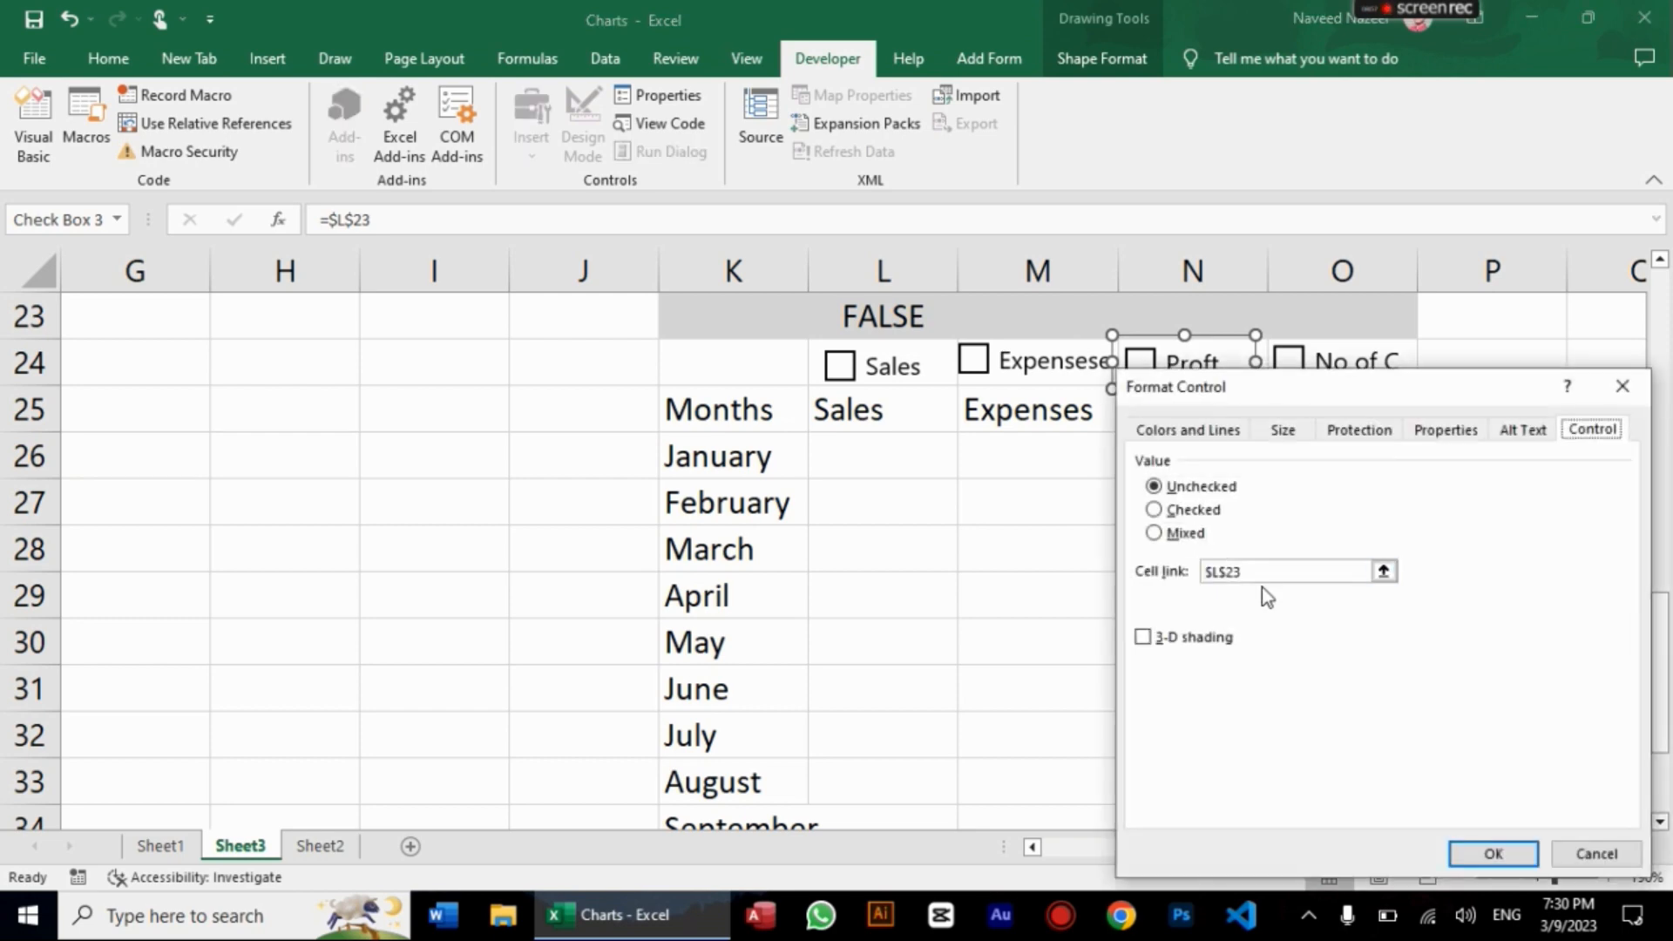
click(1261, 572)
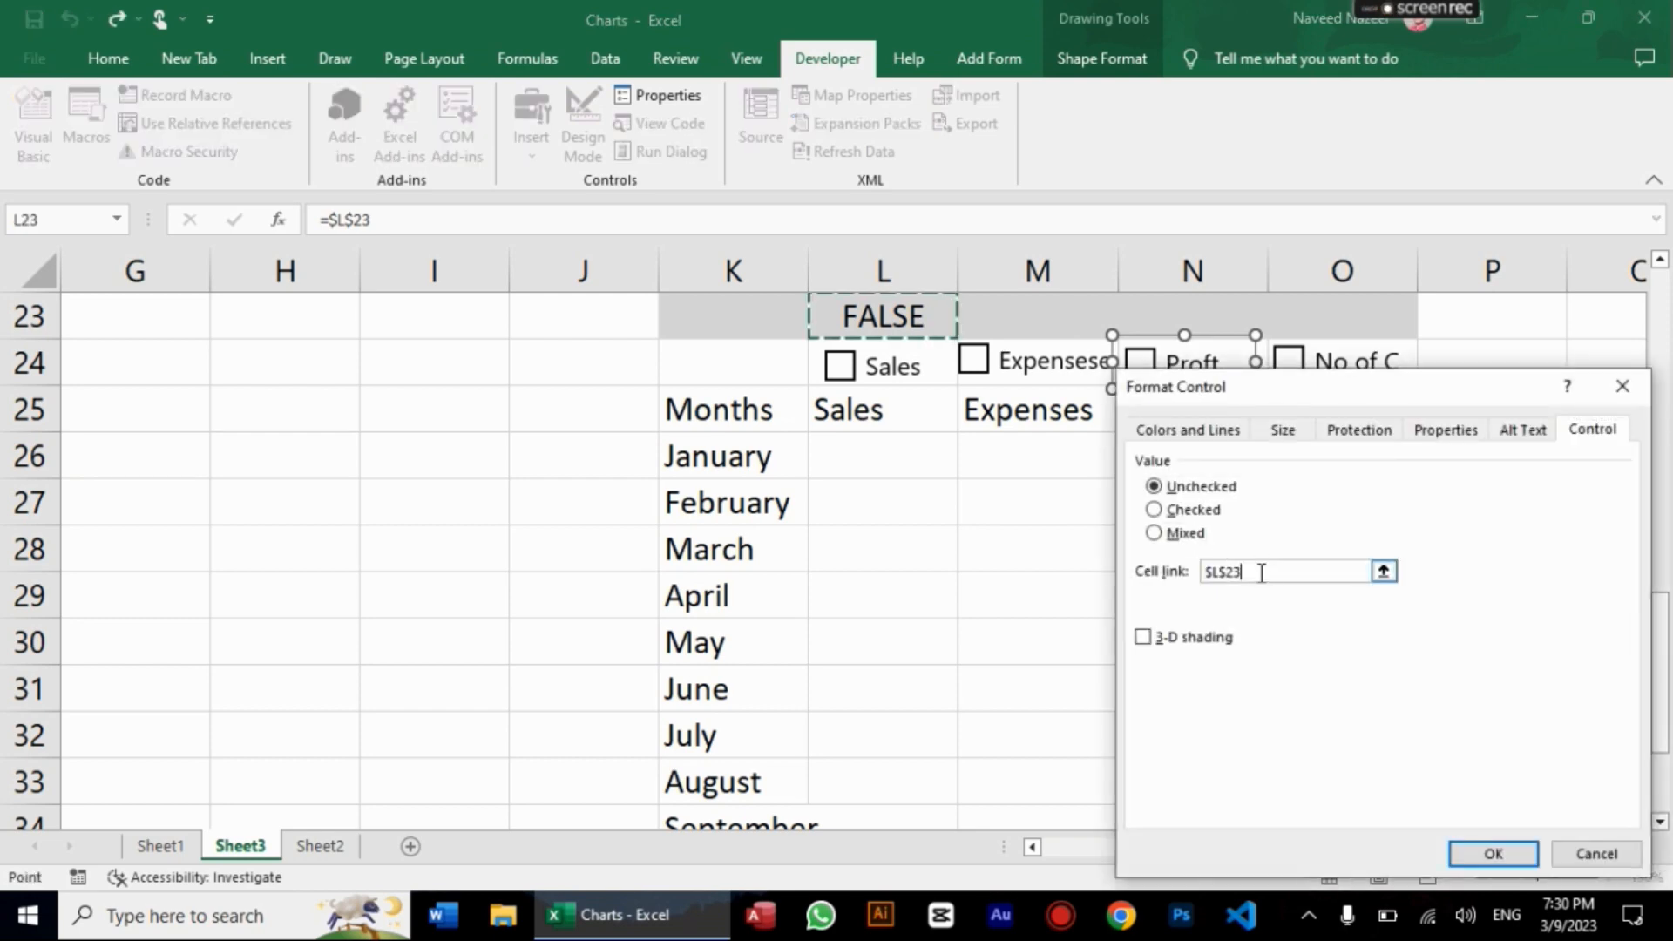
click(1185, 319)
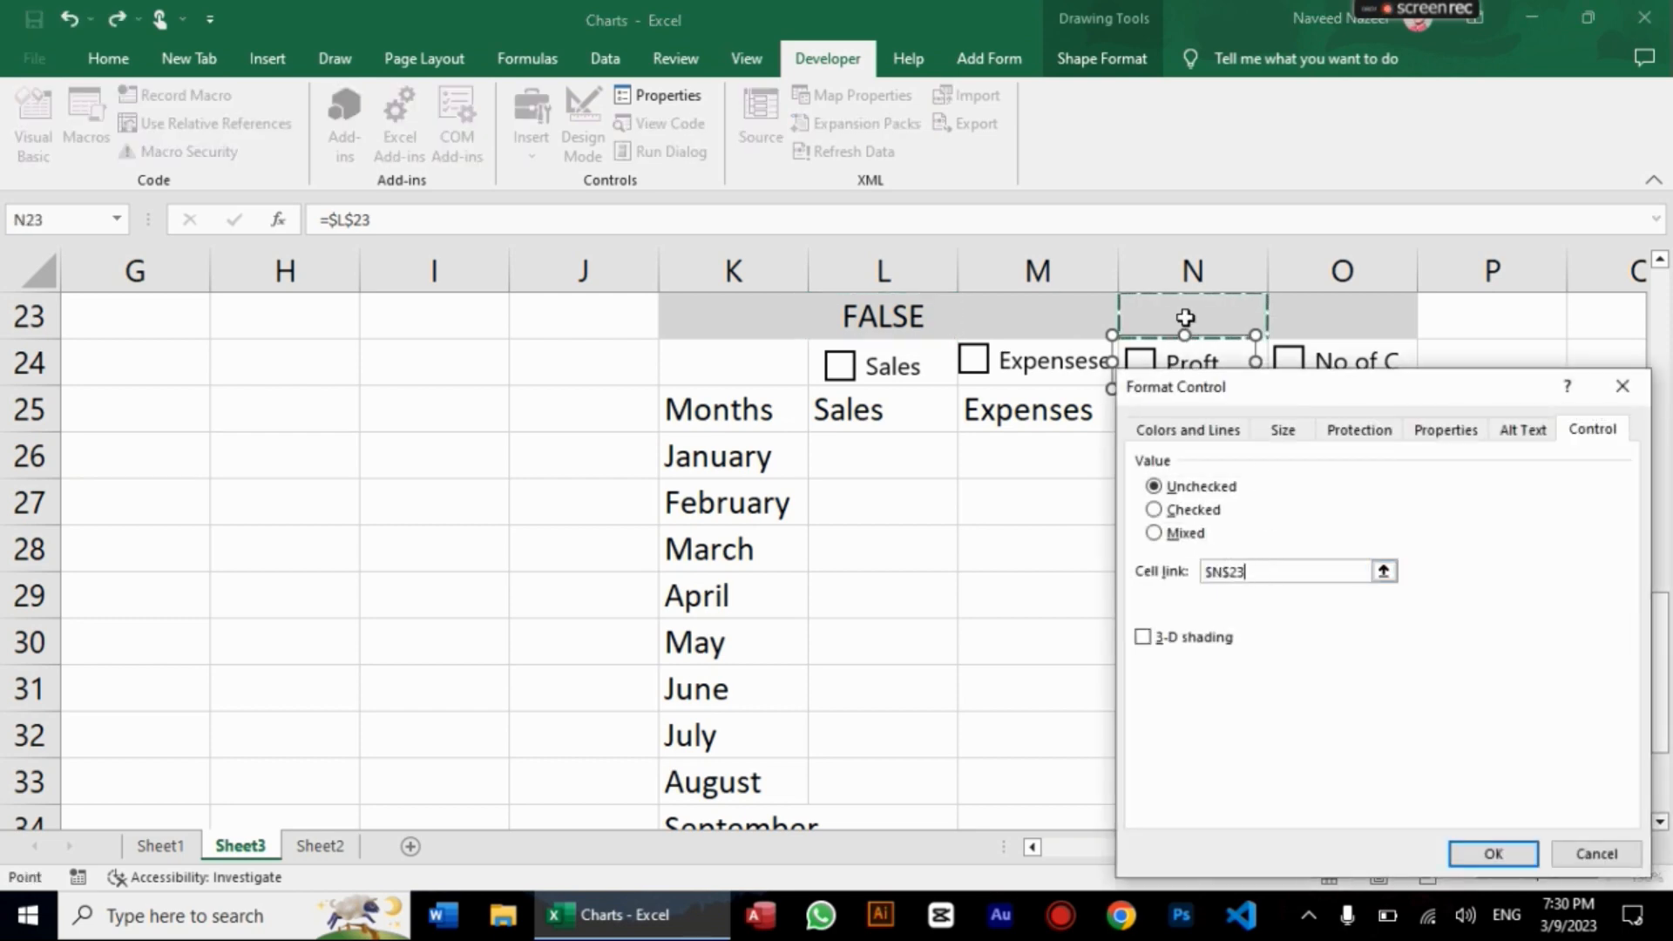
click(1473, 850)
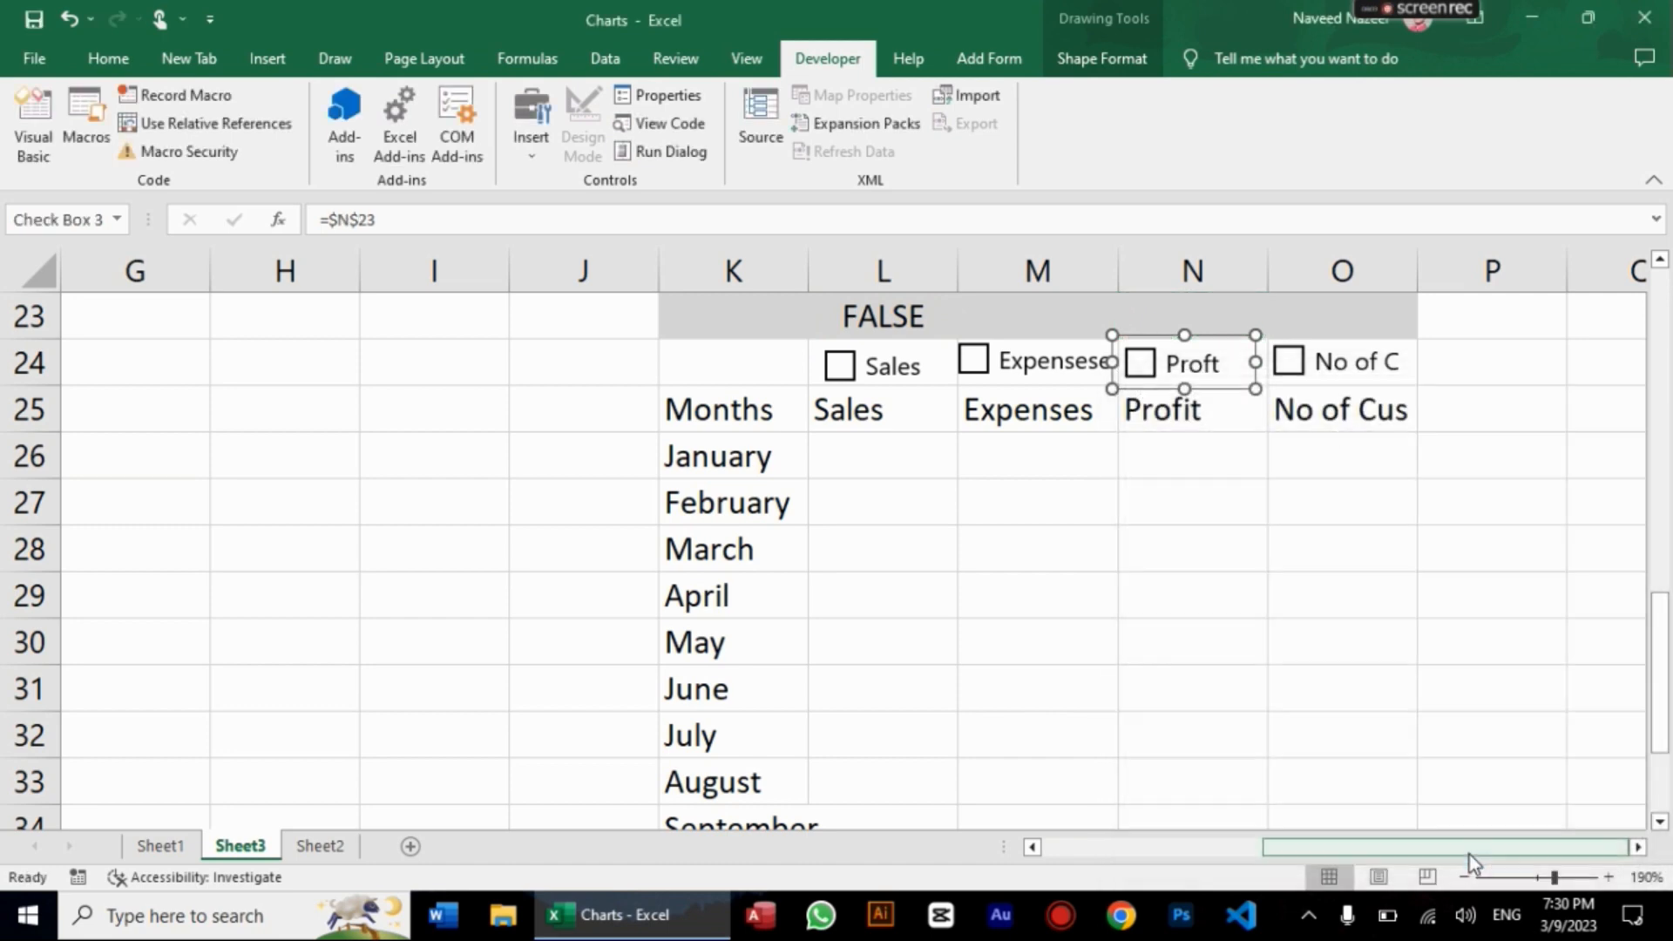
Step: Link the No of C check box to cell $O$23 in its control settings, then deselect it
right_click(1381, 385)
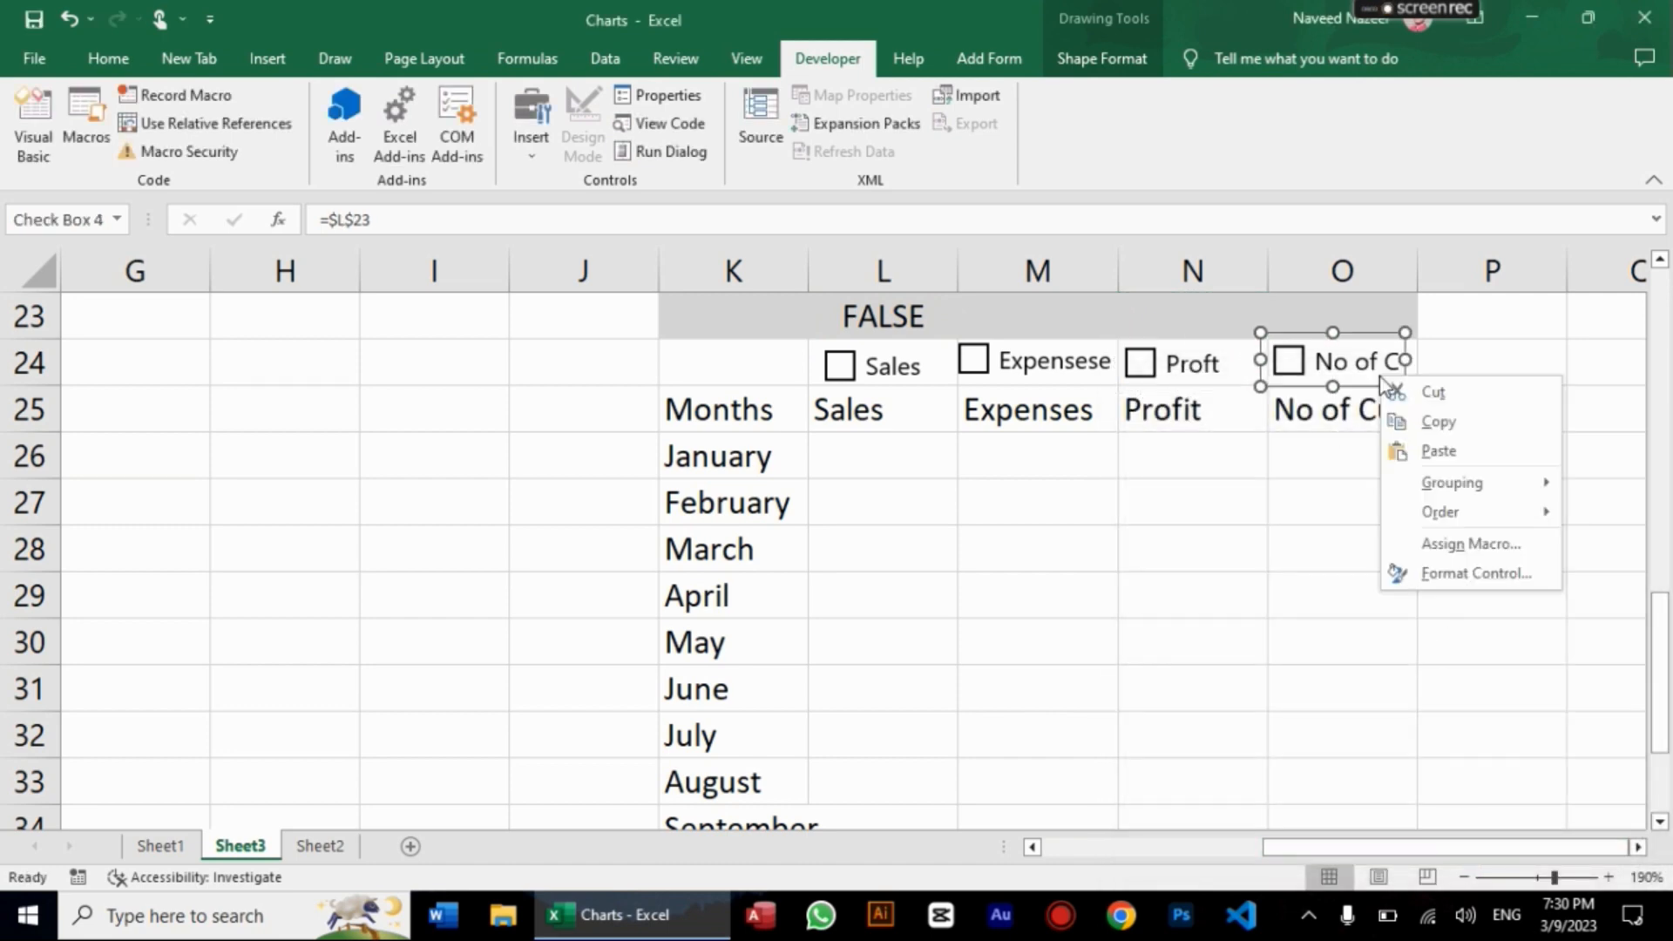
click(1438, 571)
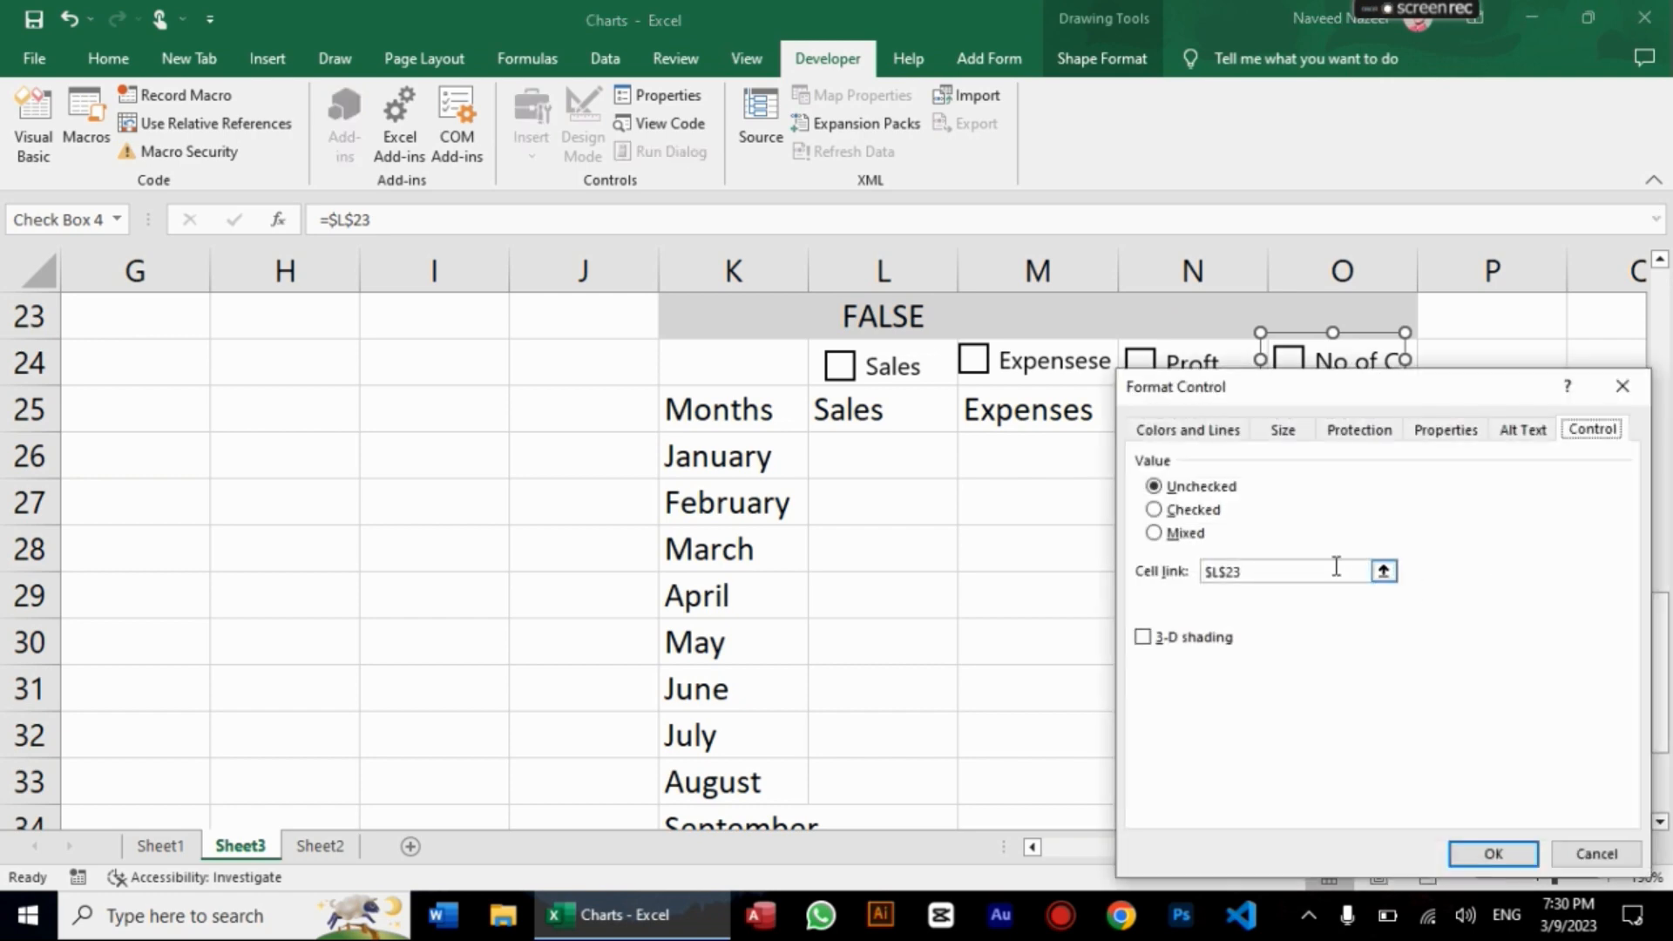
click(1336, 568)
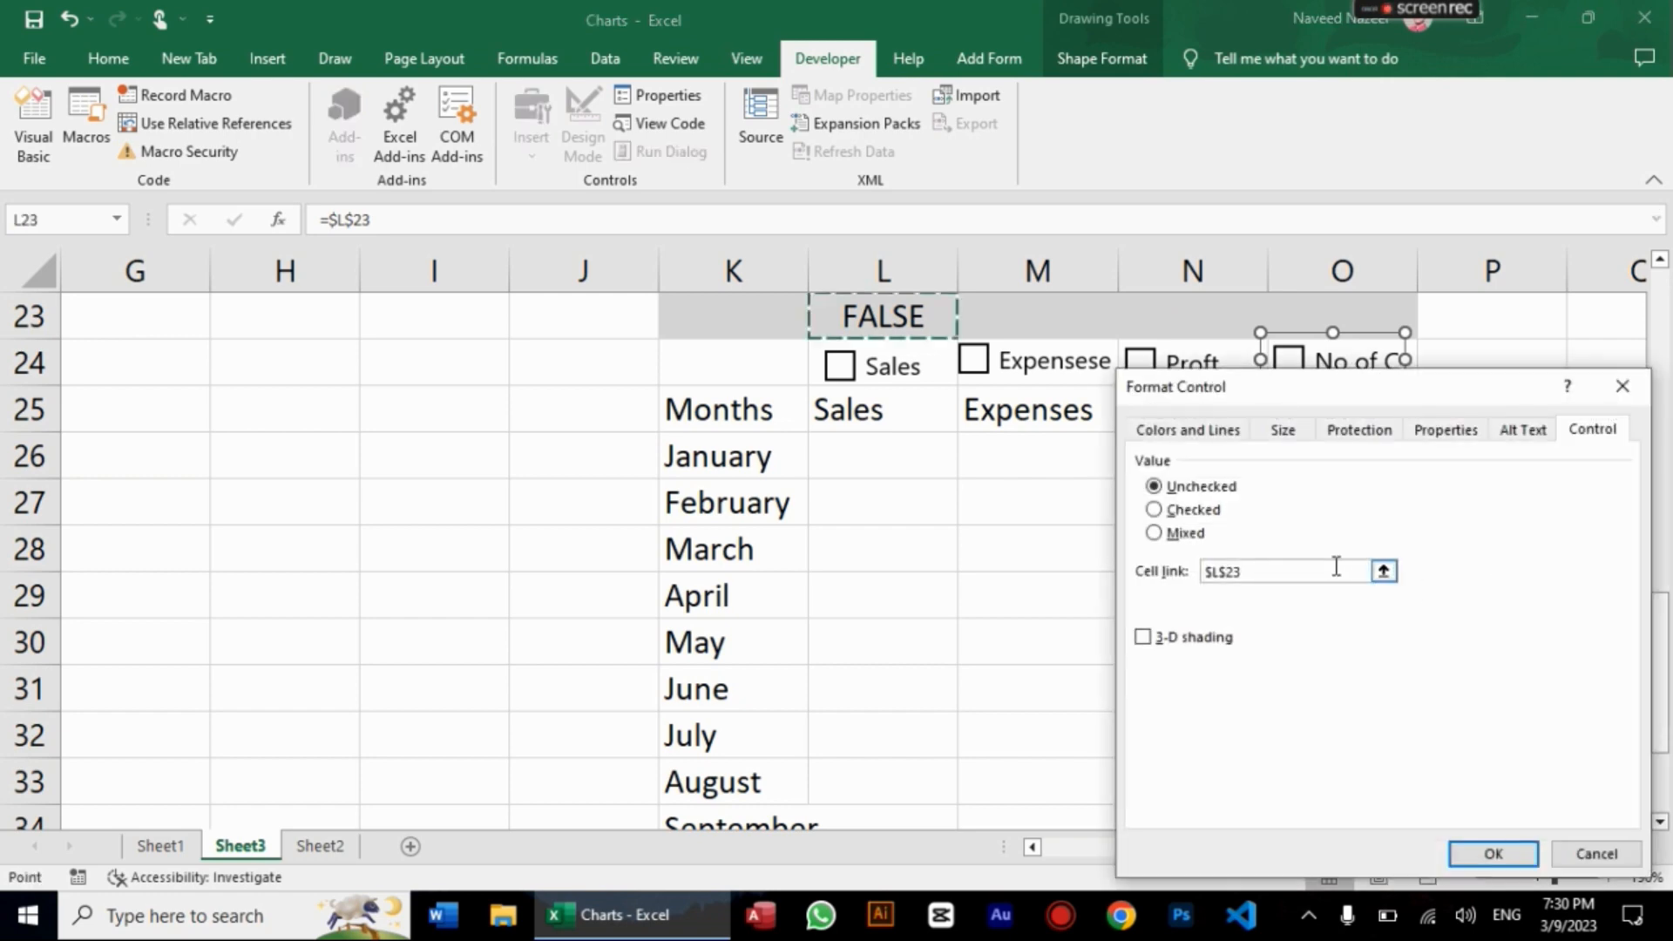
click(1315, 310)
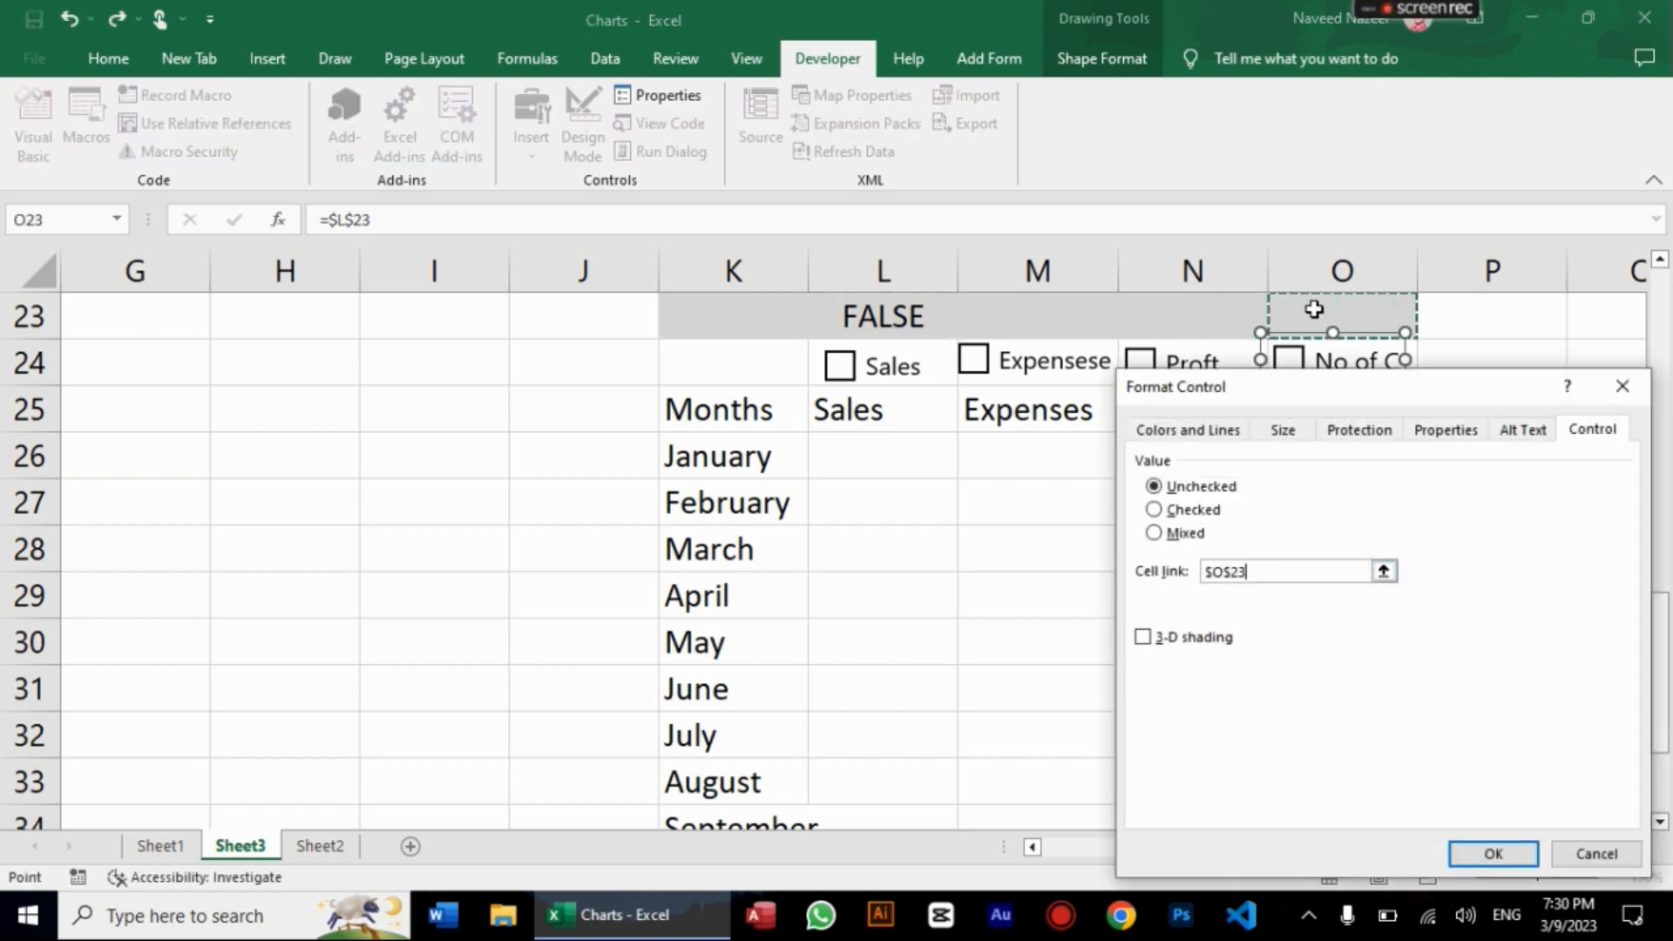
click(1494, 854)
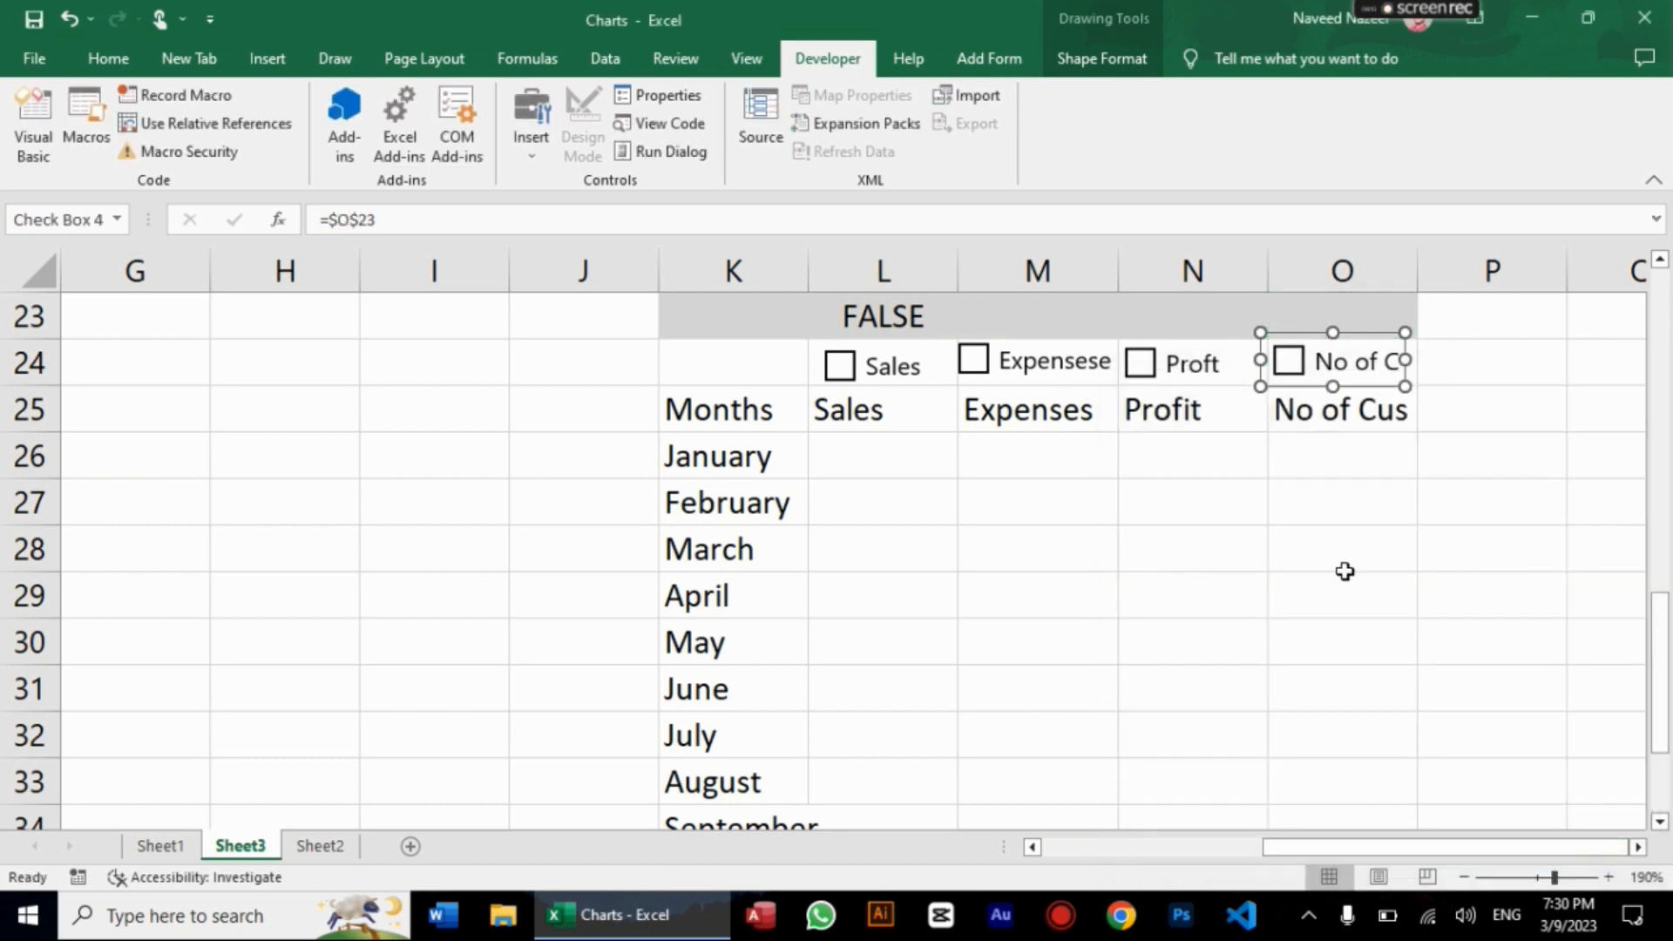
click(1321, 561)
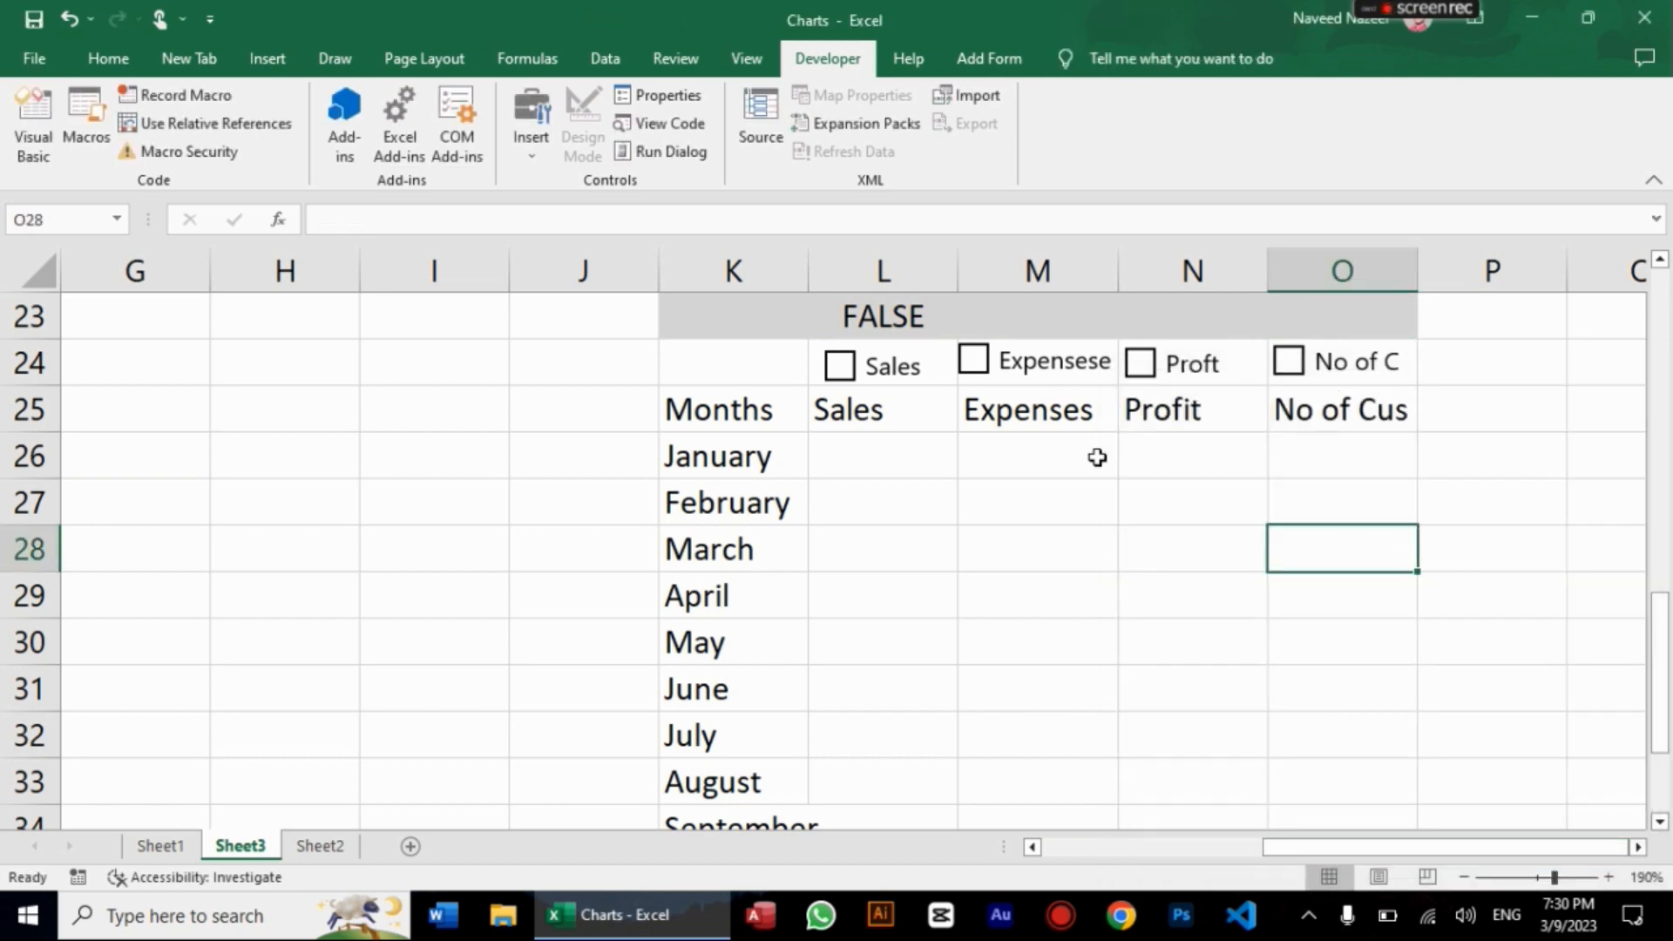
Step: Toggle the Sales check box to test its link, leaving it and the Expensese, Proft and No of C boxes checked
click(839, 365)
click(840, 367)
click(840, 367)
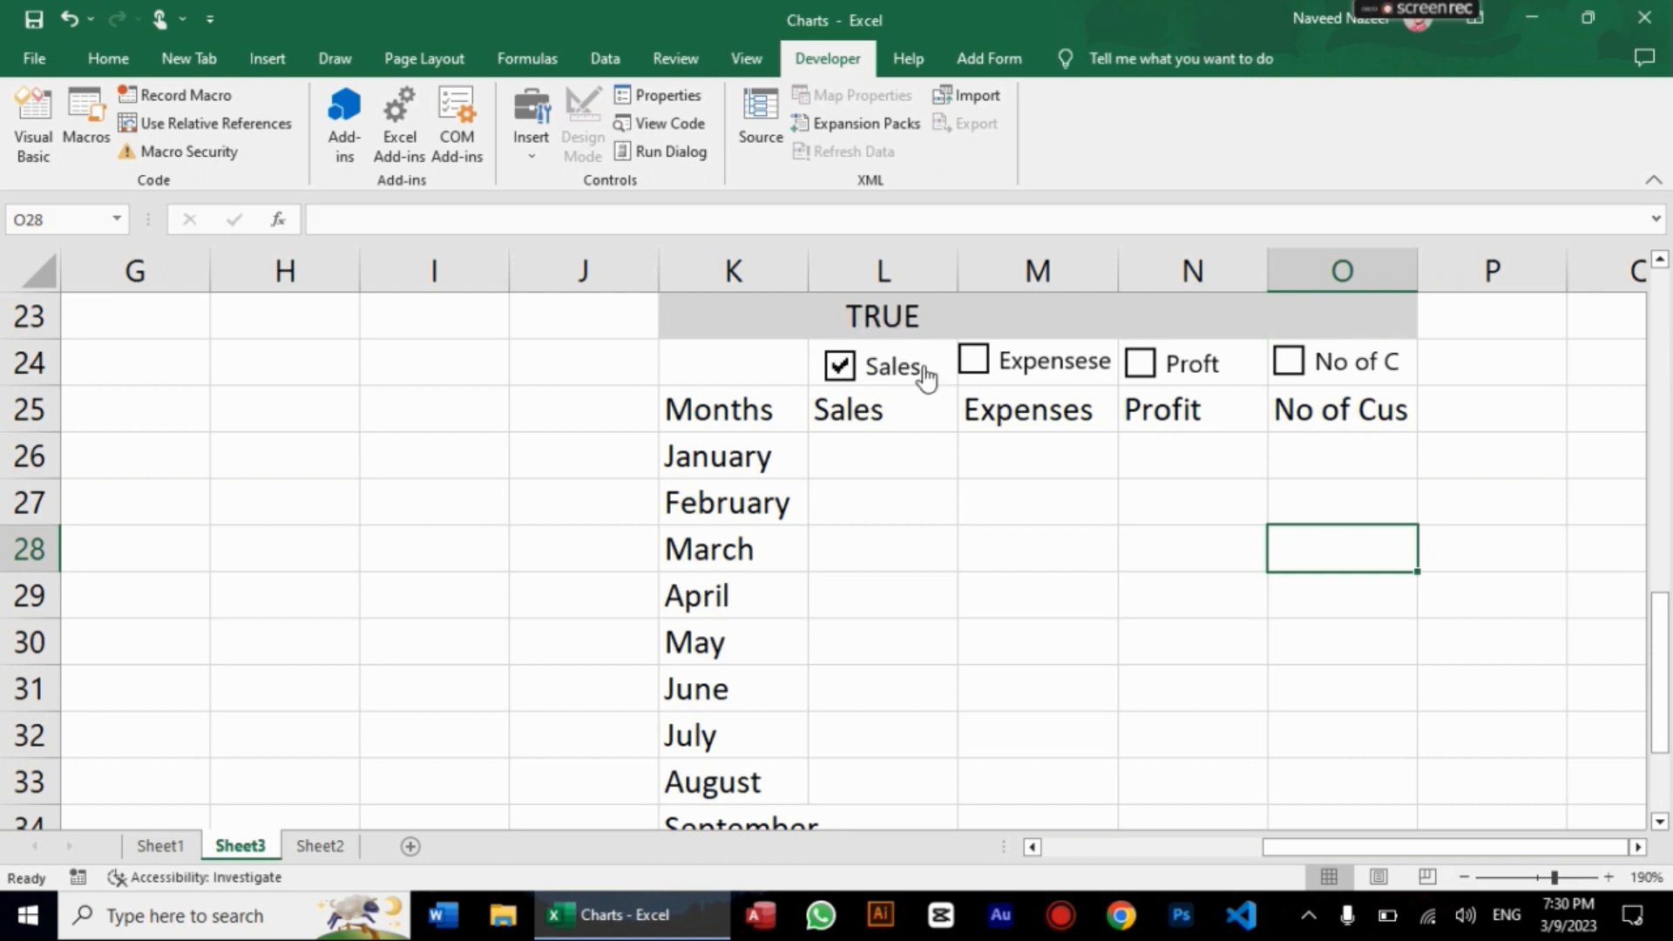
click(973, 359)
click(1140, 362)
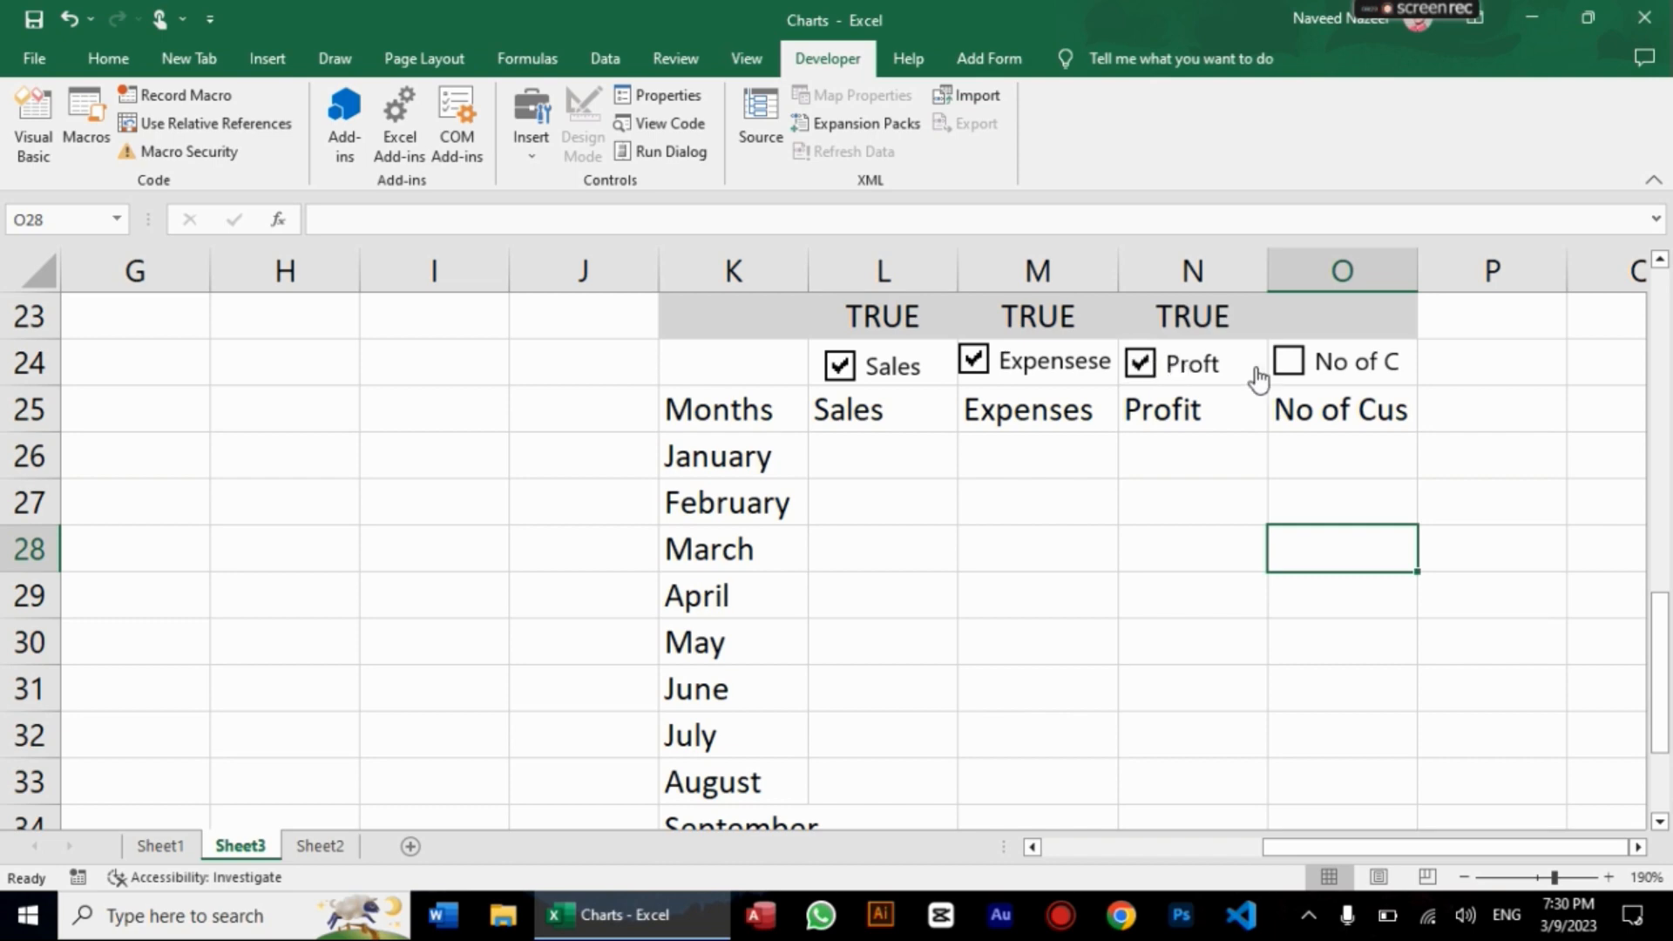
click(1290, 380)
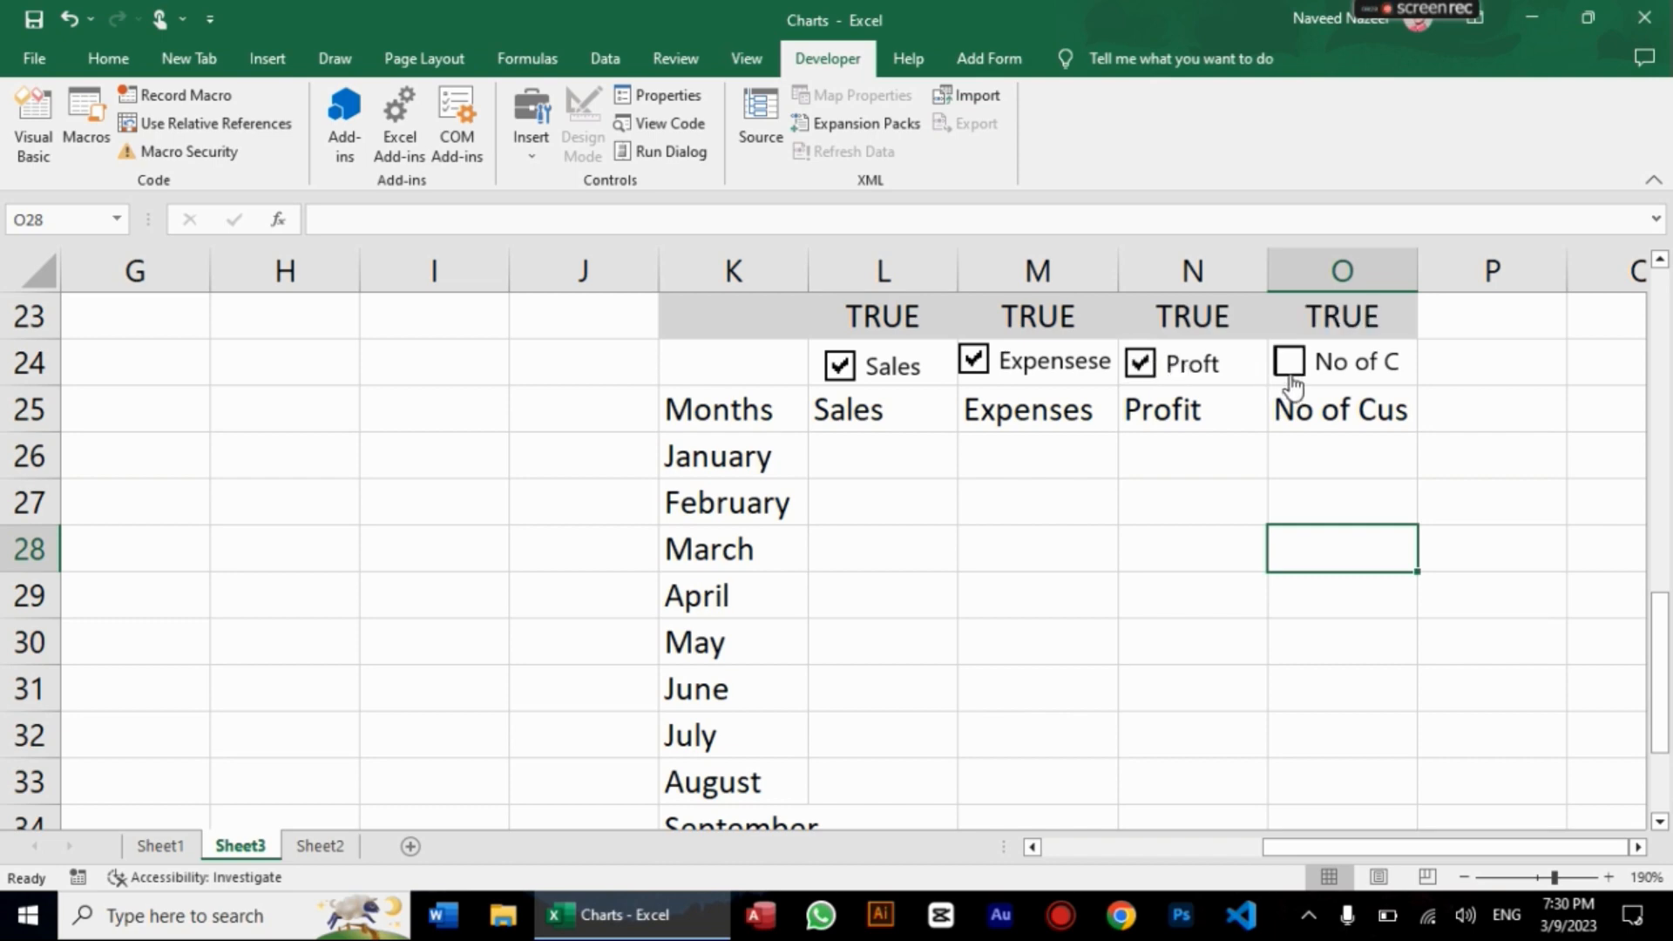
click(1536, 499)
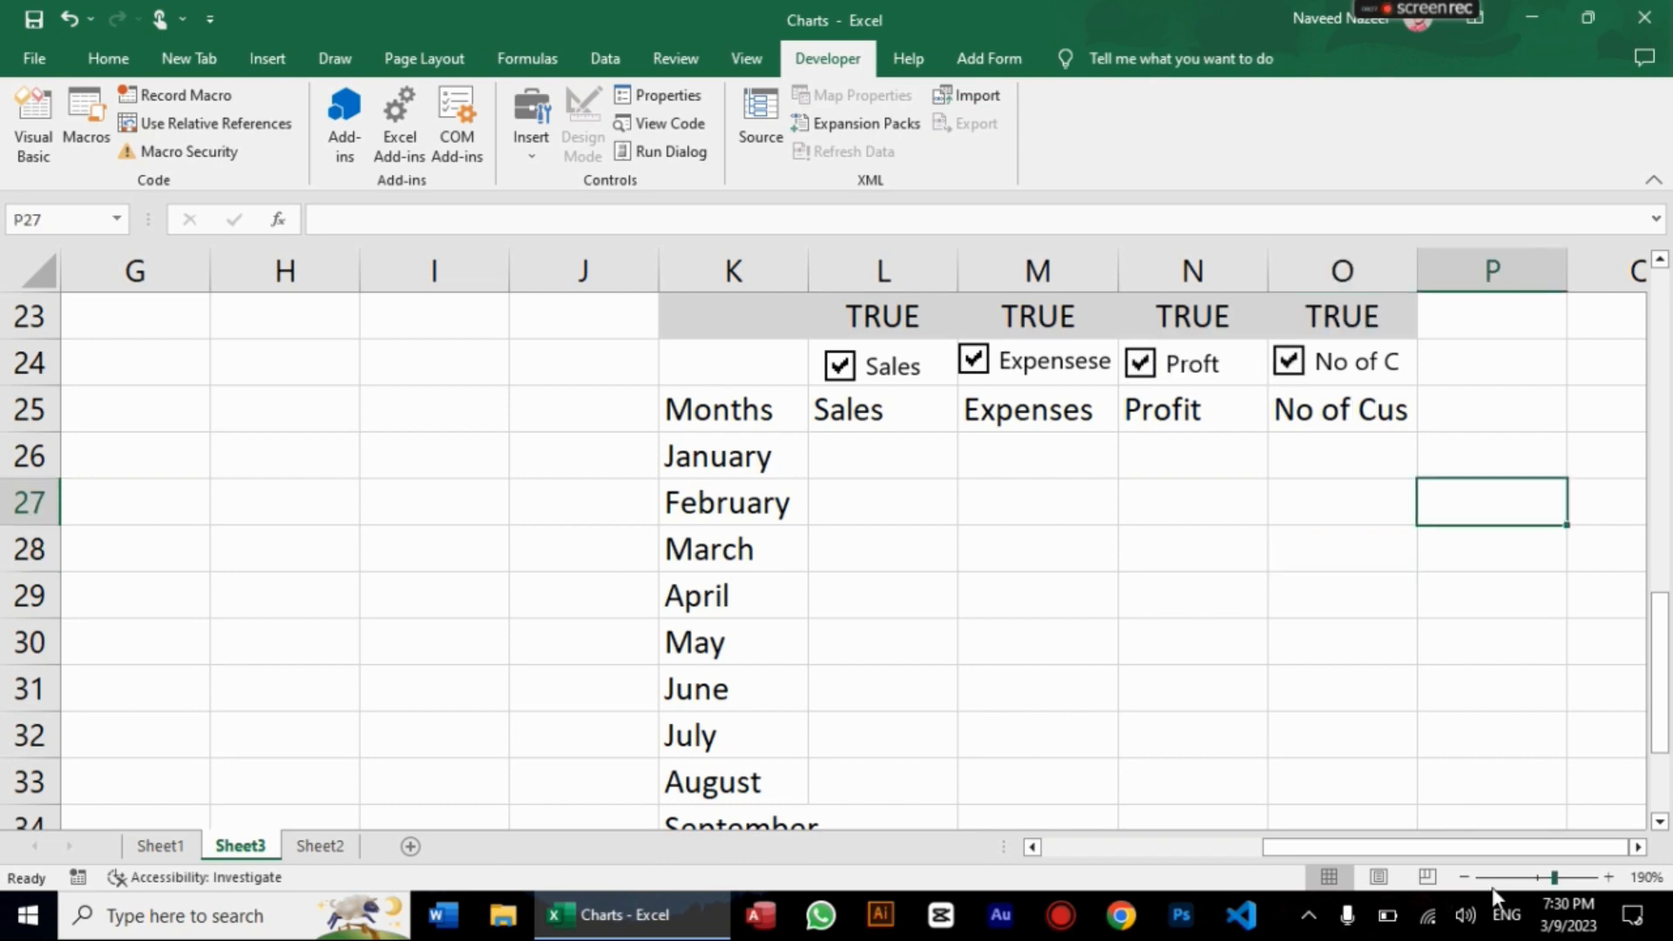
Step: Start an IF formula in the January Sales cell L26 with the logical test L23=TRUE
click(1465, 878)
click(1465, 878)
click(1465, 878)
click(1465, 878)
click(1466, 878)
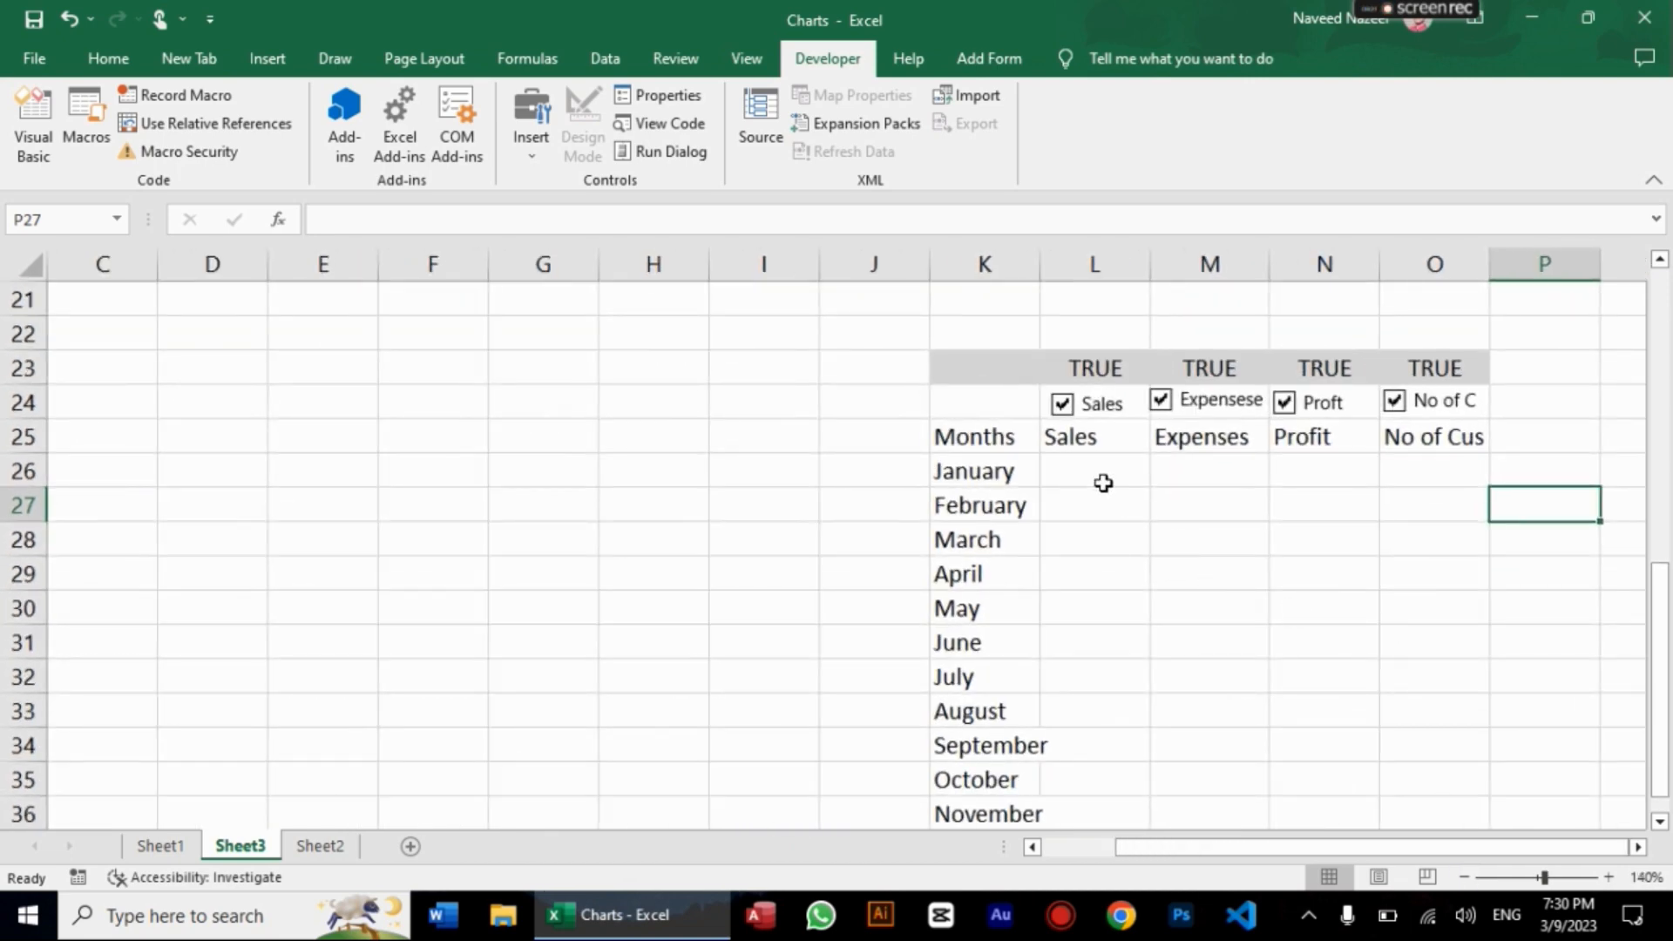
click(1104, 485)
text(=)
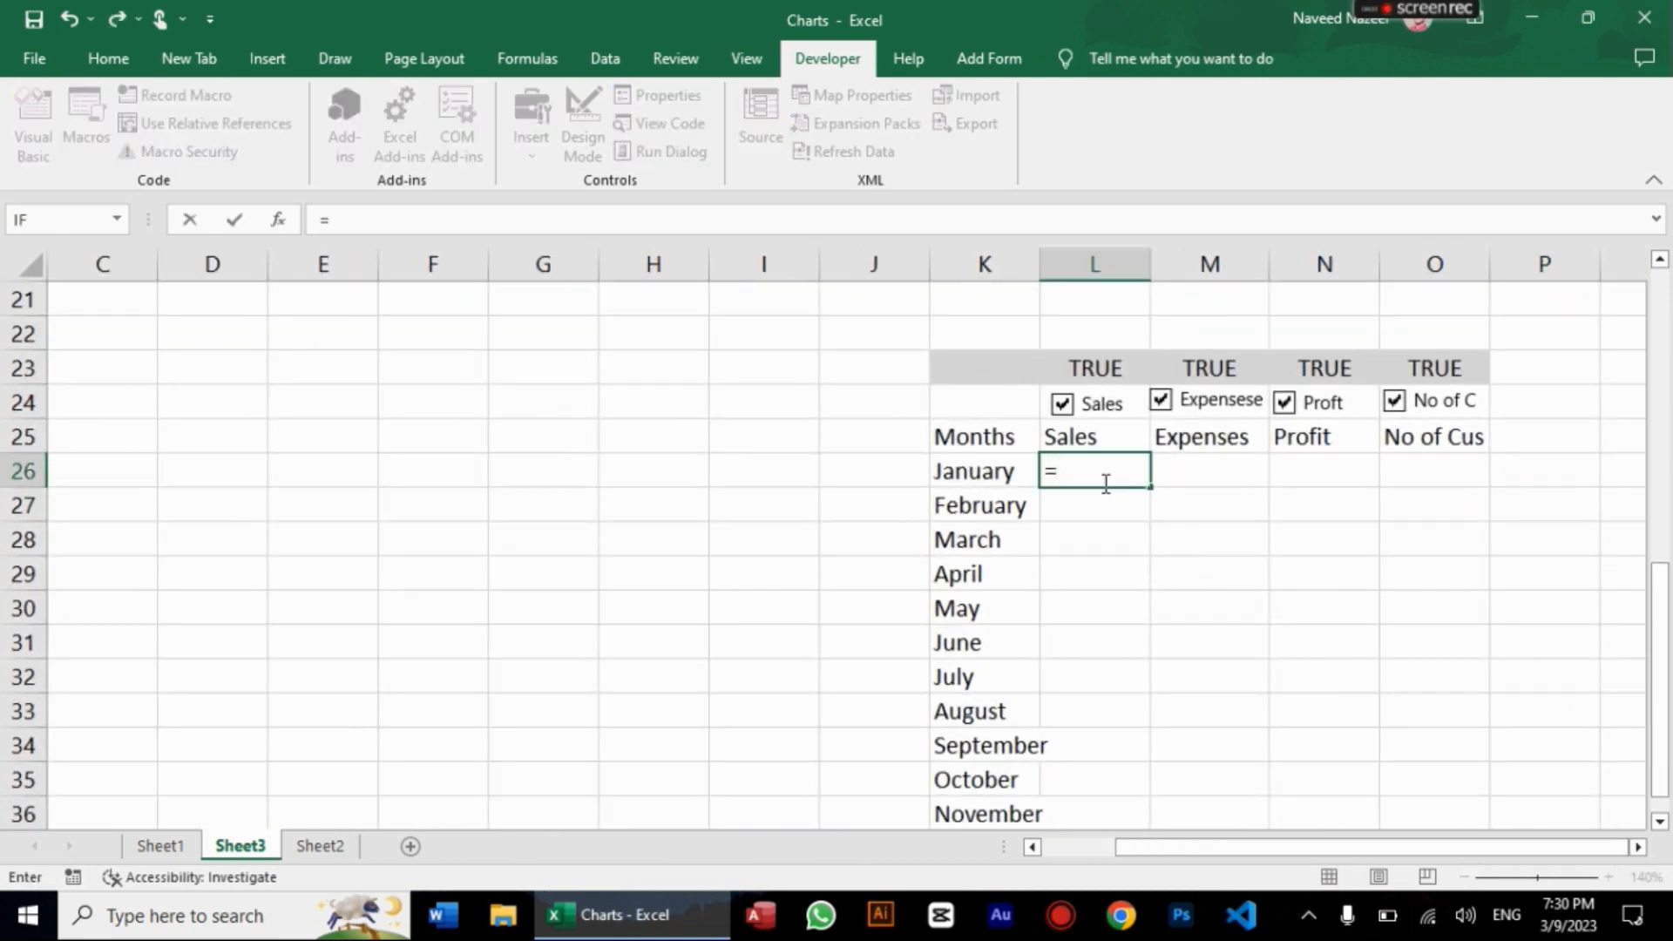
text(if)
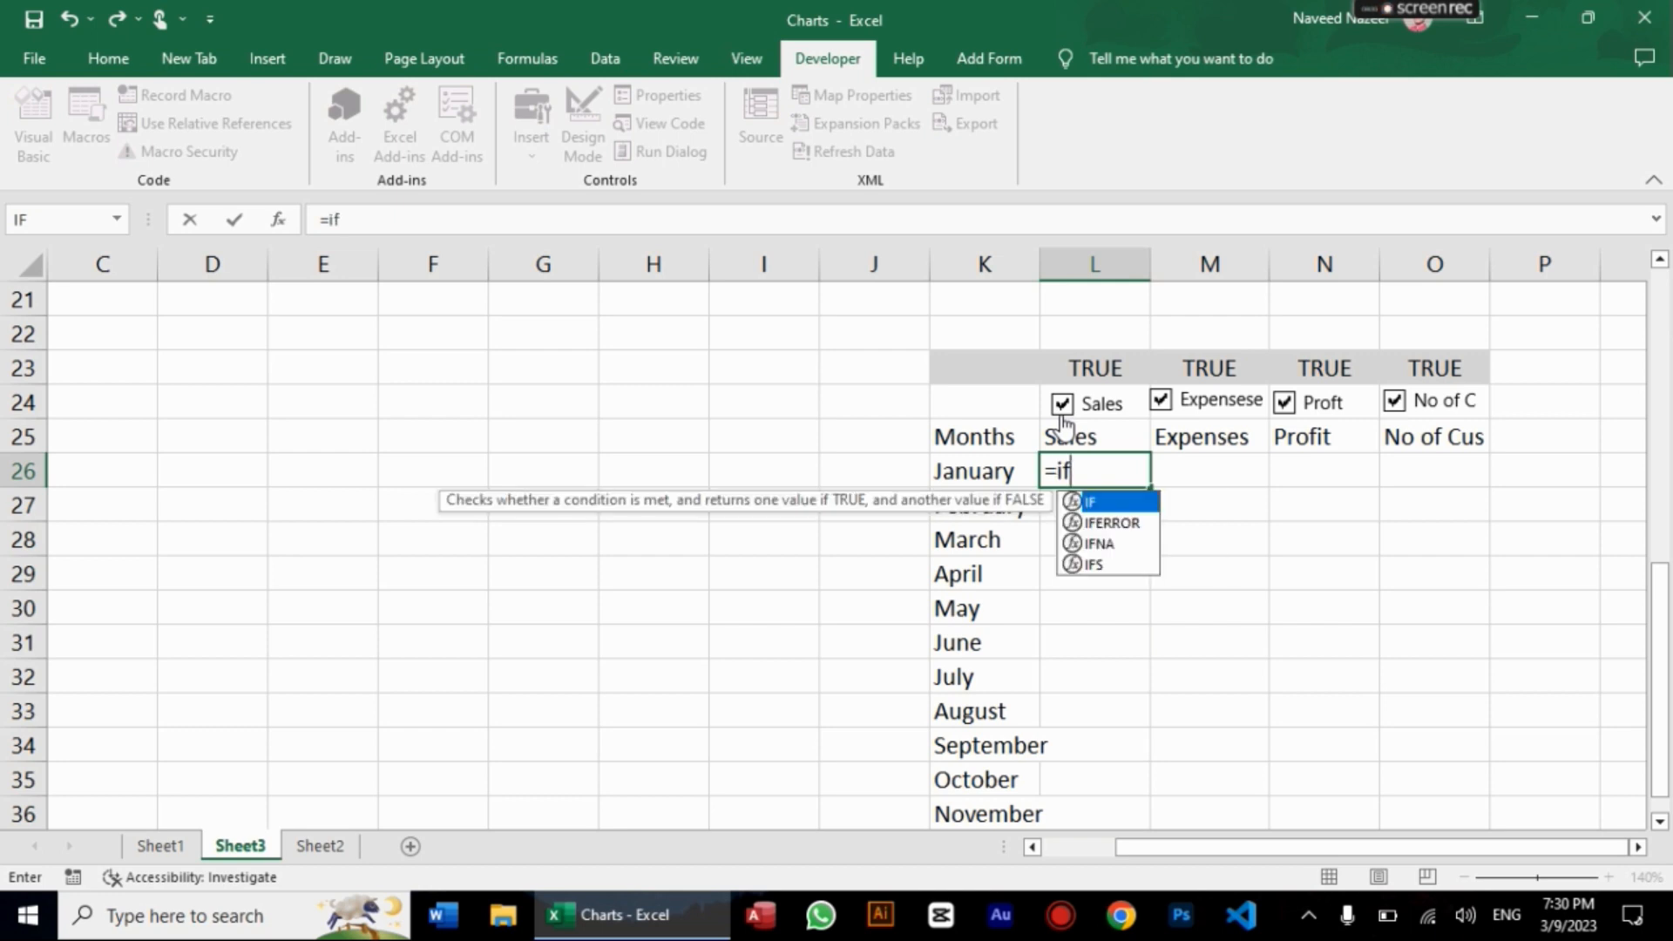
key(Tab)
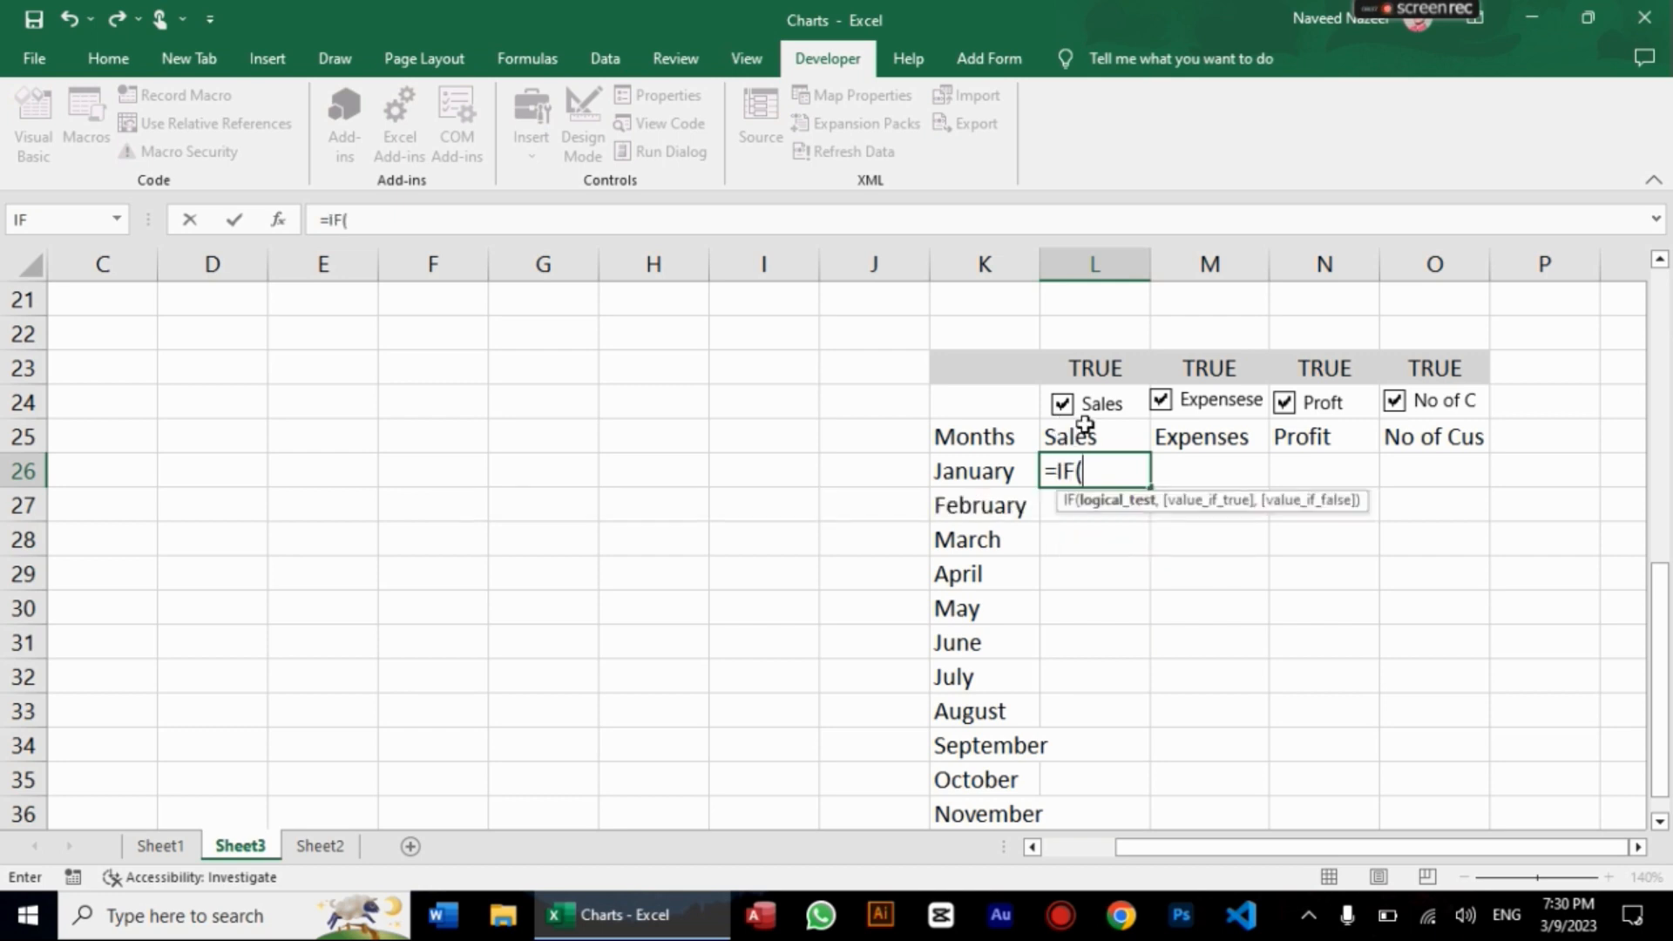
click(1095, 366)
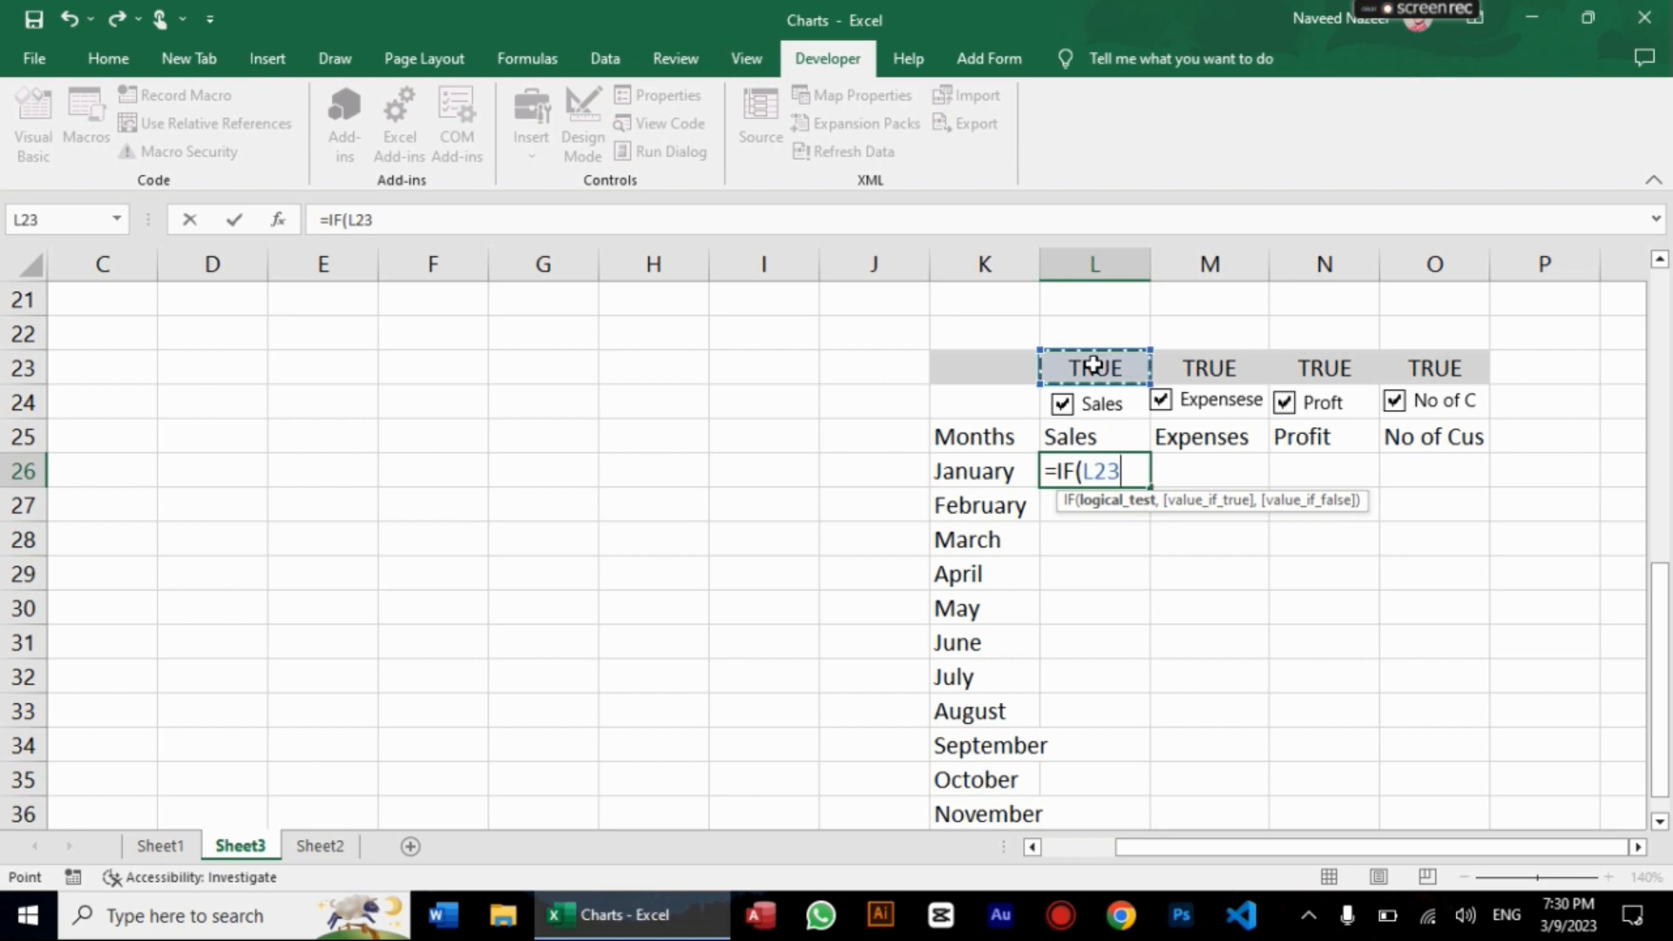
text(=tu)
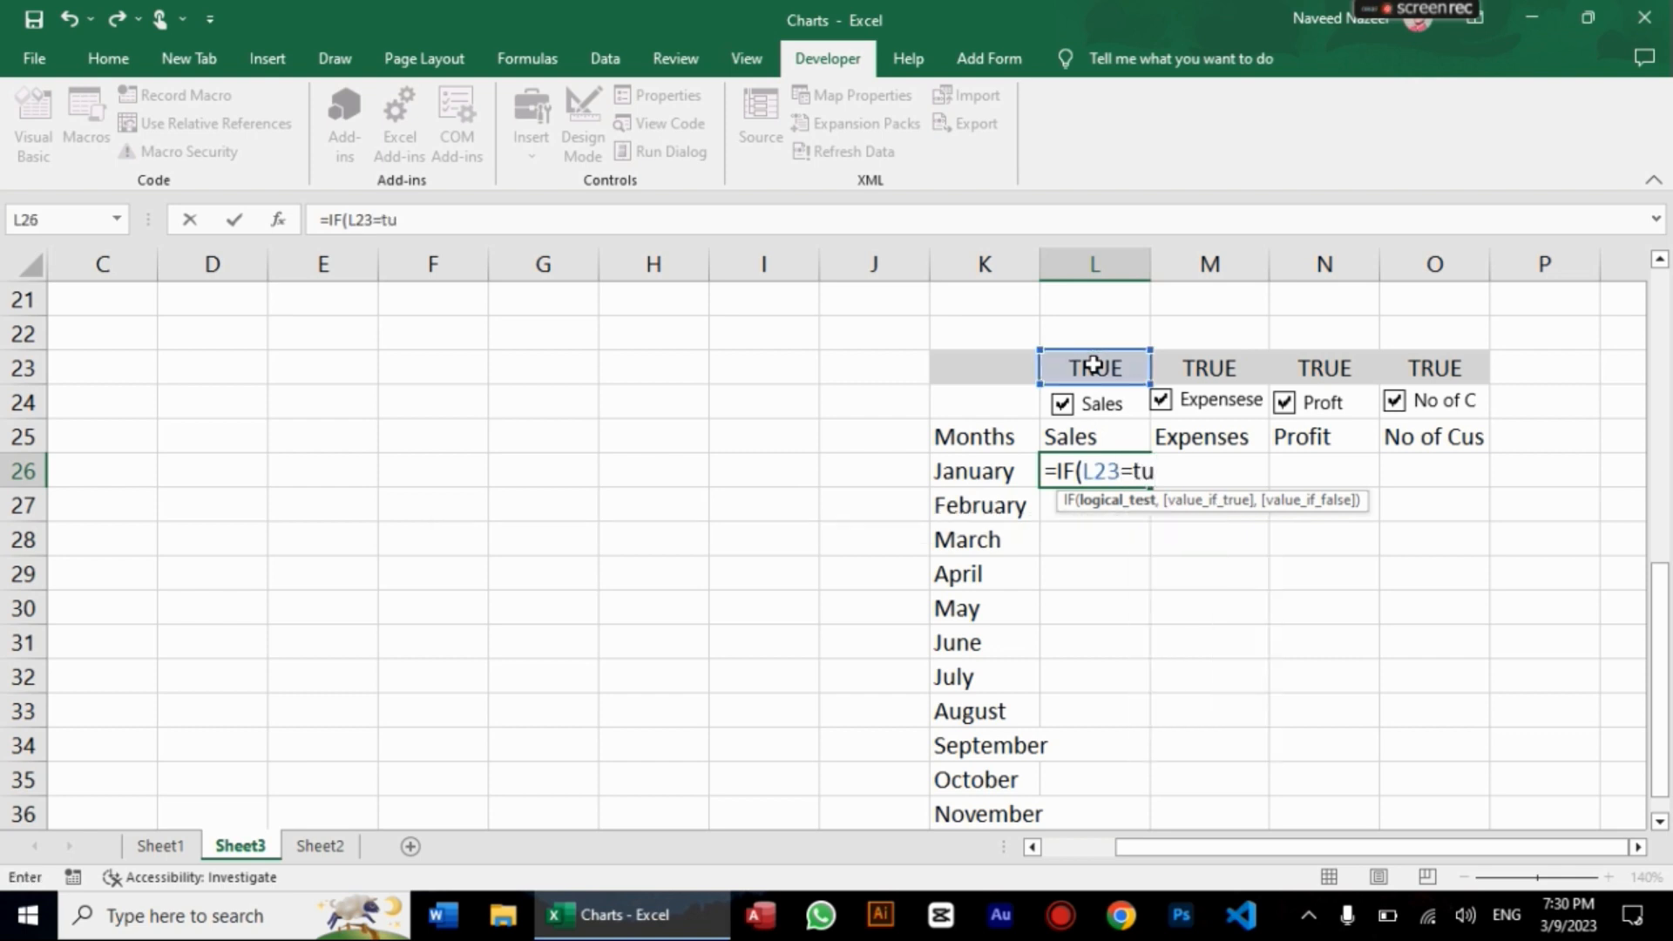
key(BackSpace)
text(r)
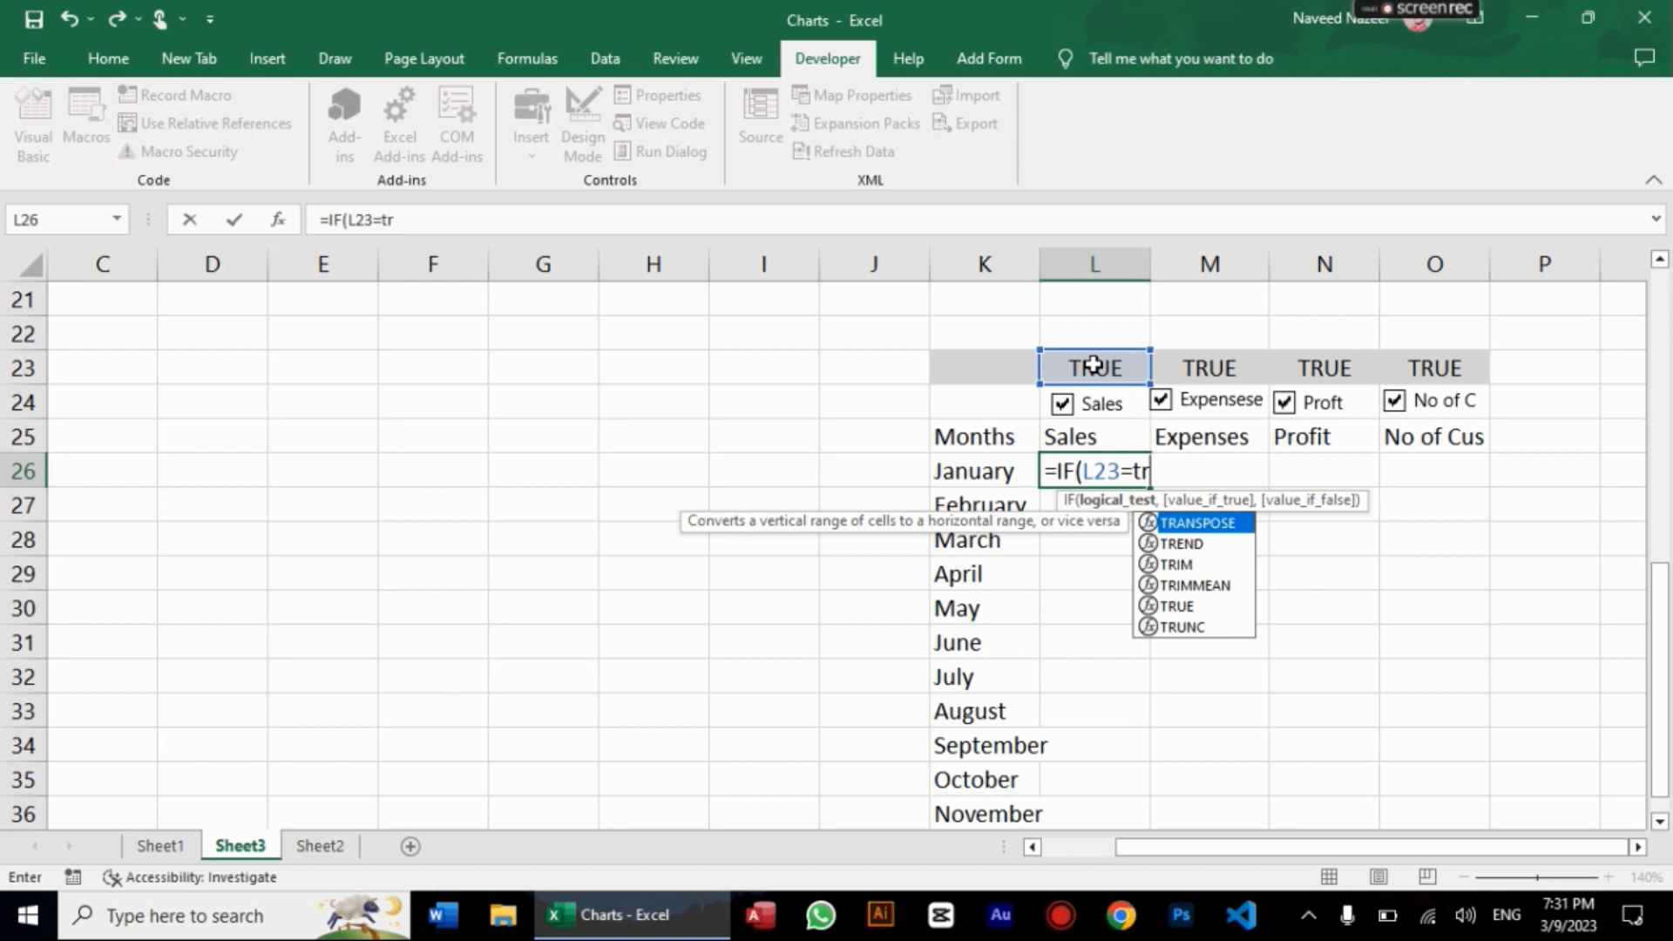
key(Down)
key(Down)
key(Down)
key(Down)
key(Tab)
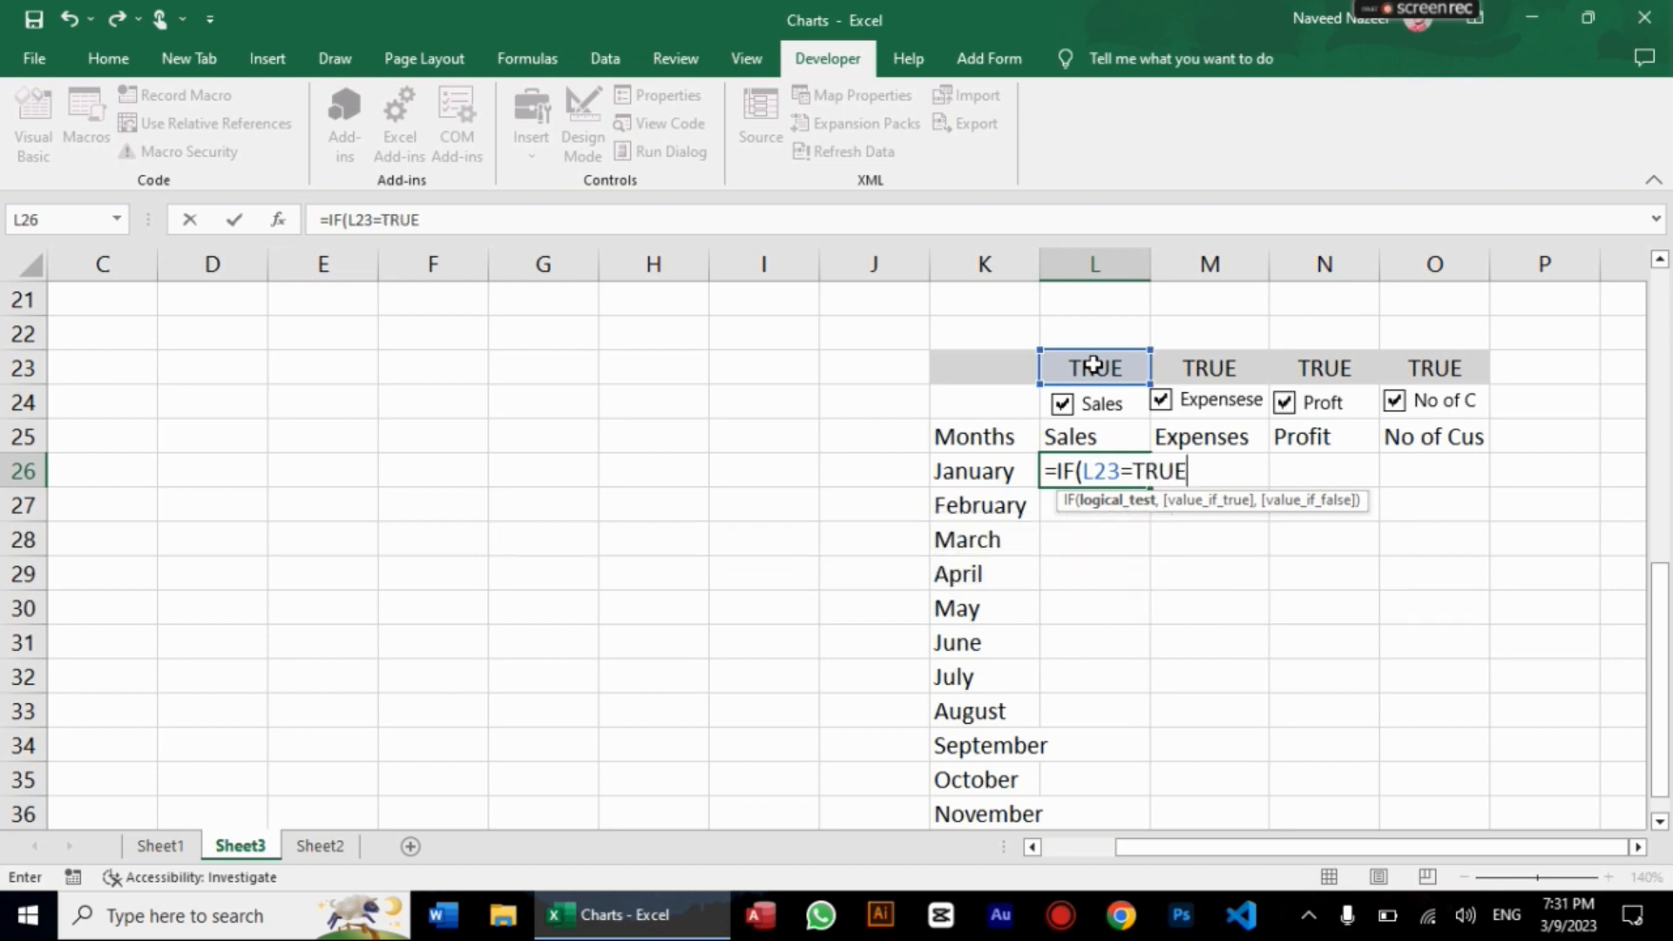
text(,)
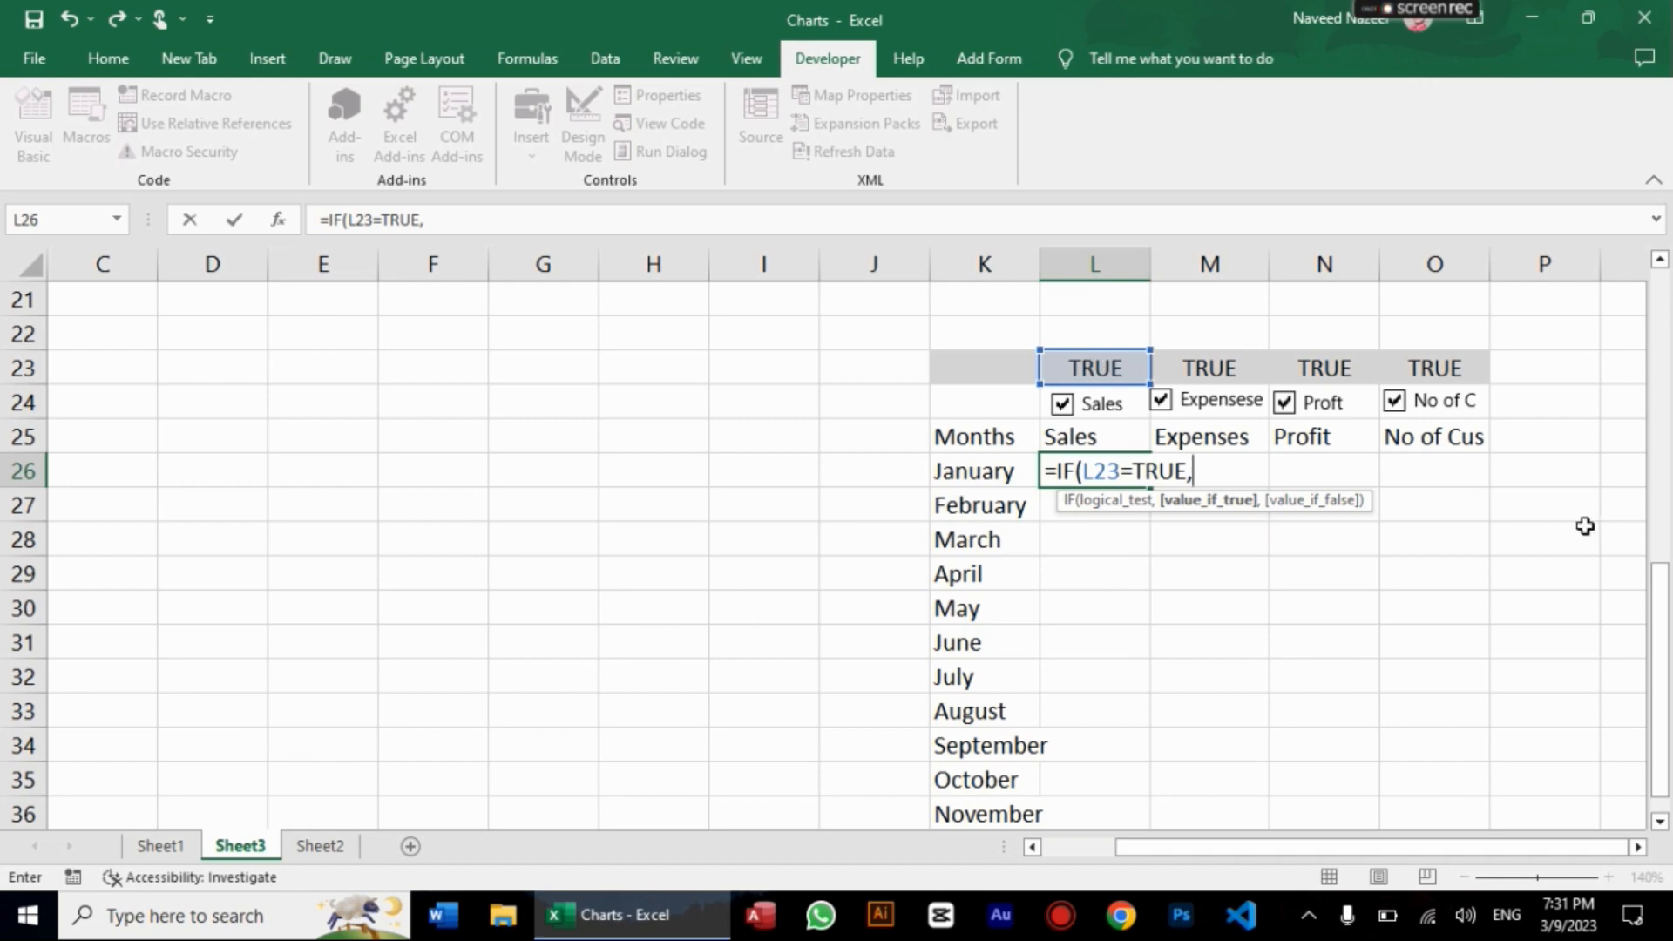
Step: Complete the January Sales IF formula so it returns L5 from the source table when true and 0 otherwise
drag(1667, 610, 1658, 347)
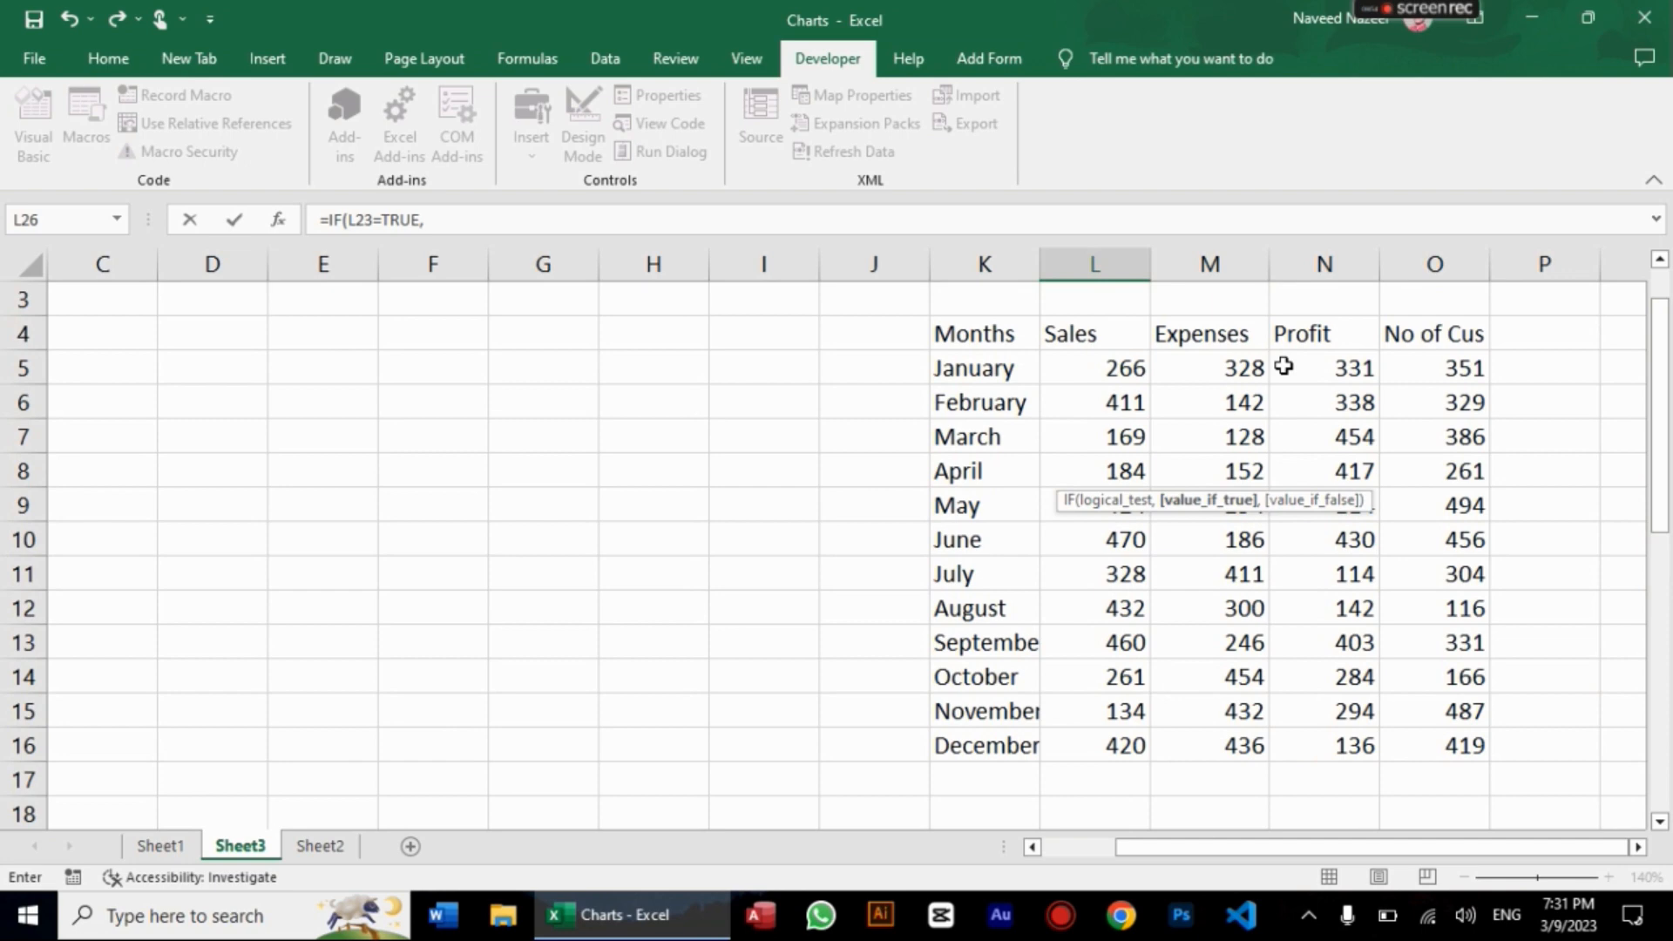
click(1138, 366)
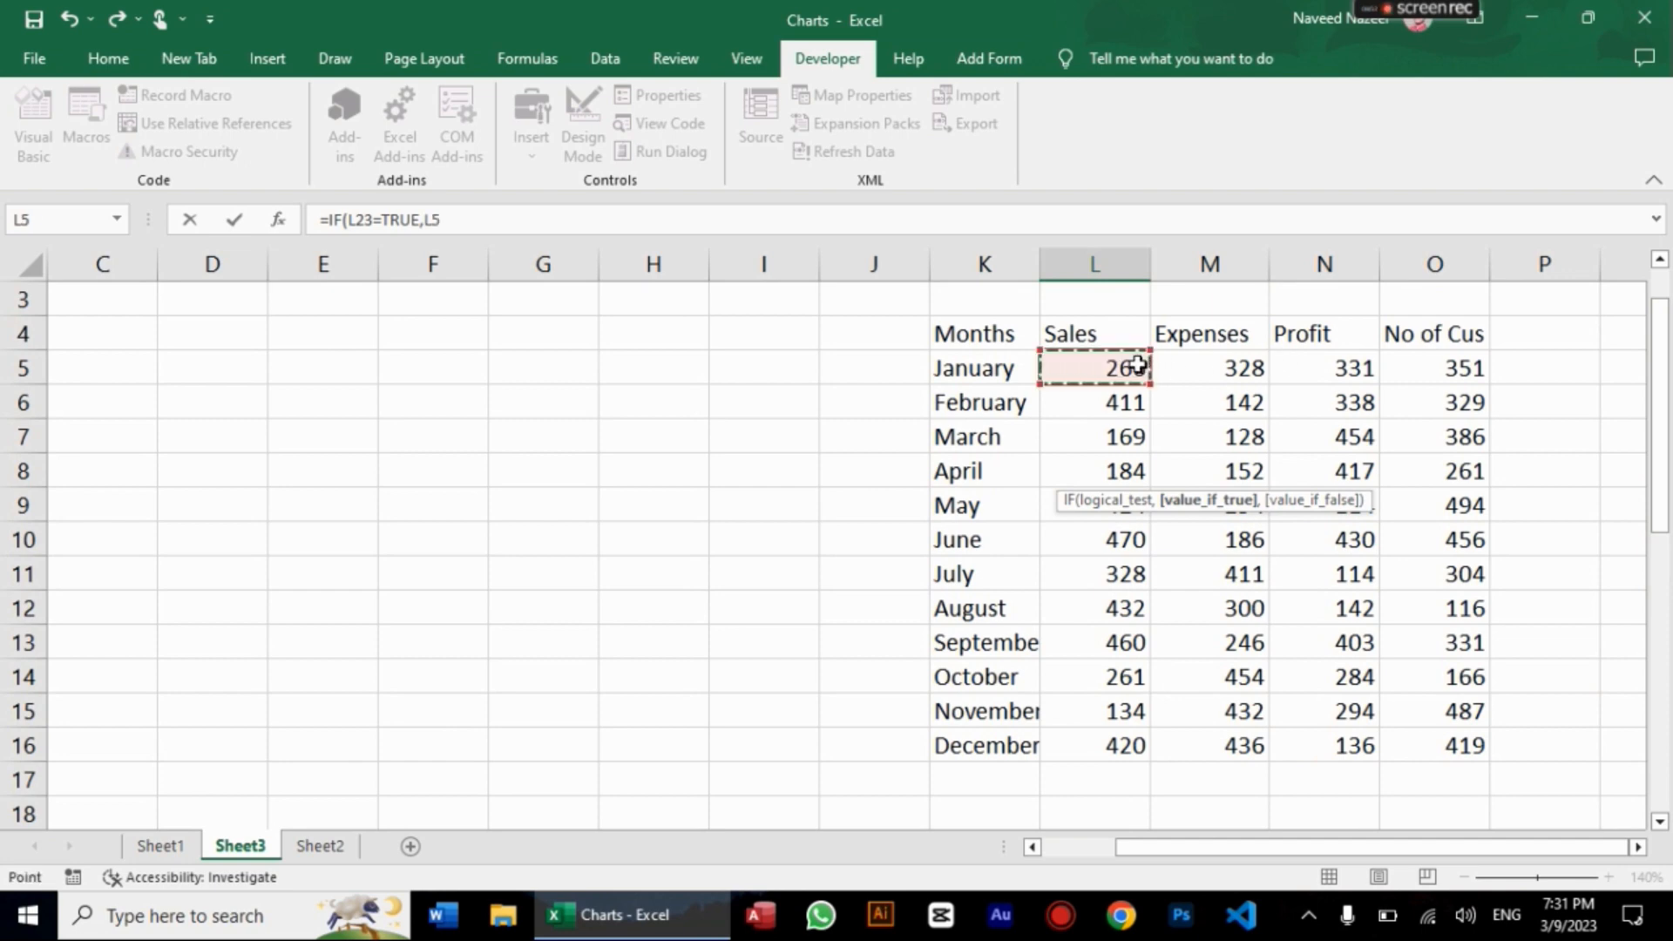
text(,)
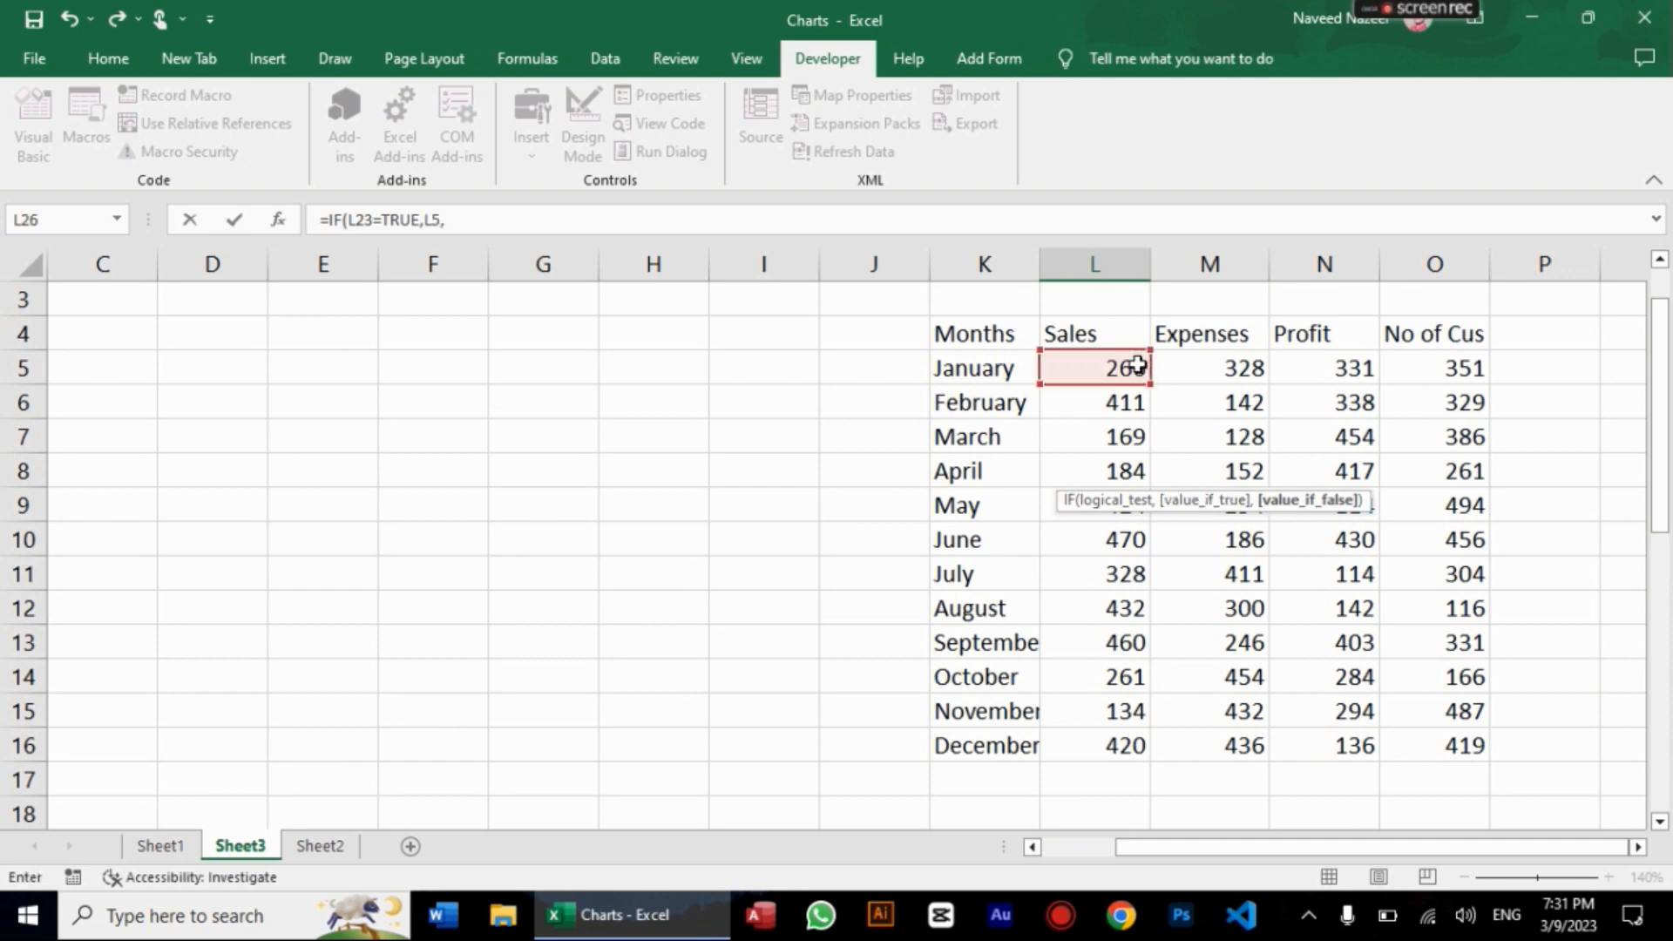
text(0))
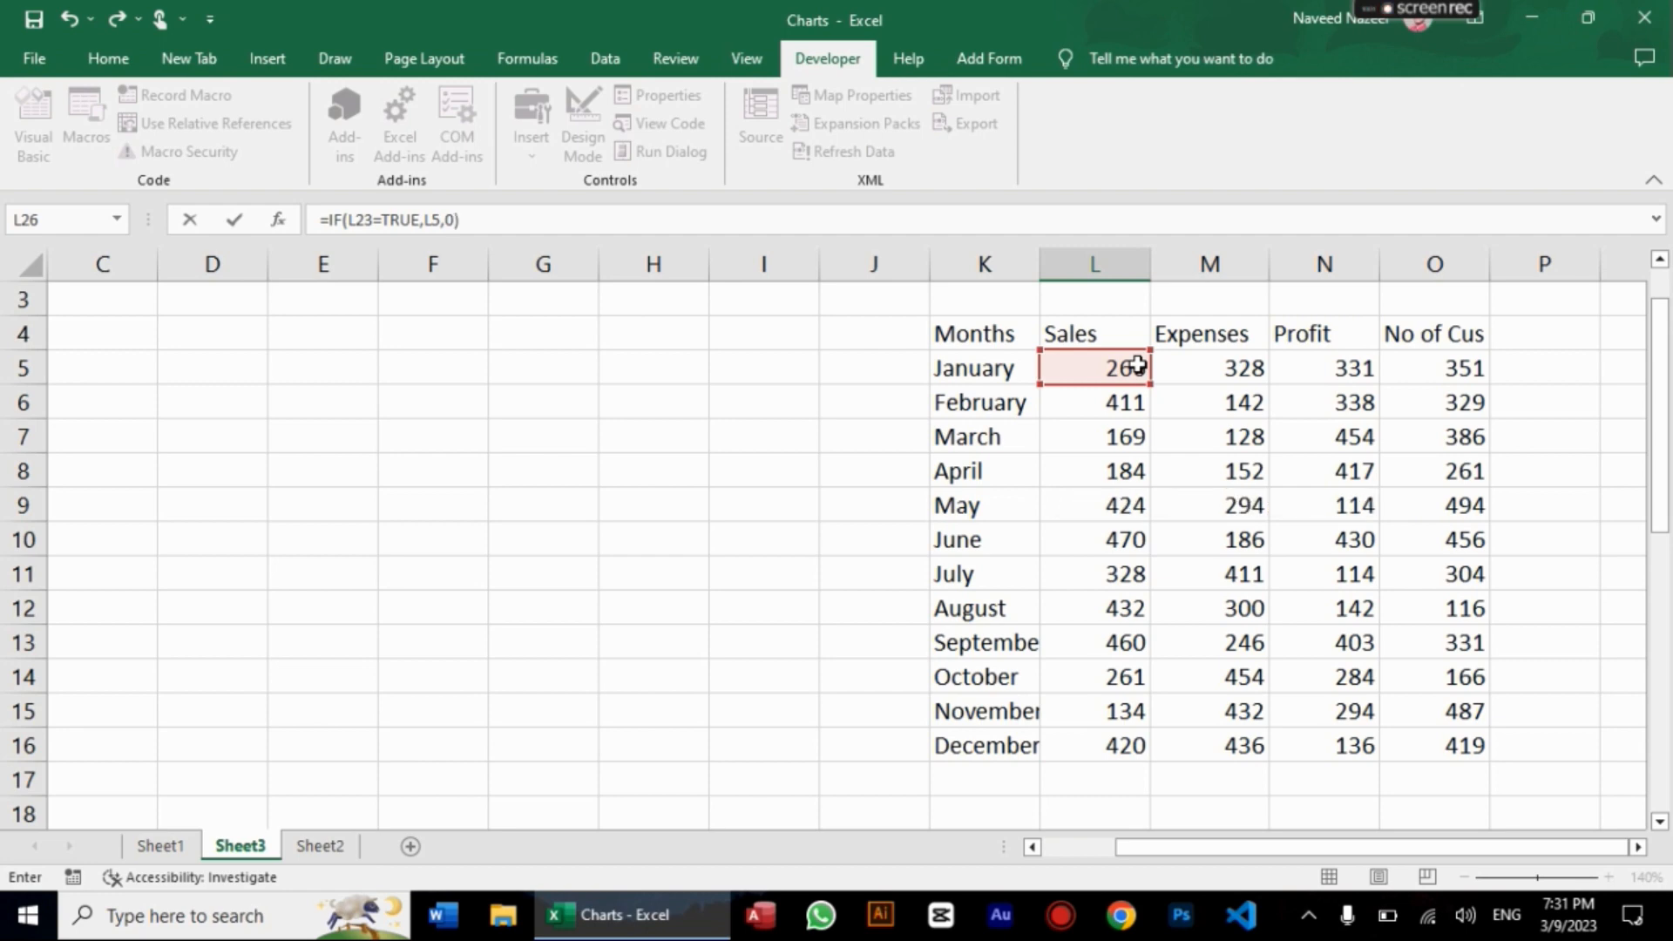
key(Return)
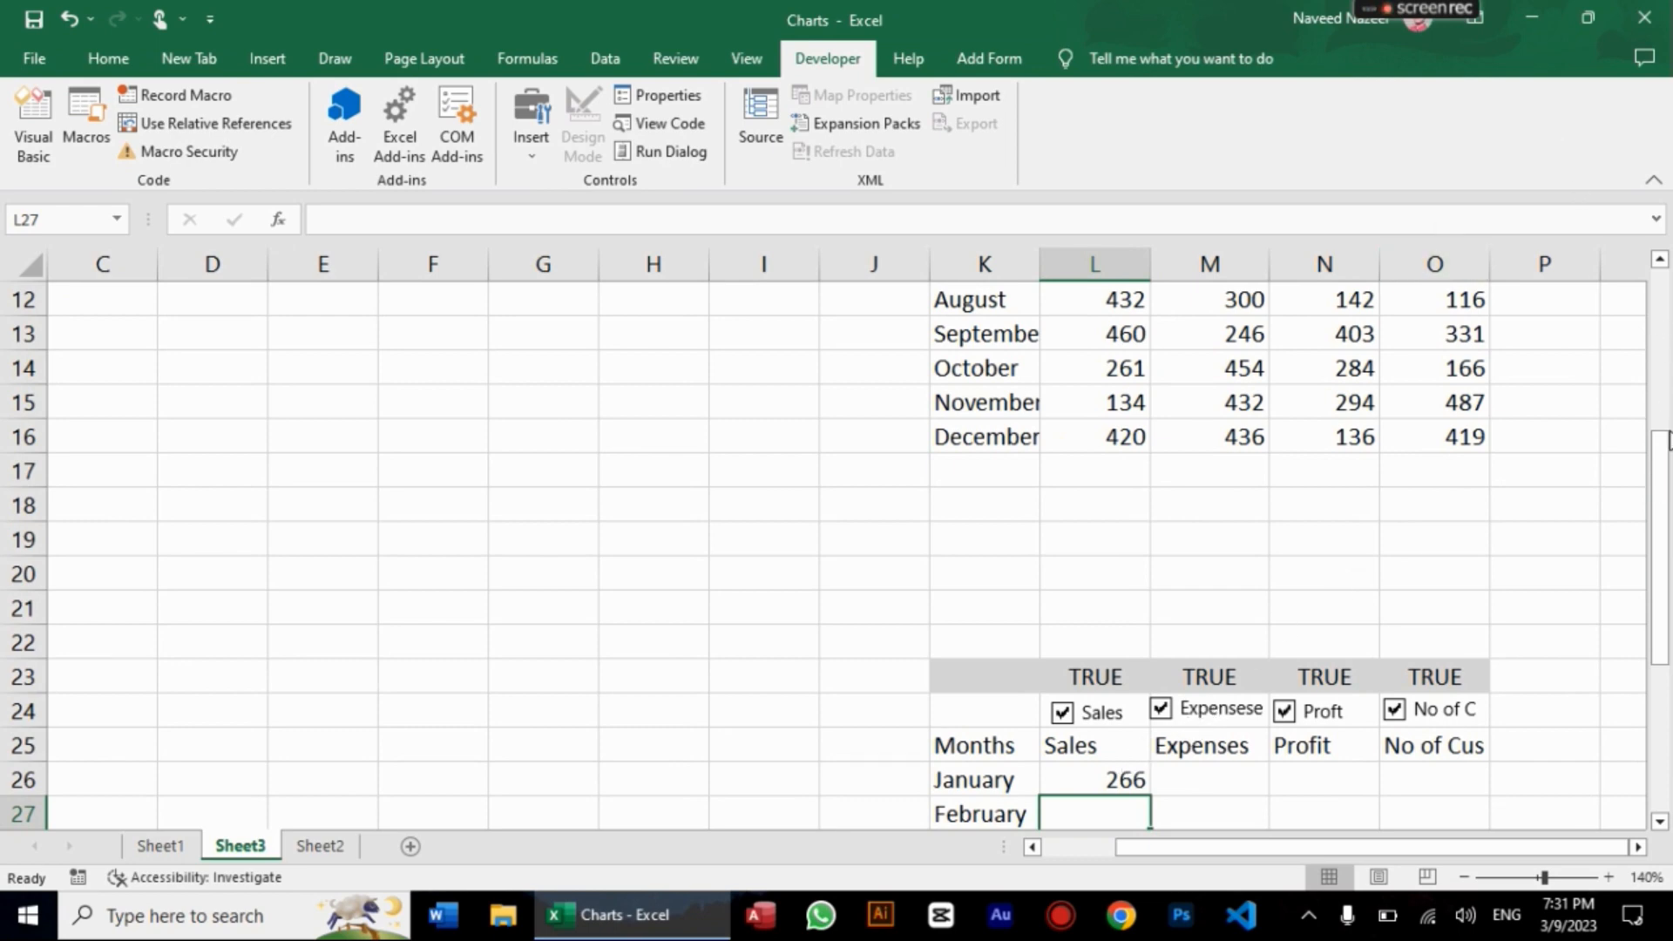
Step: Copy the formula in L26 down the Sales column through December in L37
drag(1665, 440, 1667, 493)
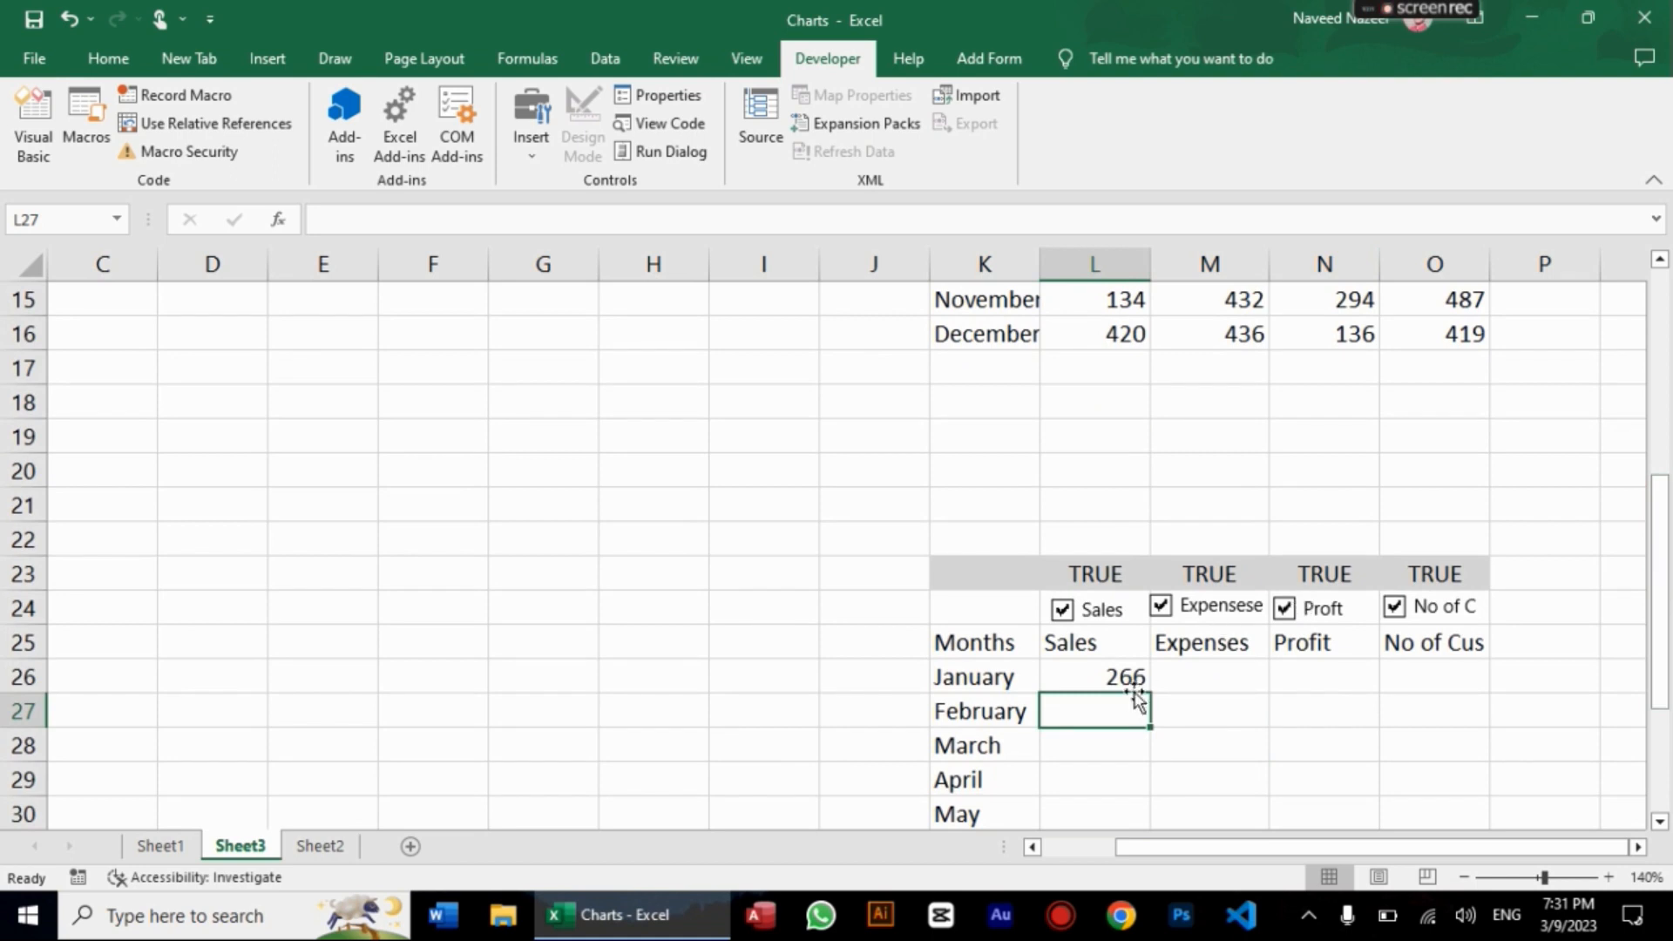
click(1660, 821)
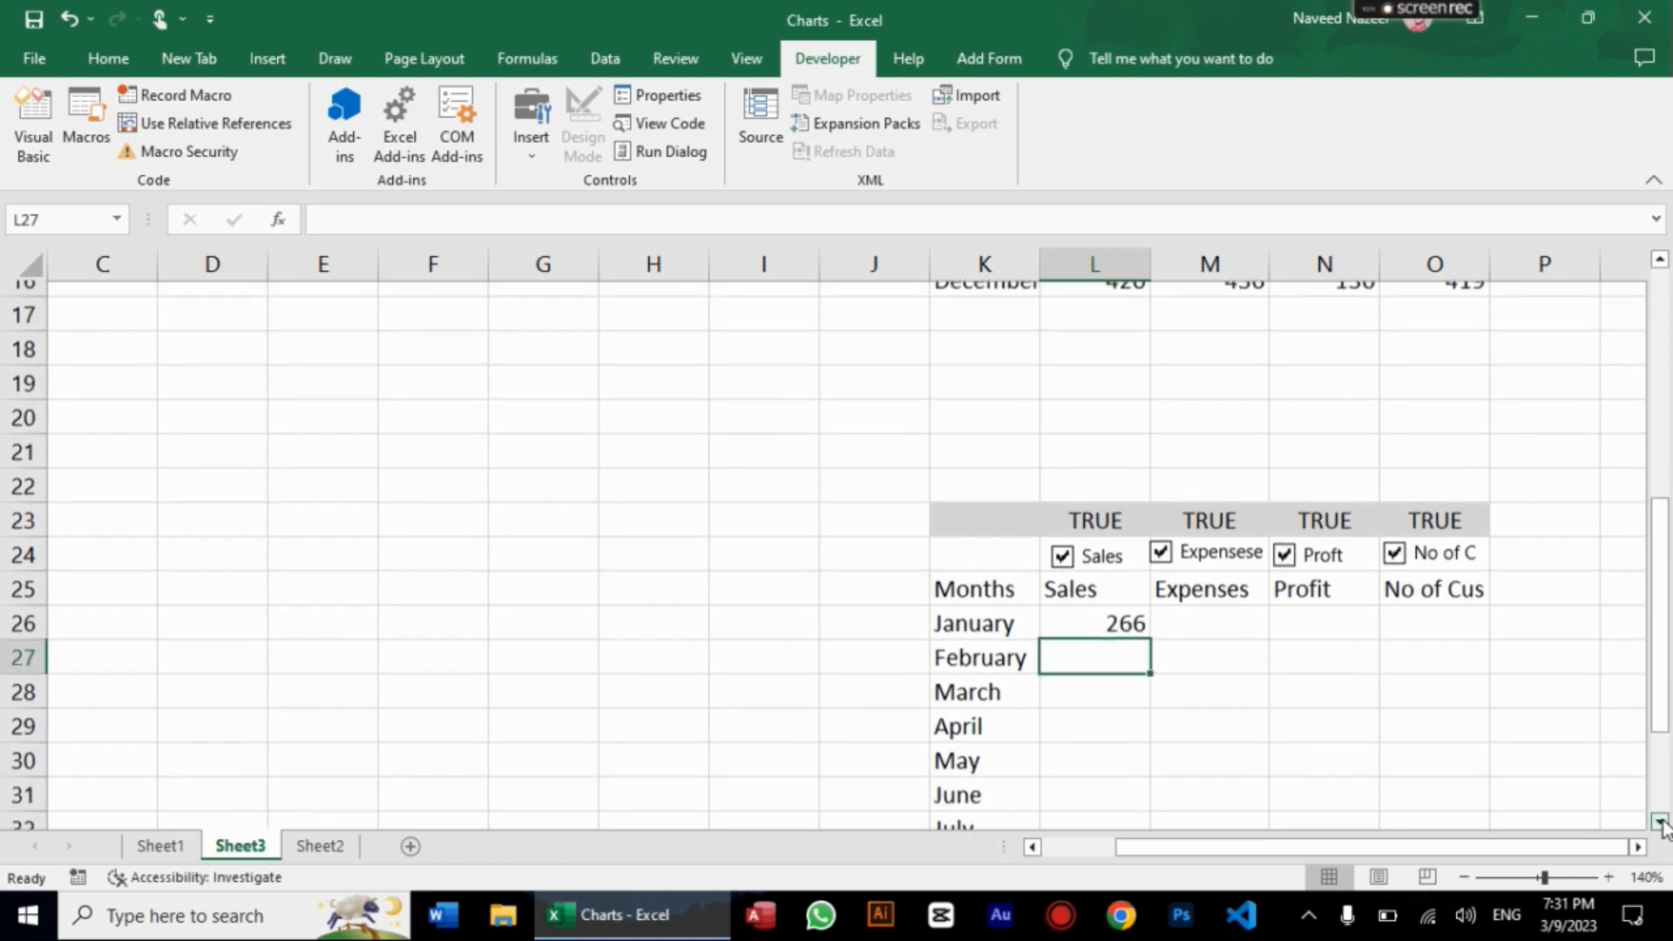
scroll(1663, 826, down, 1)
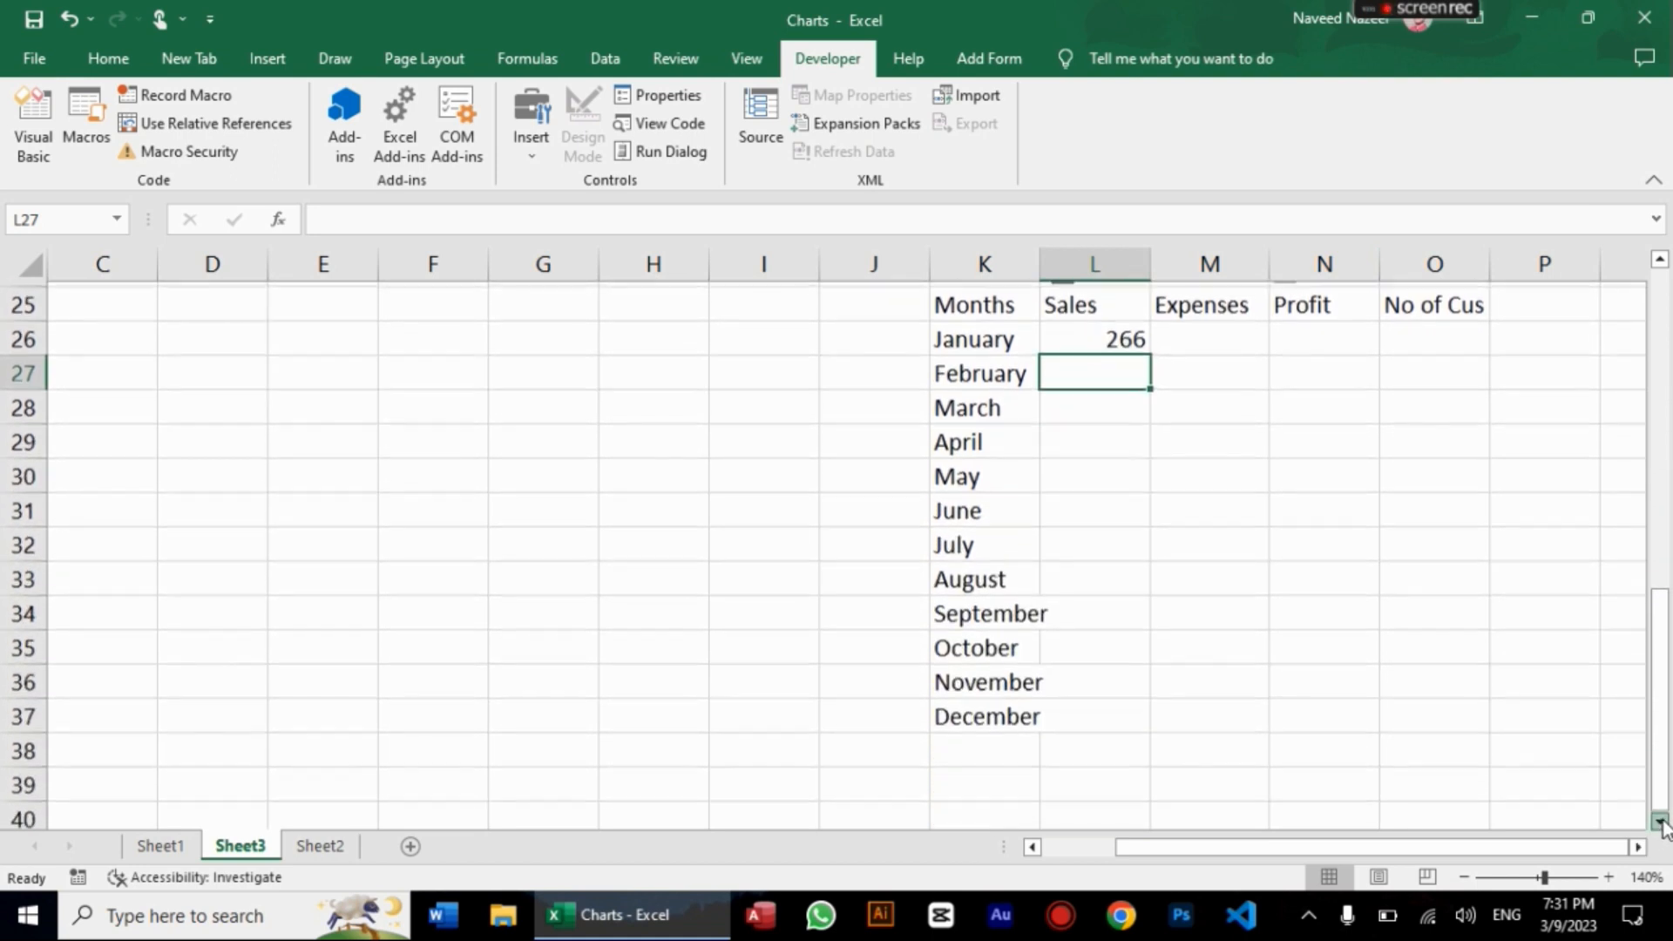
click(1129, 335)
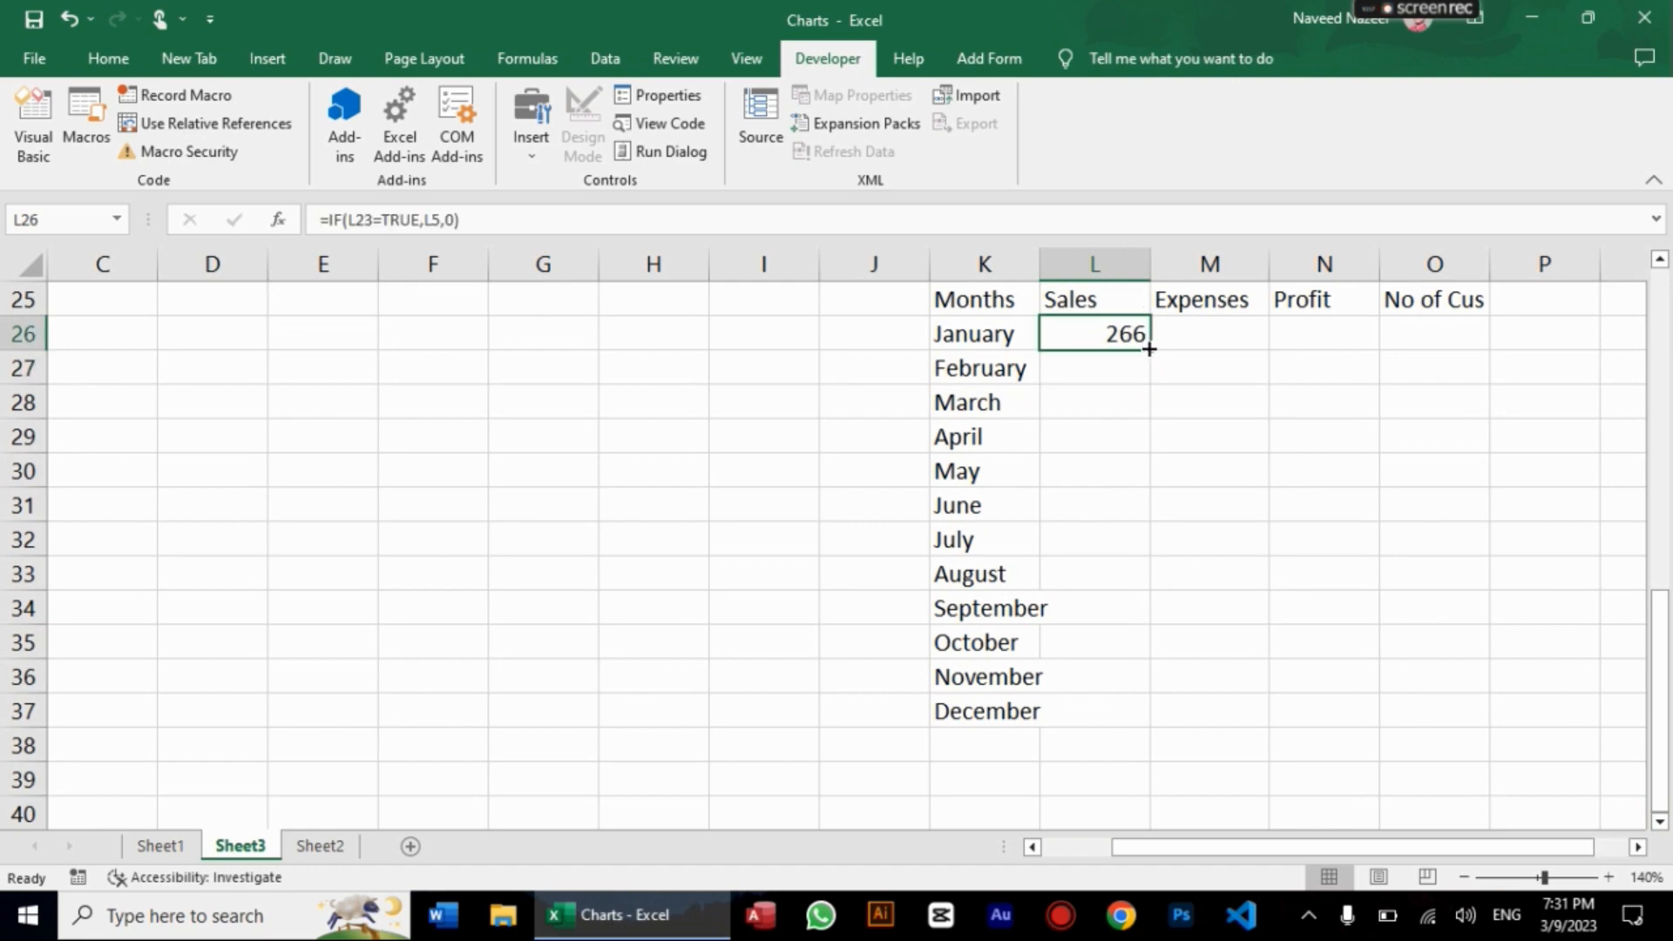
drag(1149, 348, 1135, 713)
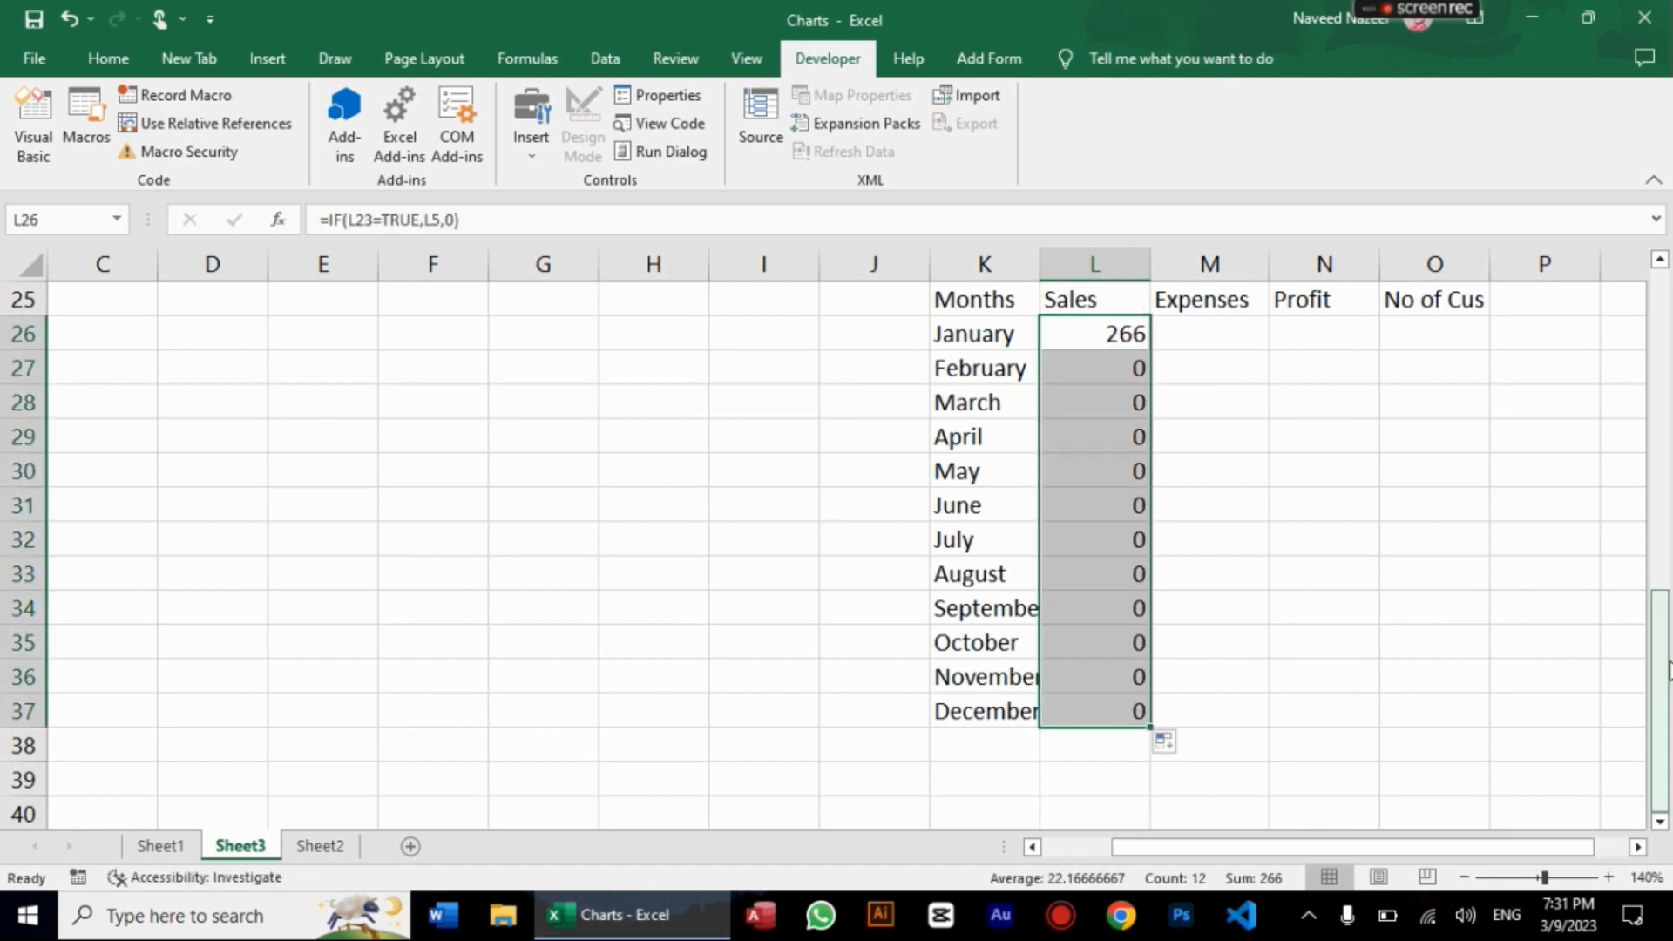
Step: Make the check box reference in L26 absolute so the formula reads =IF($L$23=TRUE,L5,0)
drag(1667, 671, 1669, 643)
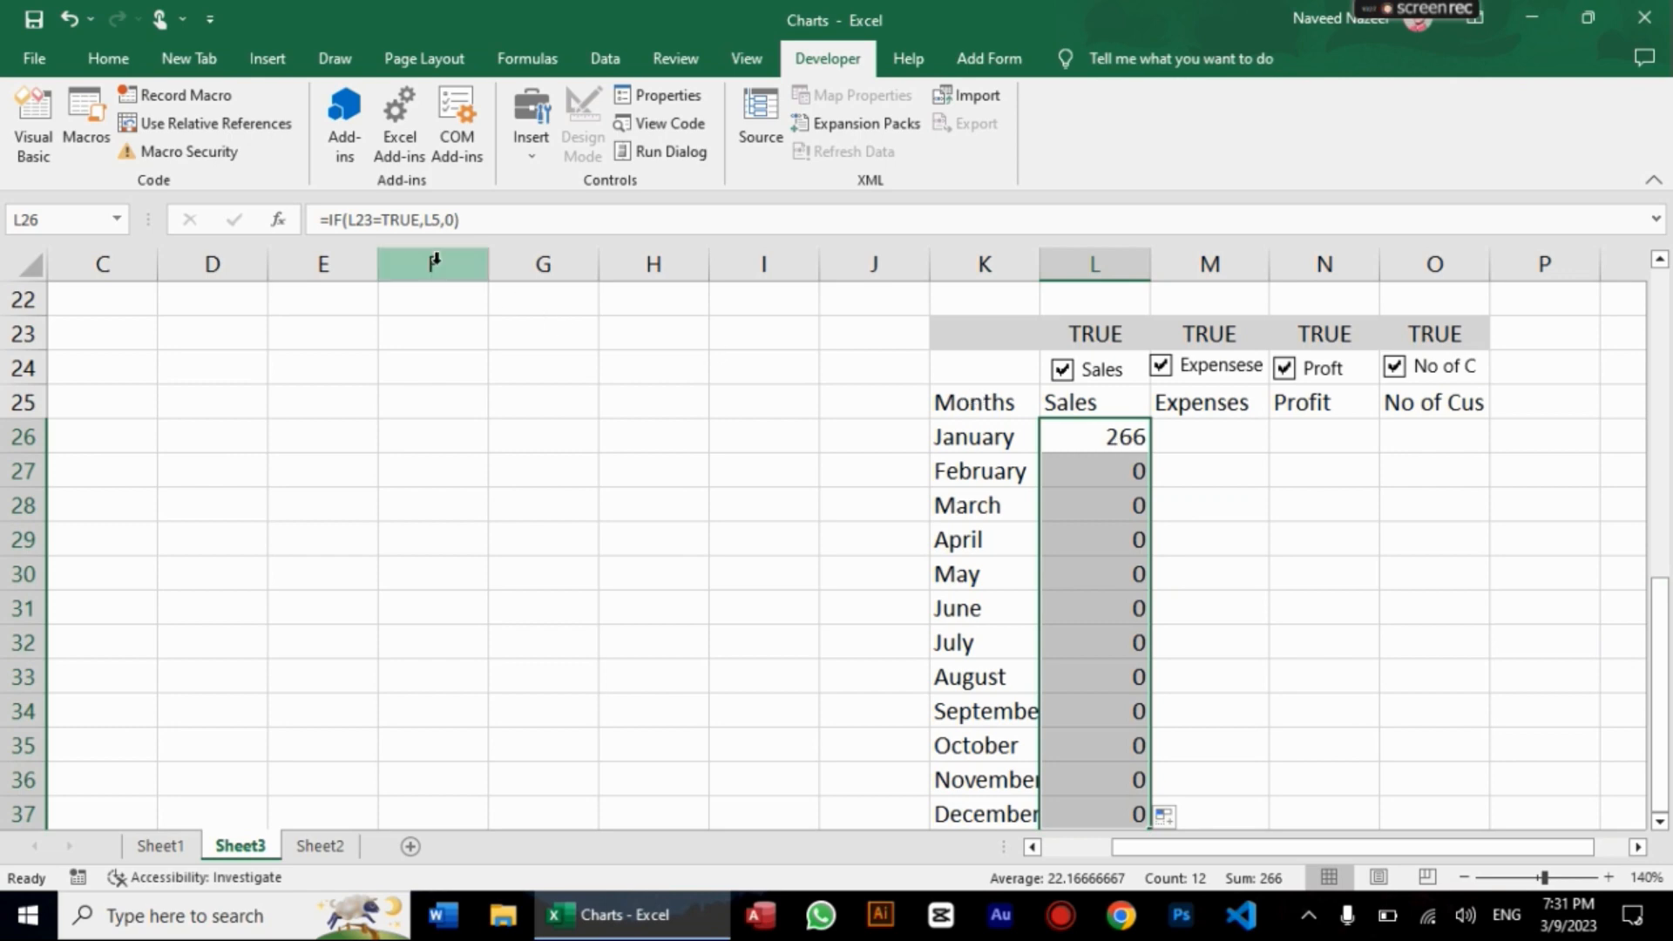
click(347, 220)
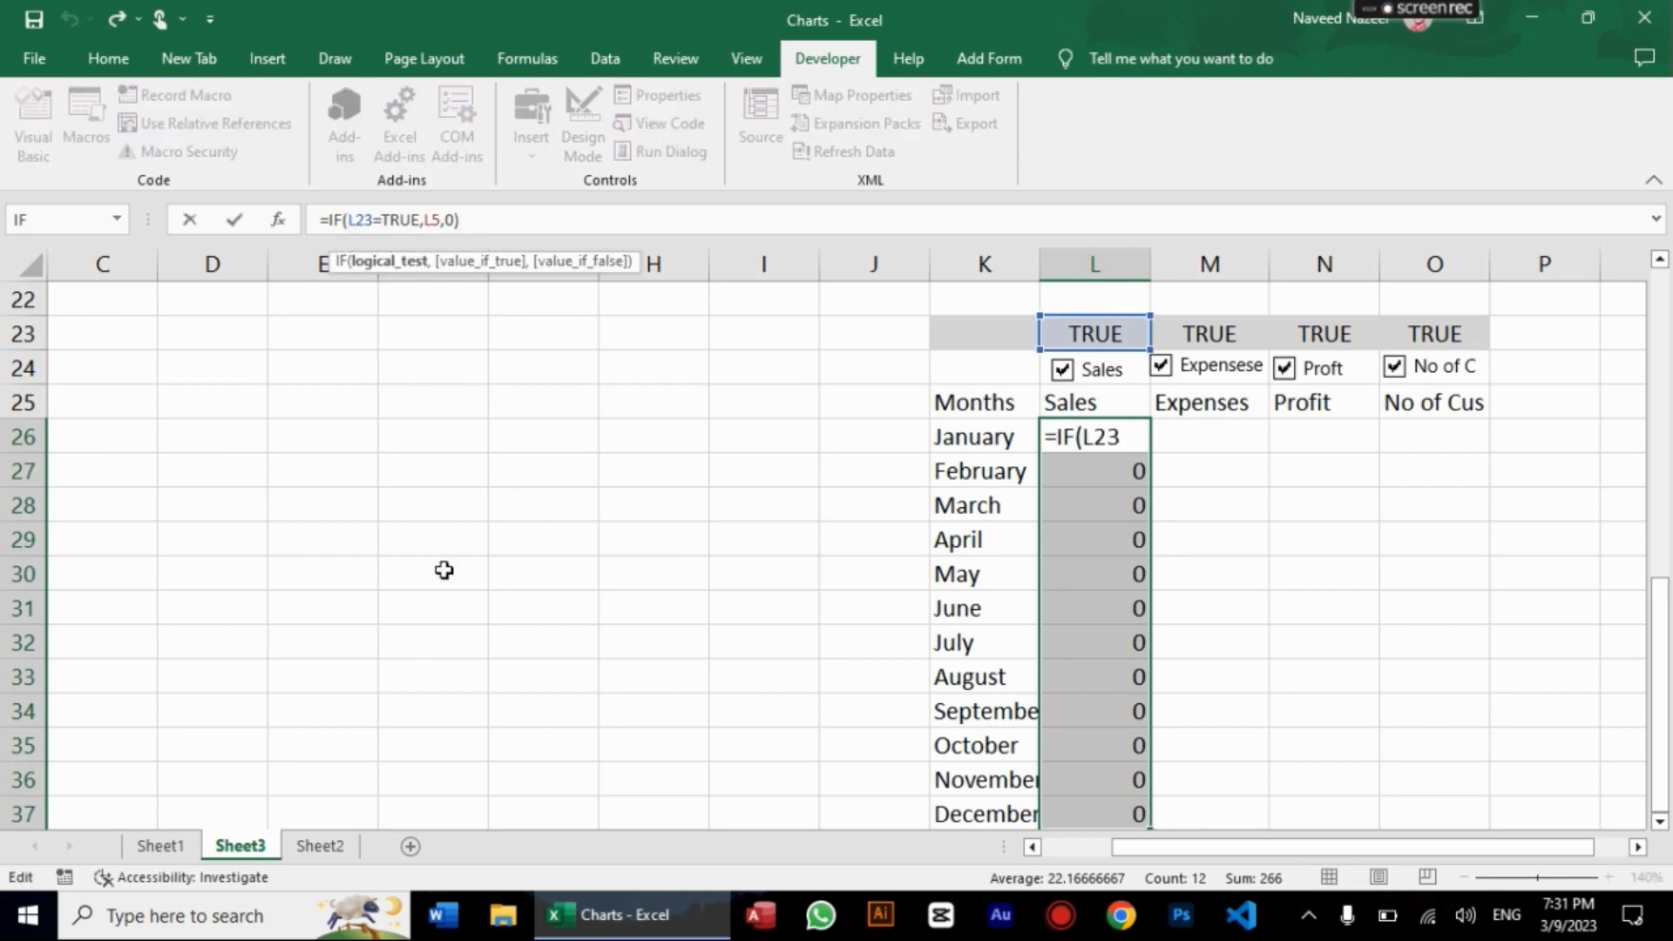
key(Left)
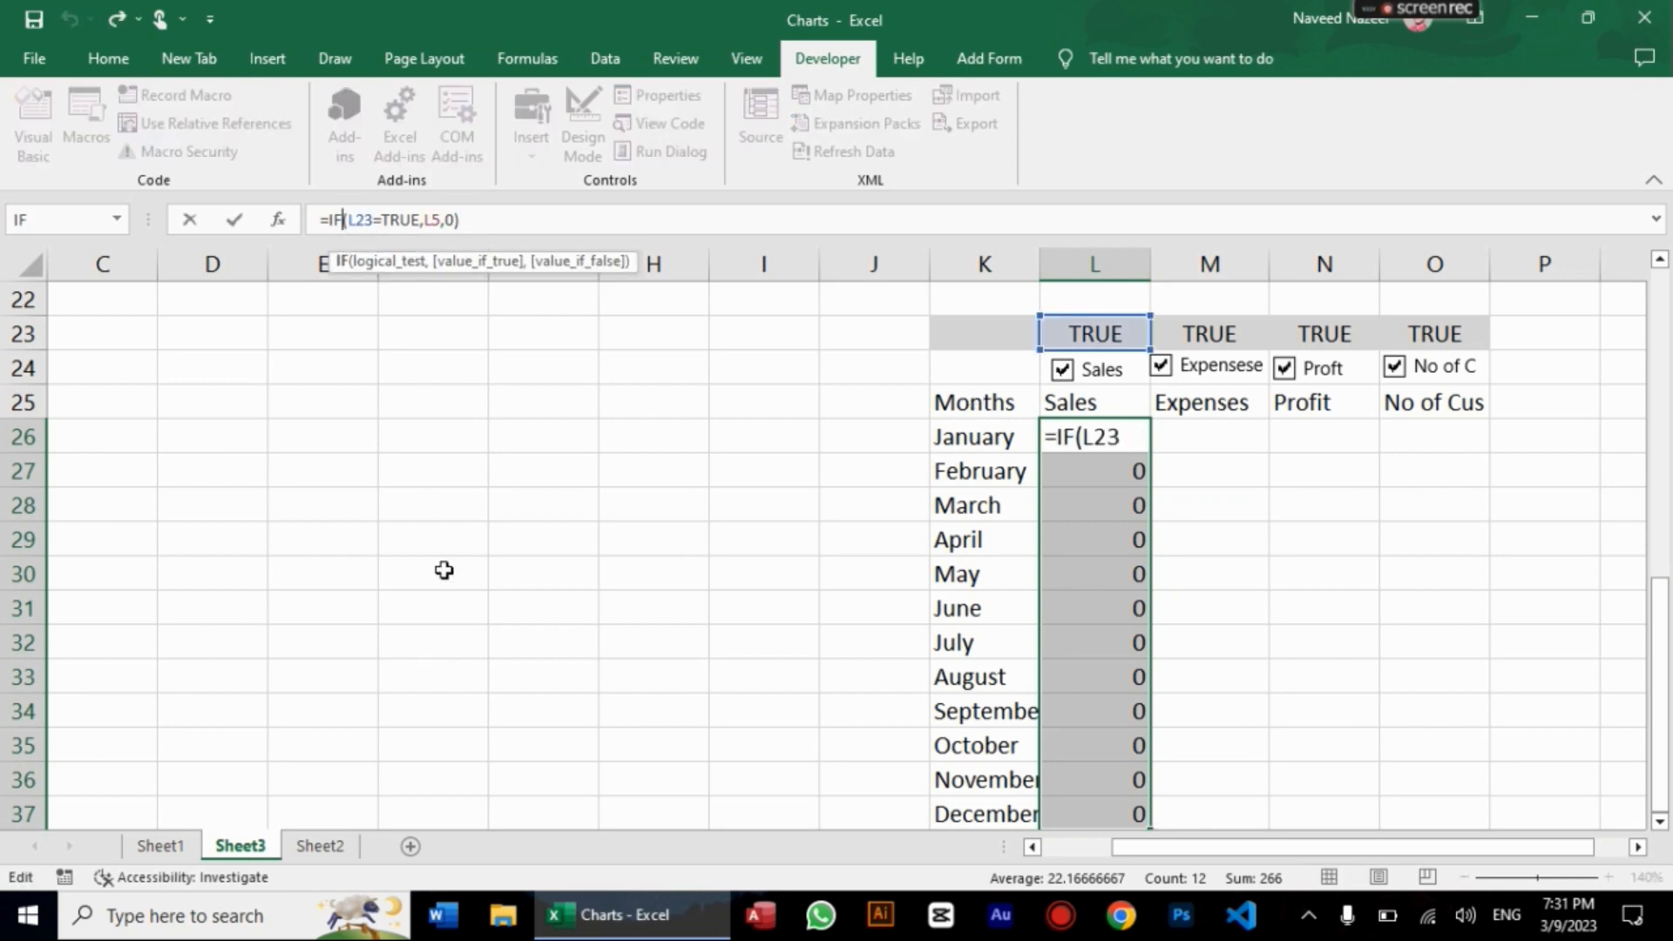
key(Right)
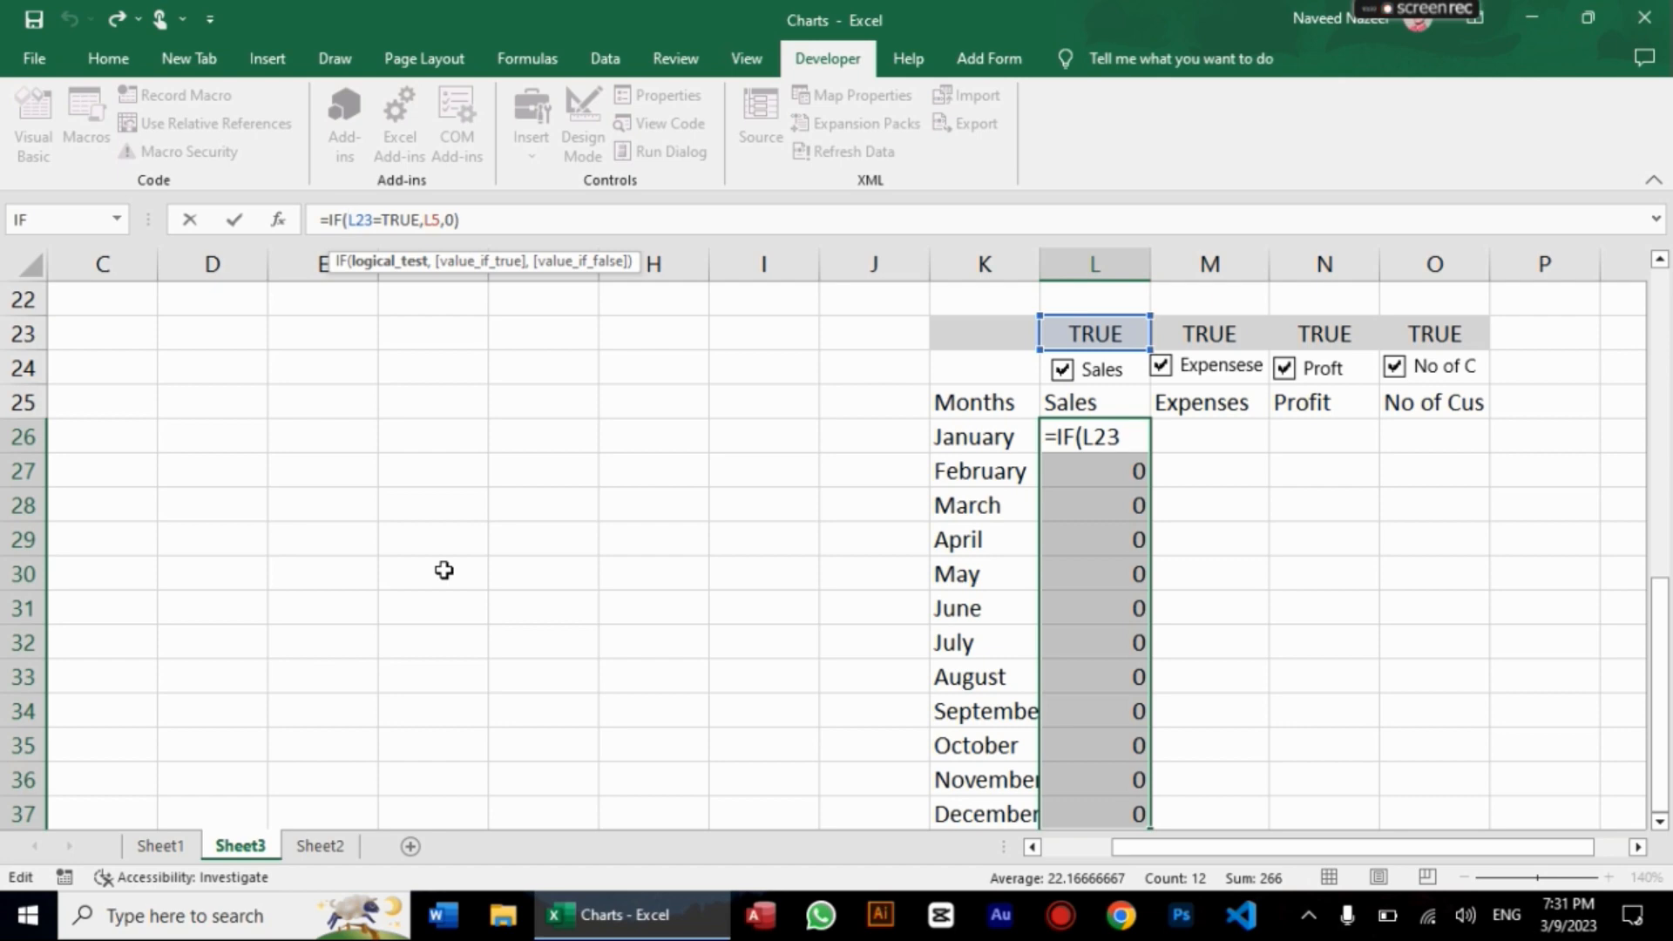
text($)
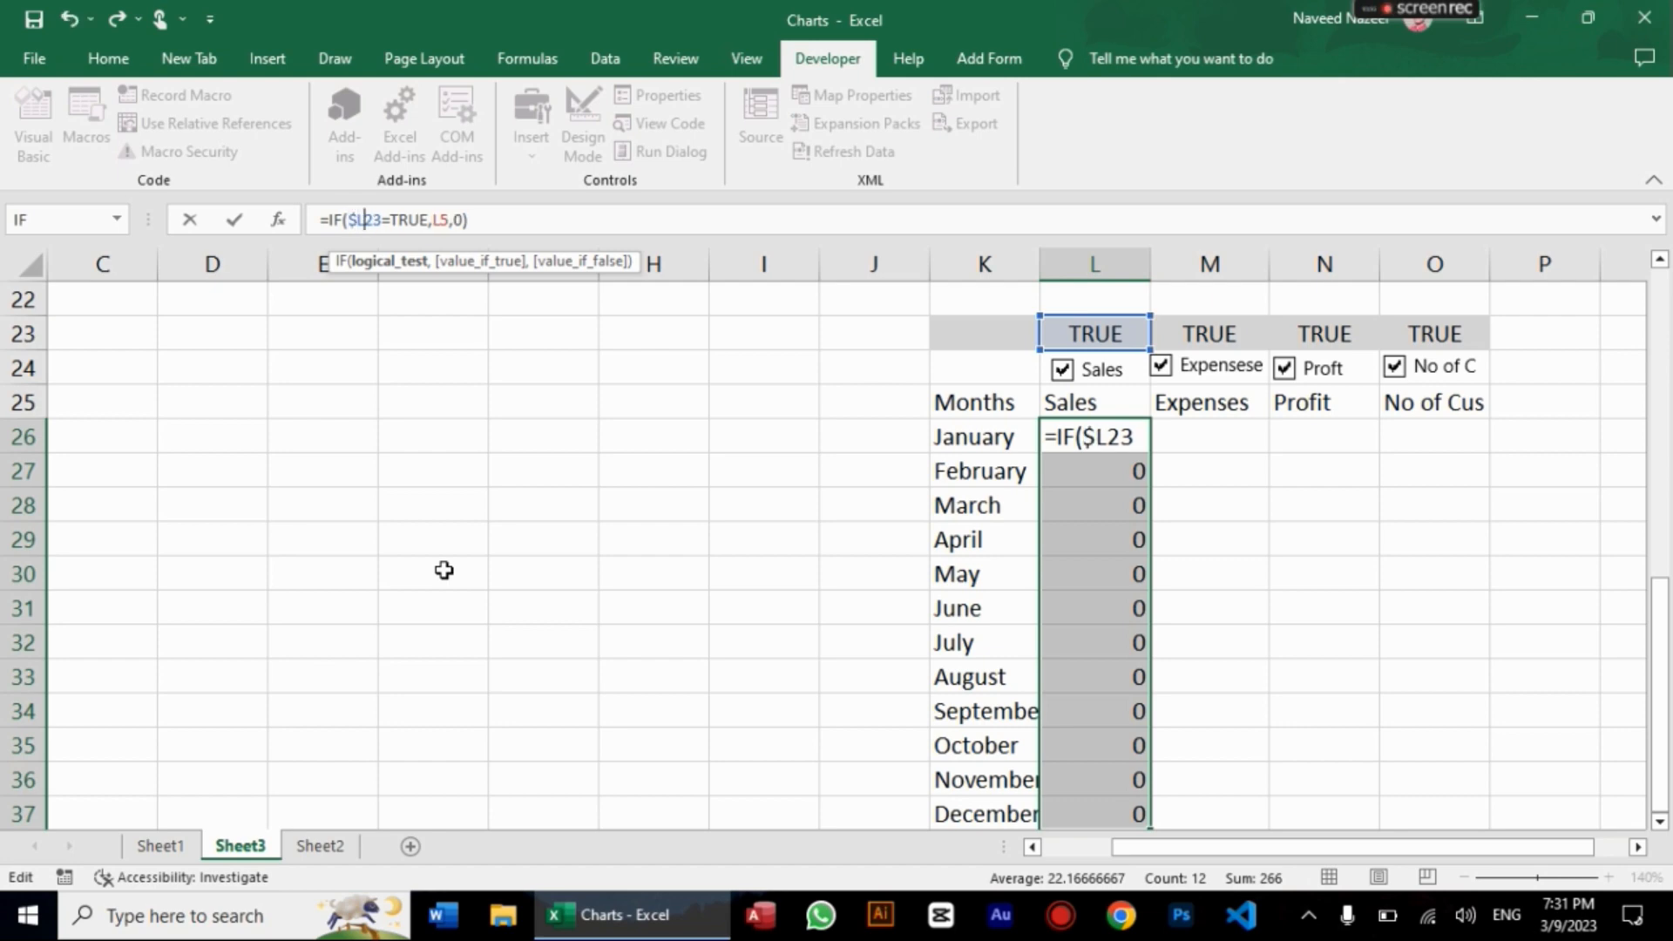
text($)
key(Right)
key(Right)
key(Right)
key(Right)
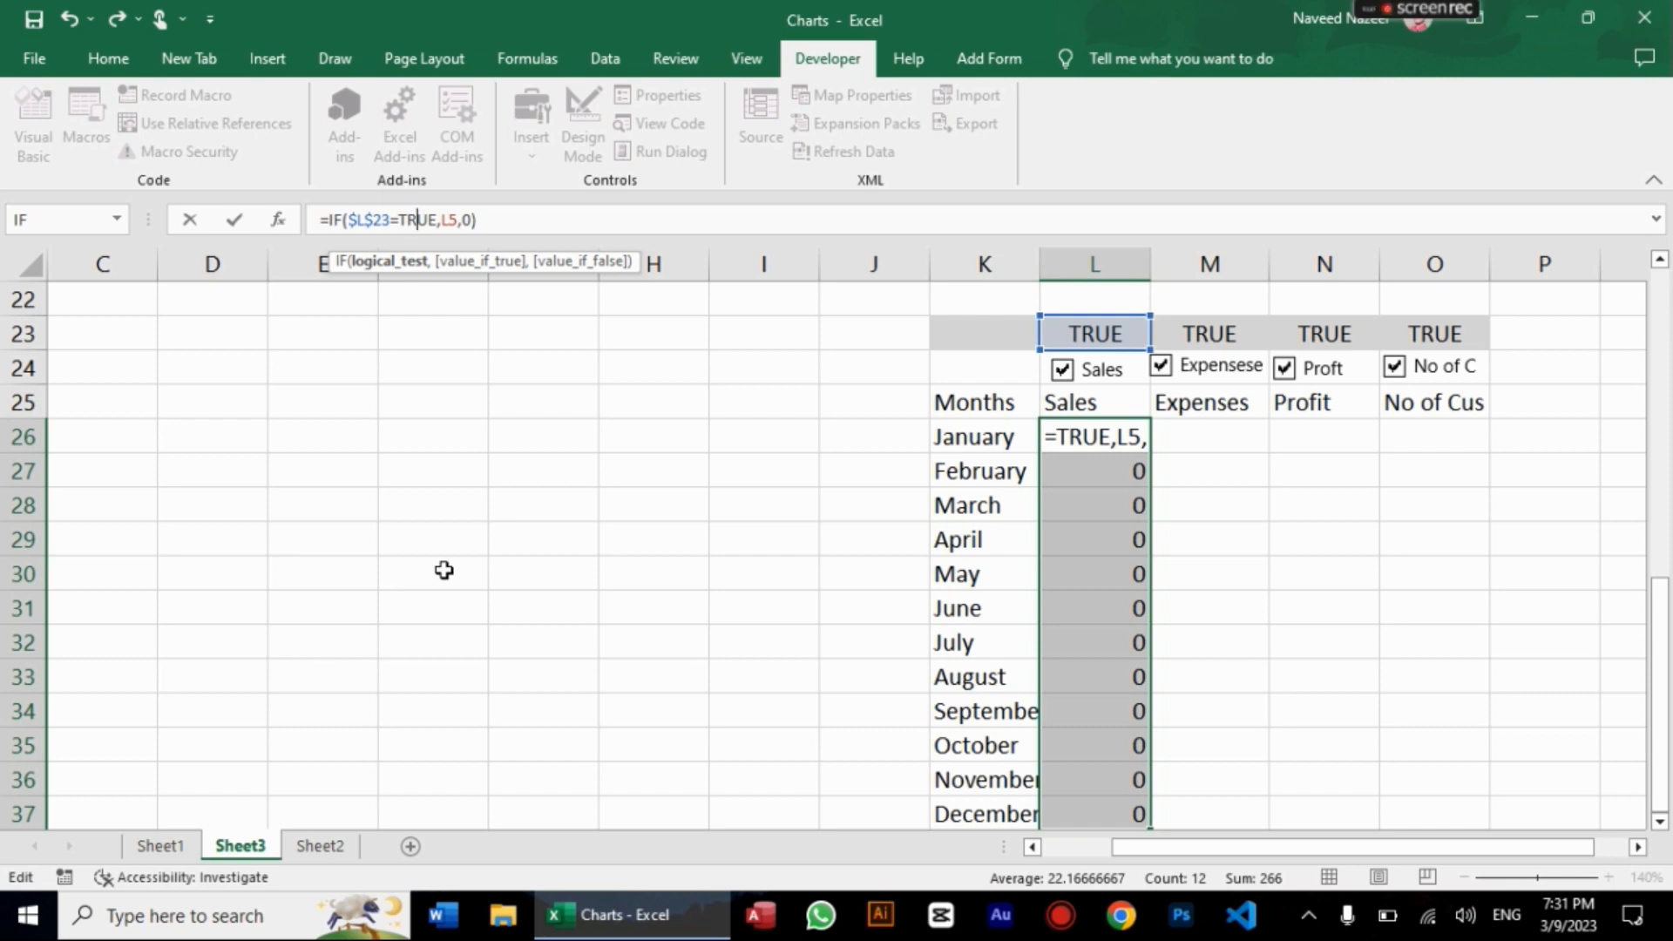
key(Return)
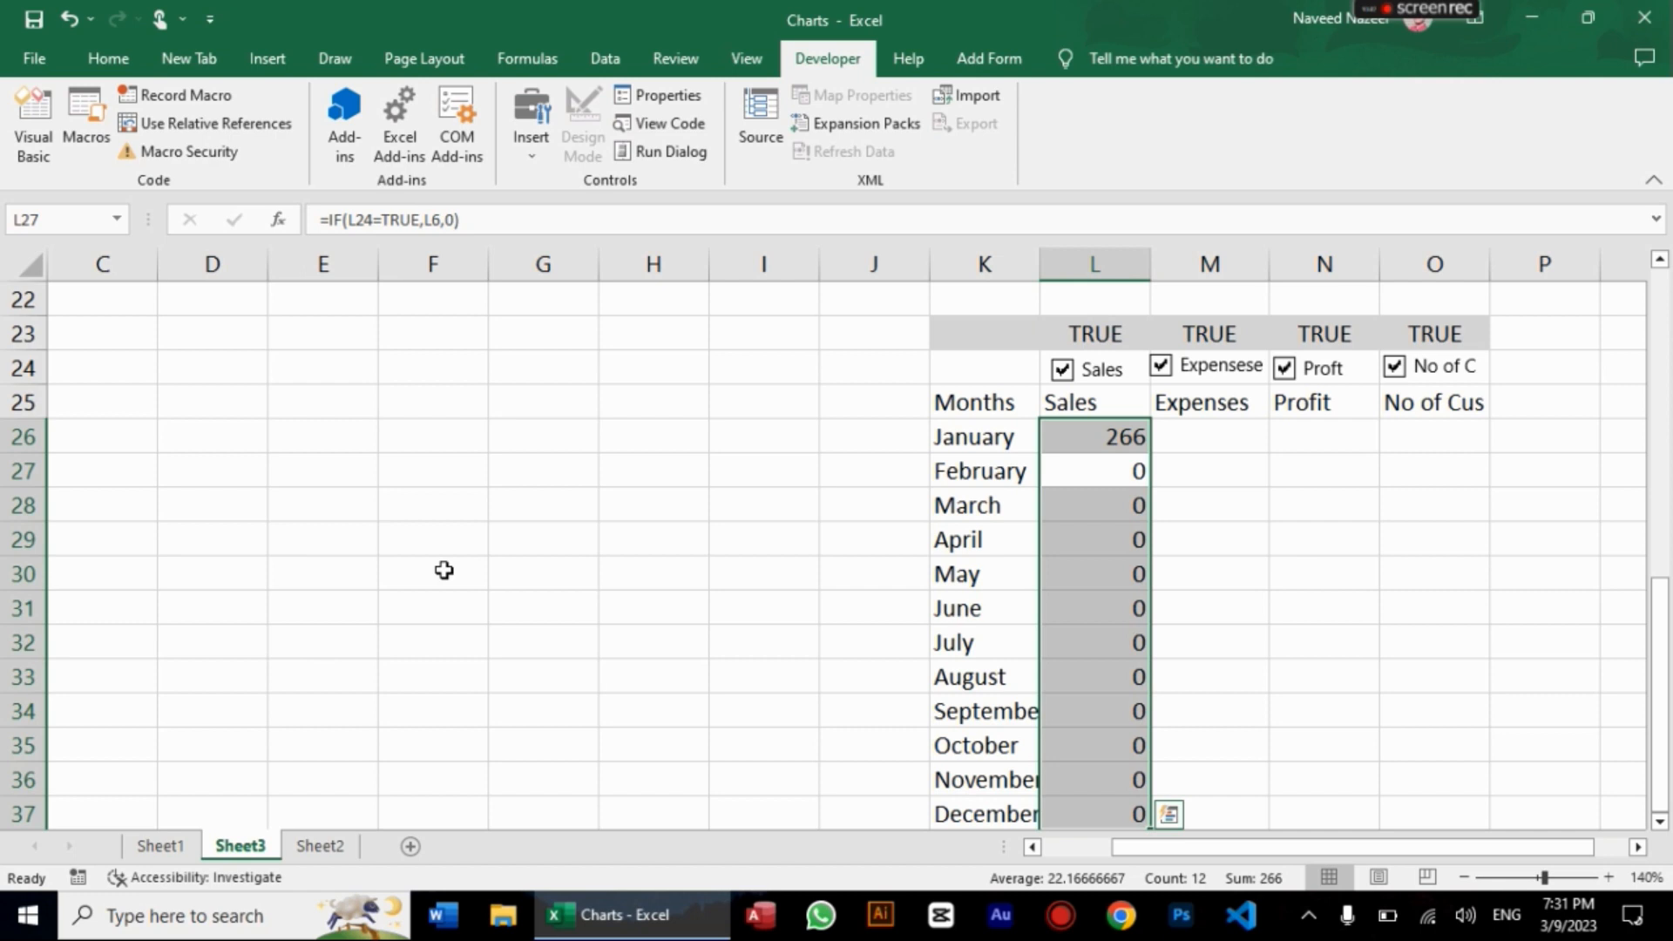
Step: Refill the Sales column from January to December with the absolute-reference formula from L26
click(1132, 437)
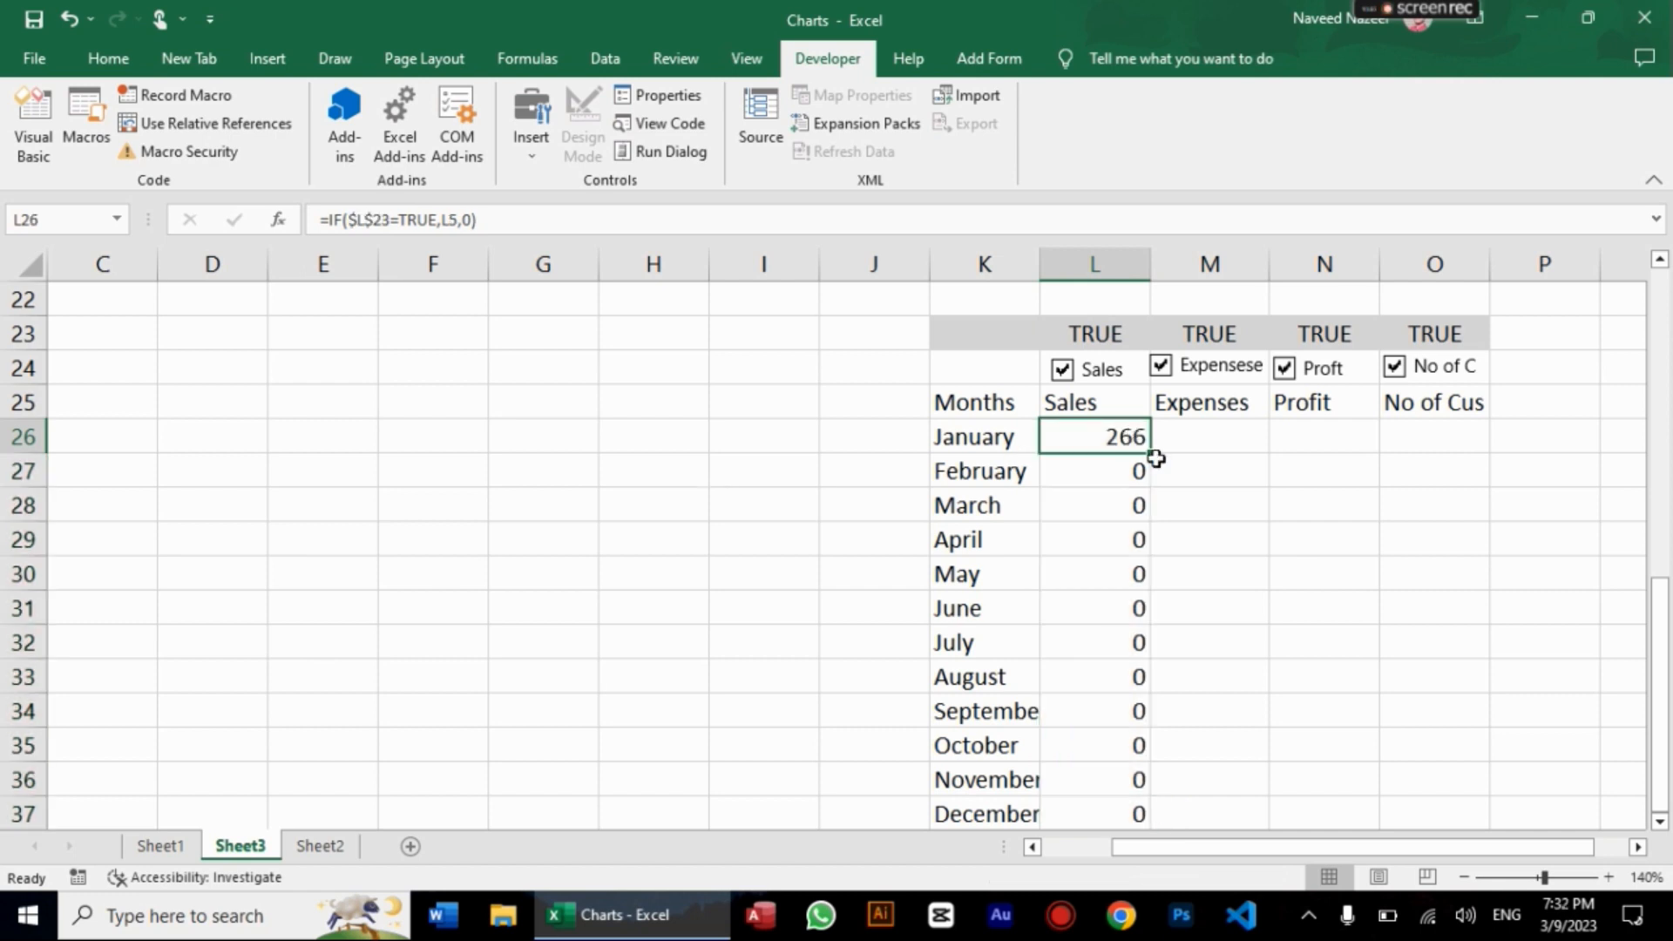
drag(1151, 453, 1142, 702)
click(1233, 686)
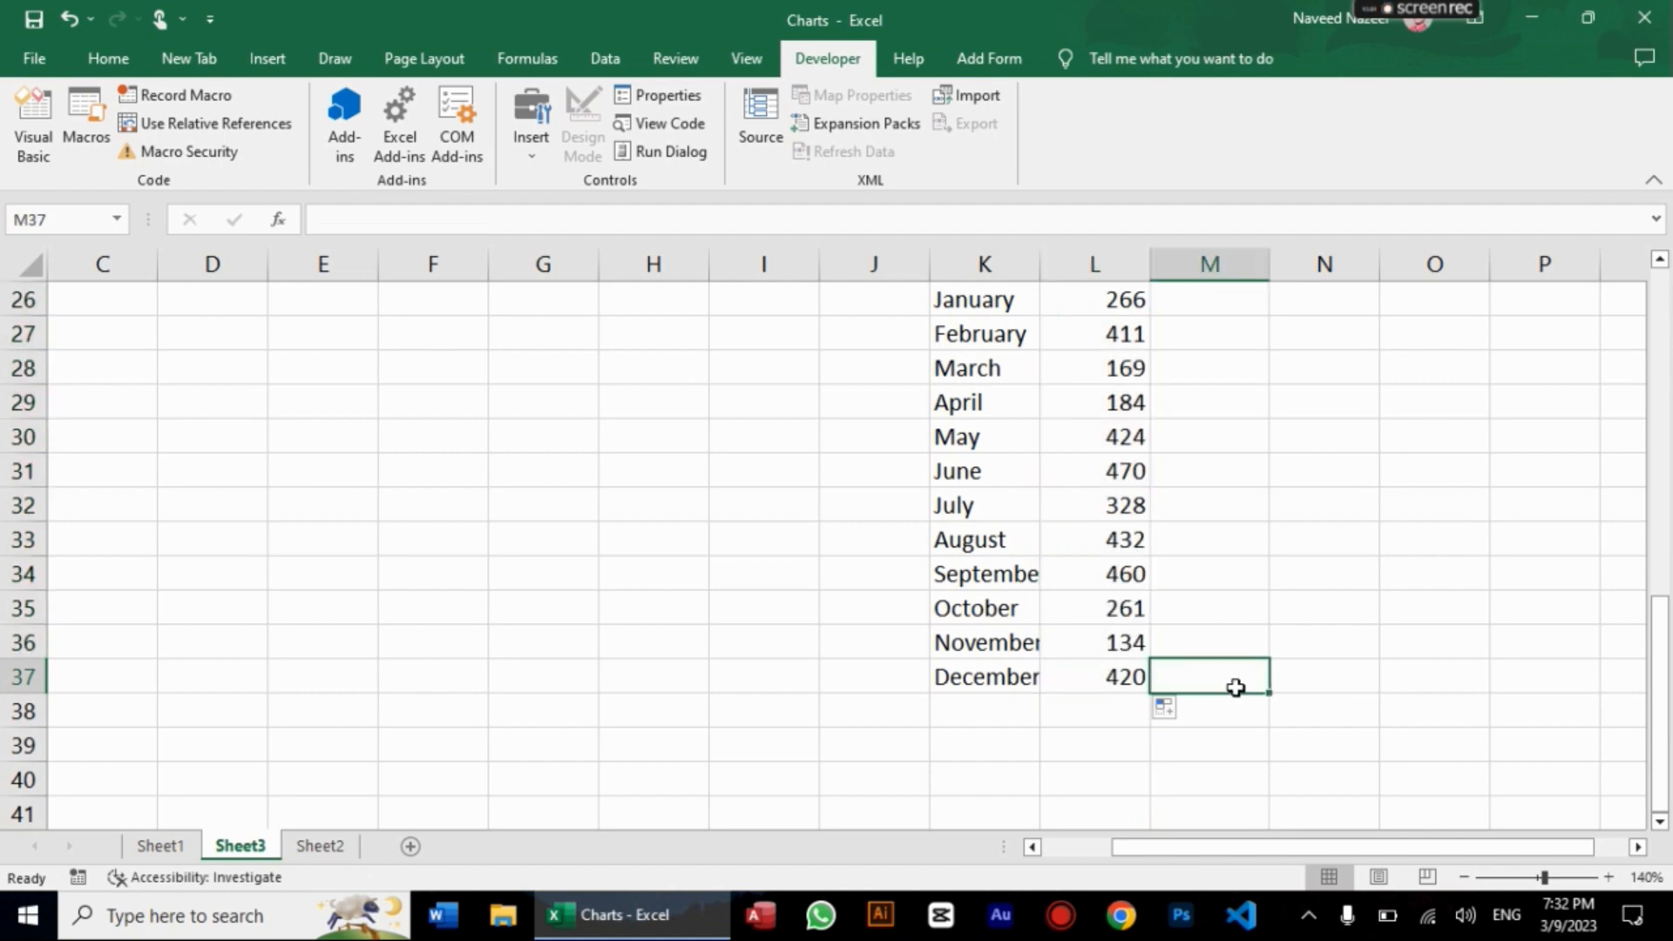
Step: Compare the Sales column with the source table and clear the Sales check box to test the formulas
drag(1659, 680, 1660, 643)
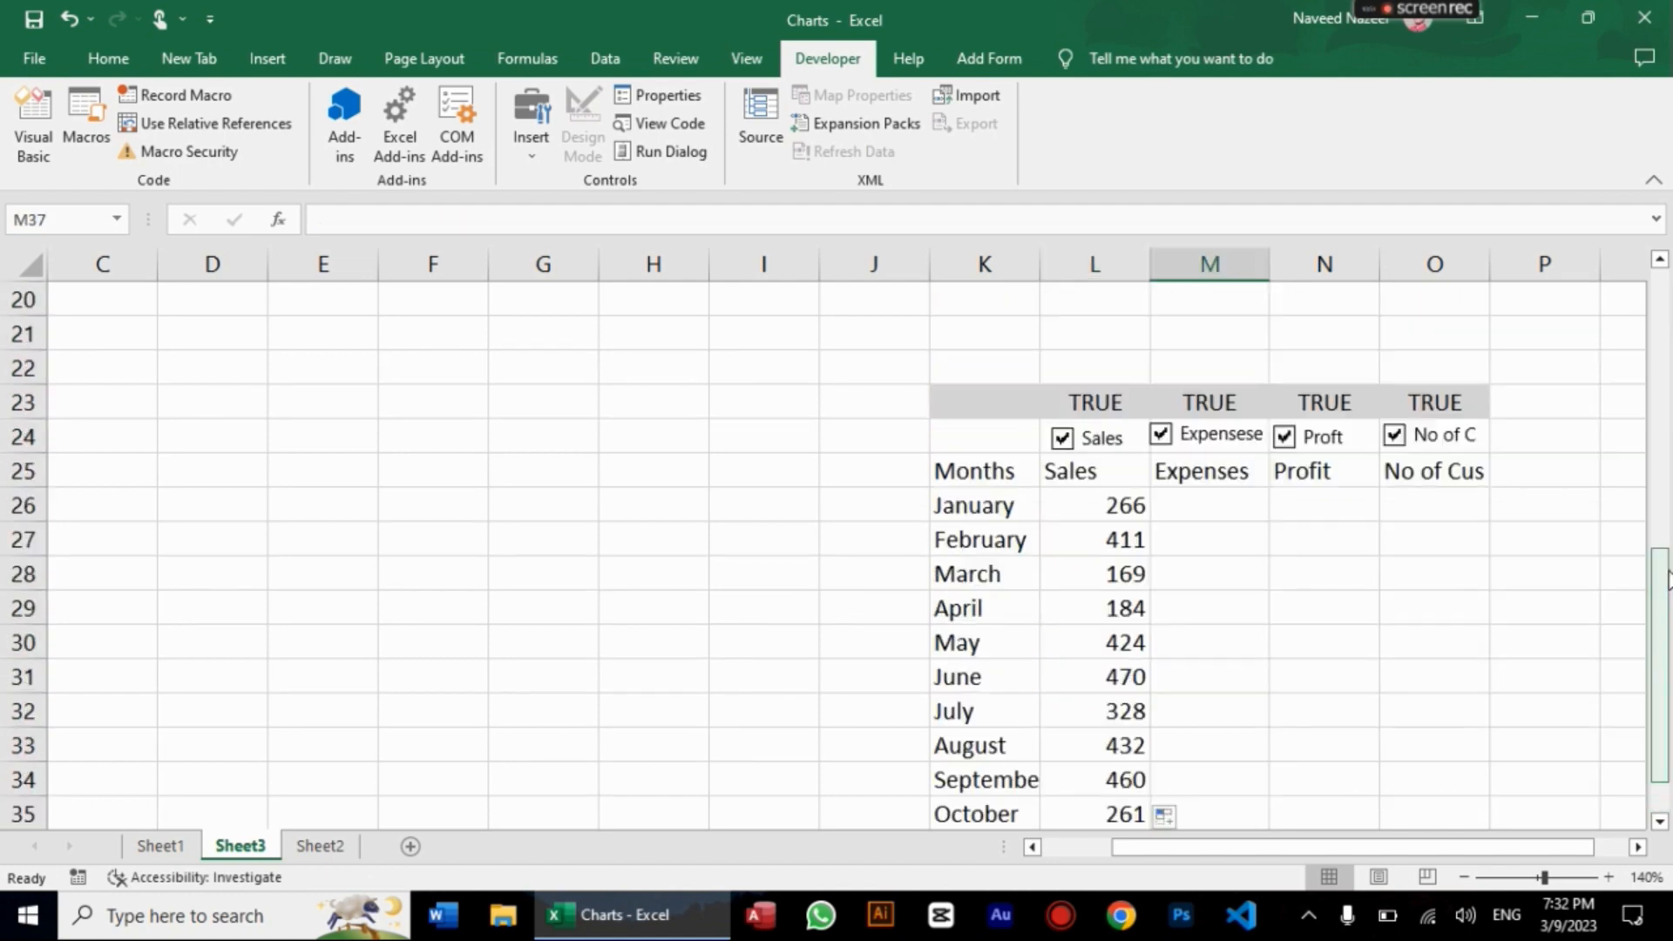
scroll(1221, 480, up, 6)
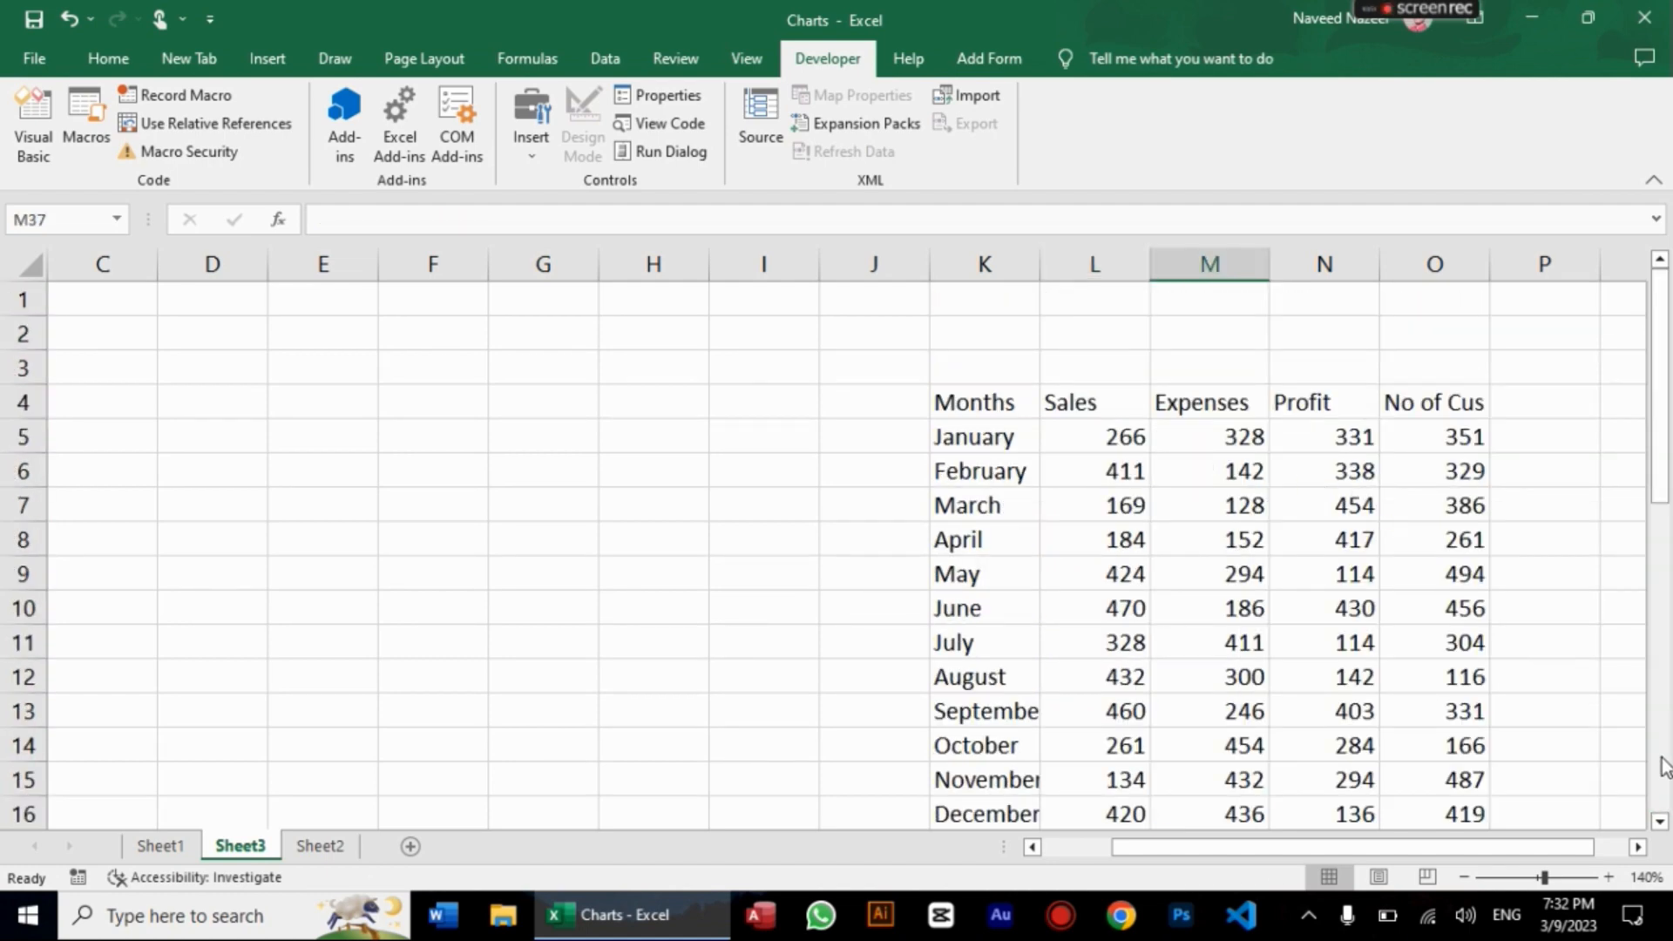
click(1659, 821)
scroll(1659, 823, down, 4)
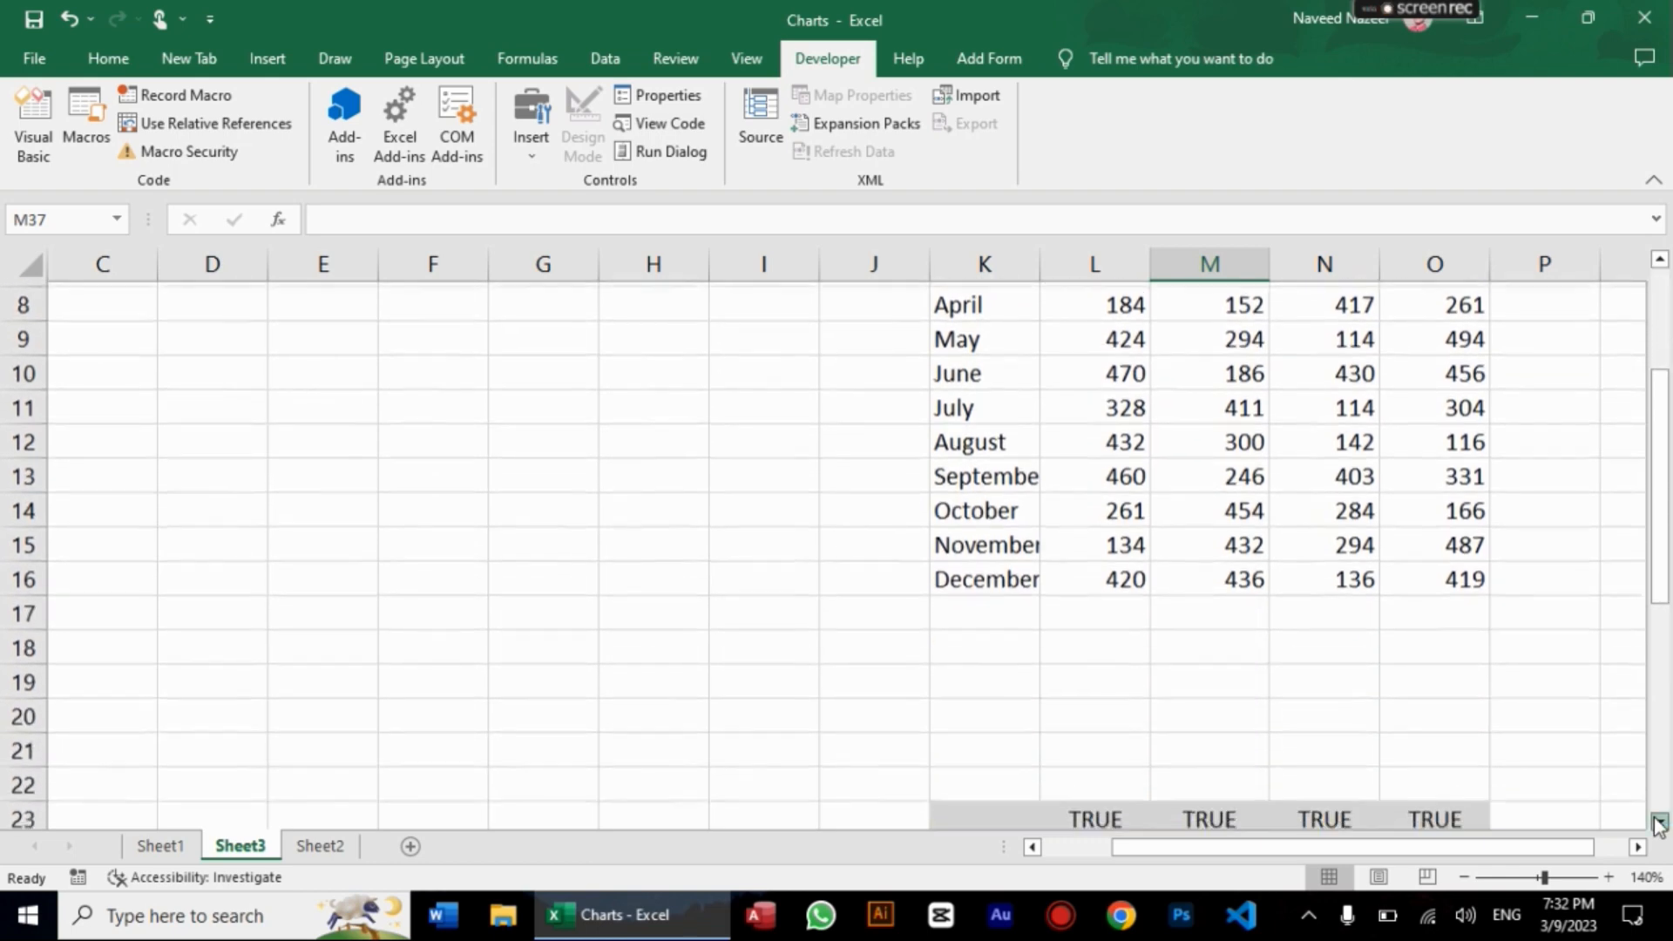
scroll(1659, 823, down, 1)
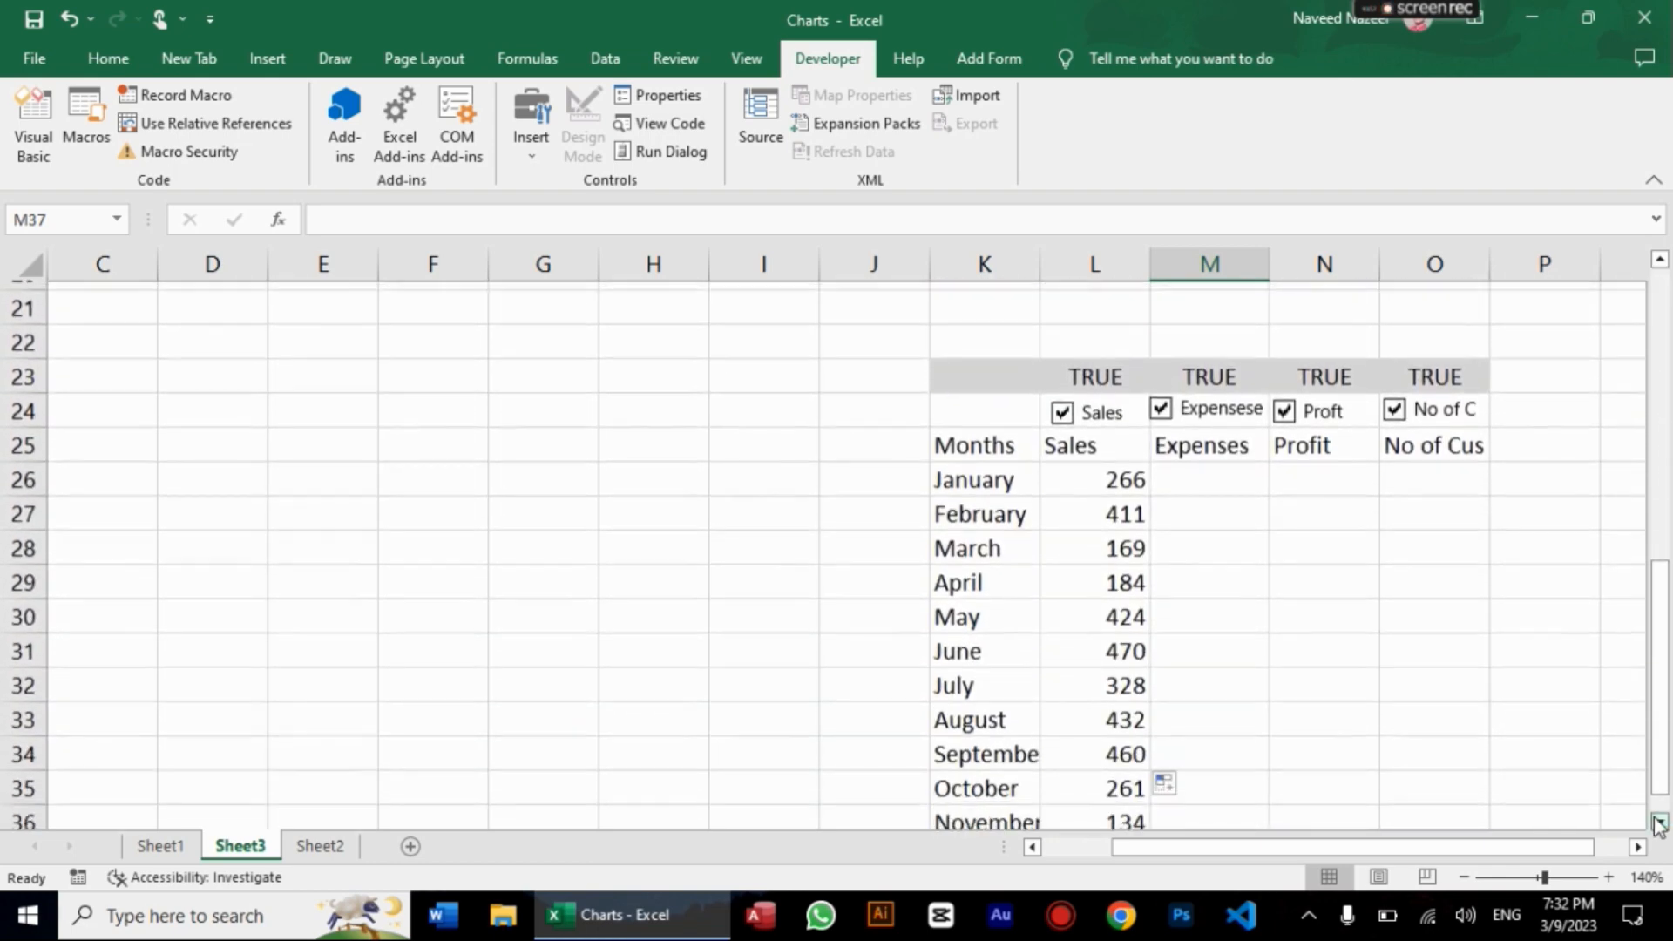
click(1062, 370)
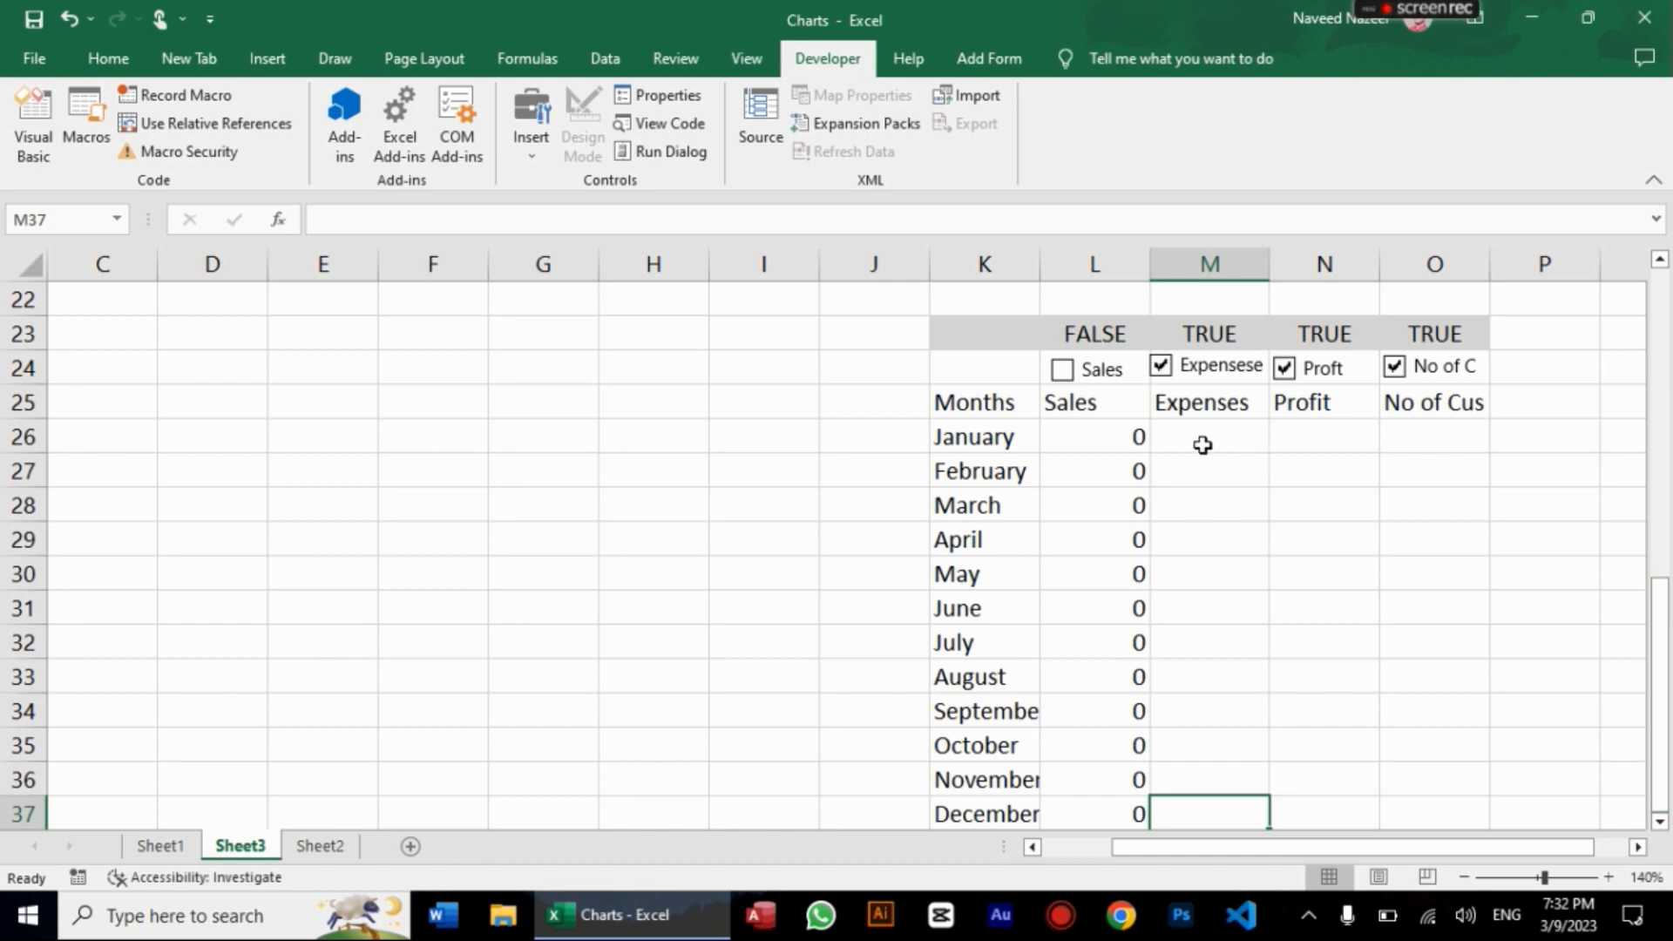
Step: Replace the zero in the January Sales formula in L26 with NA() so it reads =IF($L$23=TRUE,L5,NA())
click(1136, 433)
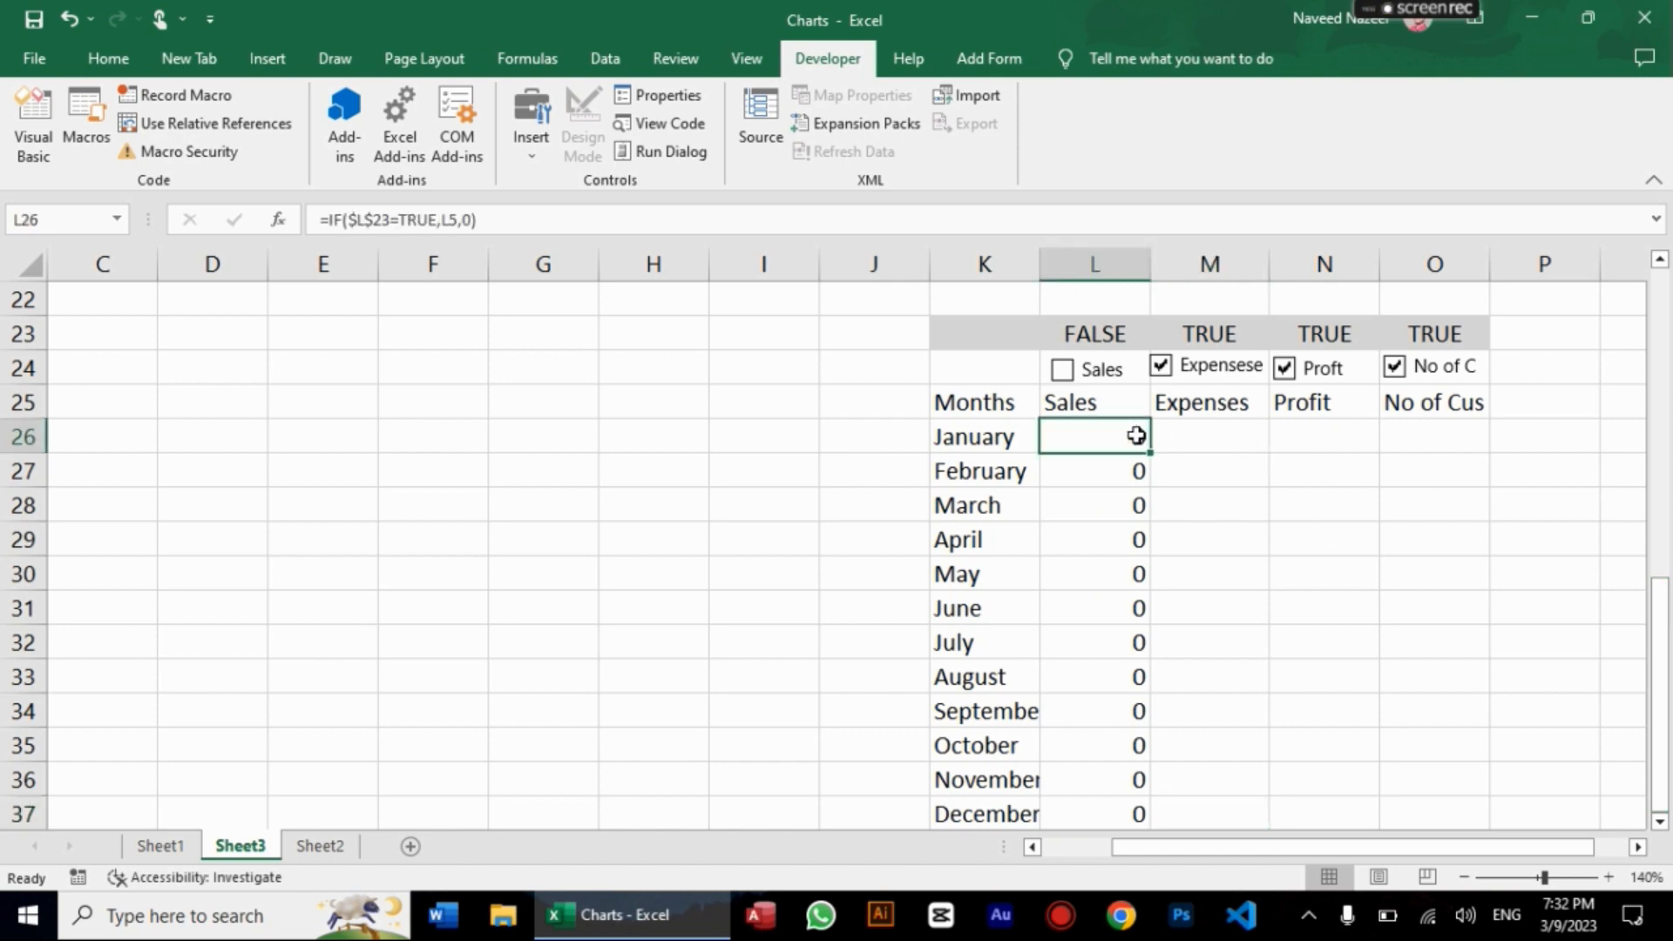
click(703, 213)
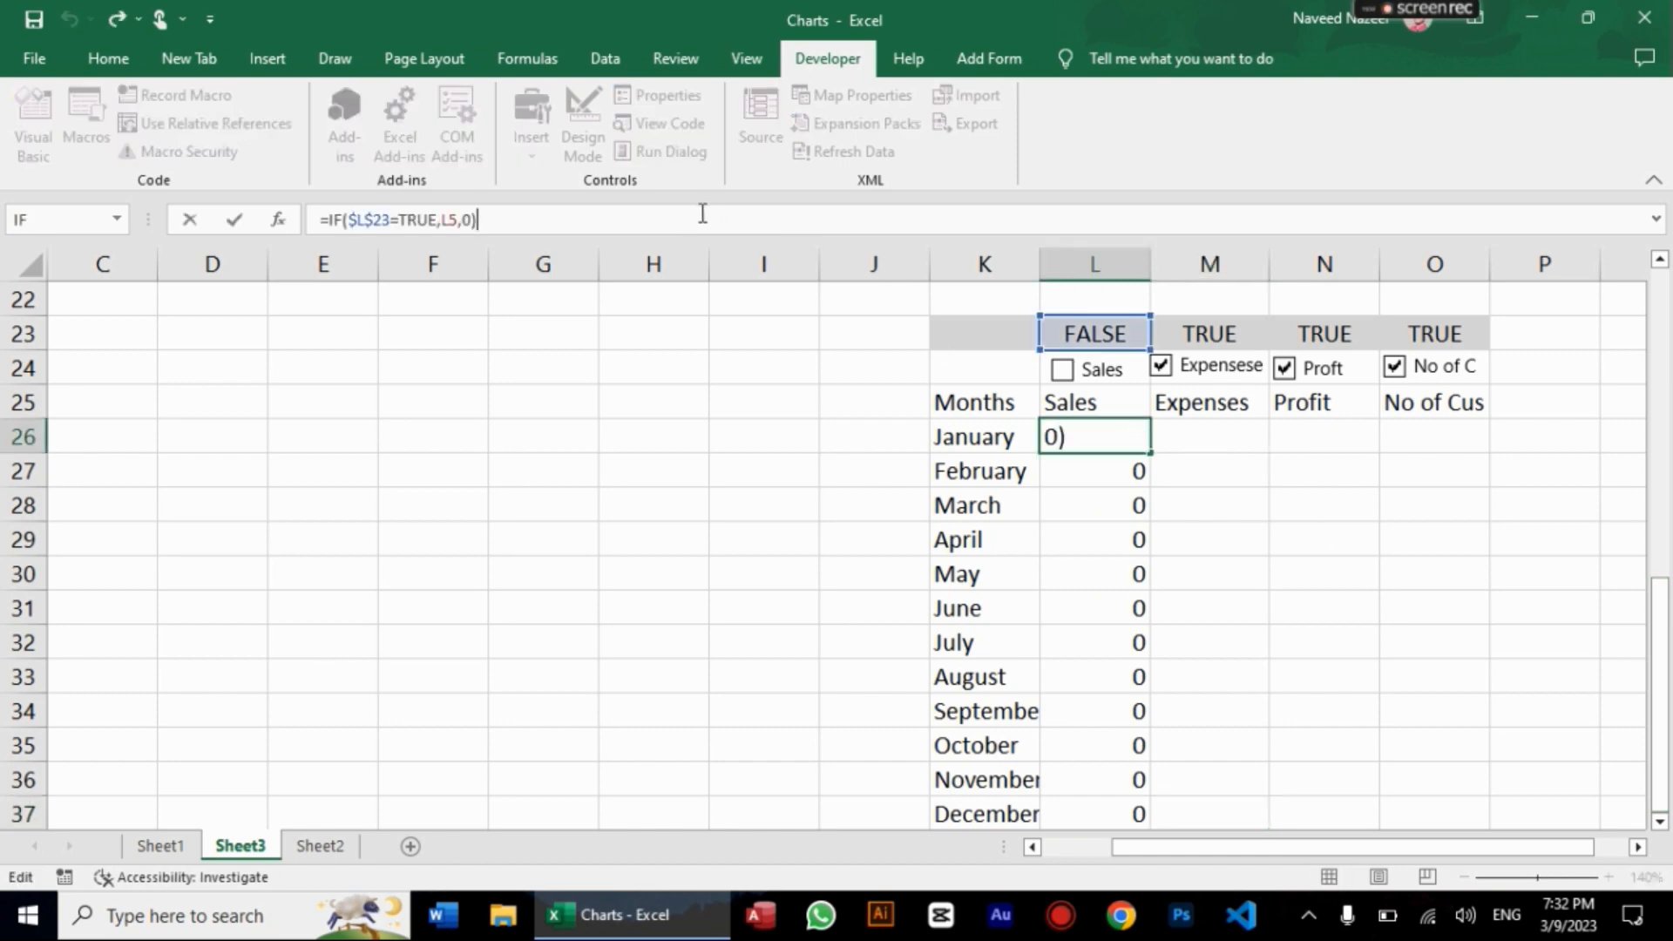
key(Left)
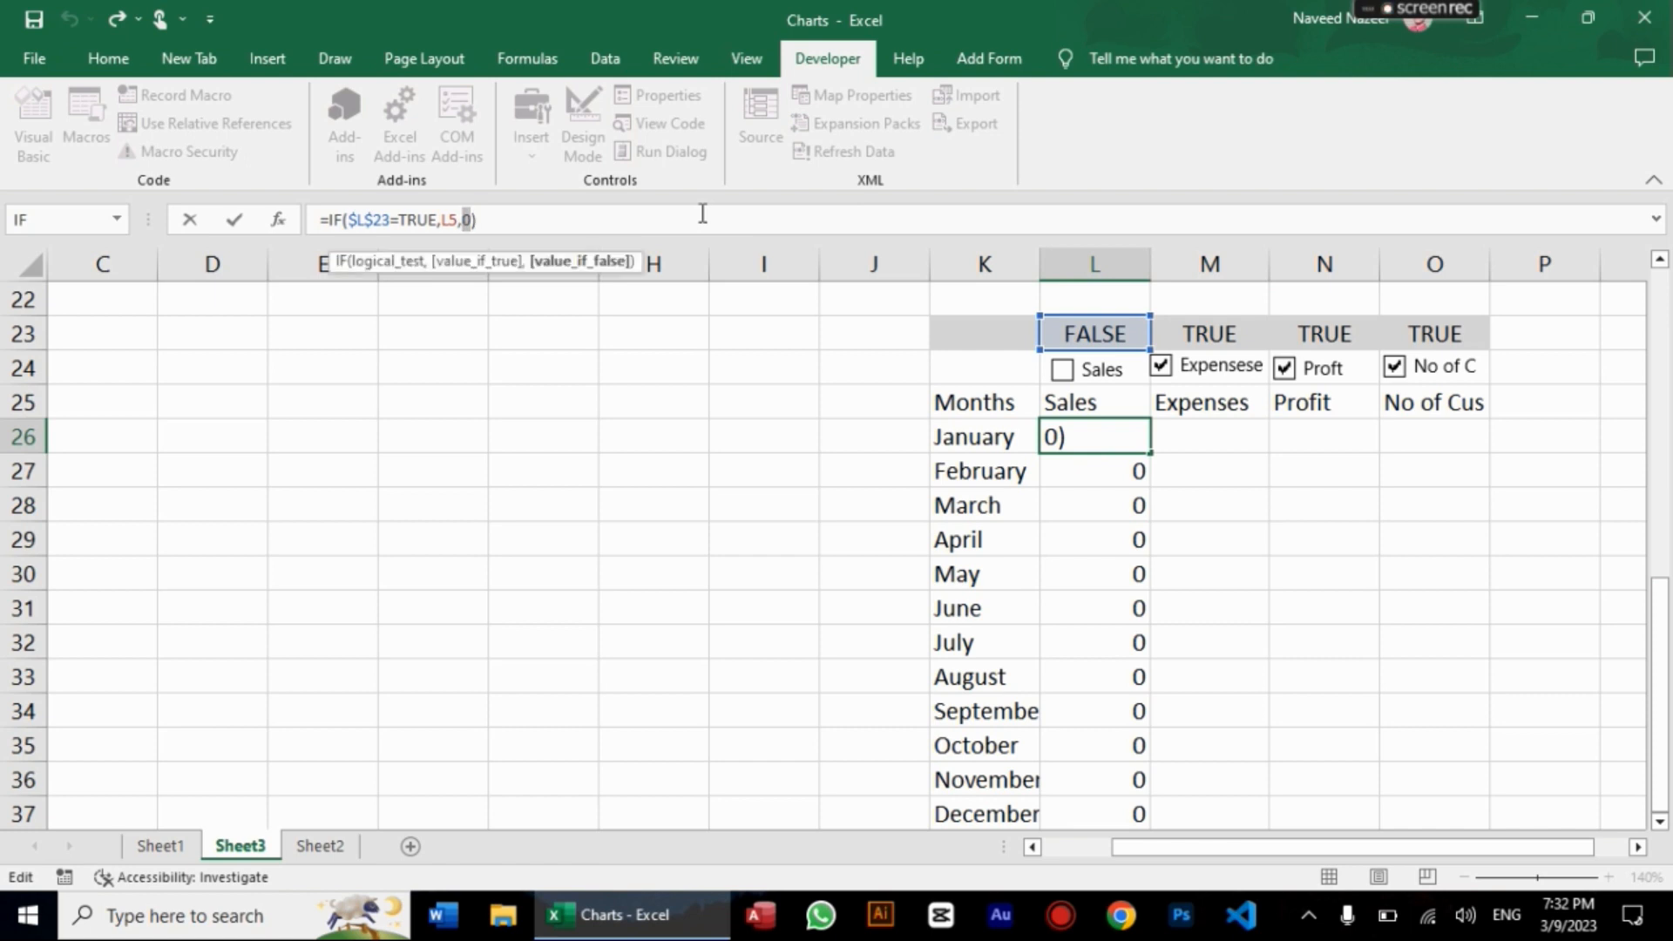
text(n)
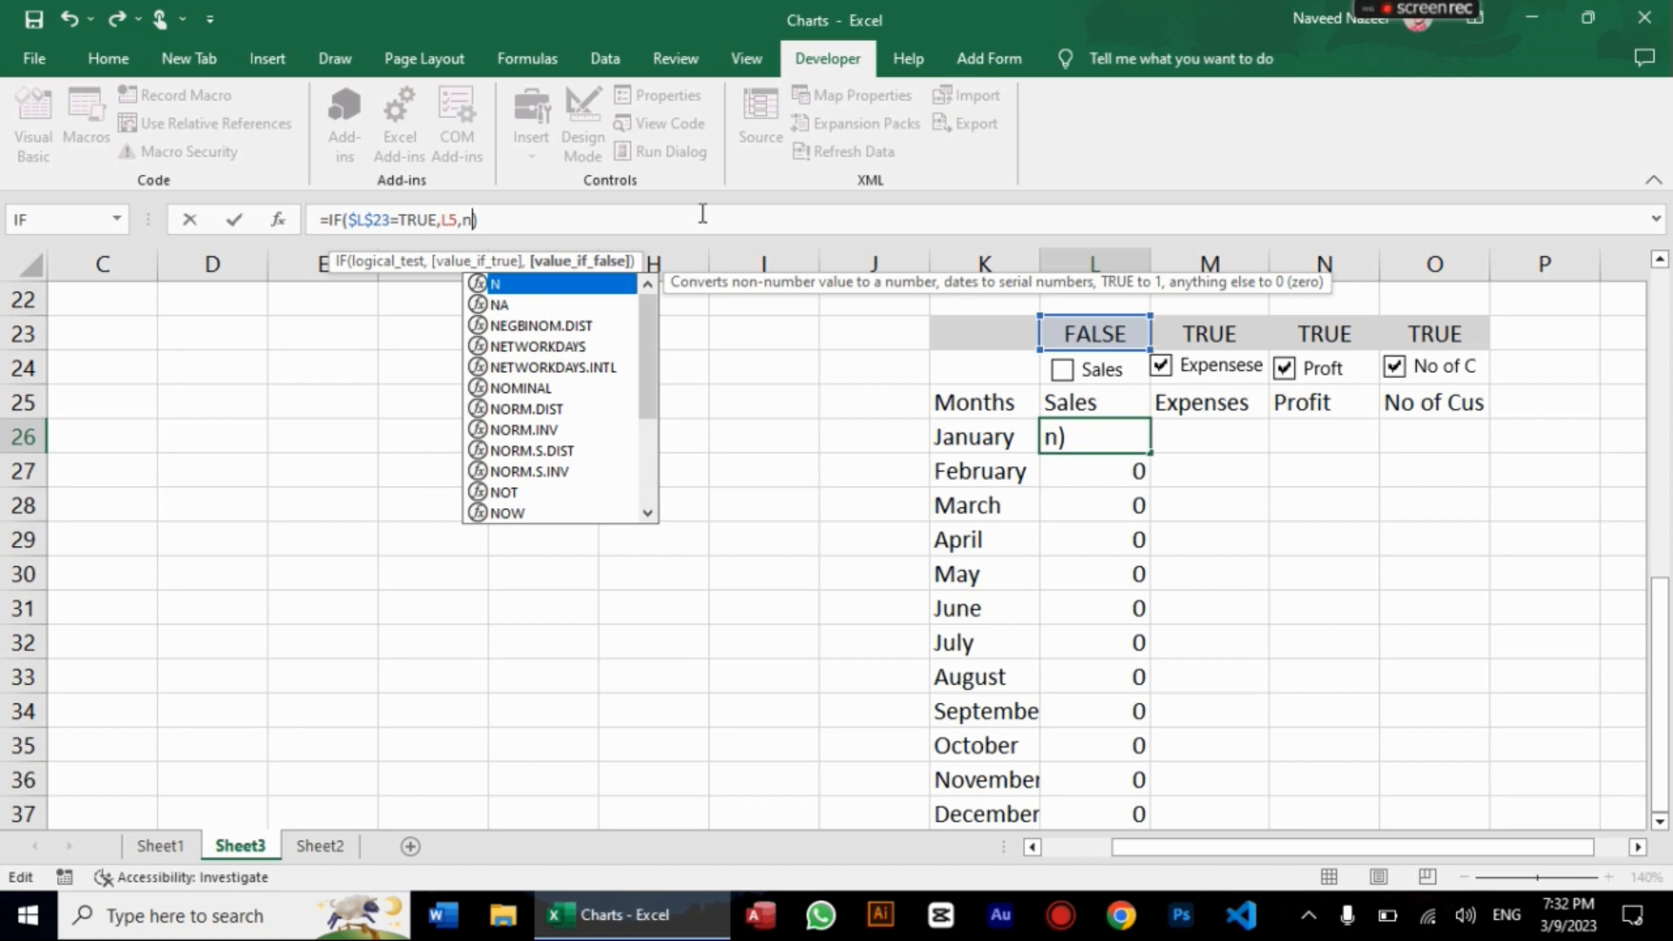
key(Down)
key(Tab)
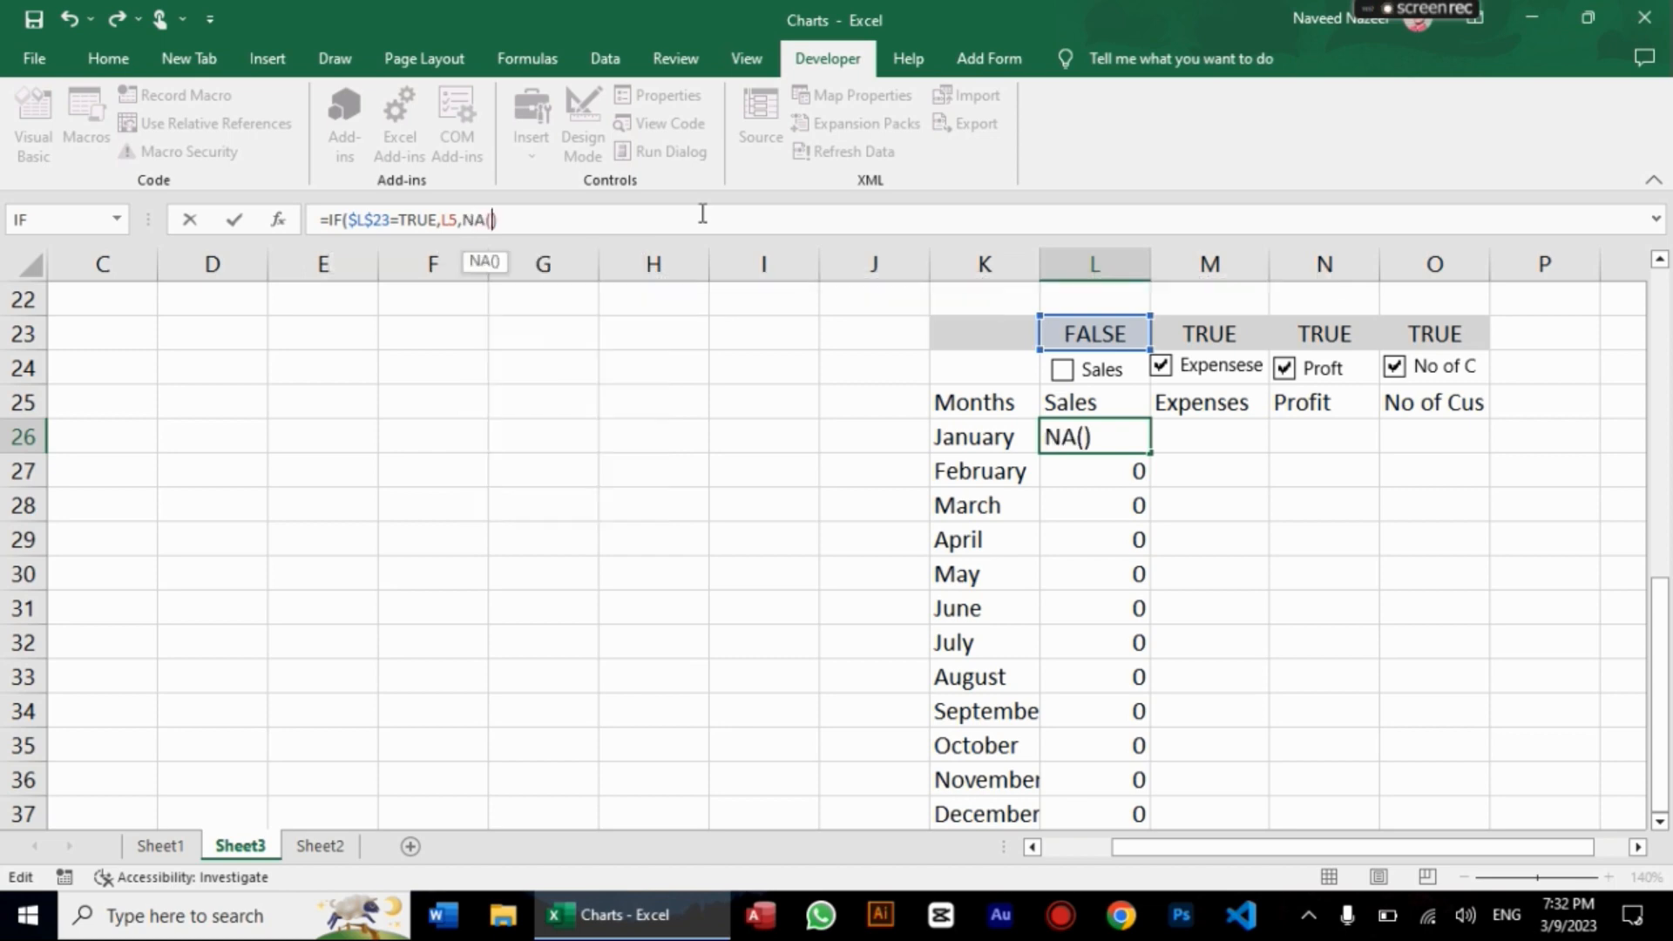
key(Right)
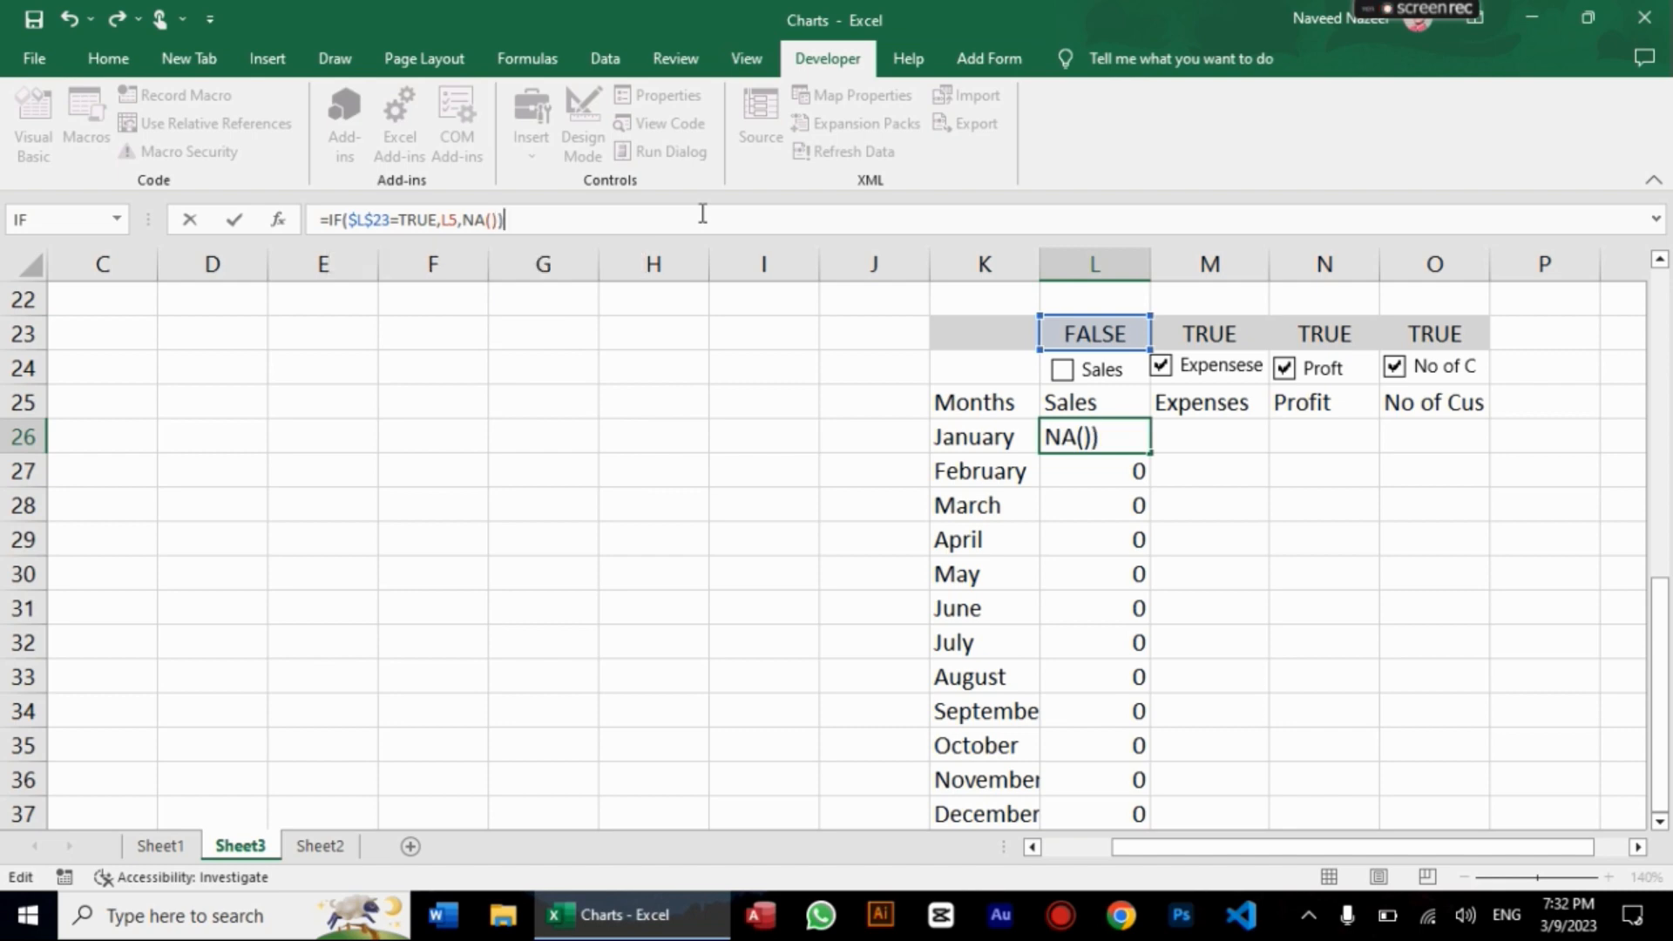
key(Return)
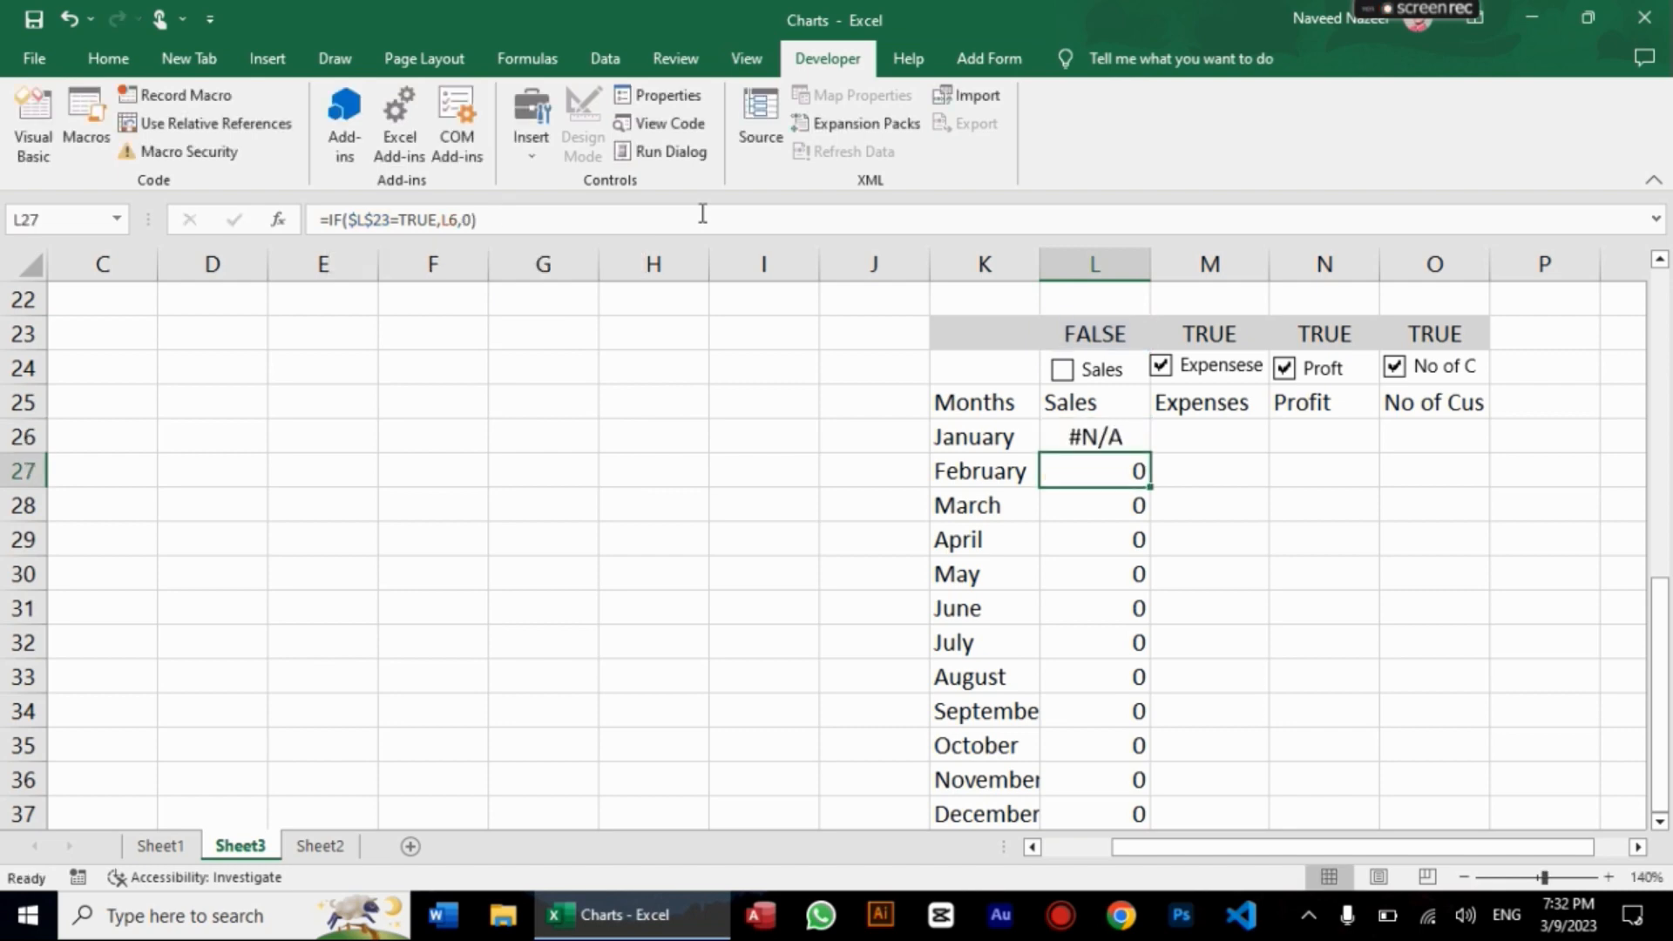
Step: Copy the updated L26 formula down the Sales column through December and turn the Sales check box back on
click(1105, 436)
drag(1150, 454, 1126, 730)
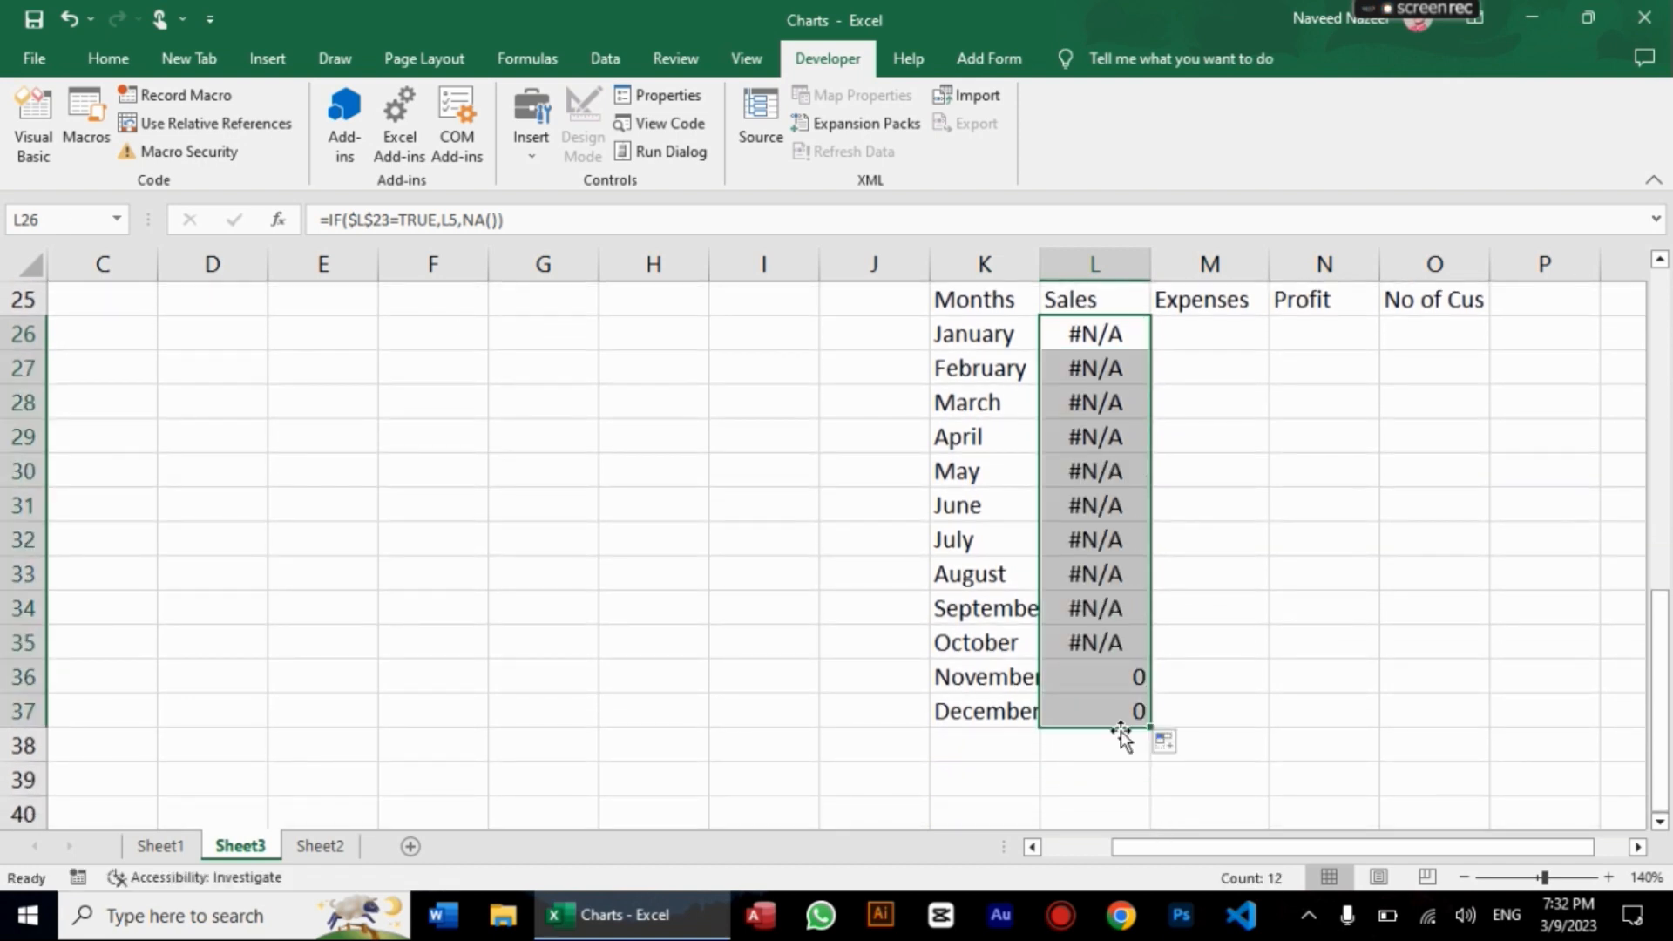
drag(1663, 645, 1661, 612)
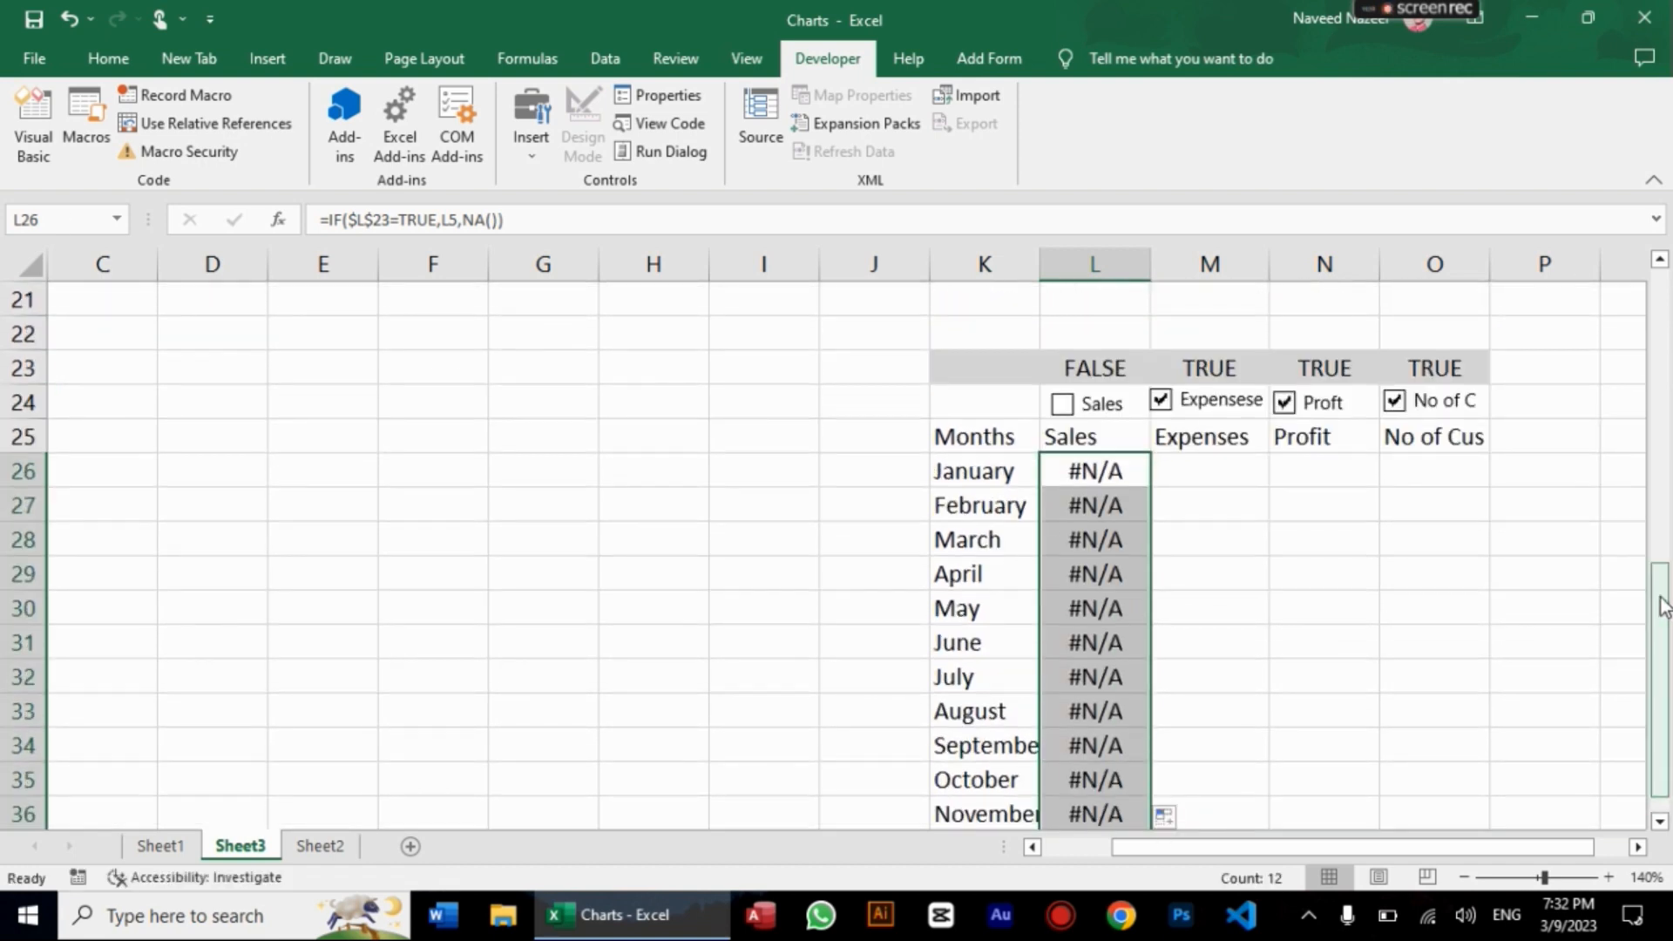
click(1062, 404)
Step: Write the January Expenses formula =IF(M23=TRUE,M5,NA()) in M26, taking the true value from the source table
click(1209, 474)
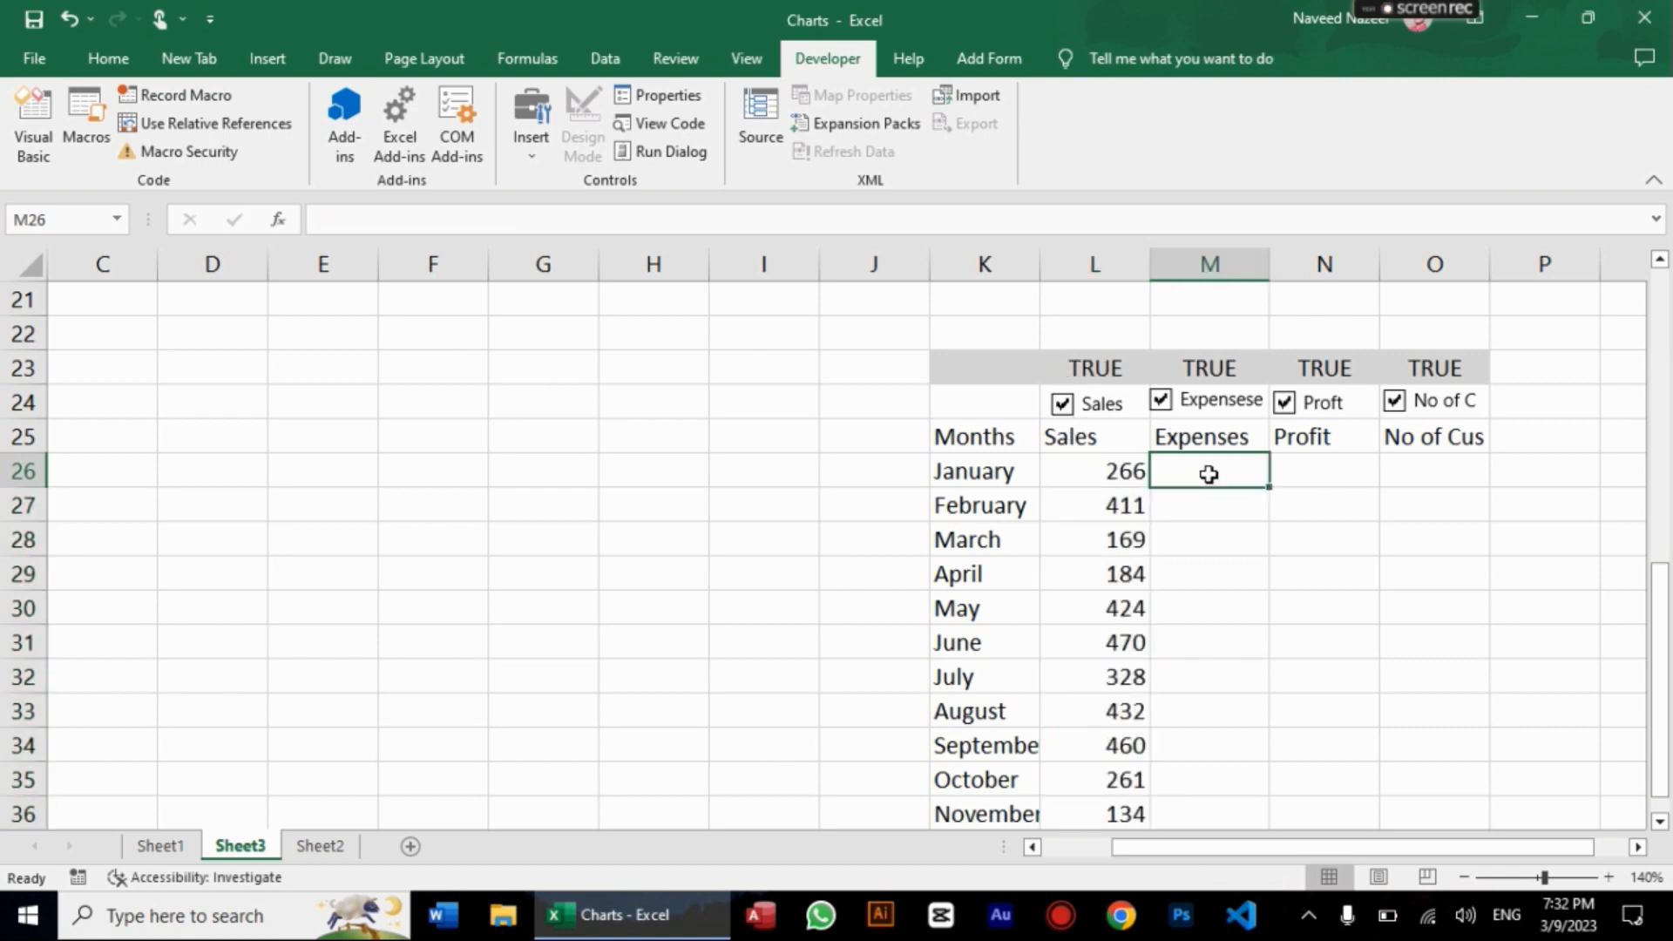
text(=)
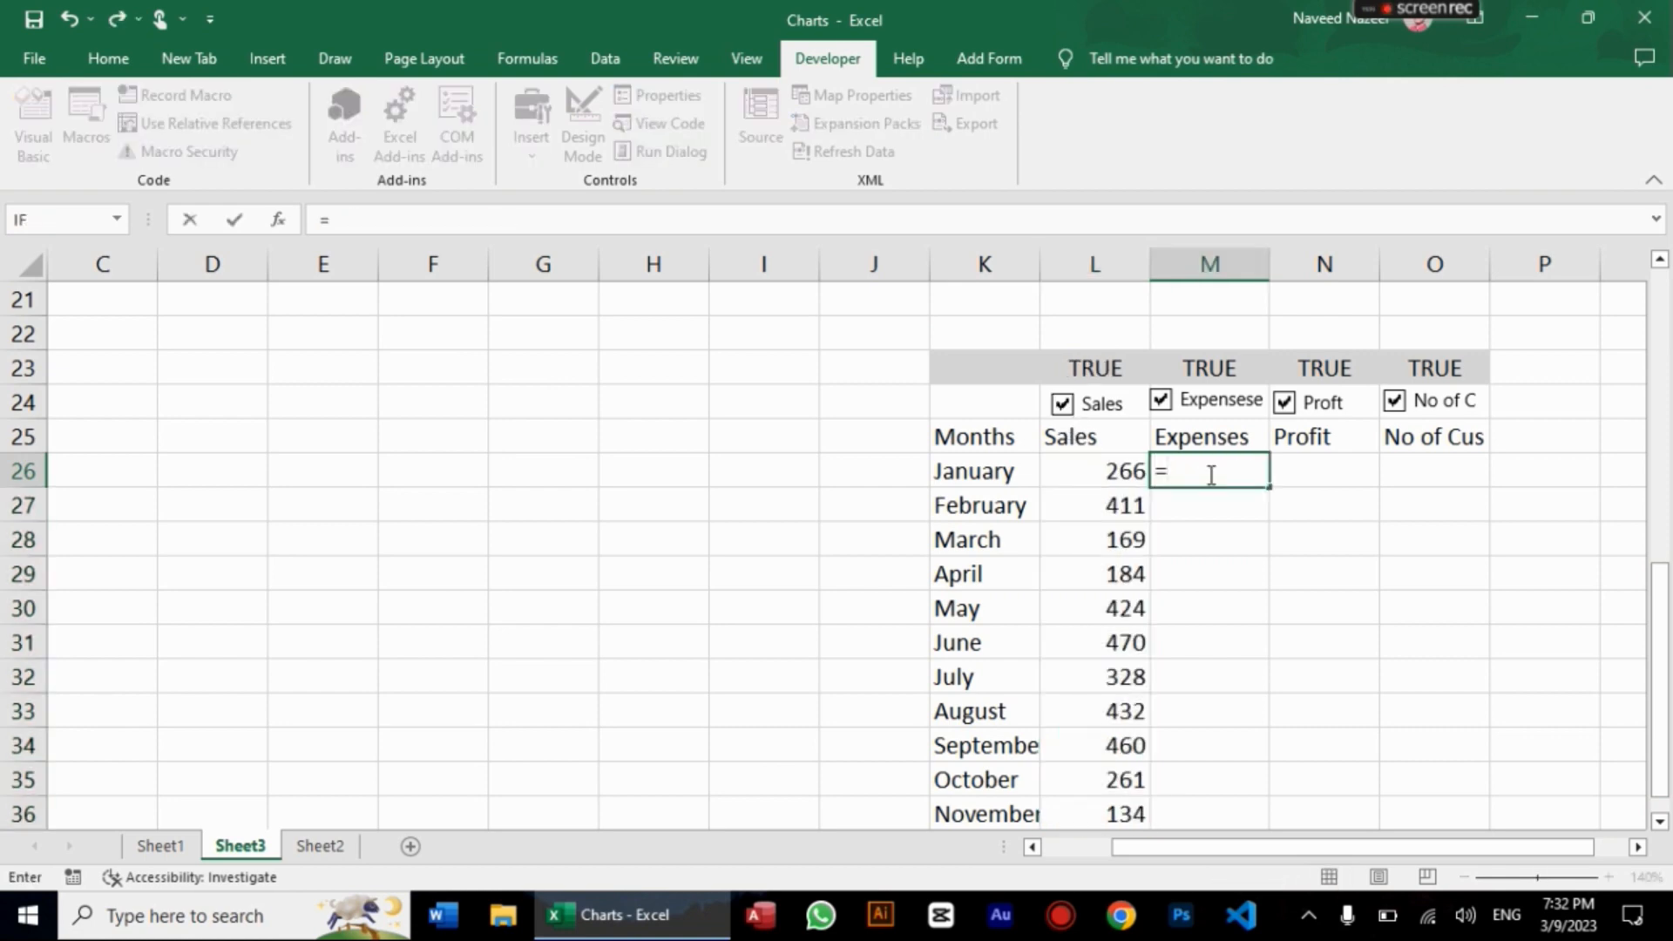
text(if)
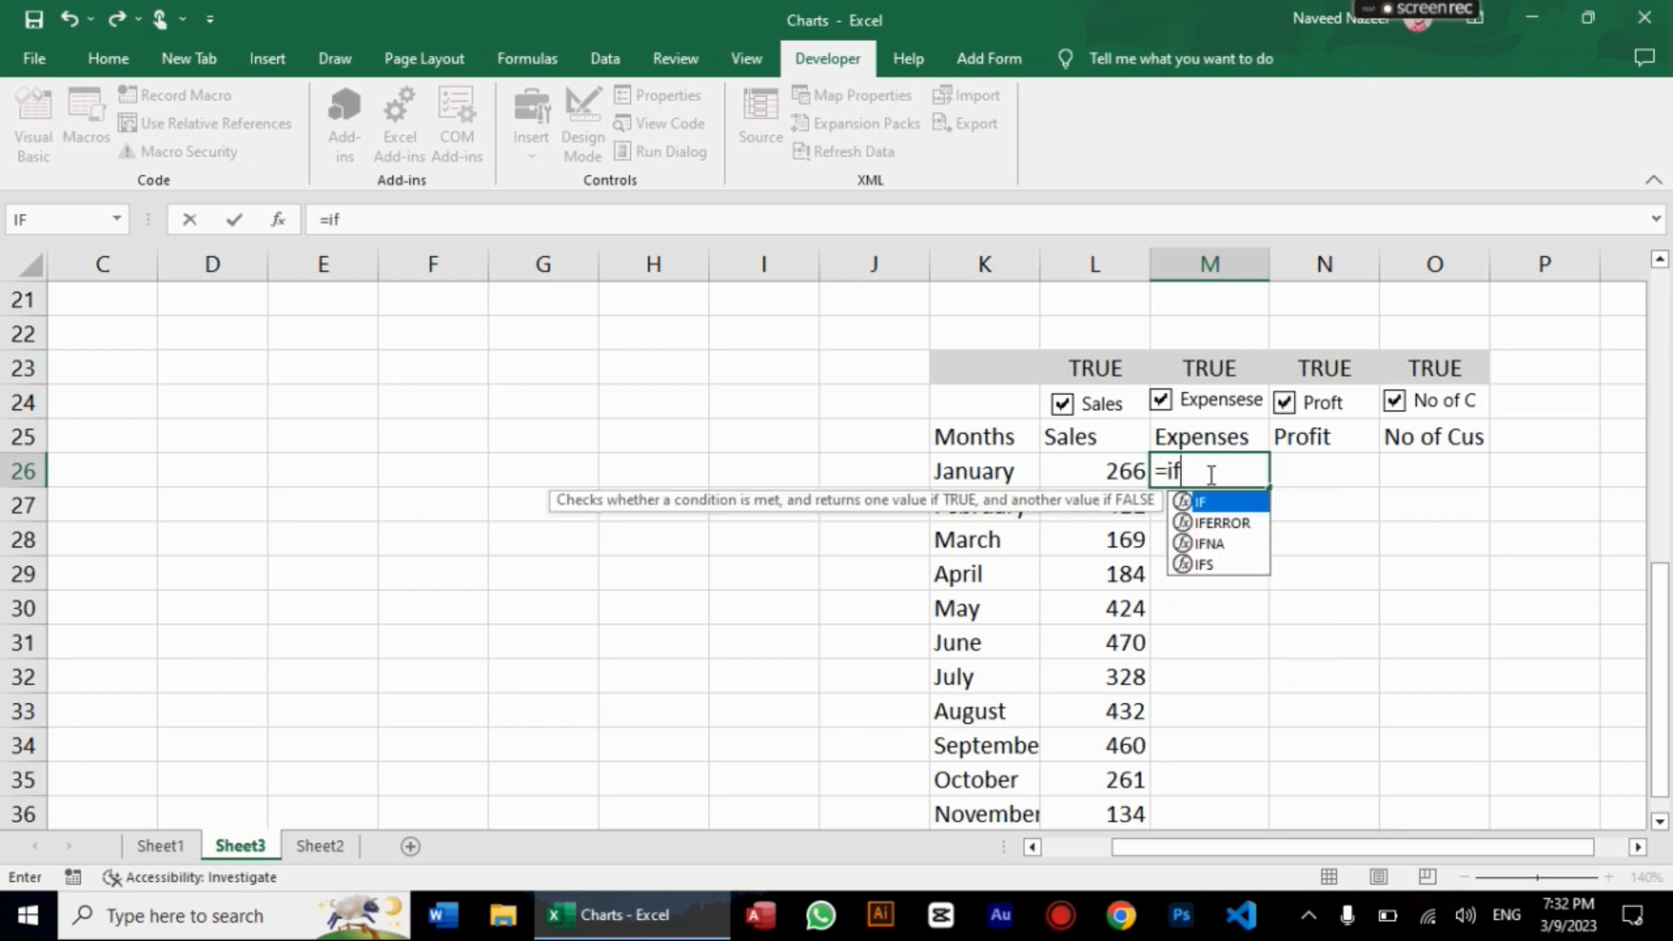
key(Tab)
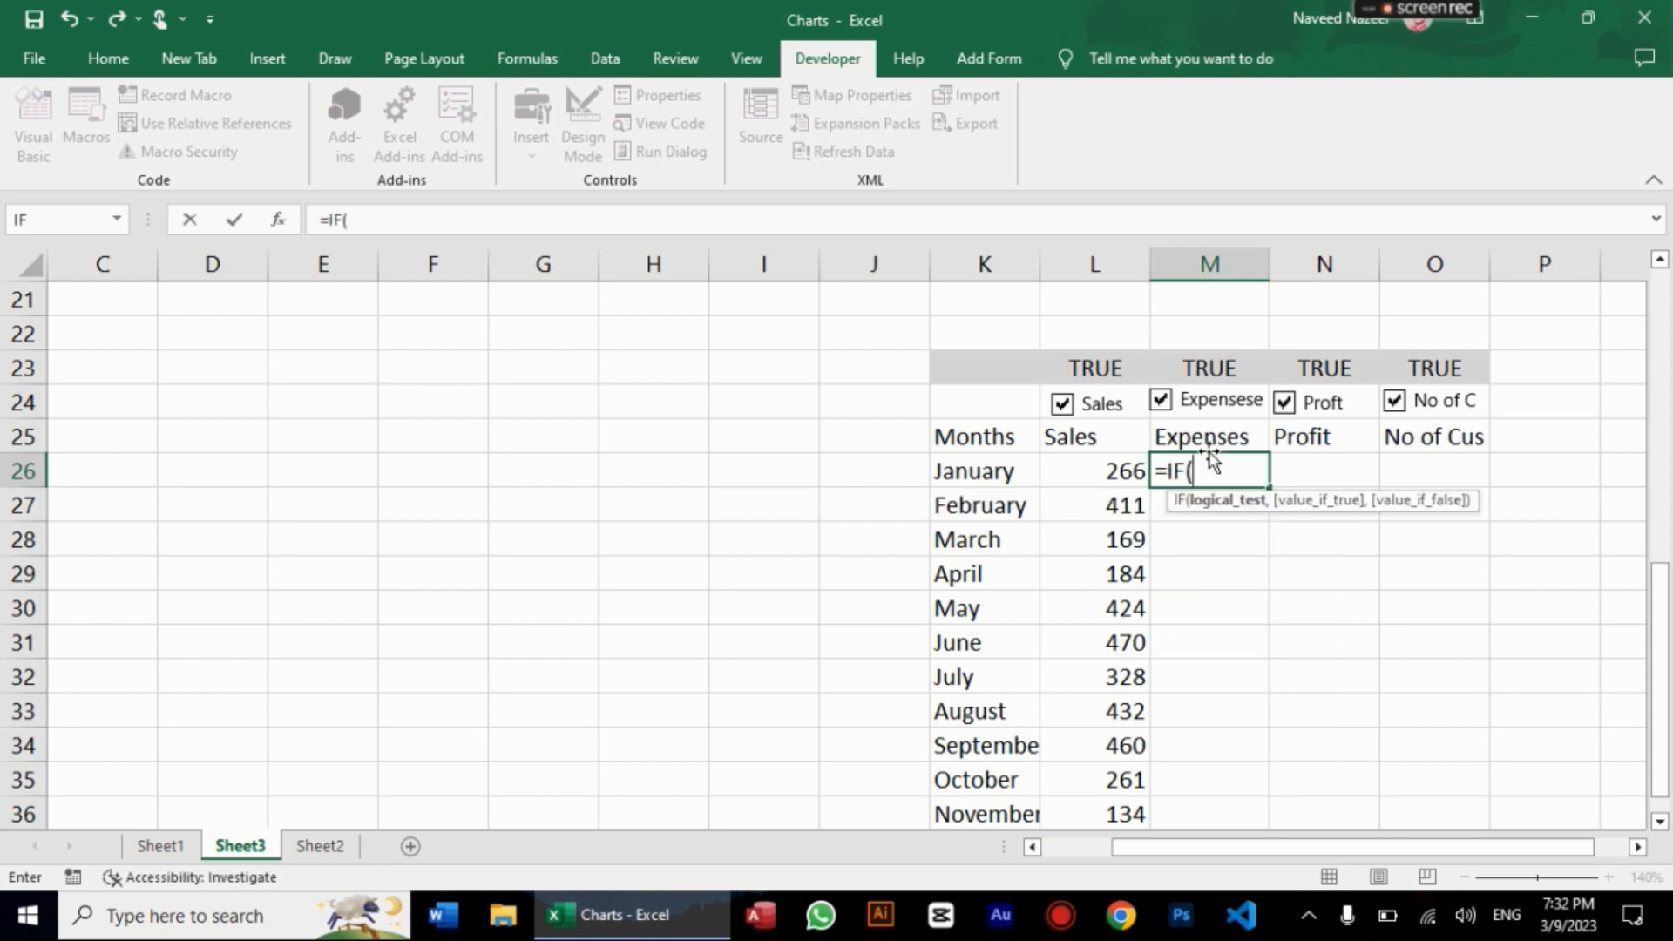
click(1210, 370)
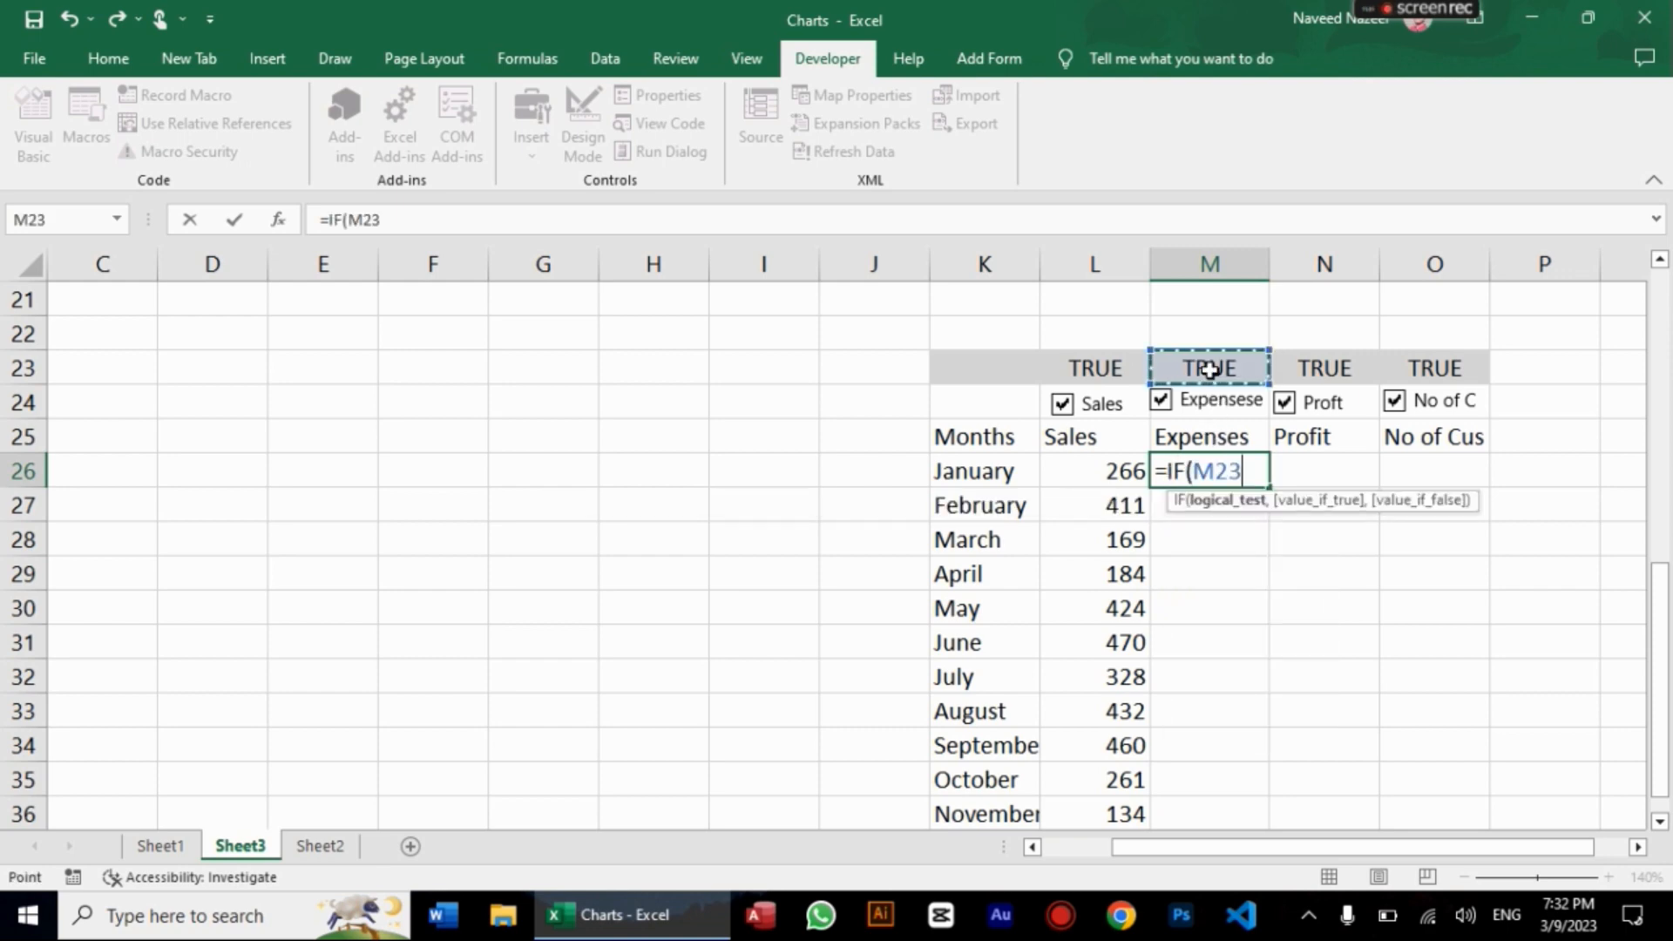
text(,)
key(BackSpace)
text(=true)
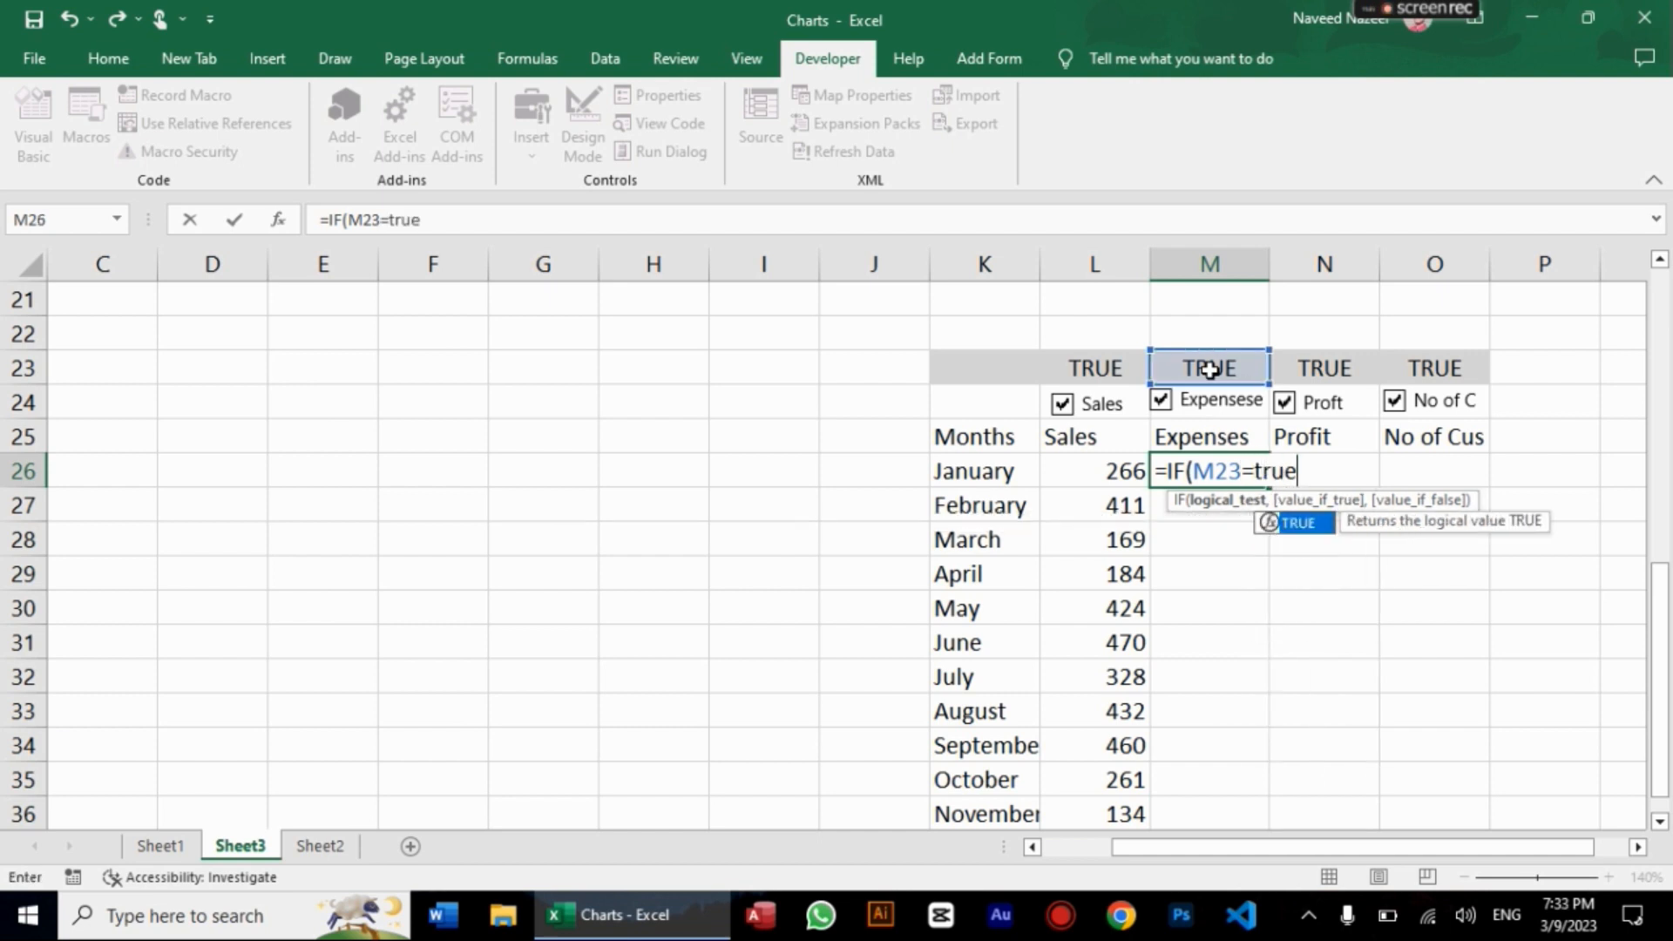
key(Tab)
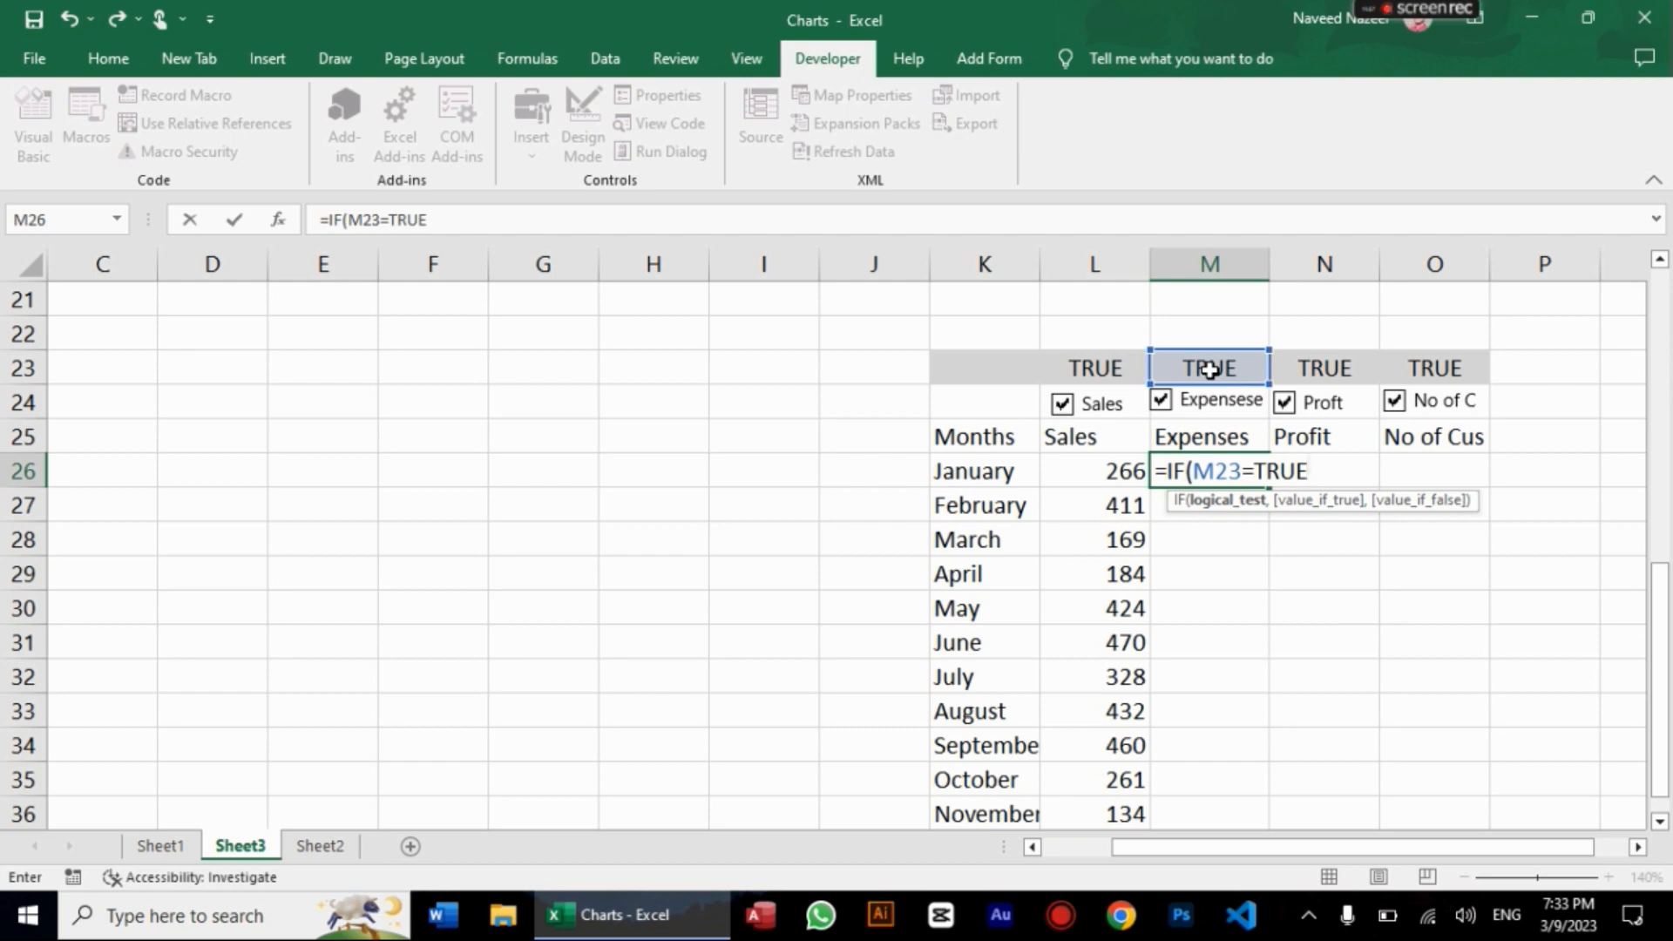
text(,)
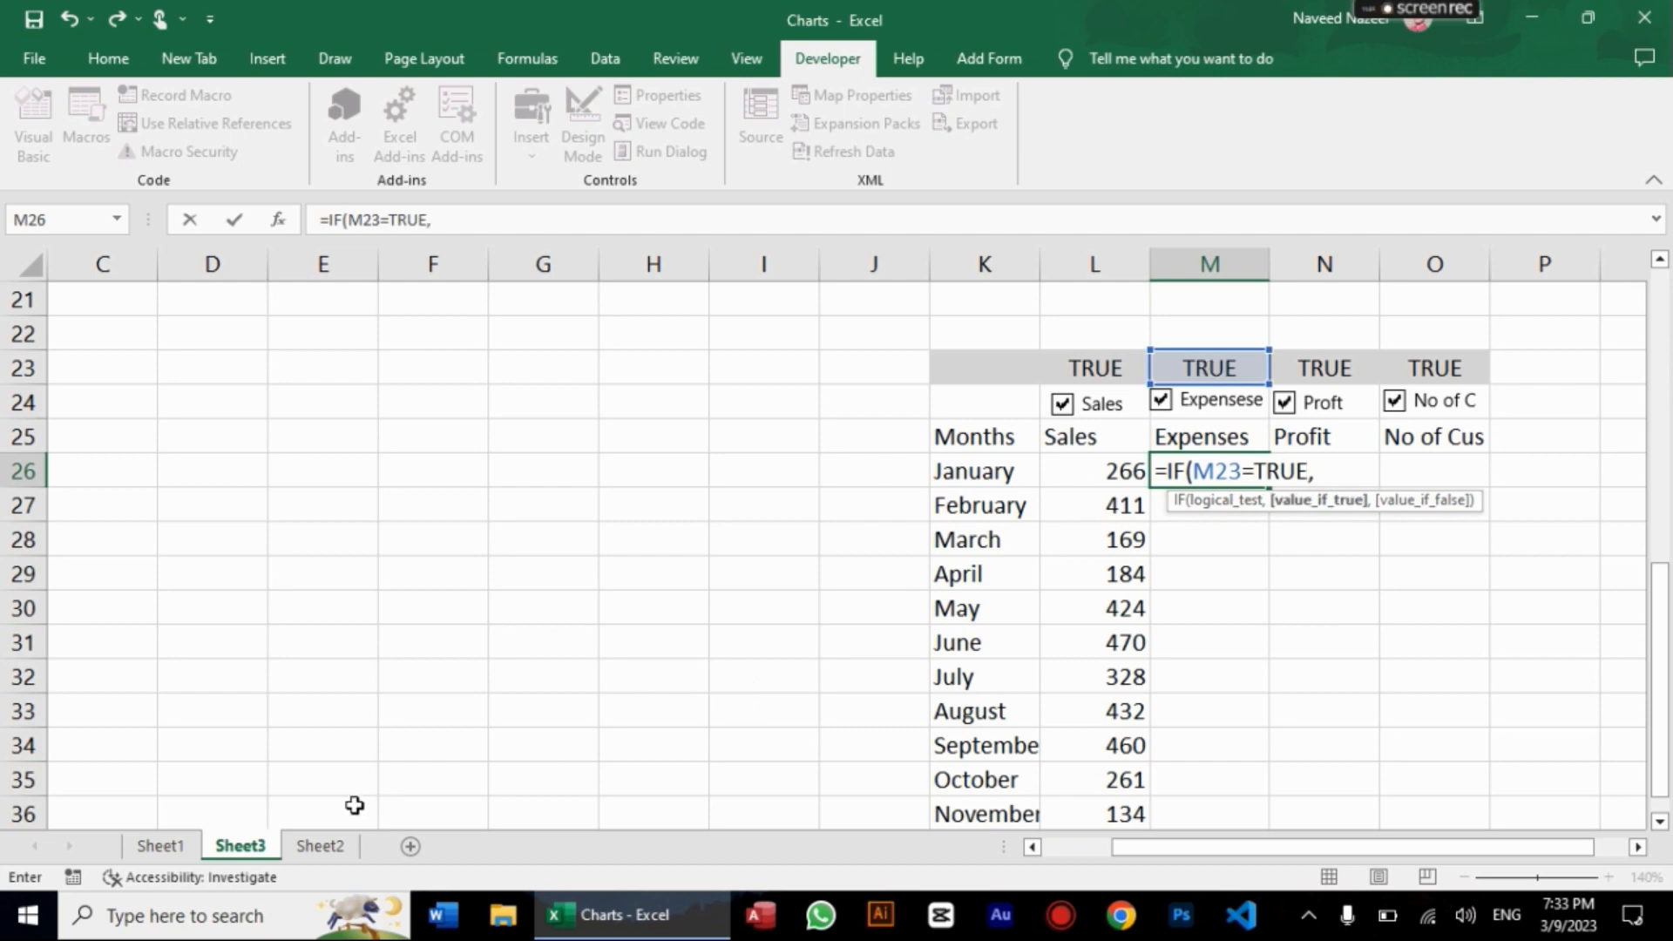
drag(1661, 623, 1662, 270)
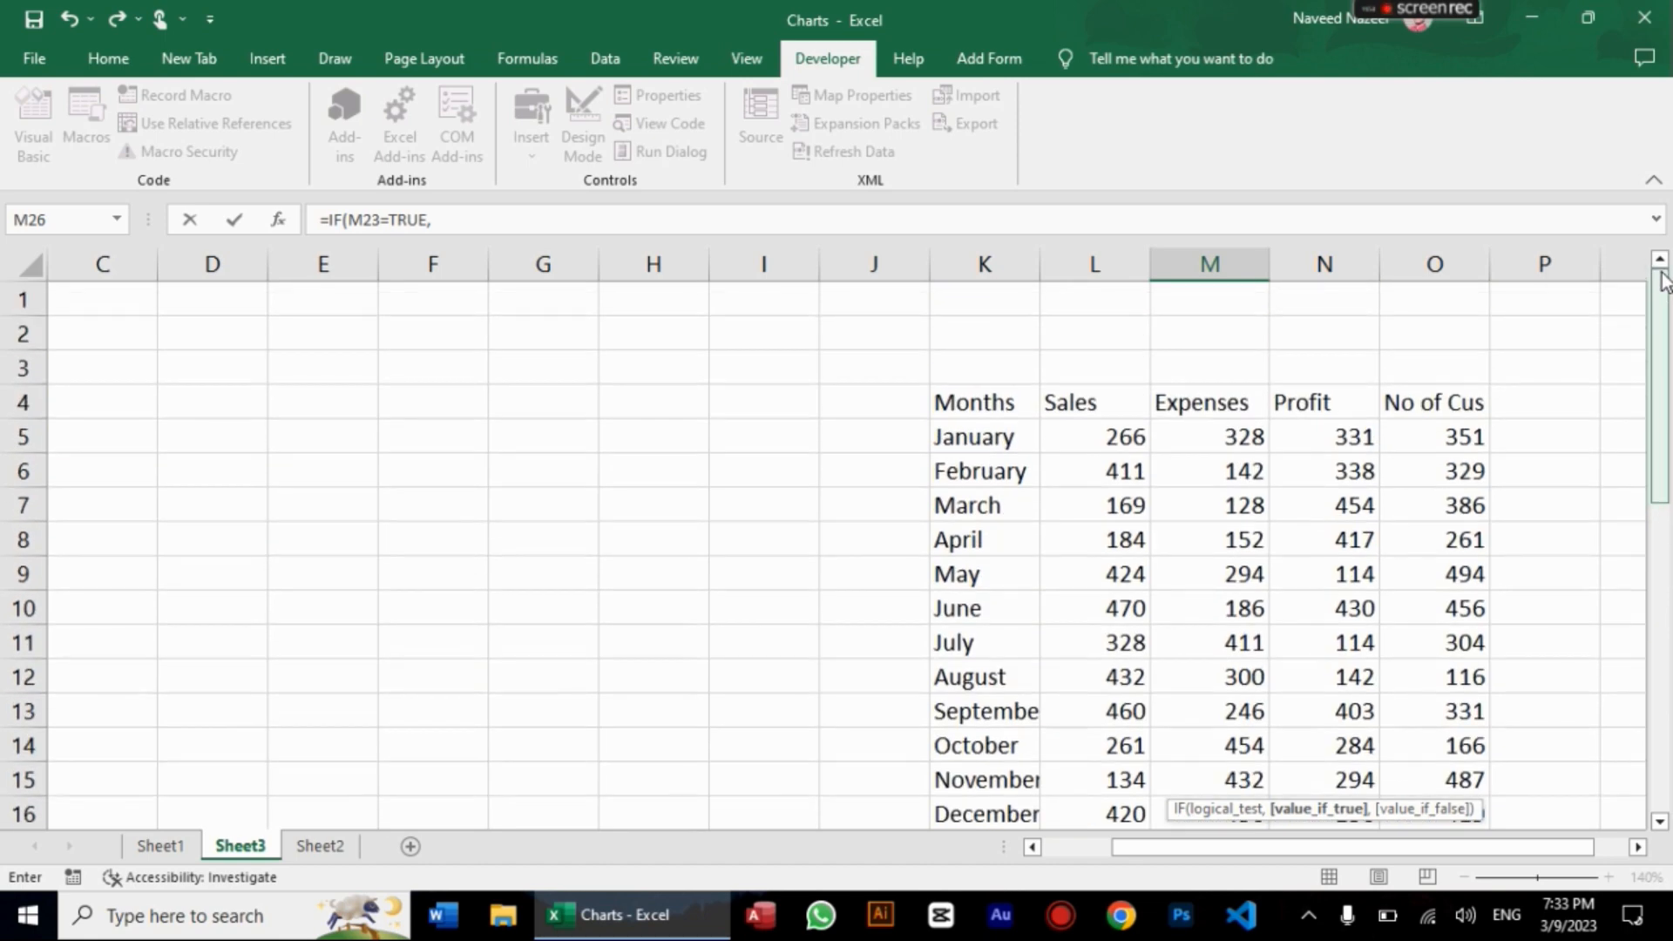
click(1246, 440)
text(,)
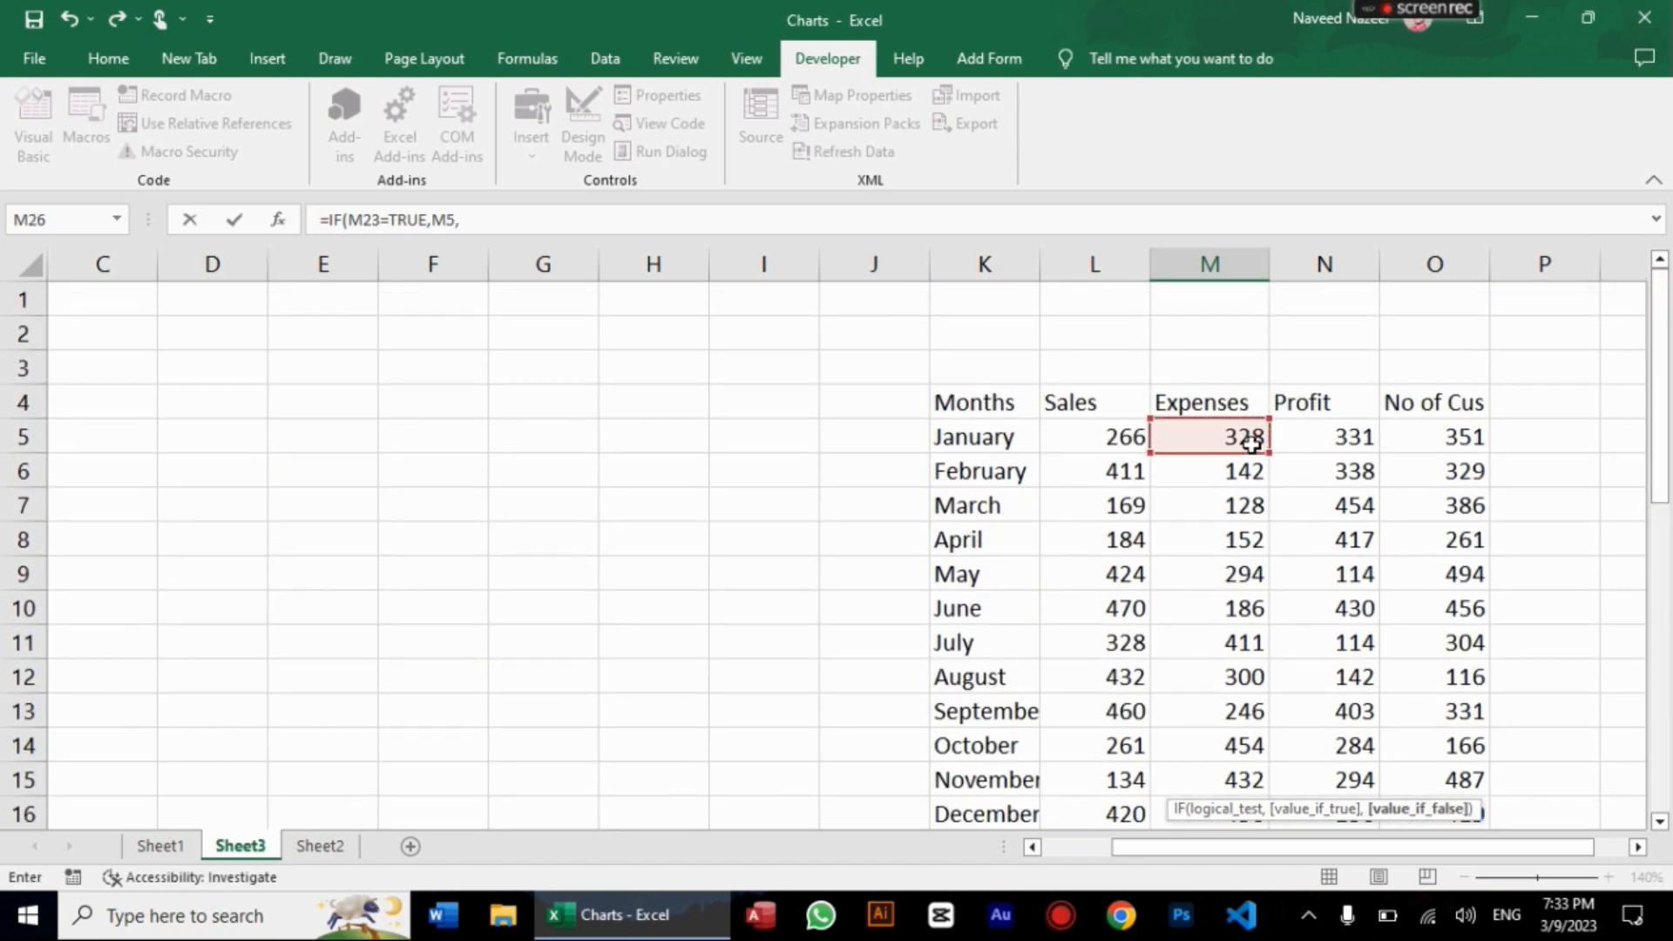
text(NA)
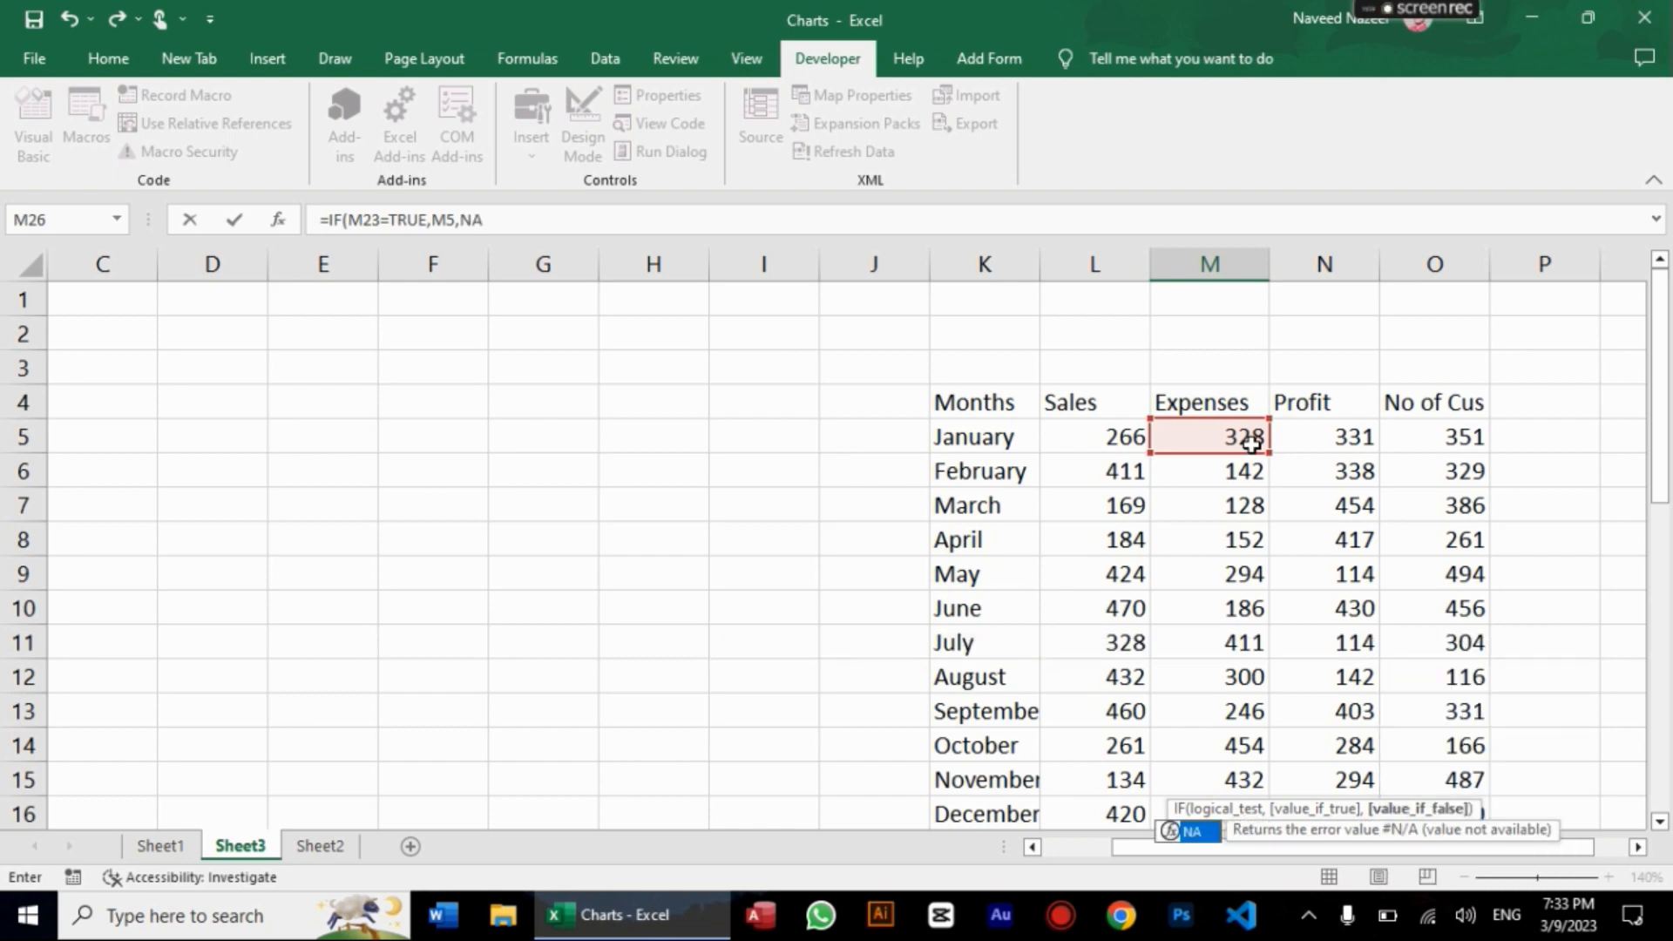
text(())
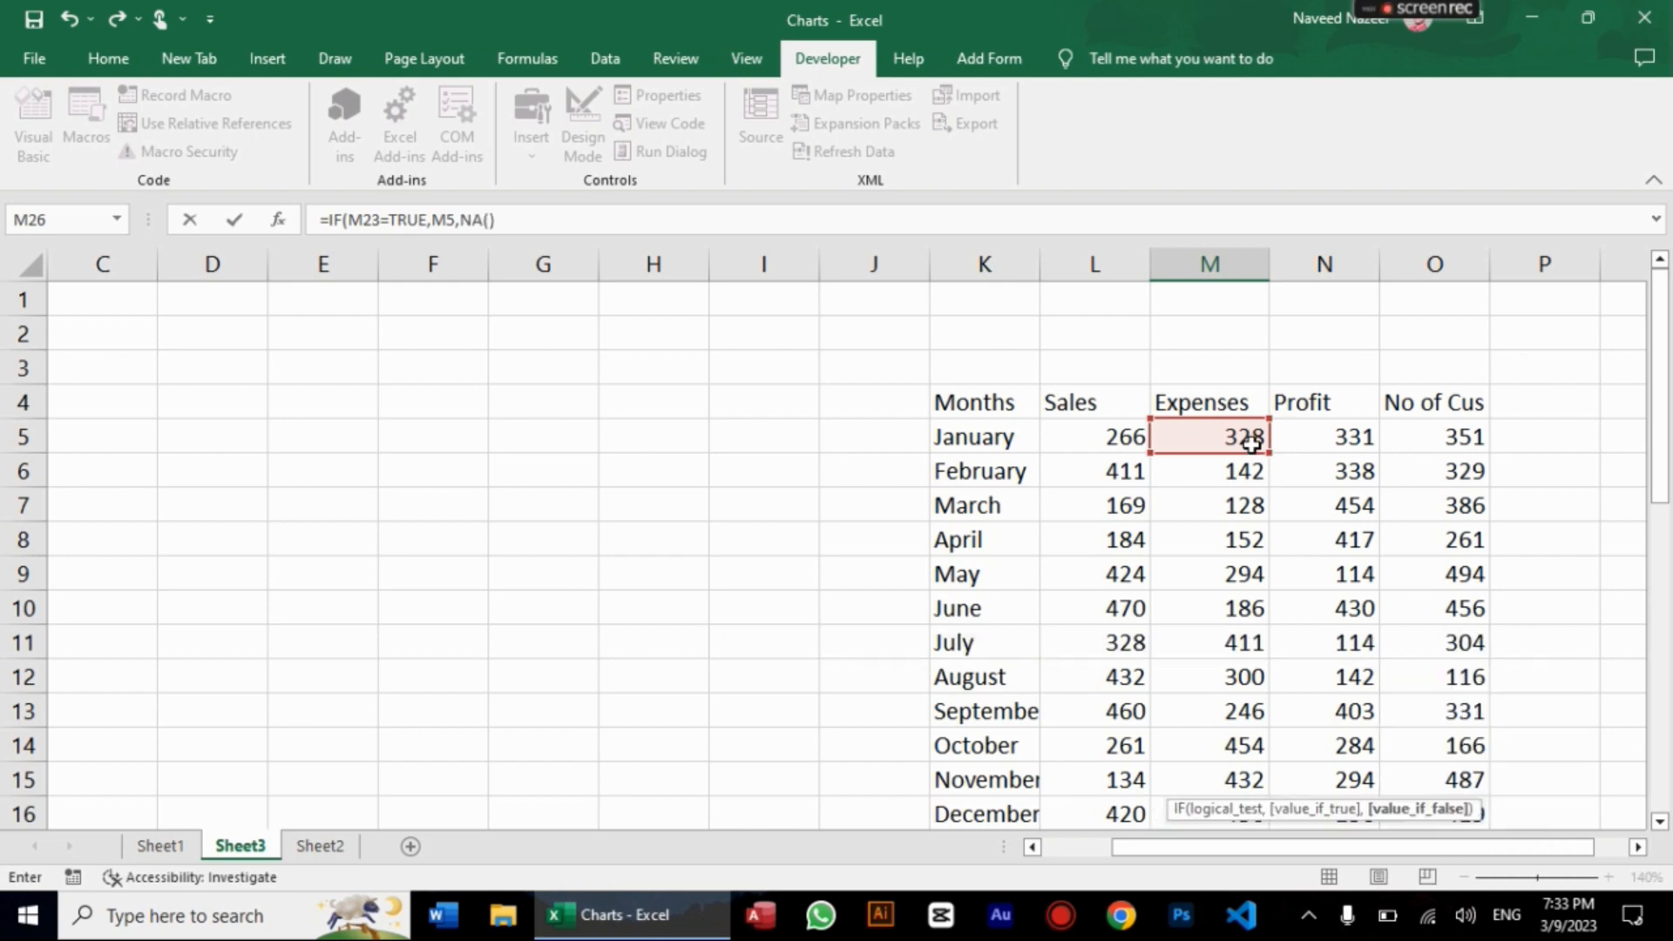
text())
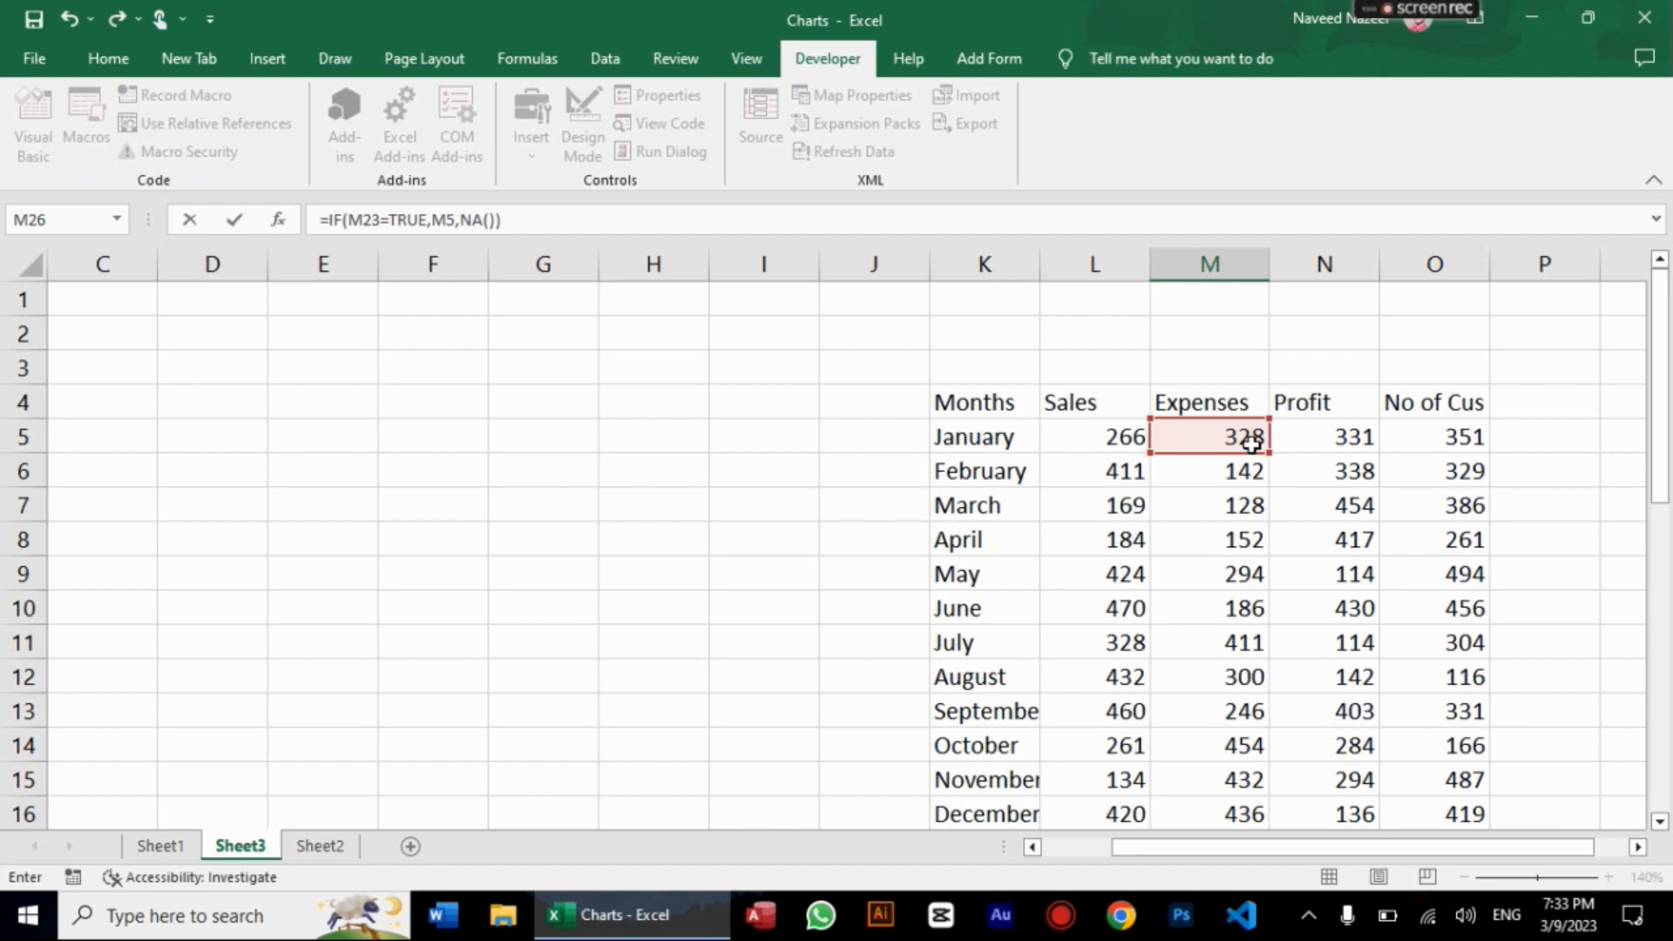
Step: Make the check box reference in M26 absolute so the formula reads =IF($M$23=TRUE,M5,NA())
click(356, 219)
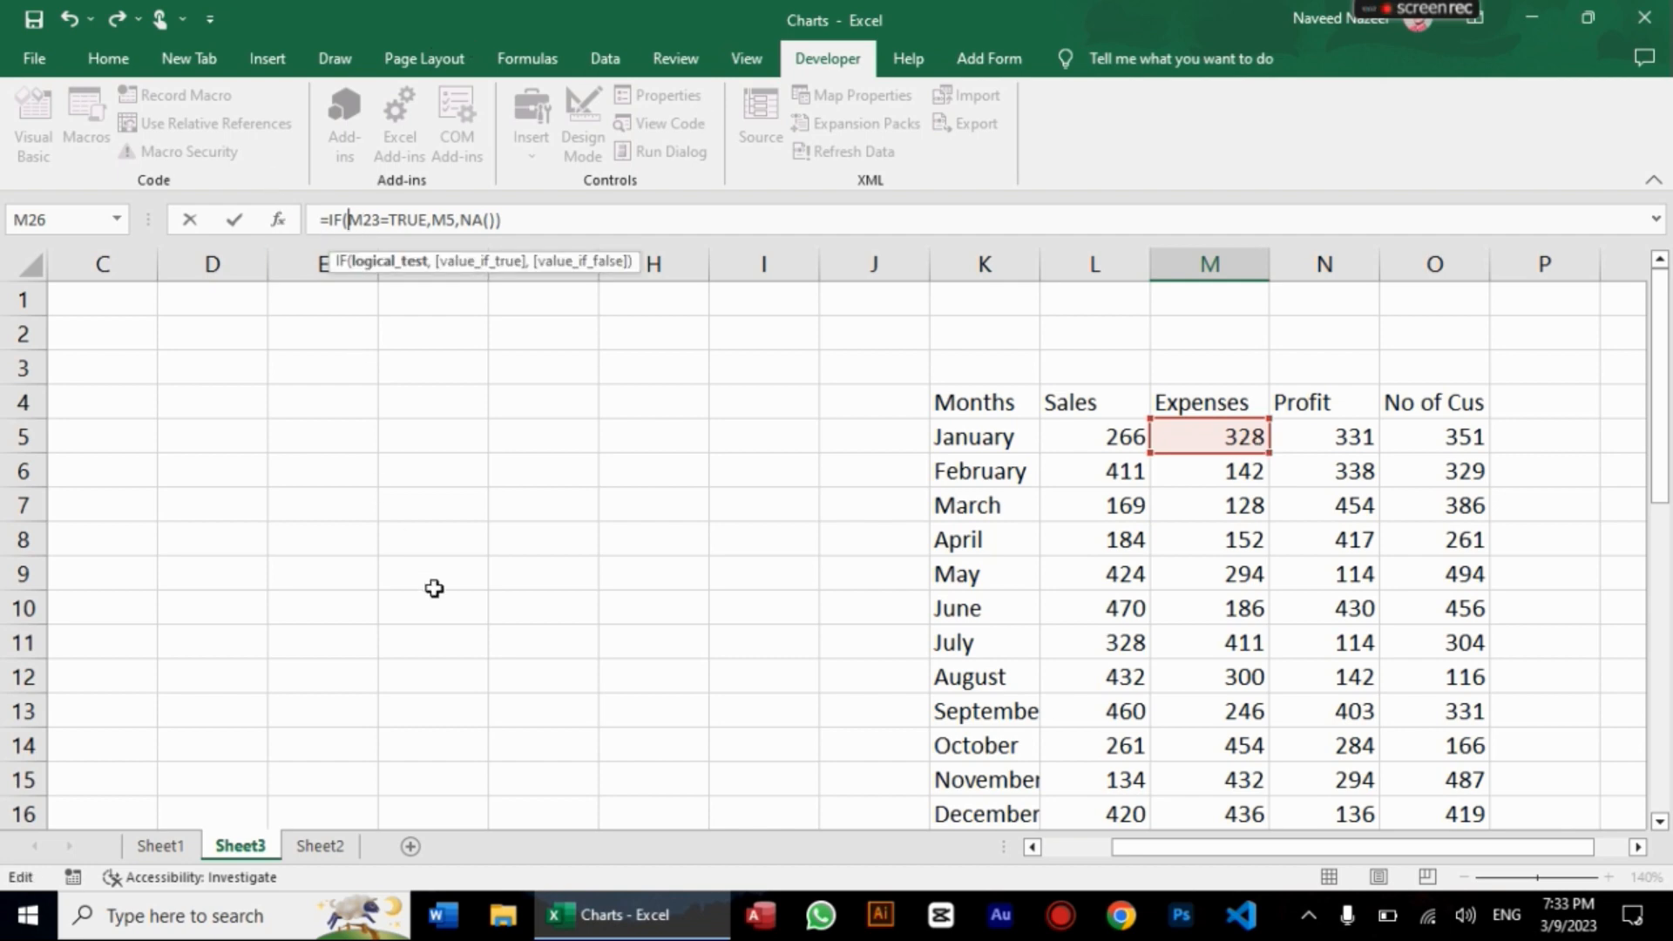
text($)
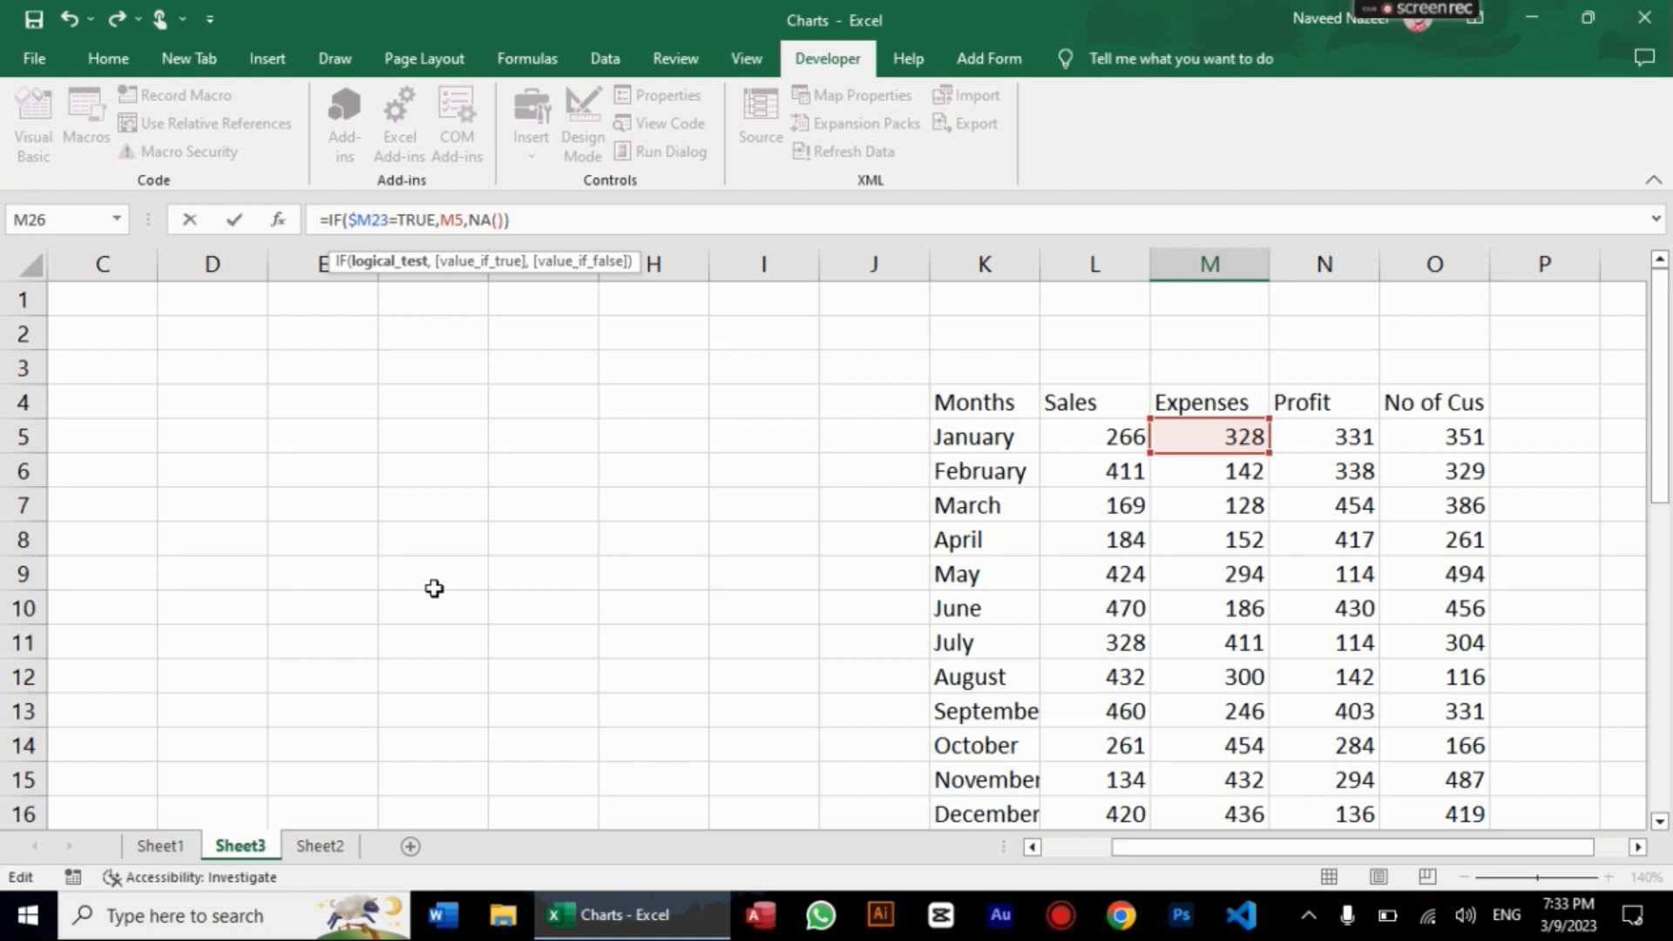
key(Right)
text($)
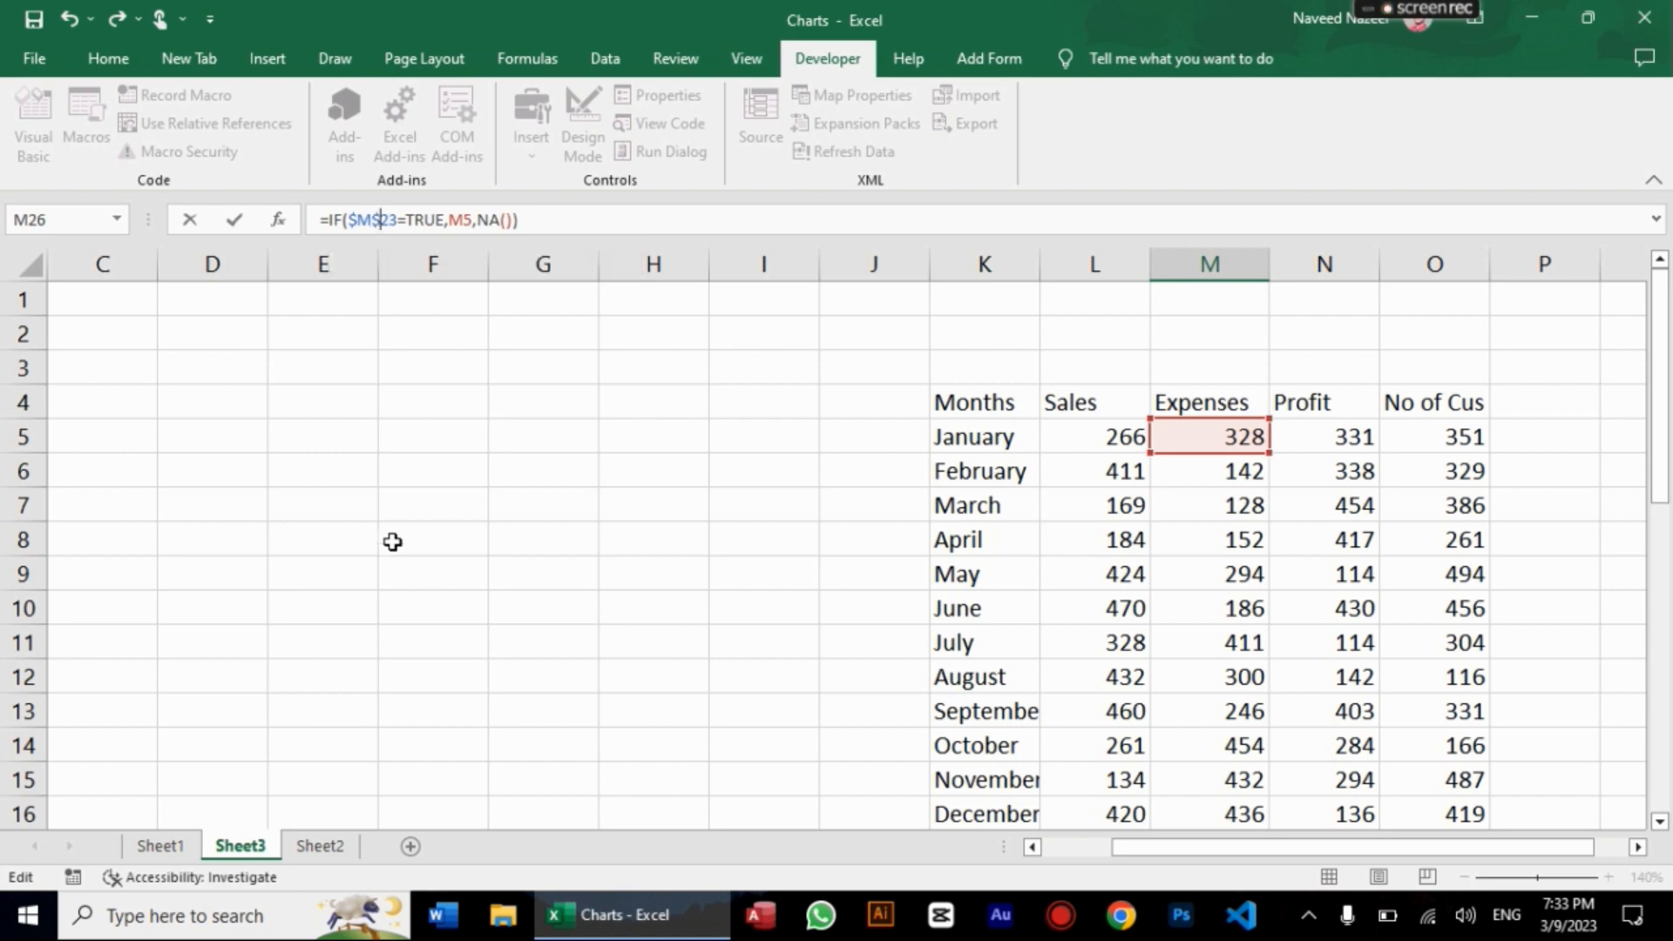
key(Return)
Step: Copy the formula in M26 down the Expenses column through December in M37
drag(1670, 464, 1670, 599)
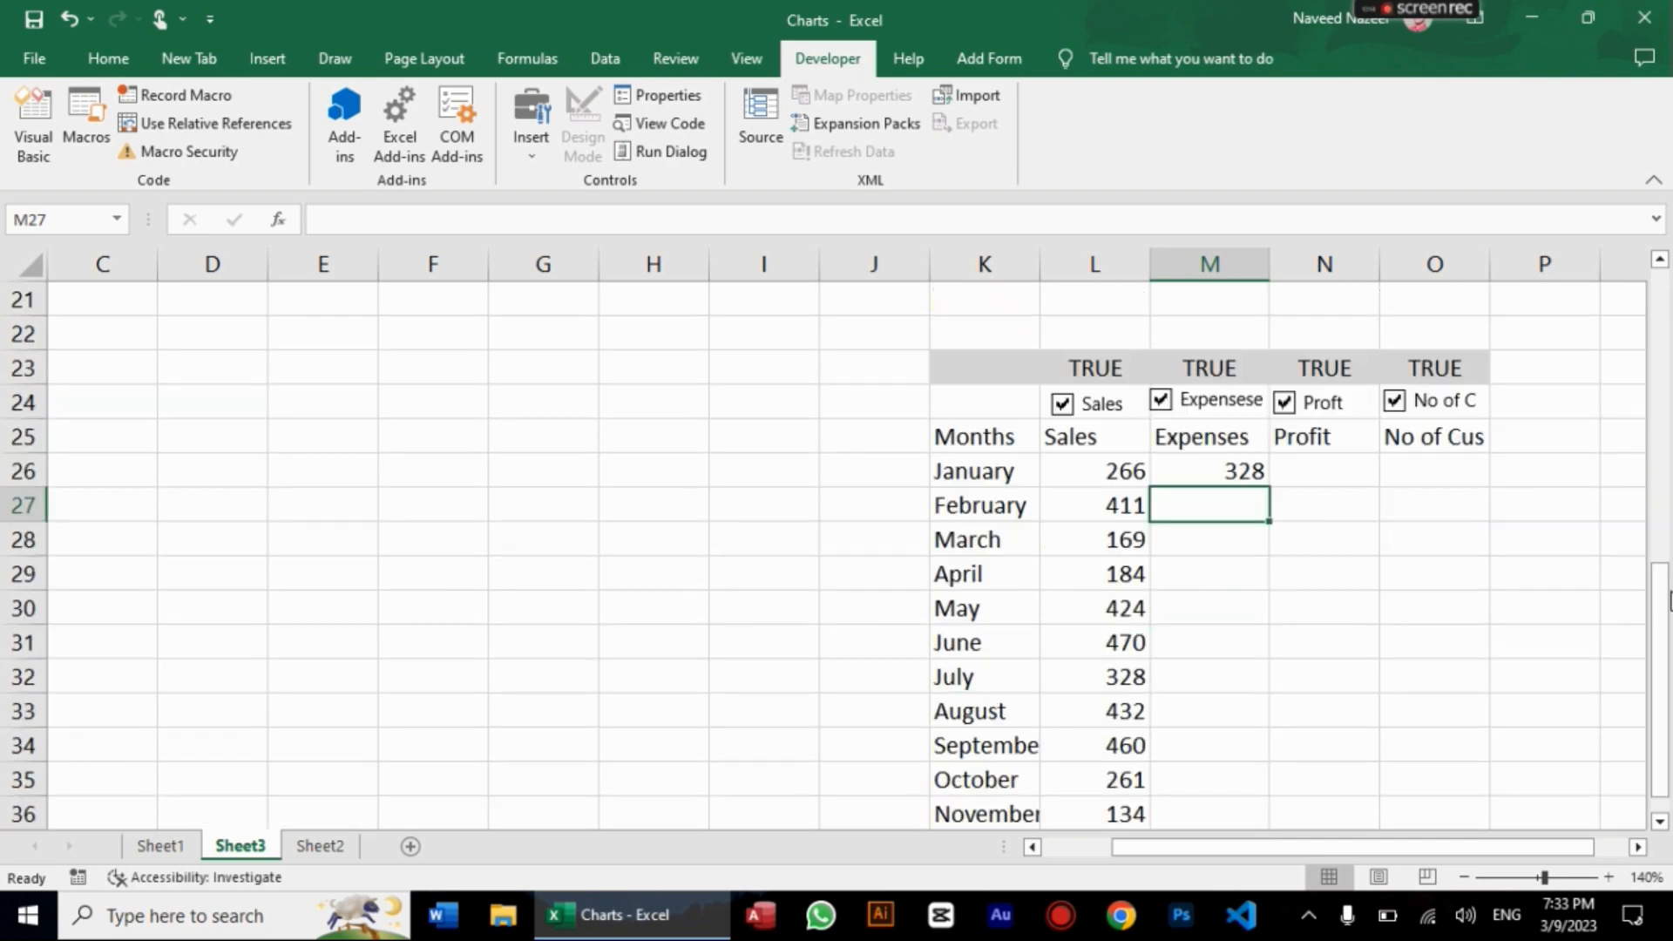
click(1232, 470)
drag(1270, 489, 1258, 788)
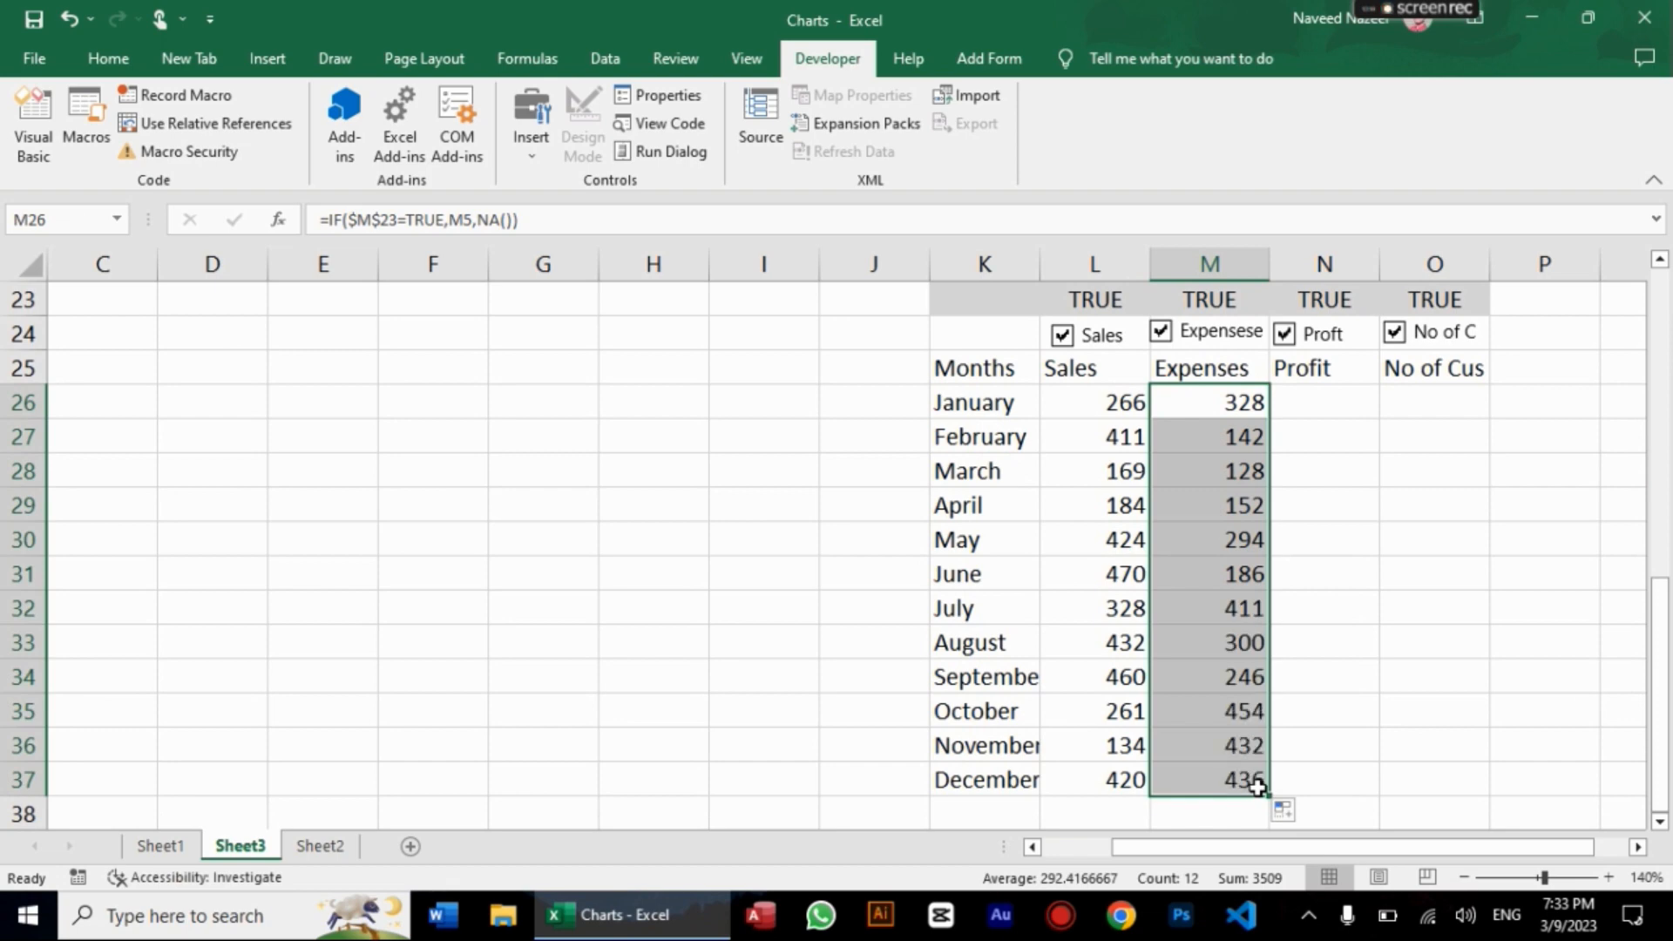
Step: Start the January Profit formula in N26 as an IF that tests whether N23=TRUE
click(1464, 878)
click(1463, 878)
click(1464, 878)
click(1464, 879)
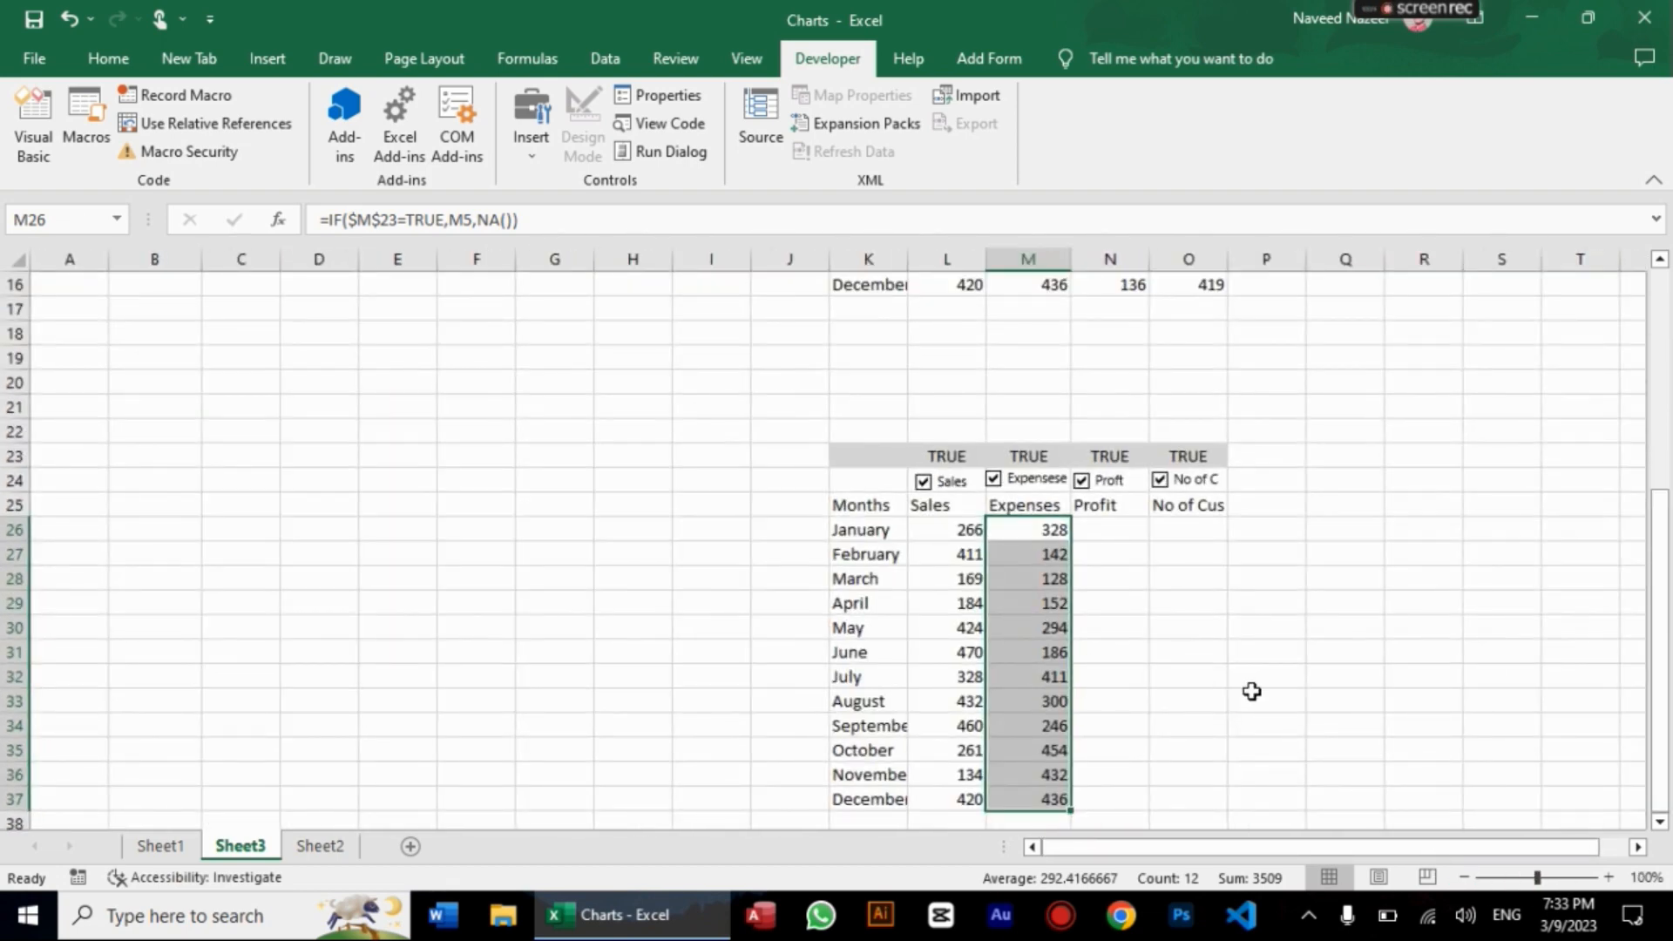
click(1129, 535)
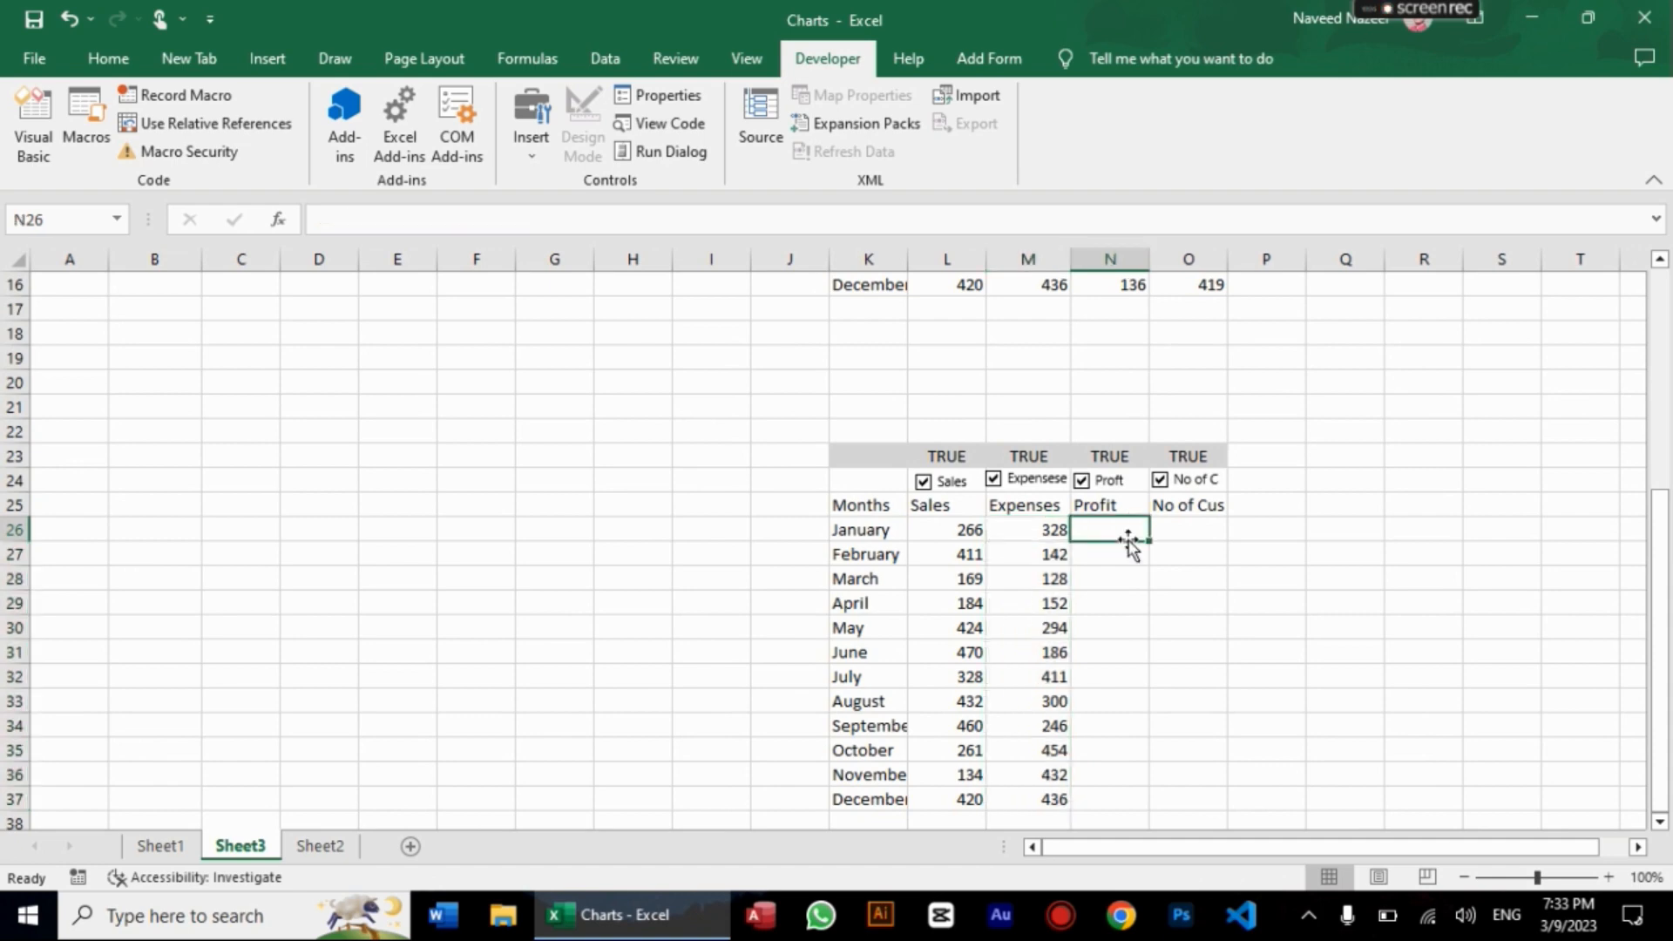
text(=if)
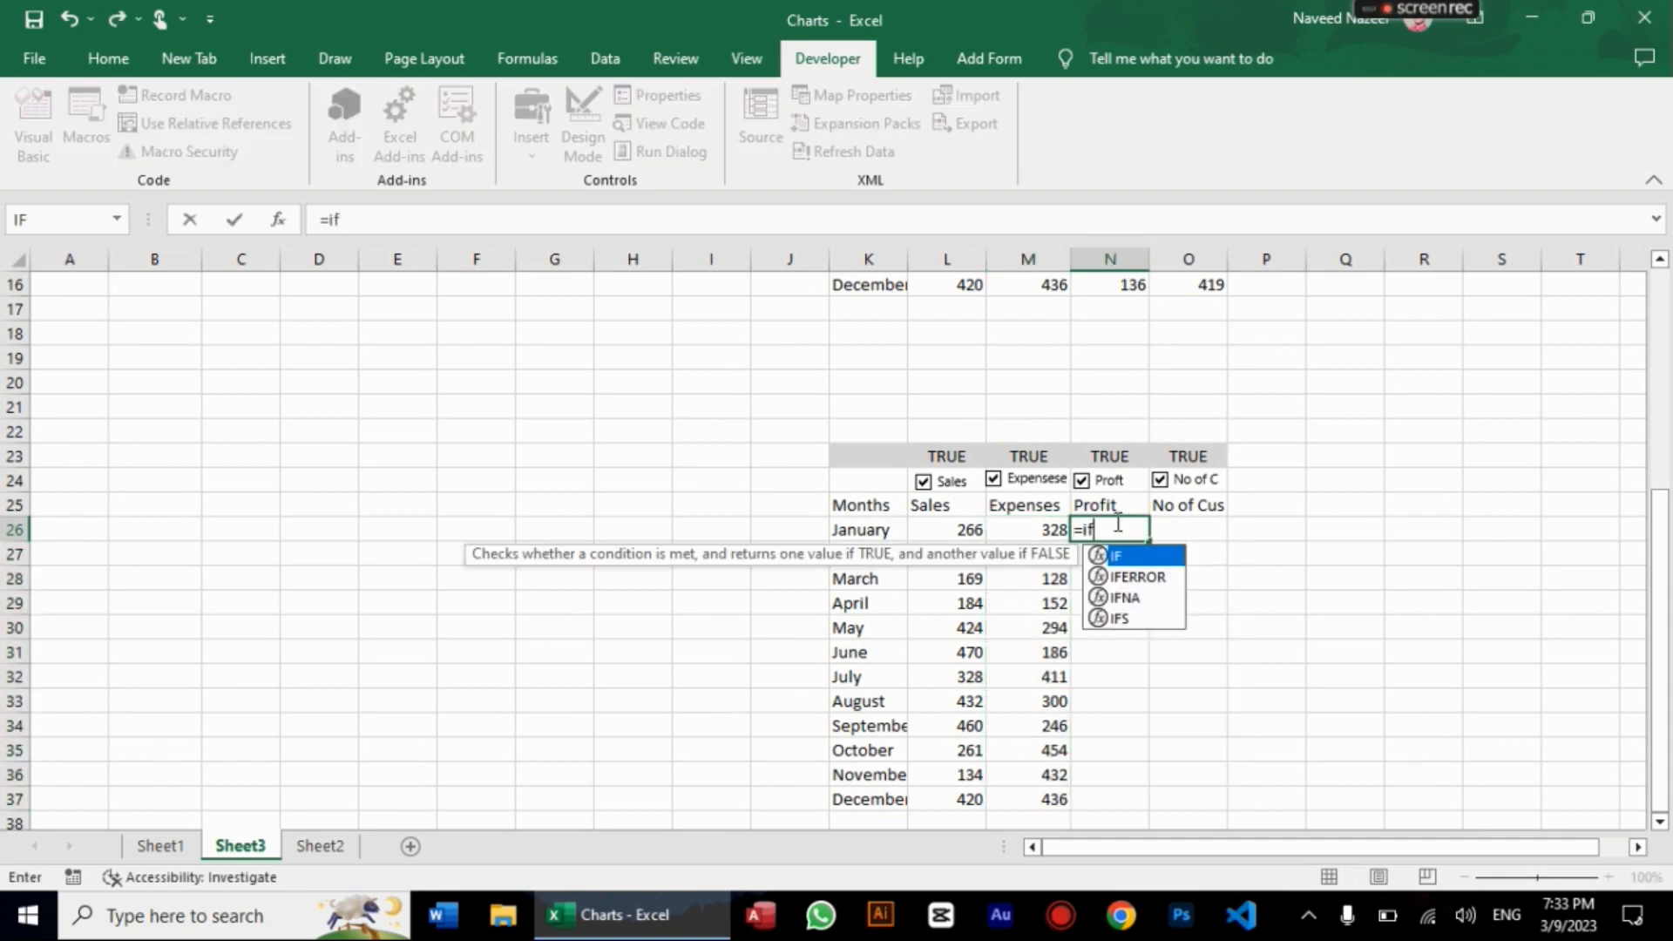
key(Tab)
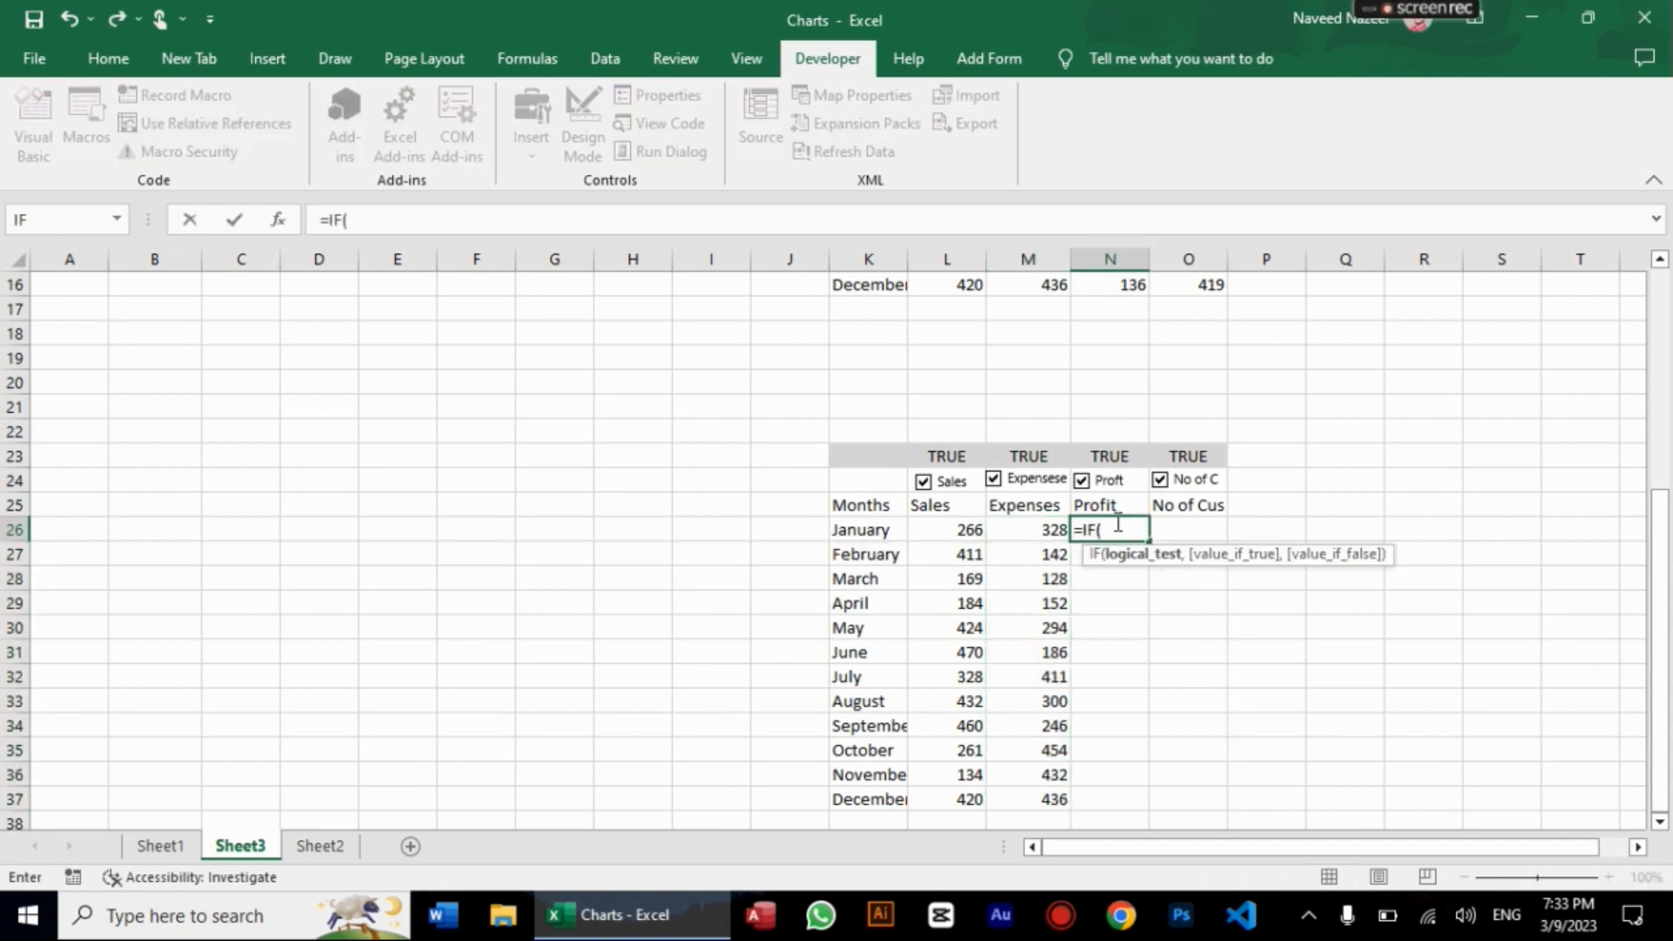
click(1112, 456)
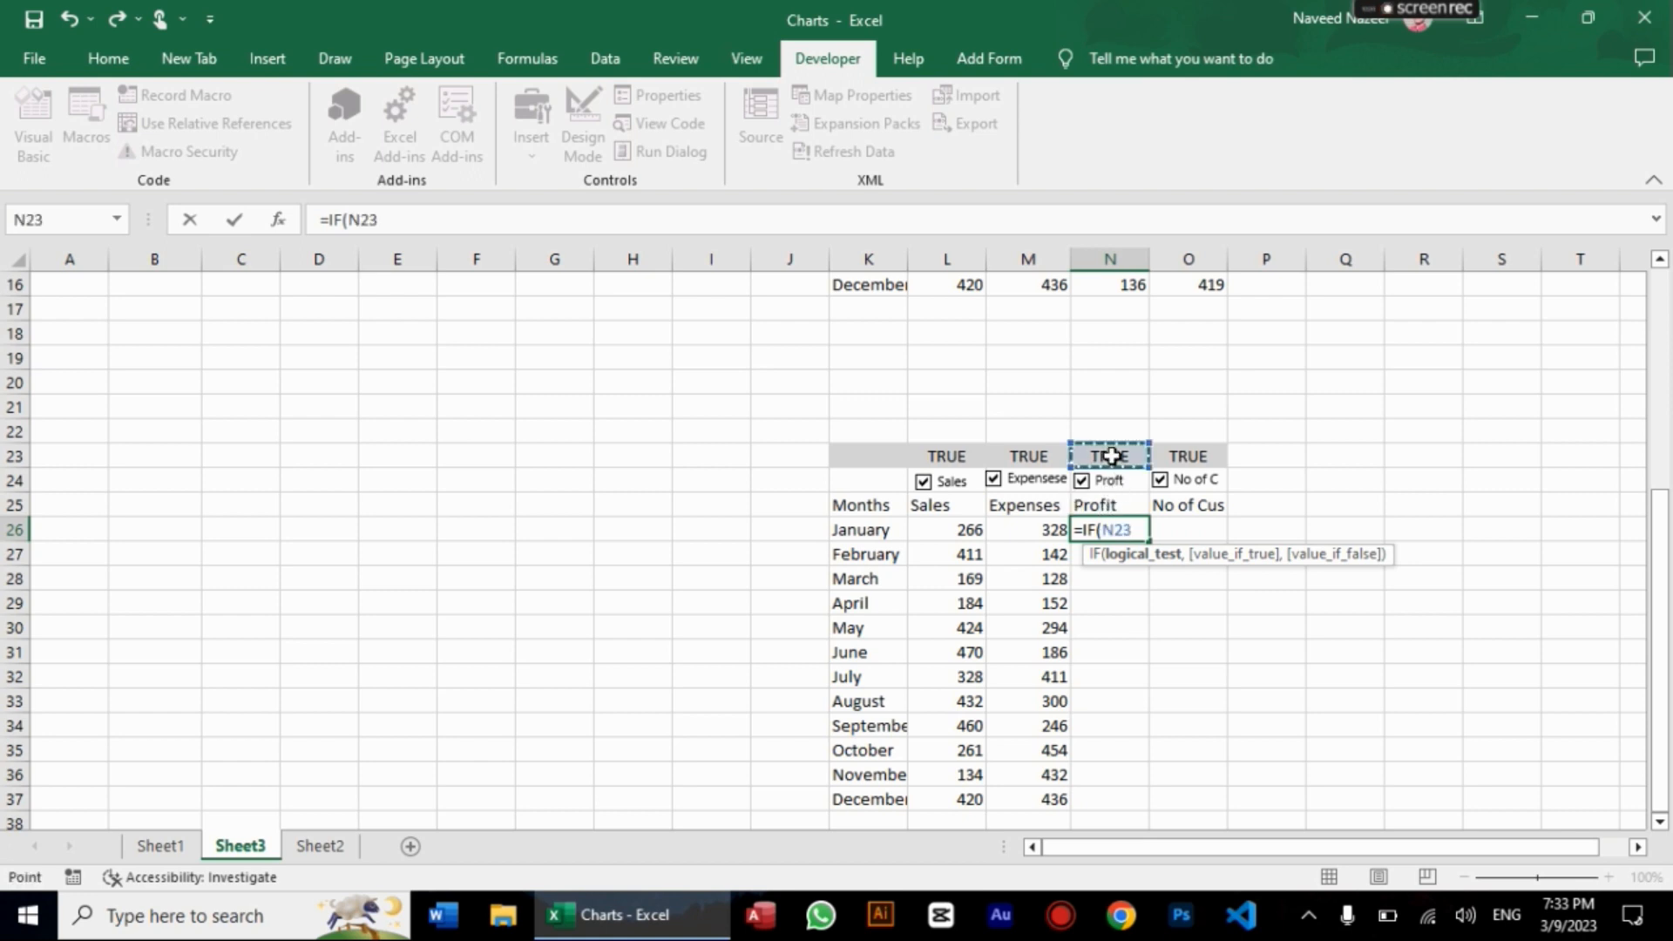
text(=tr)
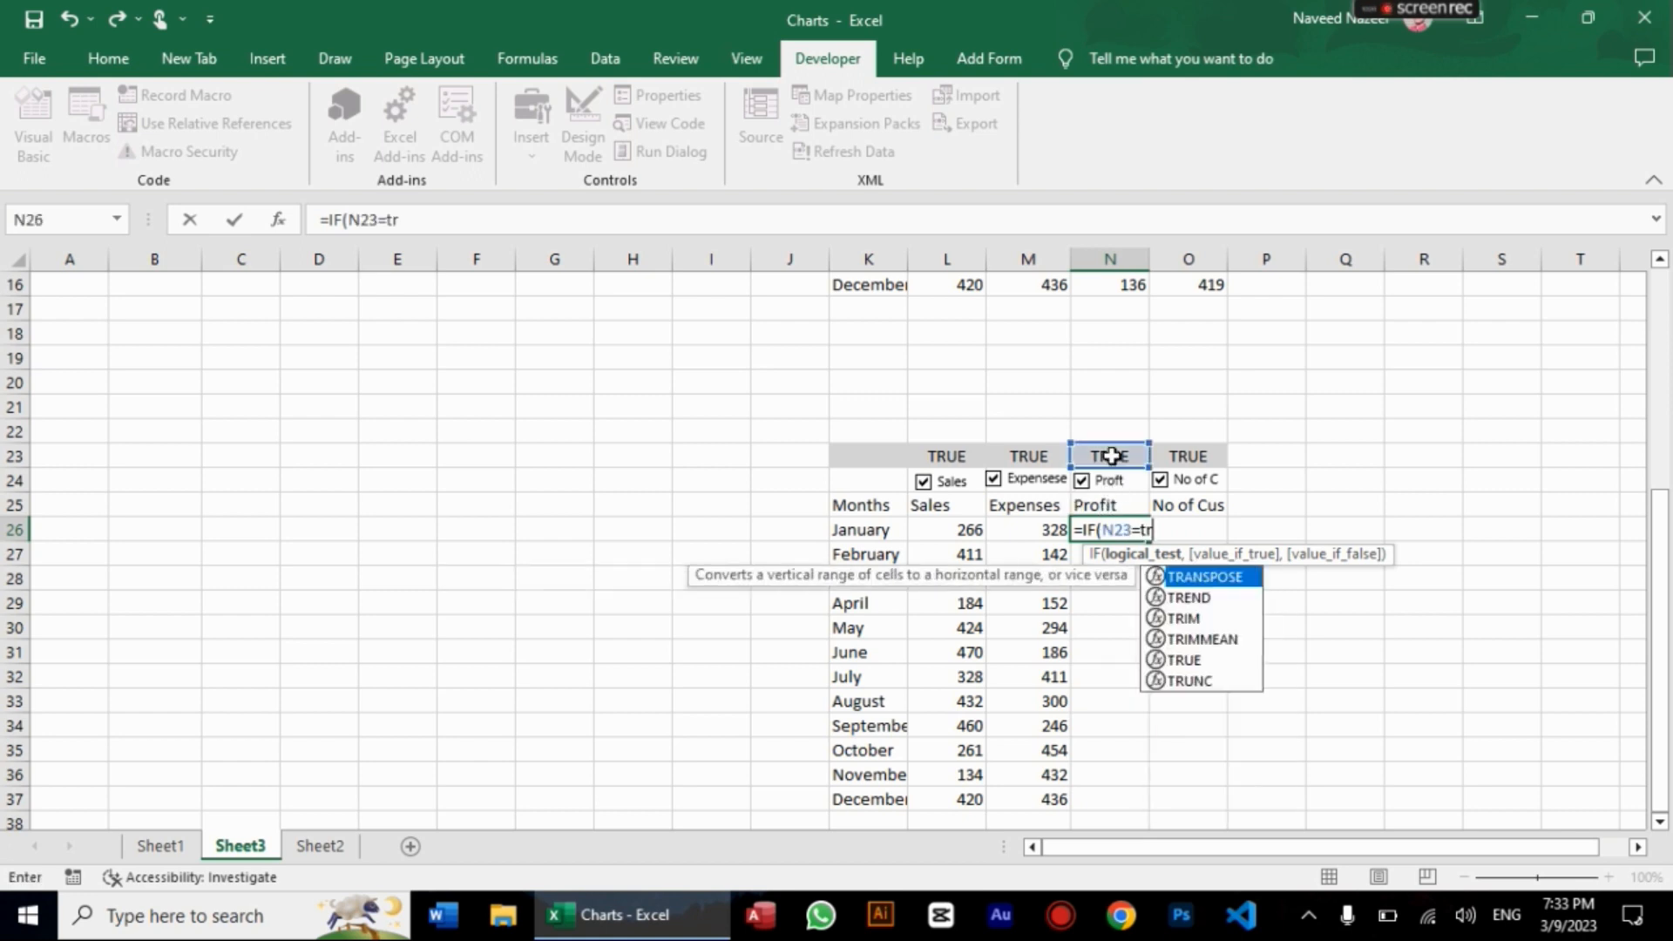
text(ue)
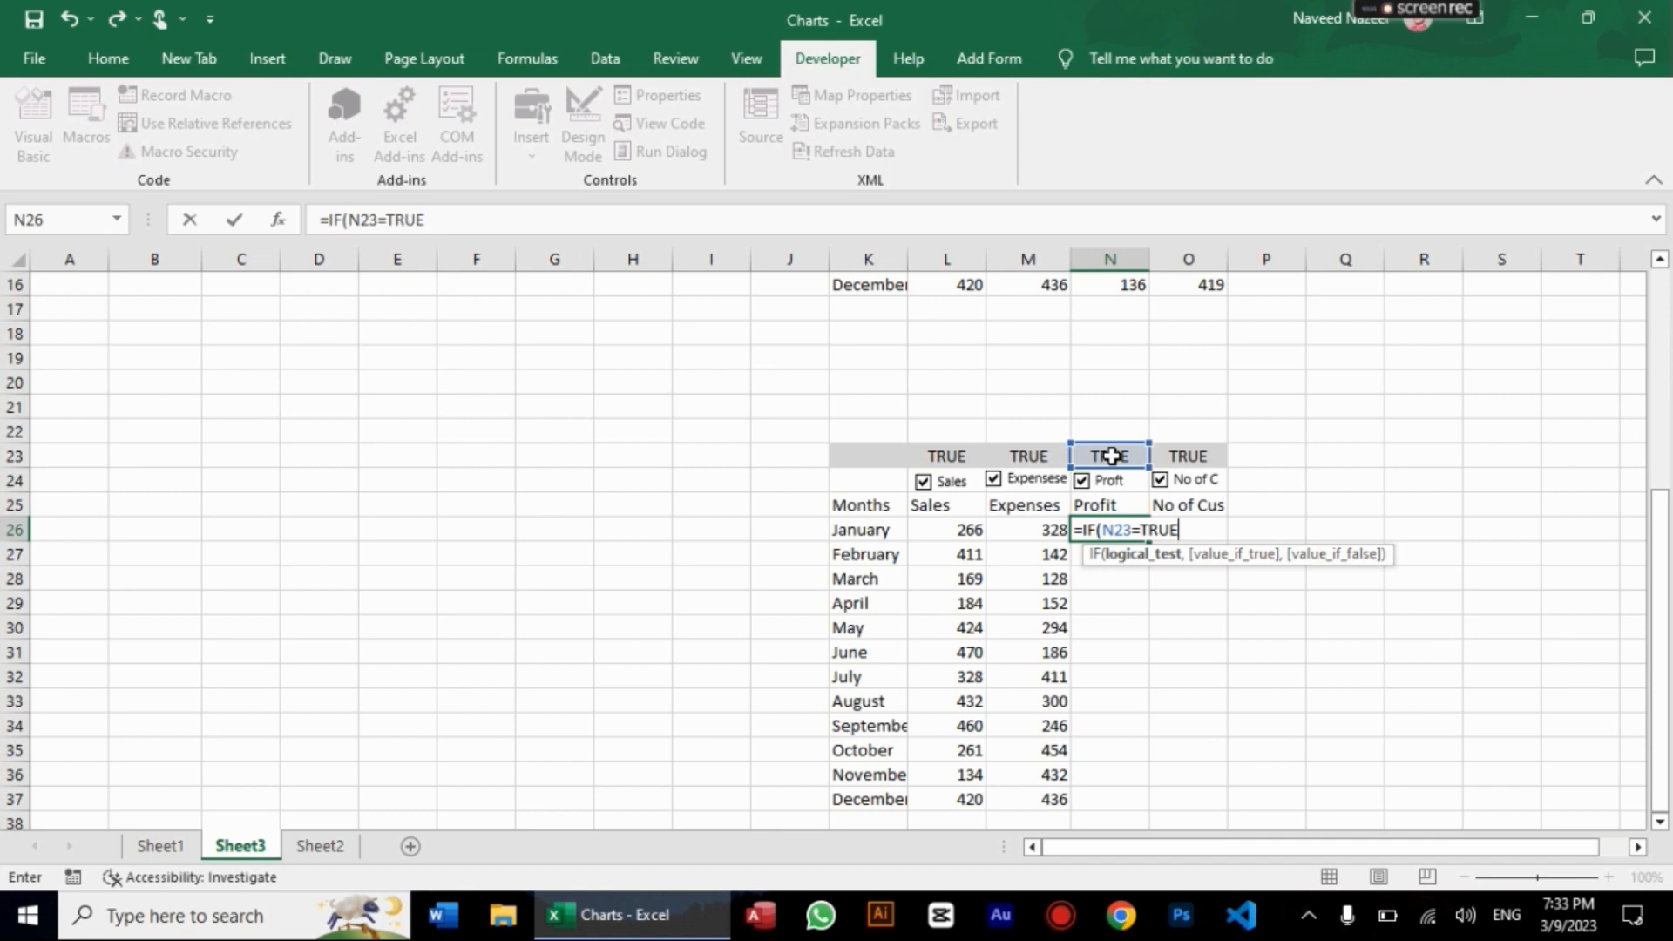
text(,)
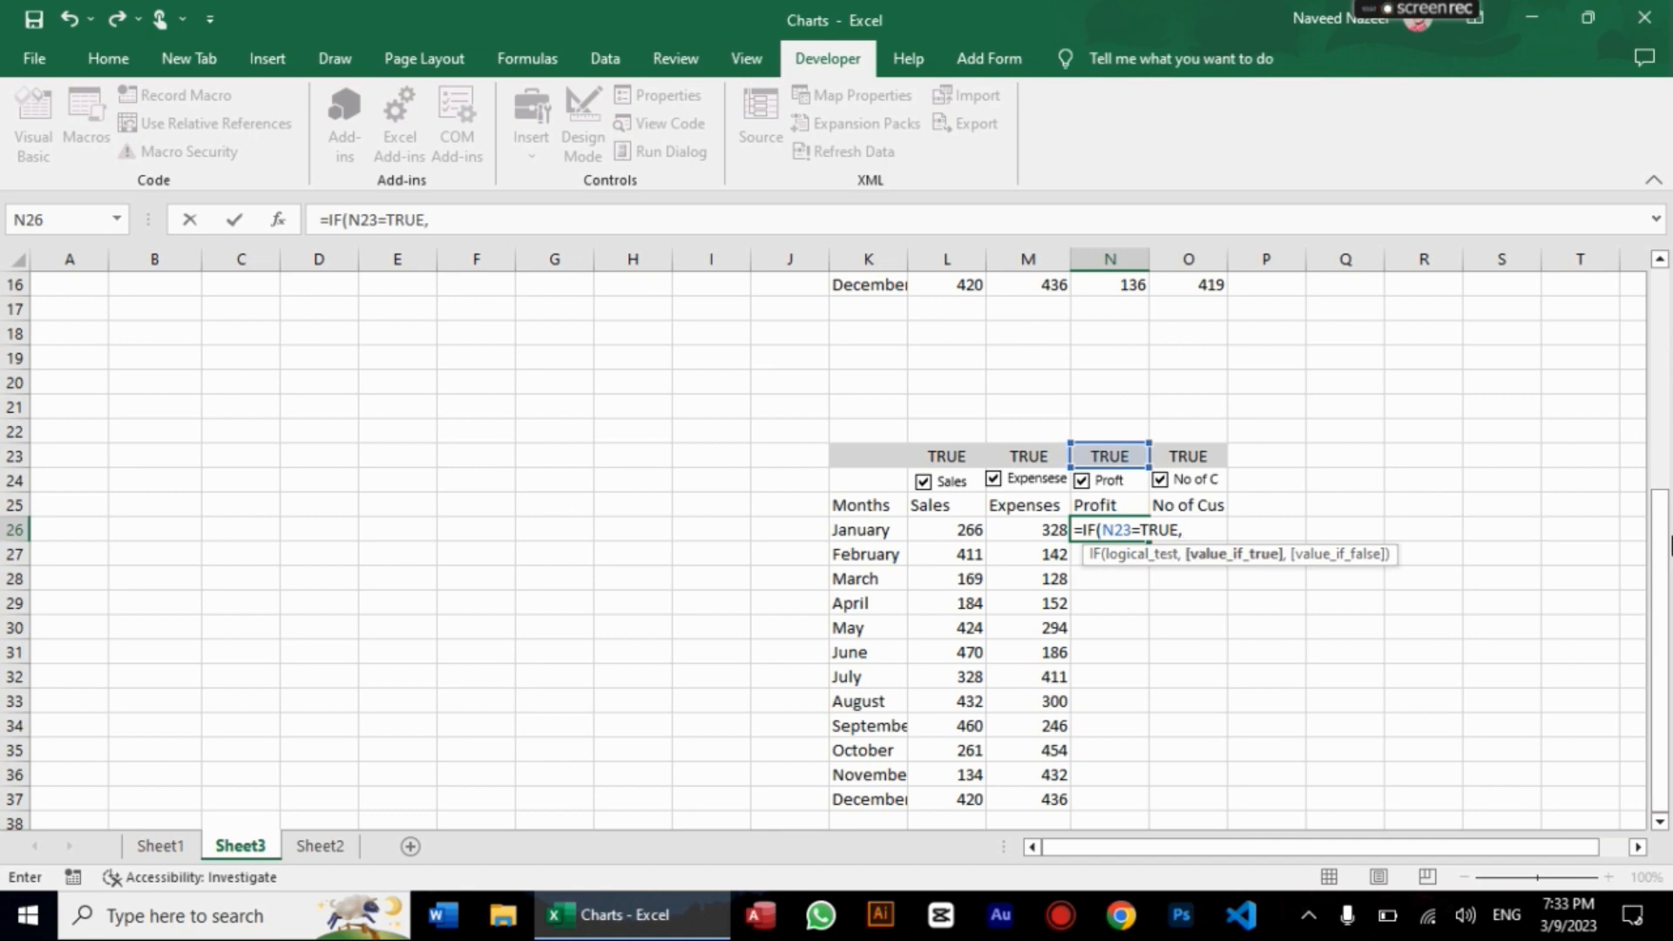
Step: Complete the N26 formula with the source table's January Profit N5 as the true value and NA() as the false value
scroll(1666, 436, up, 4)
scroll(1667, 436, up, 1)
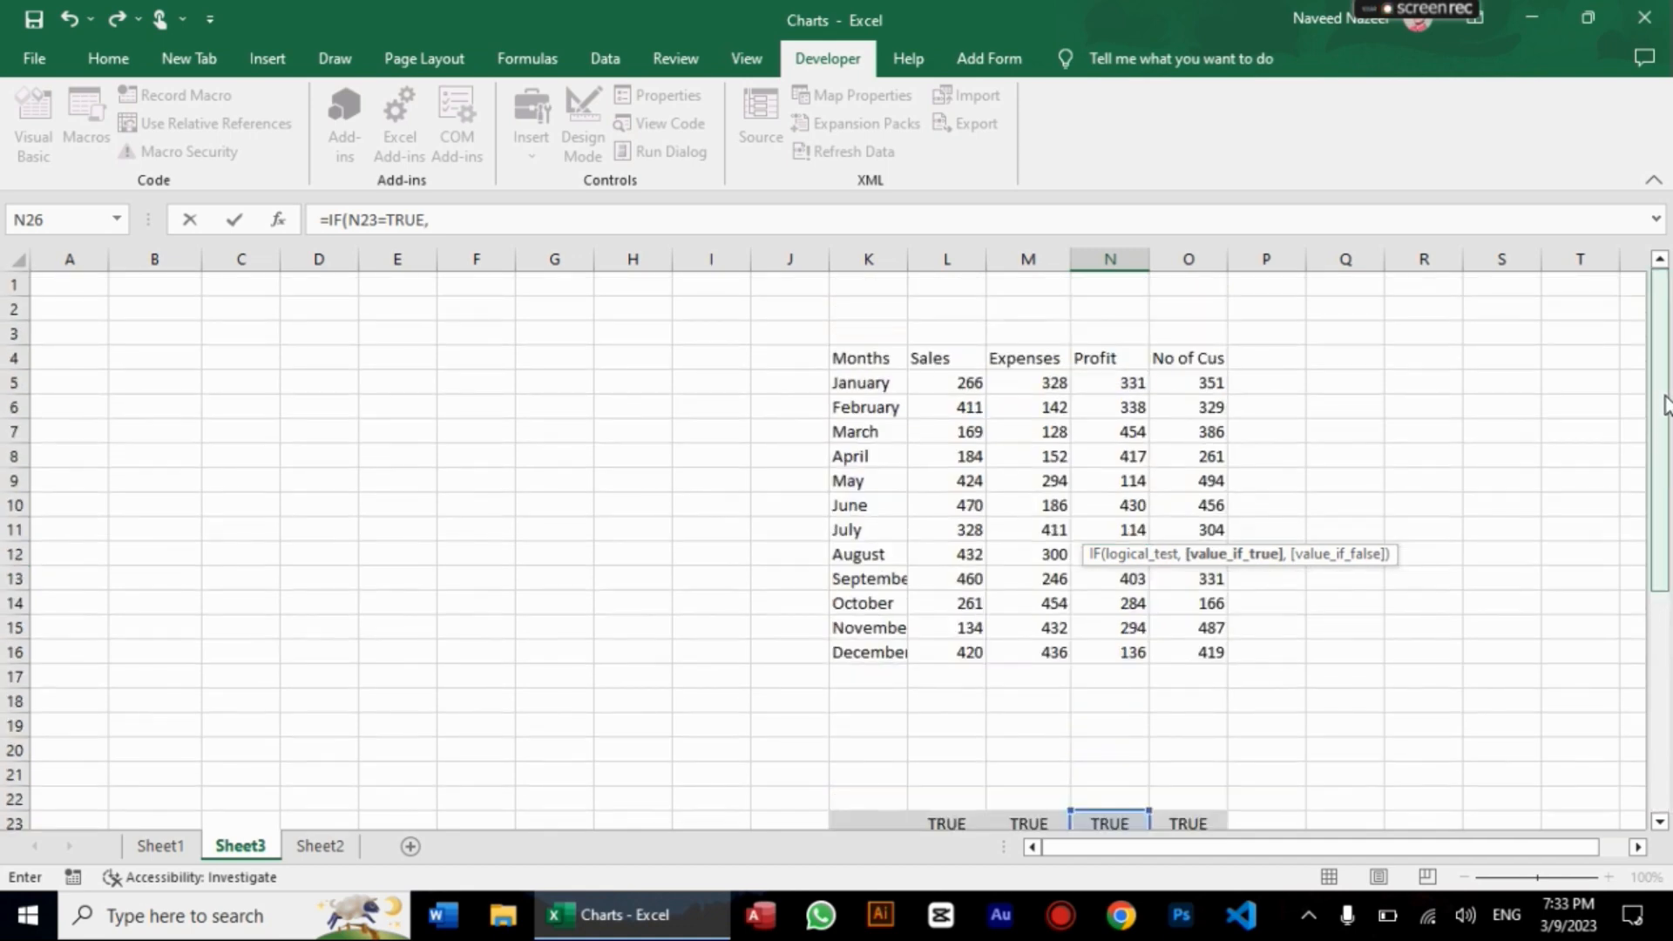
click(1136, 386)
text(,)
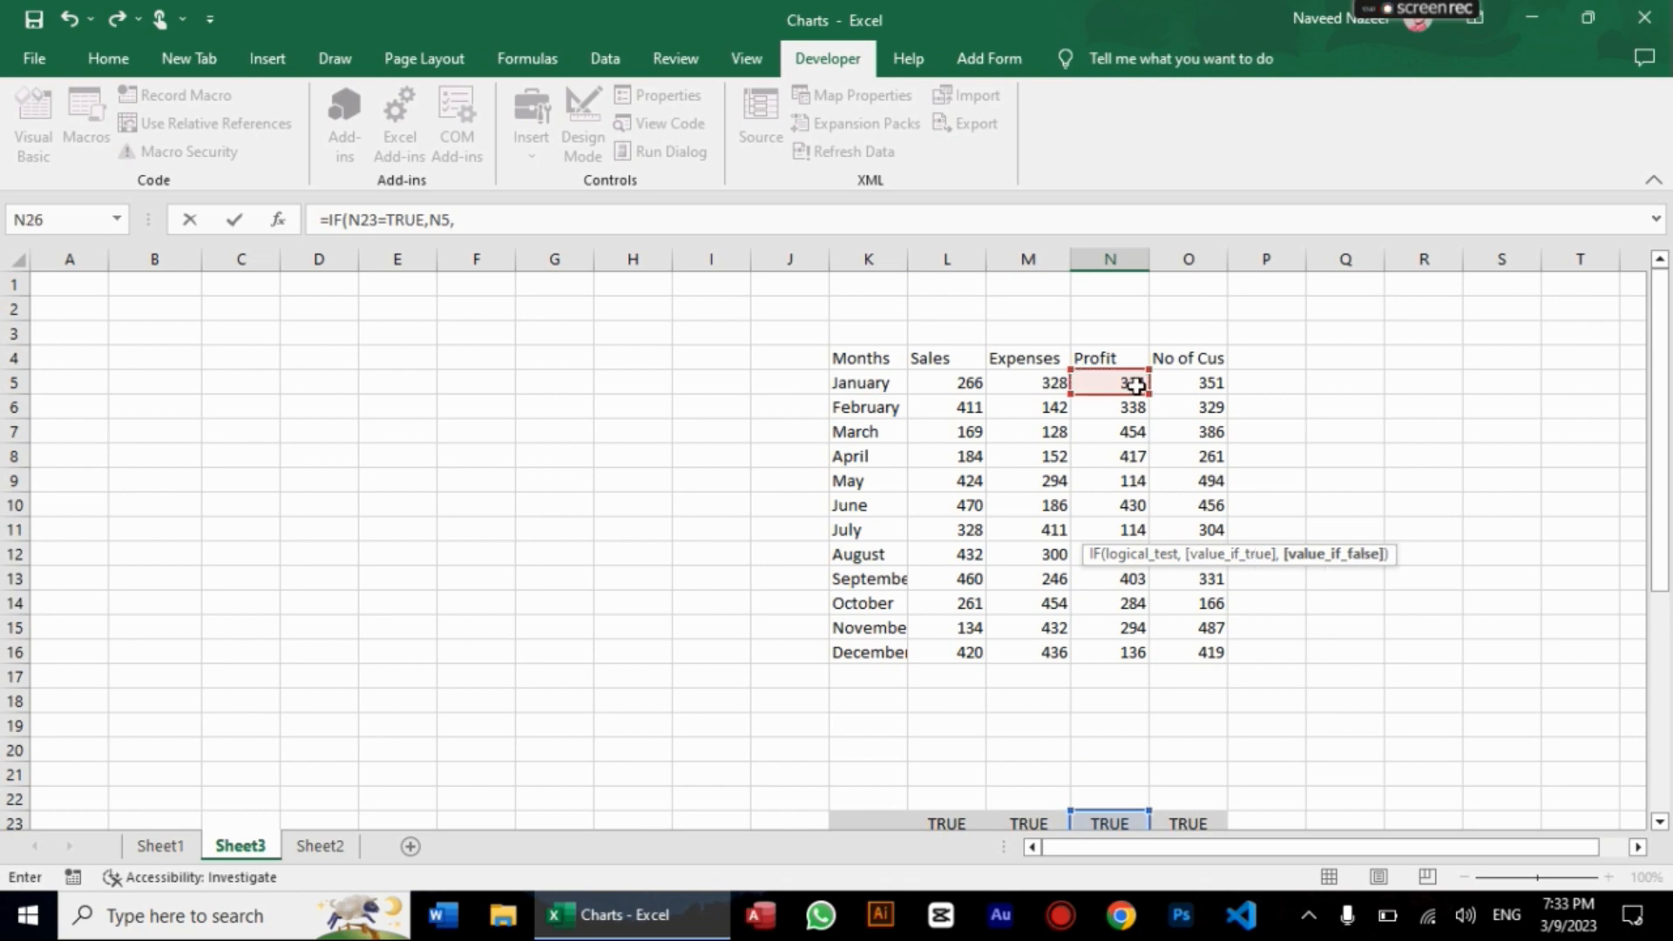
text(NA)
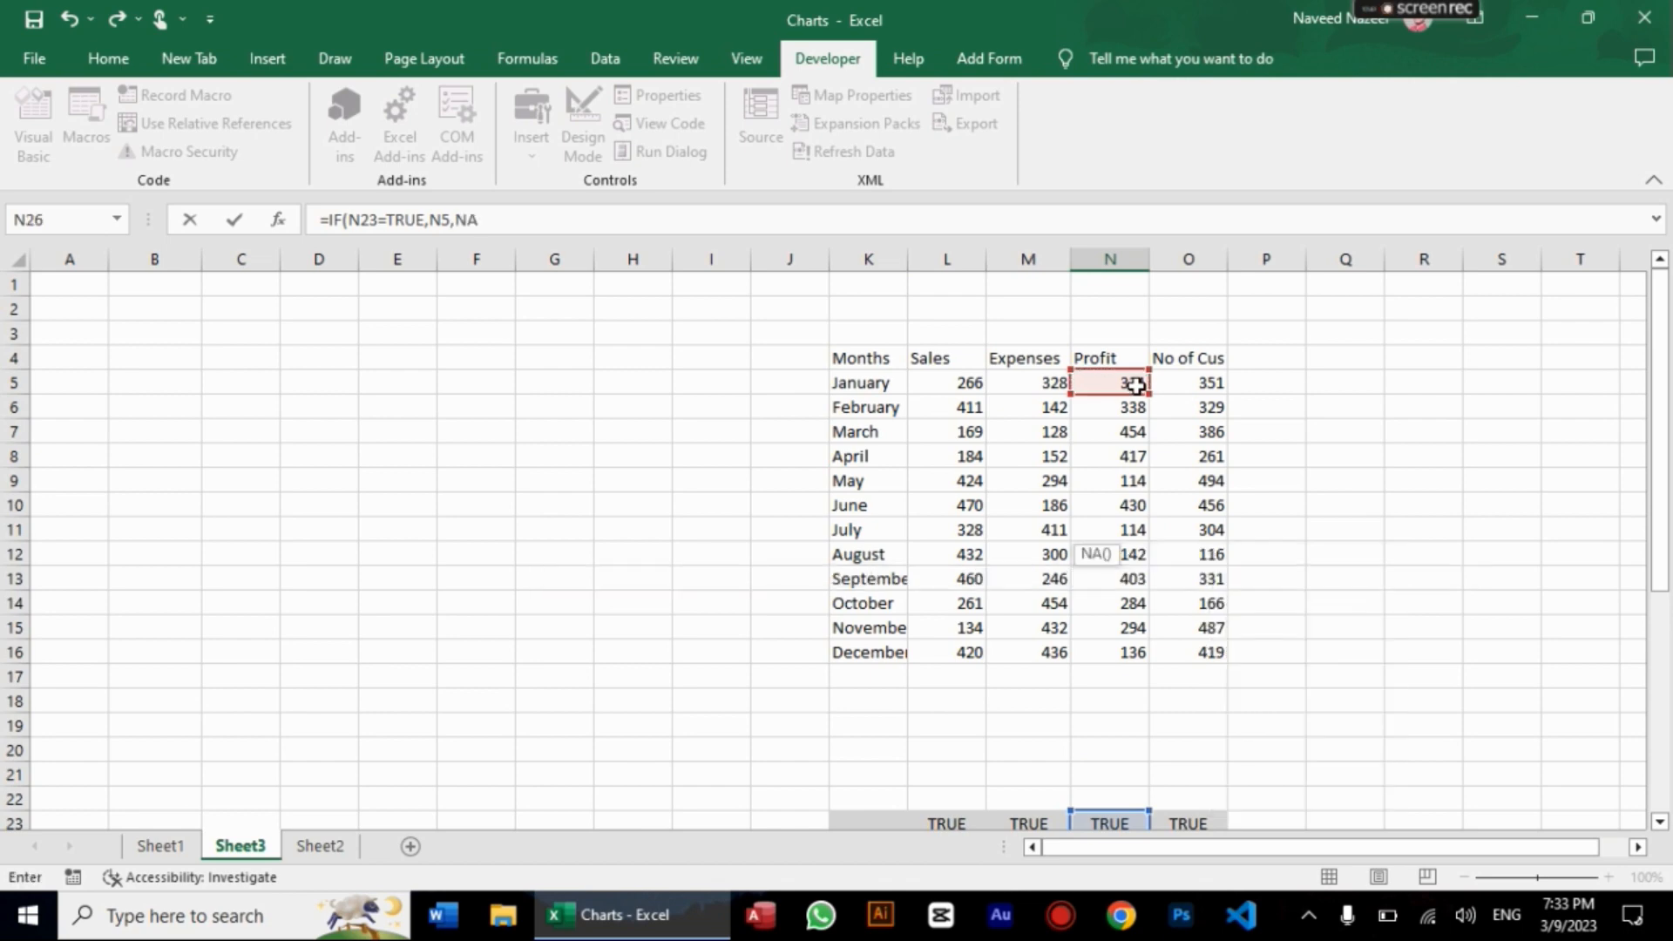
text(()))
Step: Make the check box reference in N26 absolute as $N$23 and copy the formula down the Profit column through December in N37
click(347, 220)
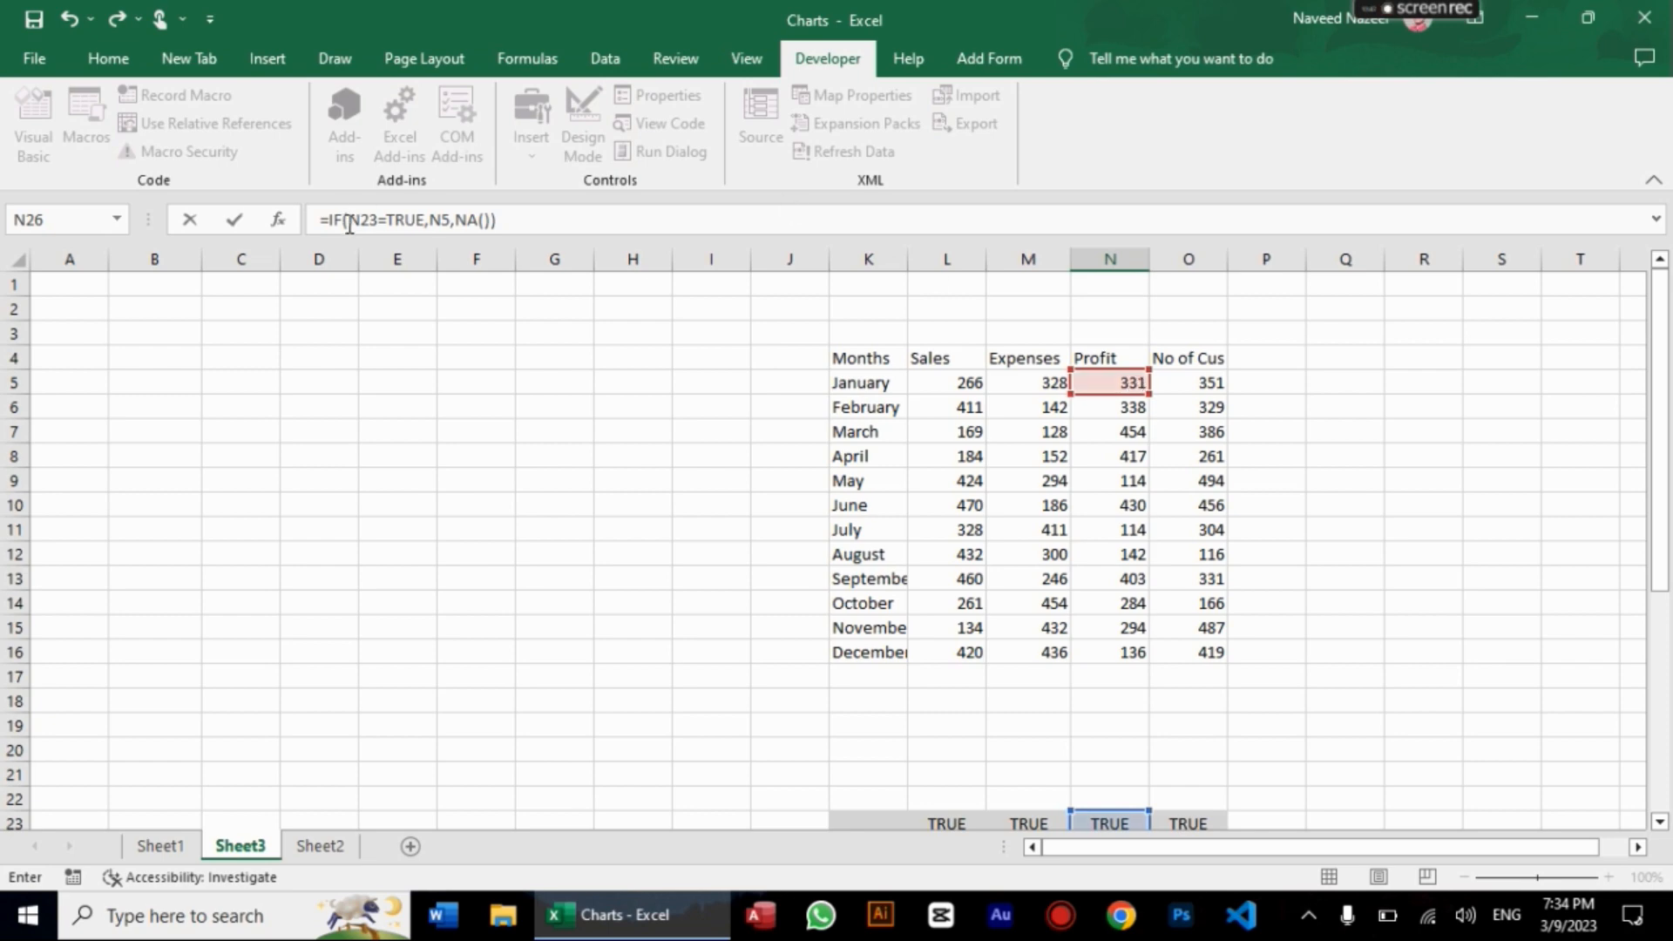
text($)
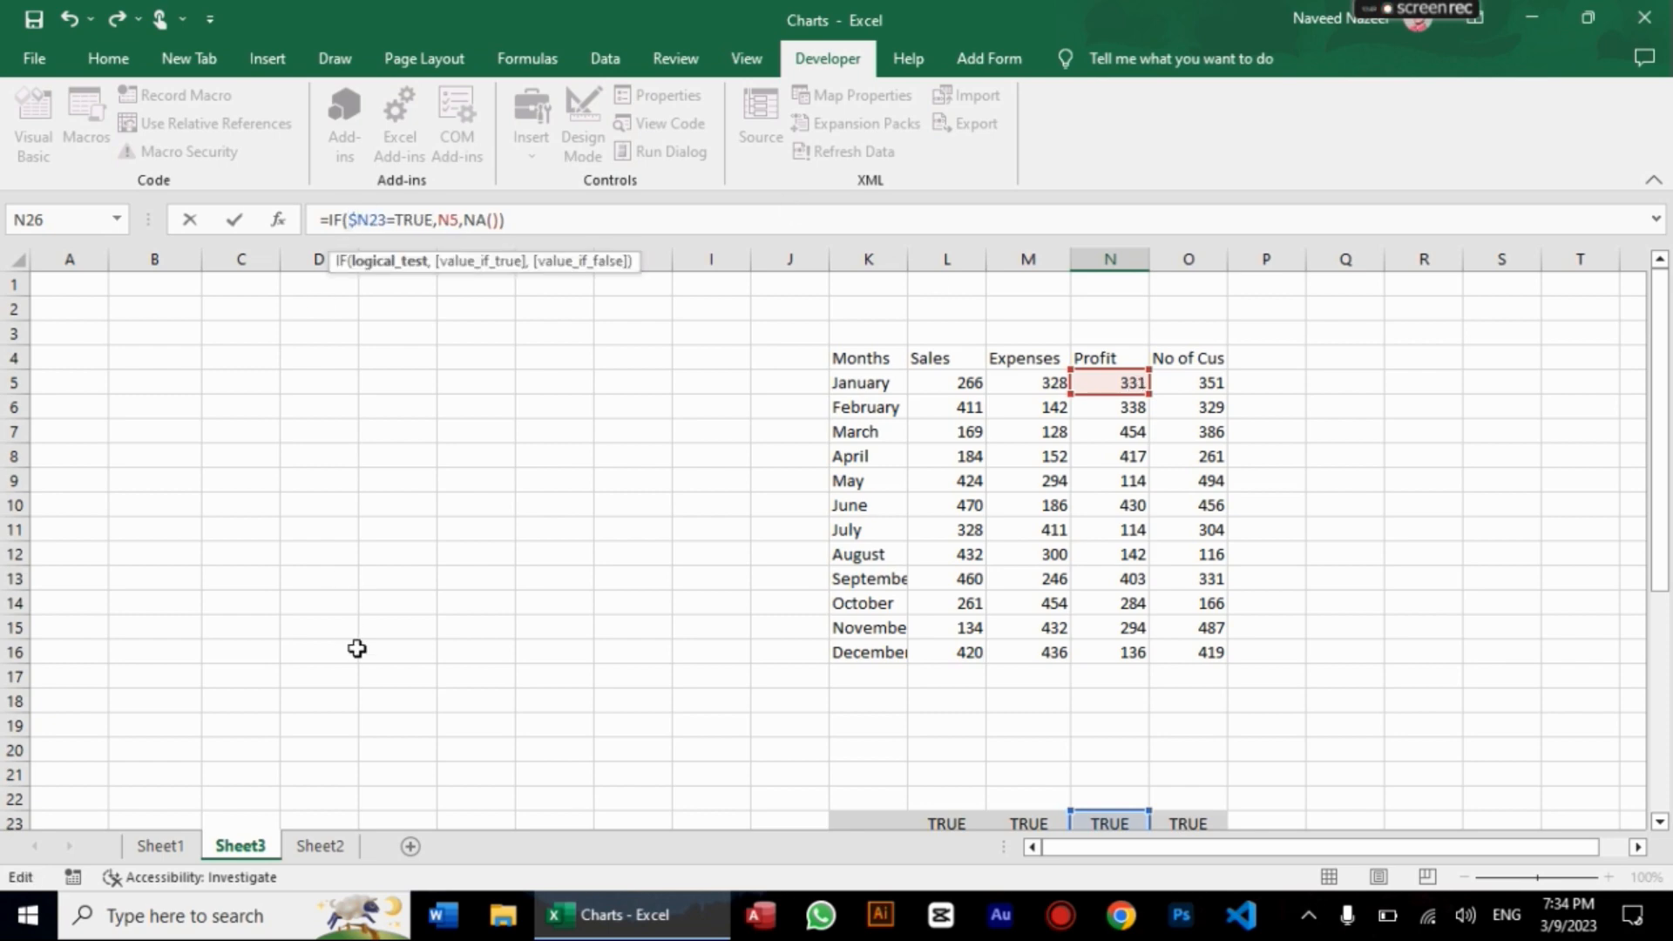
key(Right)
text($)
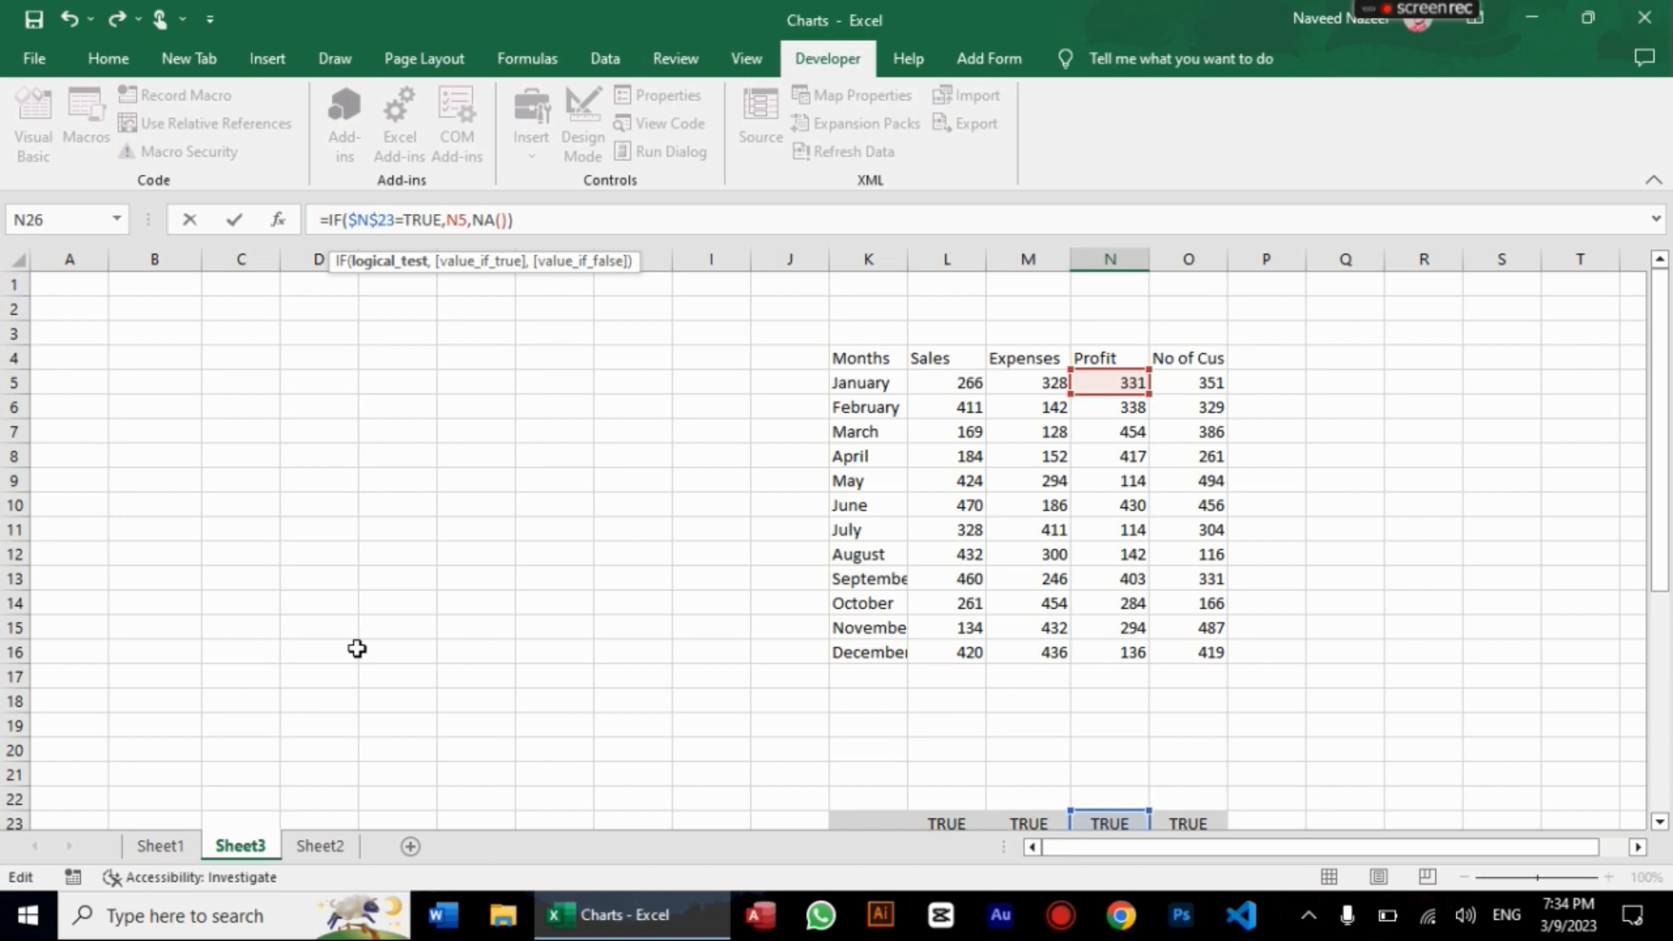
key(Return)
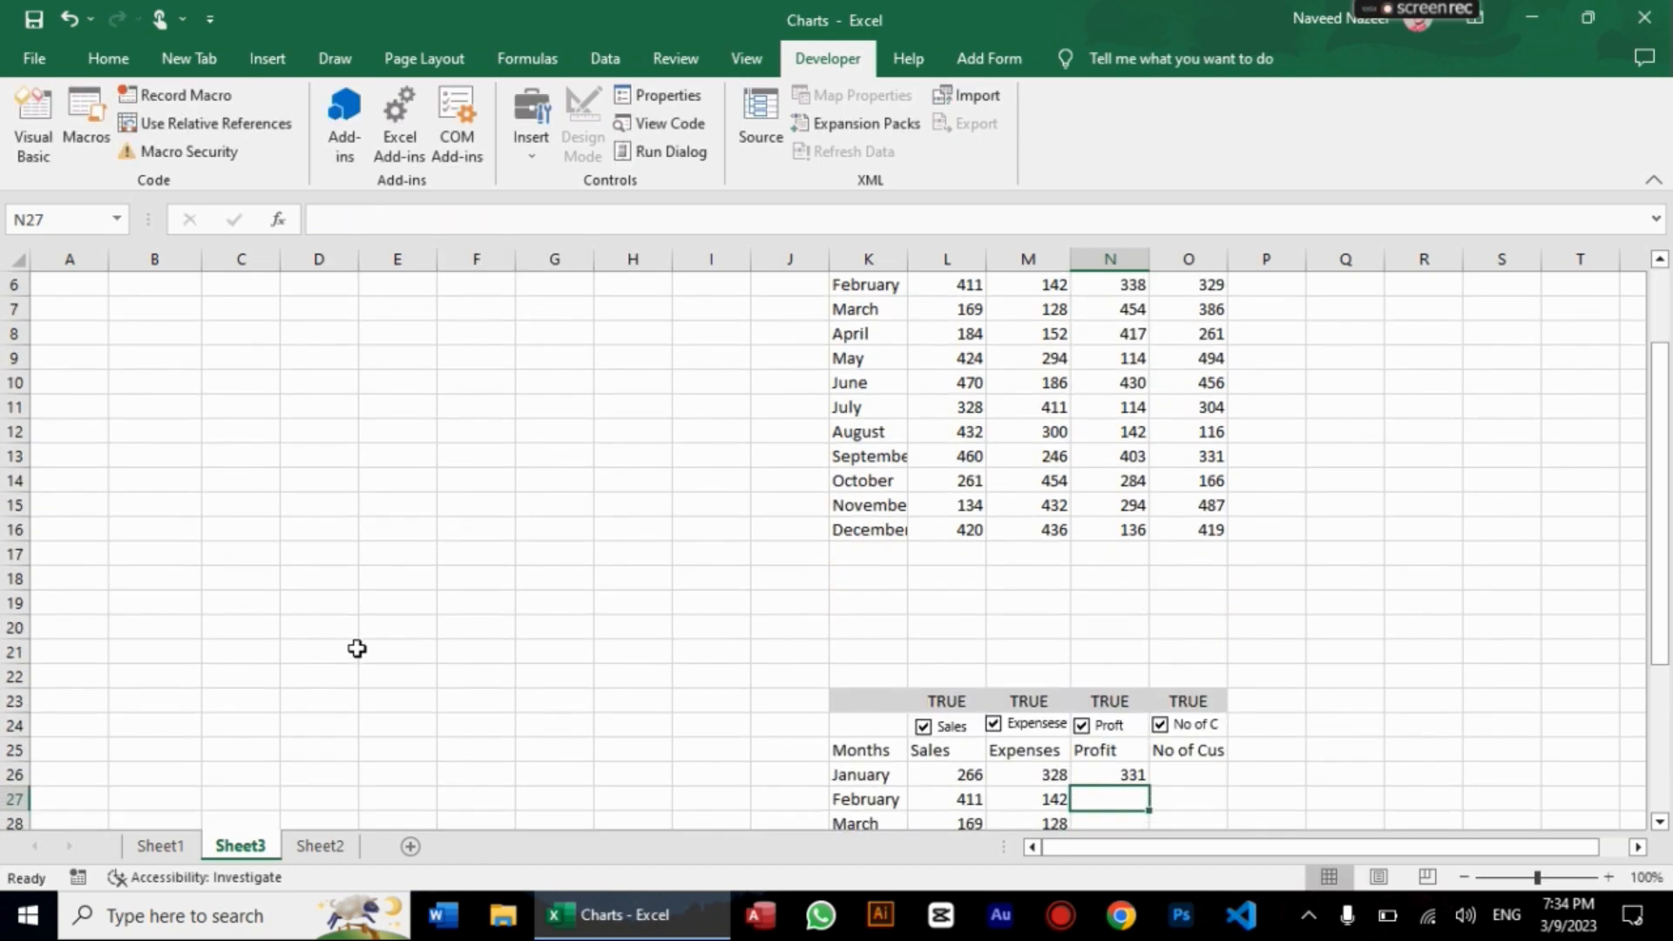
click(1110, 770)
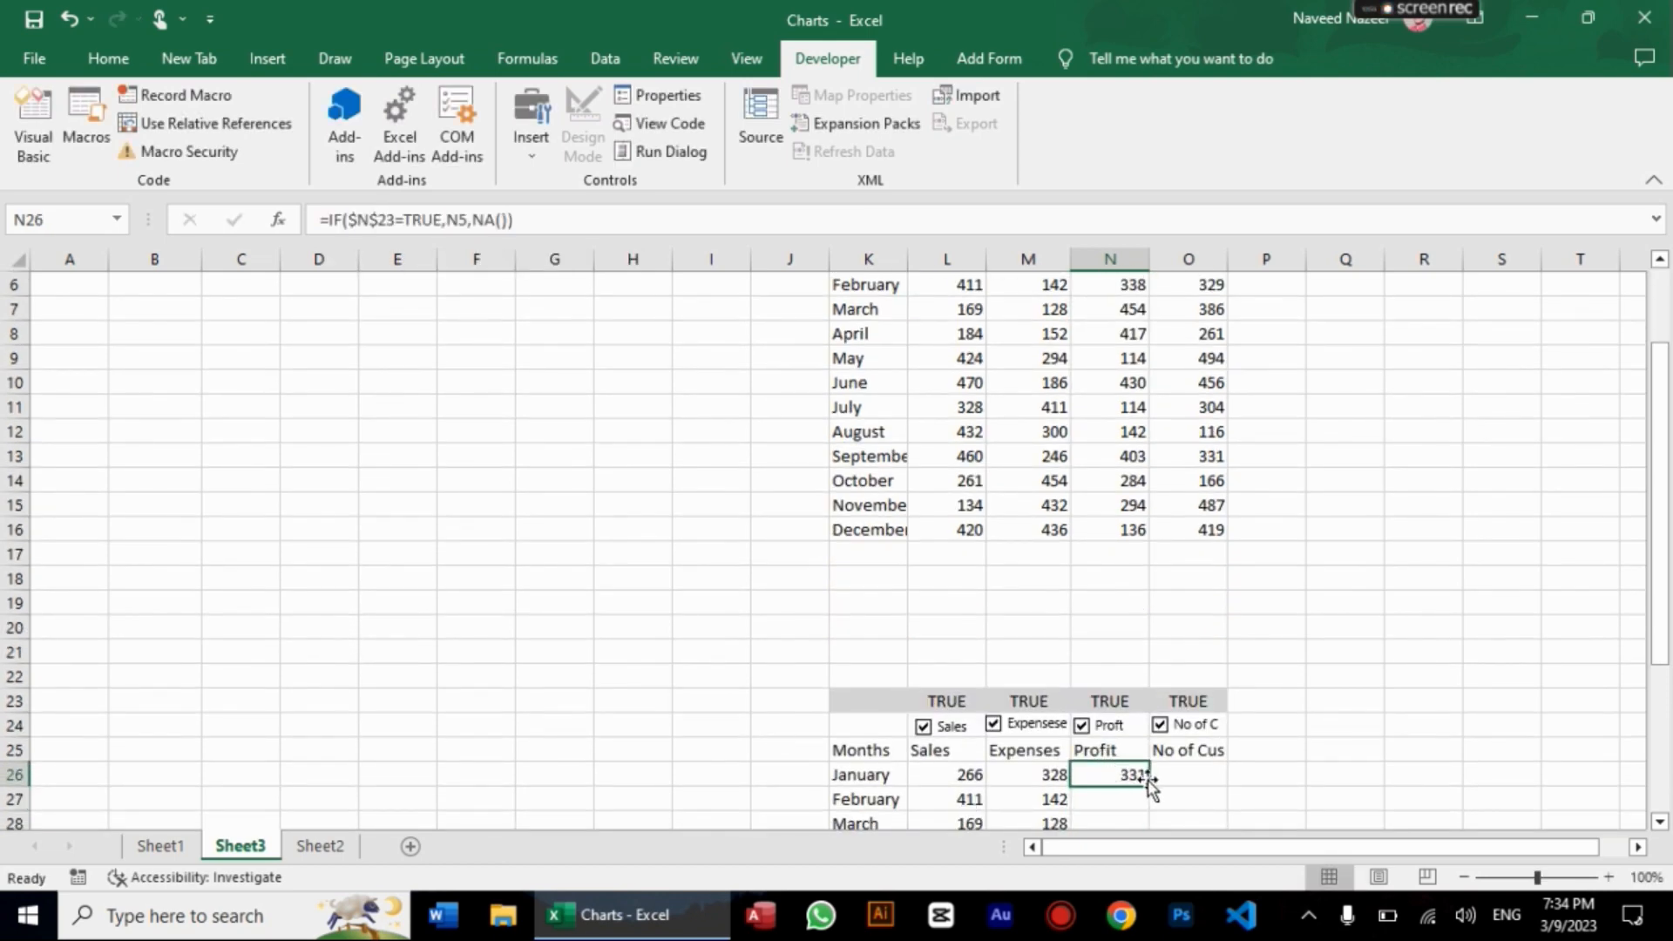
drag(1149, 787, 1117, 744)
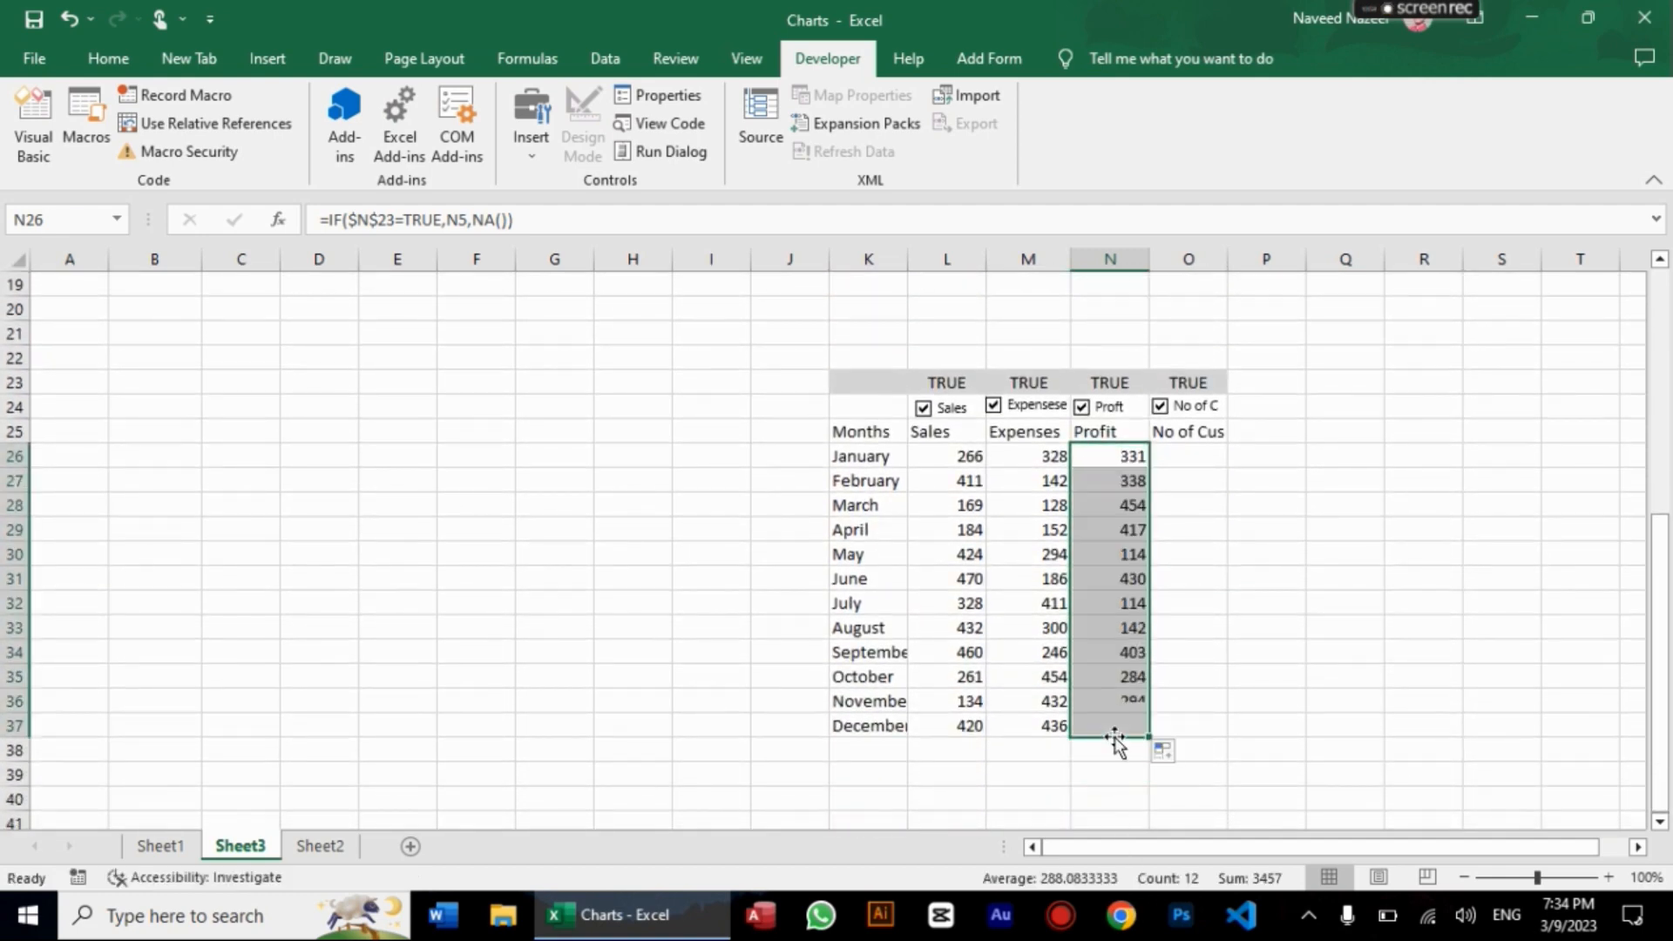
Step: Start the January customer-count formula in O26 as an IF that tests whether O23=TRUE
click(1202, 462)
text(=)
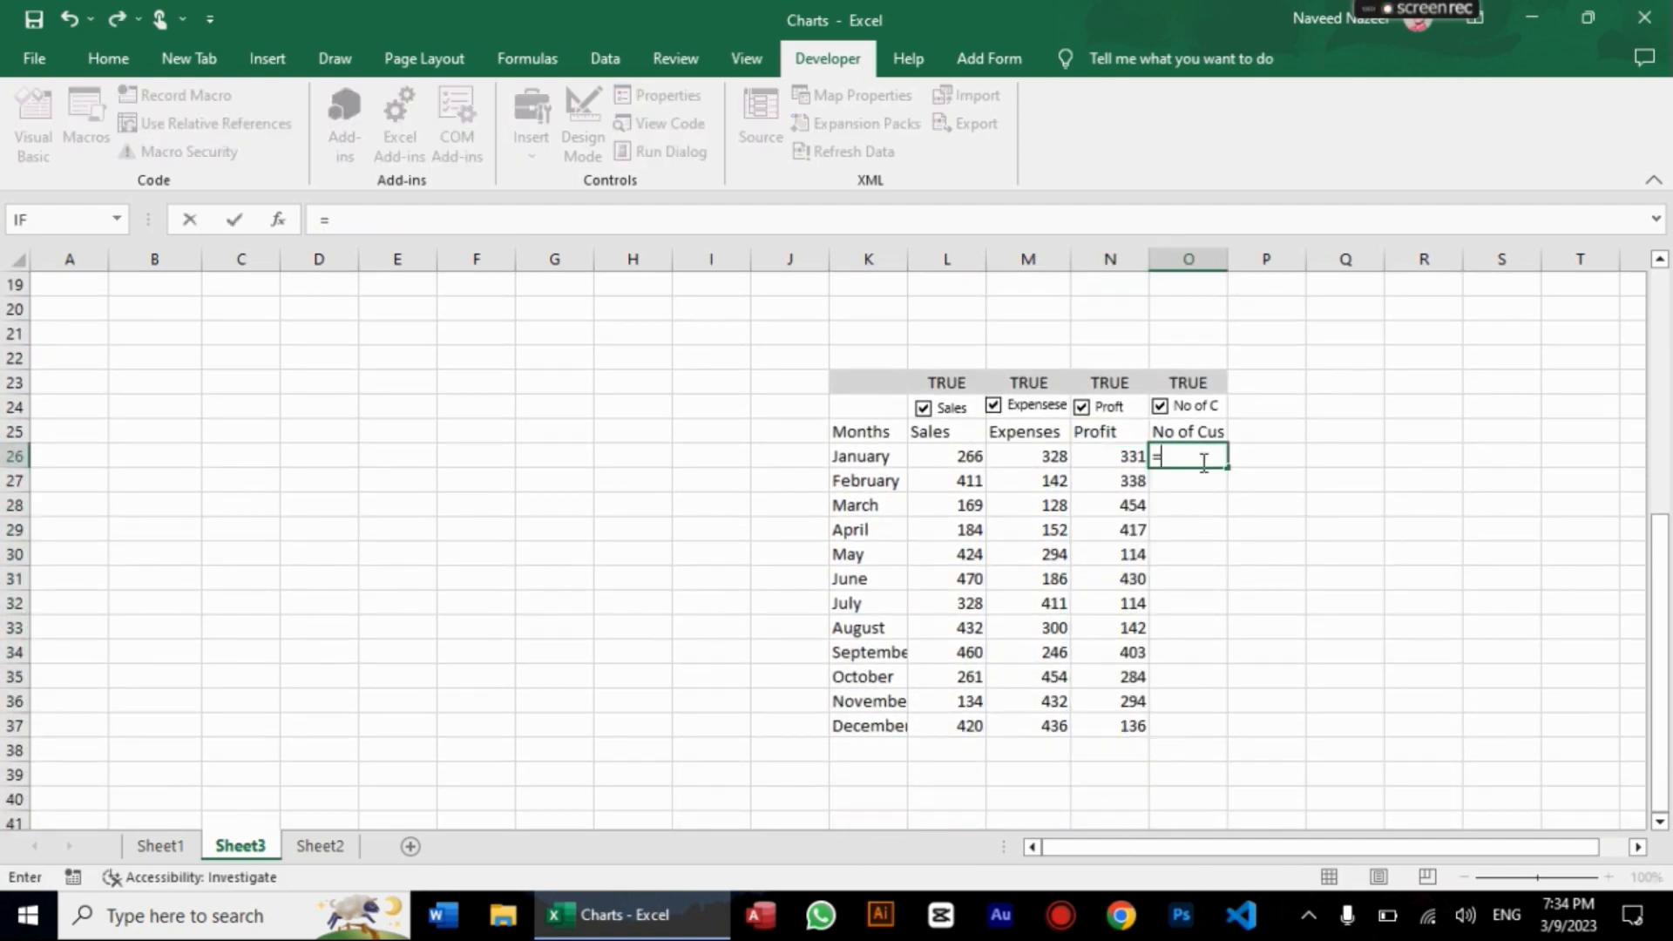
text(if)
key(Tab)
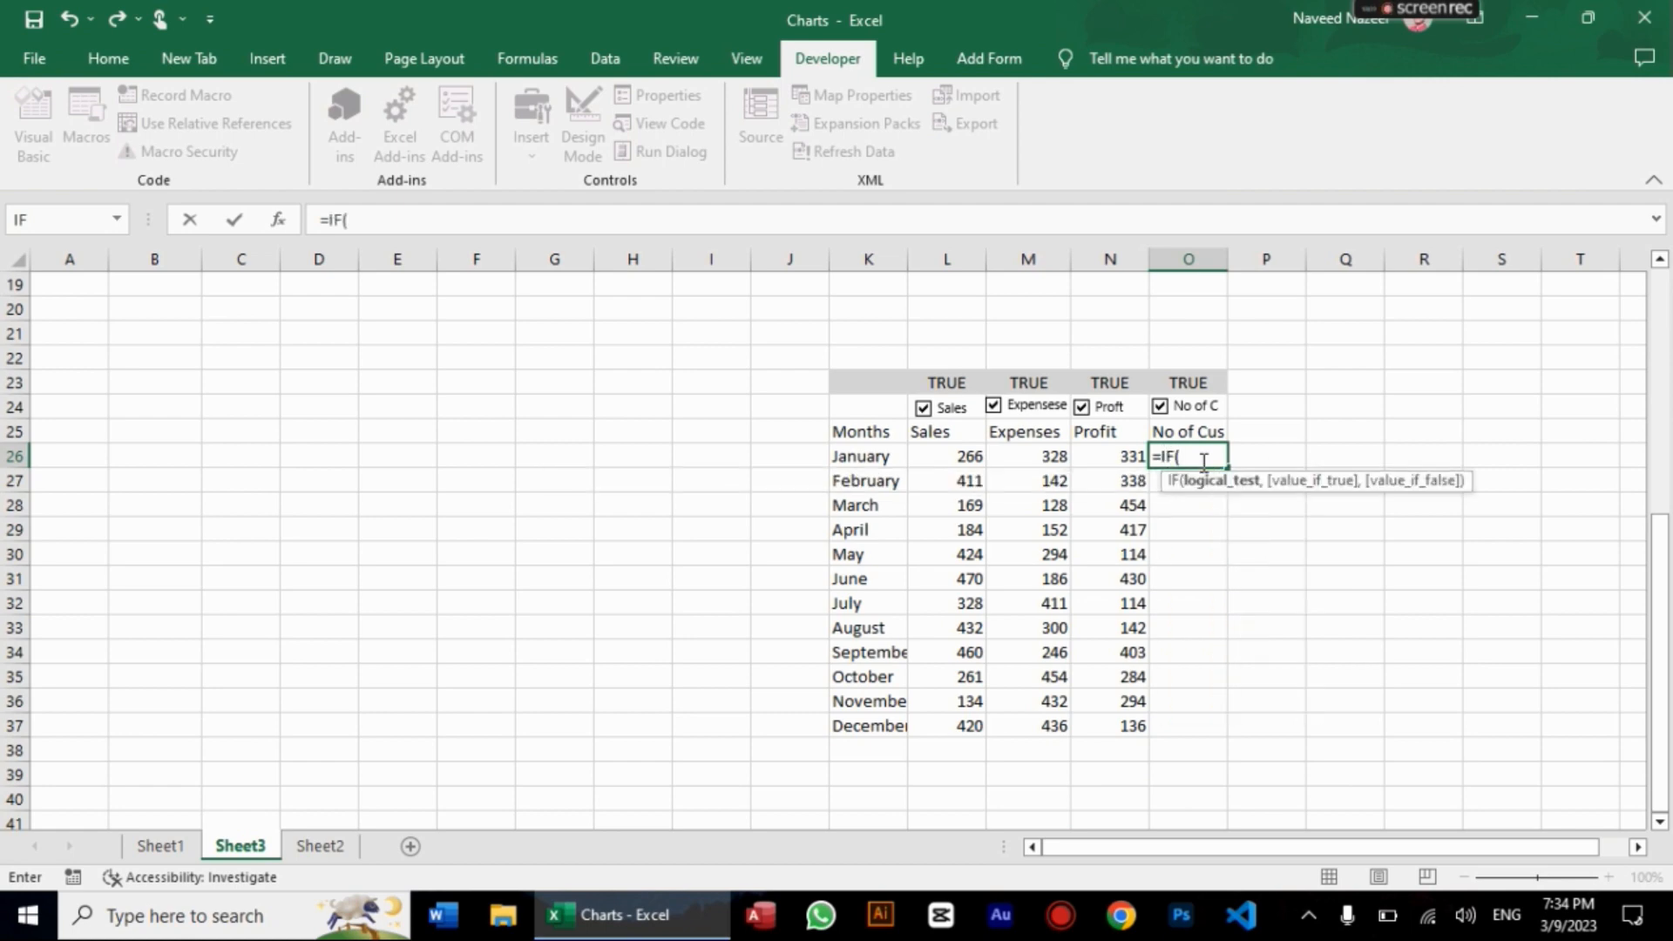
click(1197, 380)
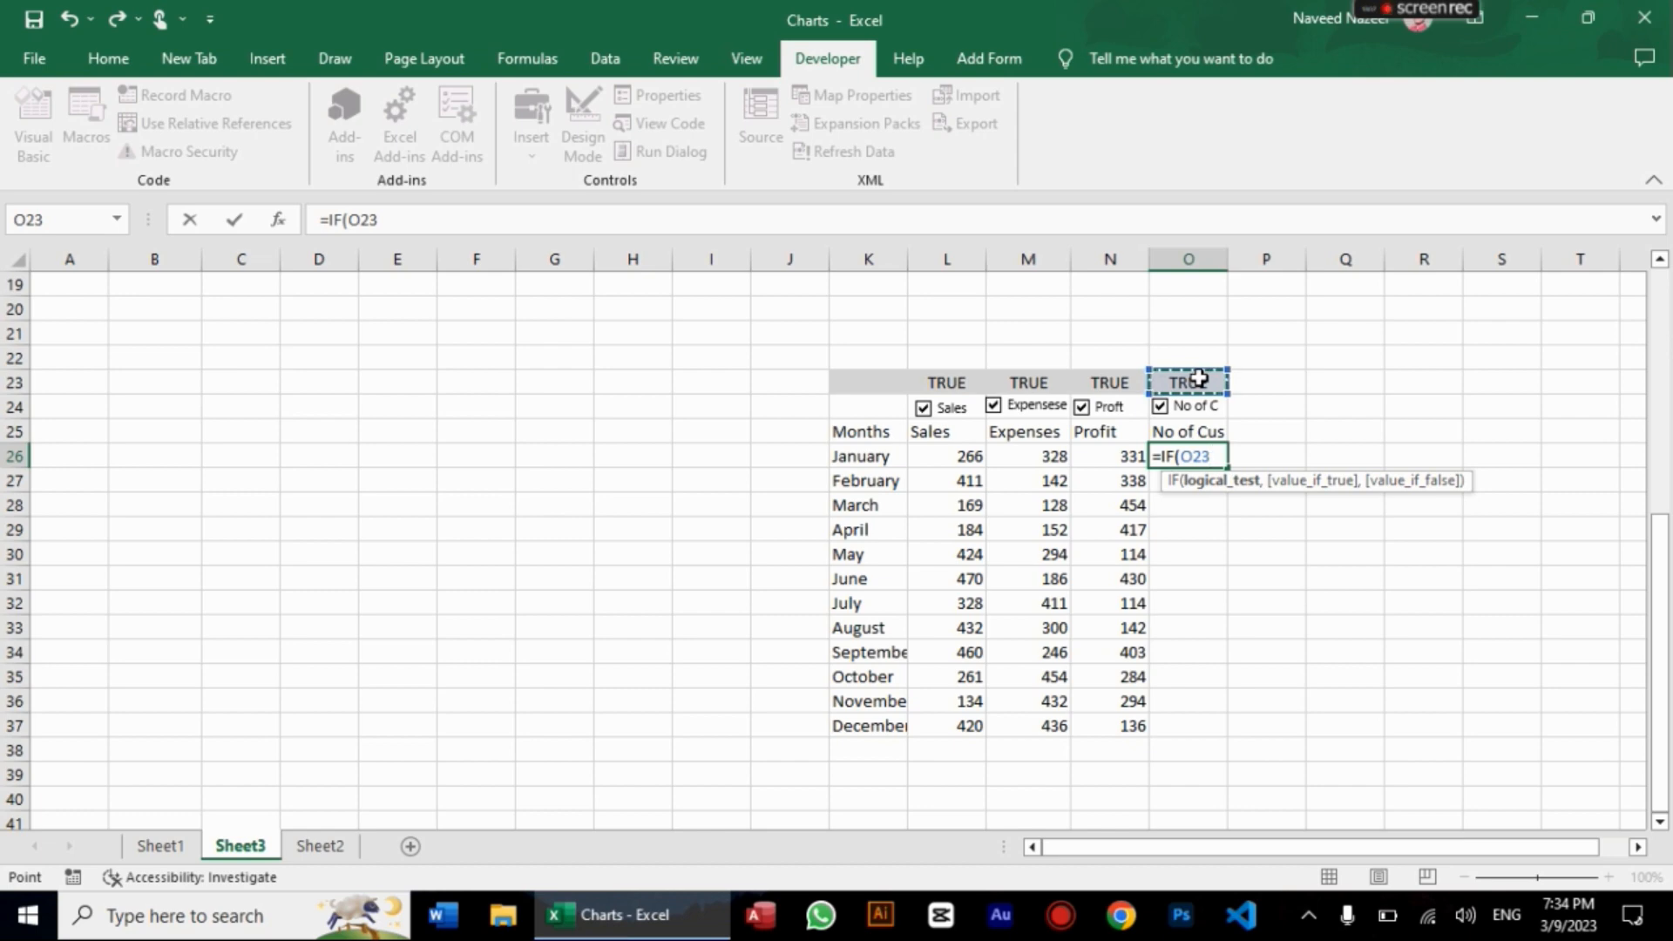
text(=tr)
key(Return)
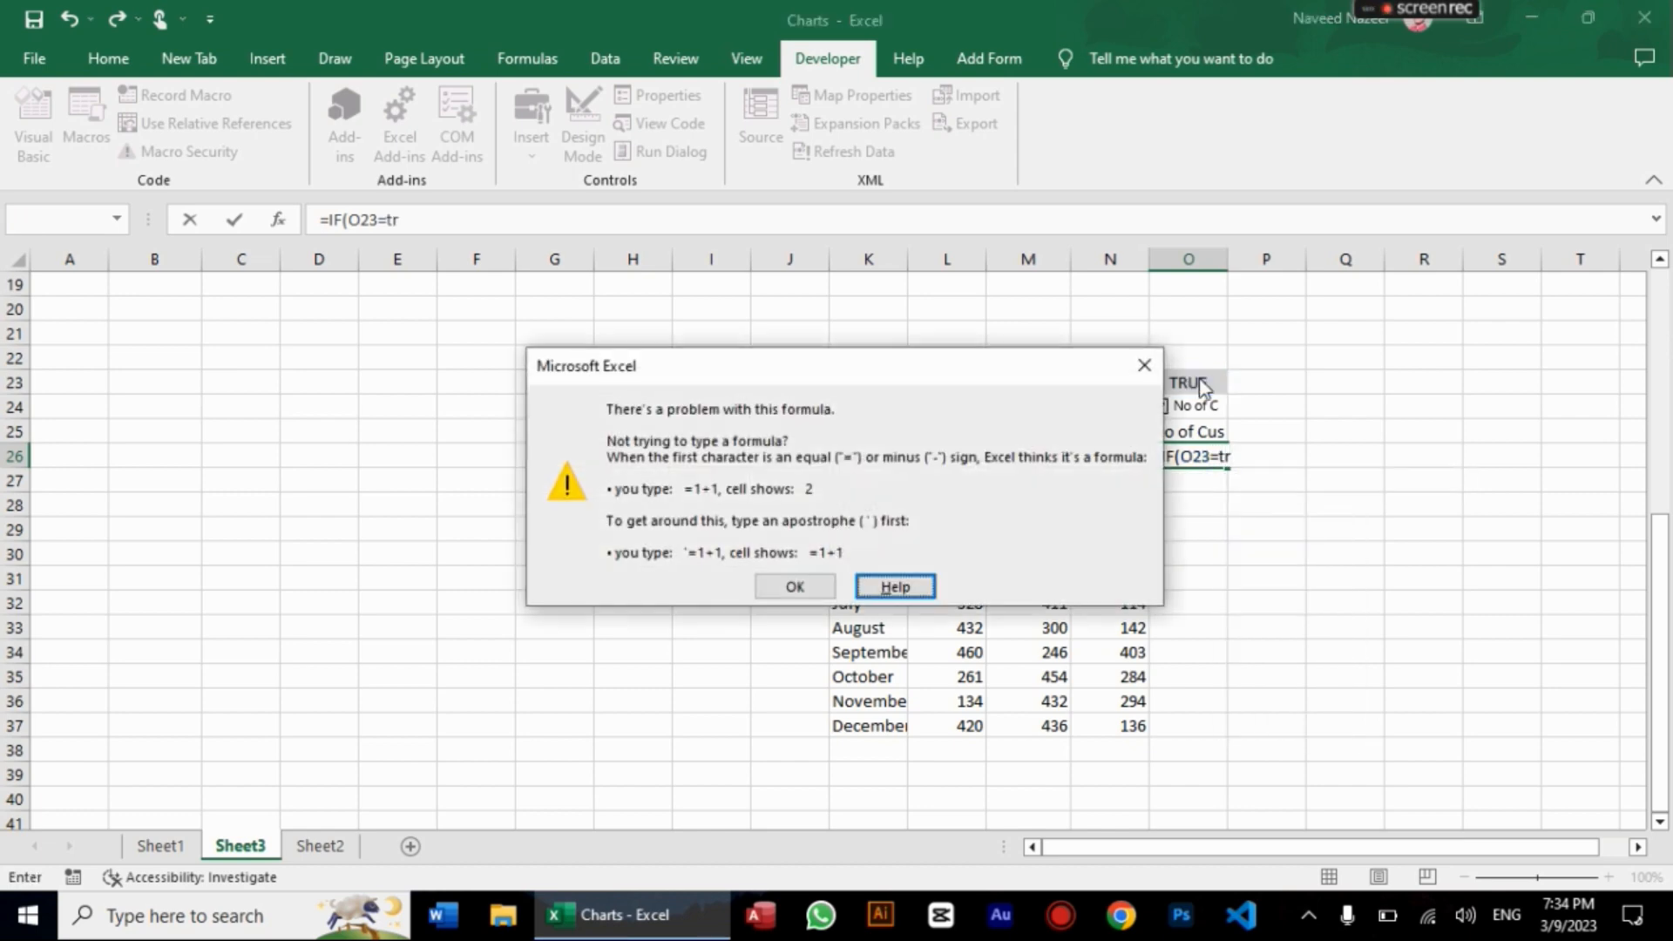
click(1145, 365)
click(1231, 457)
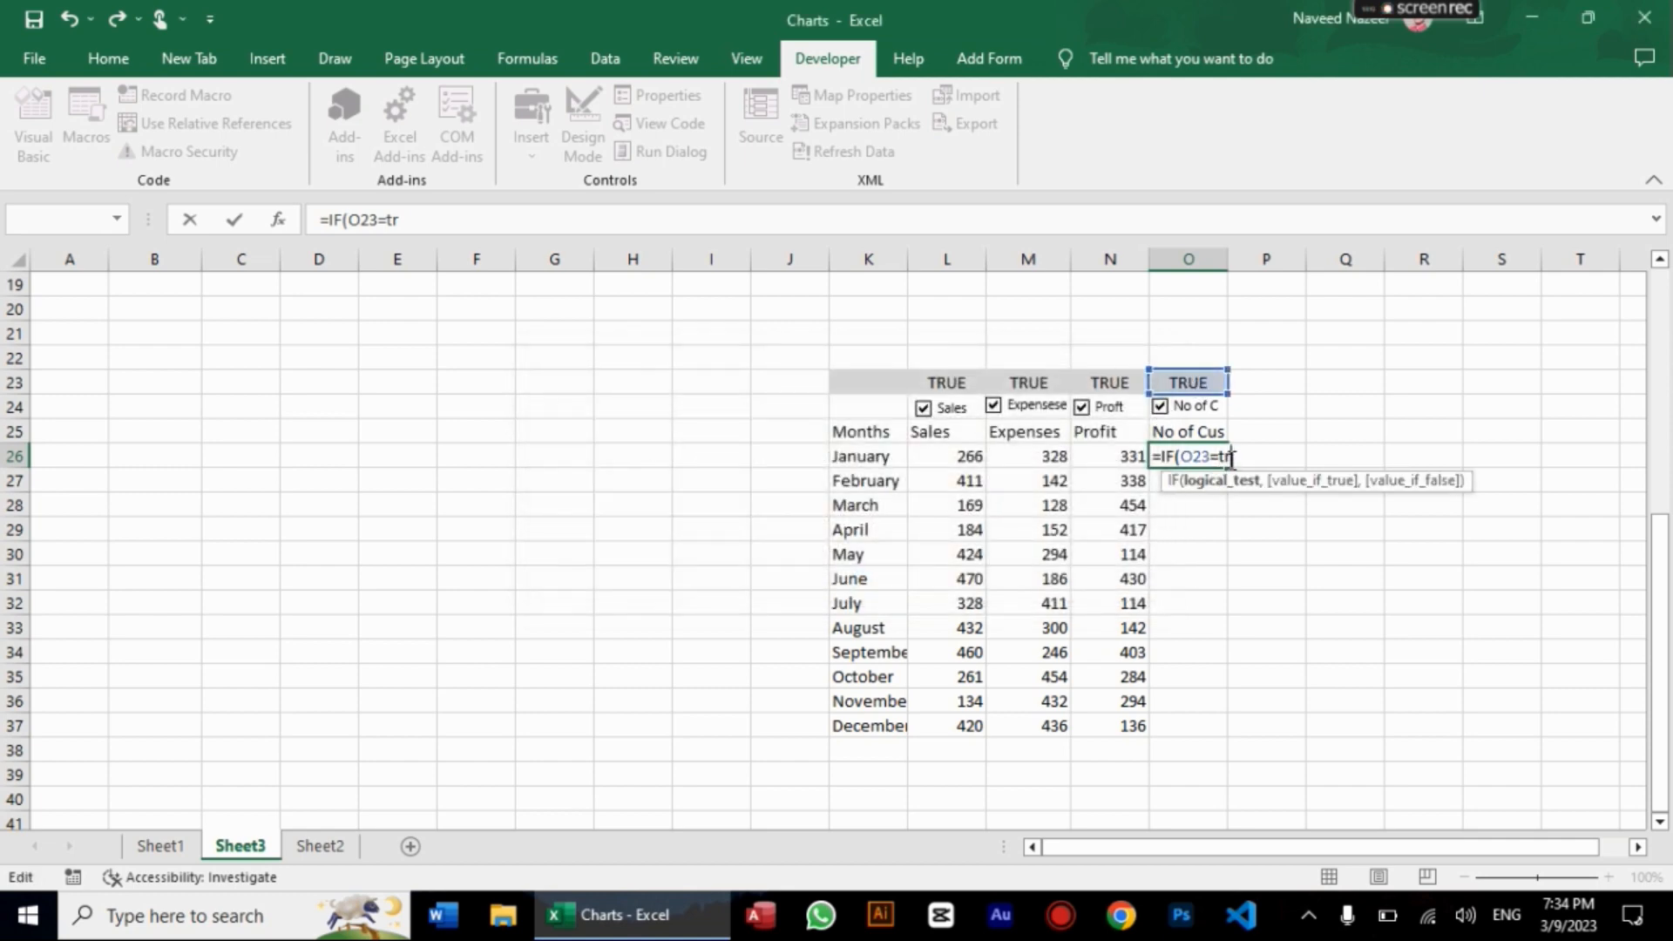
text(ue)
key(Tab)
text(,)
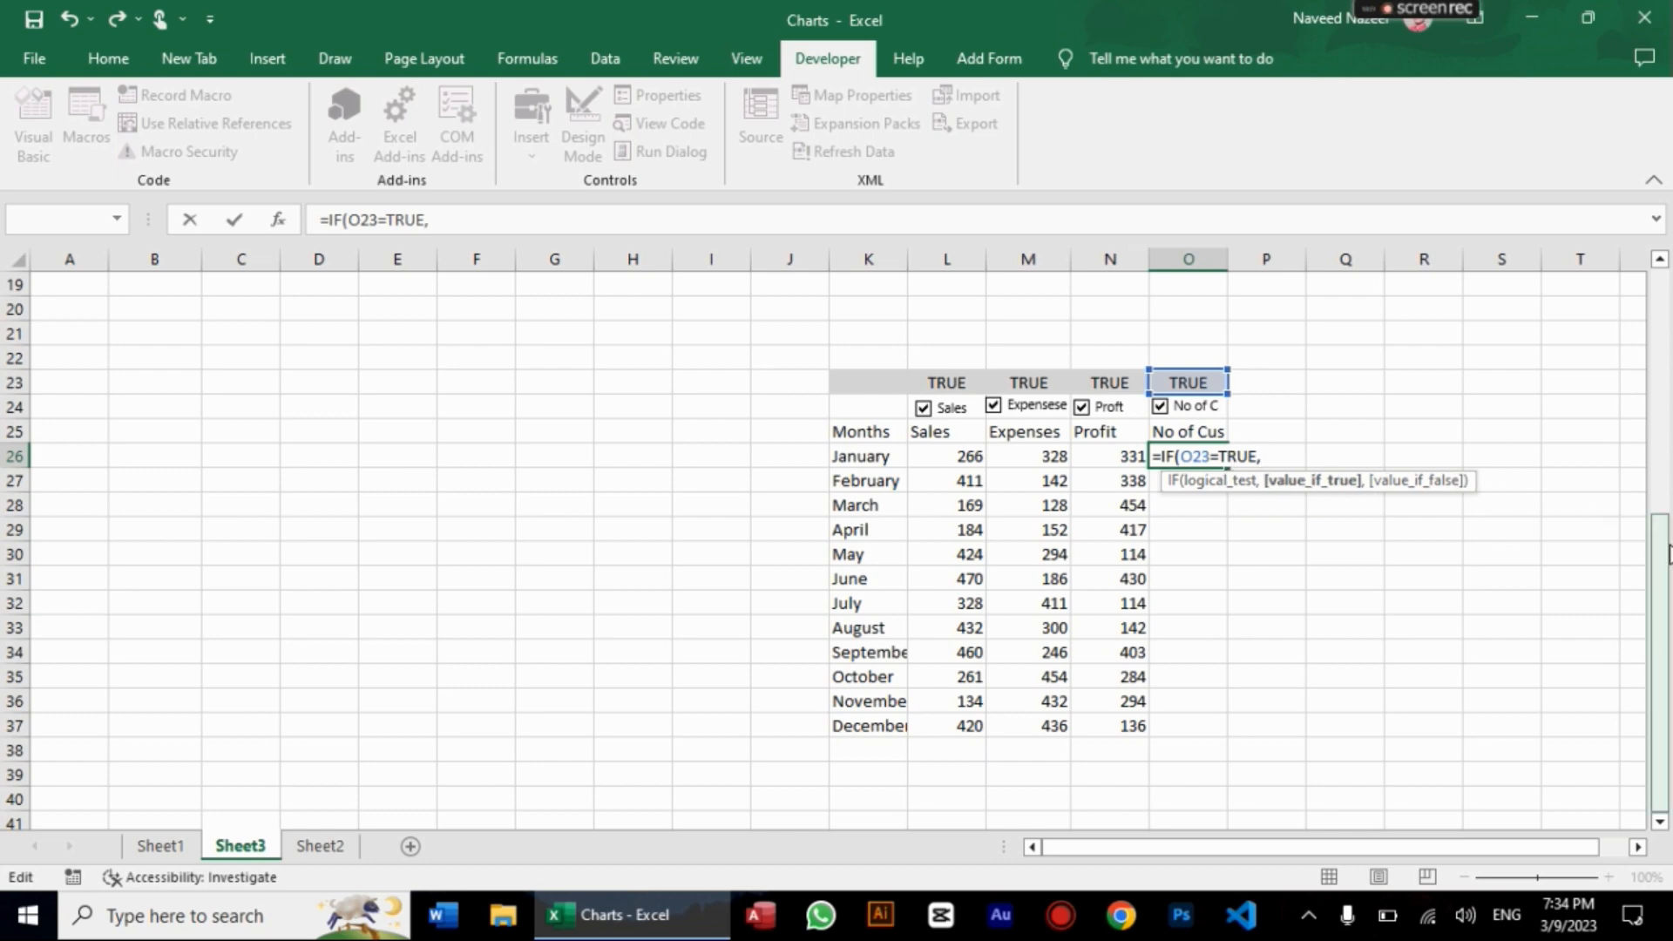
Step: Complete the O26 formula with the source table's January customer count O5 as the true value and NA() as the false value
drag(1668, 553, 1667, 441)
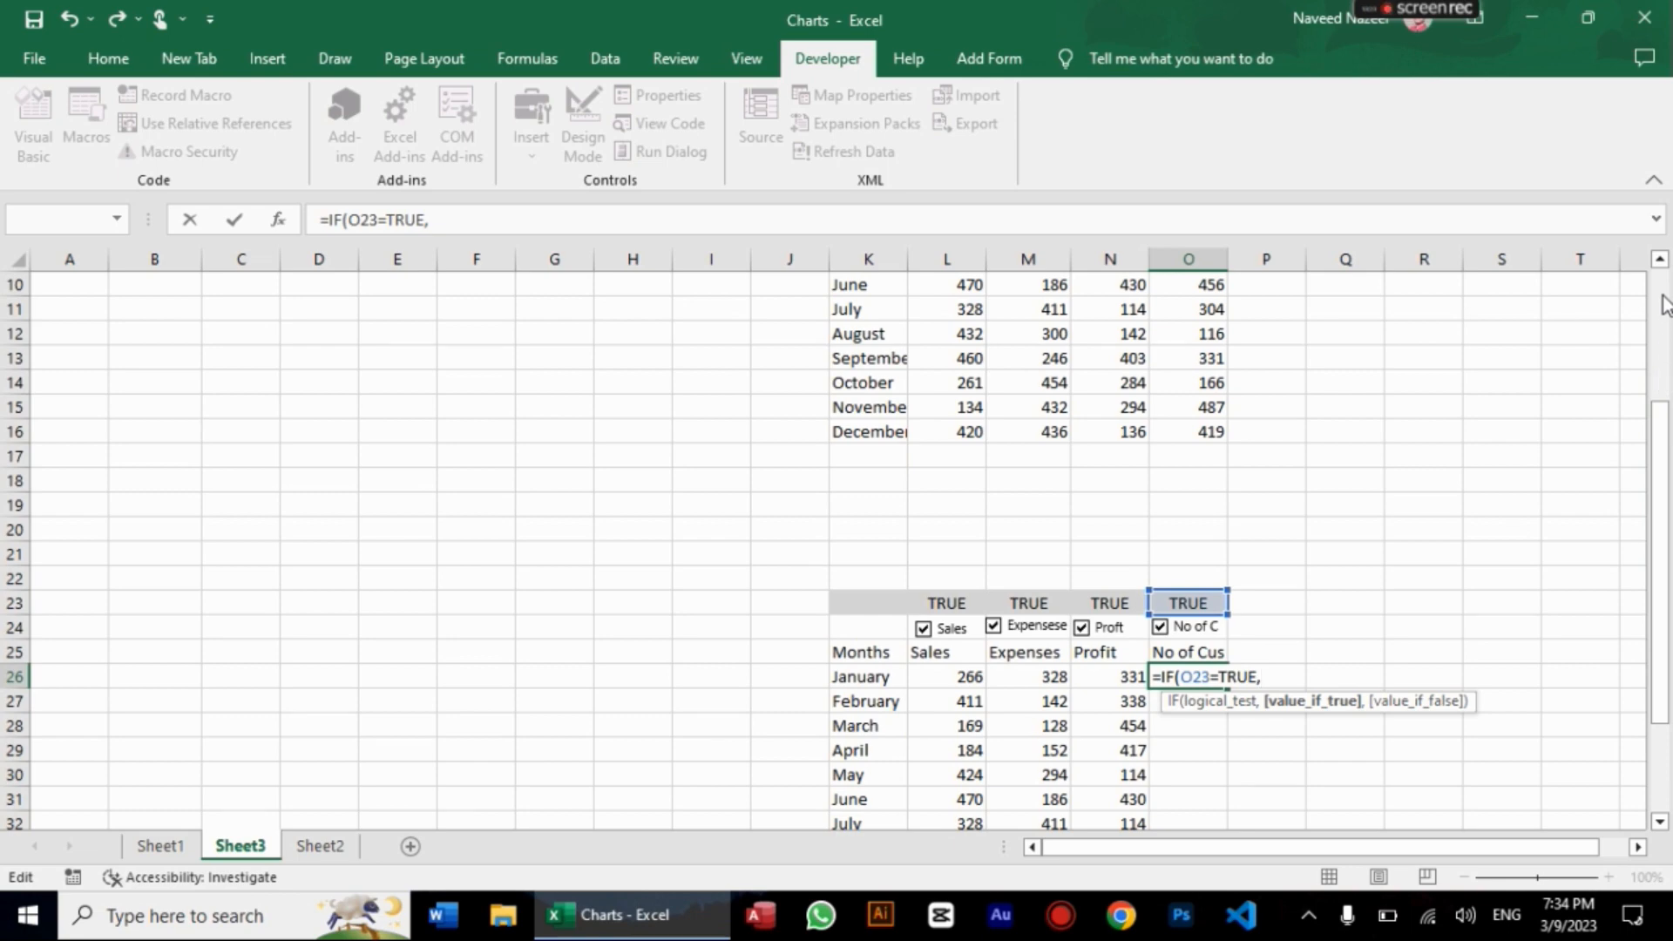
drag(1666, 305, 1663, 292)
click(1219, 383)
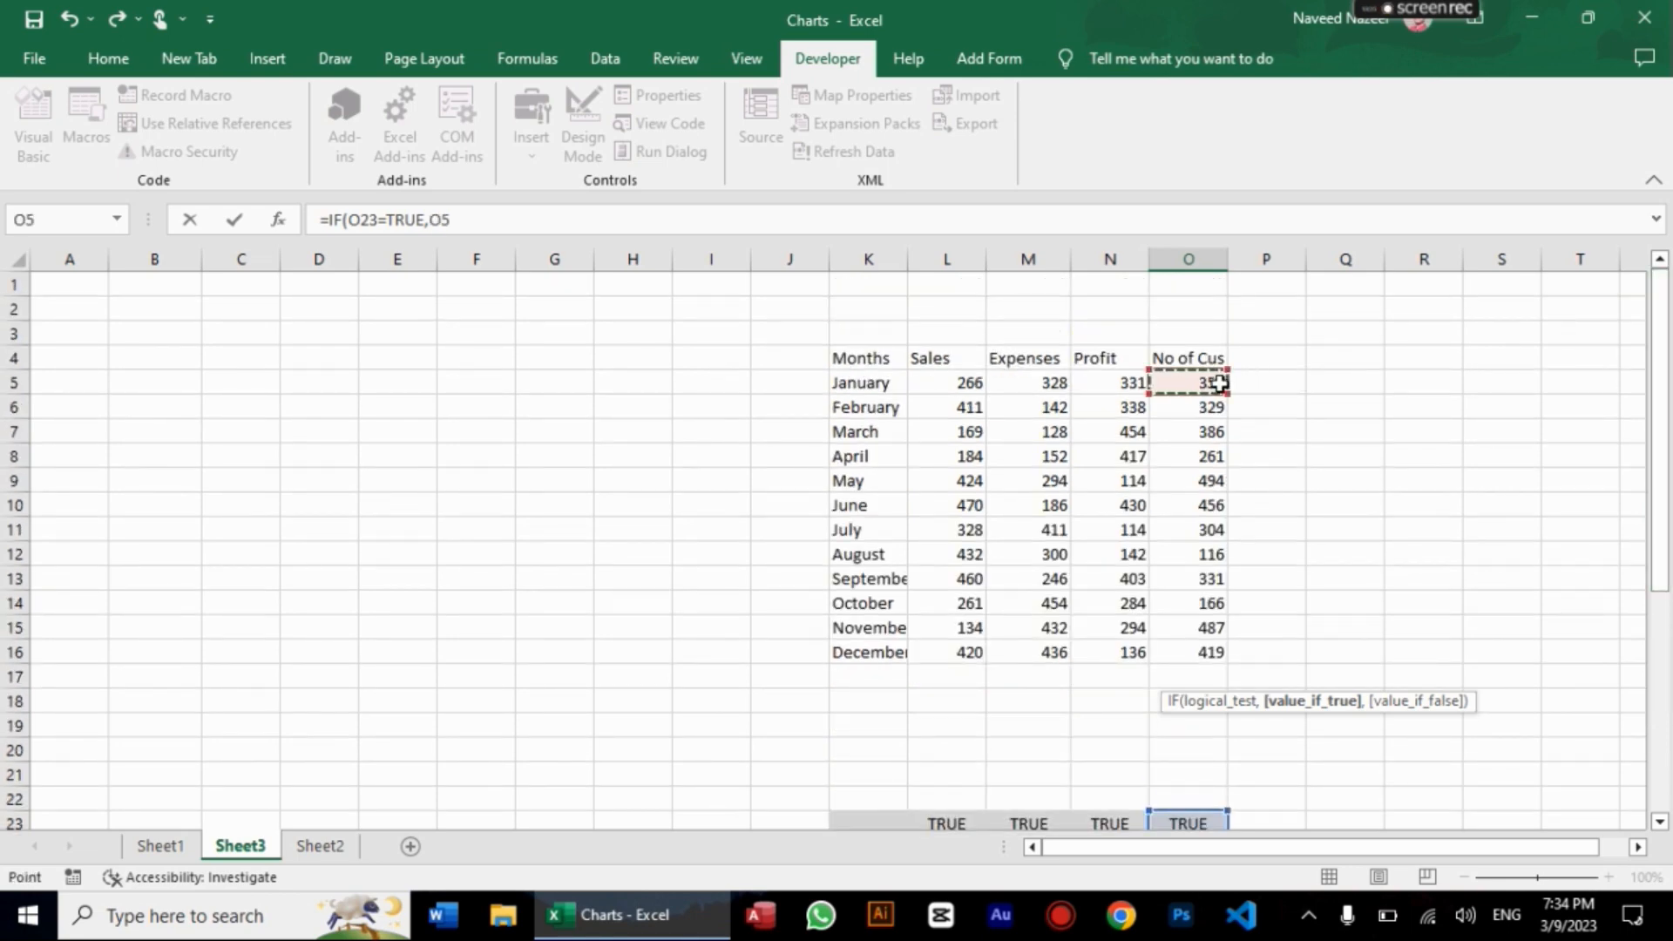
text(,)
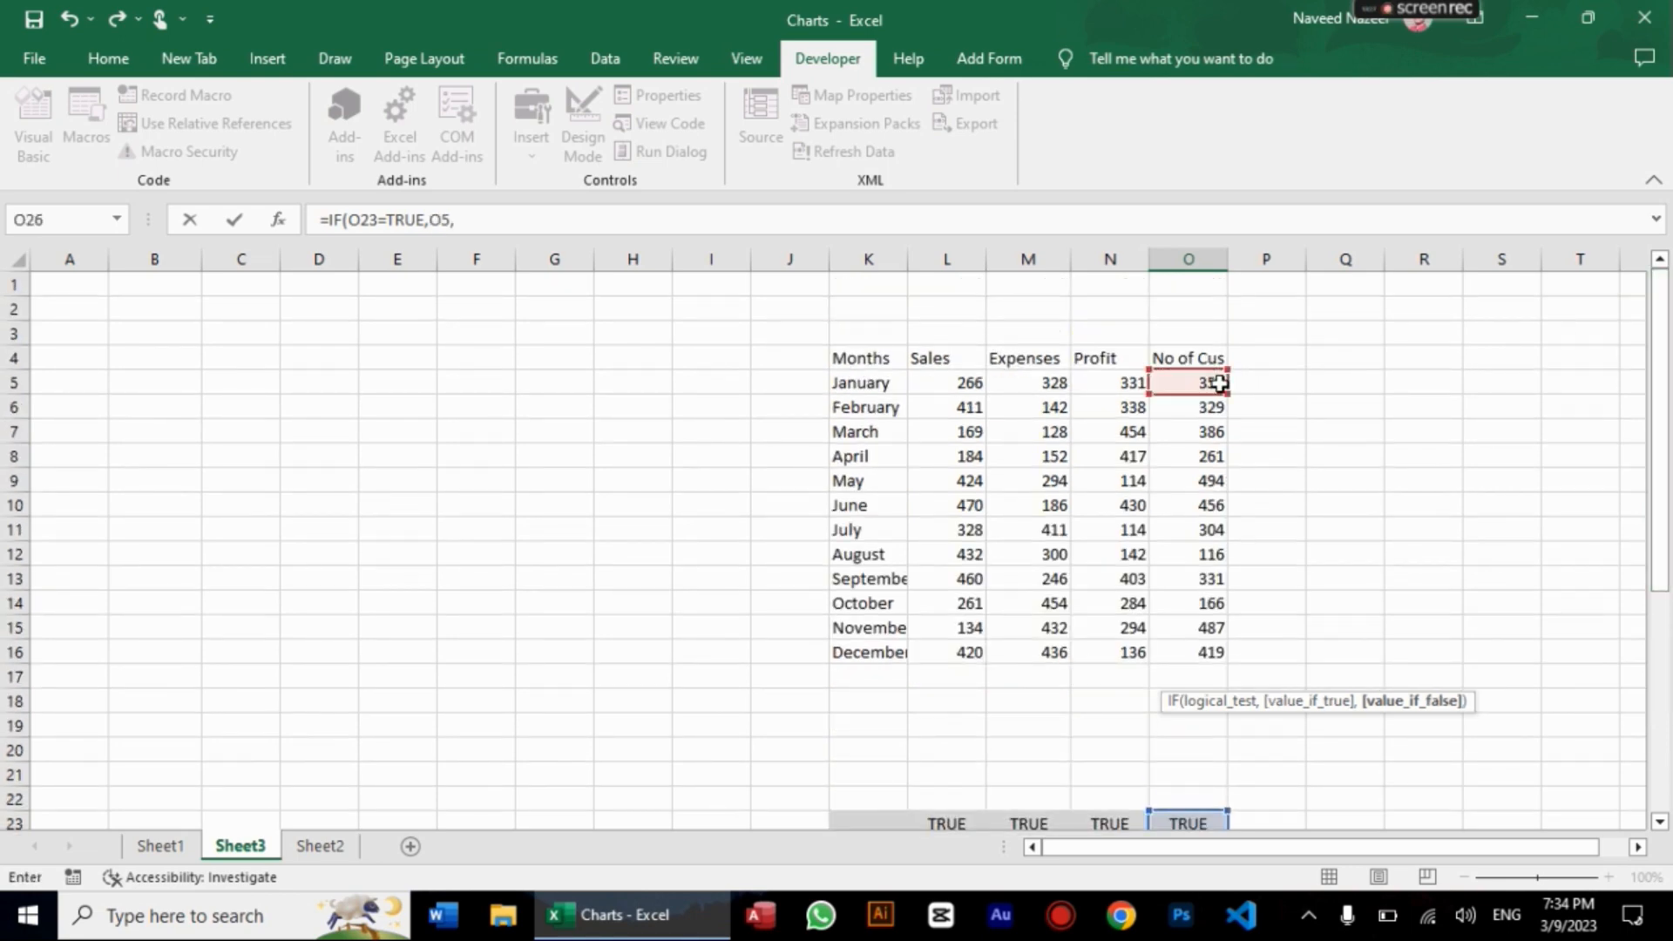
text(NA)
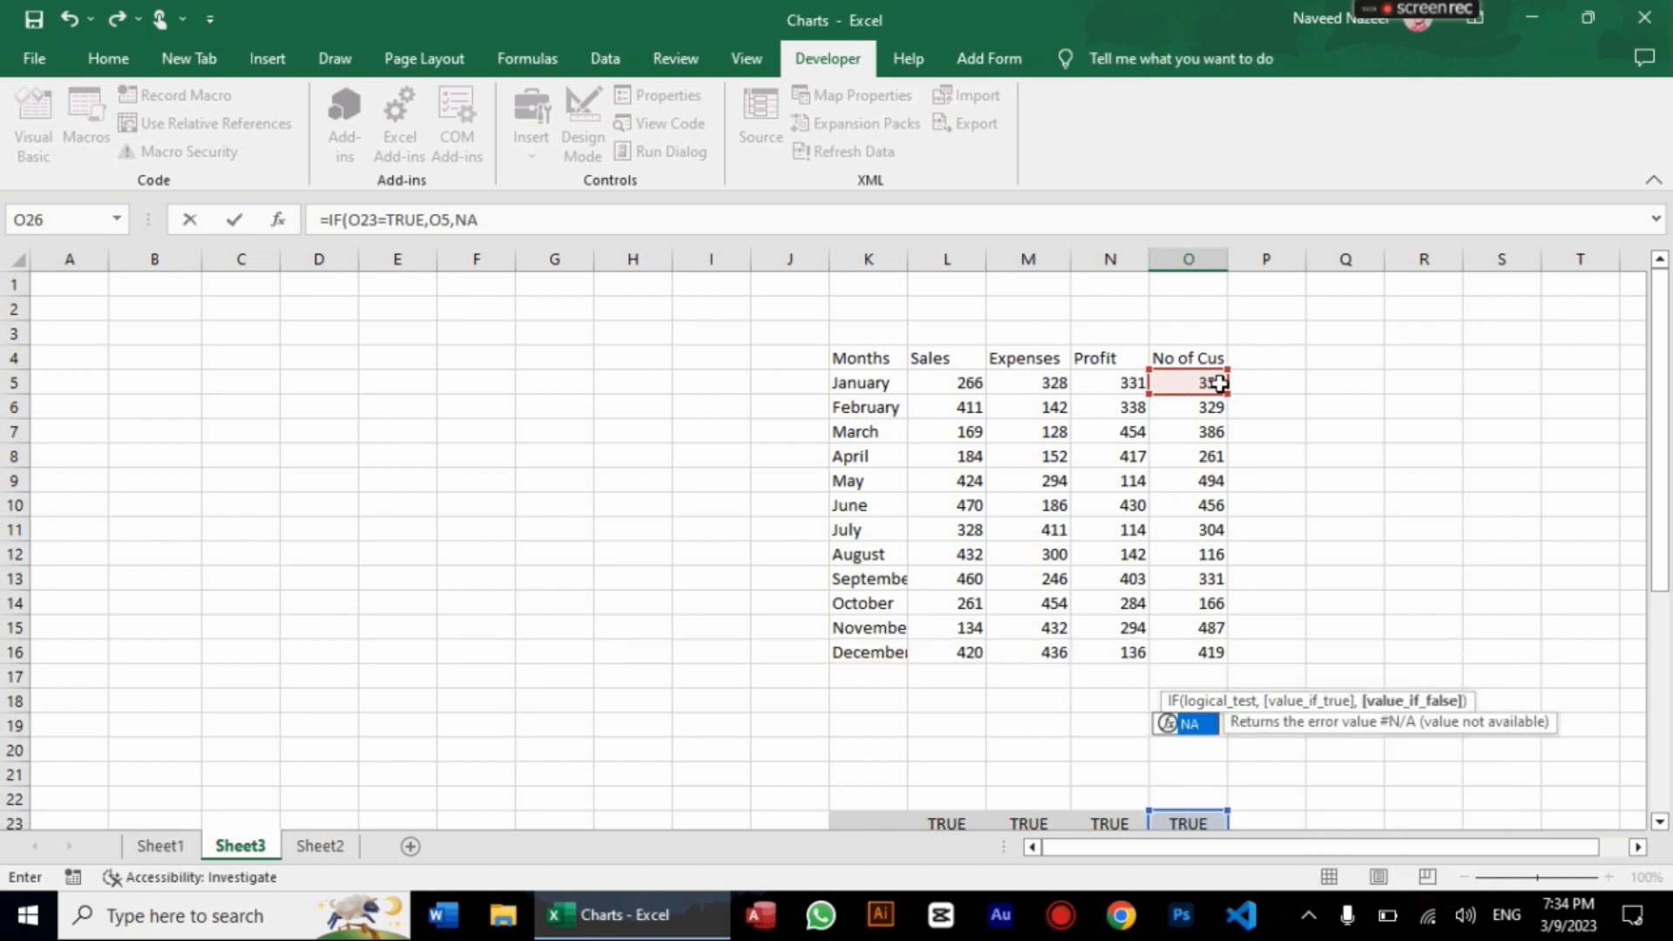
text(()))
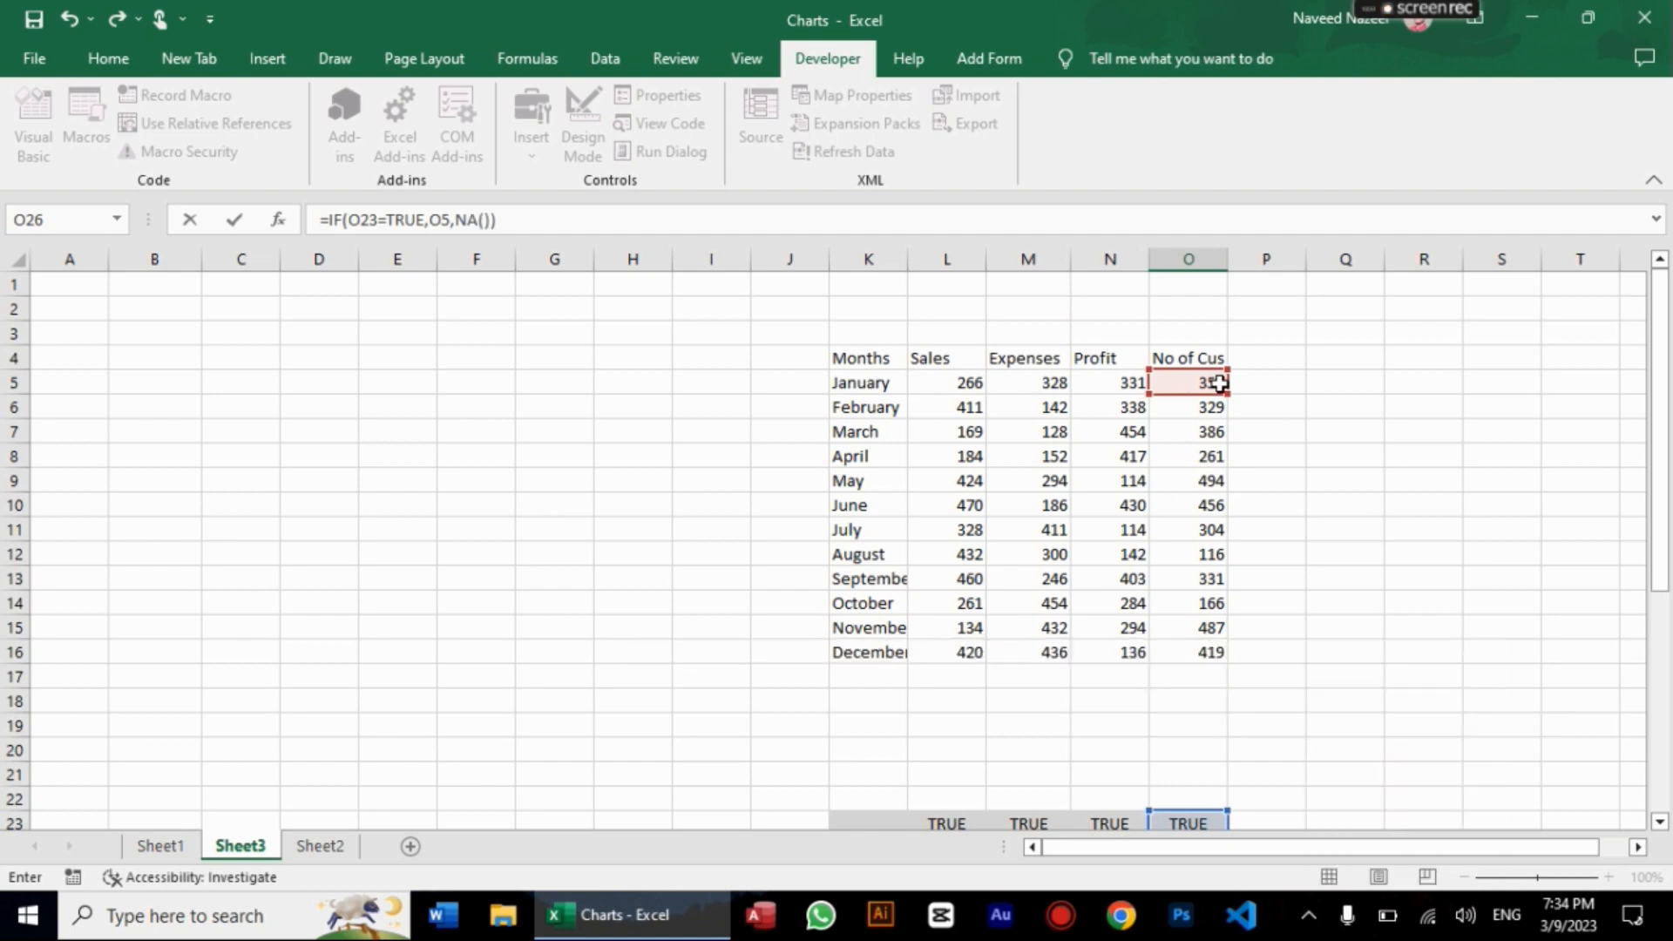
Step: Make the check box reference in O26 absolute as $O$23 and copy the formula down the customer column through December in O37
click(356, 218)
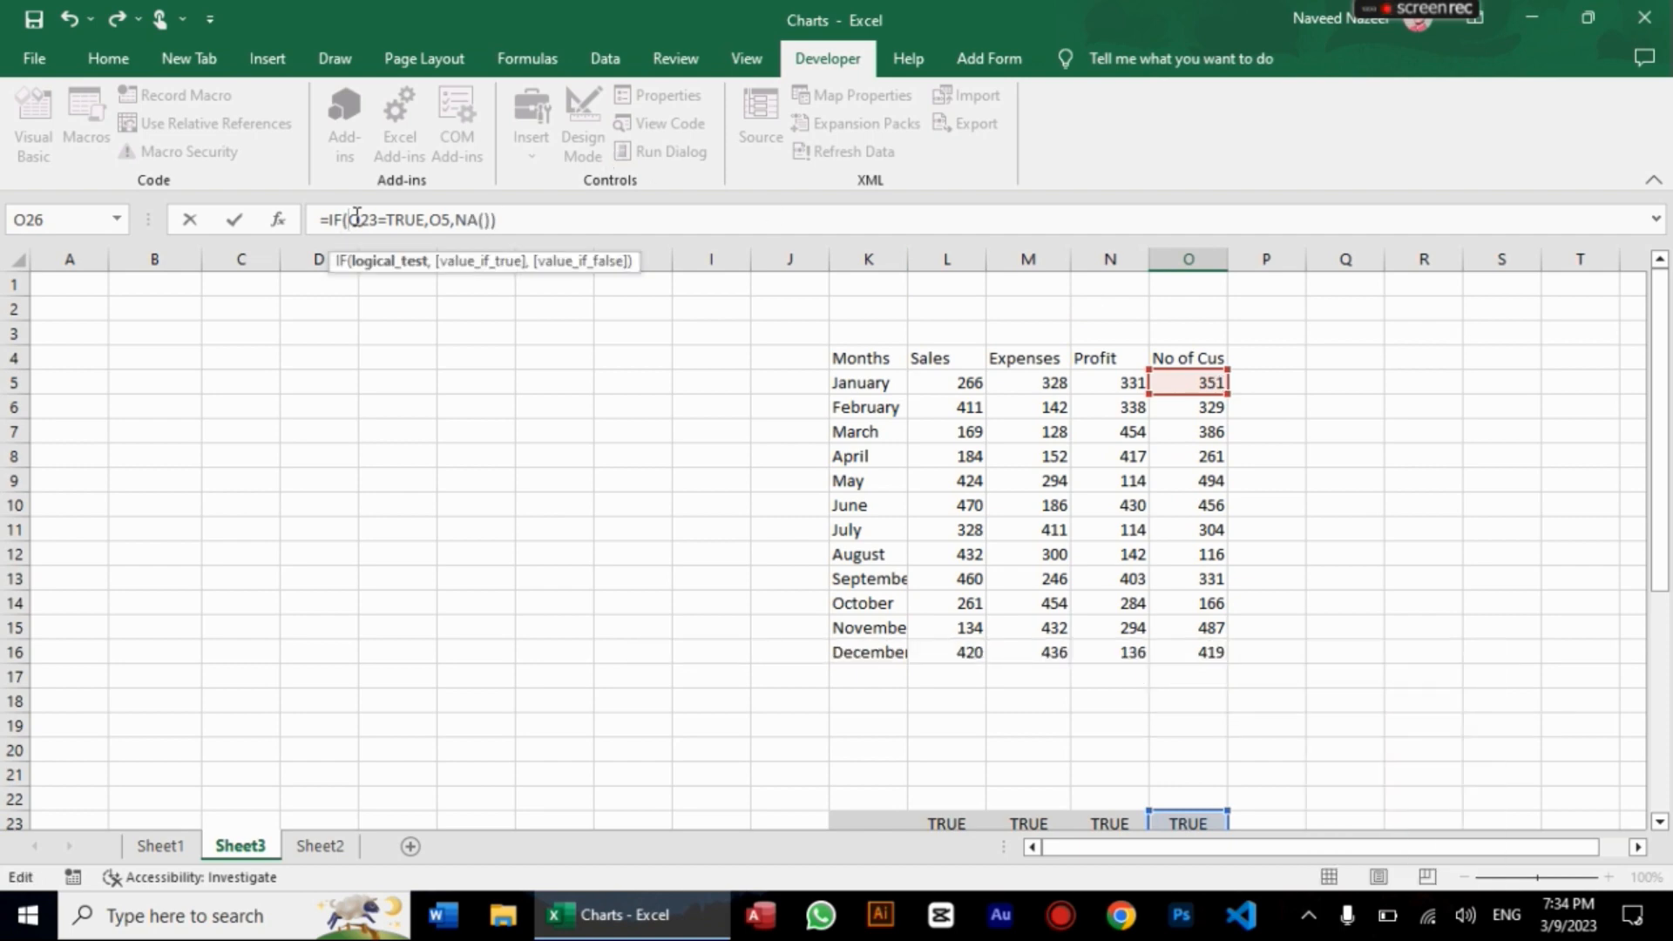
text($O$)
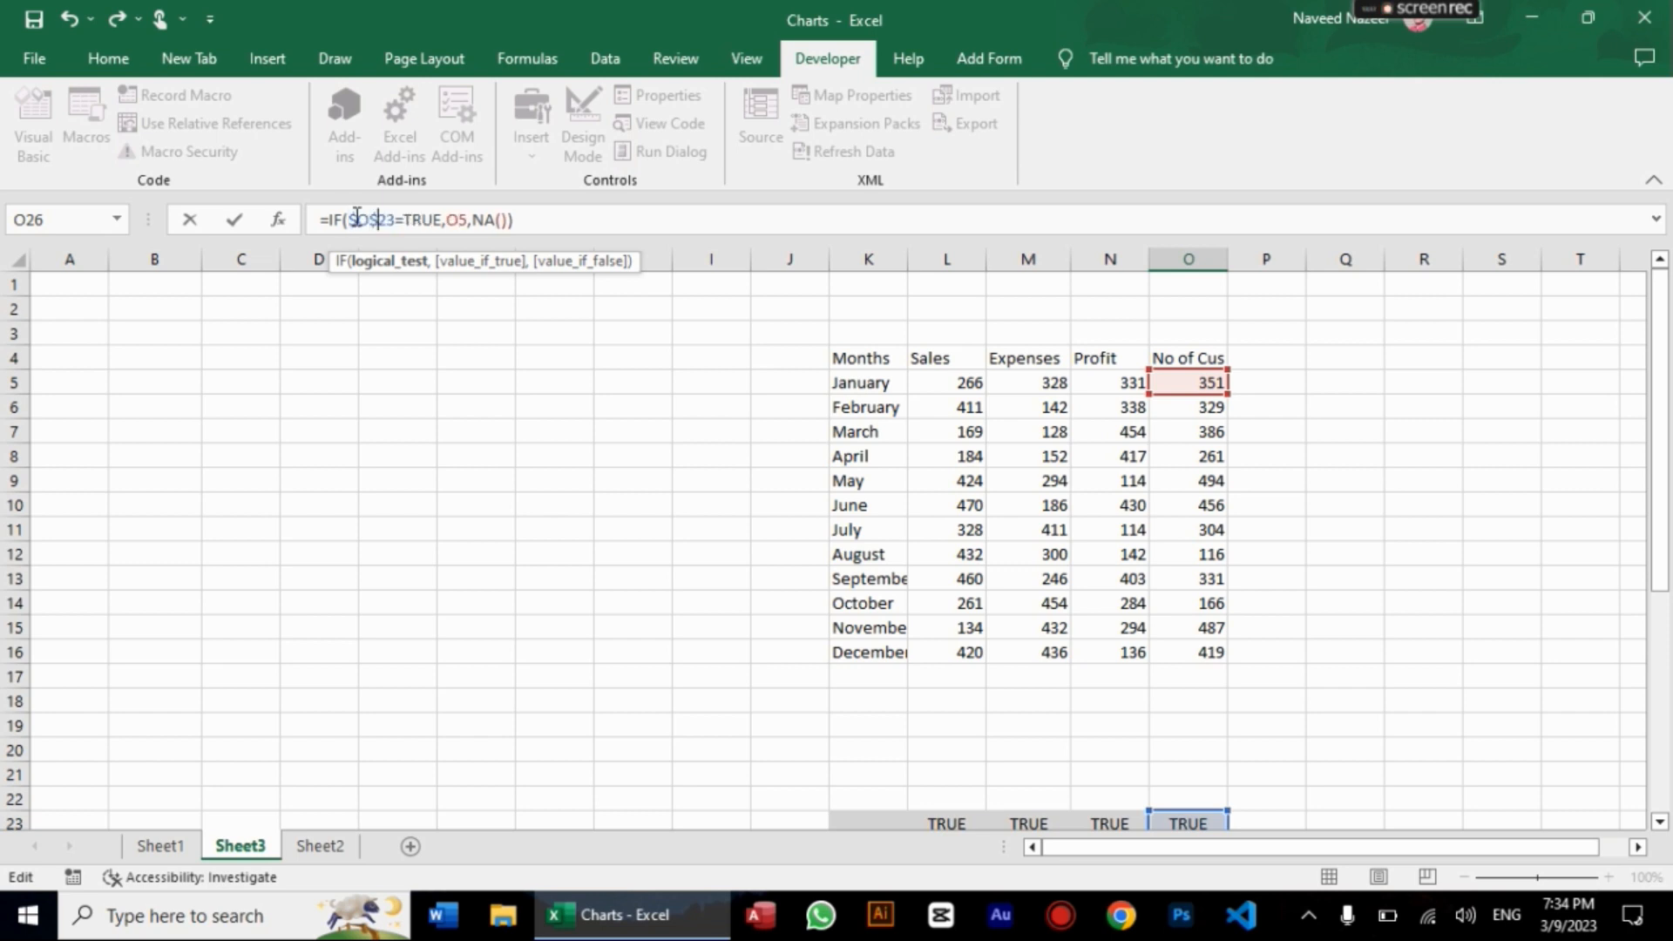
key(Return)
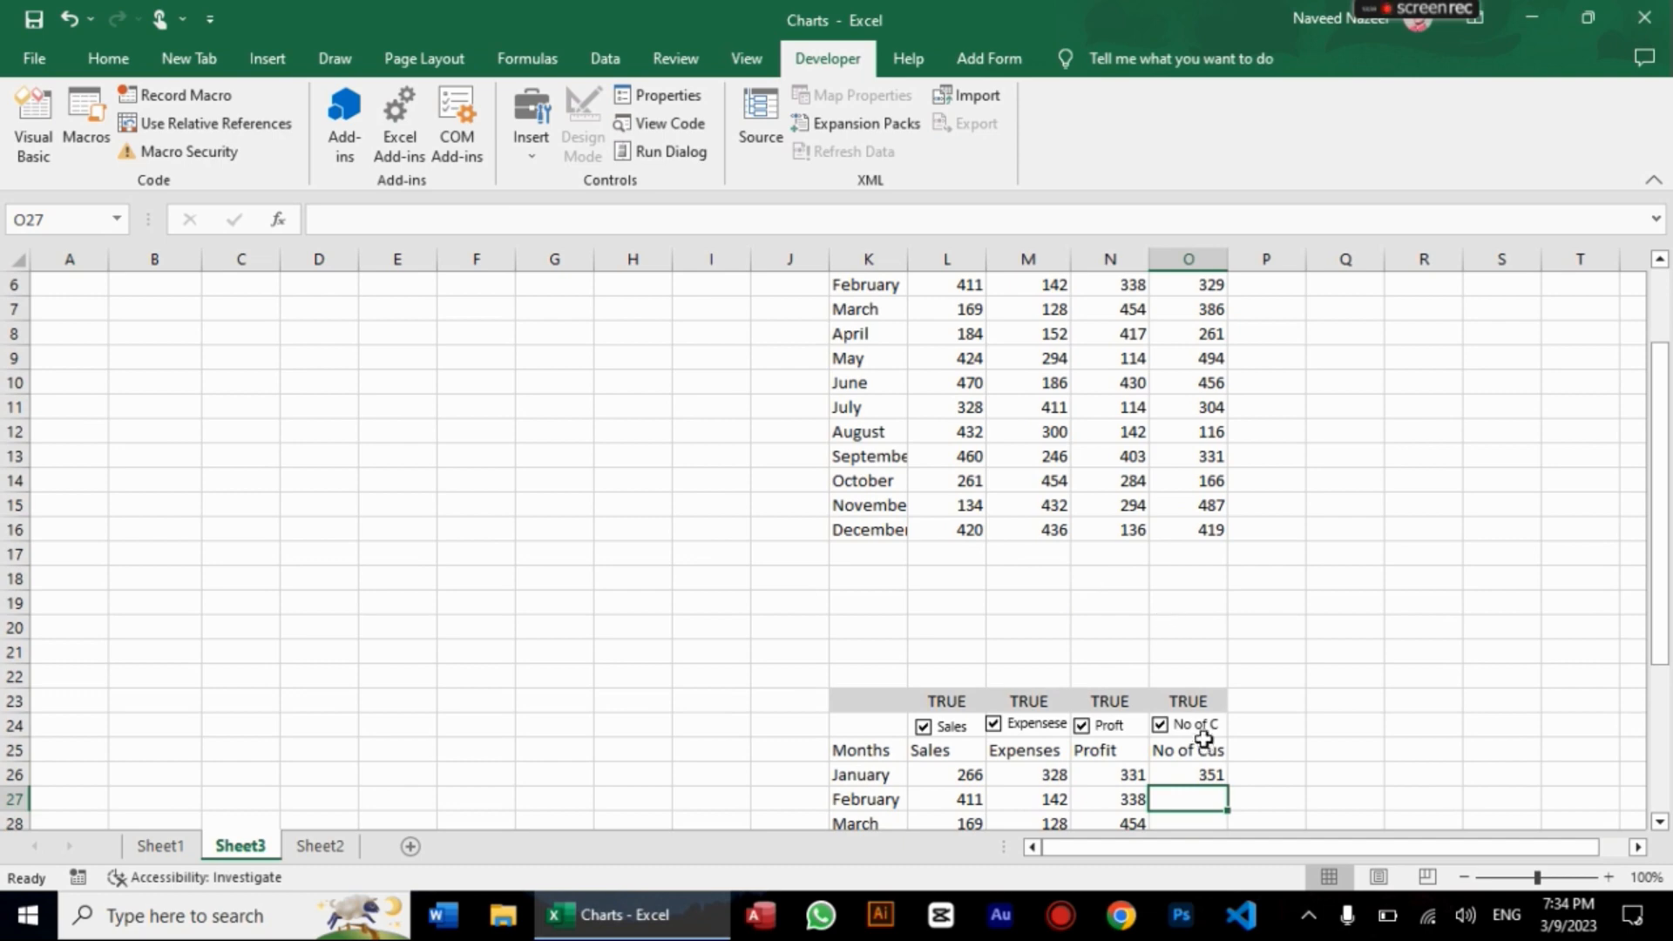
click(1210, 778)
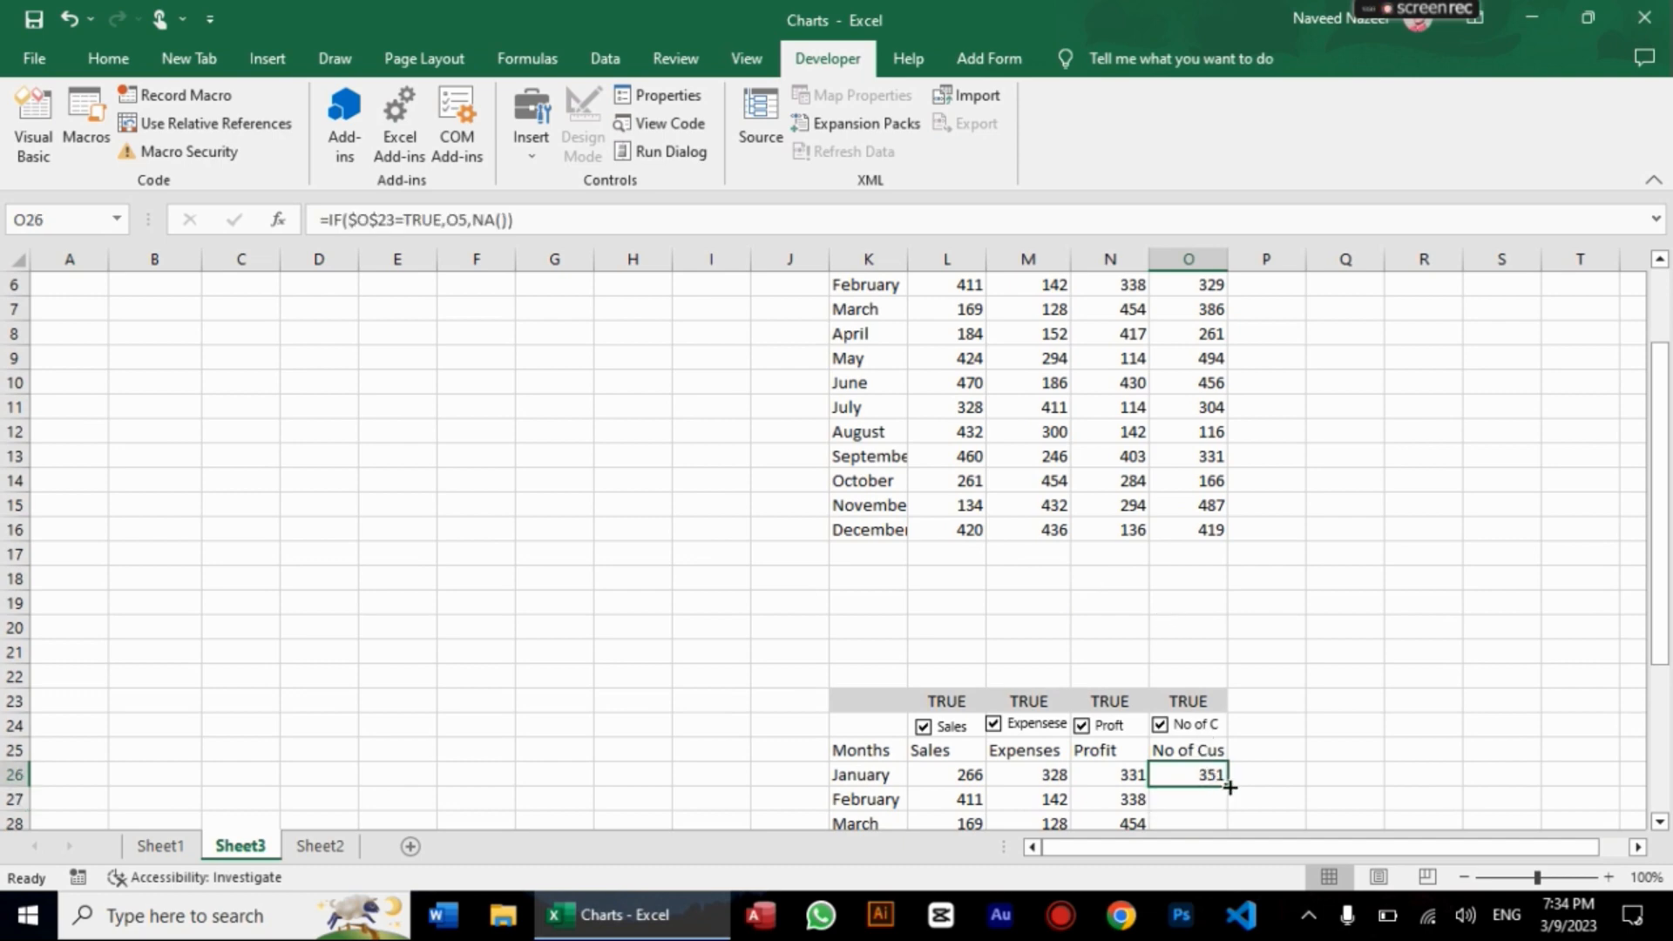
mouse_move(1225, 787)
mouse_down()
mouse_move(1226, 873)
mouse_move(1200, 791)
mouse_up()
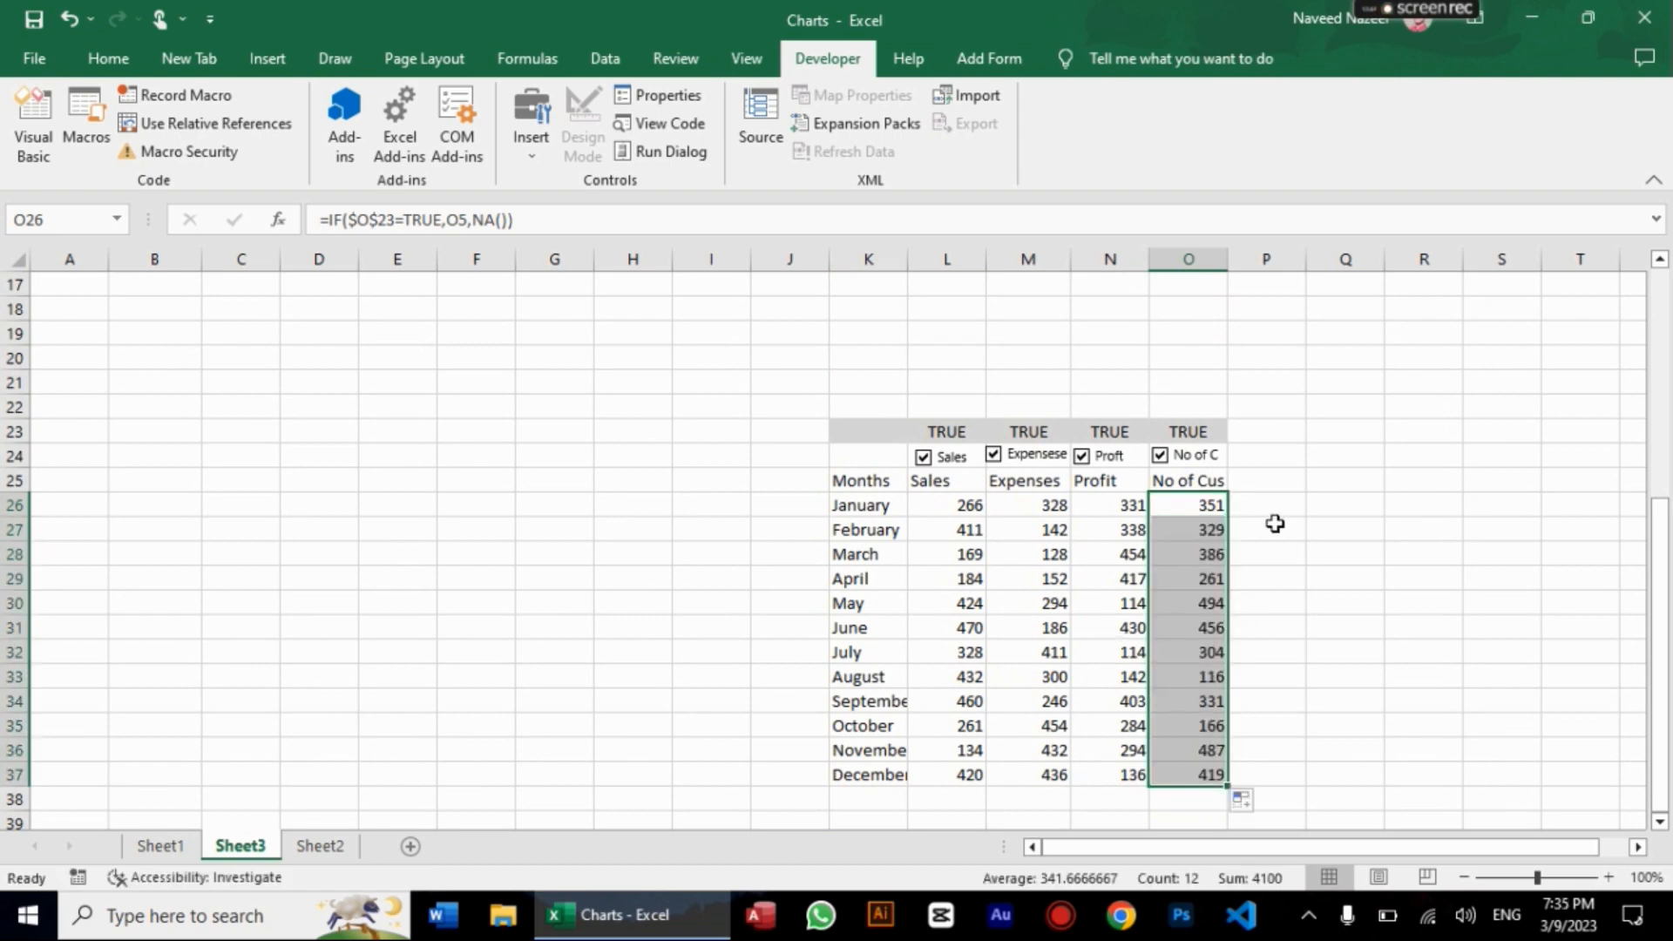
Step: Insert a default clustered column chart from the formula-driven table in K25:O37, including its headers and month names
key(Left)
key(Left)
key(Left)
key(Left)
key(Left)
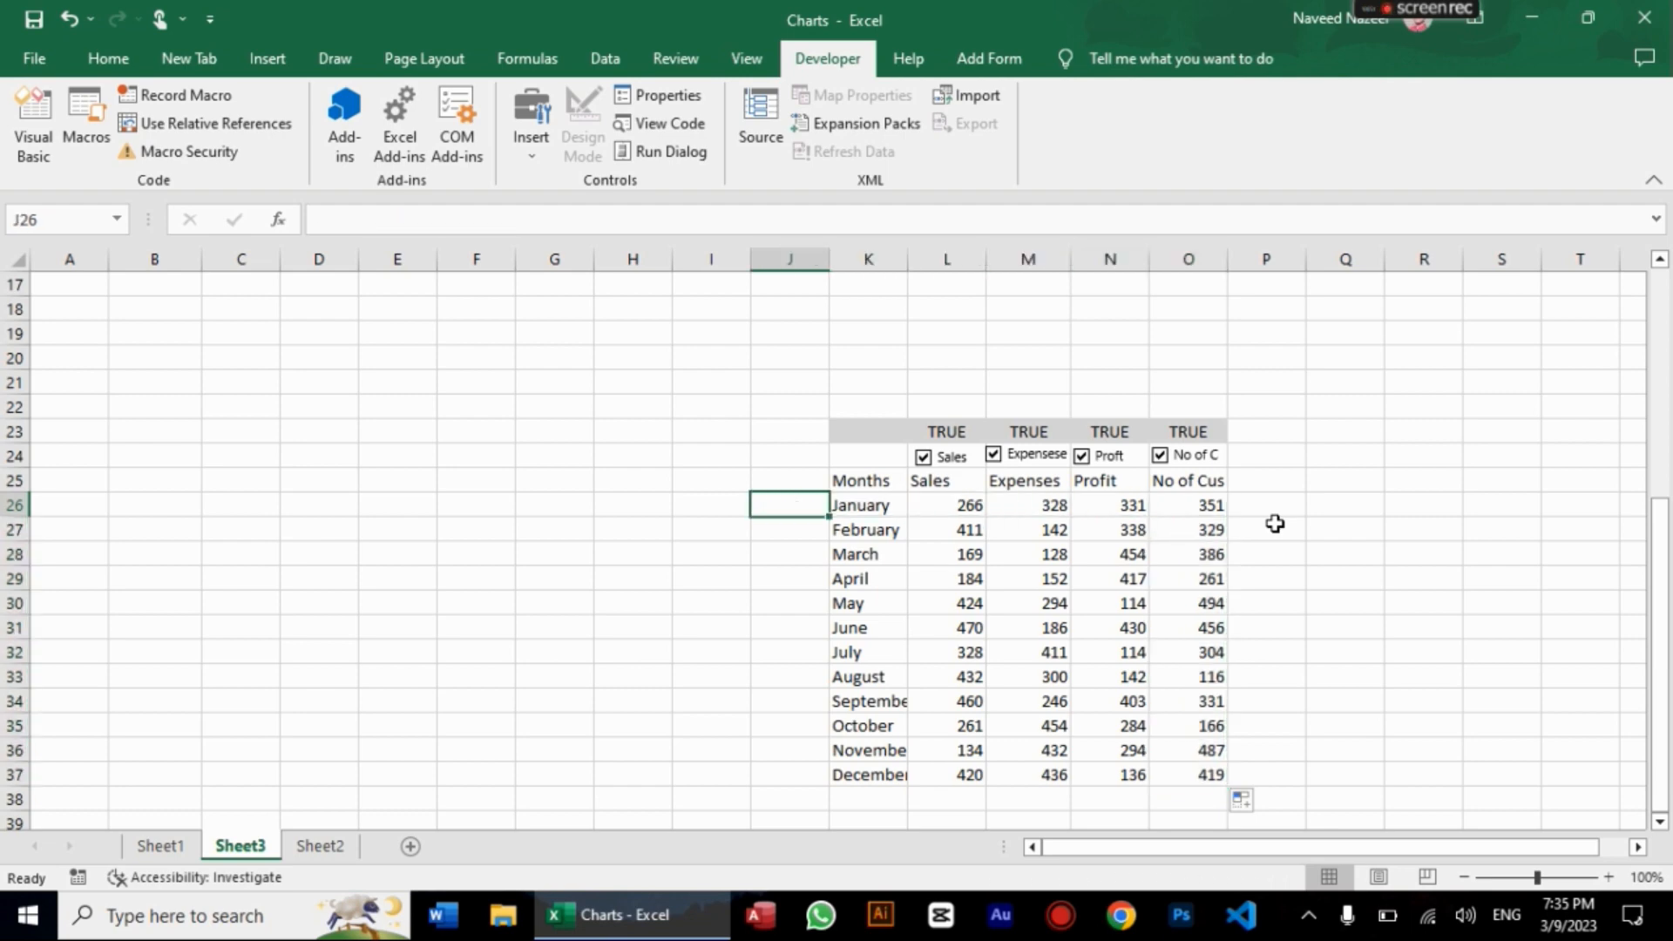
key(Right)
key(Right)
key(Up)
key(Left)
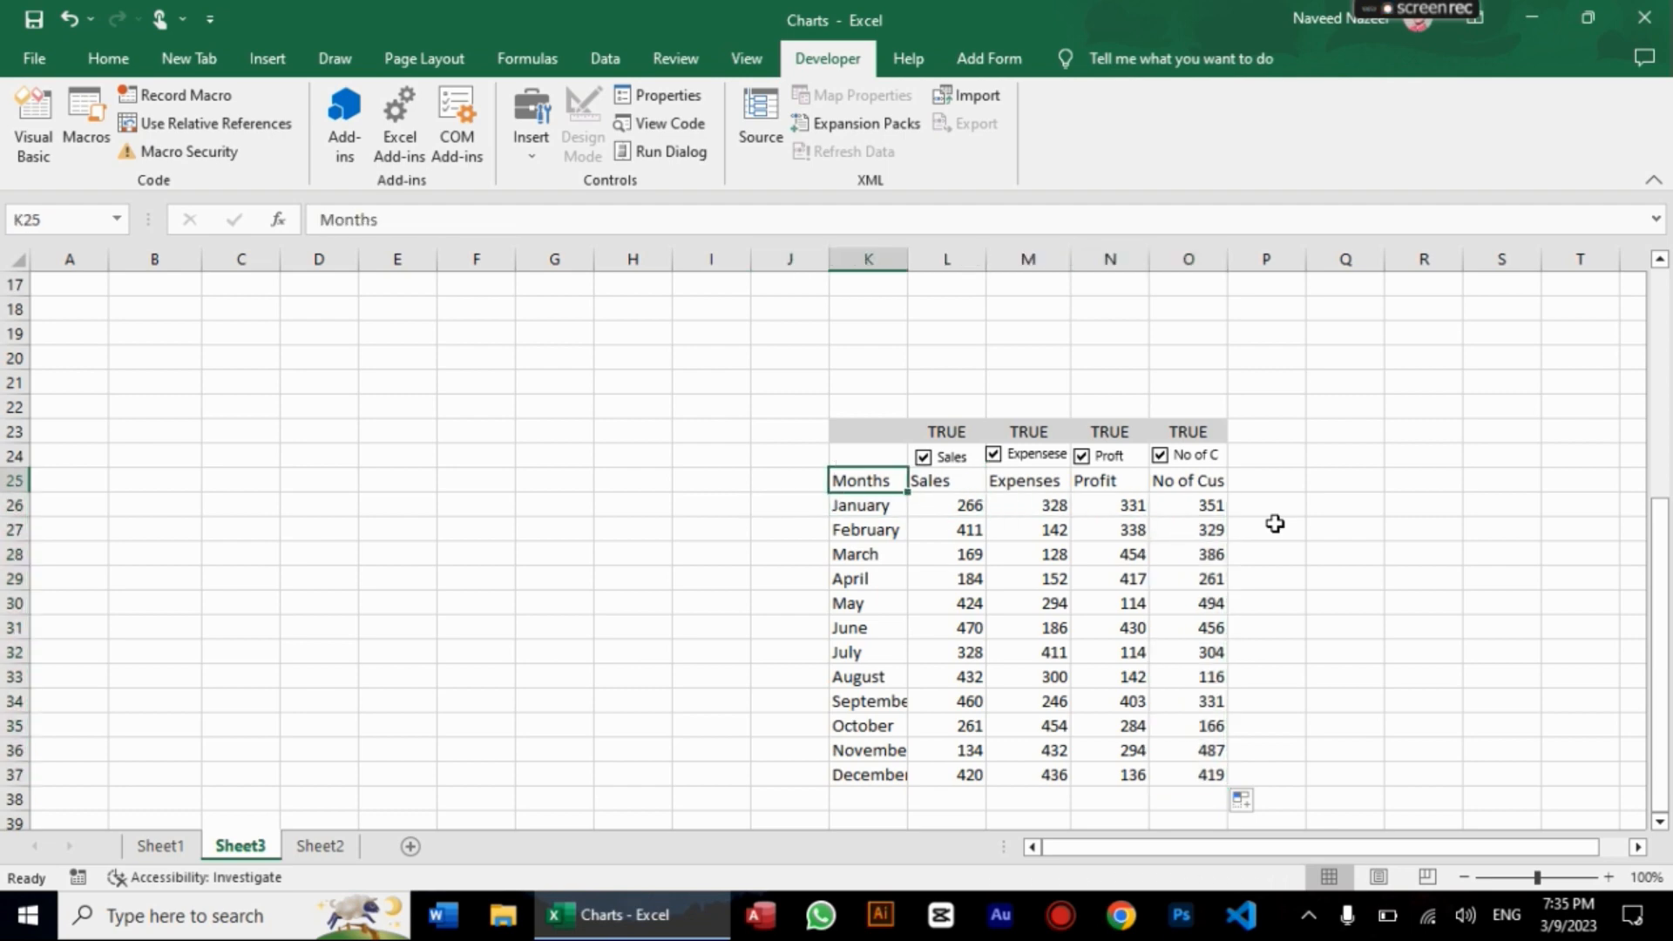
key(shift+Down)
key(shift+Down)
key(shift+Down)
key(shift+Down)
key(shift+Down)
key(shift+Down)
key(shift+Down)
key(shift+Down)
key(shift+Down)
key(shift+Down)
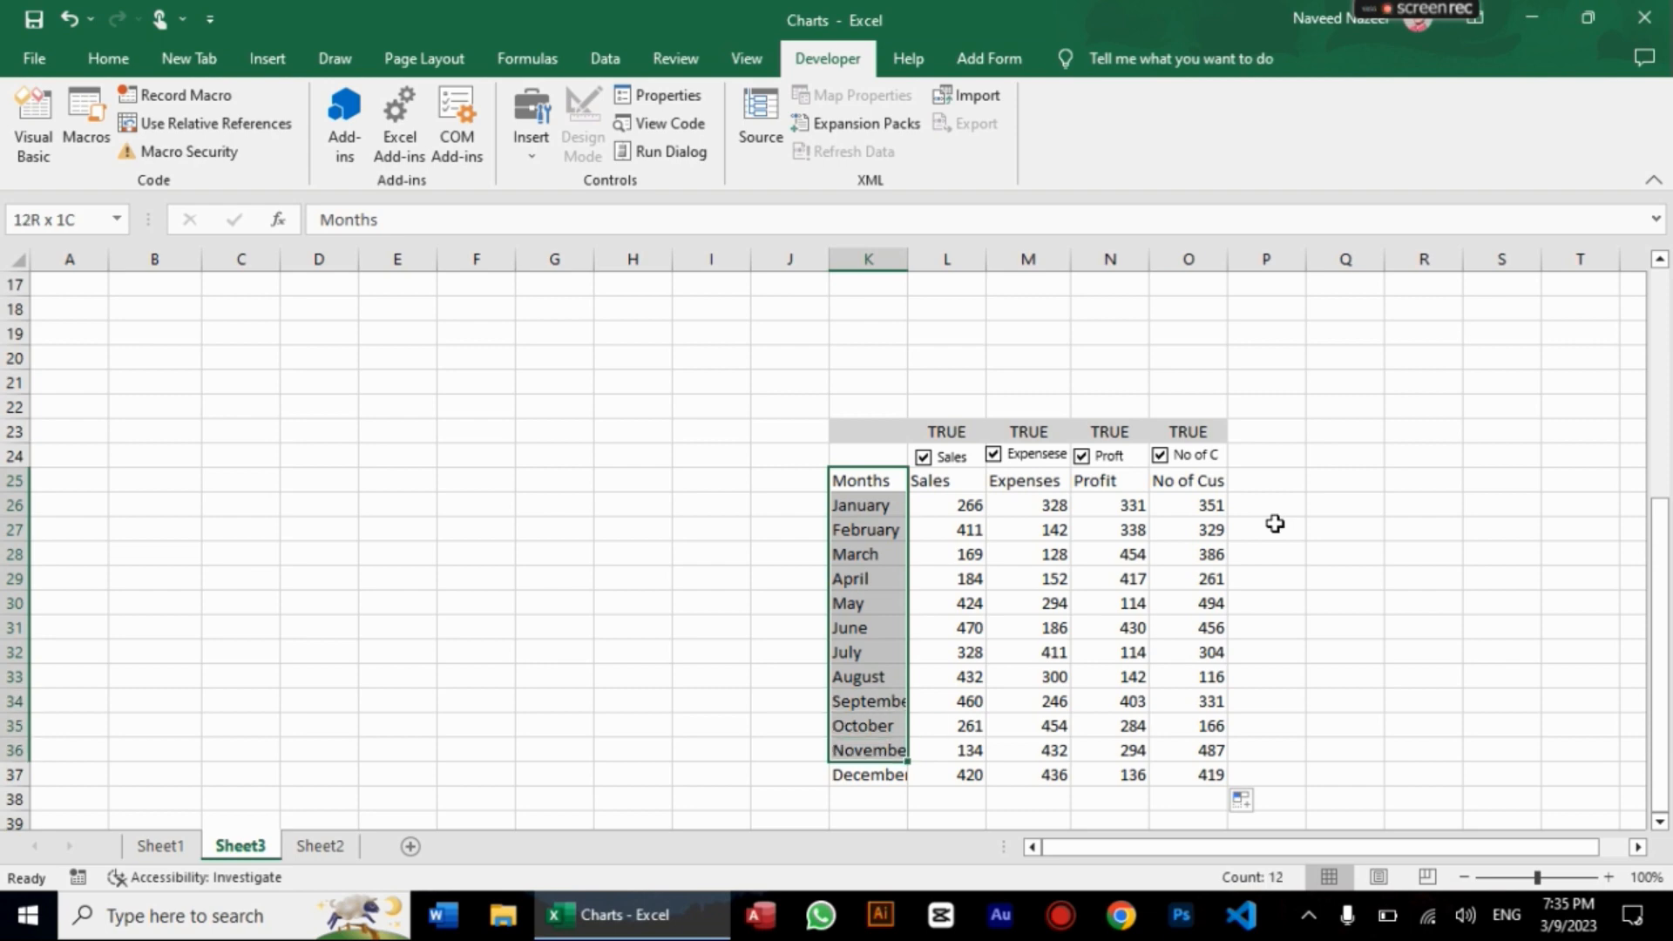
key(shift+Right)
key(shift+Right)
key(shift+Right)
key(shift+Right)
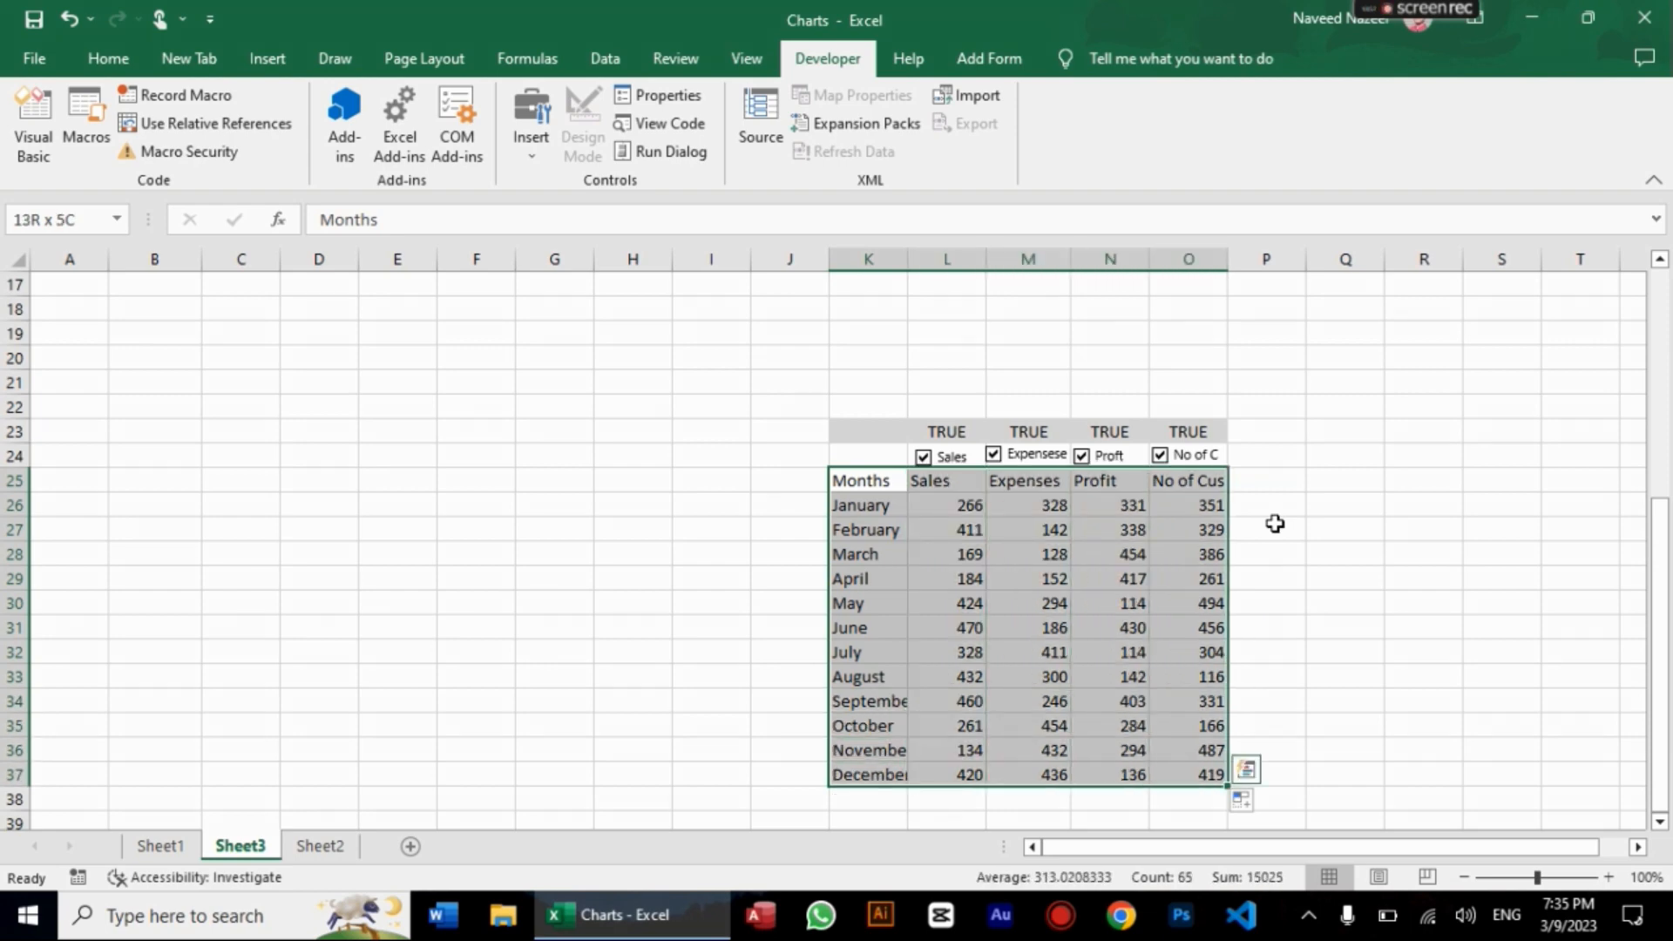
key(alt+F1)
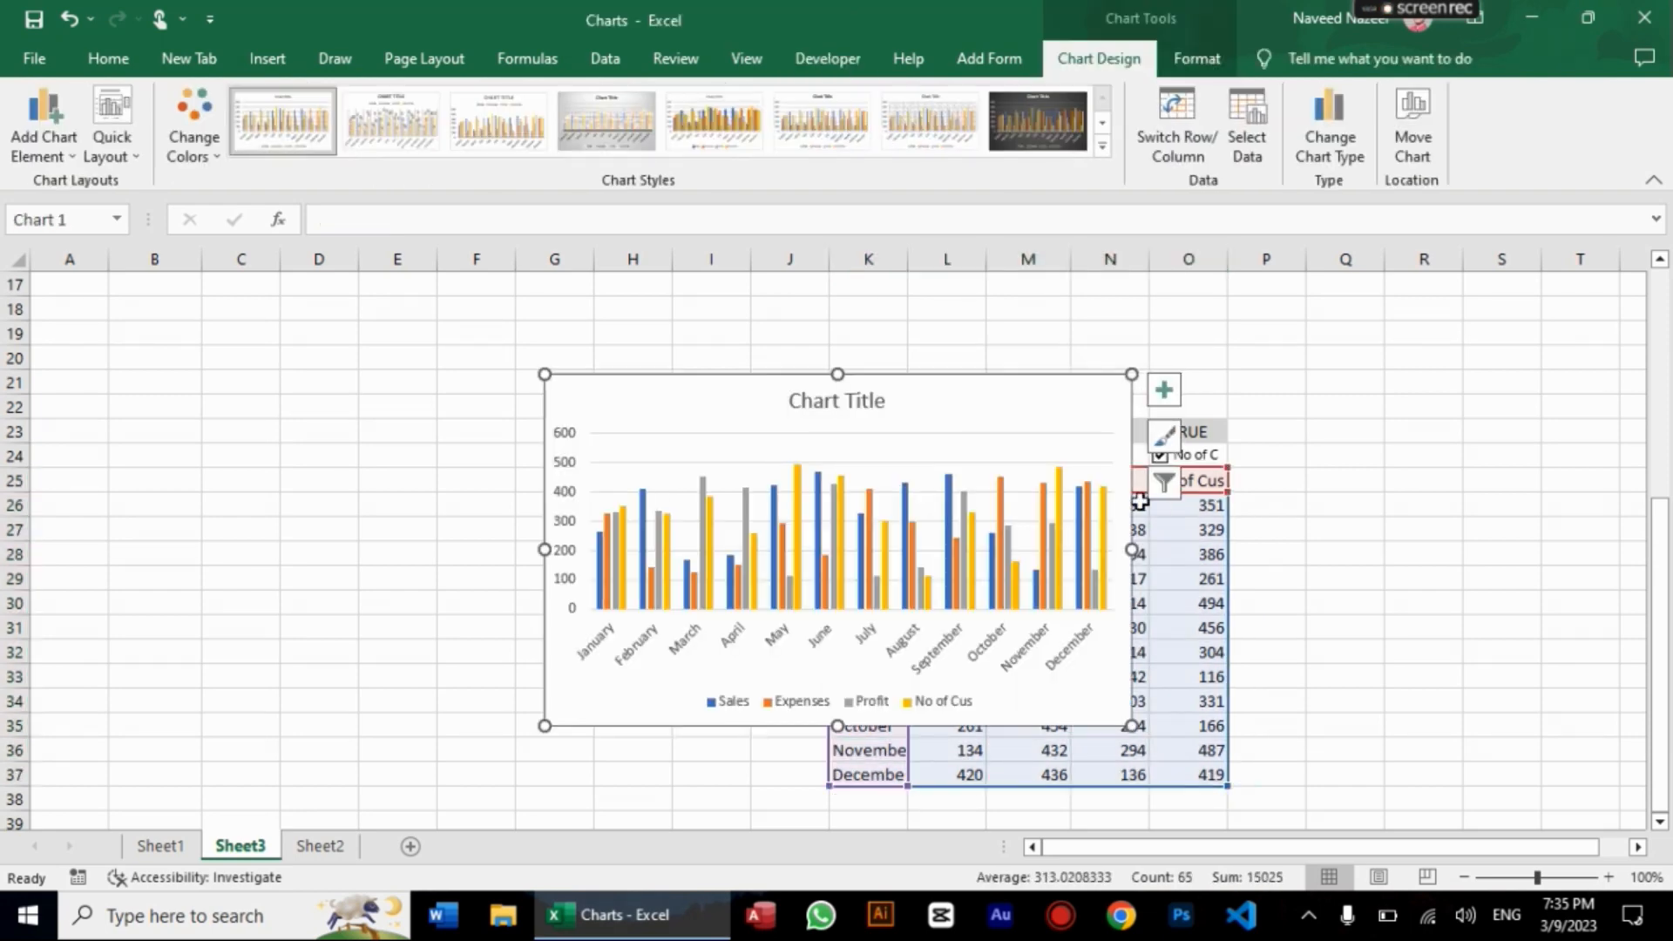
Step: Enlarge the chart to span roughly columns A to V and place it directly below the check boxes, starting at row 25
drag(1038, 403, 541, 432)
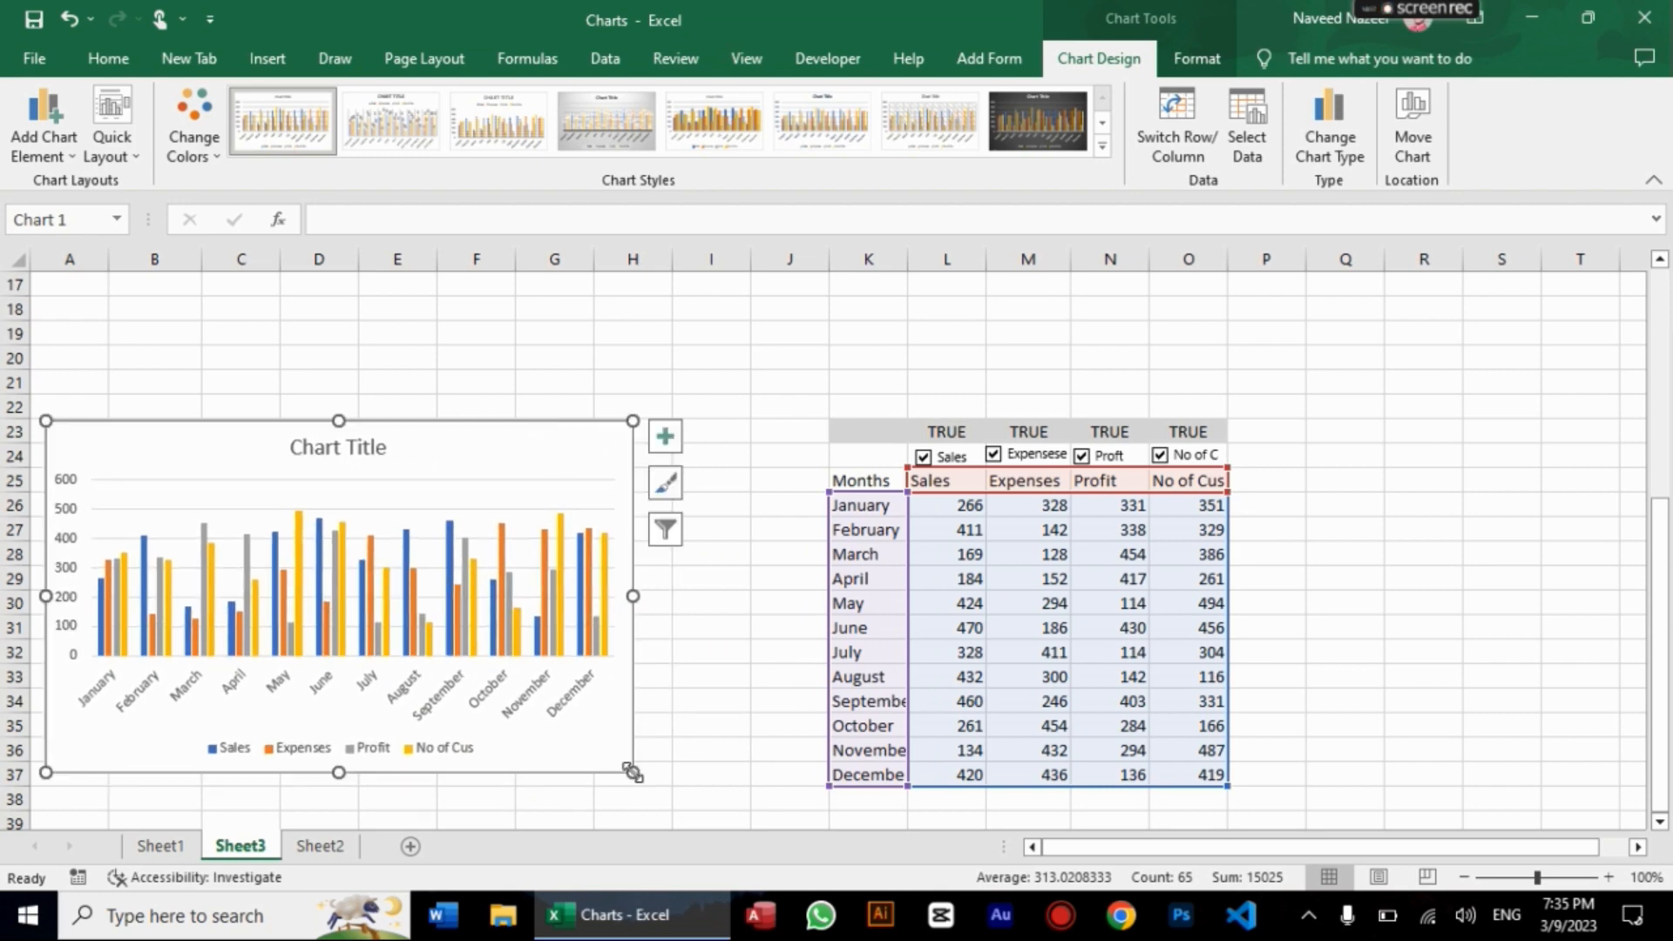
drag(633, 773, 1633, 790)
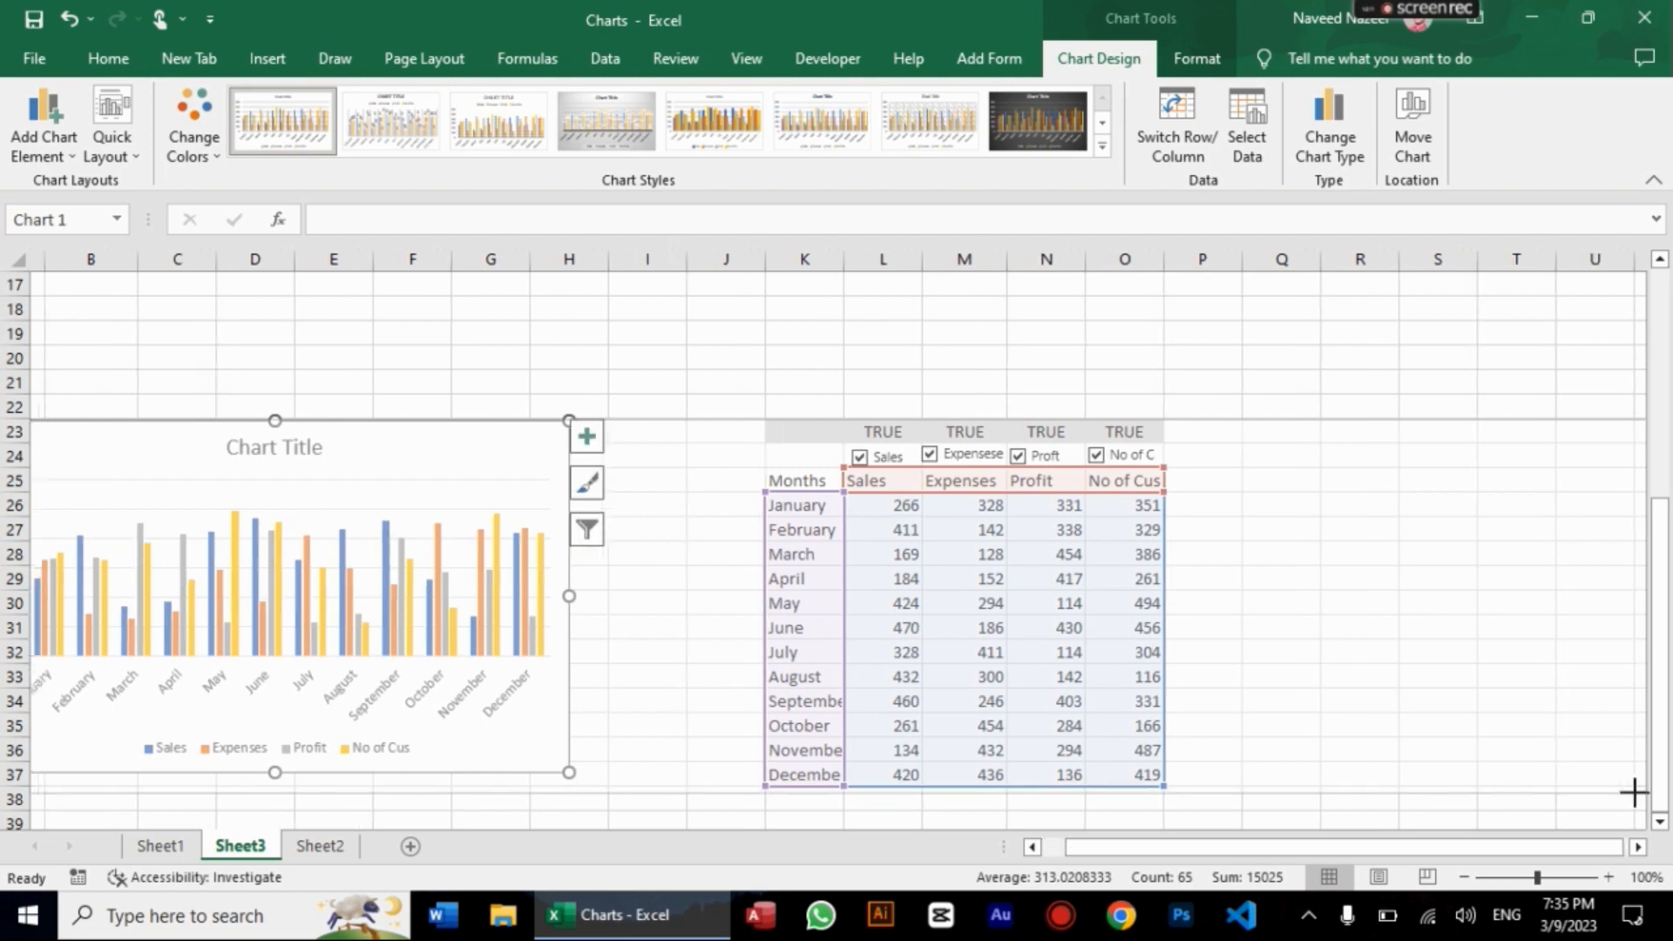
drag(1127, 518, 1135, 562)
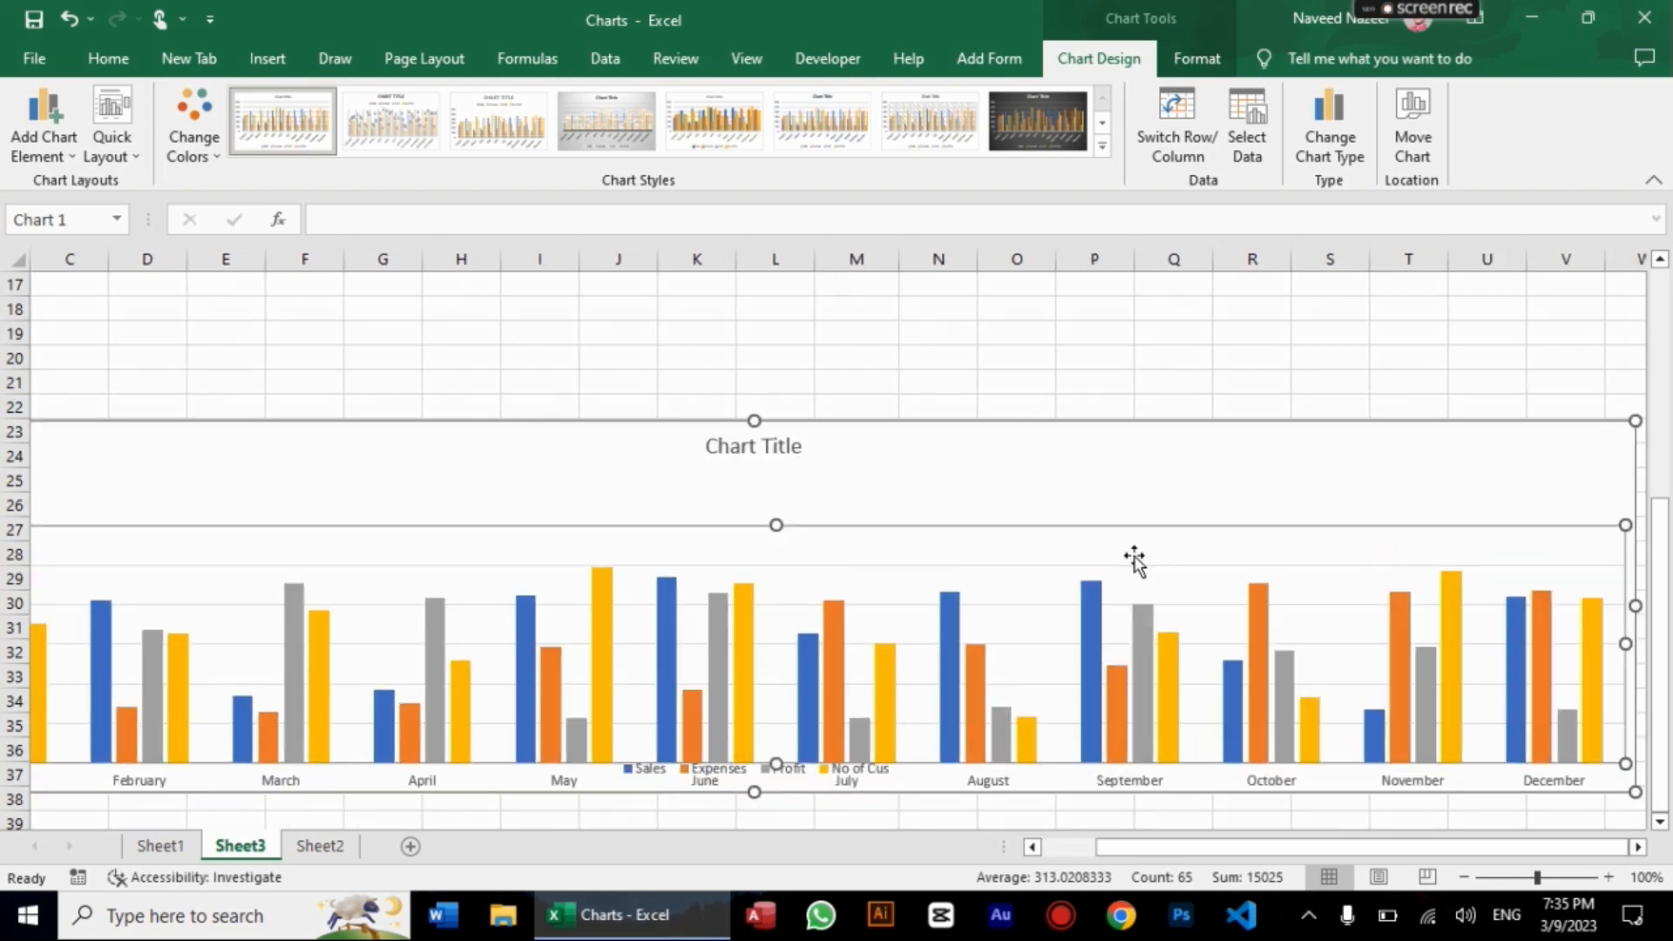
key(ctrl+z)
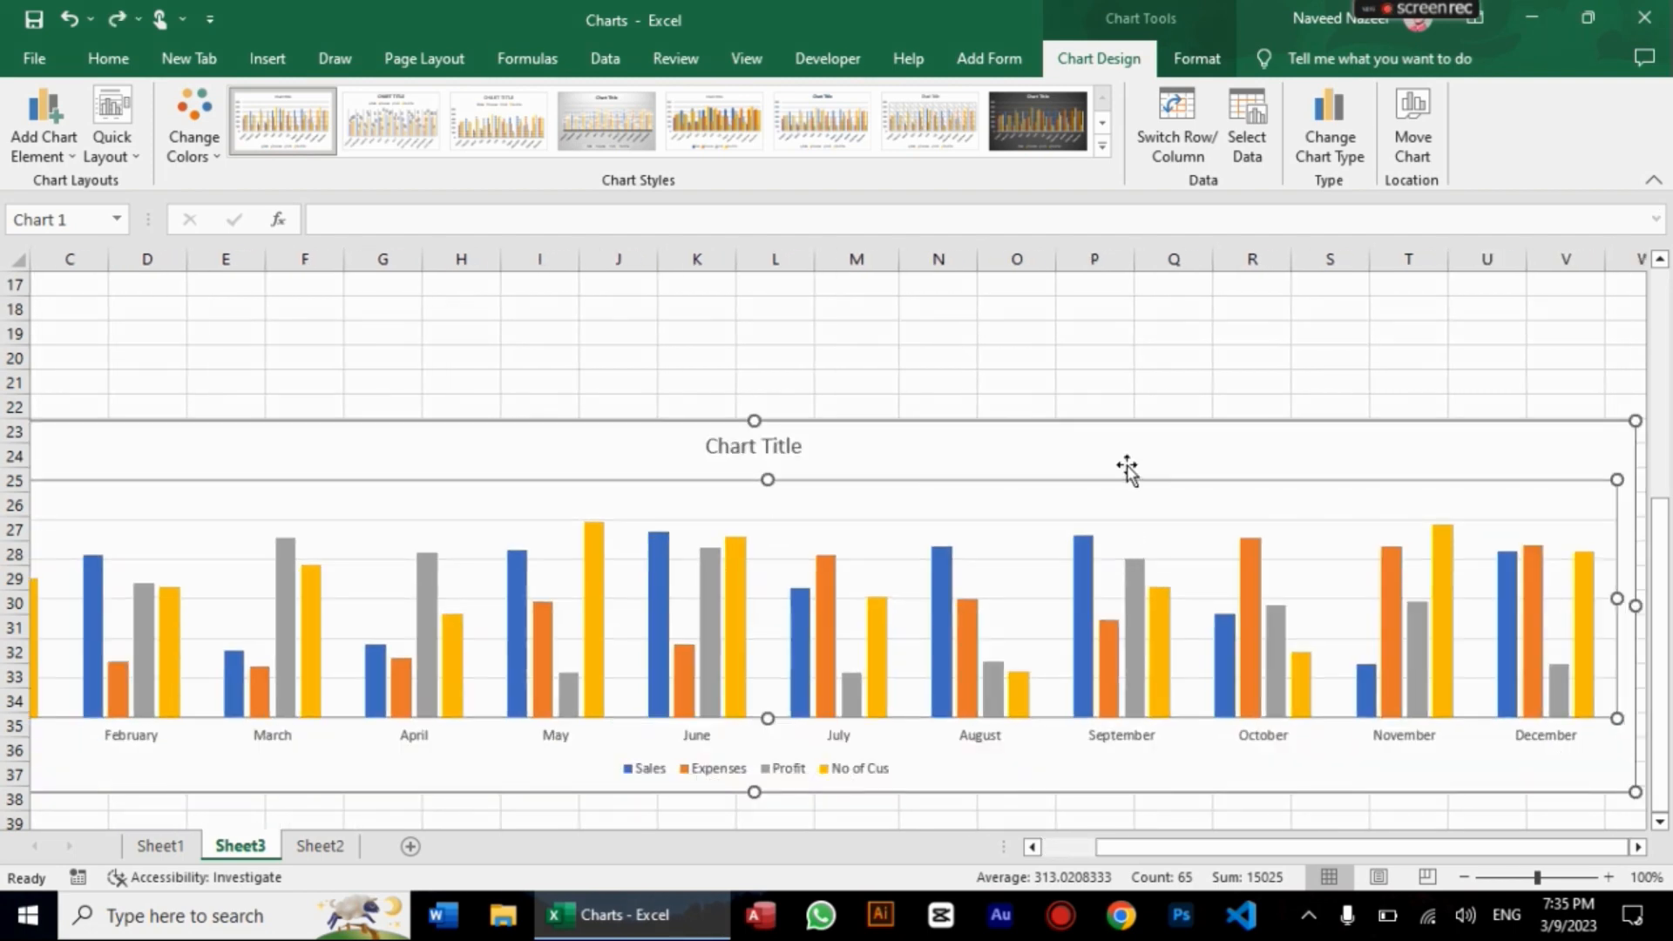
drag(1127, 471, 1128, 512)
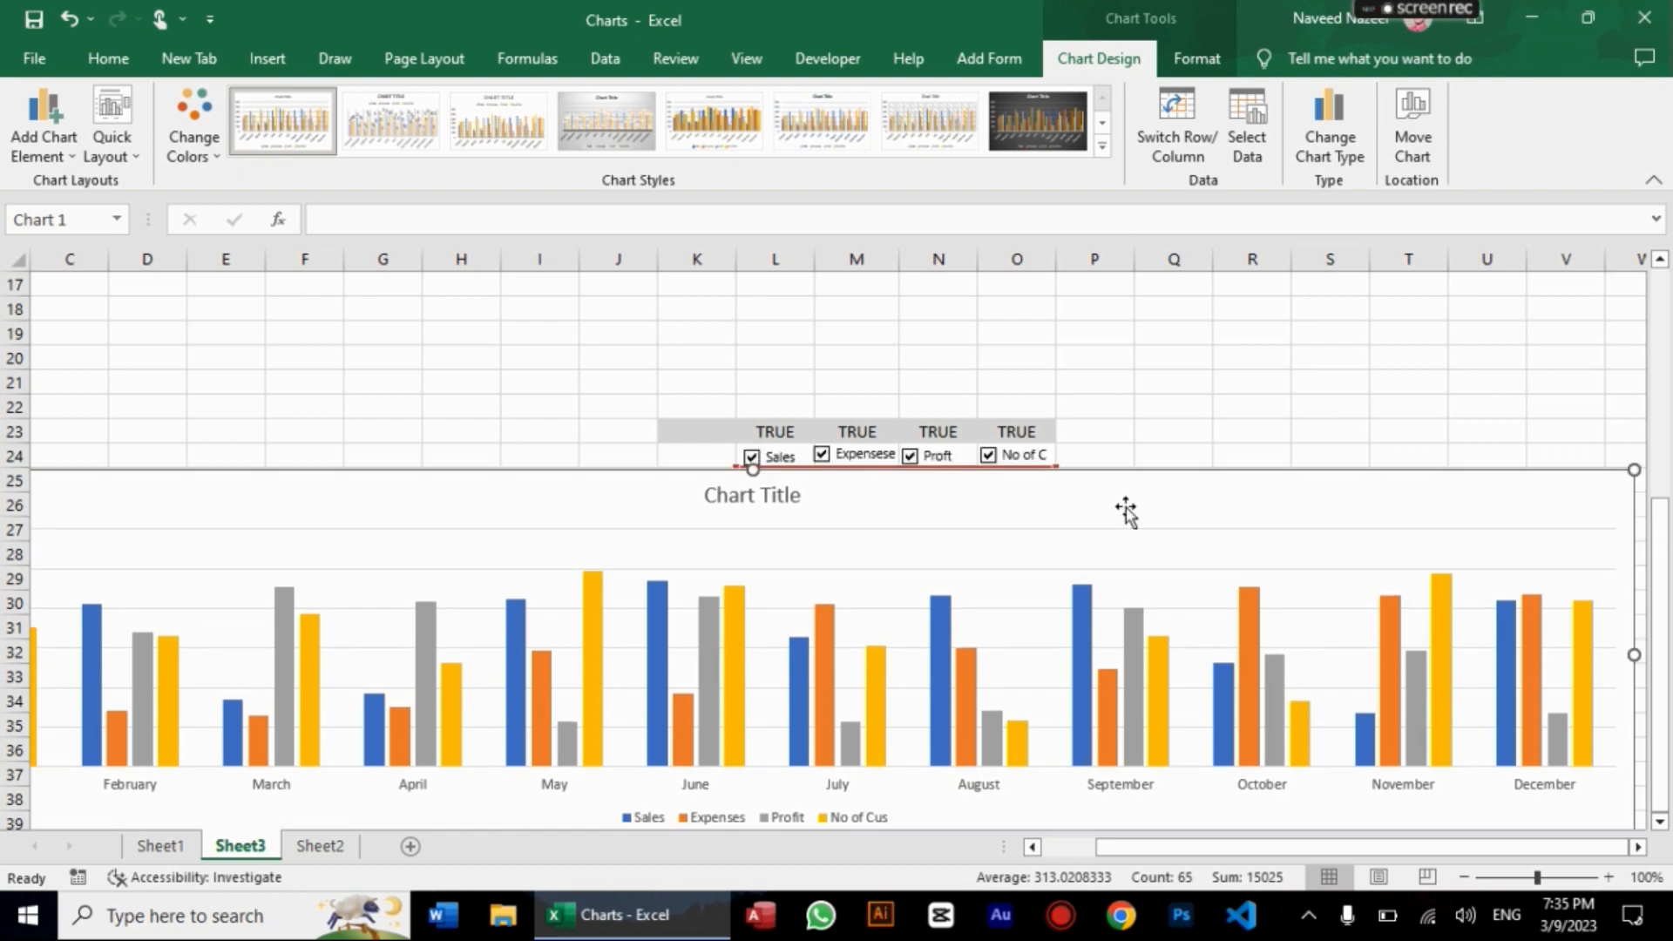
Step: Remove the grey fill from the linked cells K23:O23 and make their text white so the TRUE values are hidden
click(1084, 427)
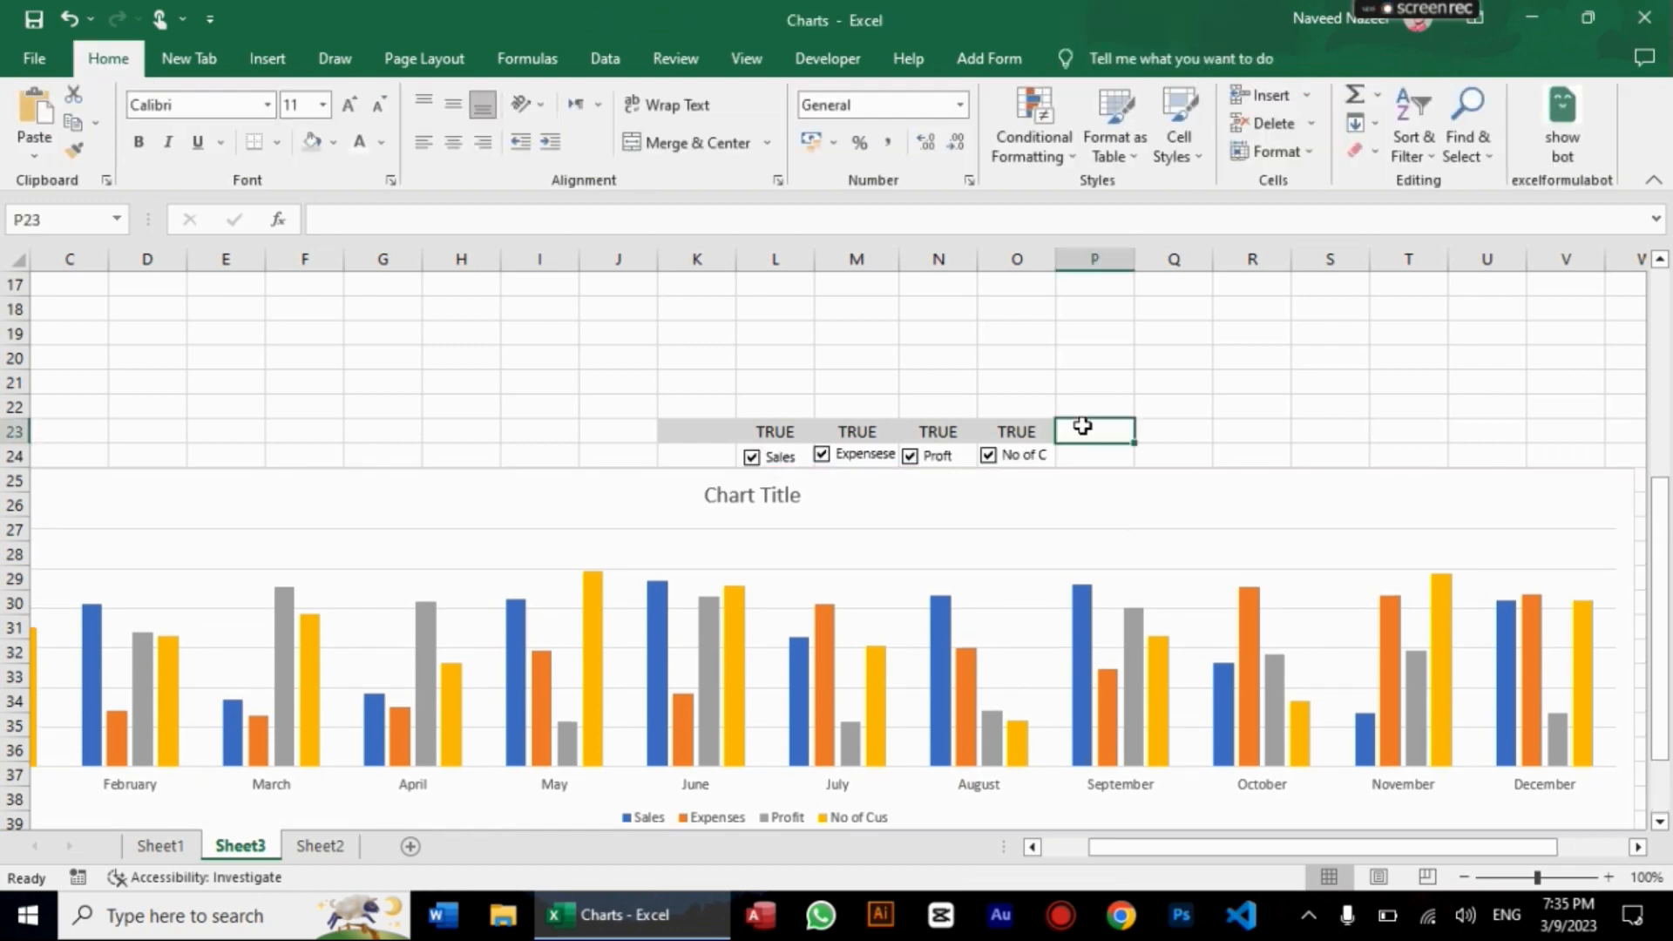
key(Left)
key(shift+Left)
key(shift+Left)
key(shift+Left)
key(shift+Left)
key(shift+Left)
key(shift+Right)
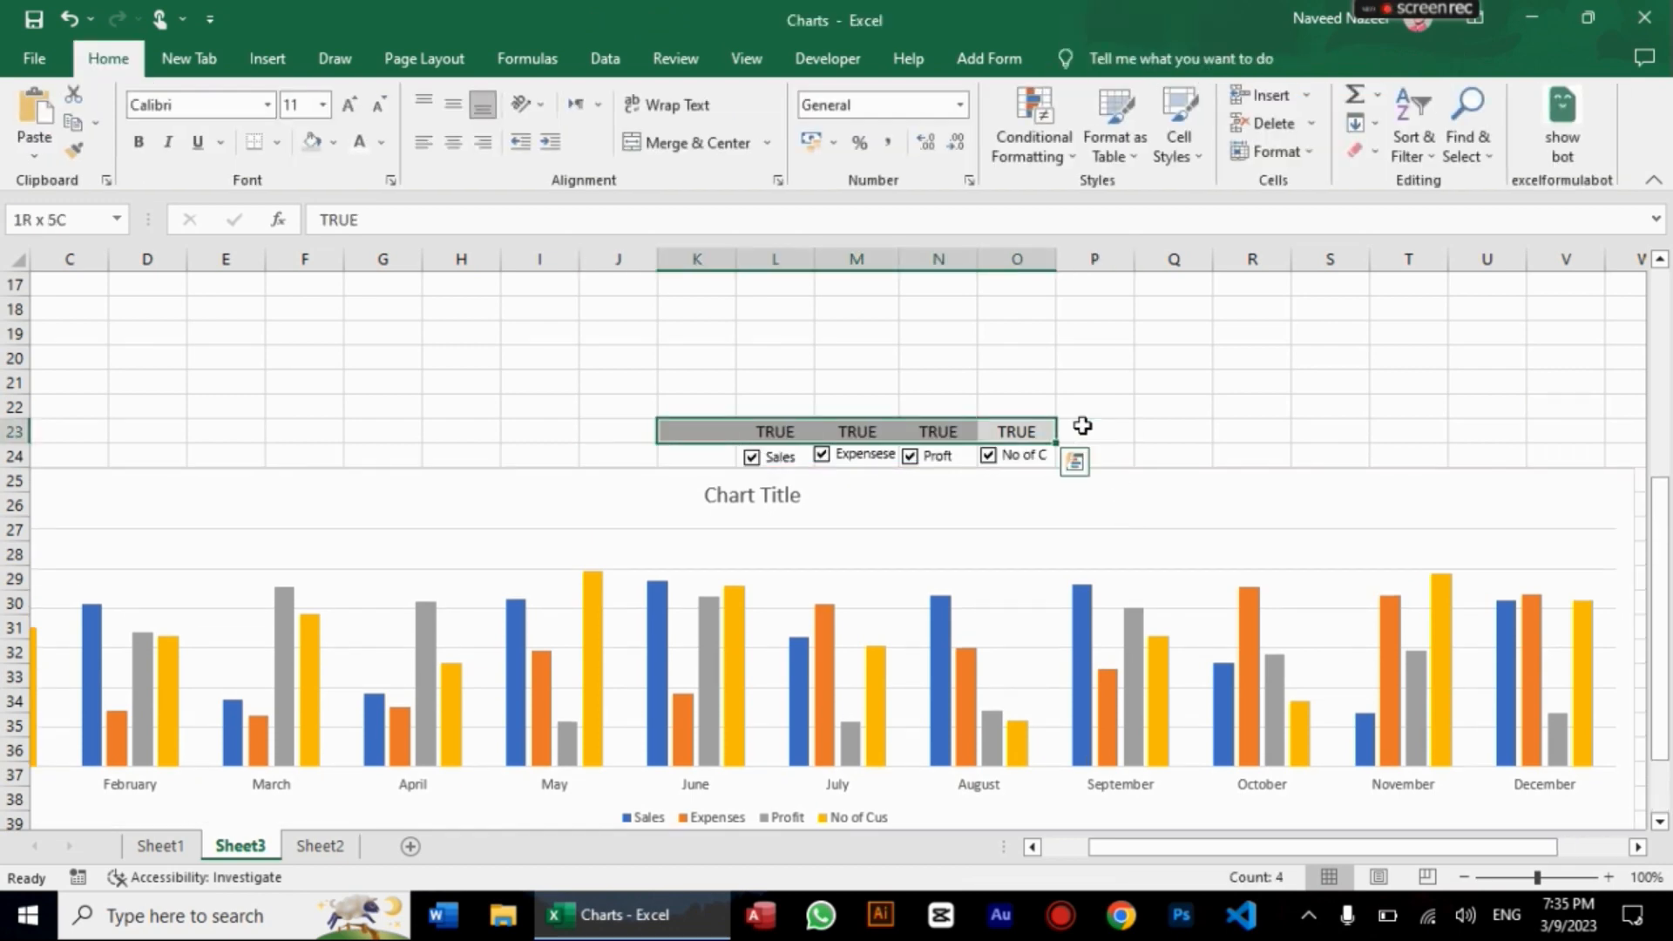
click(332, 144)
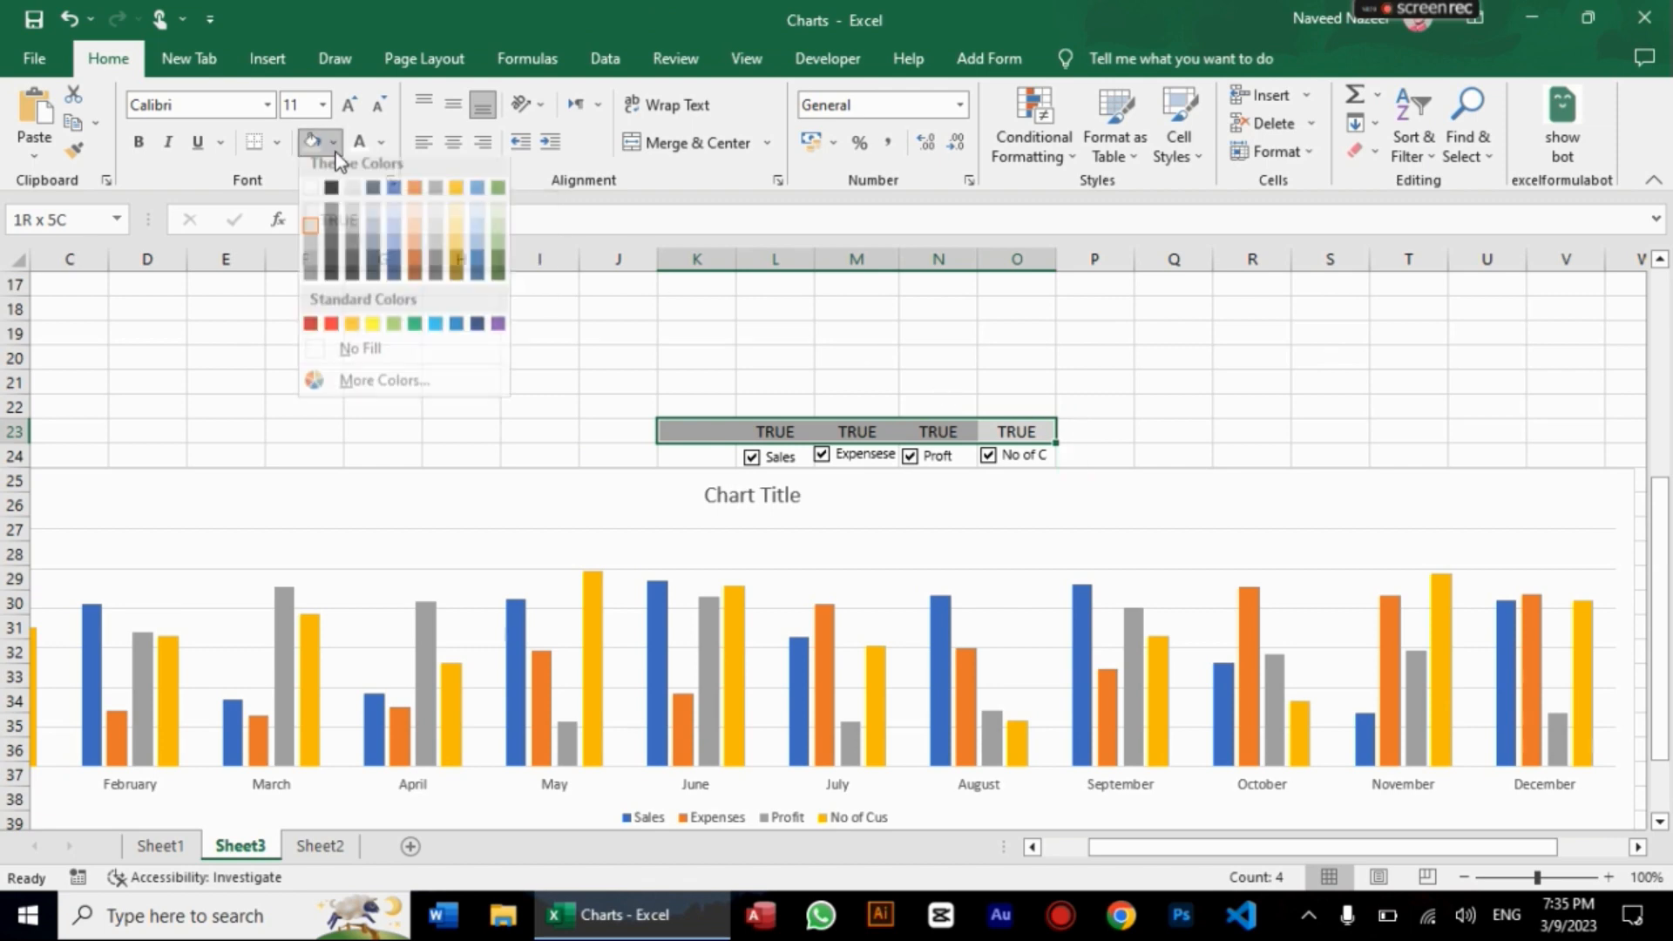
click(375, 361)
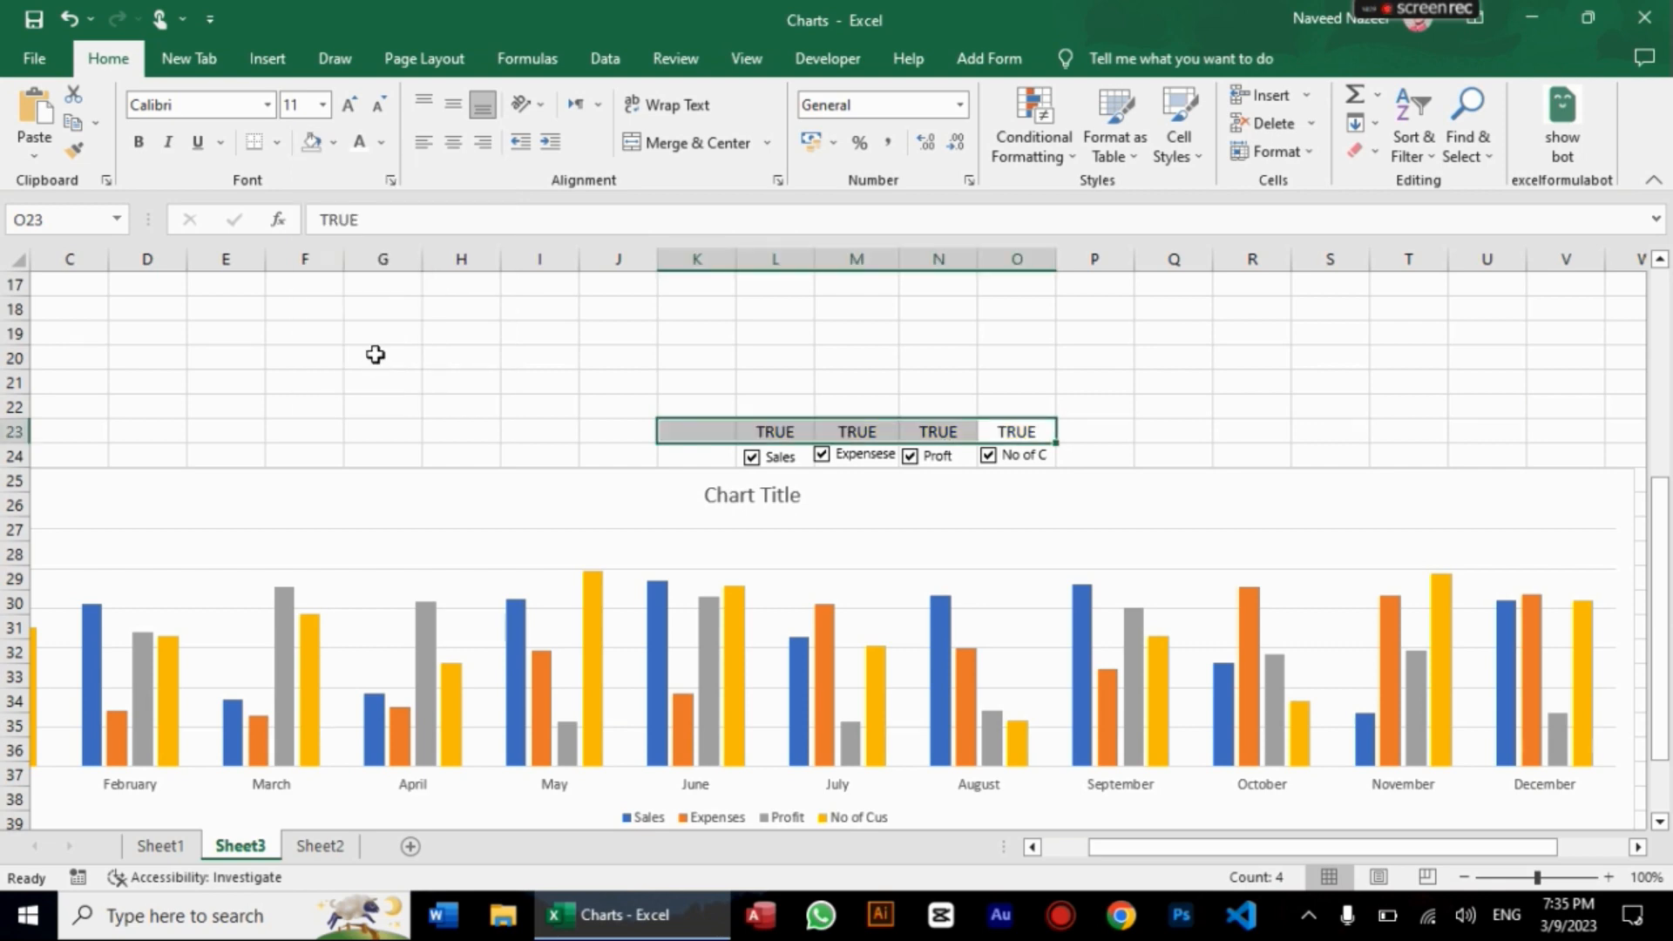
click(359, 142)
click(395, 355)
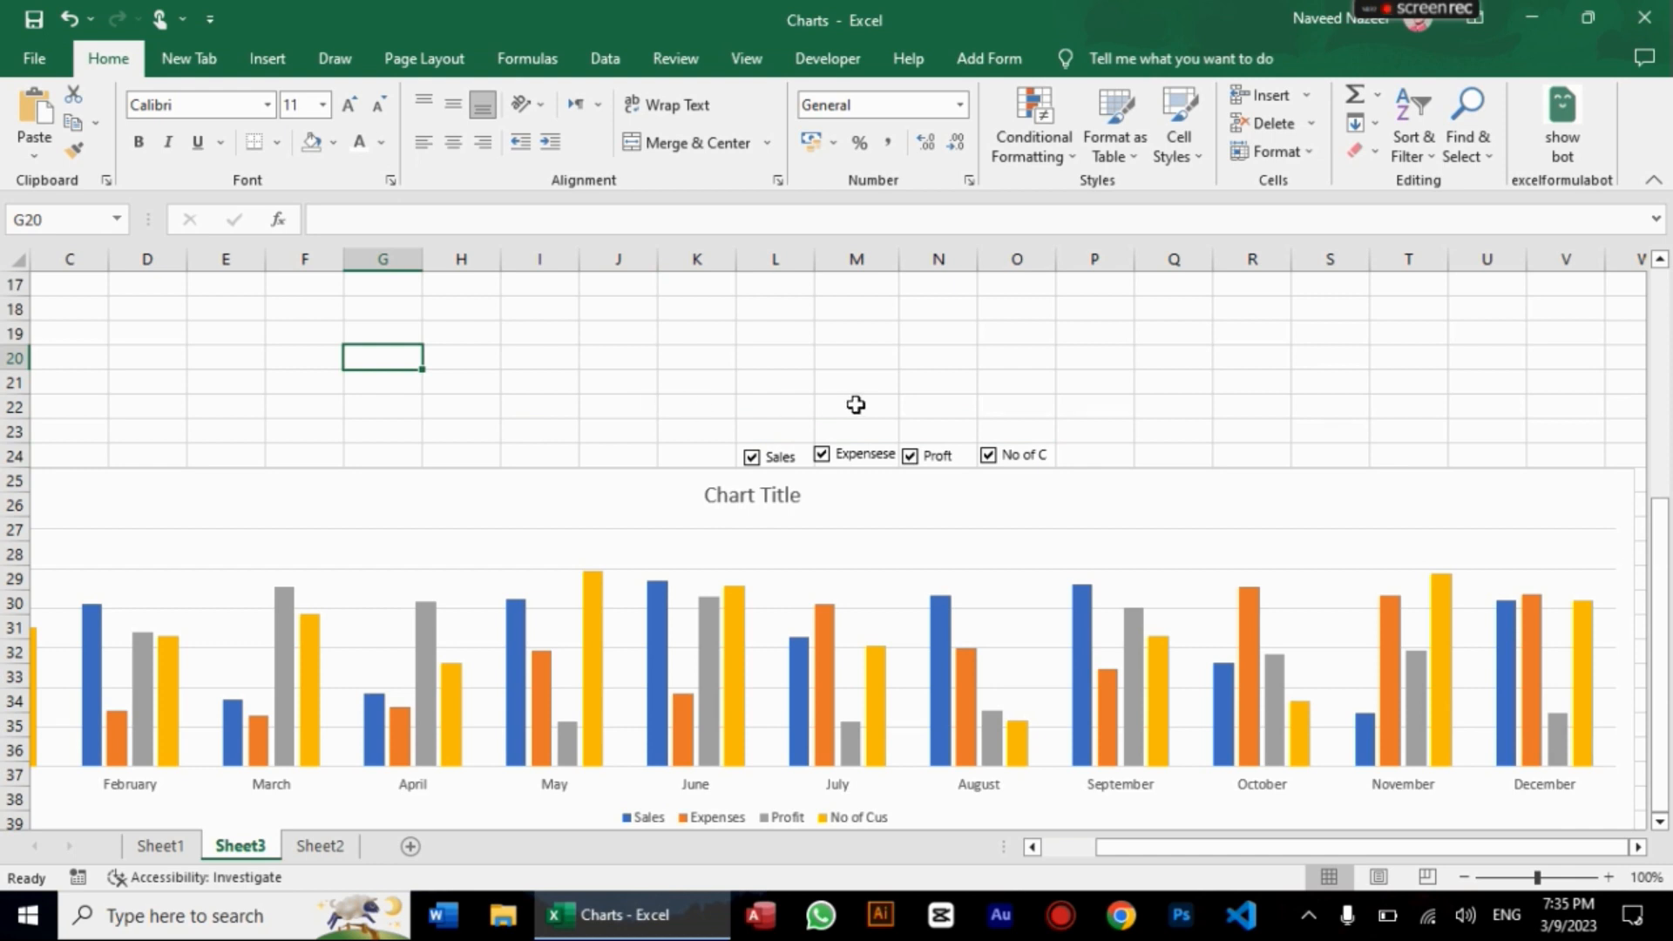
Step: Narrow the chart from its January side and reposition it below the check boxes so it spans columns B to T
click(1036, 854)
click(1036, 855)
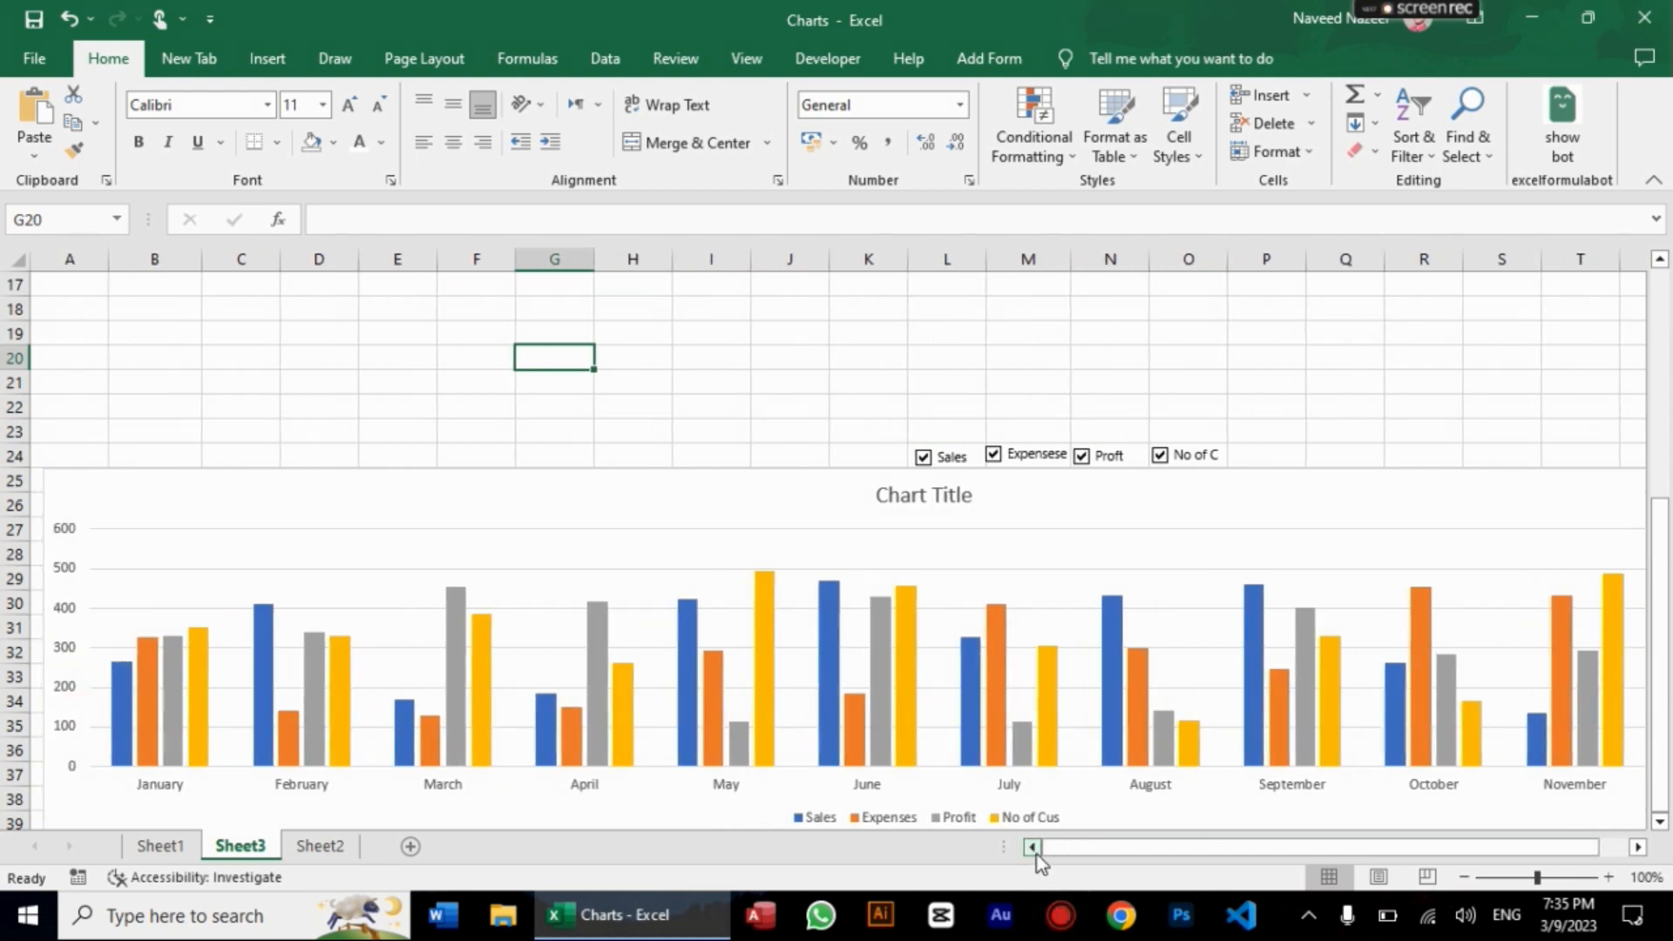
click(282, 545)
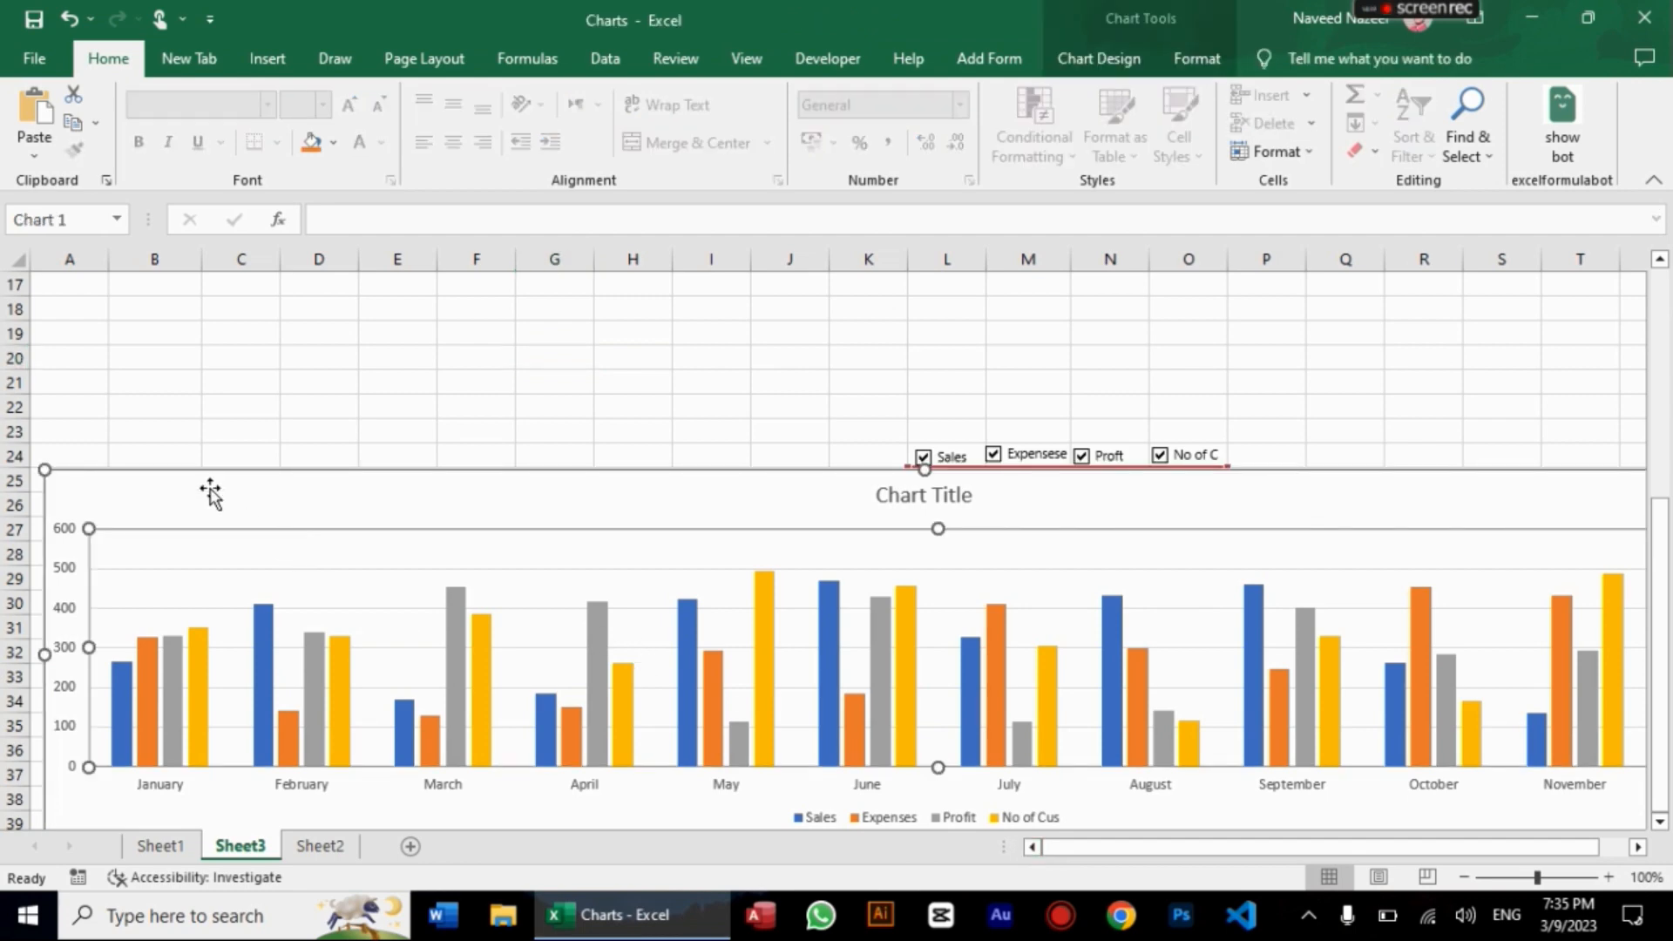
drag(43, 651, 153, 649)
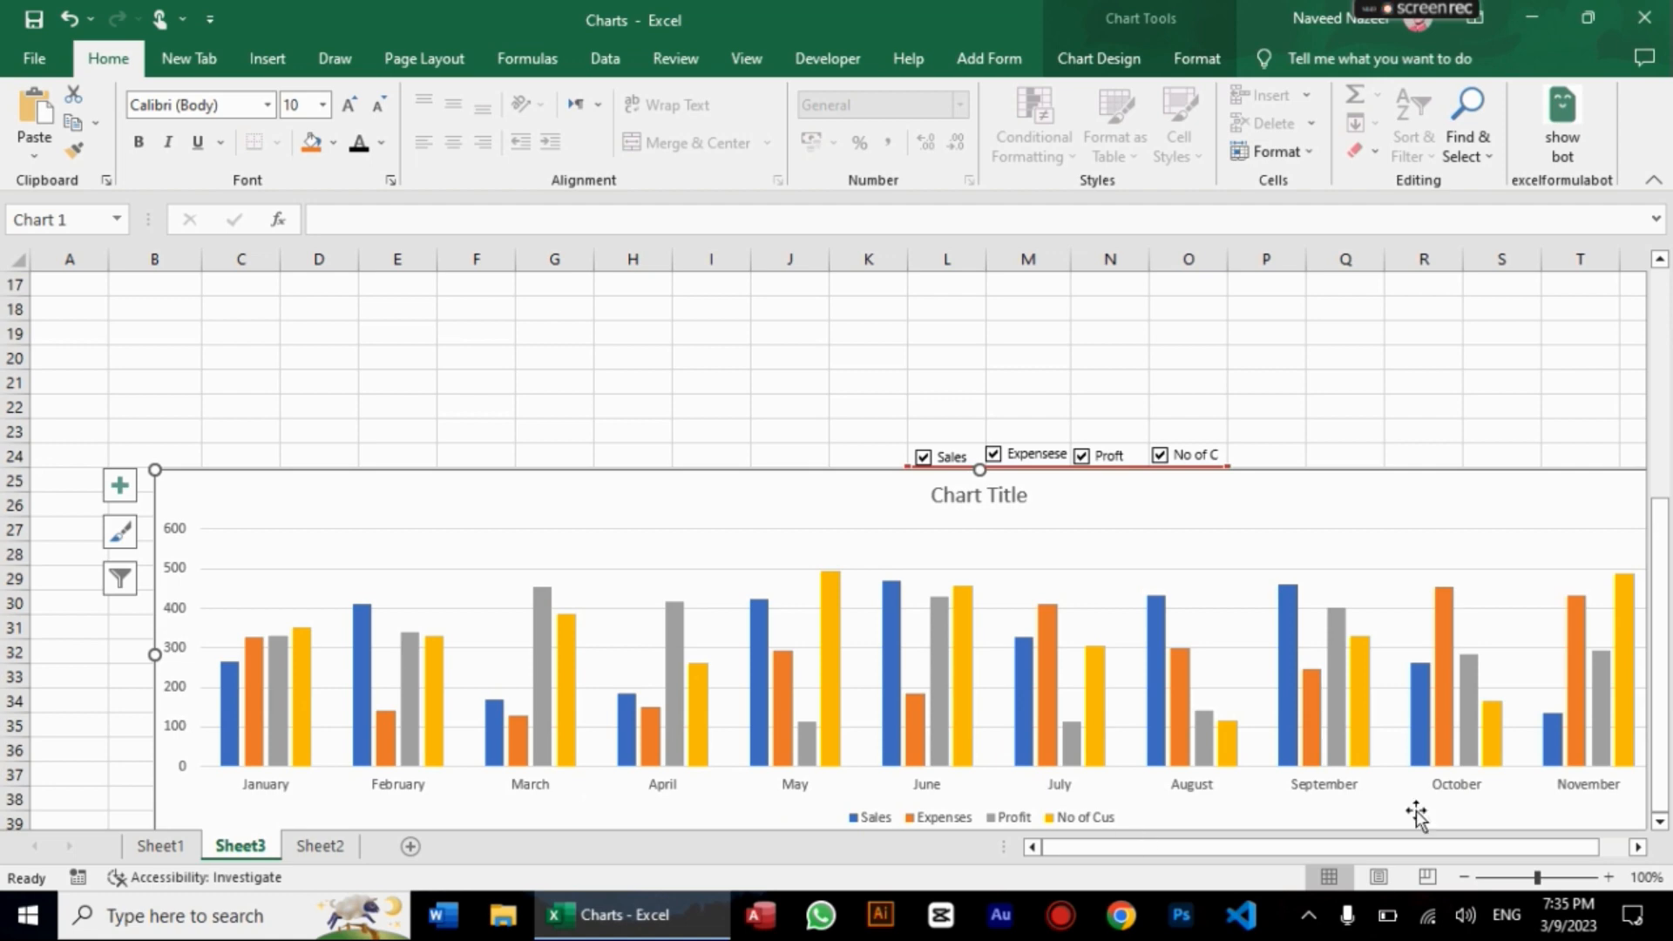
drag(1207, 523, 1105, 521)
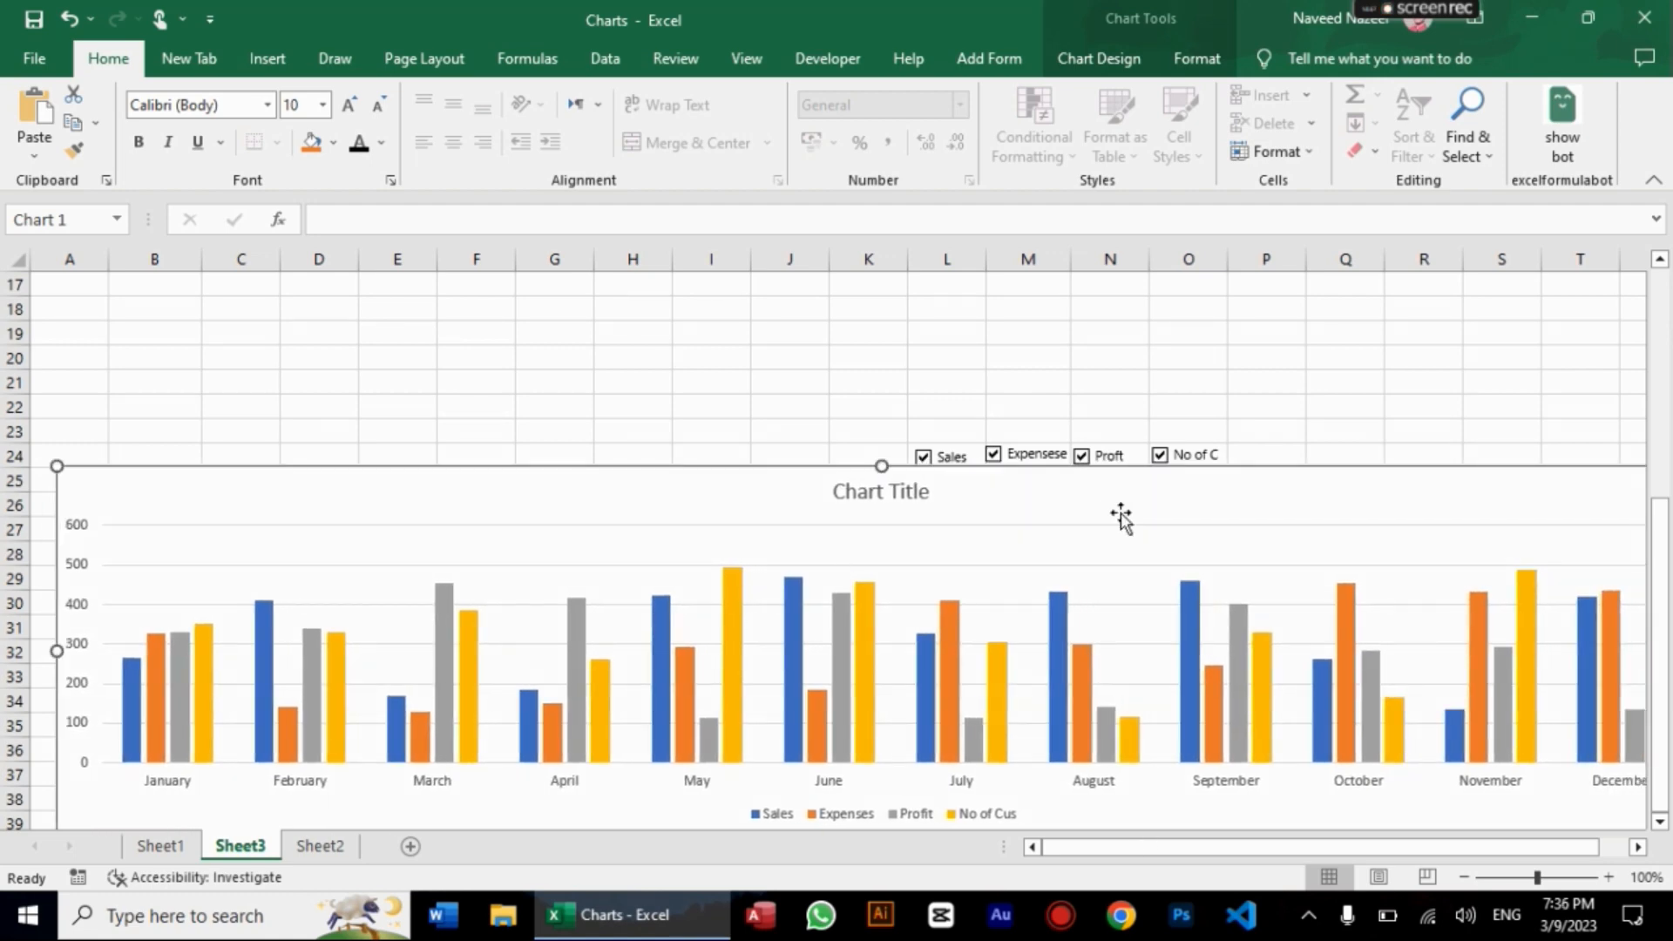
drag(48, 646, 164, 650)
drag(569, 503, 491, 510)
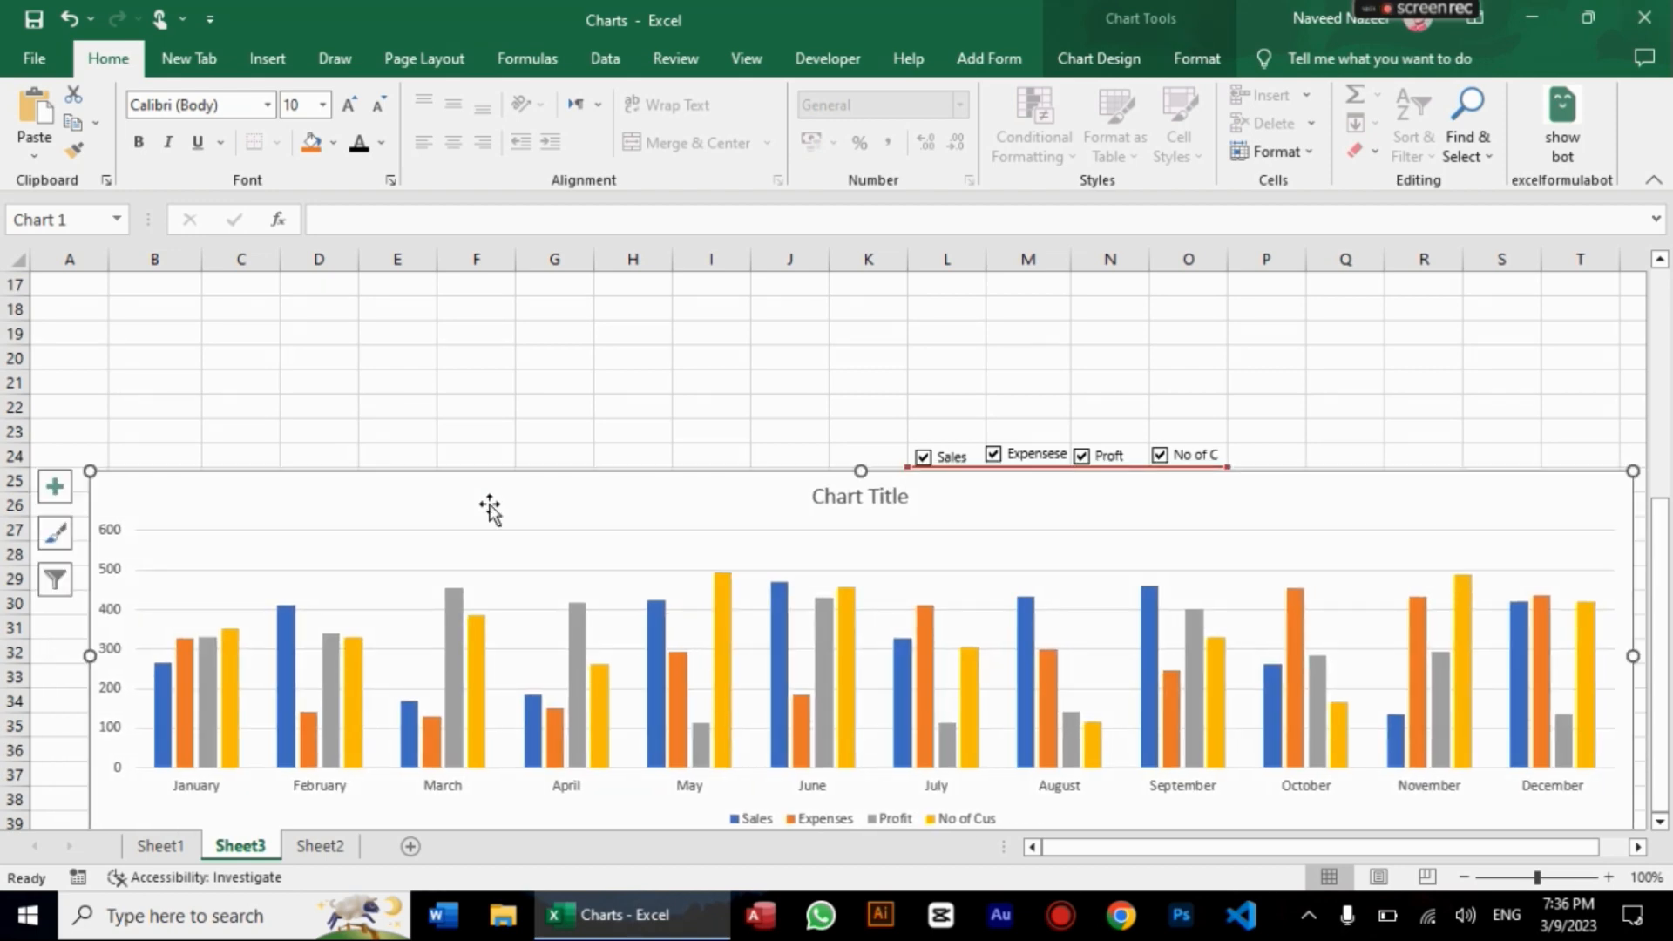
click(1269, 355)
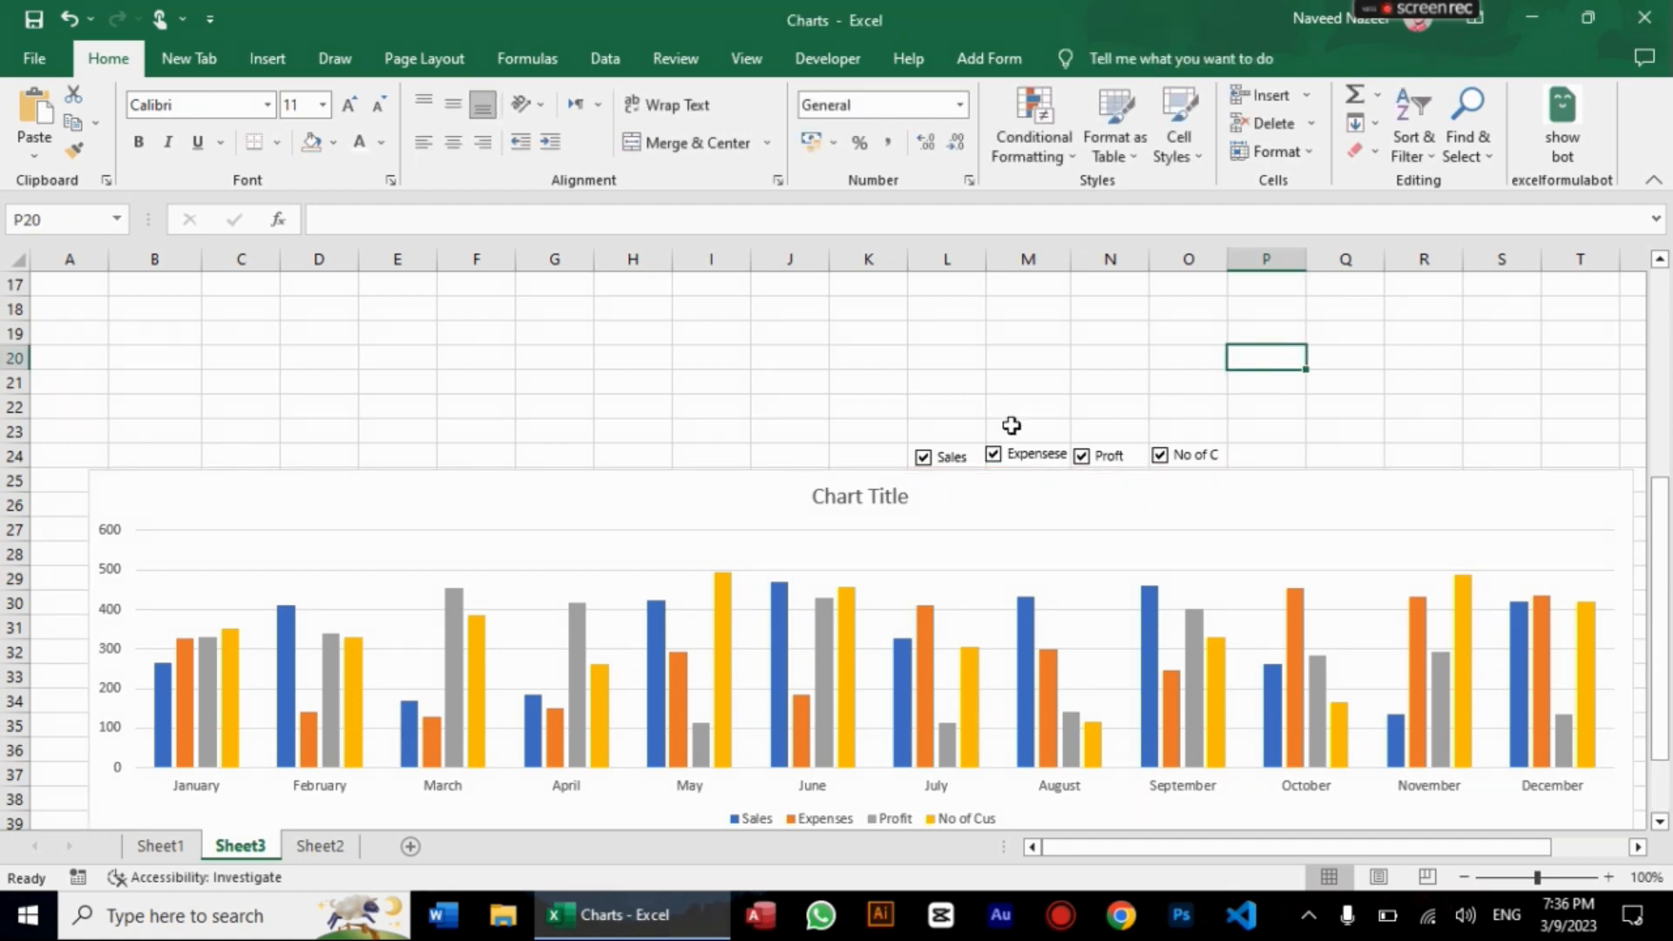
Step: Test hiding the chart series by clearing the Sales, Expenses, Profit and customer-count check boxes one after another
click(924, 458)
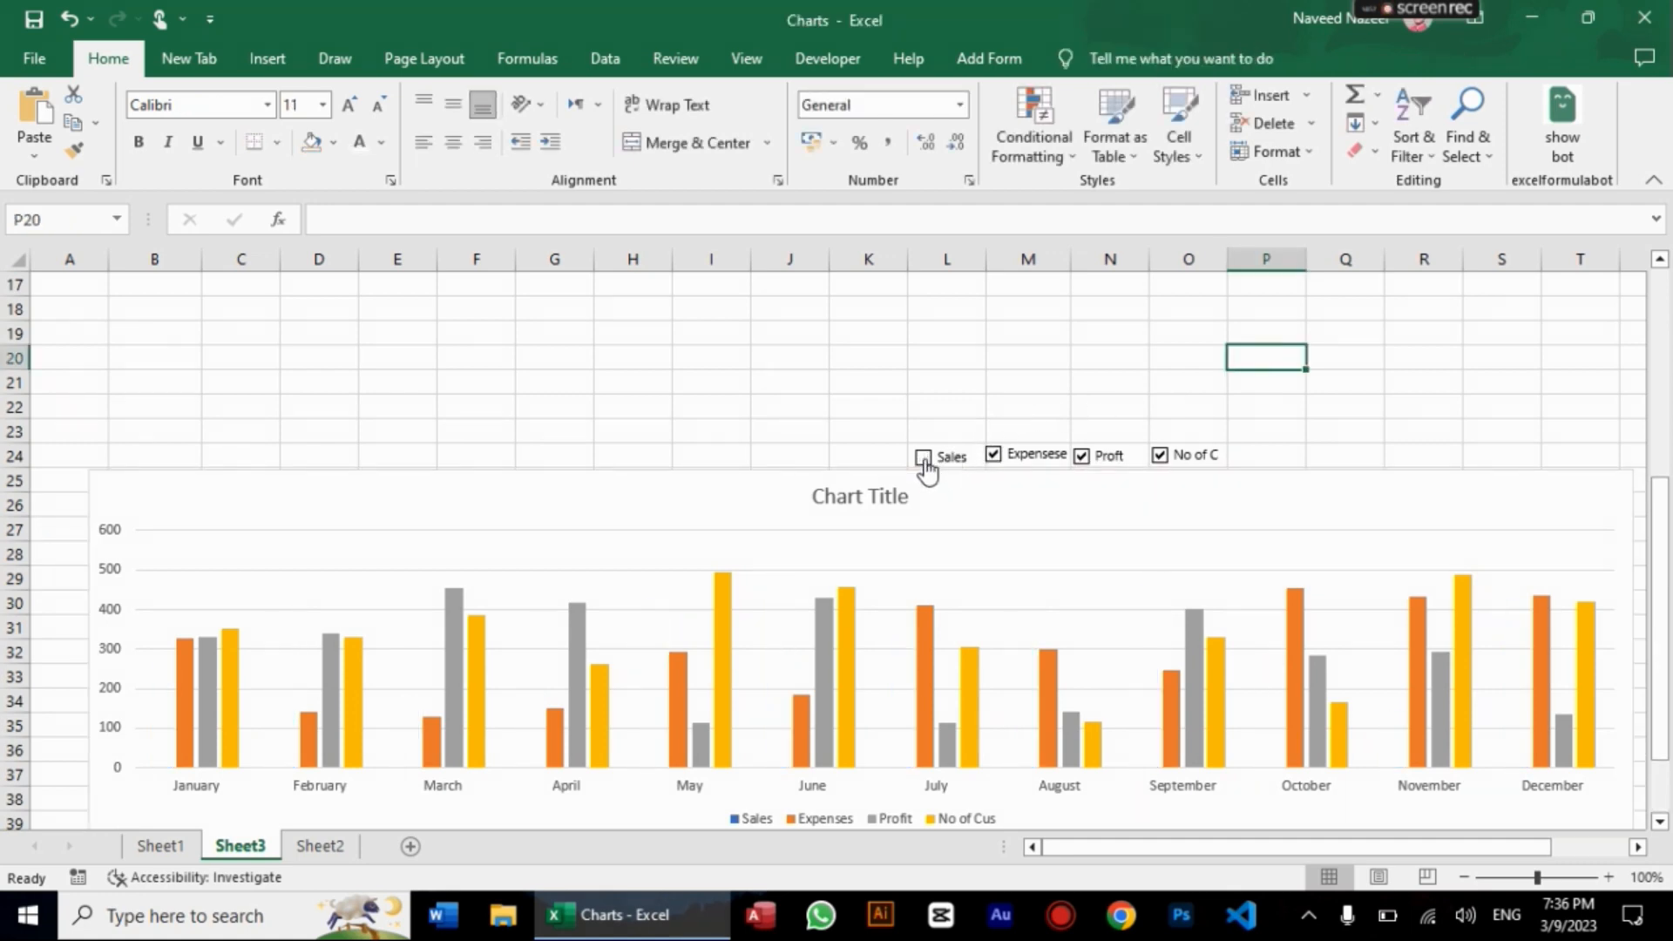
click(993, 456)
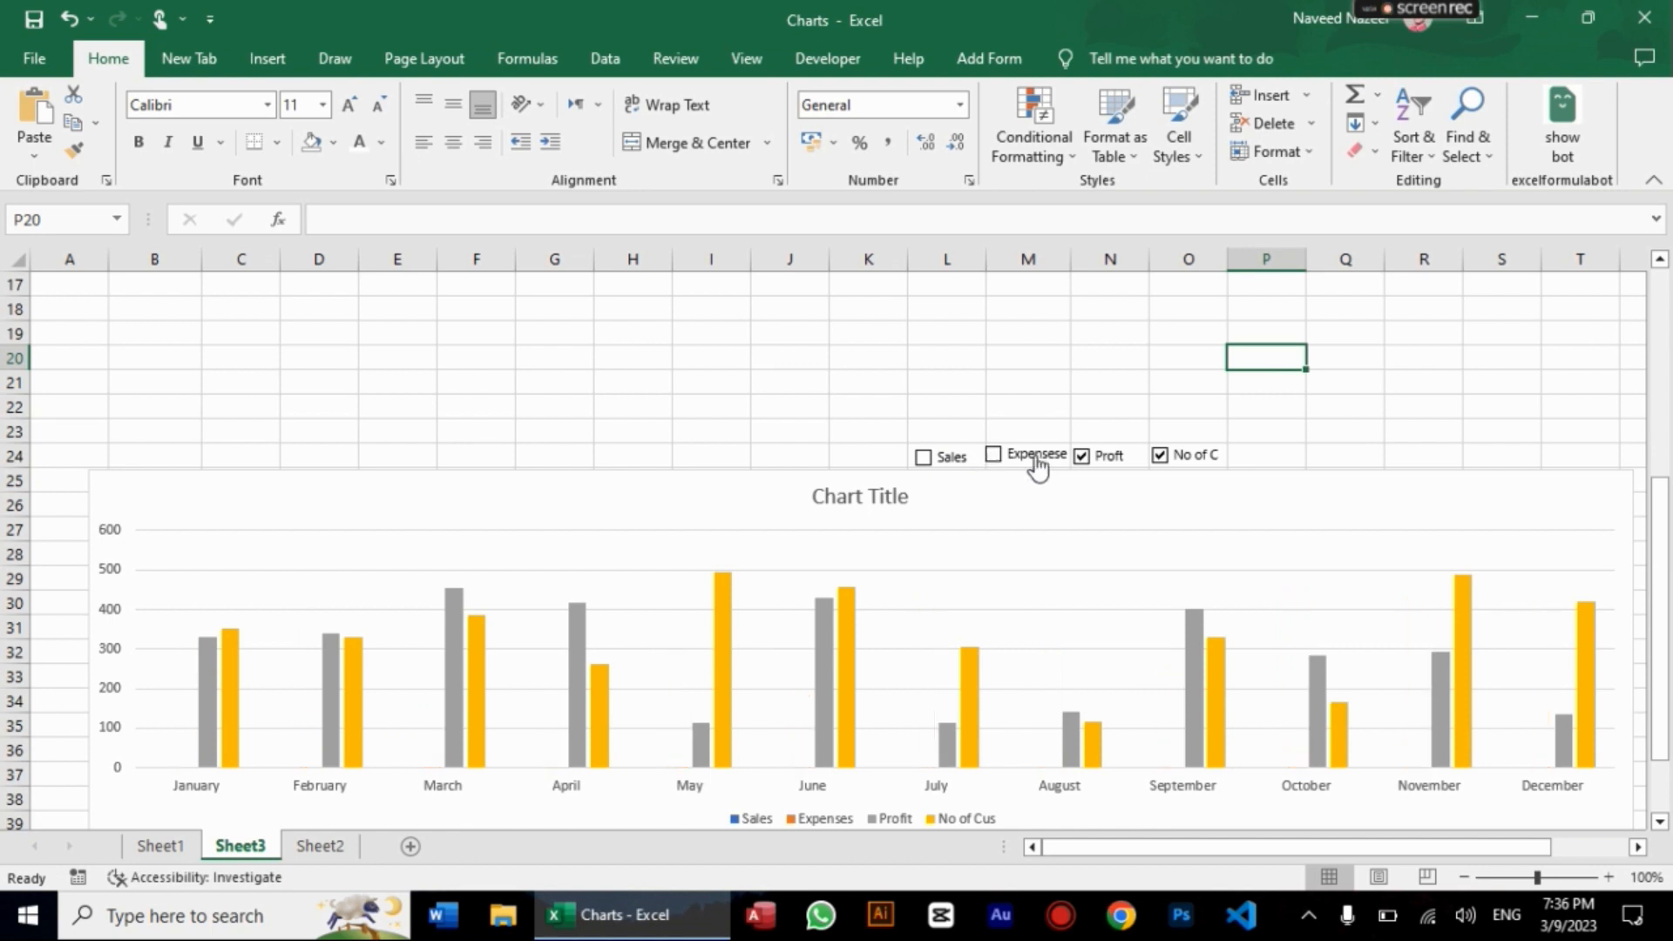
click(1082, 455)
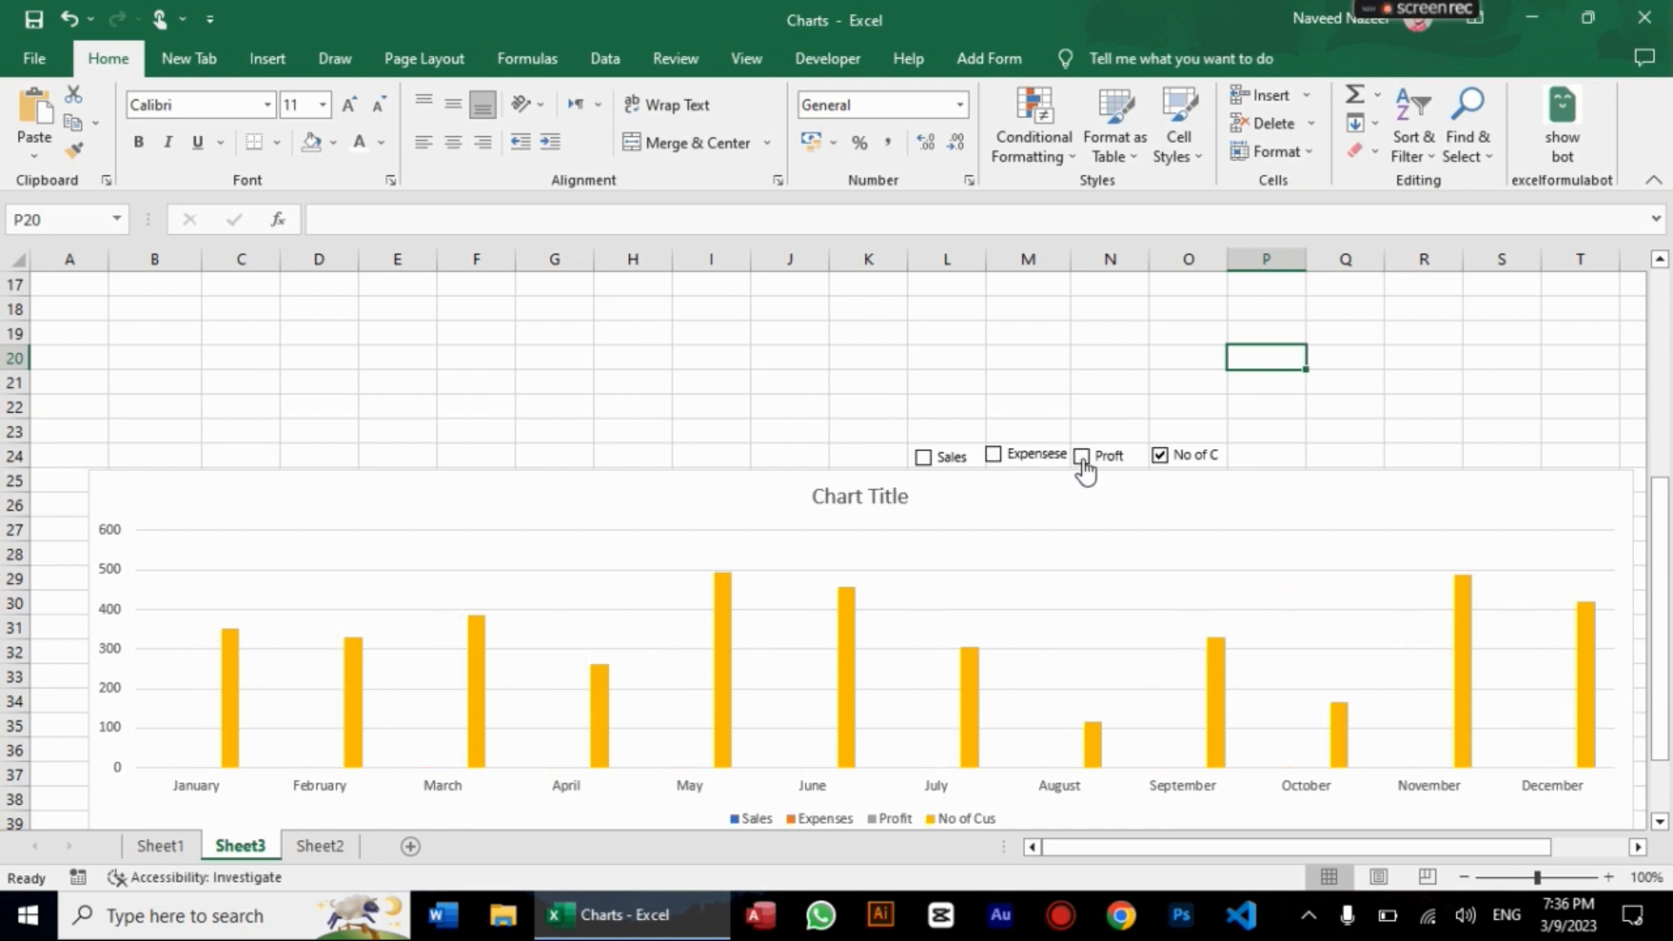
click(1160, 455)
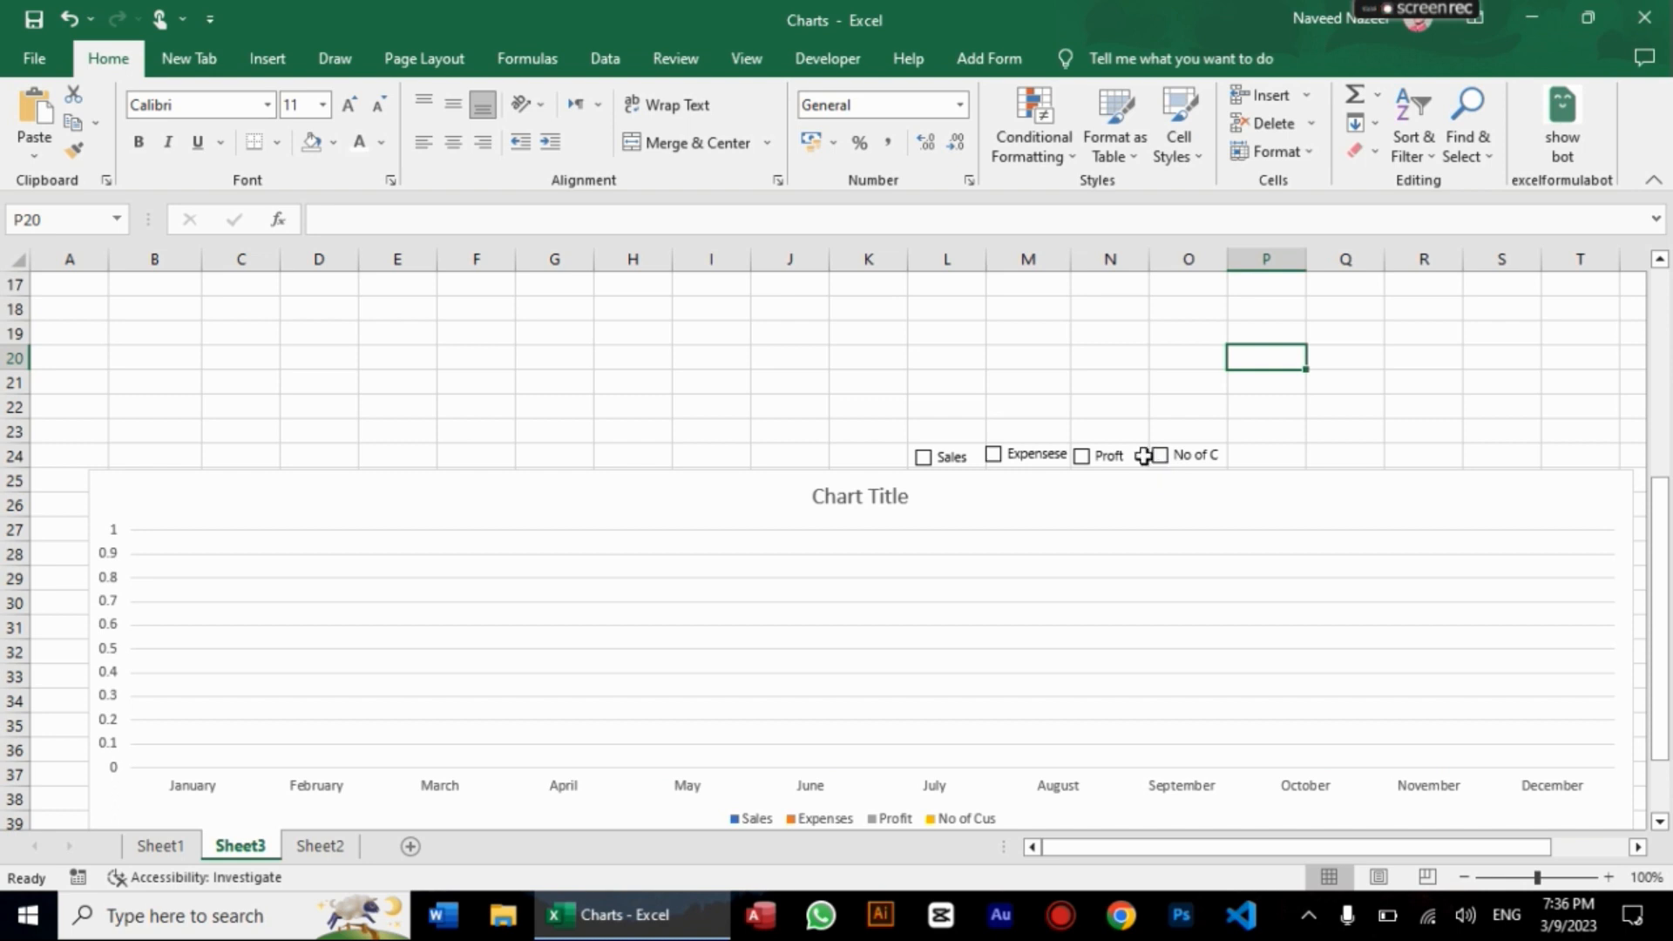
Step: Test showing the chart series again by ticking the Sales, Expenses, Profit and customer-count check boxes in turn
click(923, 458)
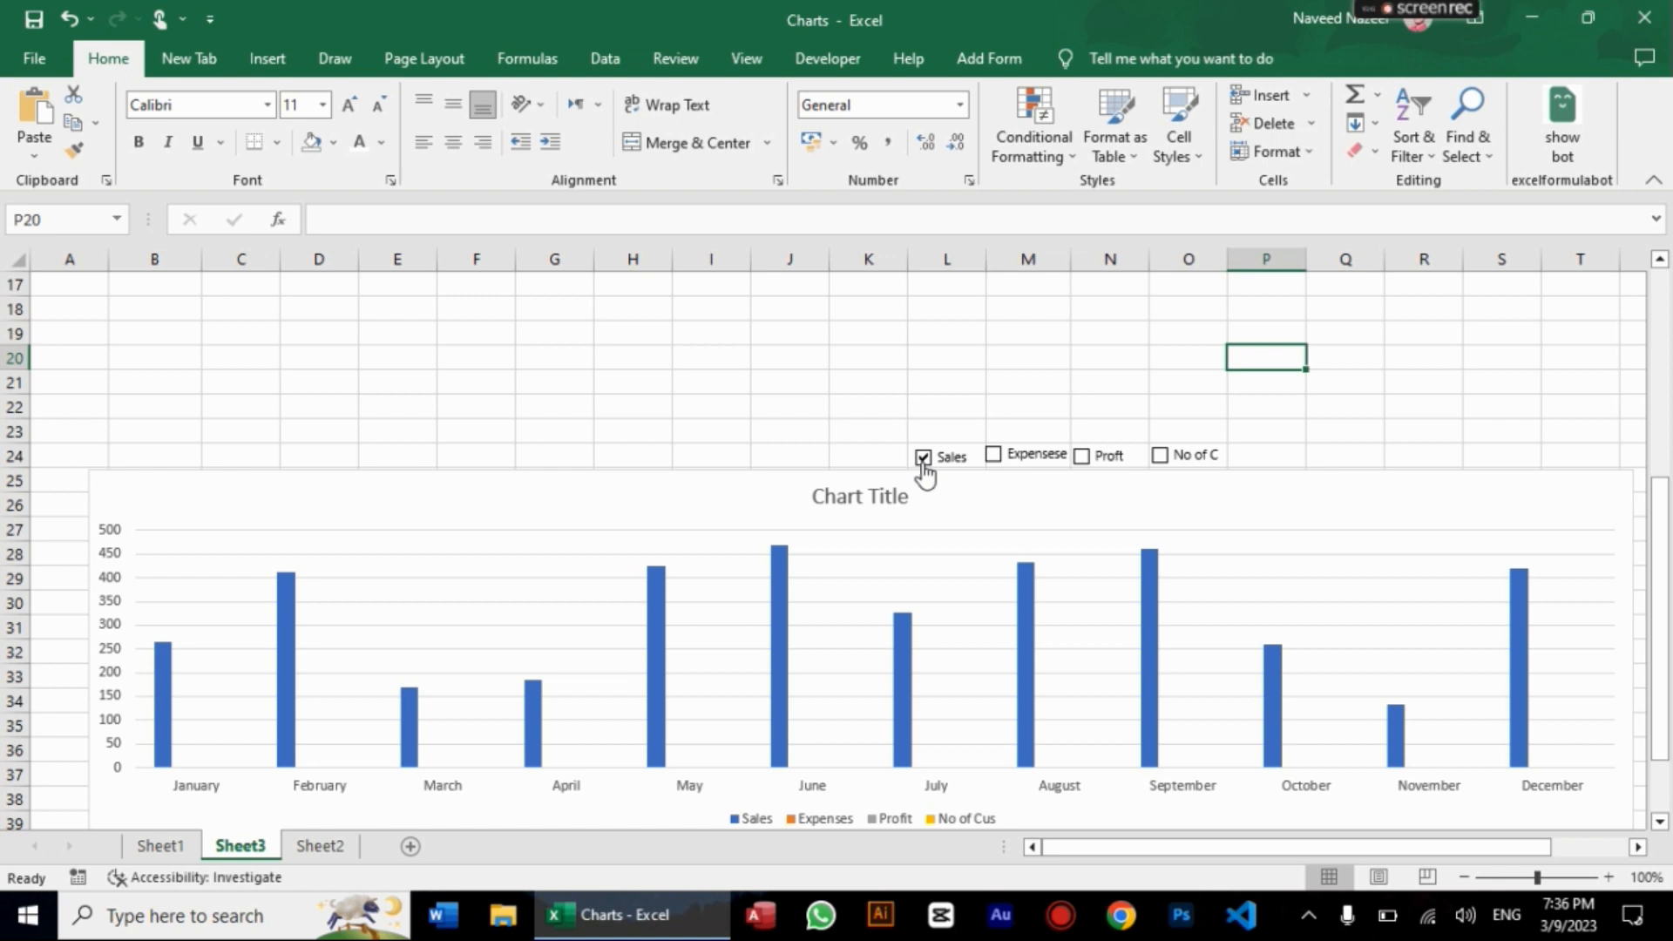
click(993, 457)
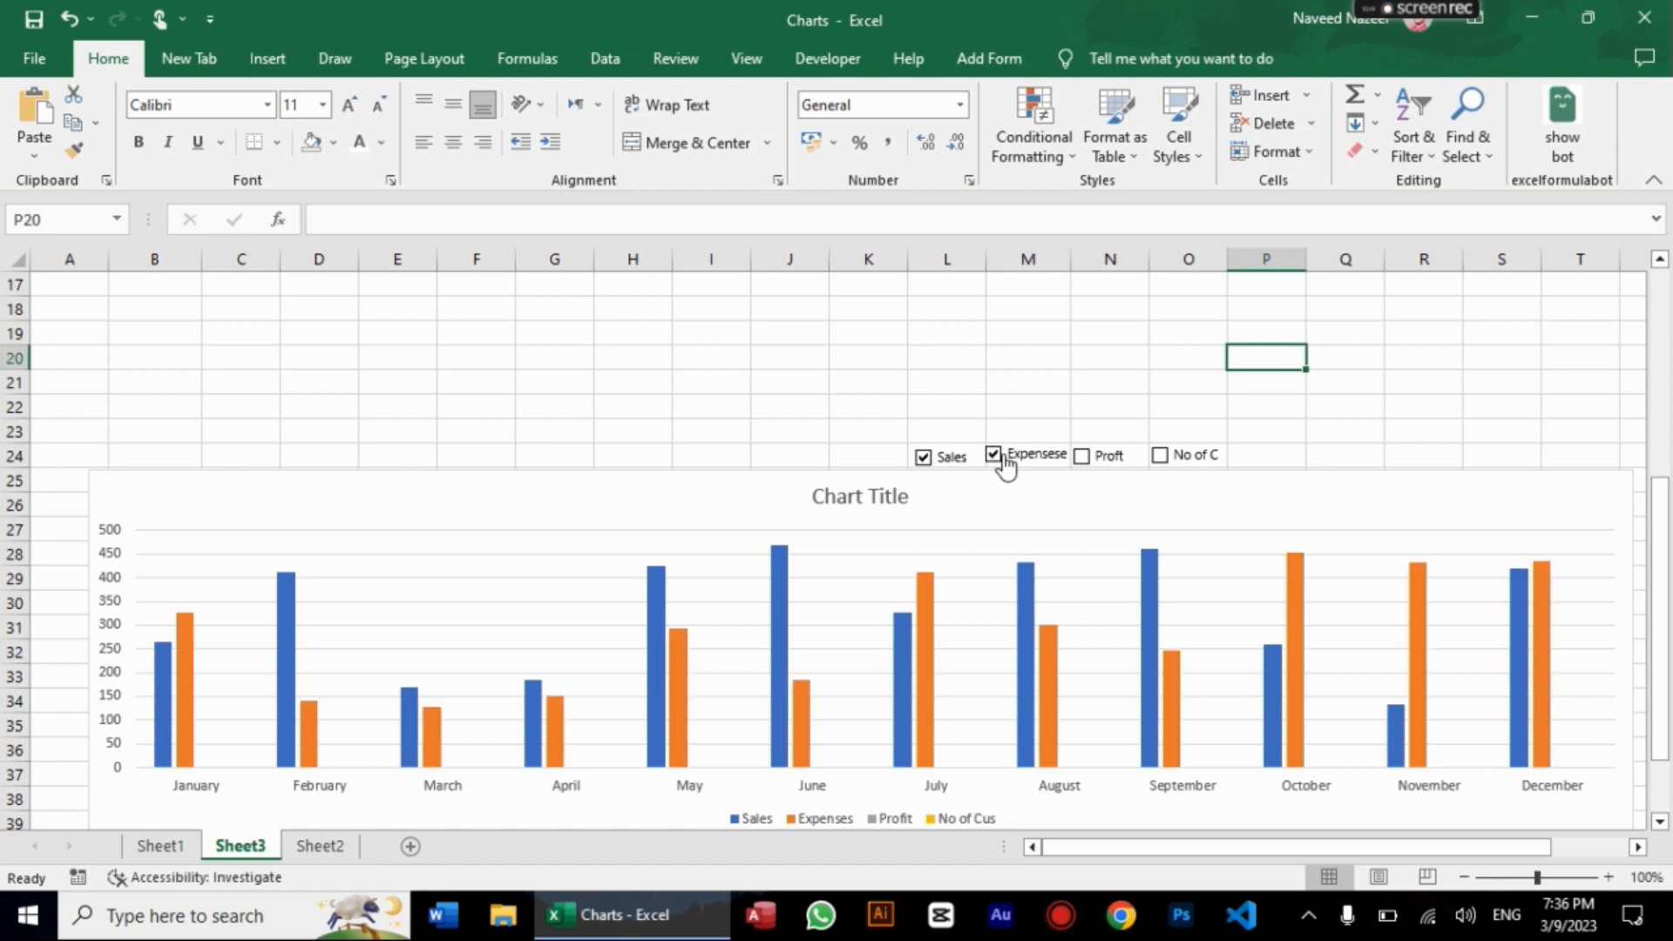
click(1081, 457)
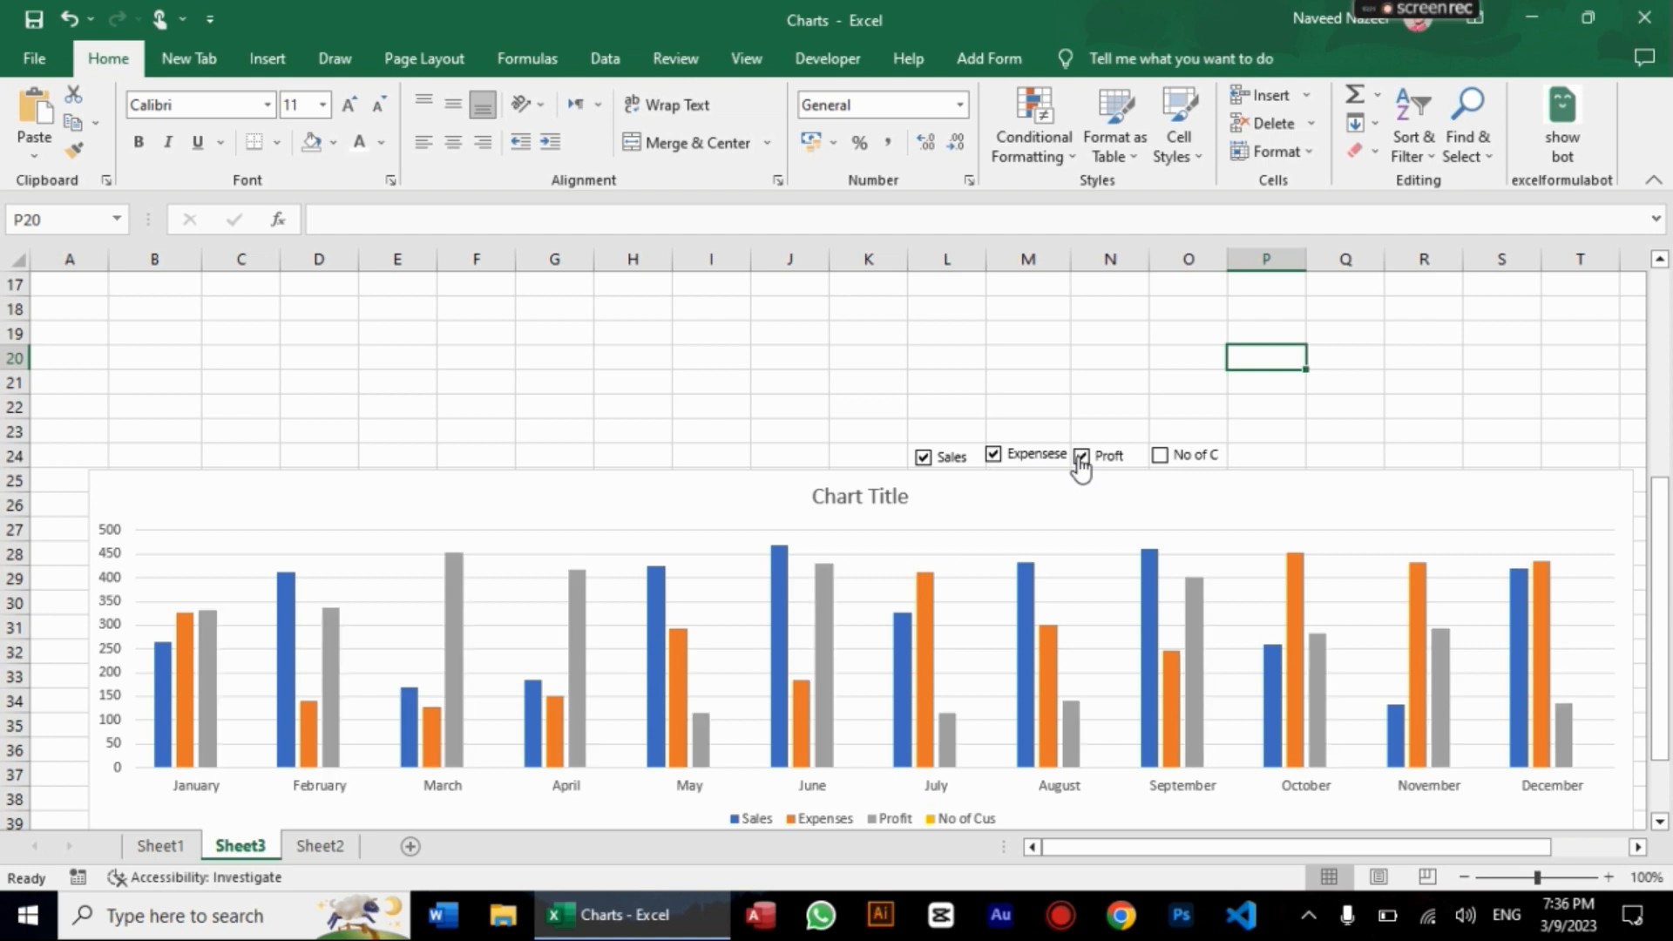
click(1163, 459)
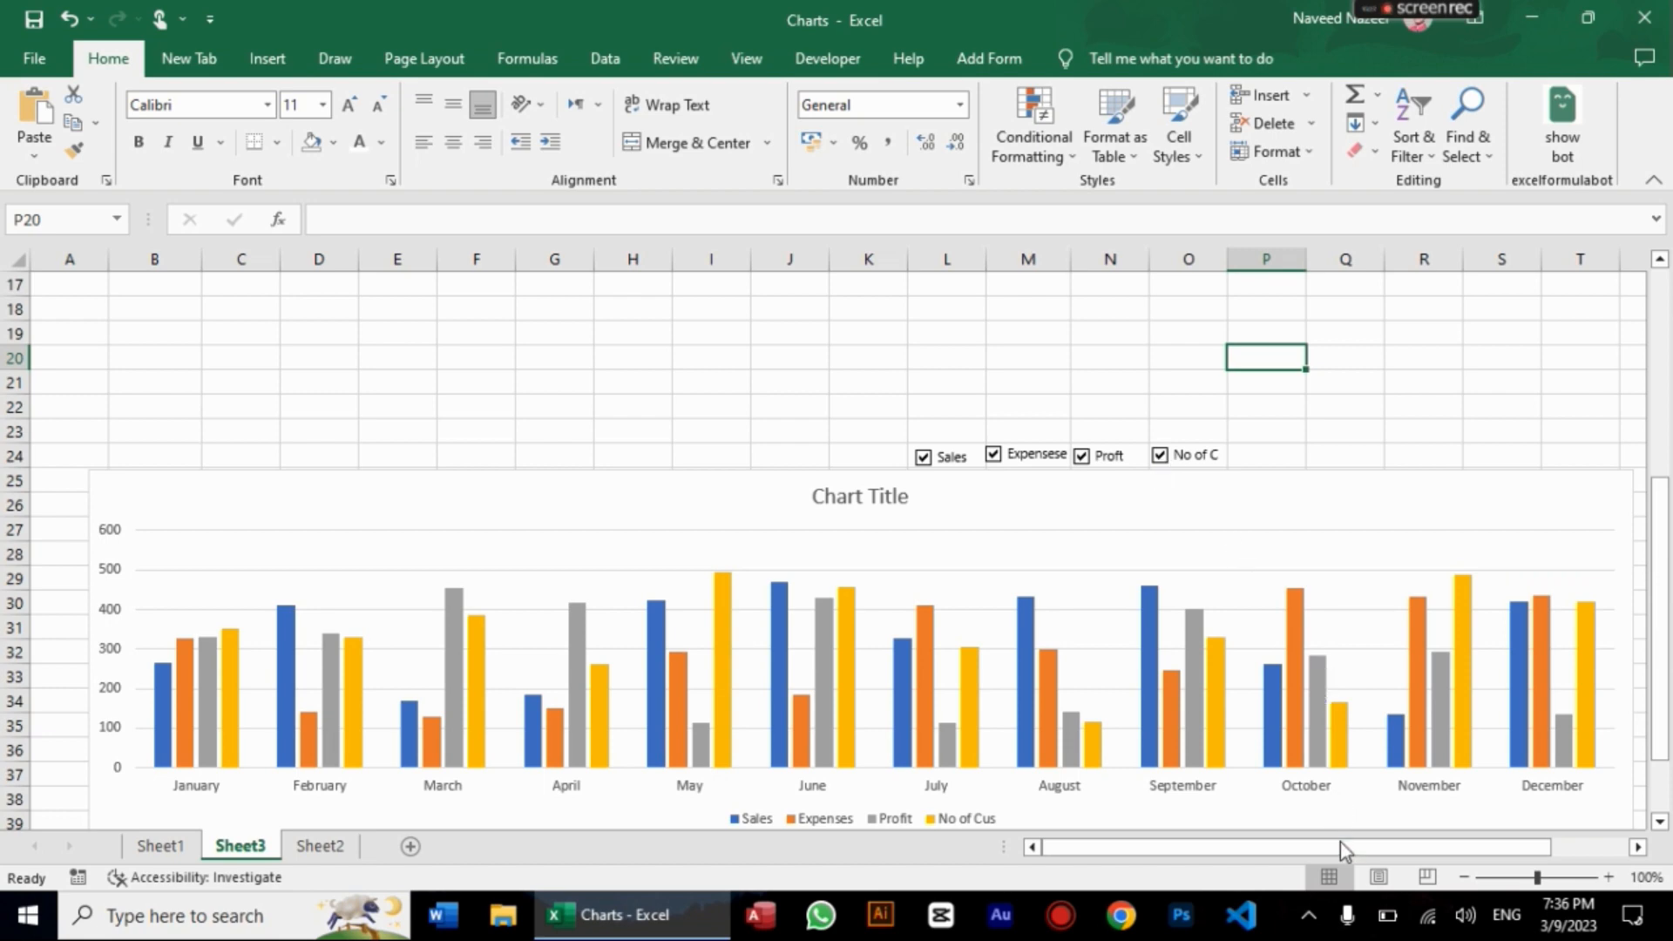
Step: Apply the chart style with a dark grey gradient background and light title text to the column chart
drag(1340, 842, 1366, 849)
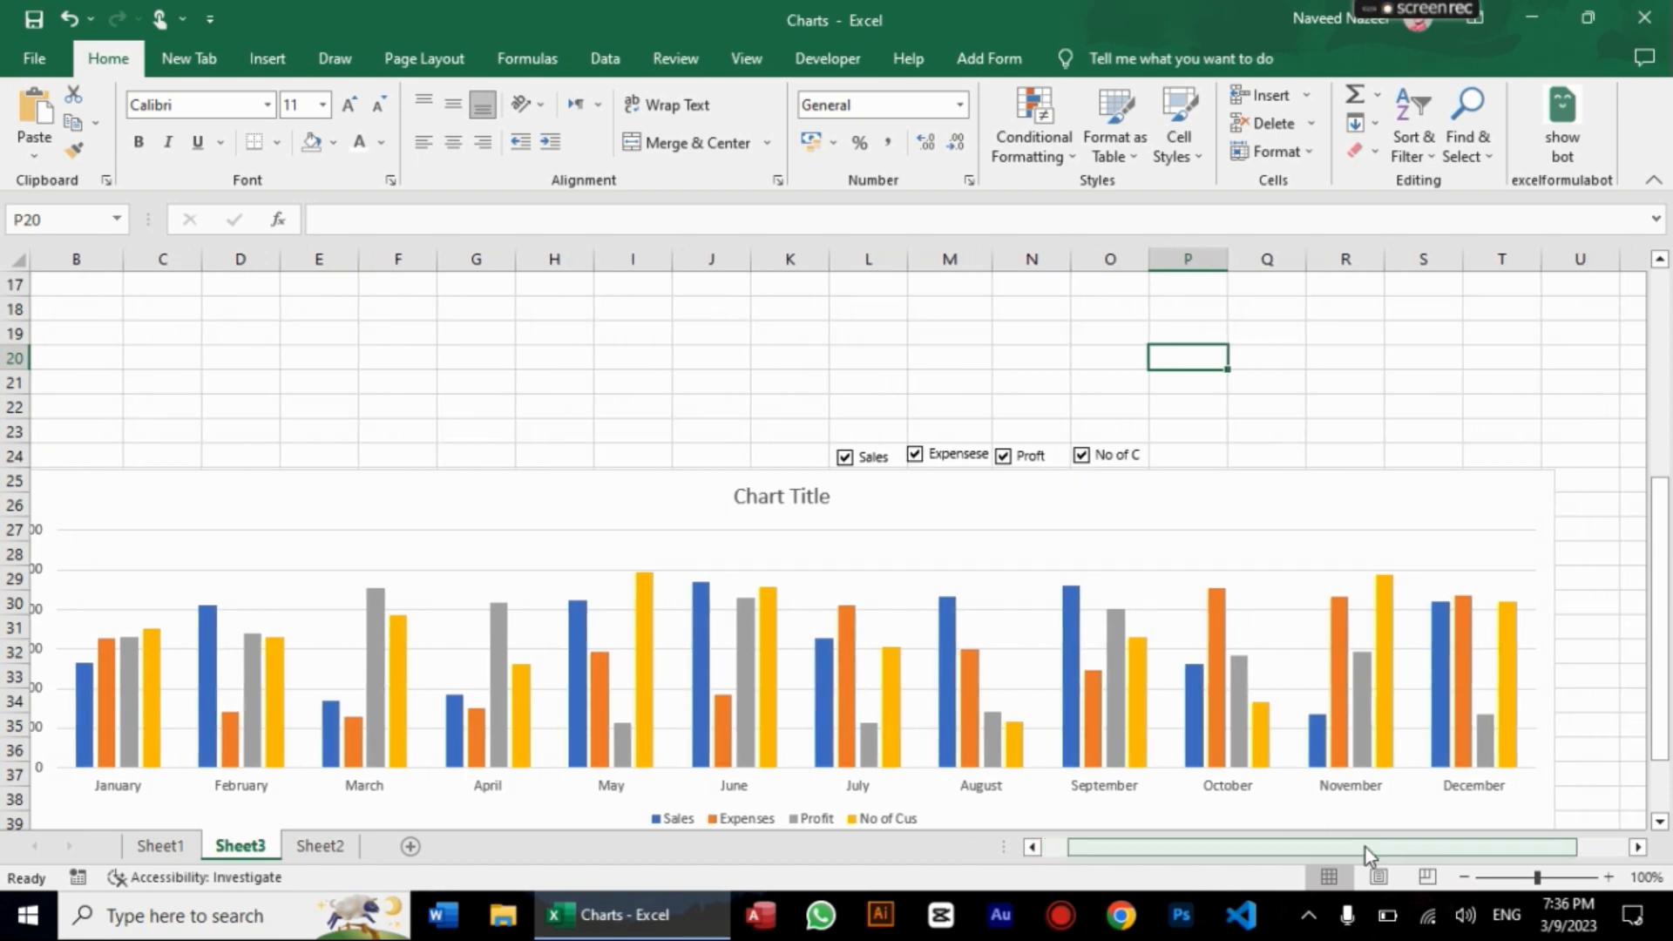
click(1527, 485)
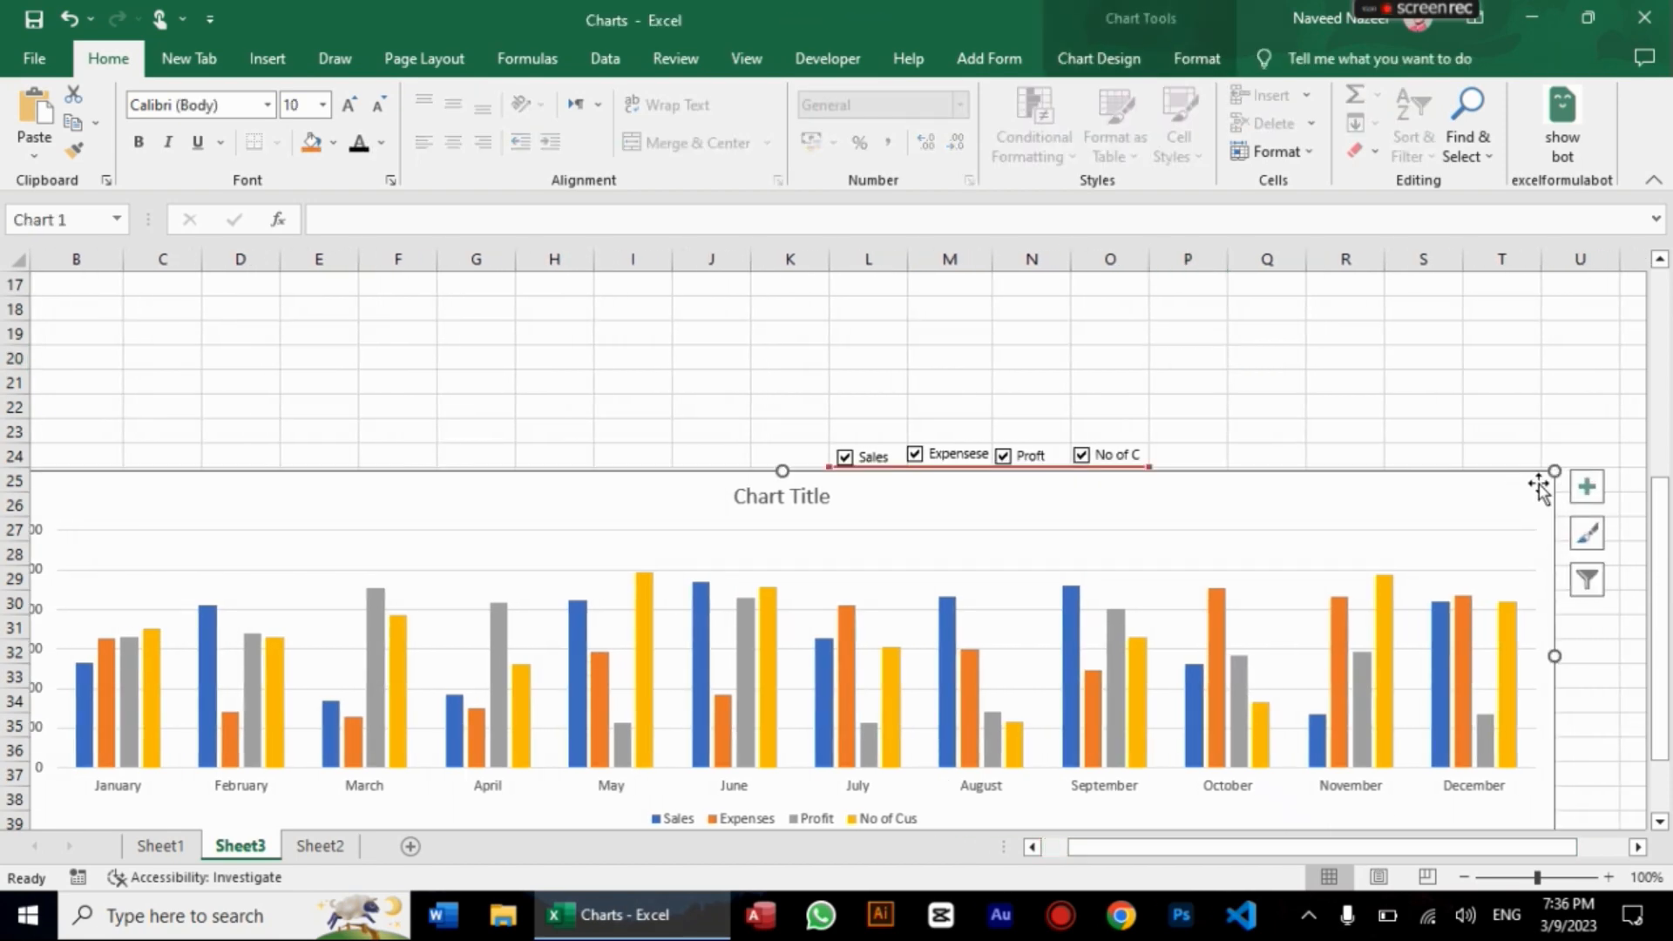
click(1586, 533)
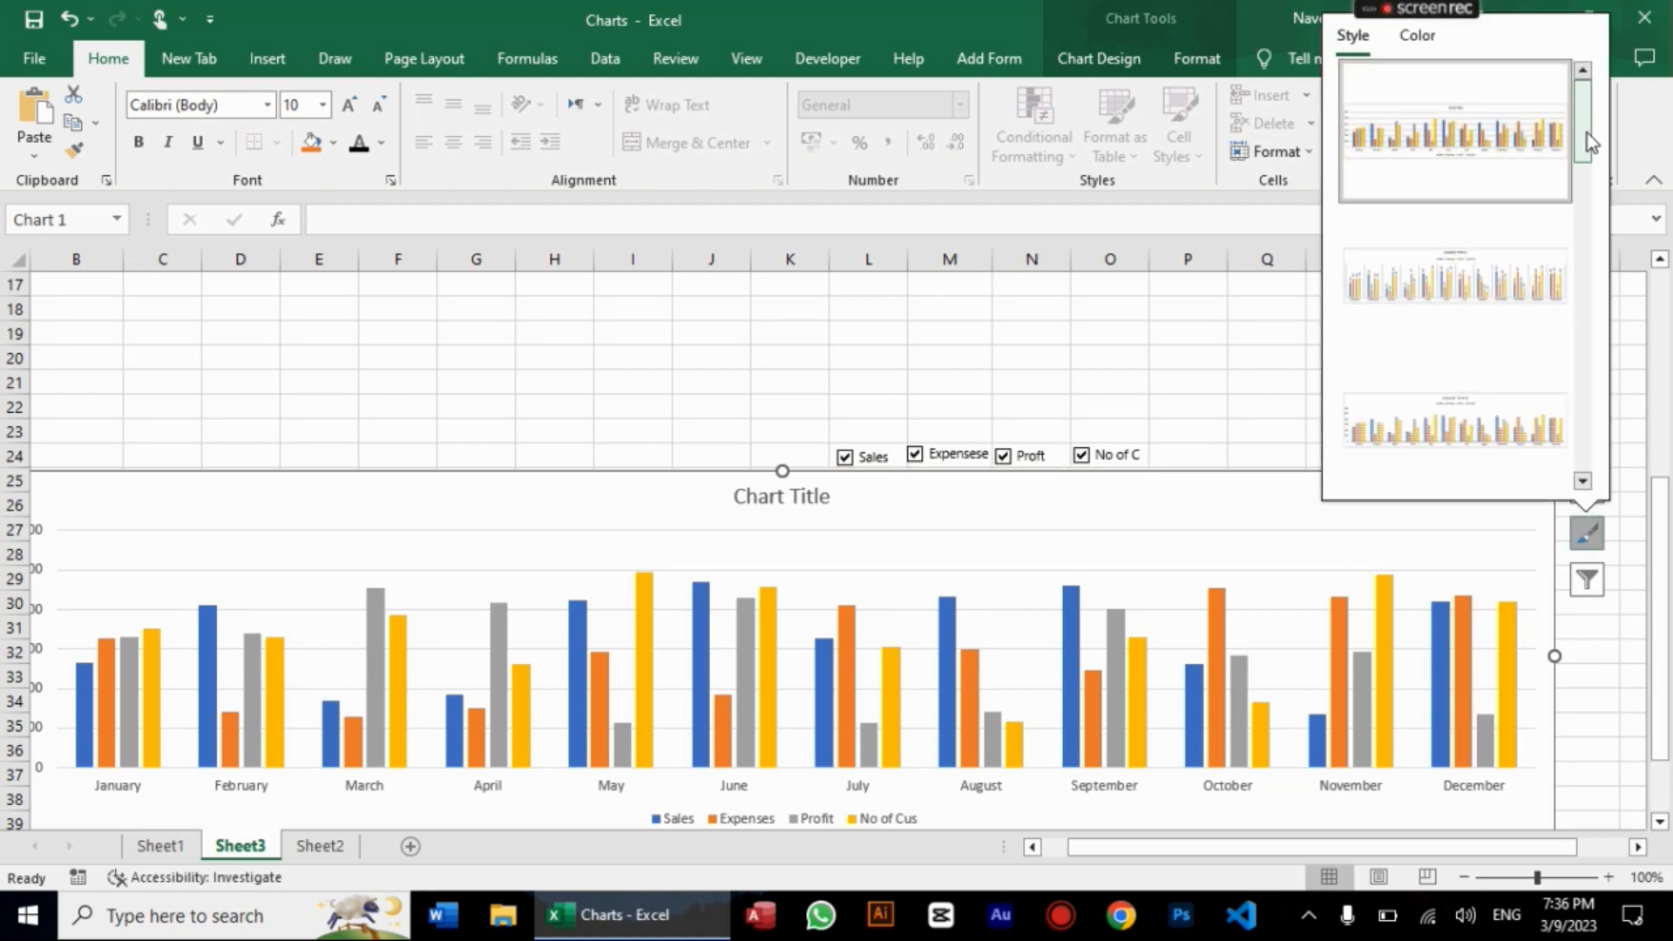
drag(1587, 133, 1598, 286)
click(1522, 178)
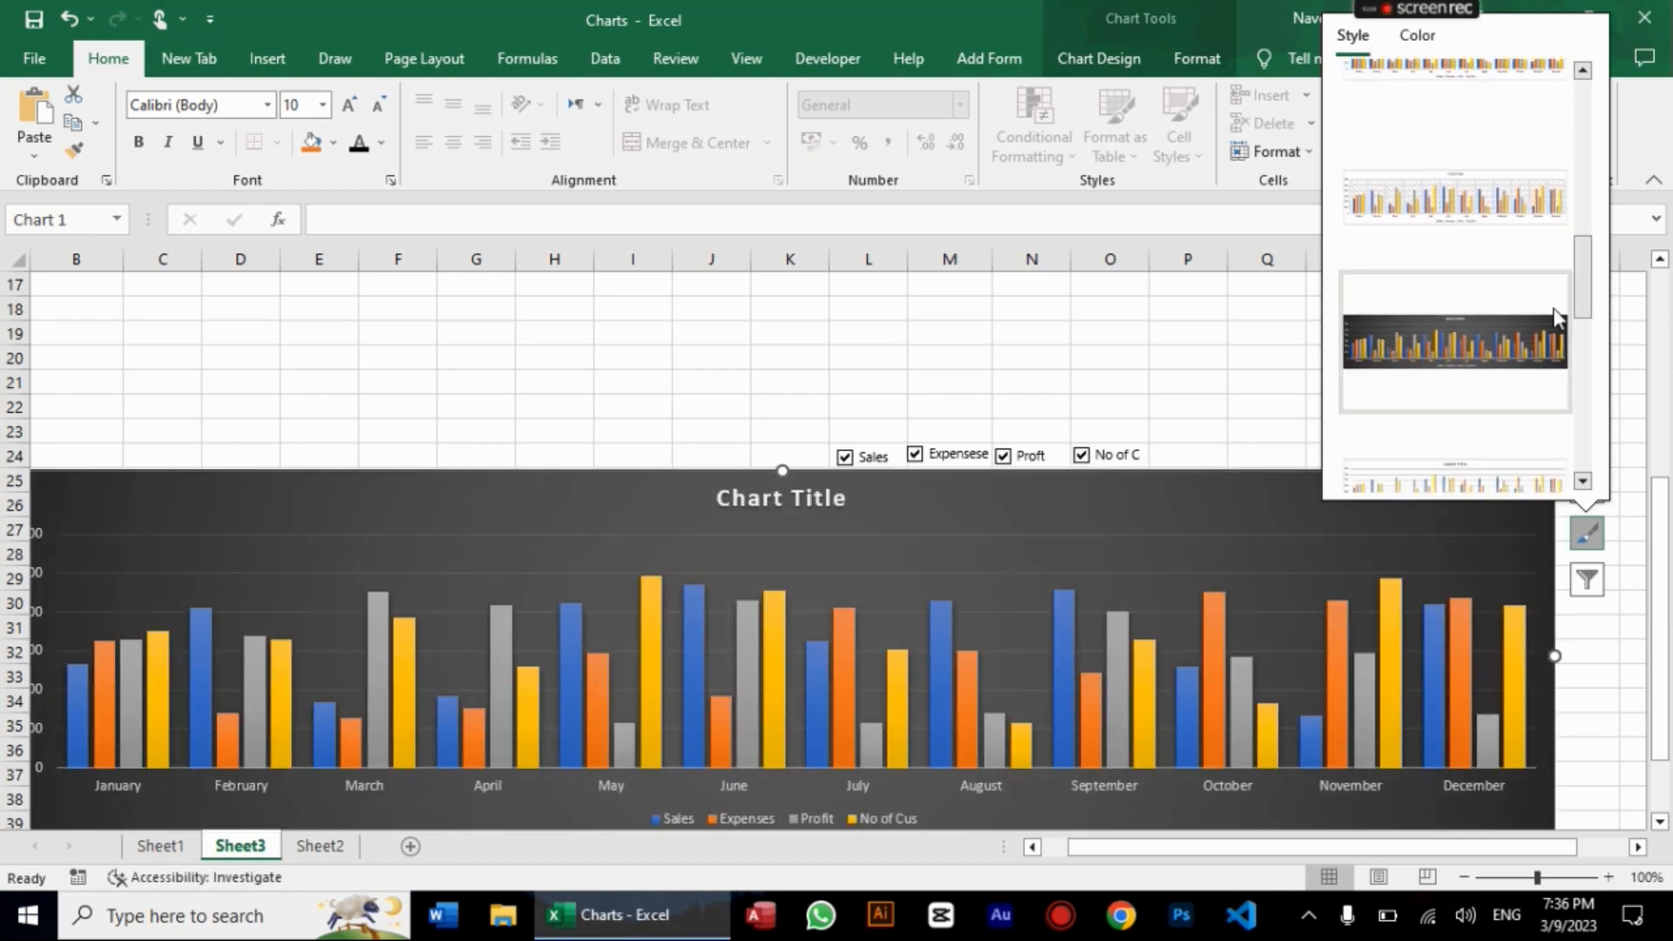
click(1555, 309)
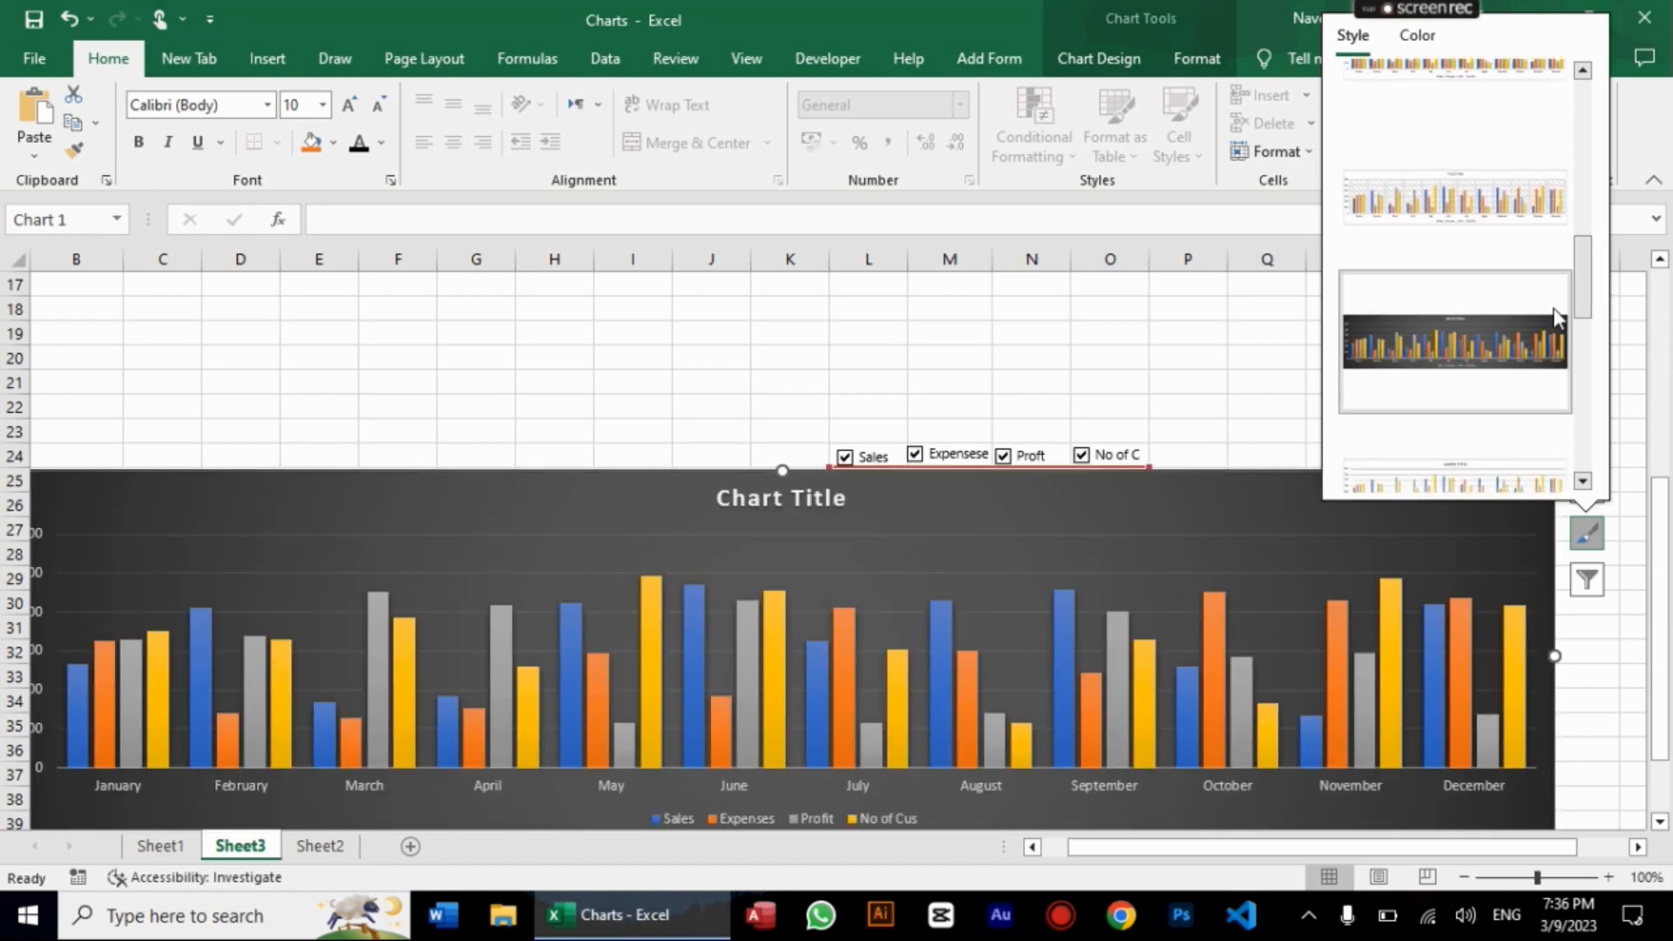
click(1258, 331)
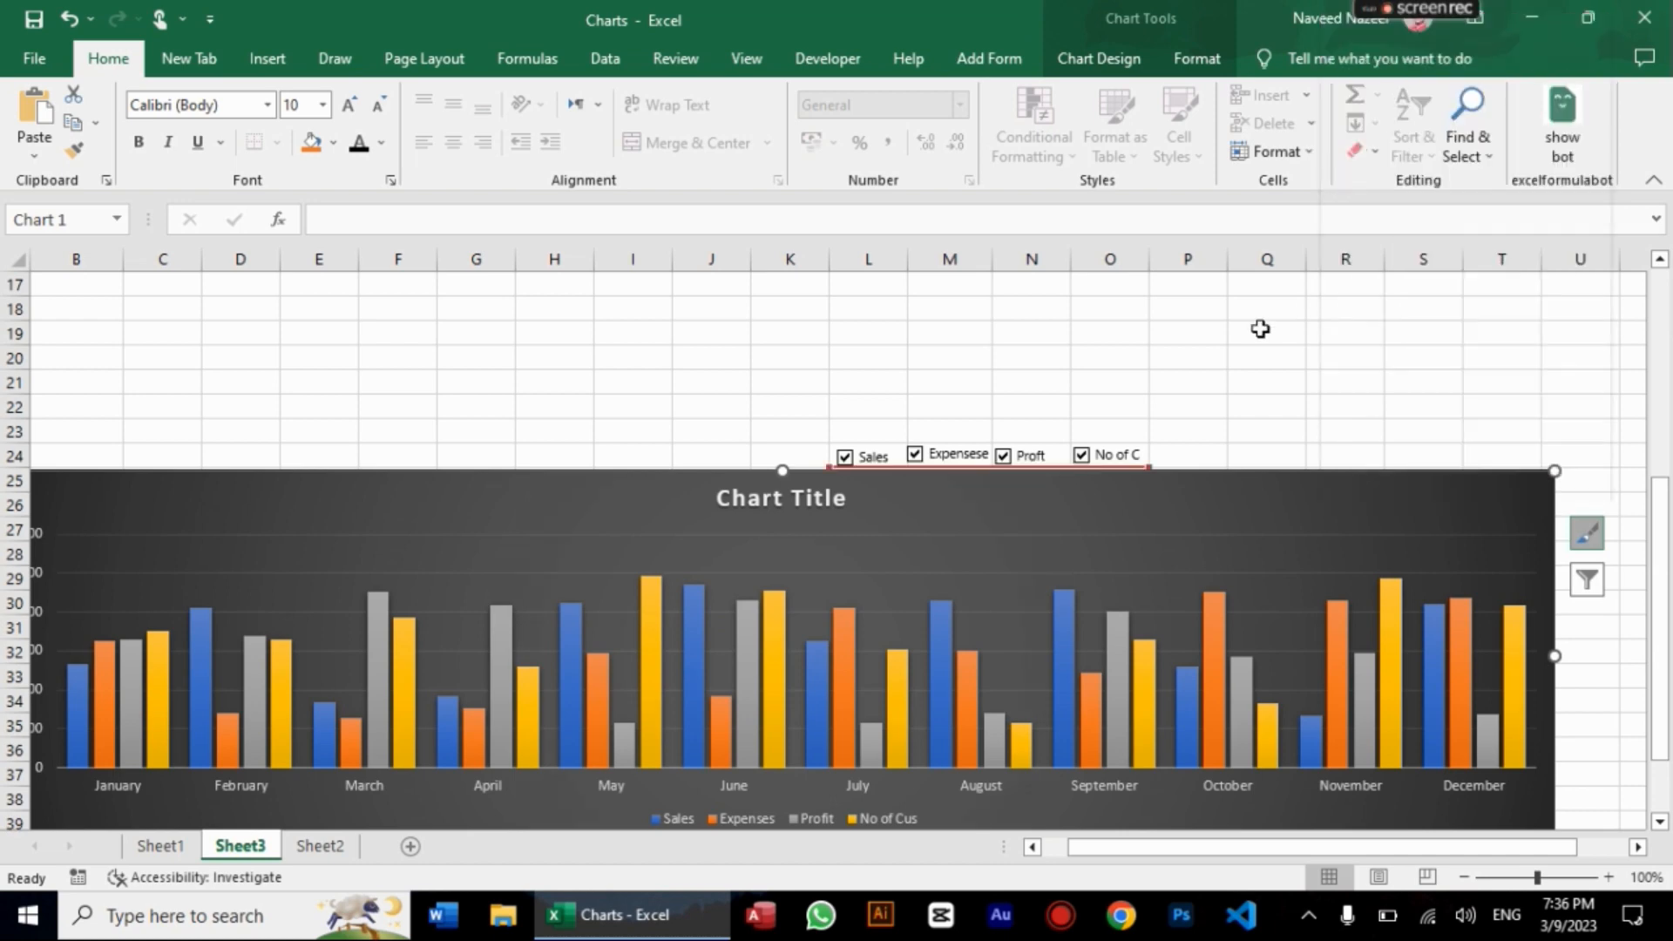
Step: Add a linear trendline based on the Profit series to the column chart
click(1048, 475)
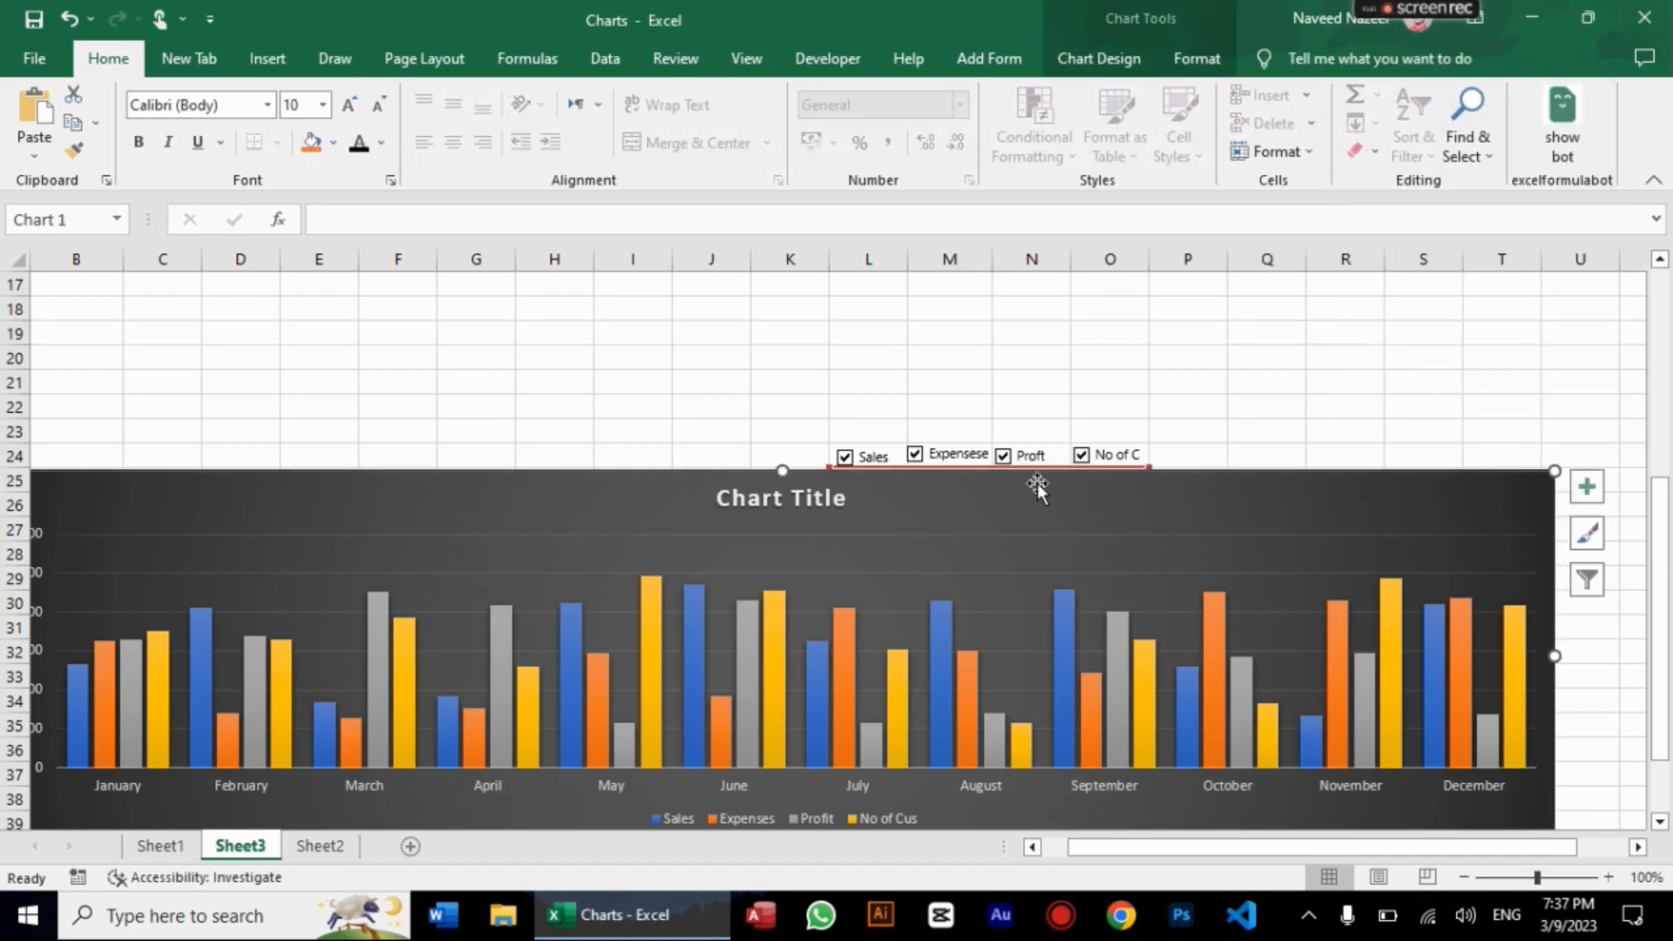
click(1100, 59)
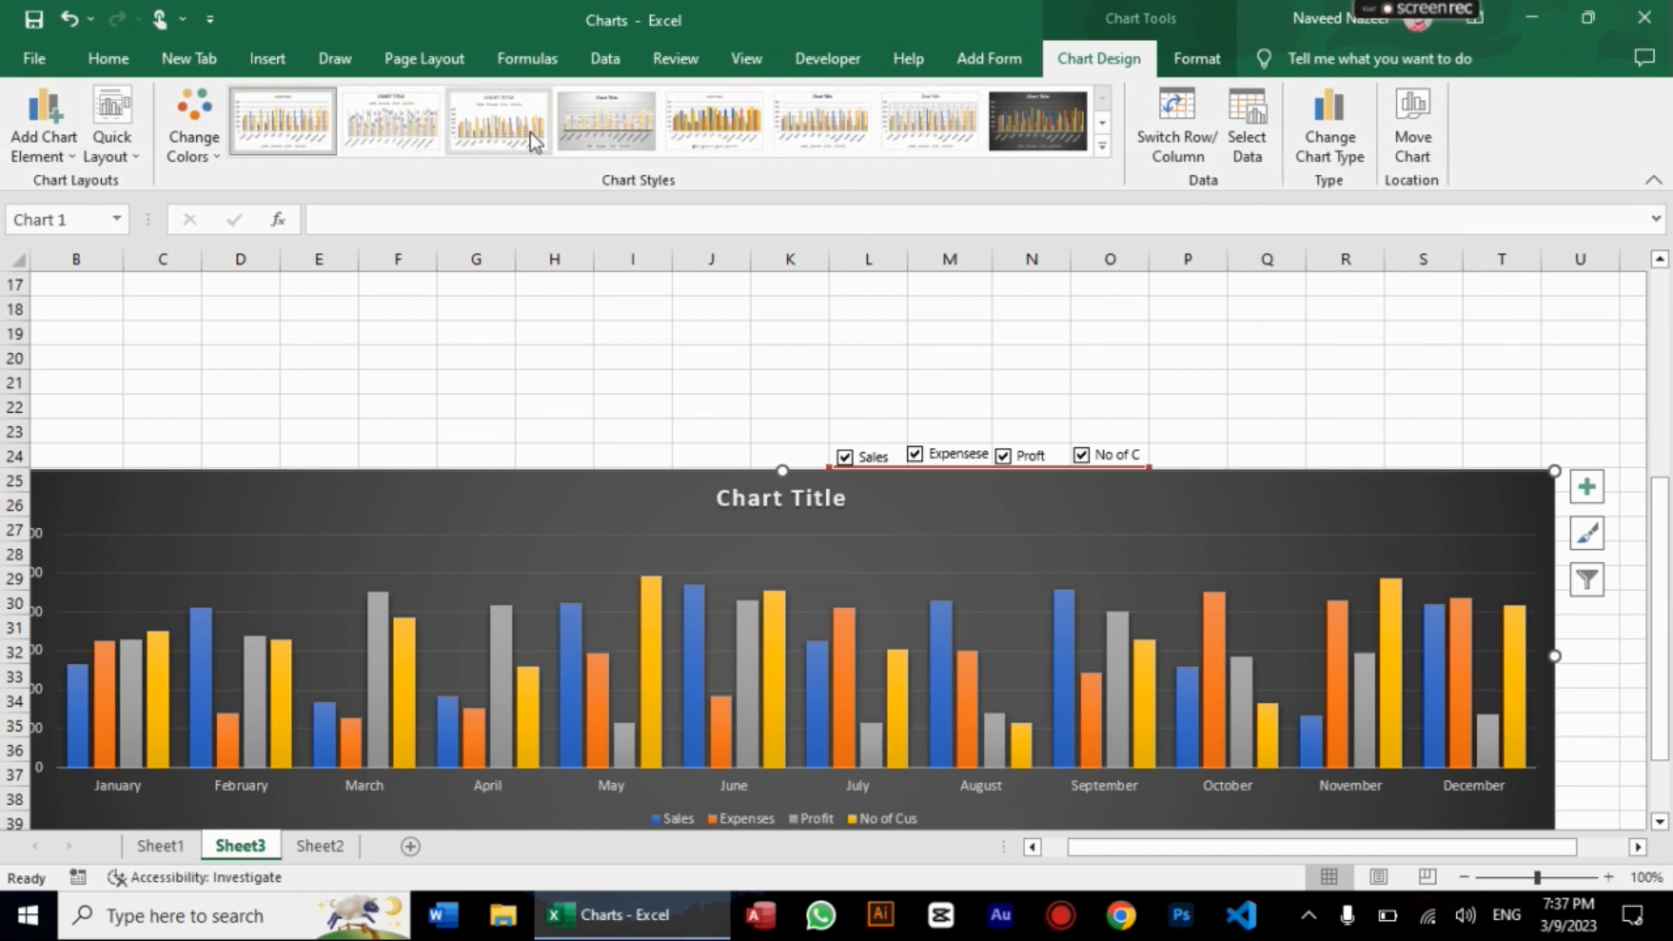
click(75, 162)
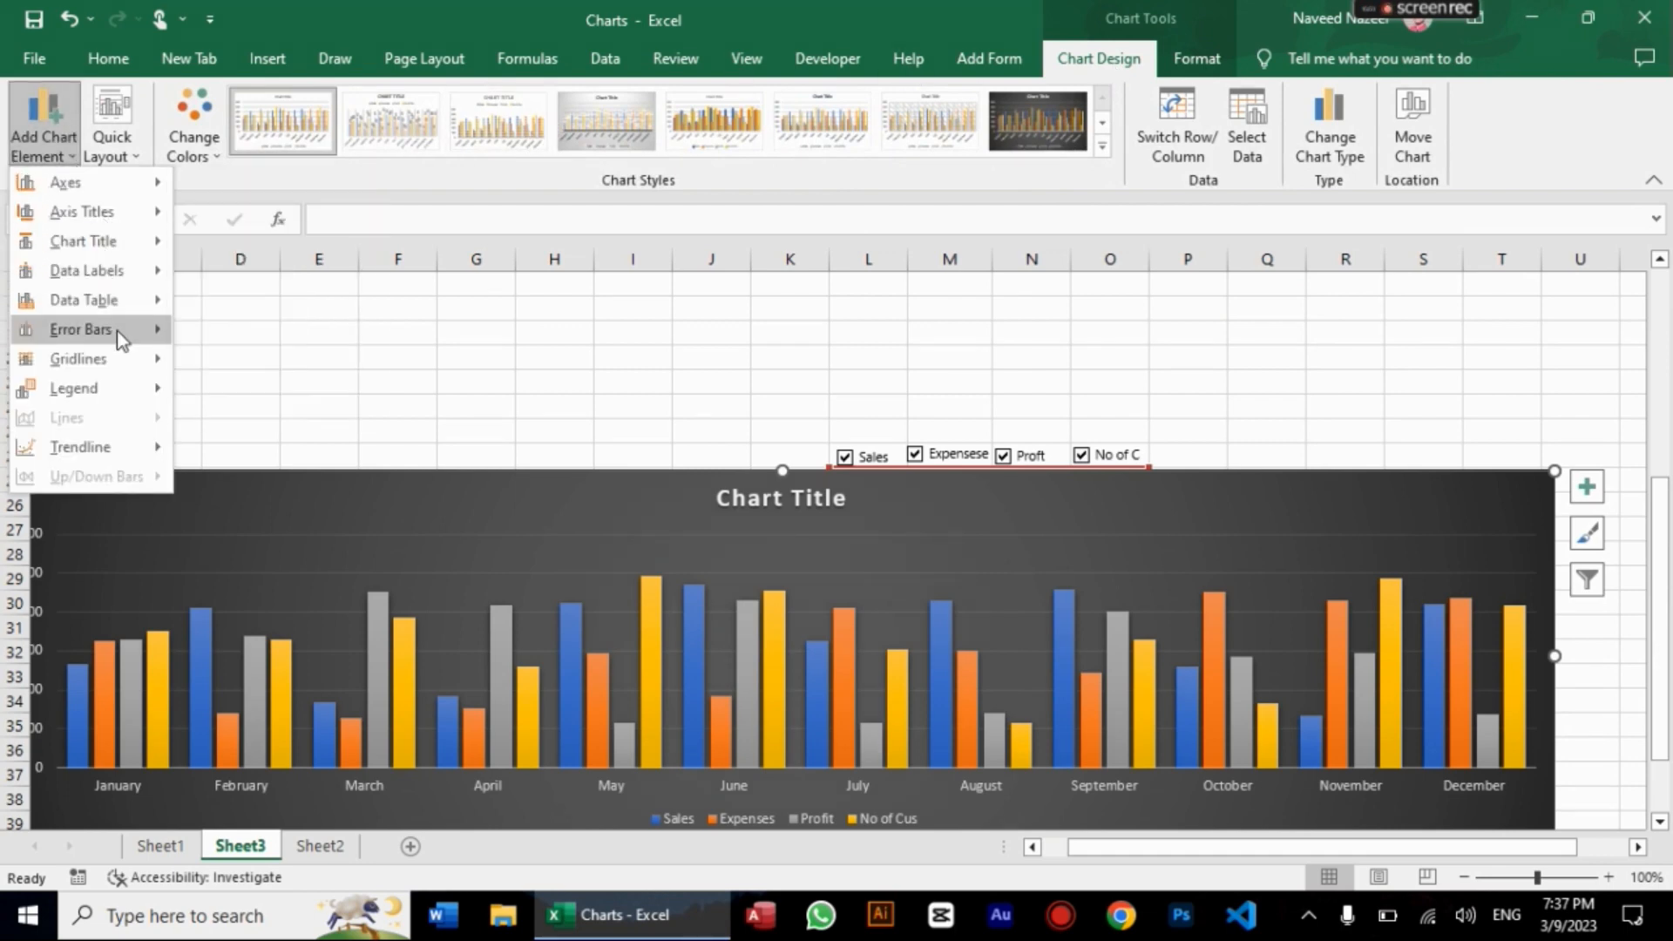
mouse_move(119, 305)
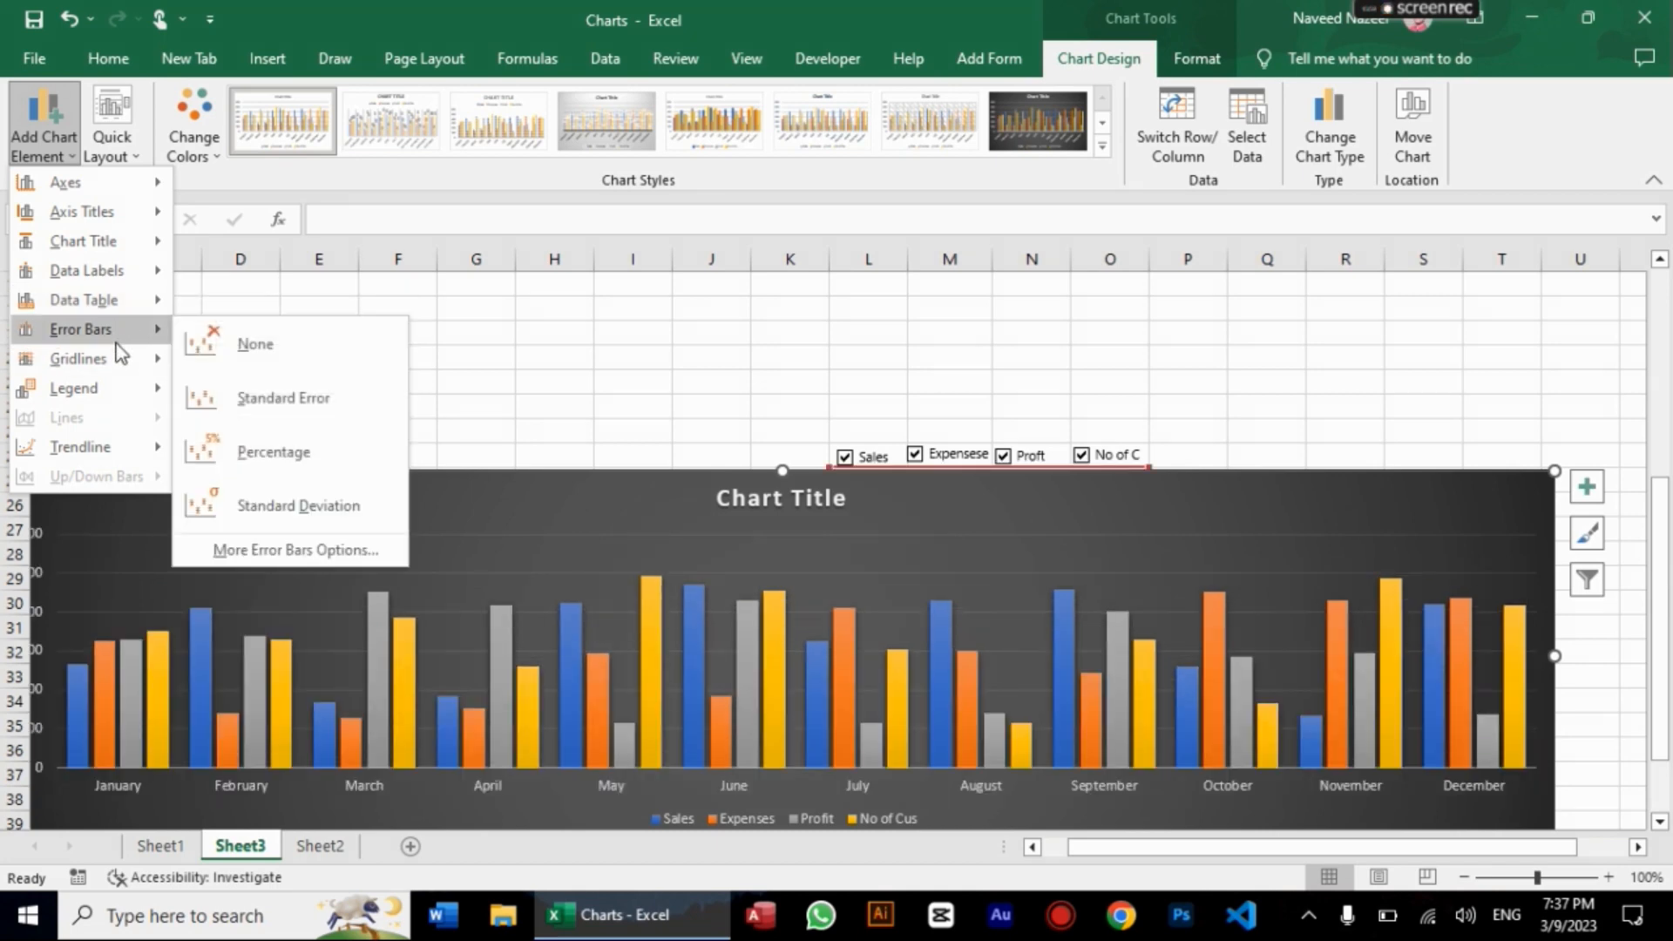
mouse_move(122, 373)
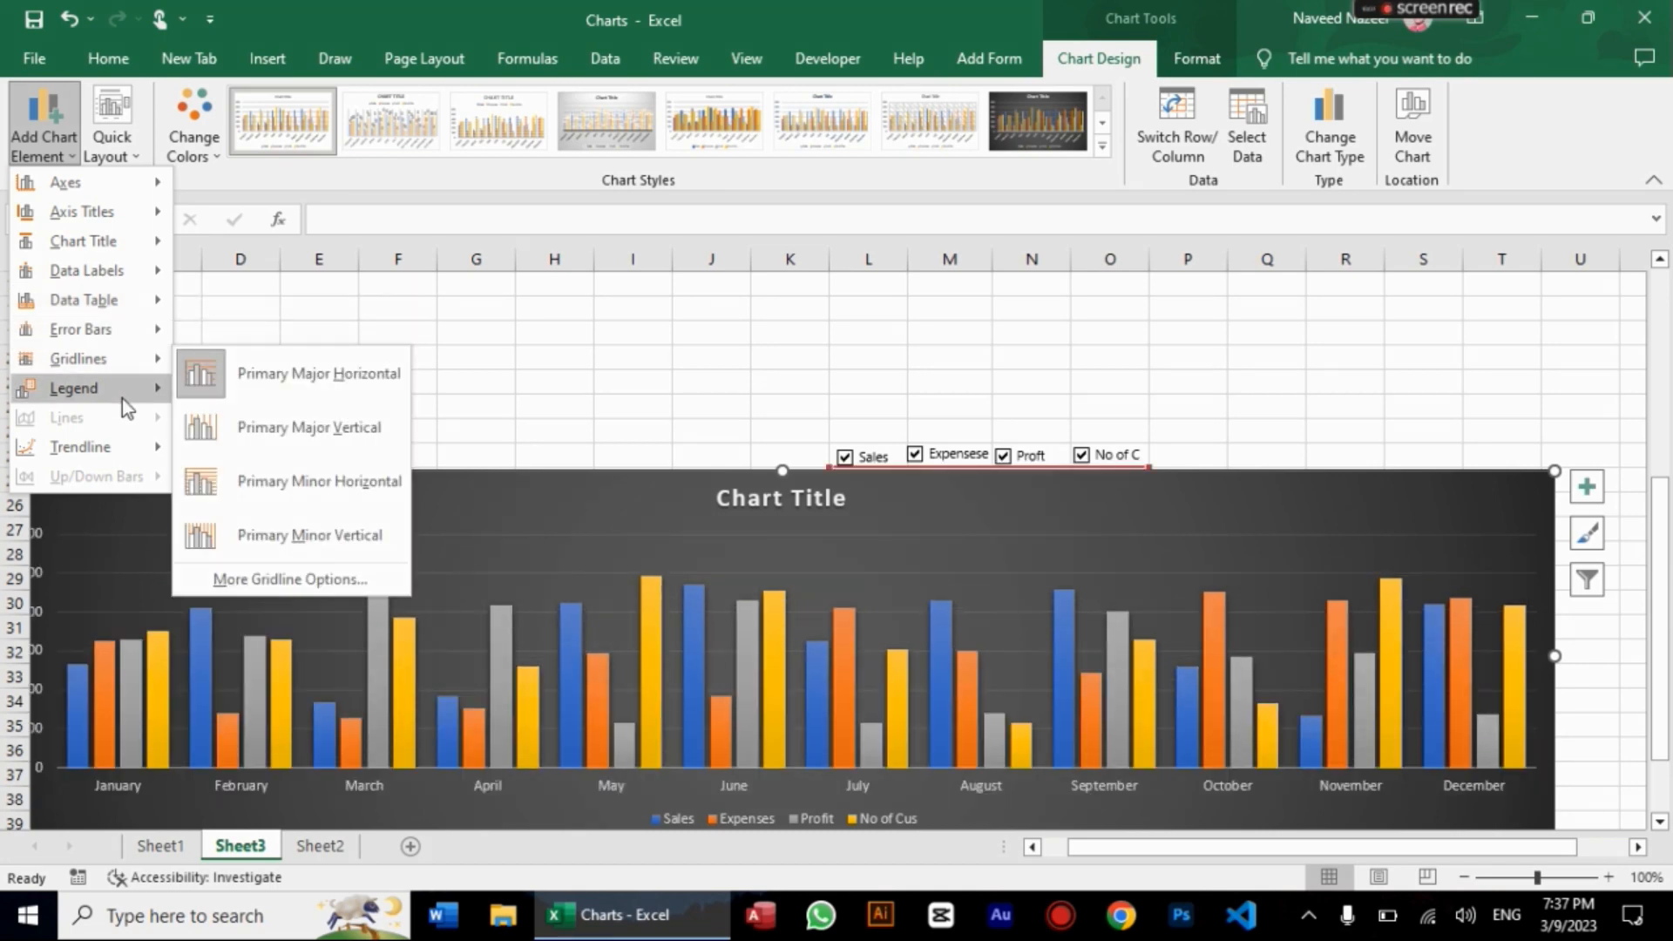
mouse_move(124, 440)
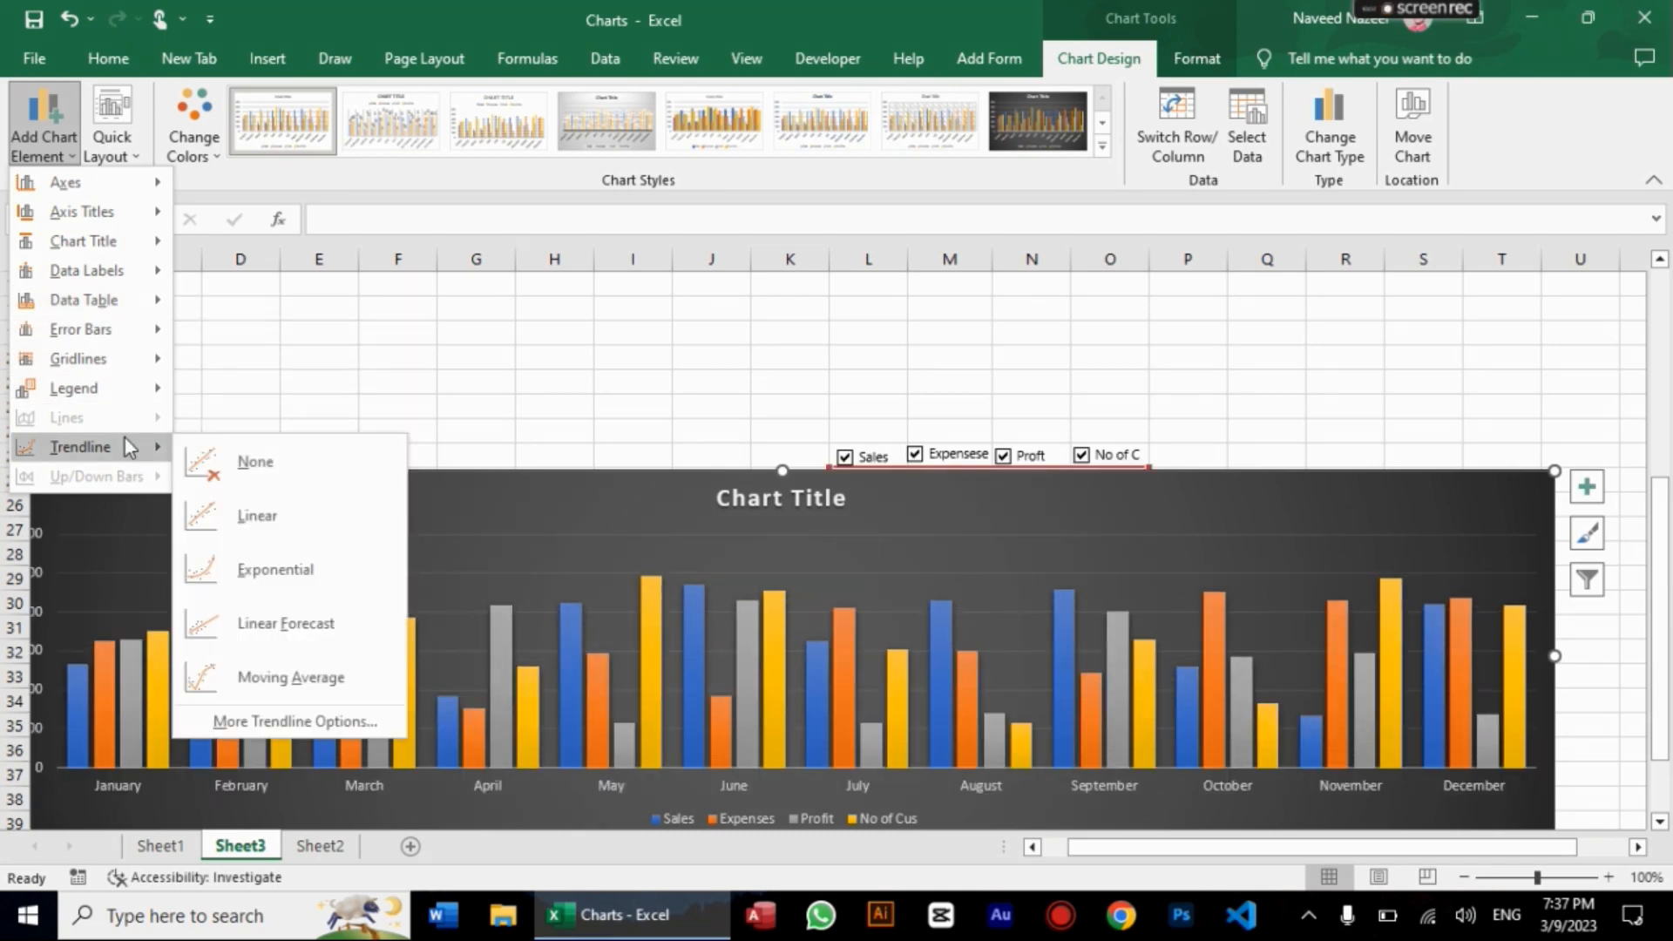
click(247, 519)
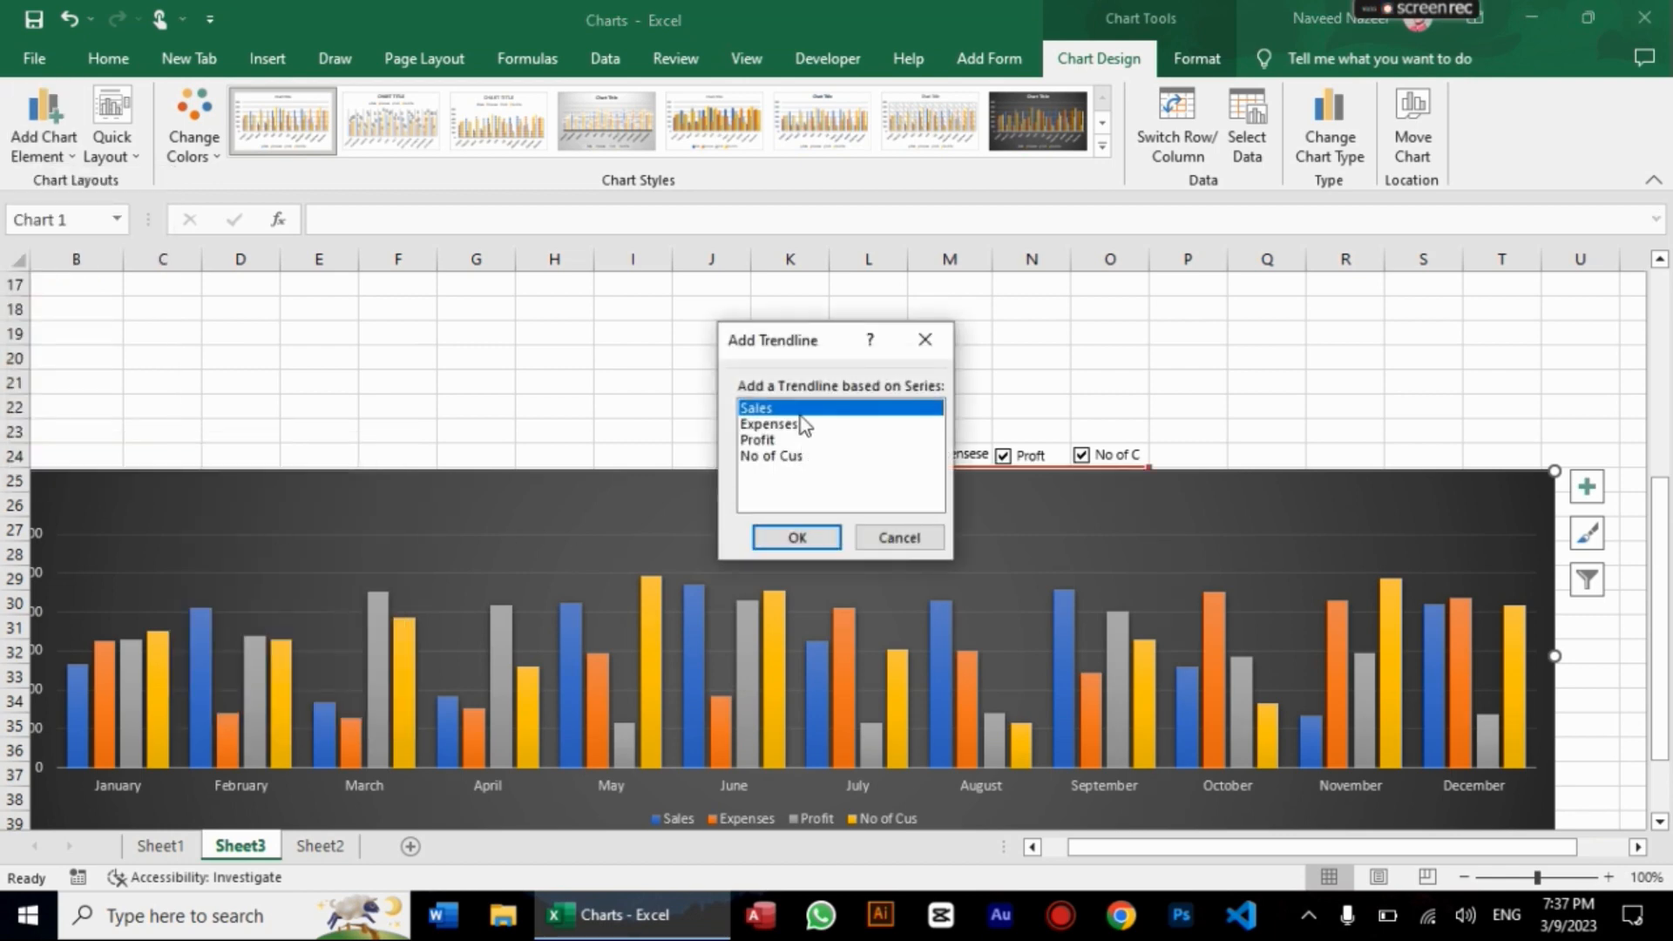
click(771, 426)
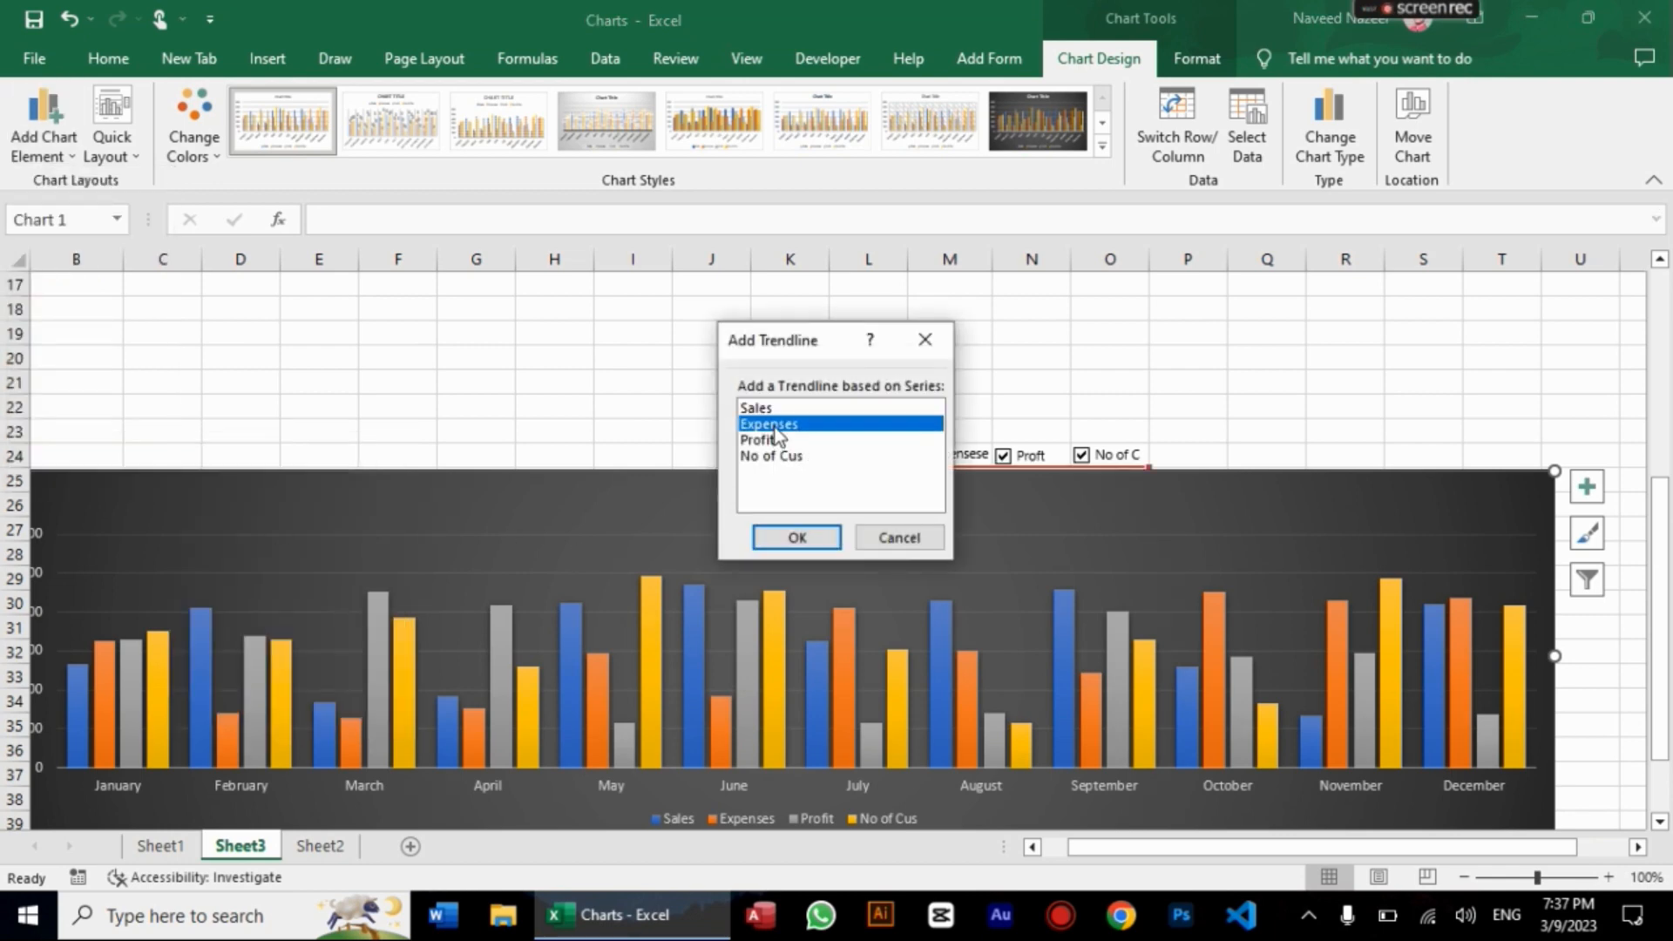
click(775, 442)
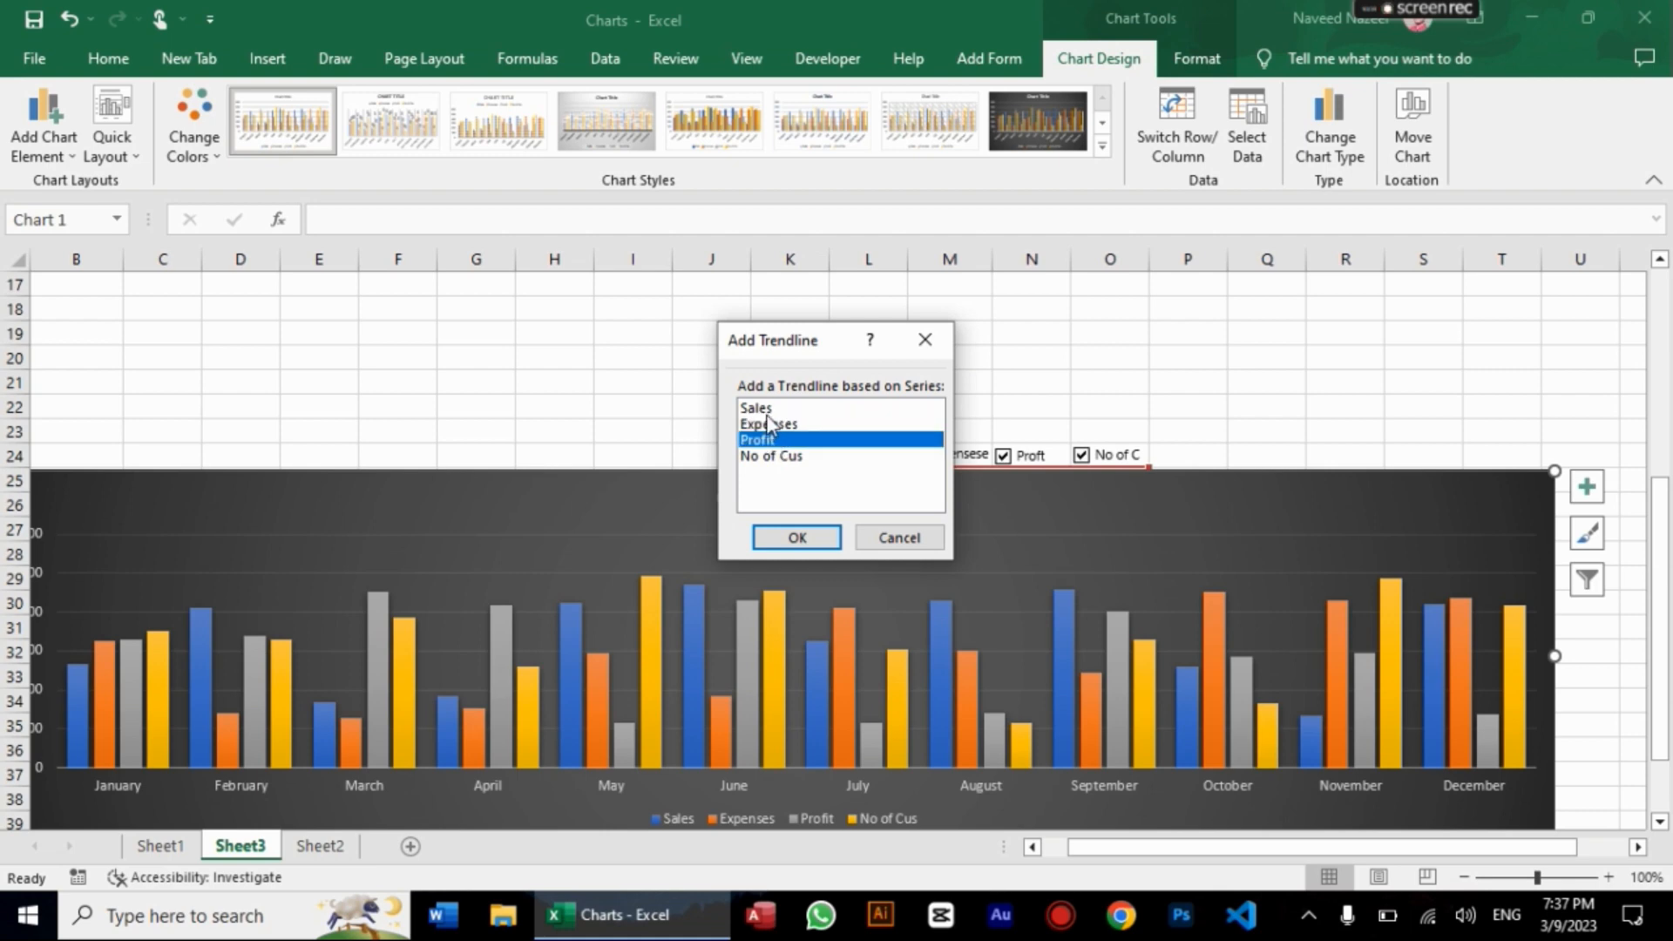
click(767, 415)
click(768, 442)
click(767, 528)
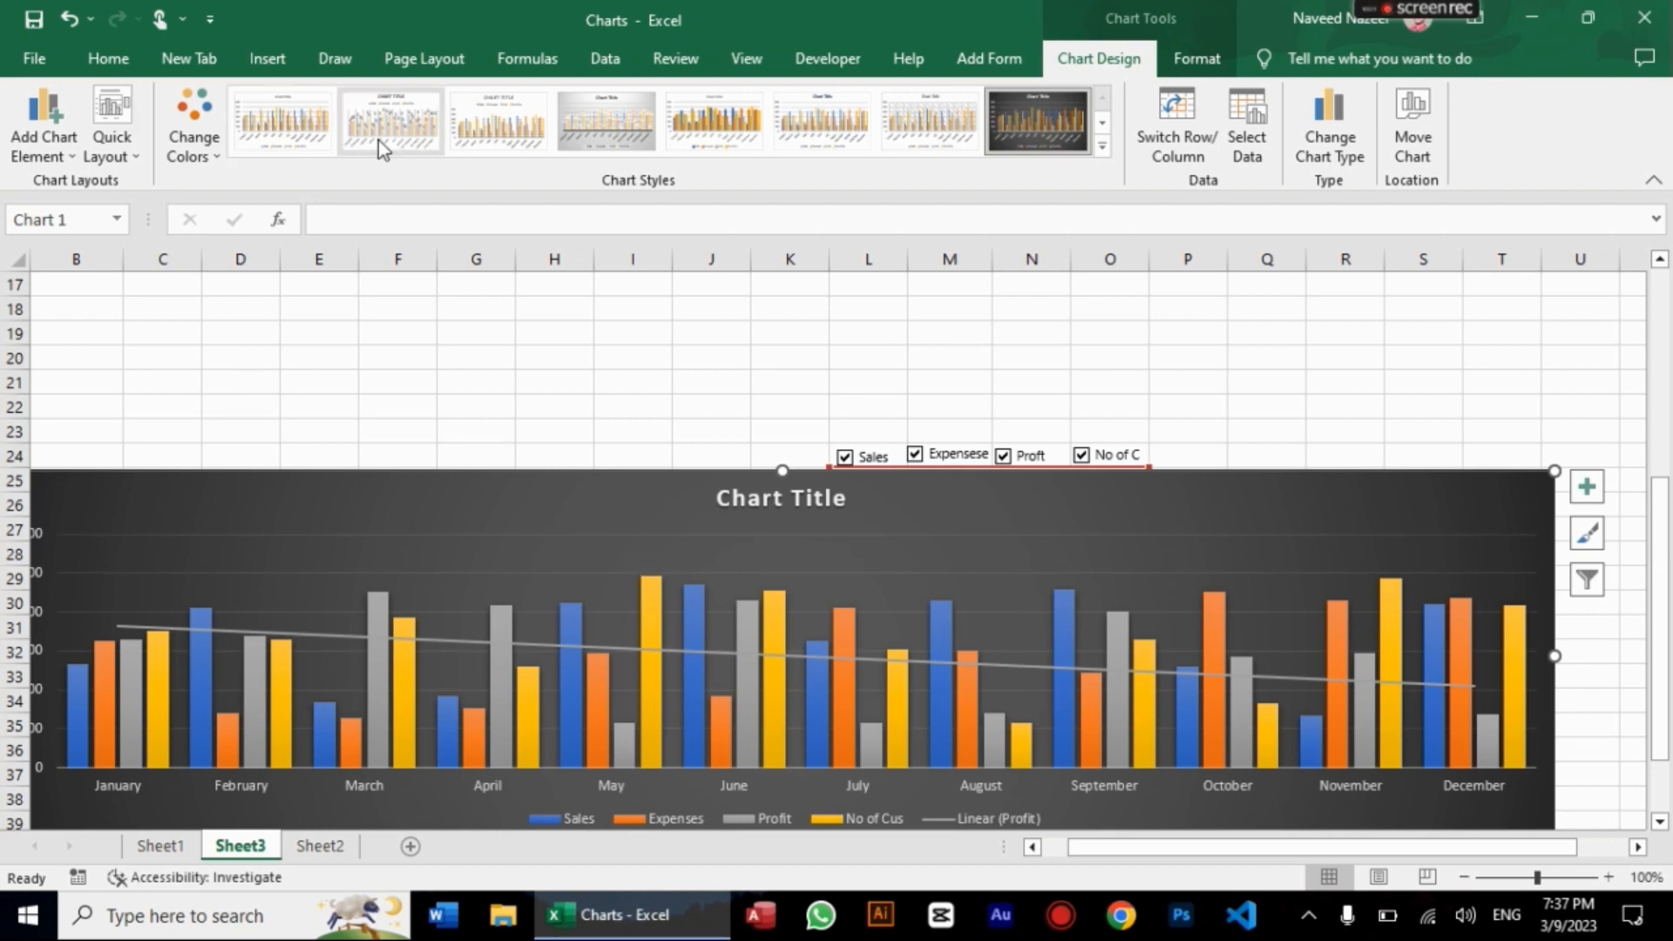
Step: Apply chart Style 2 to the column chart and format the Sales data labels in bold dark blue
click(1104, 148)
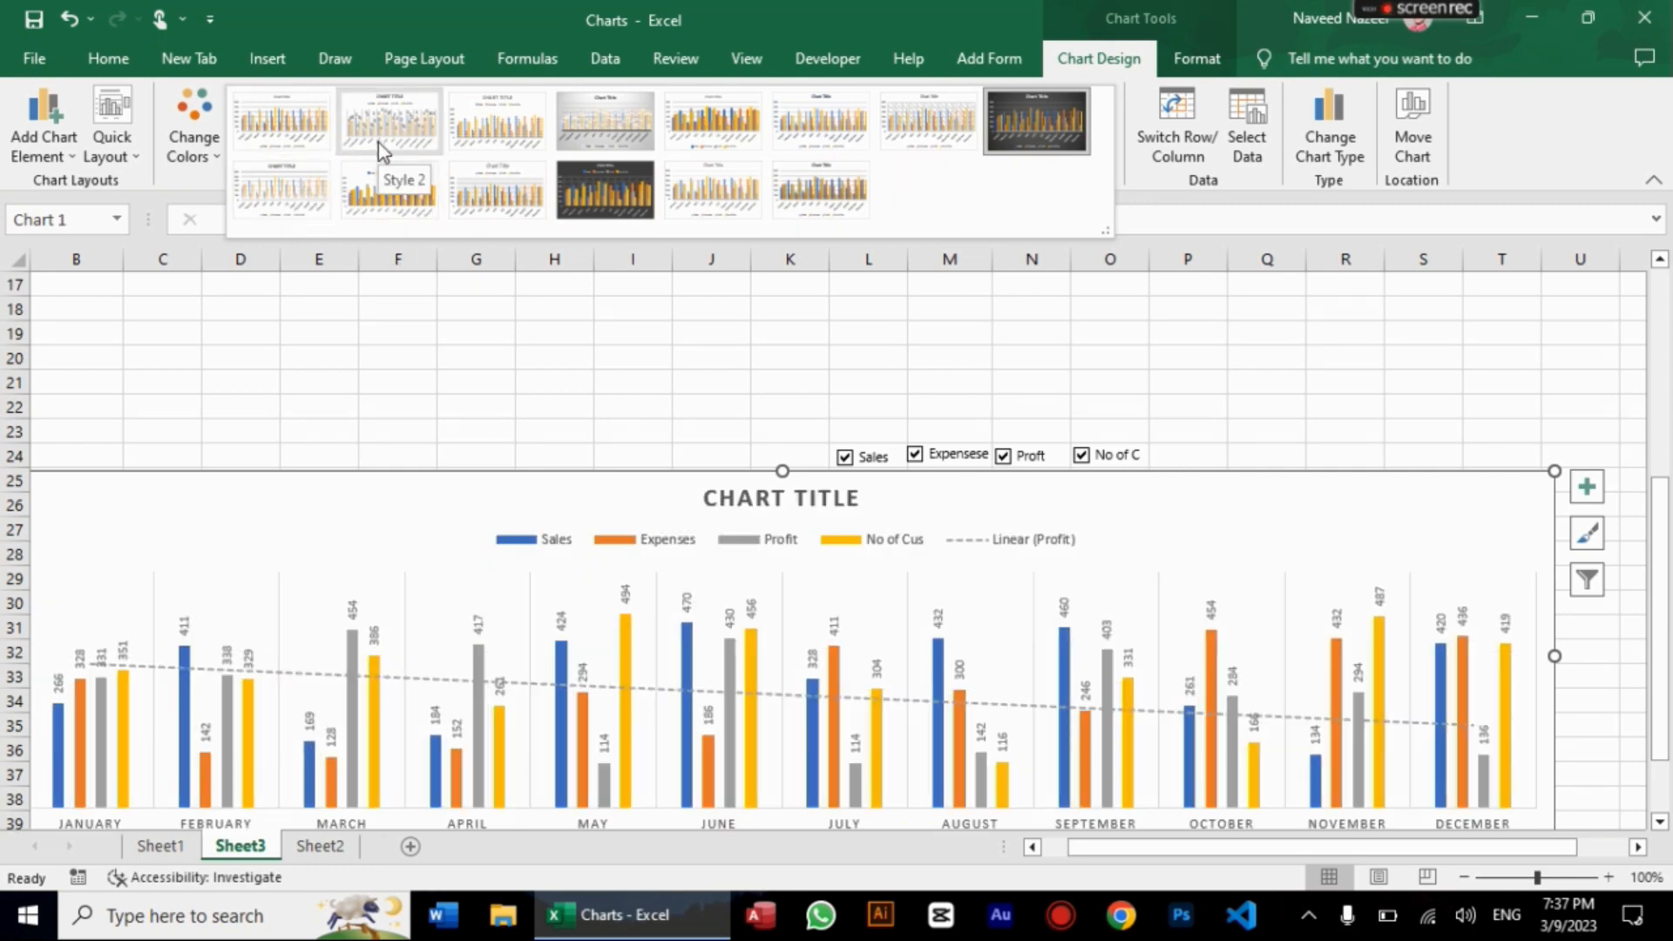
click(378, 143)
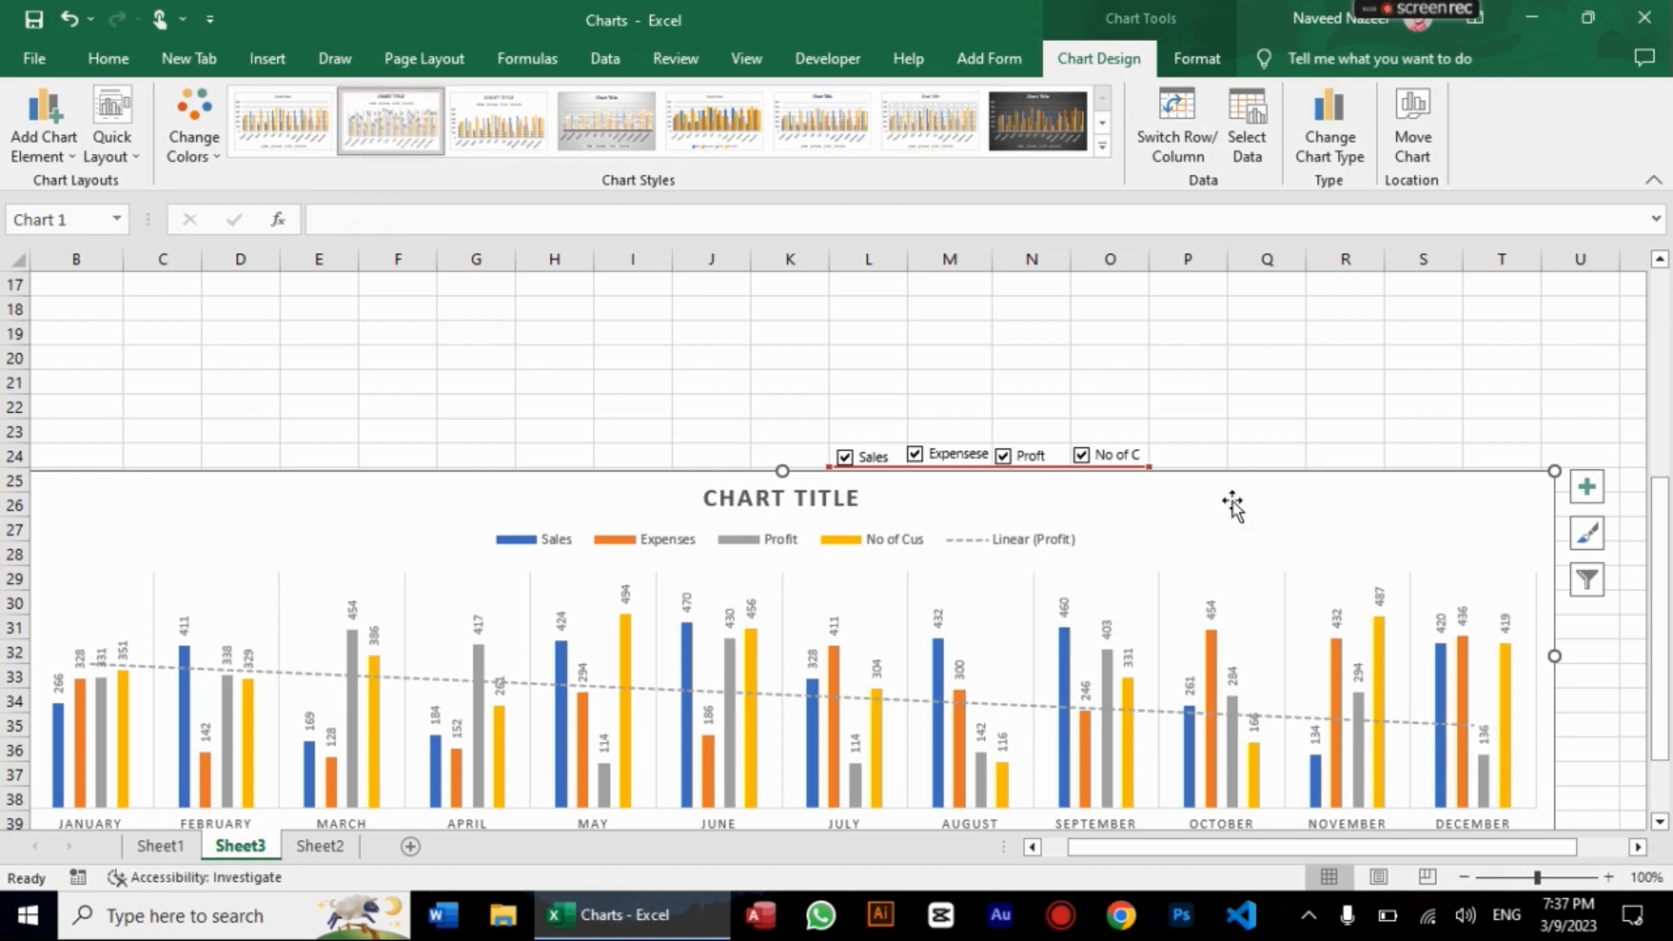
click(1062, 608)
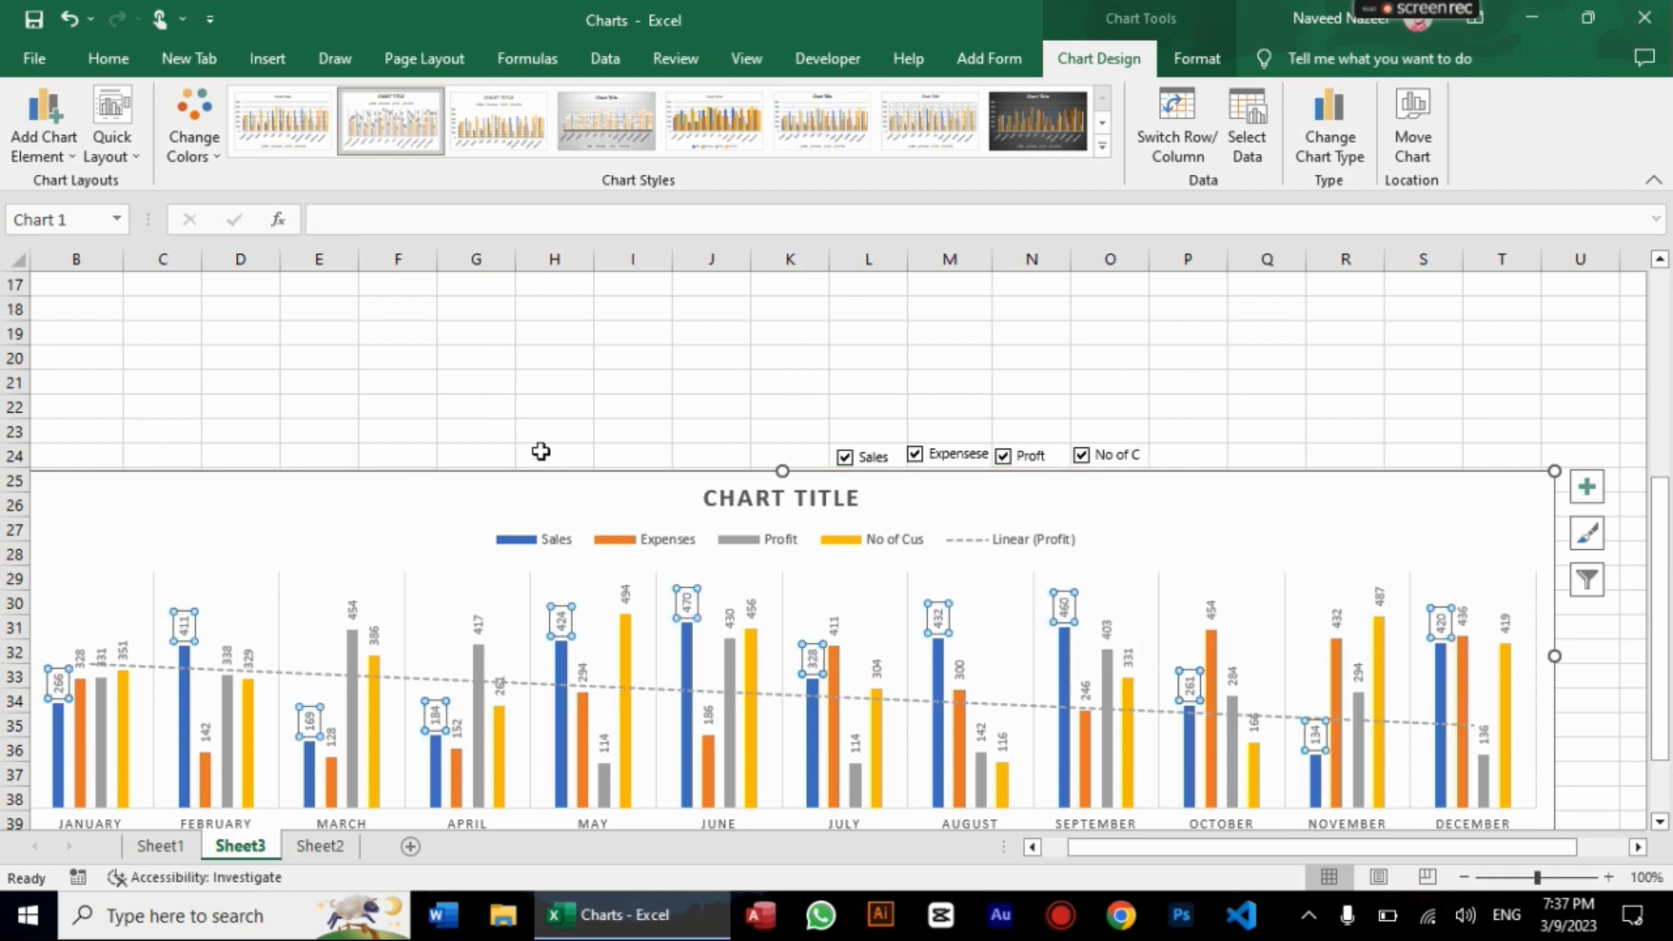
click(111, 59)
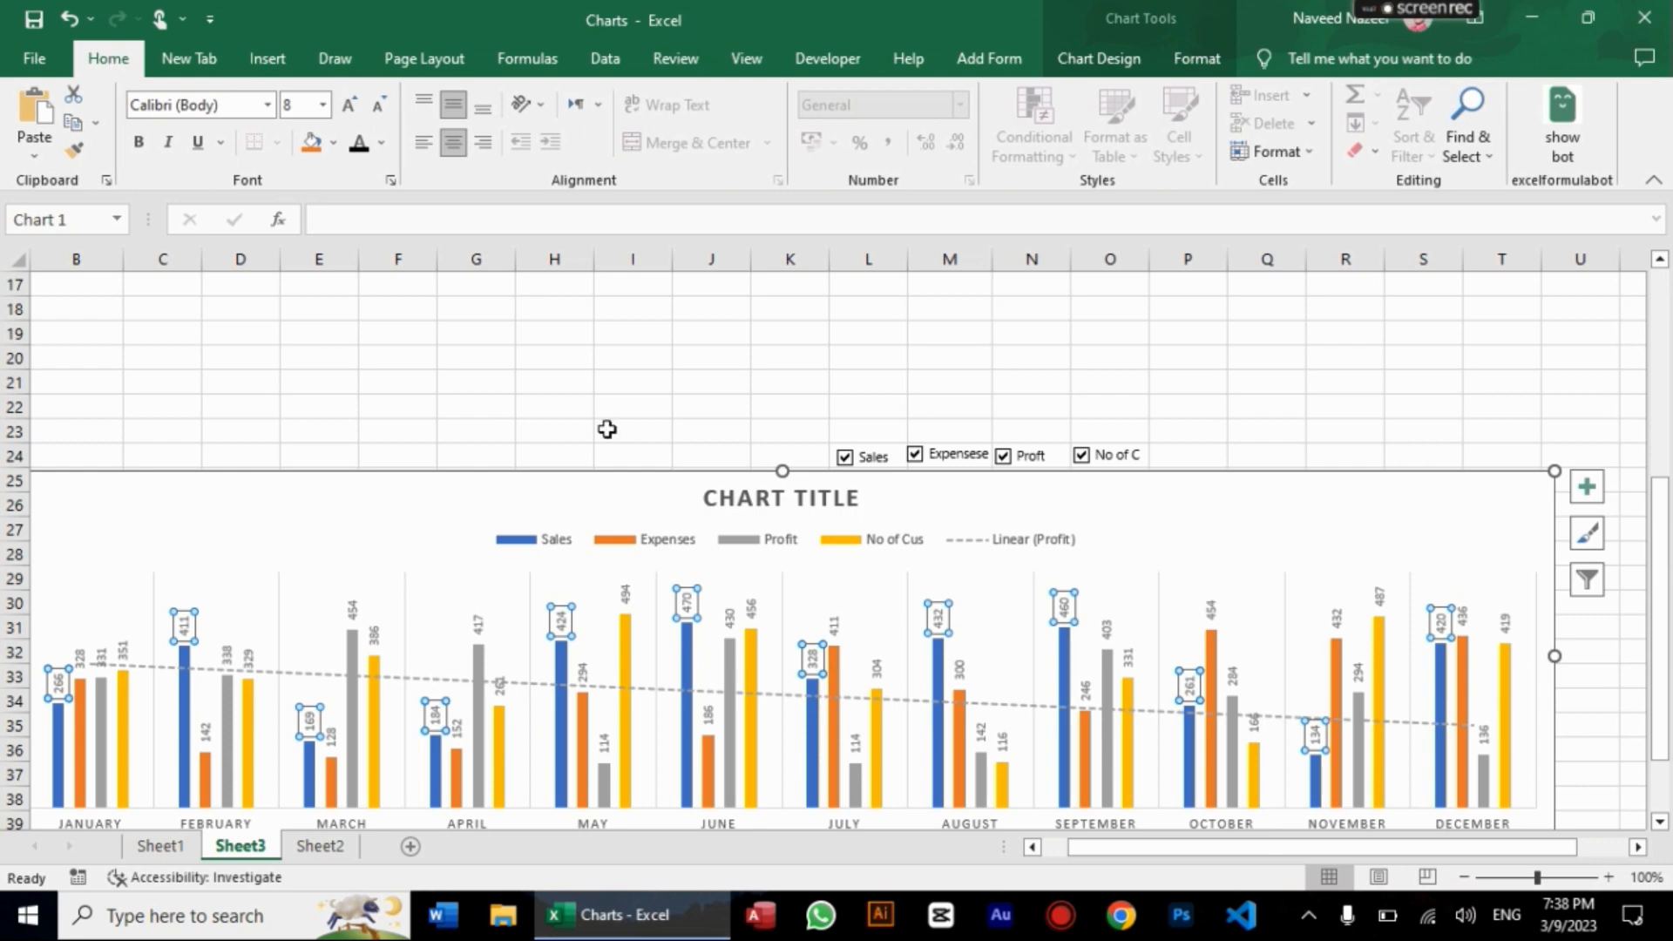
click(384, 144)
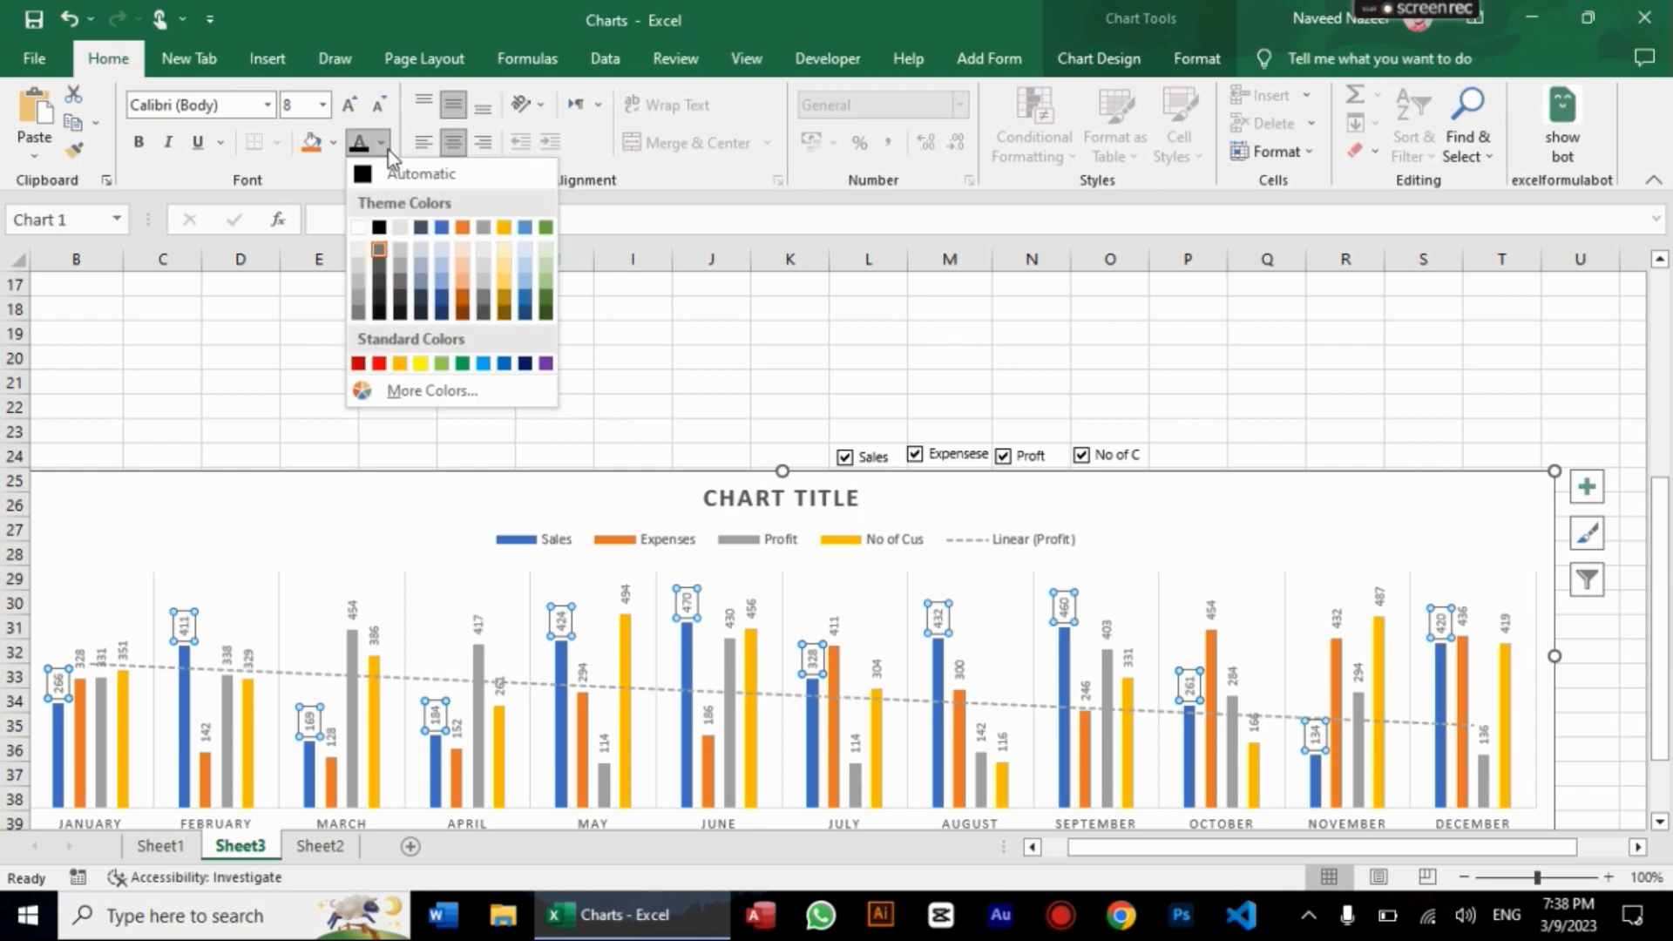
click(441, 311)
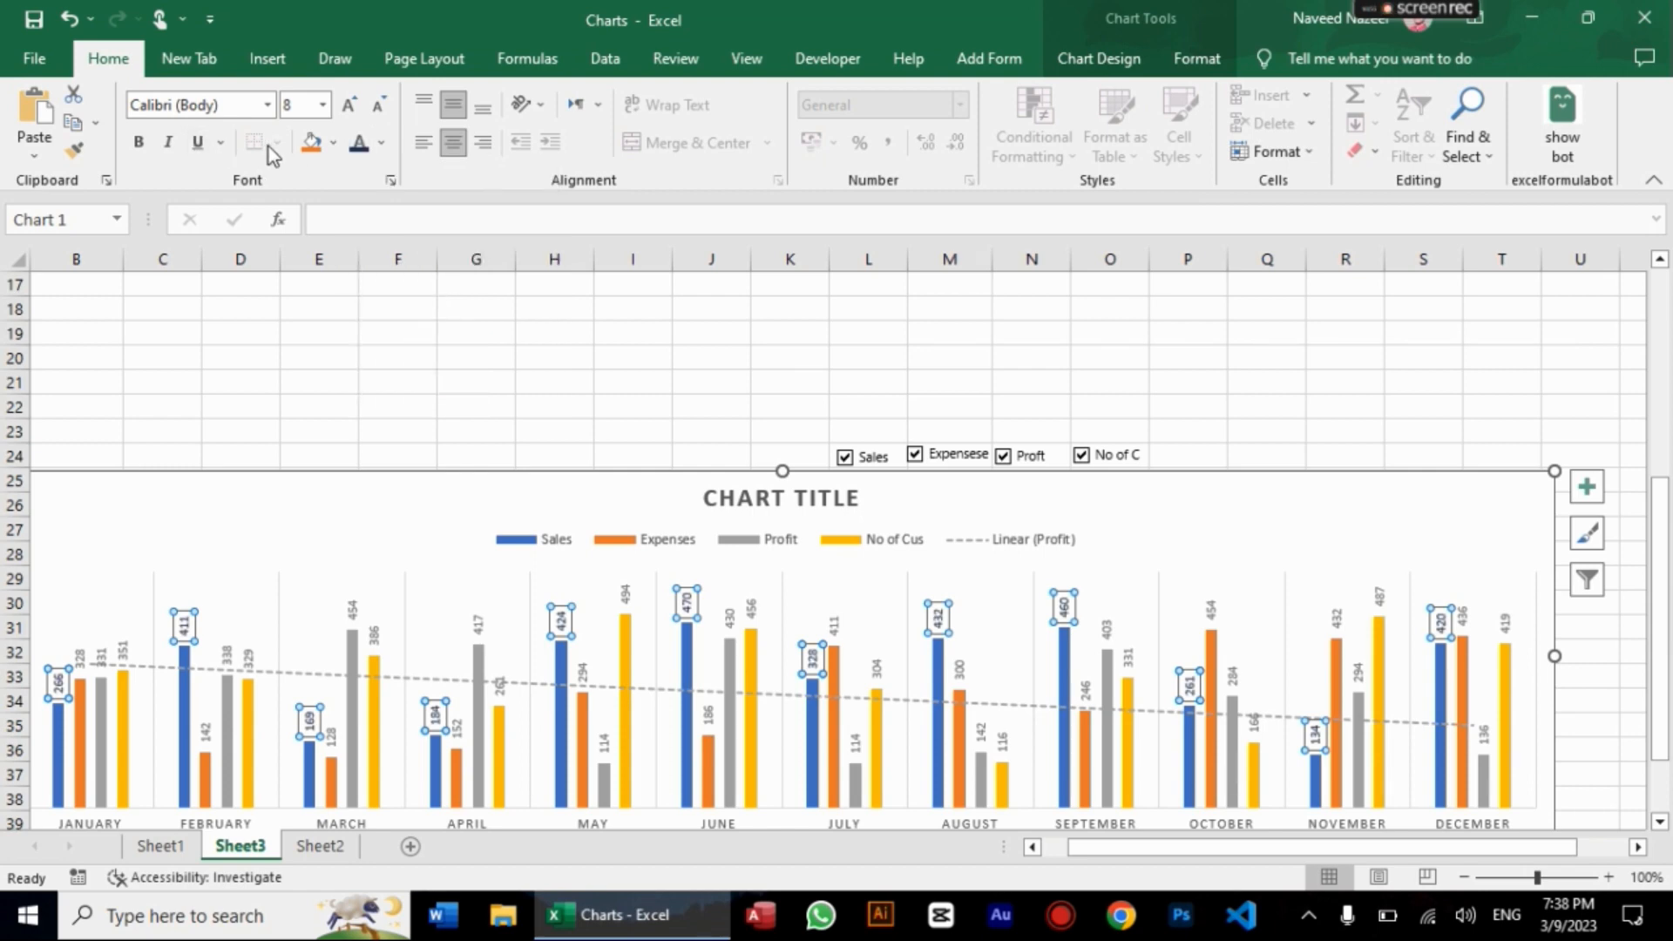
click(381, 143)
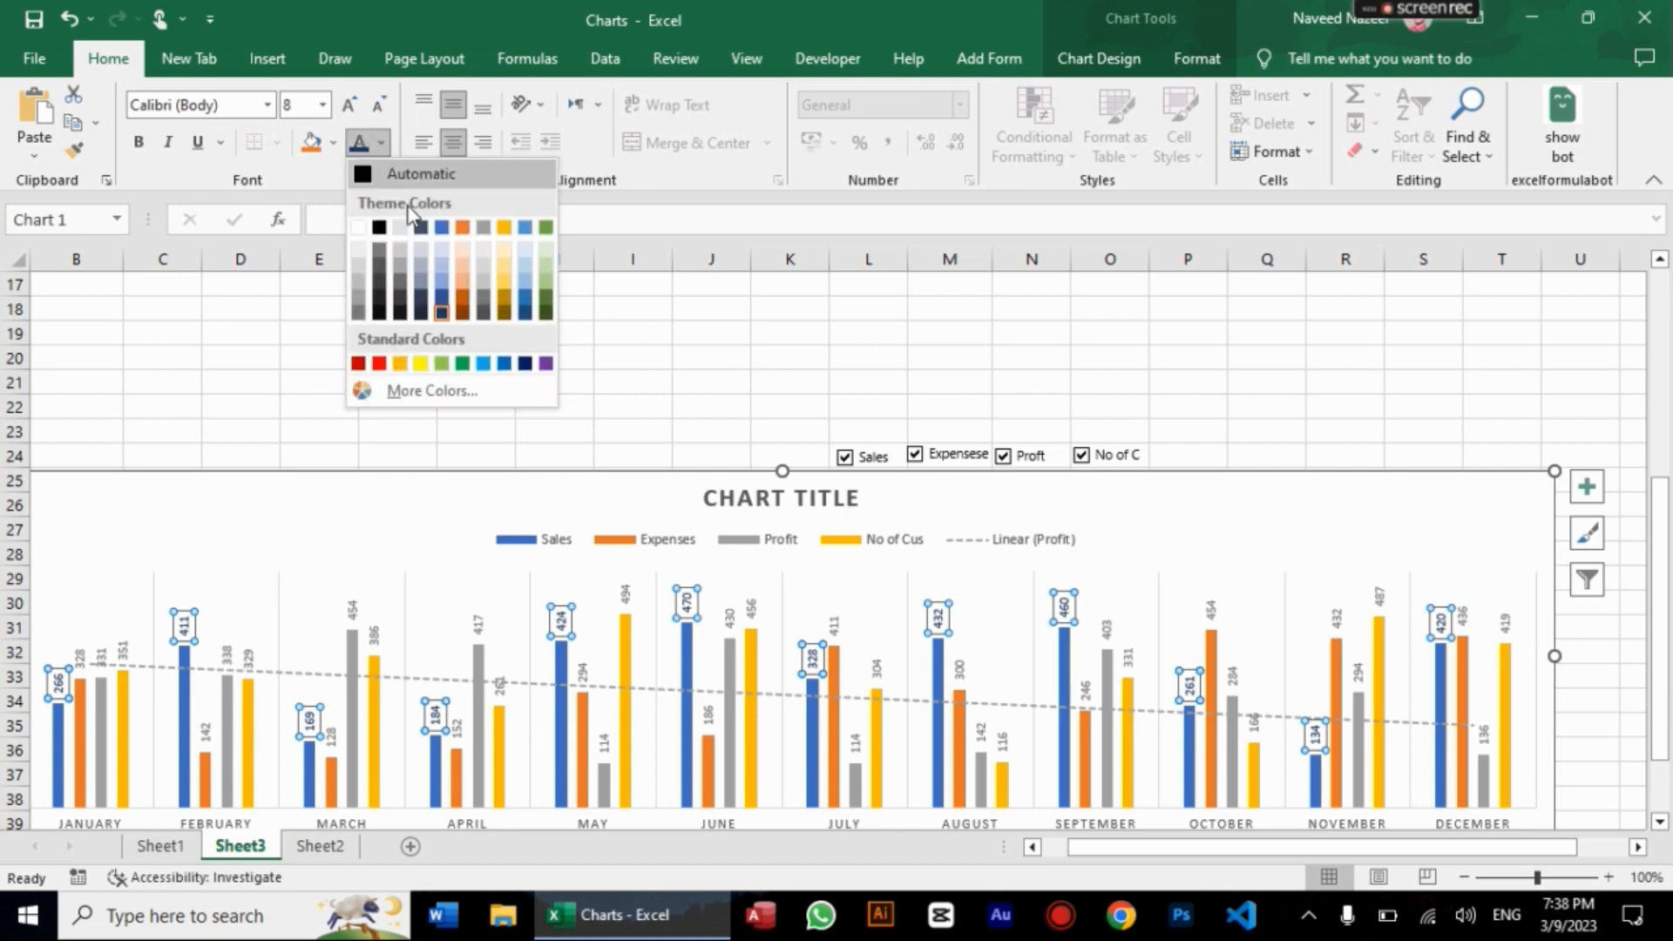
click(442, 305)
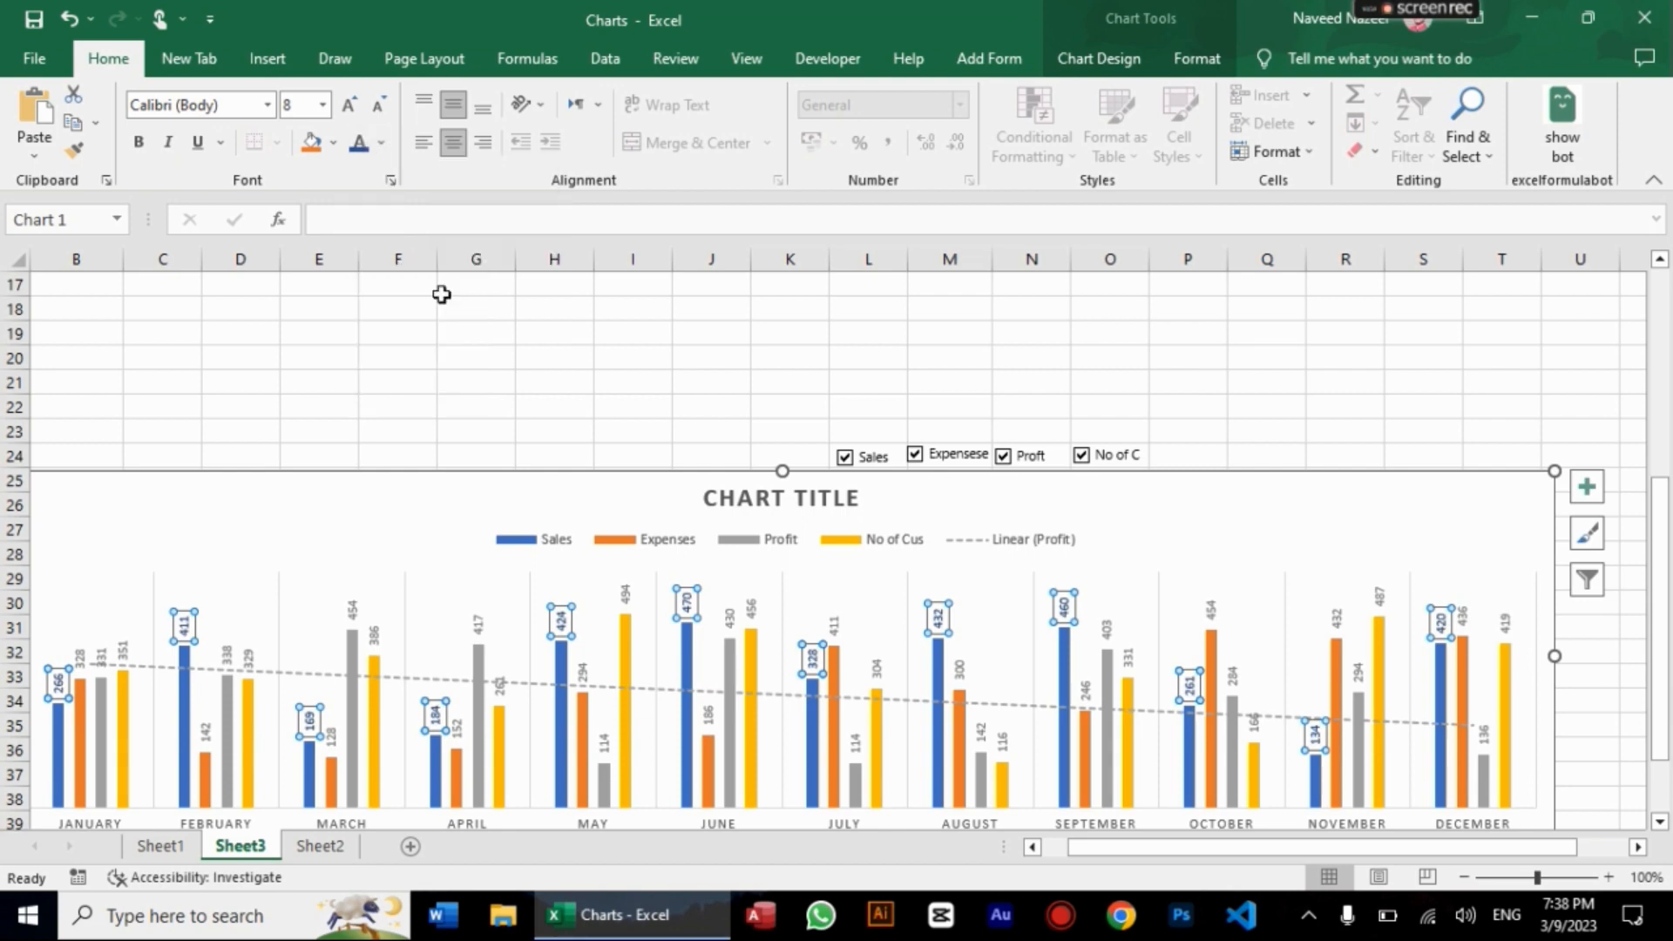
click(139, 143)
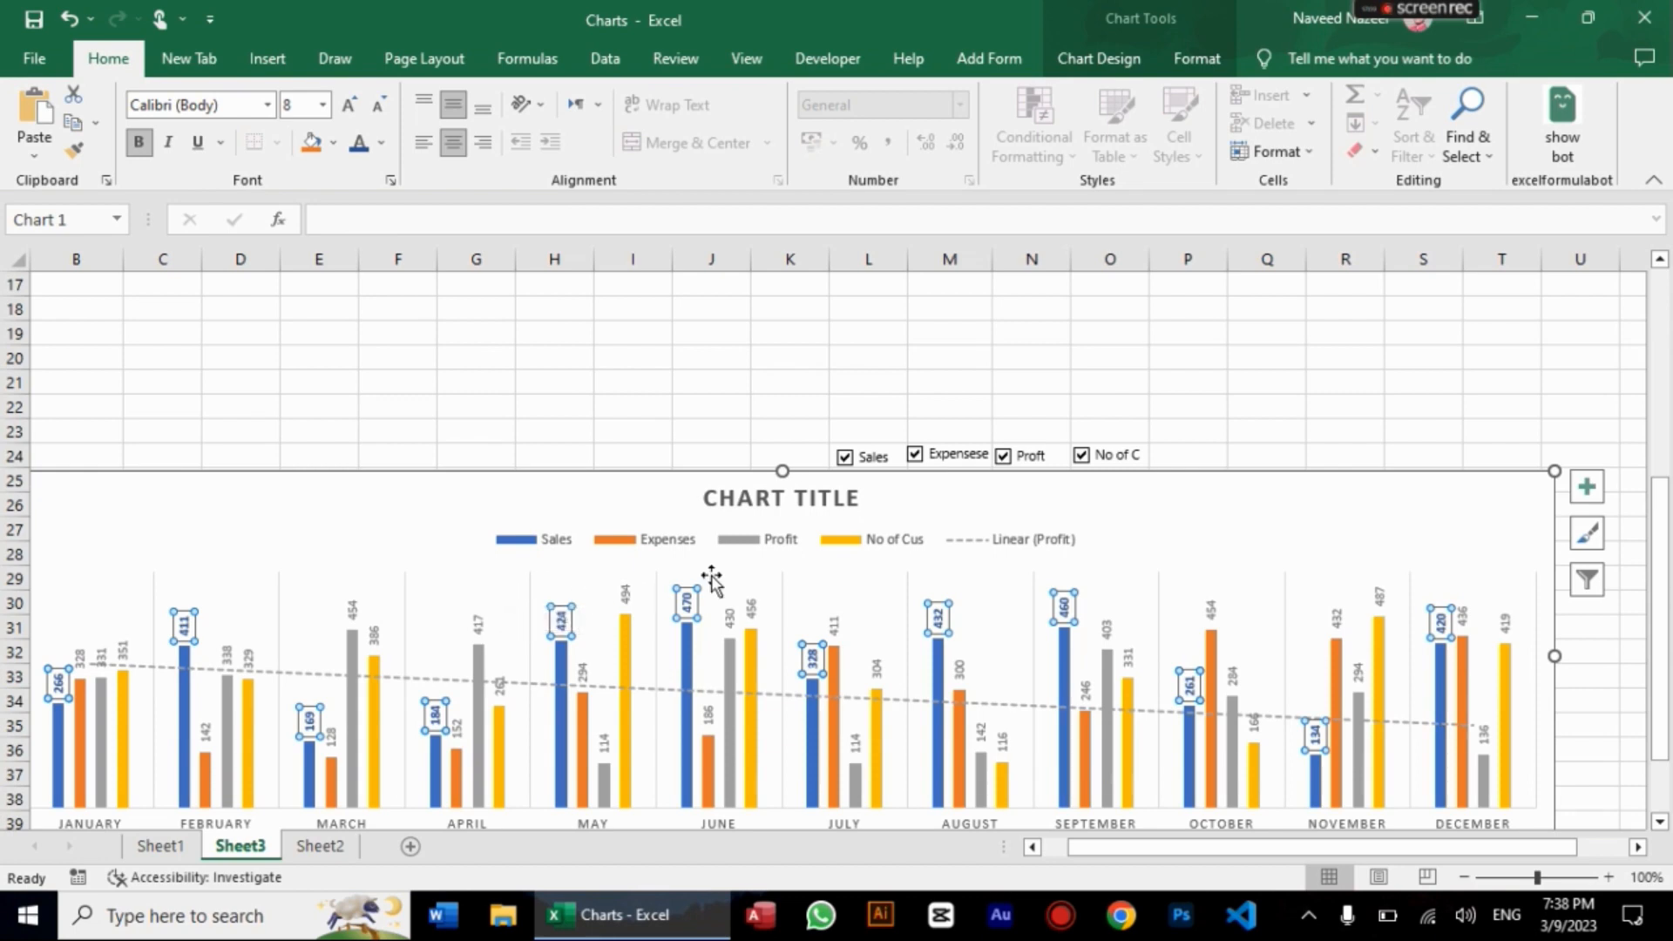
Step: Format the Profit data labels in bold with the automatic black font colour
click(731, 620)
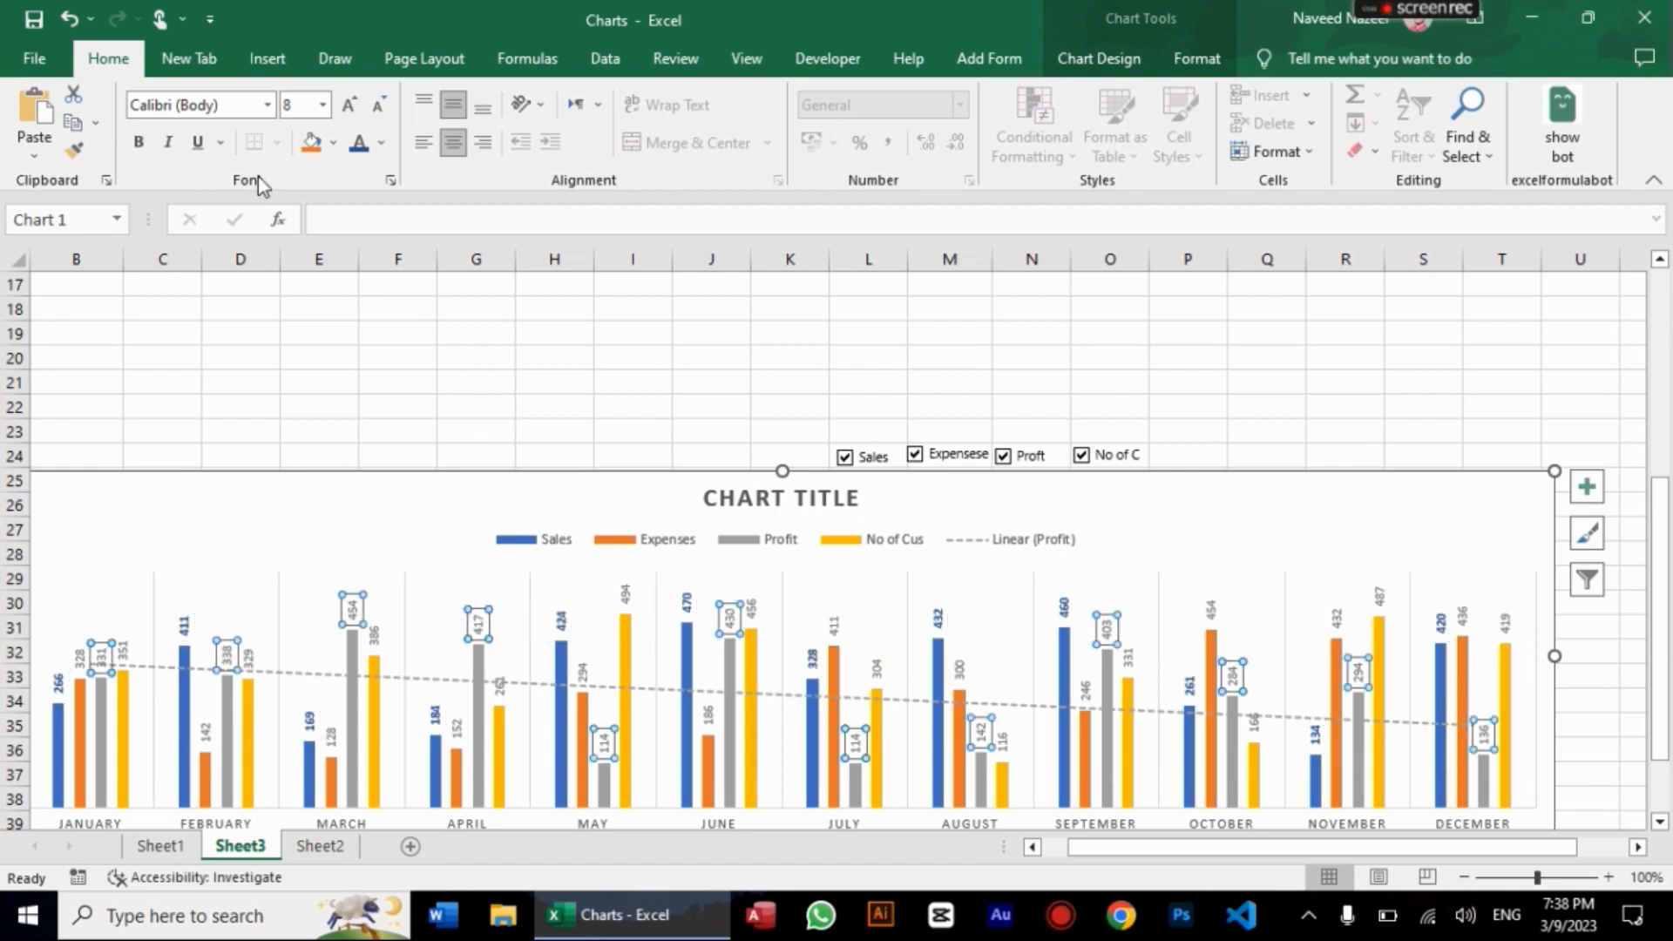
click(381, 143)
click(362, 177)
click(138, 143)
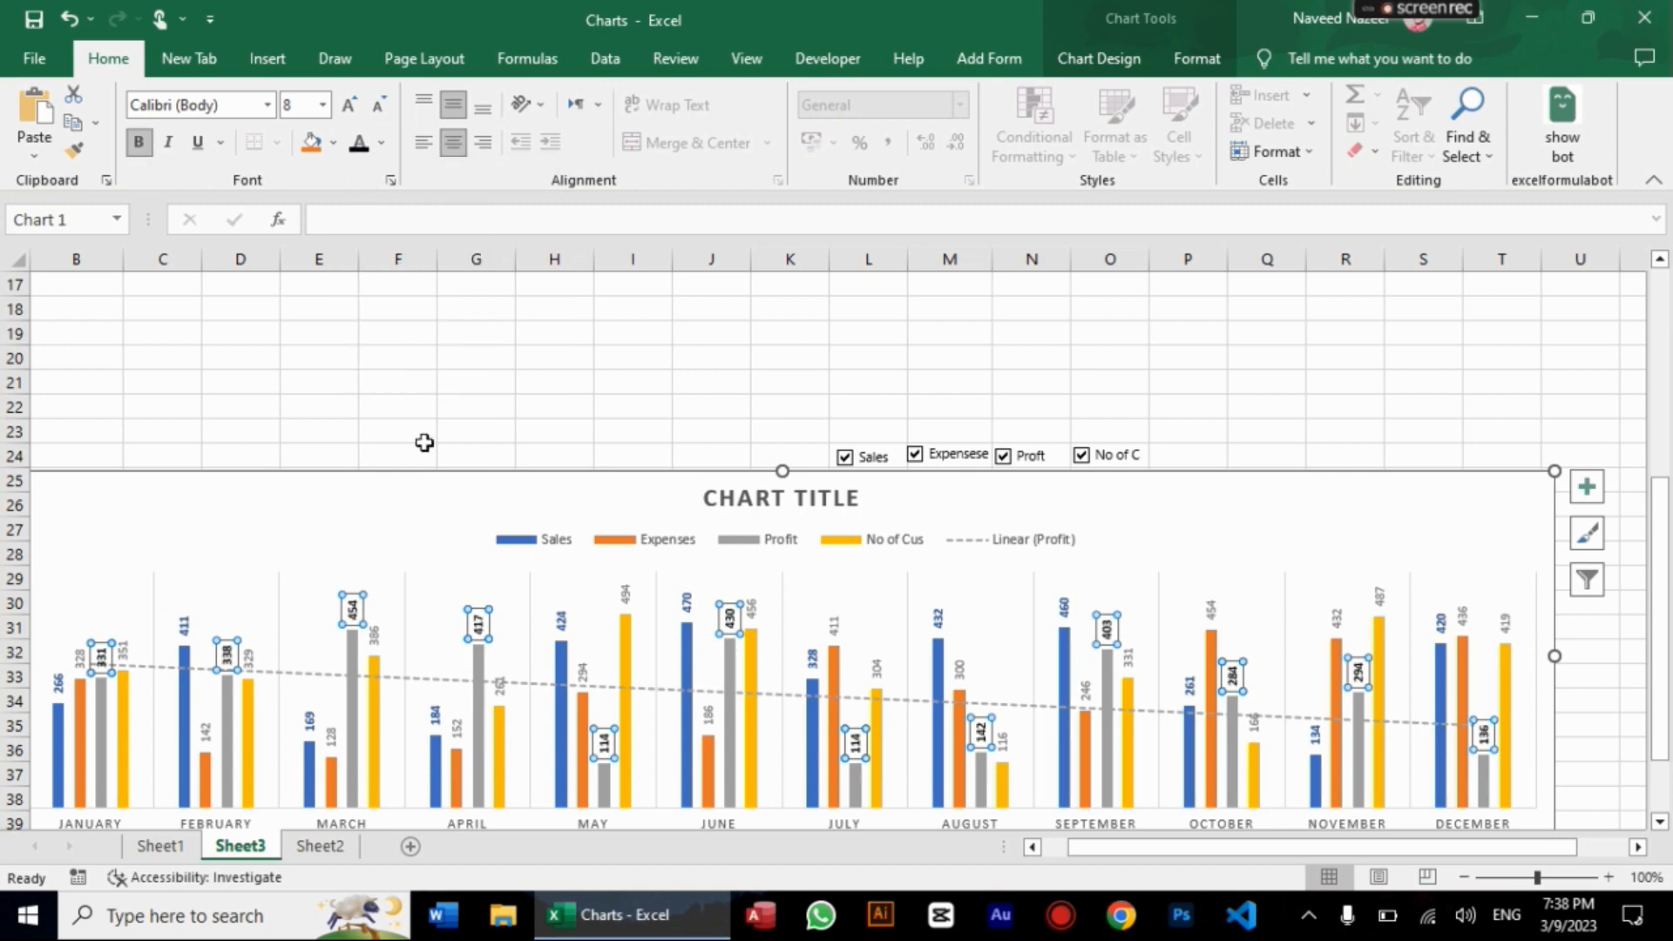
Step: Format the No of Cus data labels in bold with the standard orange font colour
click(503, 689)
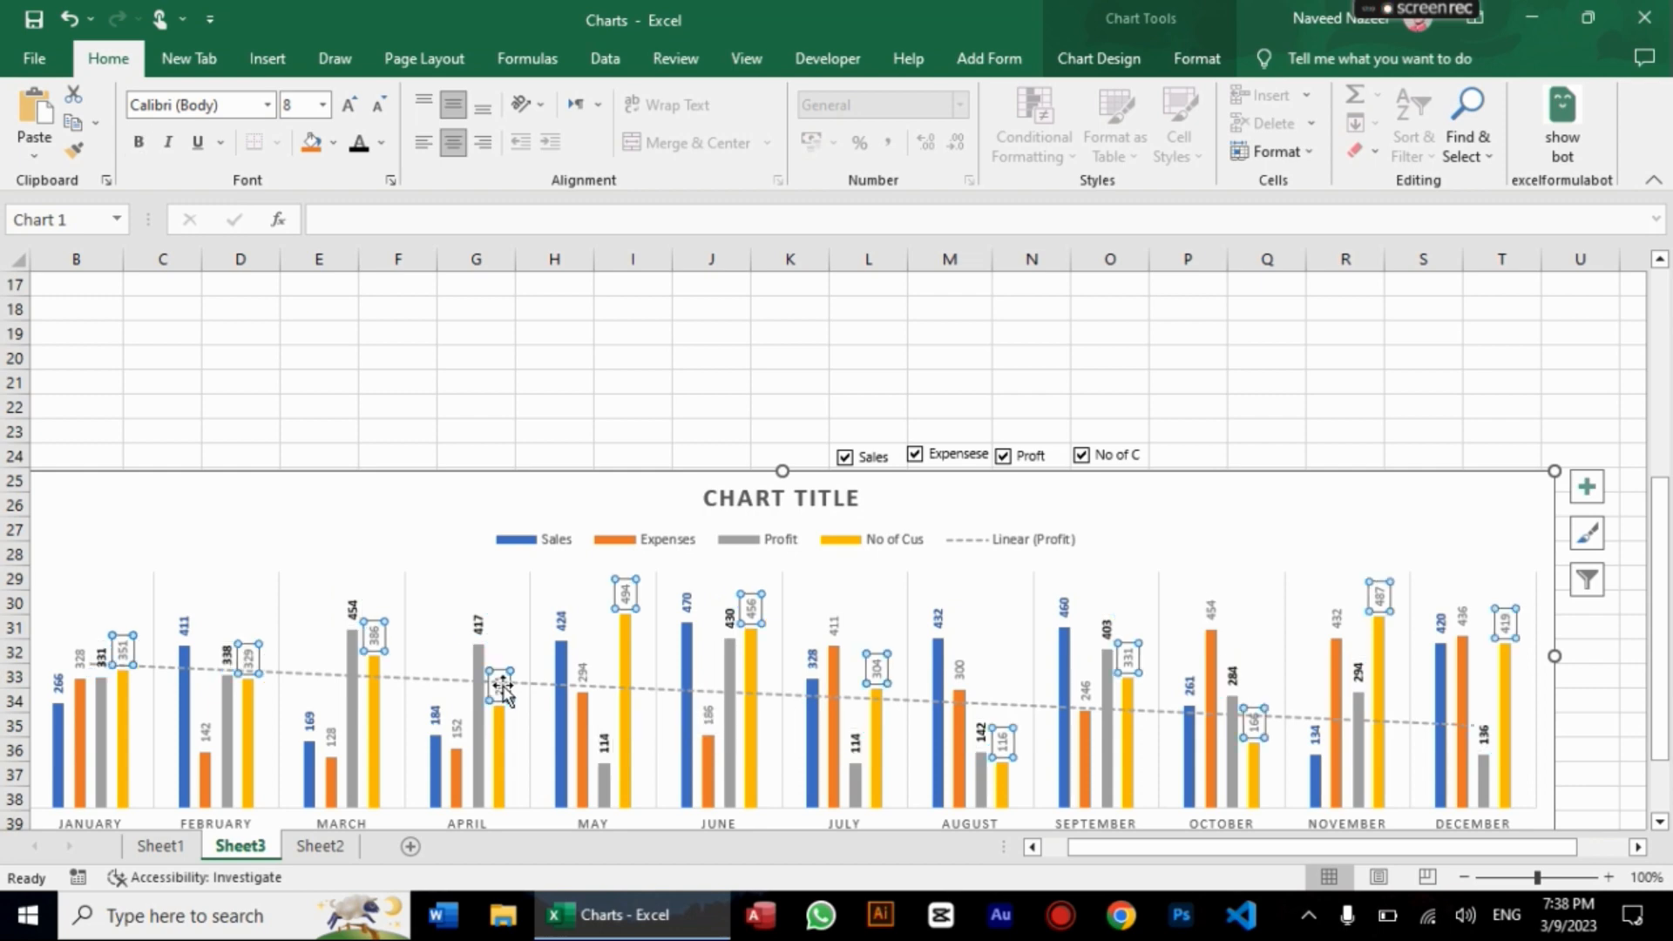
click(381, 143)
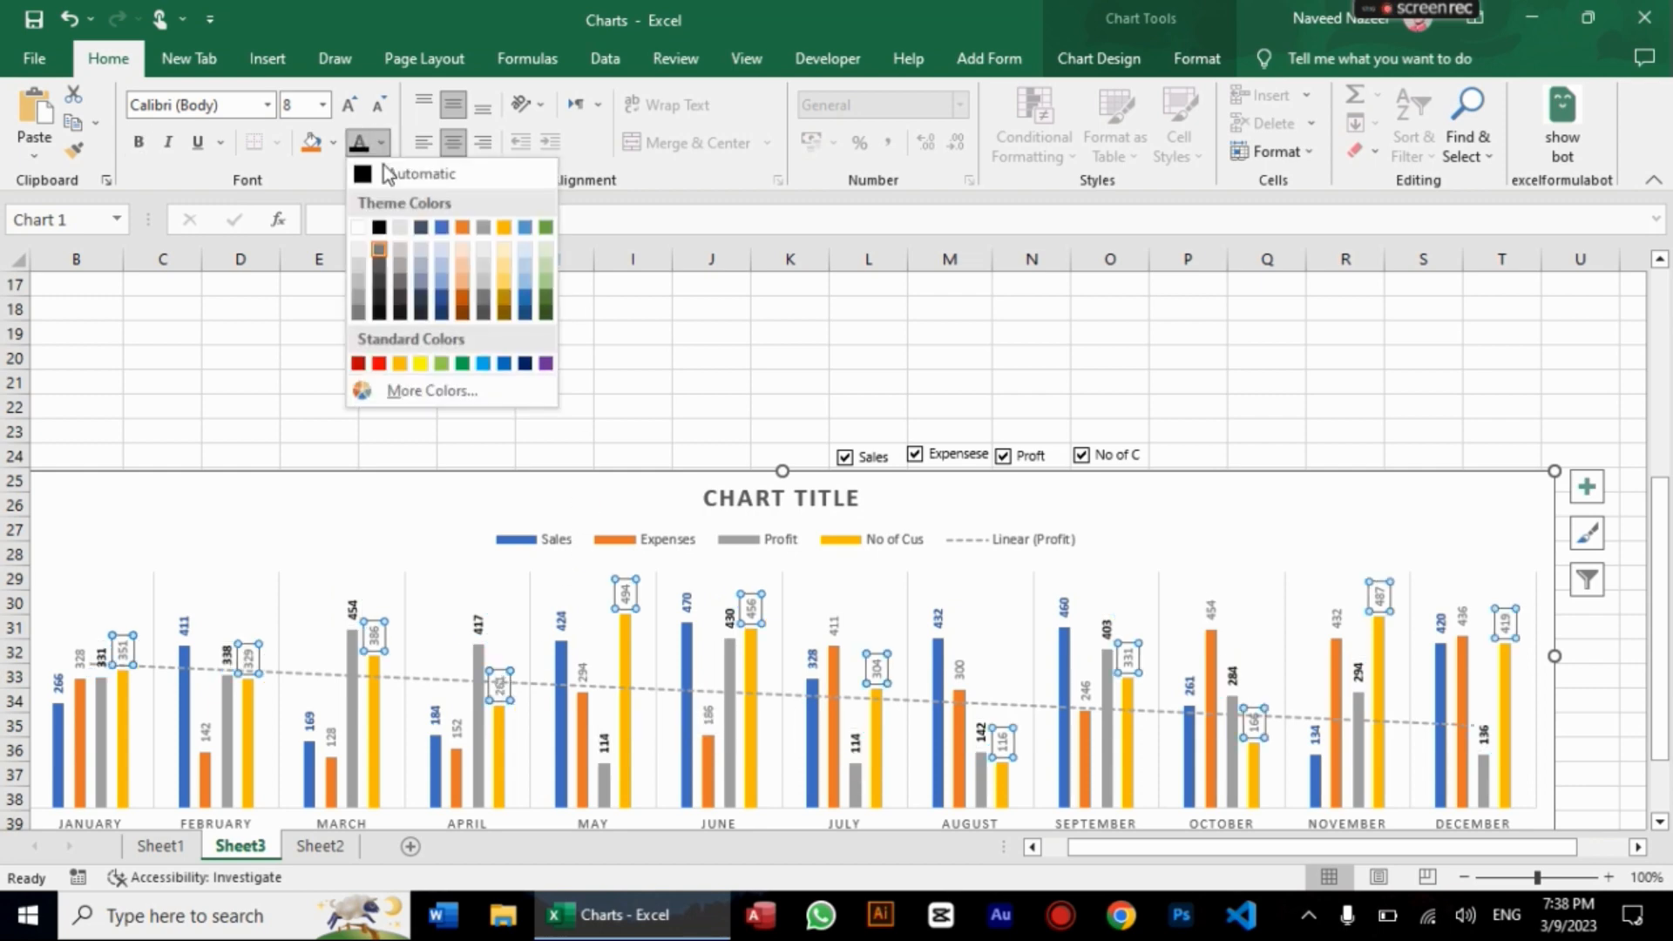
click(400, 363)
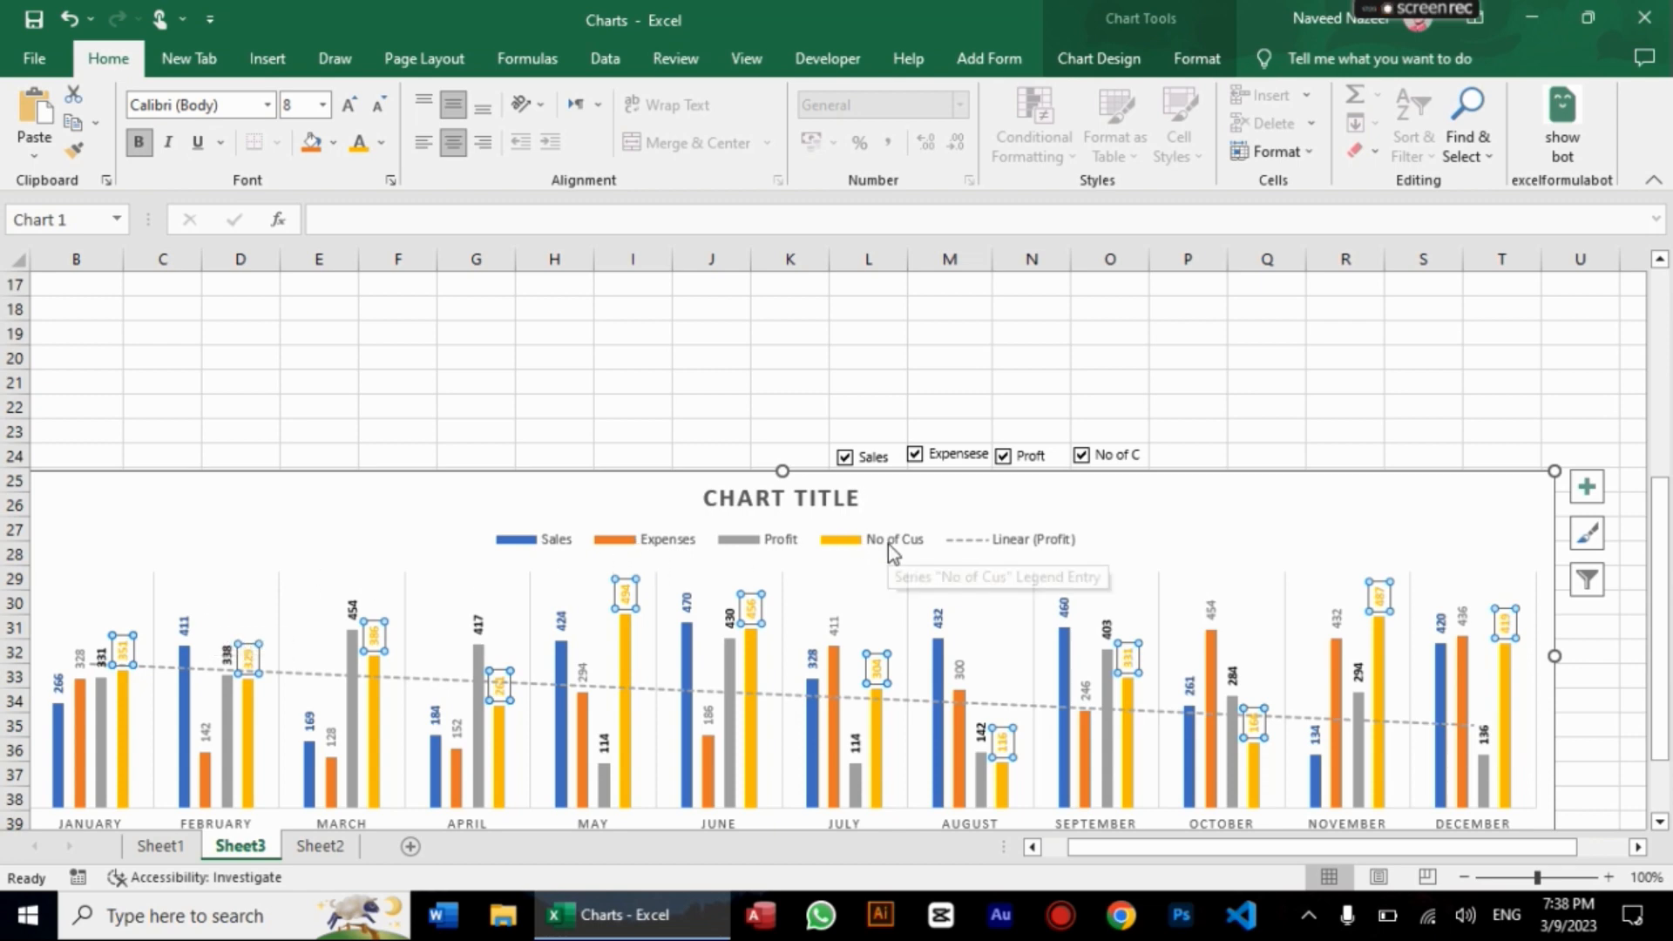
Step: Format the Expenses data labels in bold red and deselect the chart
click(582, 676)
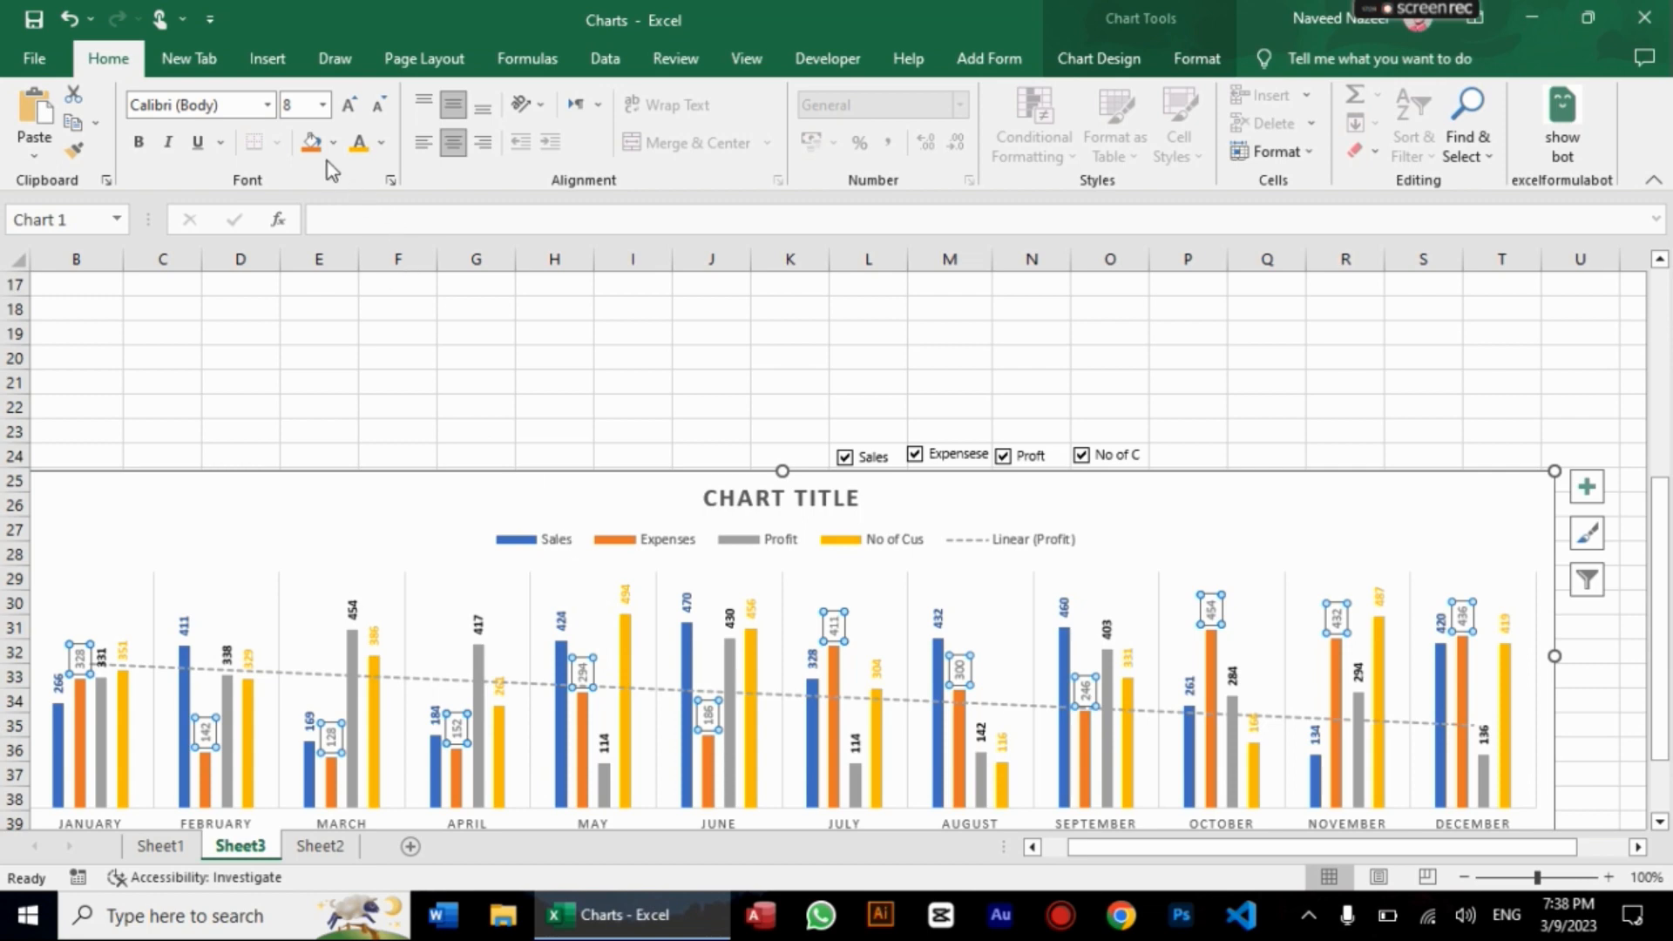
click(382, 142)
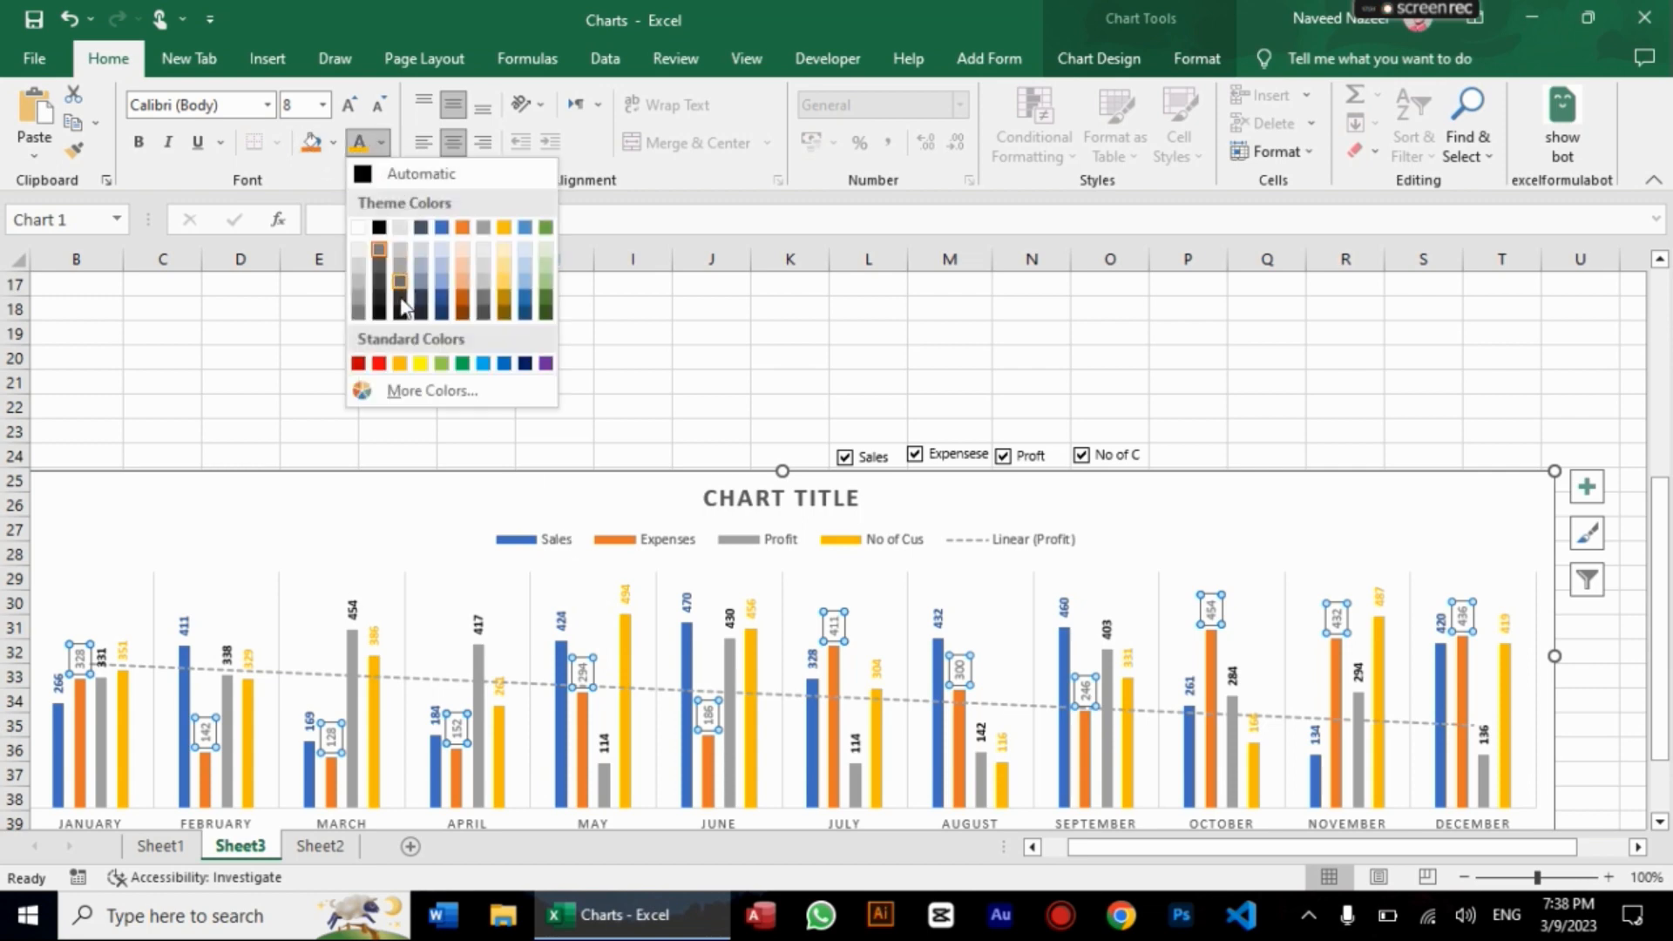
click(378, 362)
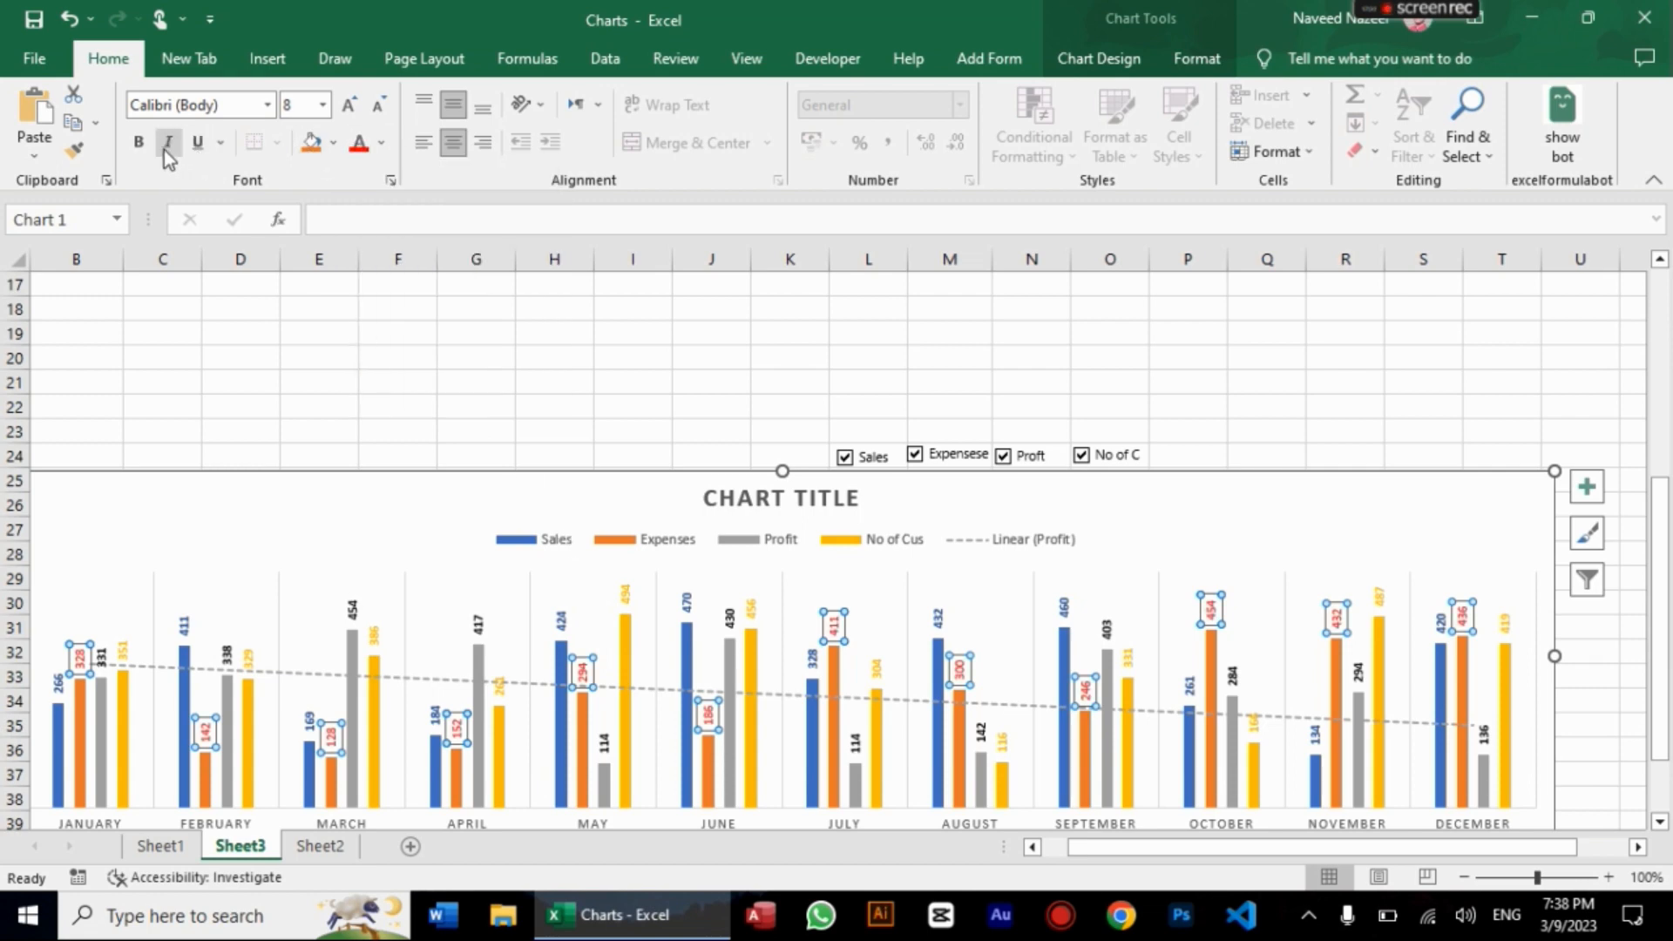
click(138, 142)
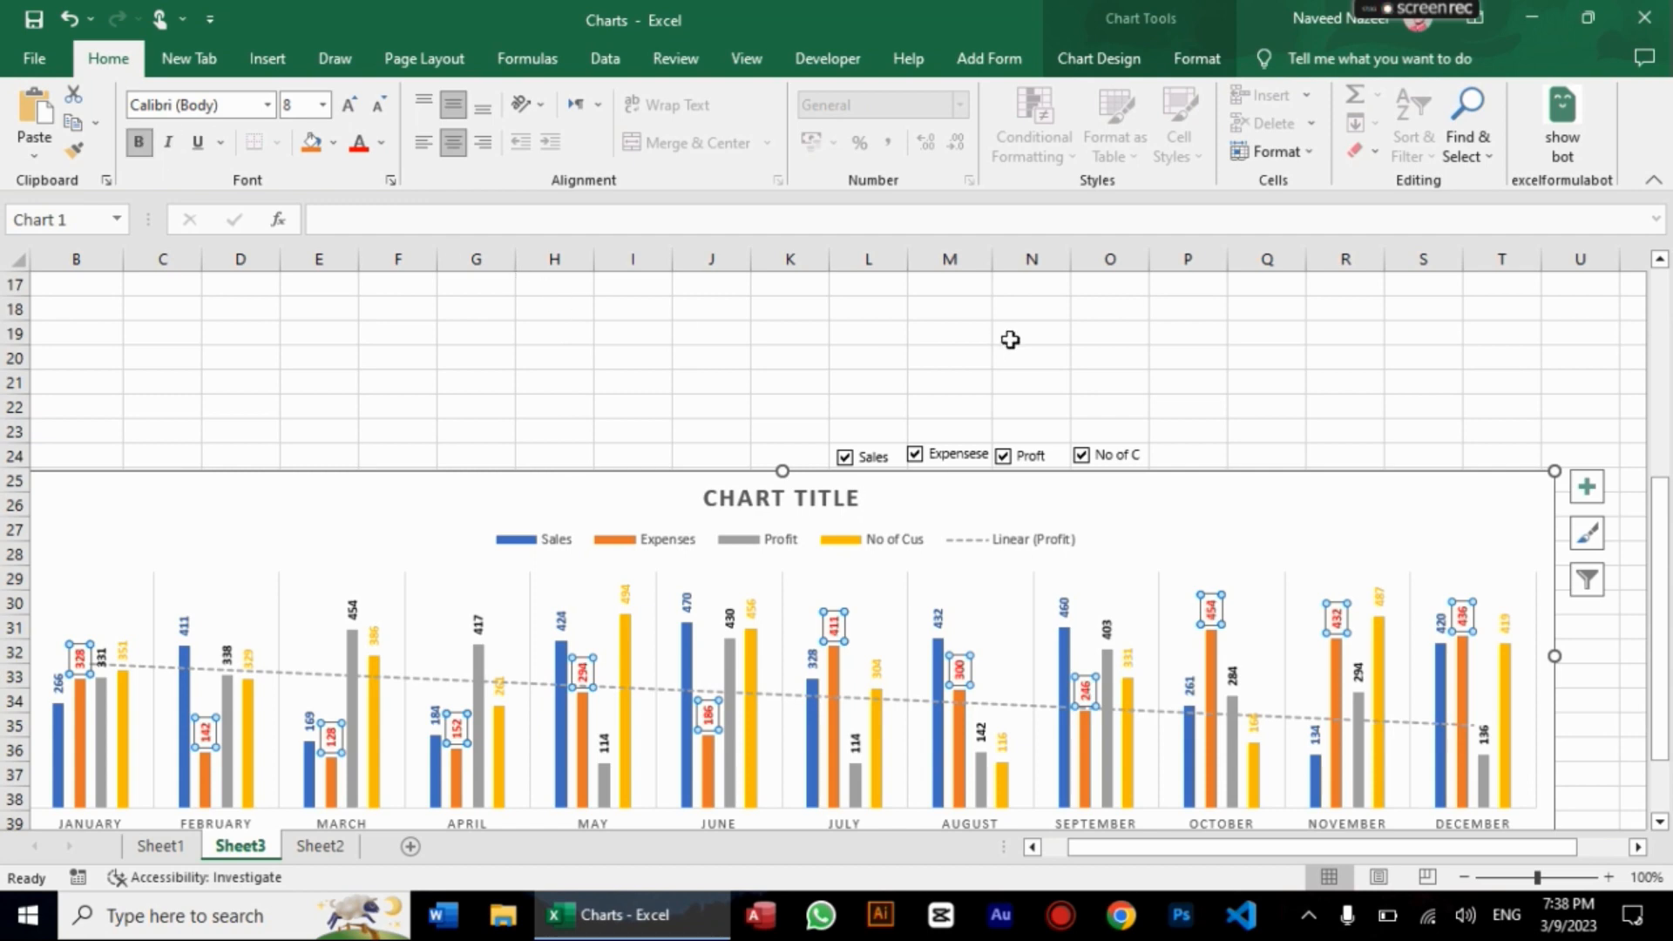
click(1276, 350)
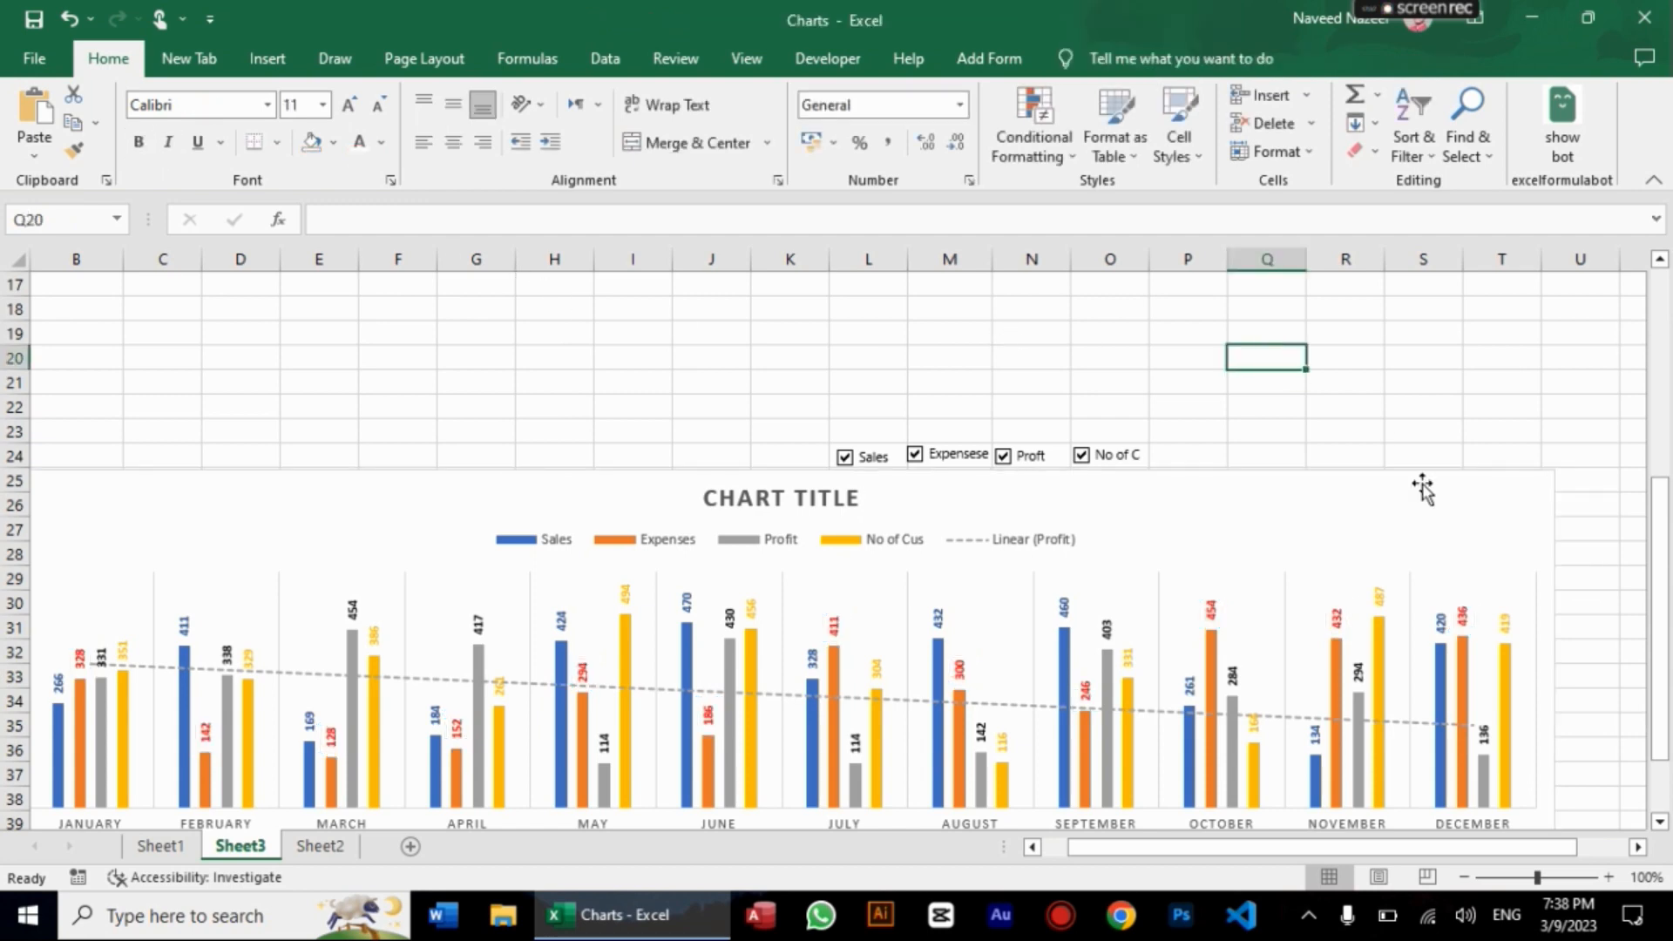
Step: Shift the chart about one column to the right and stretch its upper edge up to row 3
scroll(1445, 501, down, 1)
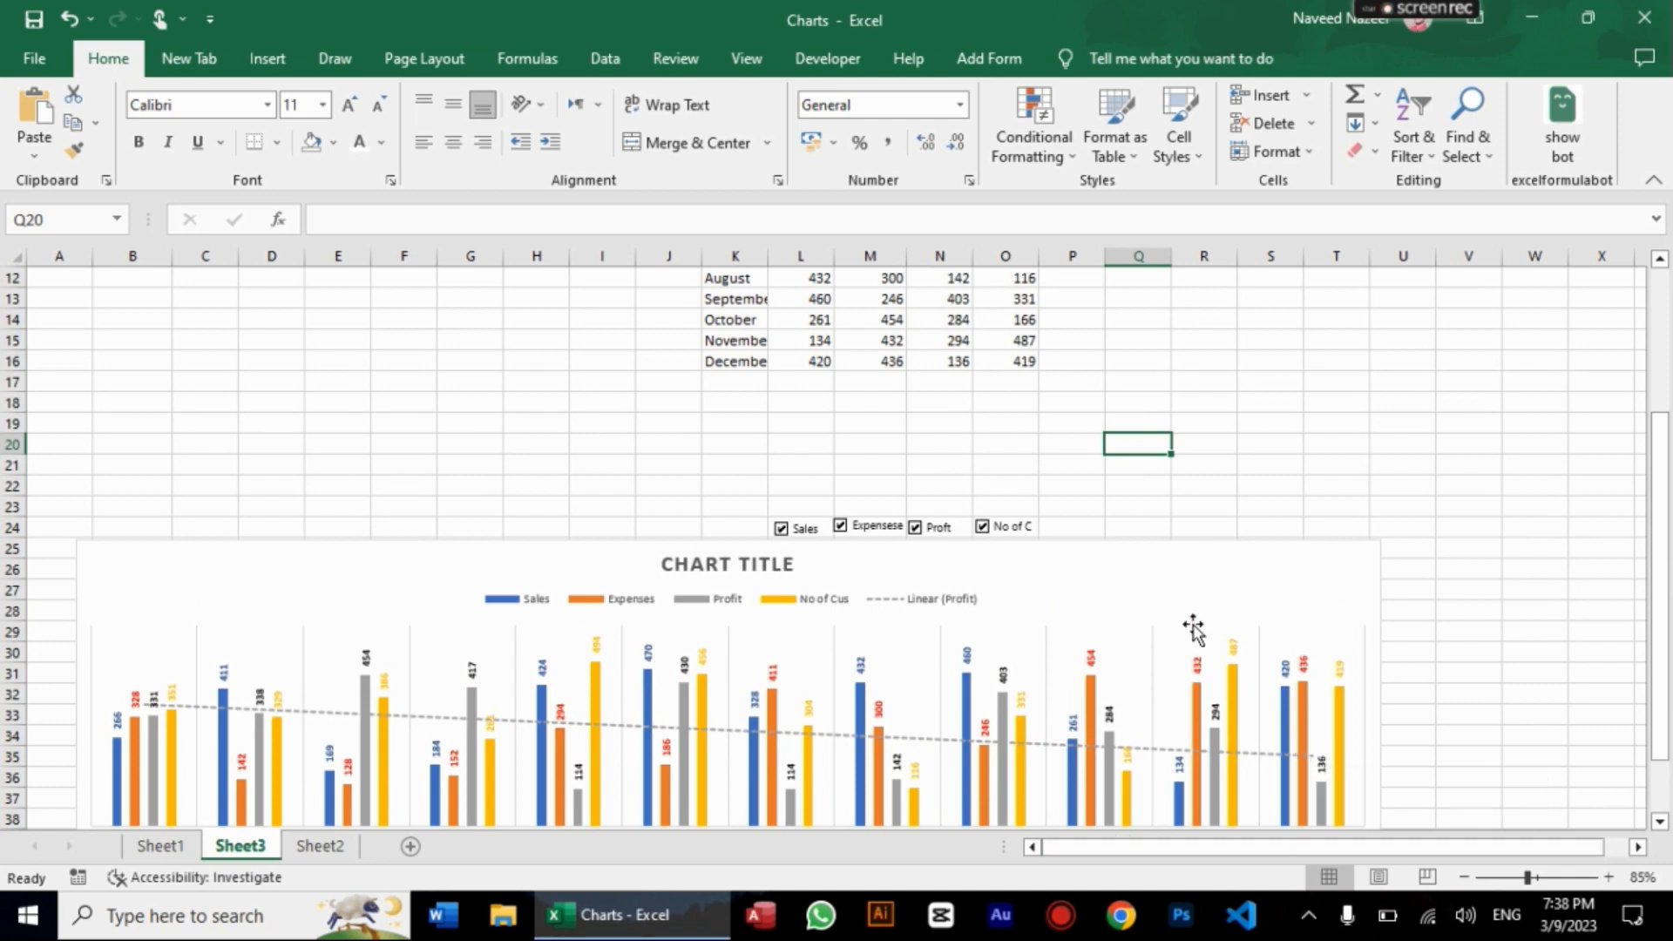
drag(1186, 584, 1246, 583)
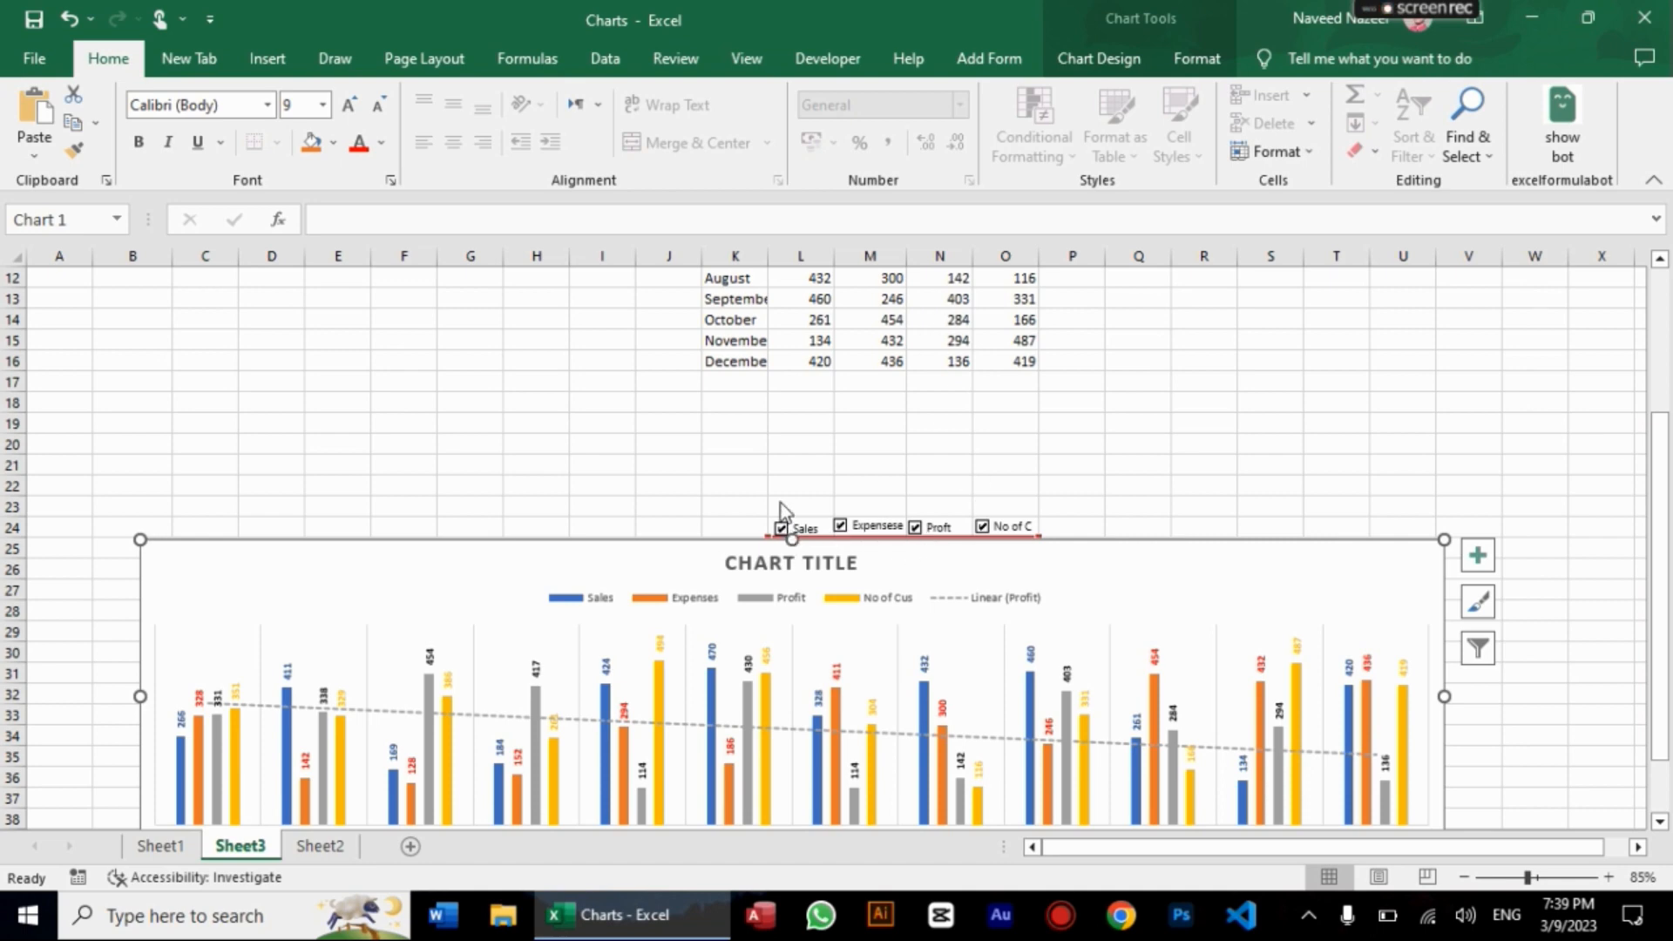
drag(792, 539, 789, 322)
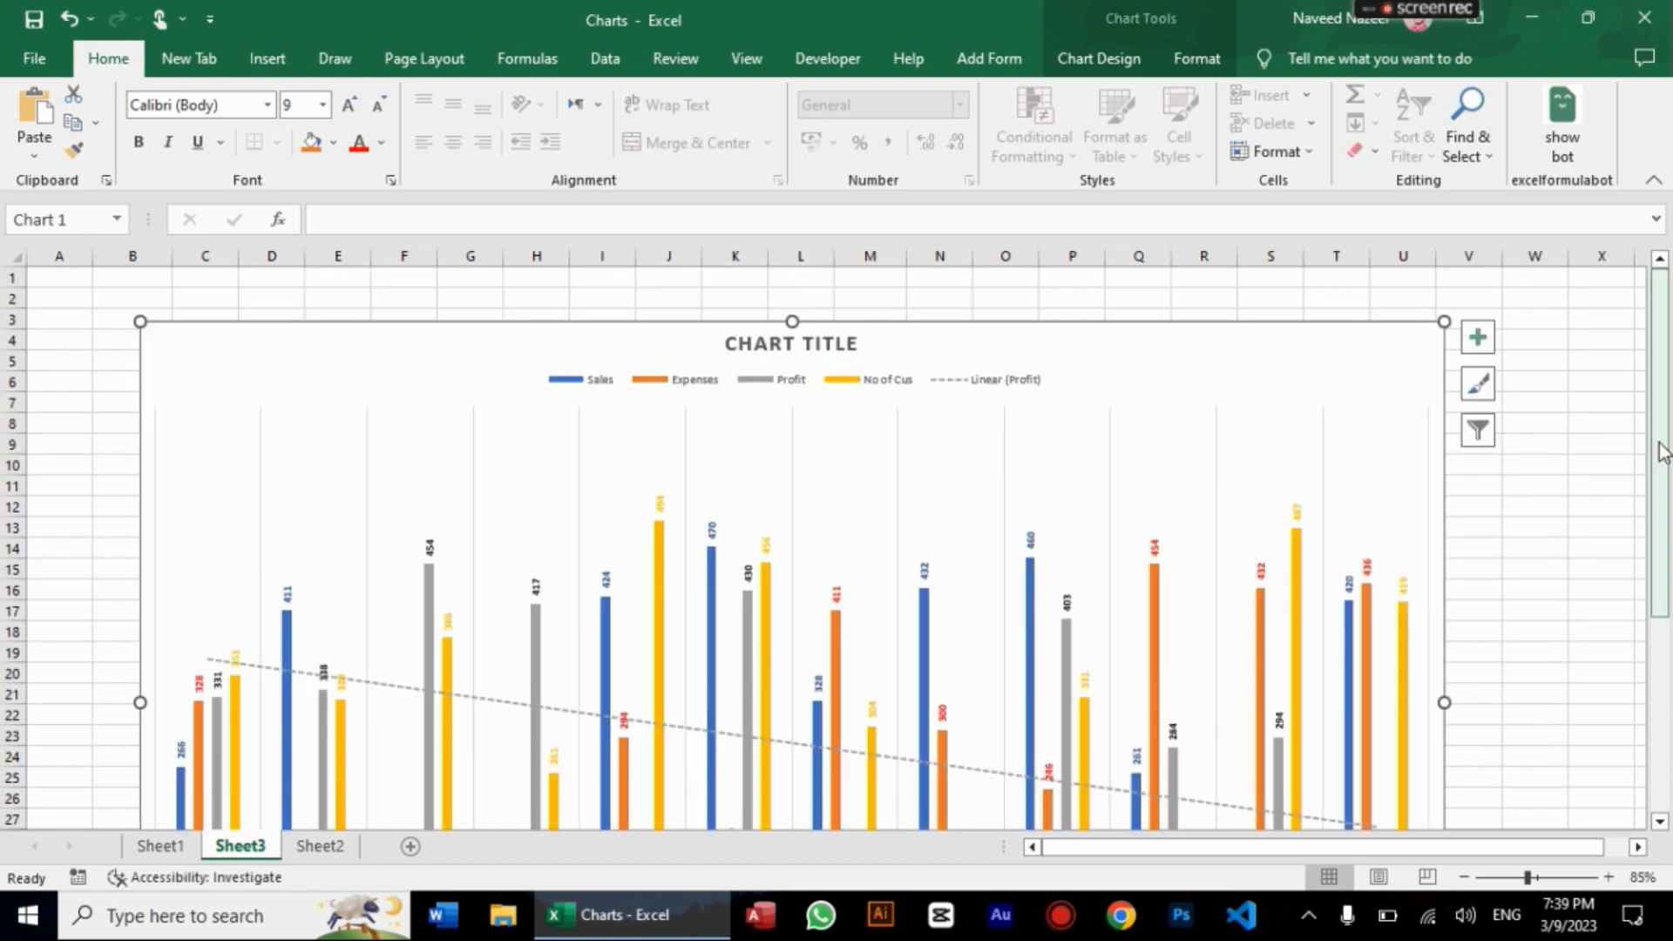
drag(1663, 453, 1671, 527)
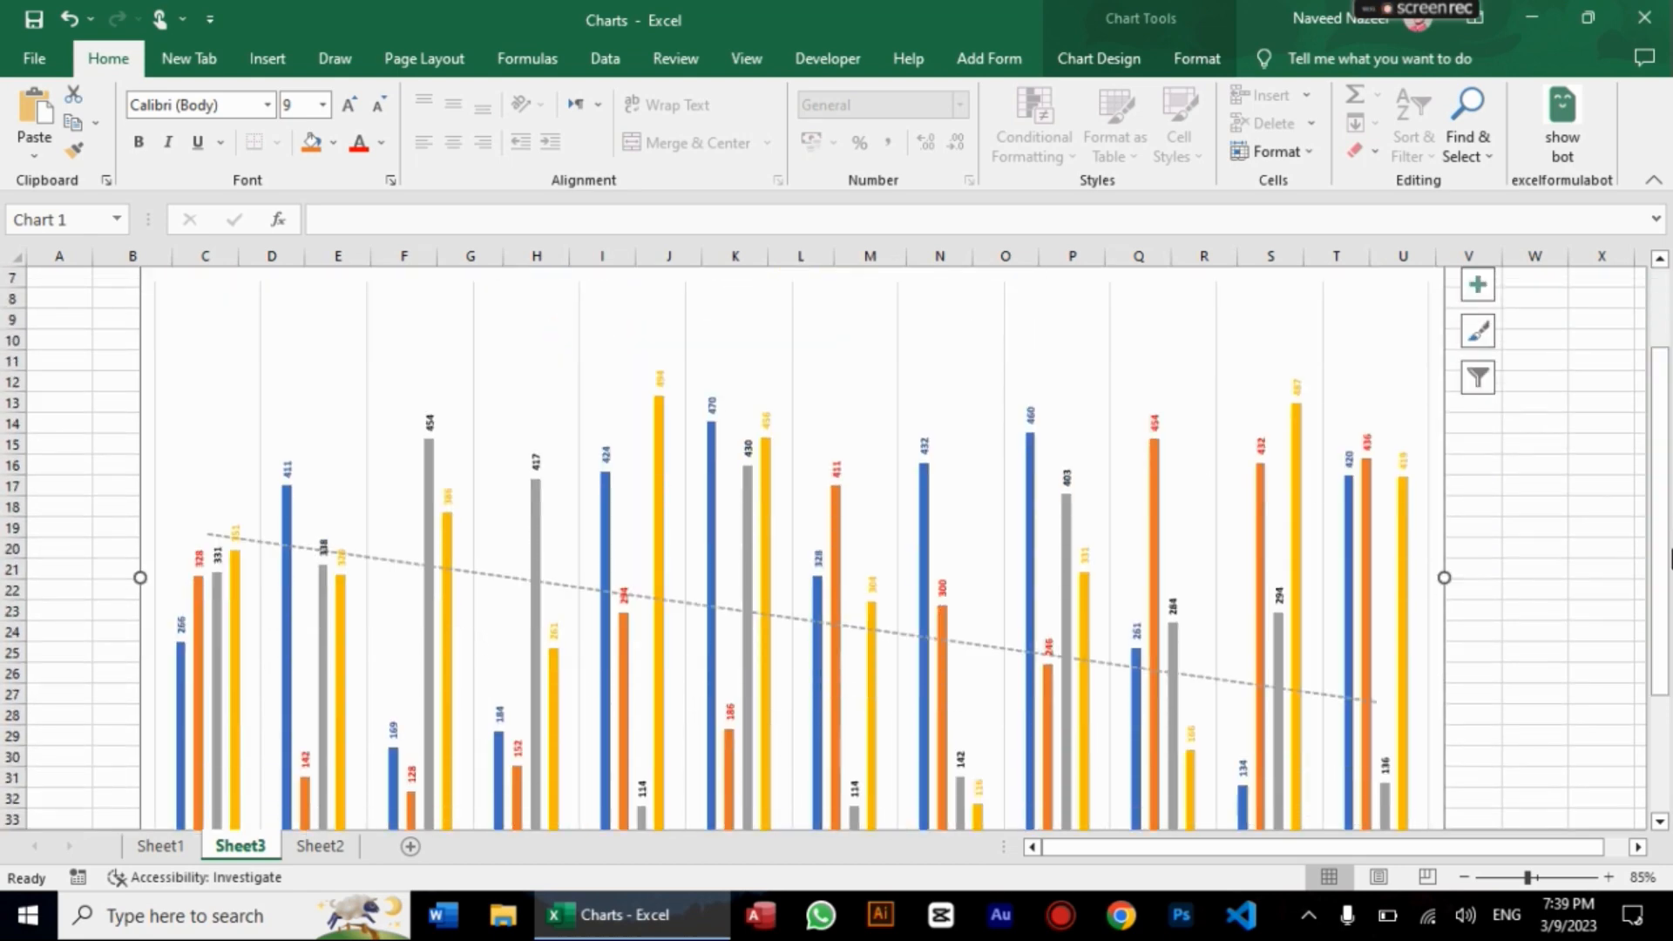